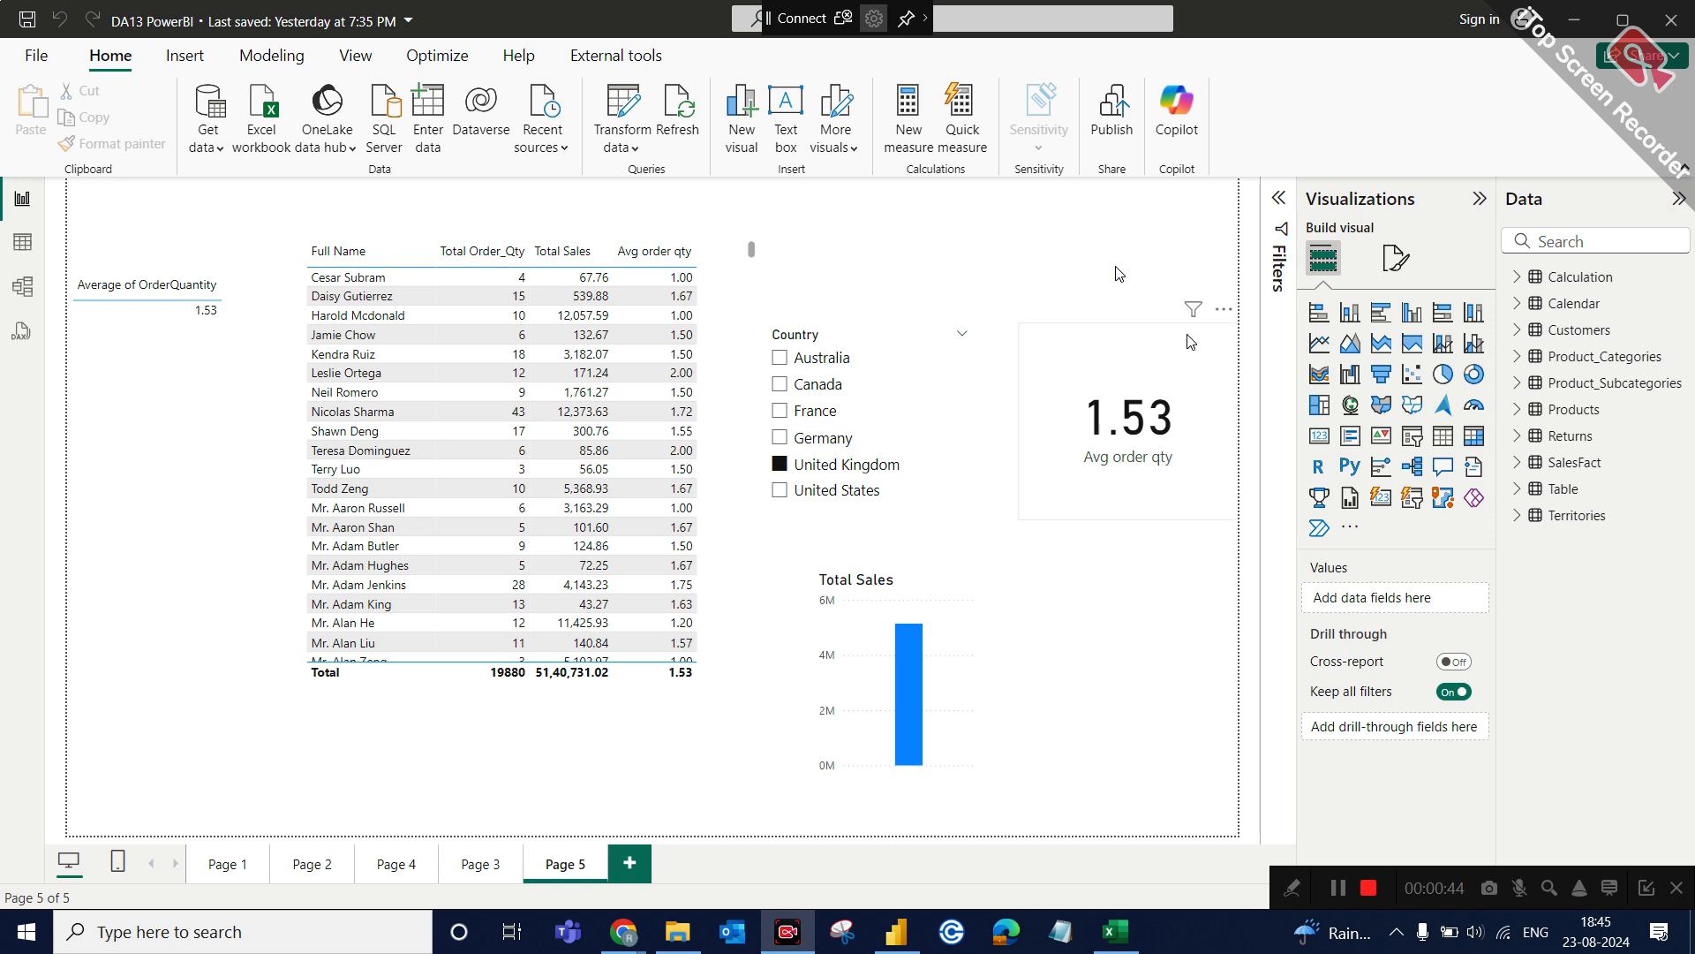
Reposition the Total Sales column chart directly beneath the Avg order qty card and shrink it slightly.
left_click_drag(961, 620, 1141, 571)
left_click(1015, 379)
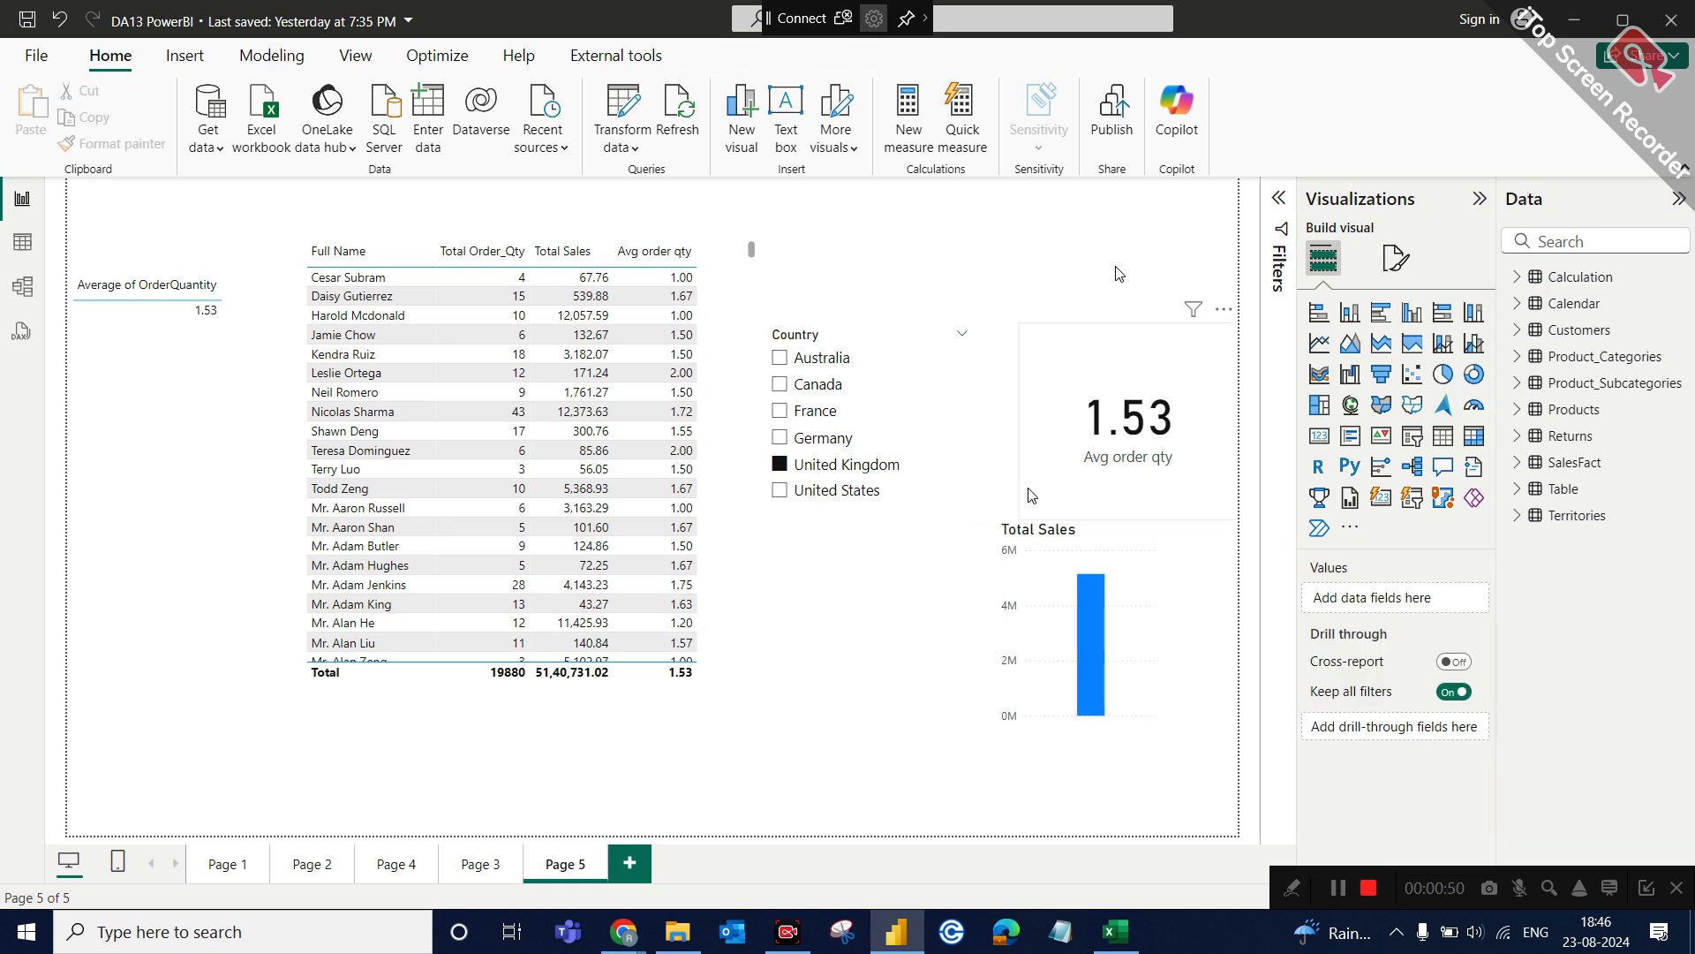
left_click(1066, 548)
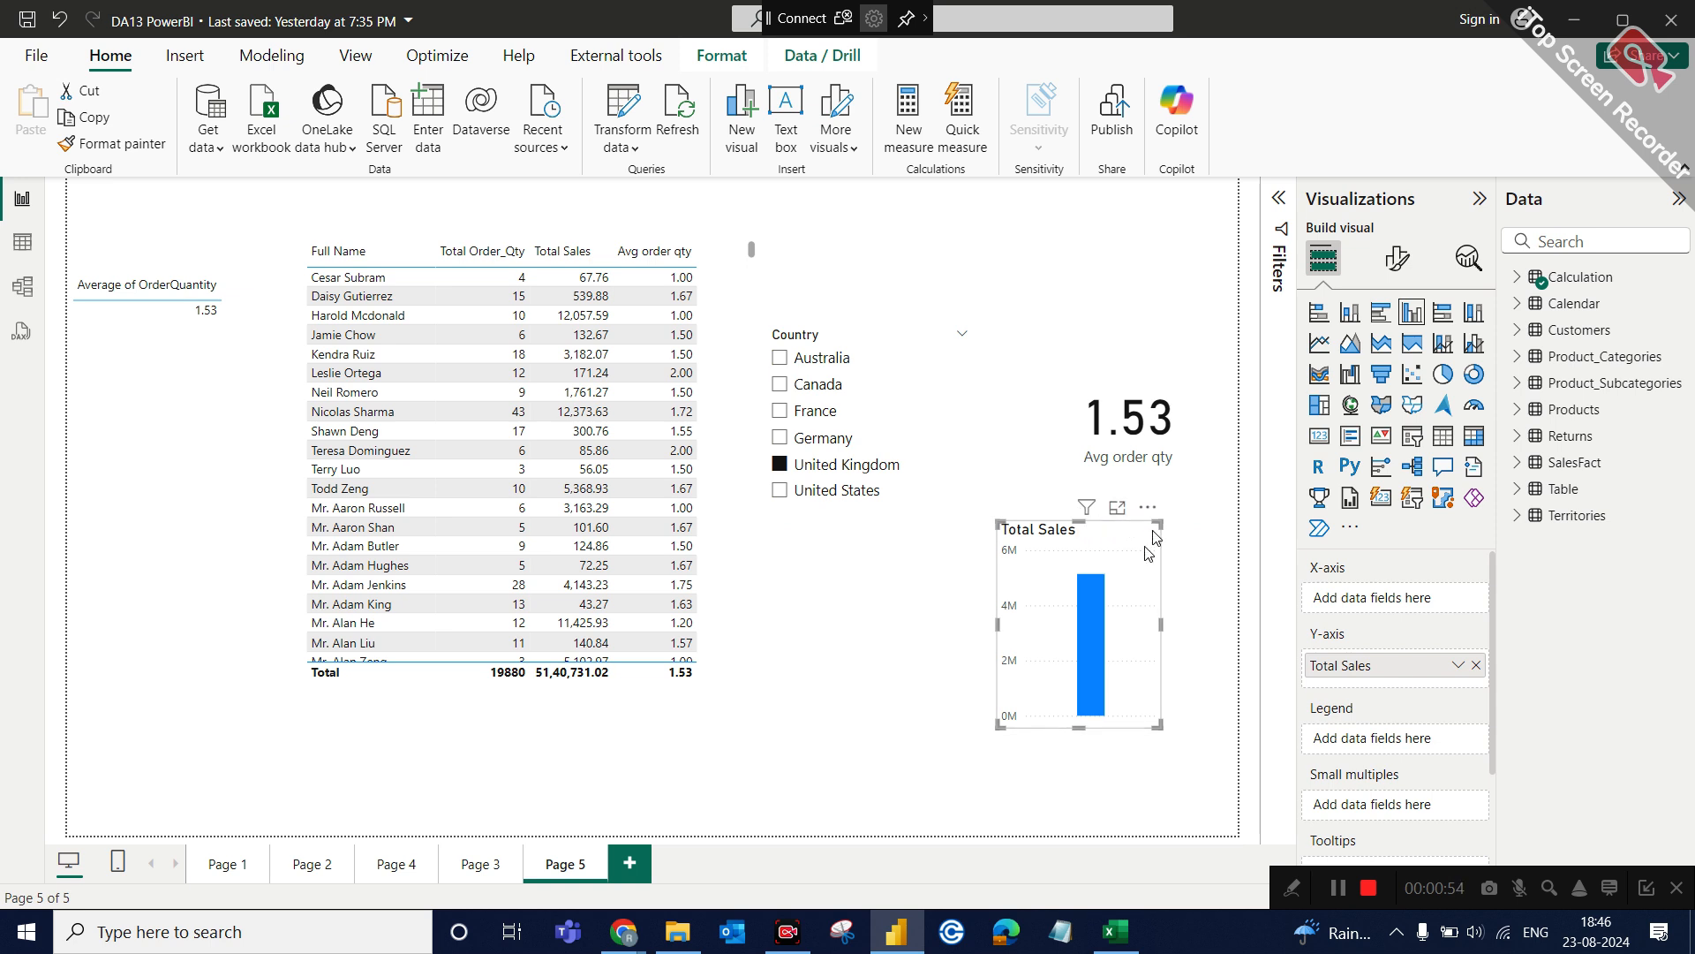
left_click_drag(1157, 525, 1132, 558)
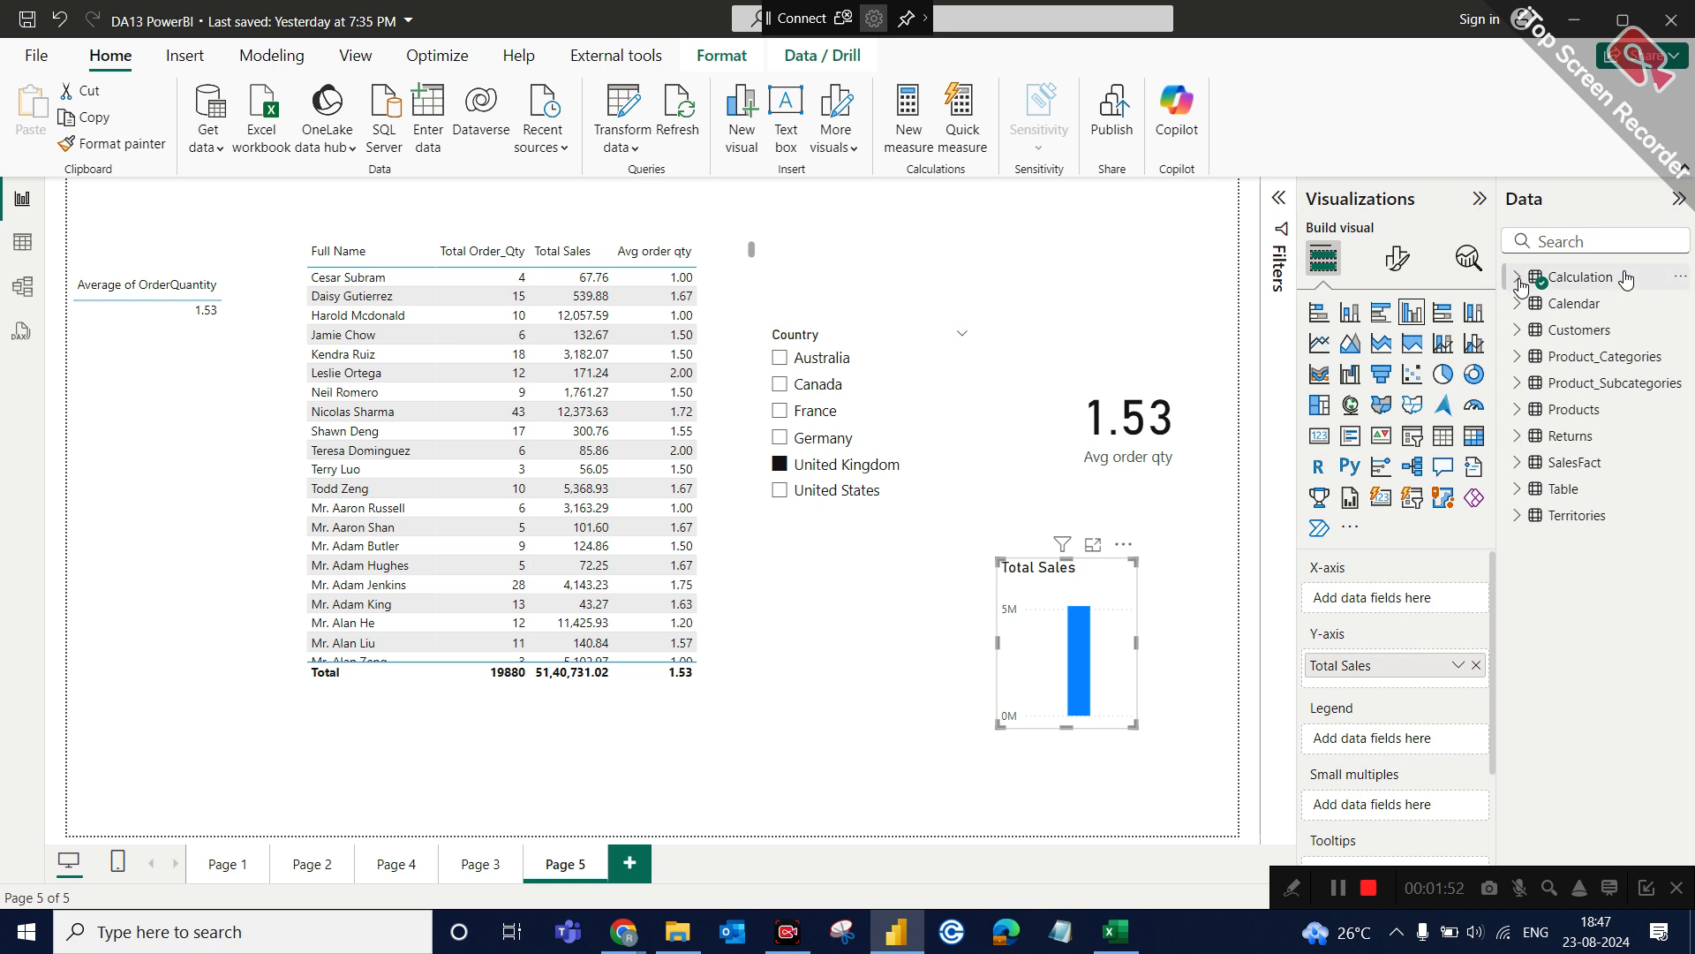
left_click(1681, 276)
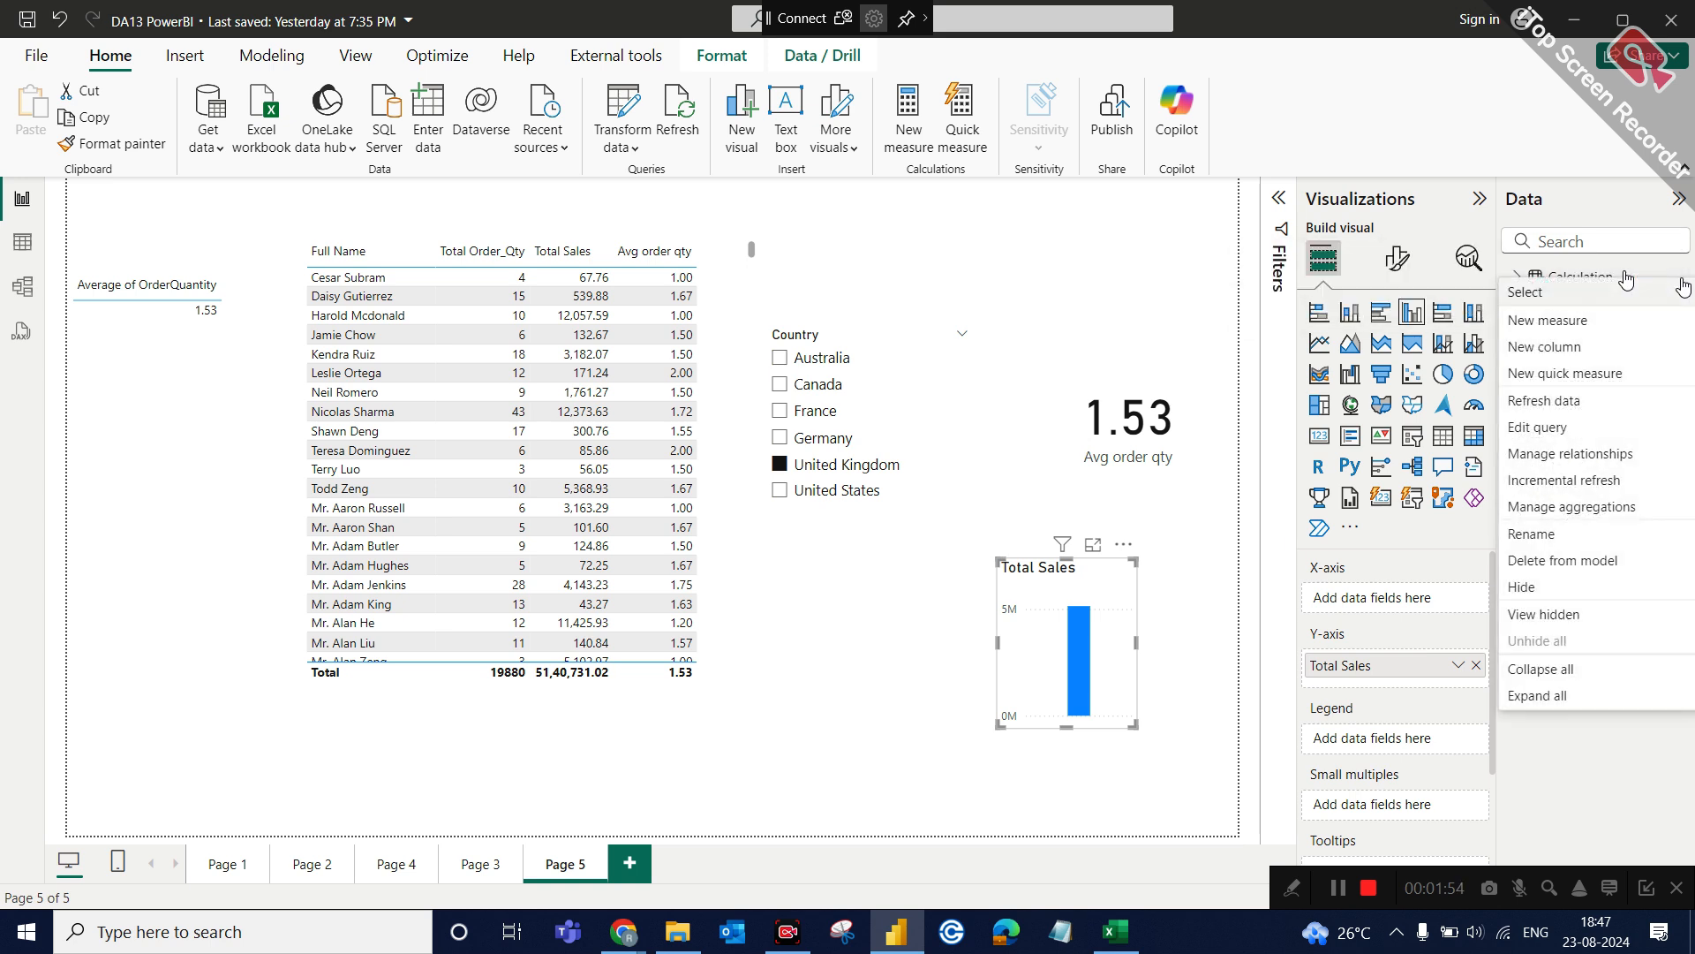
left_click(1586, 323)
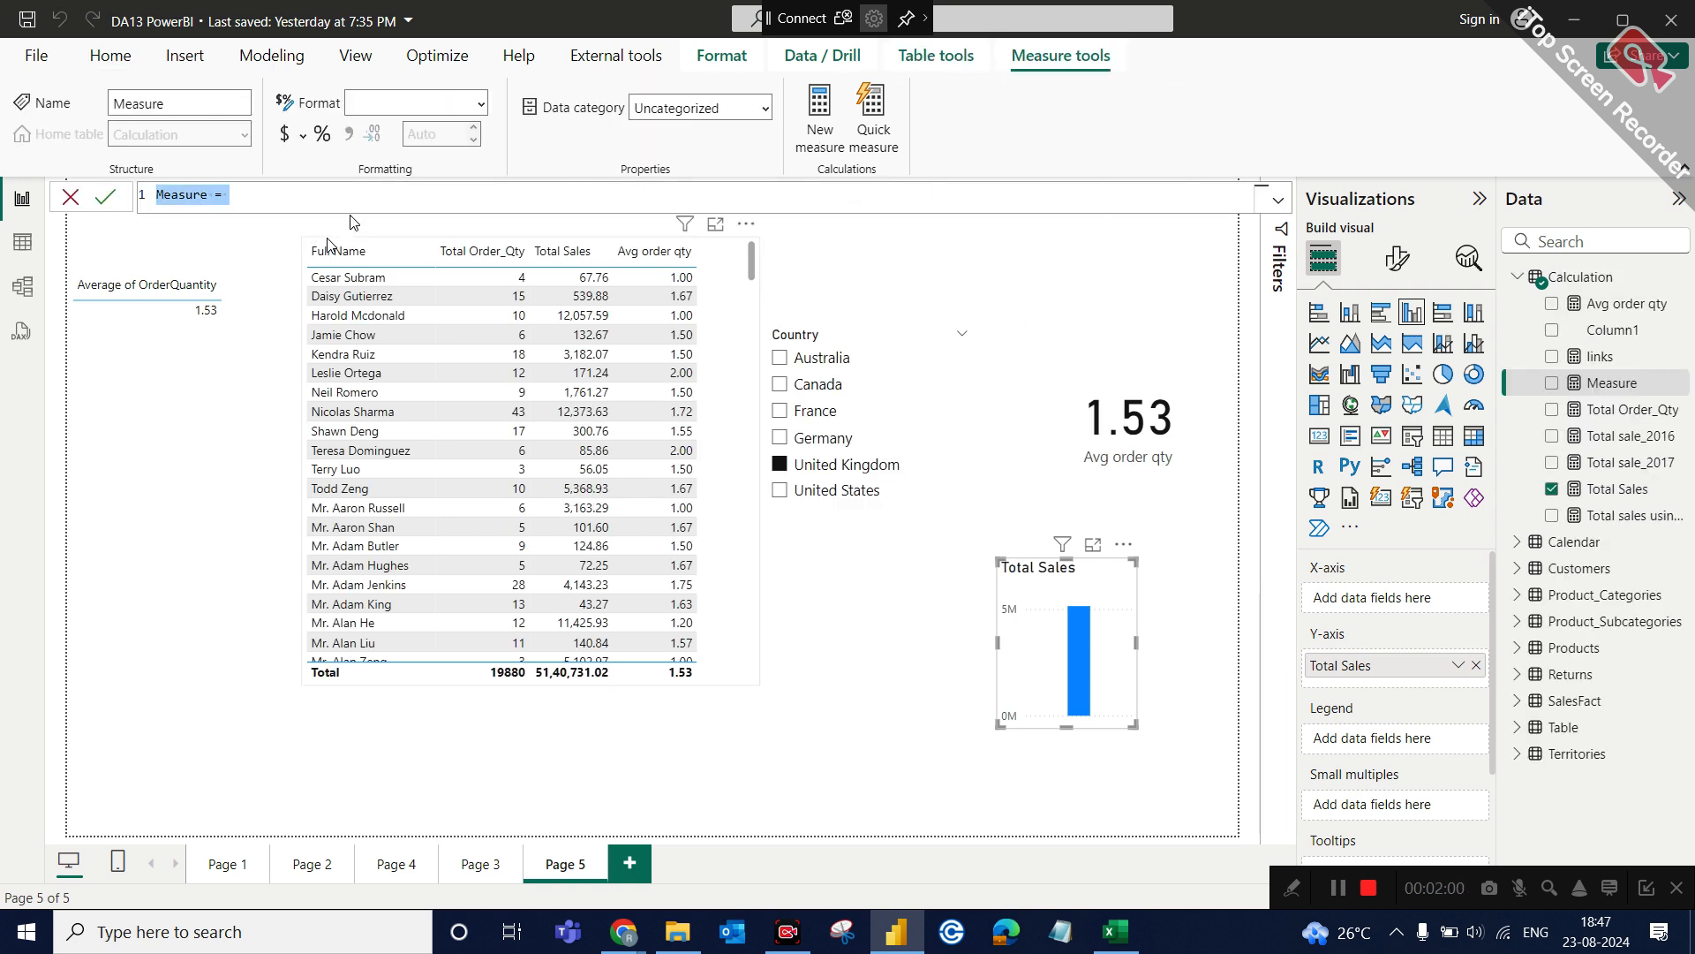
type("if with lo")
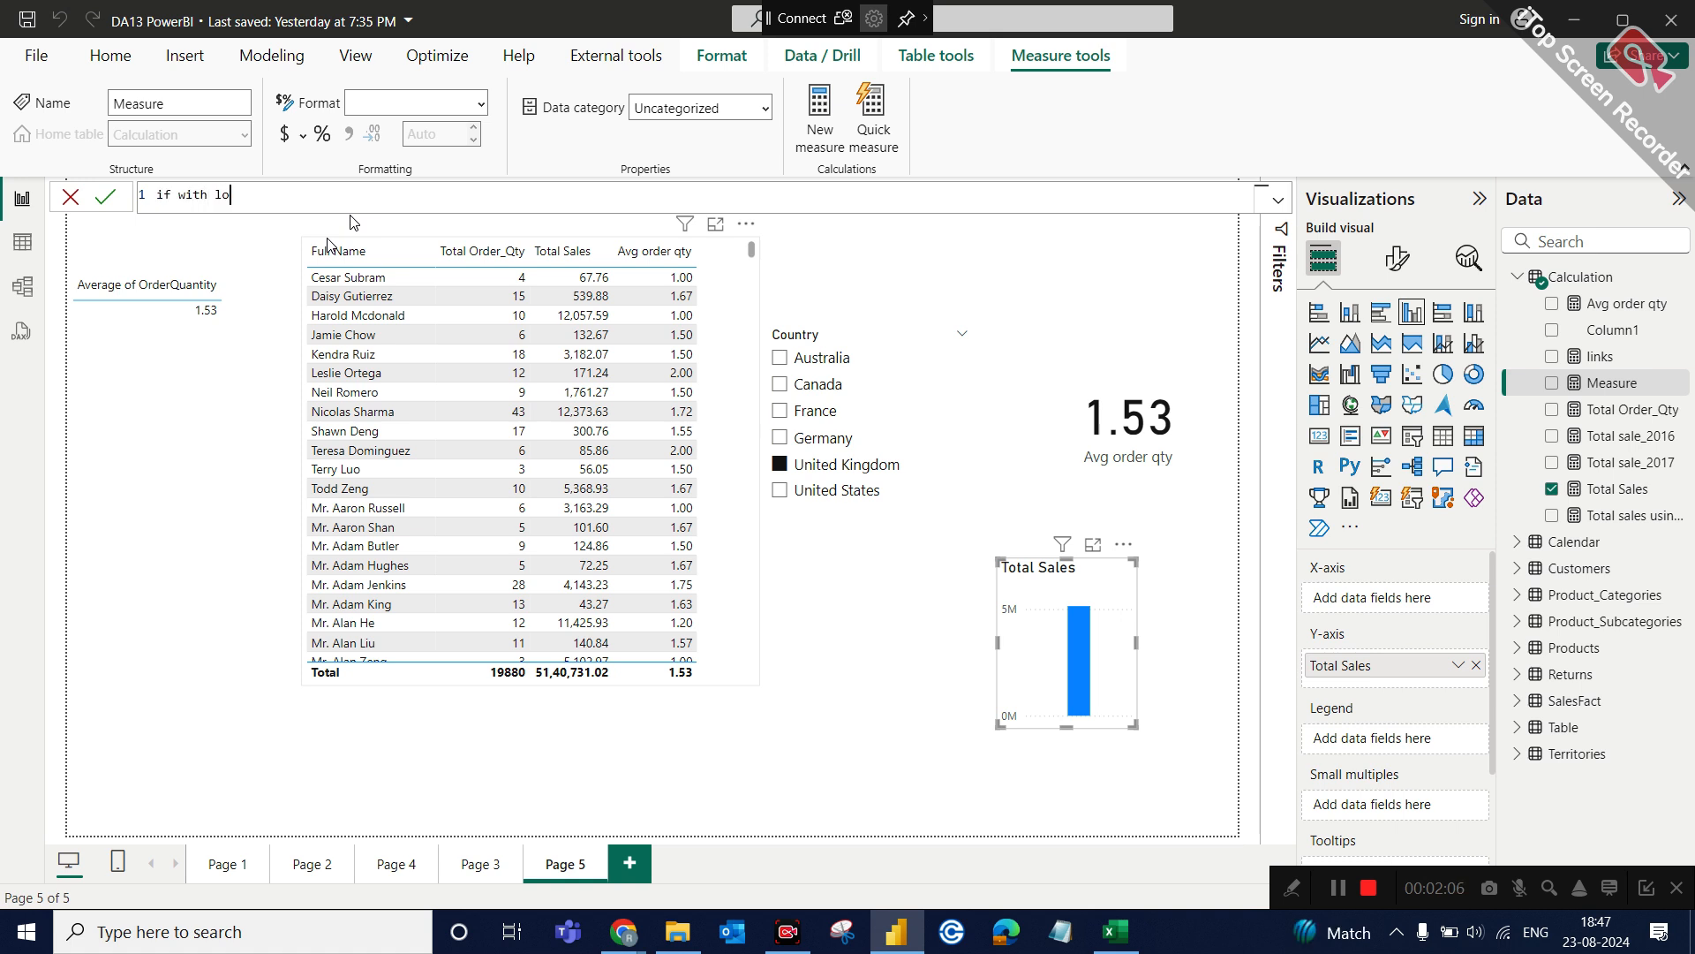
type("gic")
key("BackSpace")
key("BackSpace")
key("BackSpace")
key("BackSpace")
key("BackSpace")
key("BackSpace")
key("BackSpace")
key("BackSpace")
key("BackSpace")
key("BackSpace")
key("BackSpace")
key("BackSpace")
key("BackSpace")
key("BackSpace")
key("BackSpace")
key("Escape")
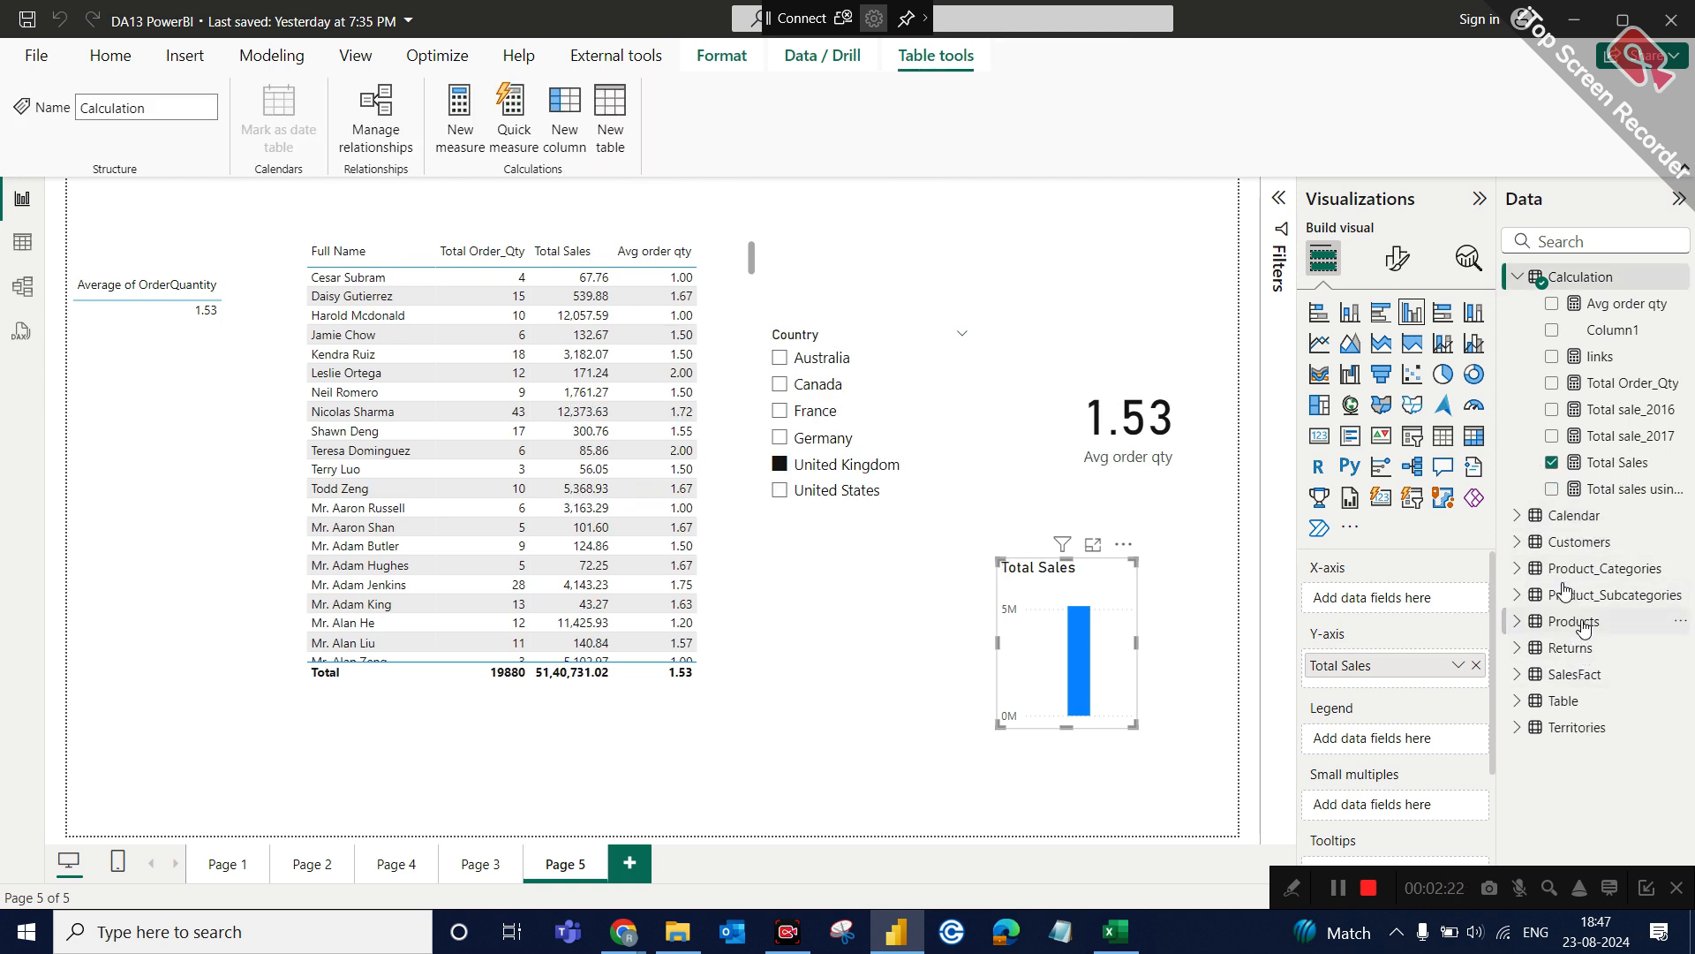
Display the Calendar table's rows in Table view.
left_click(1517, 277)
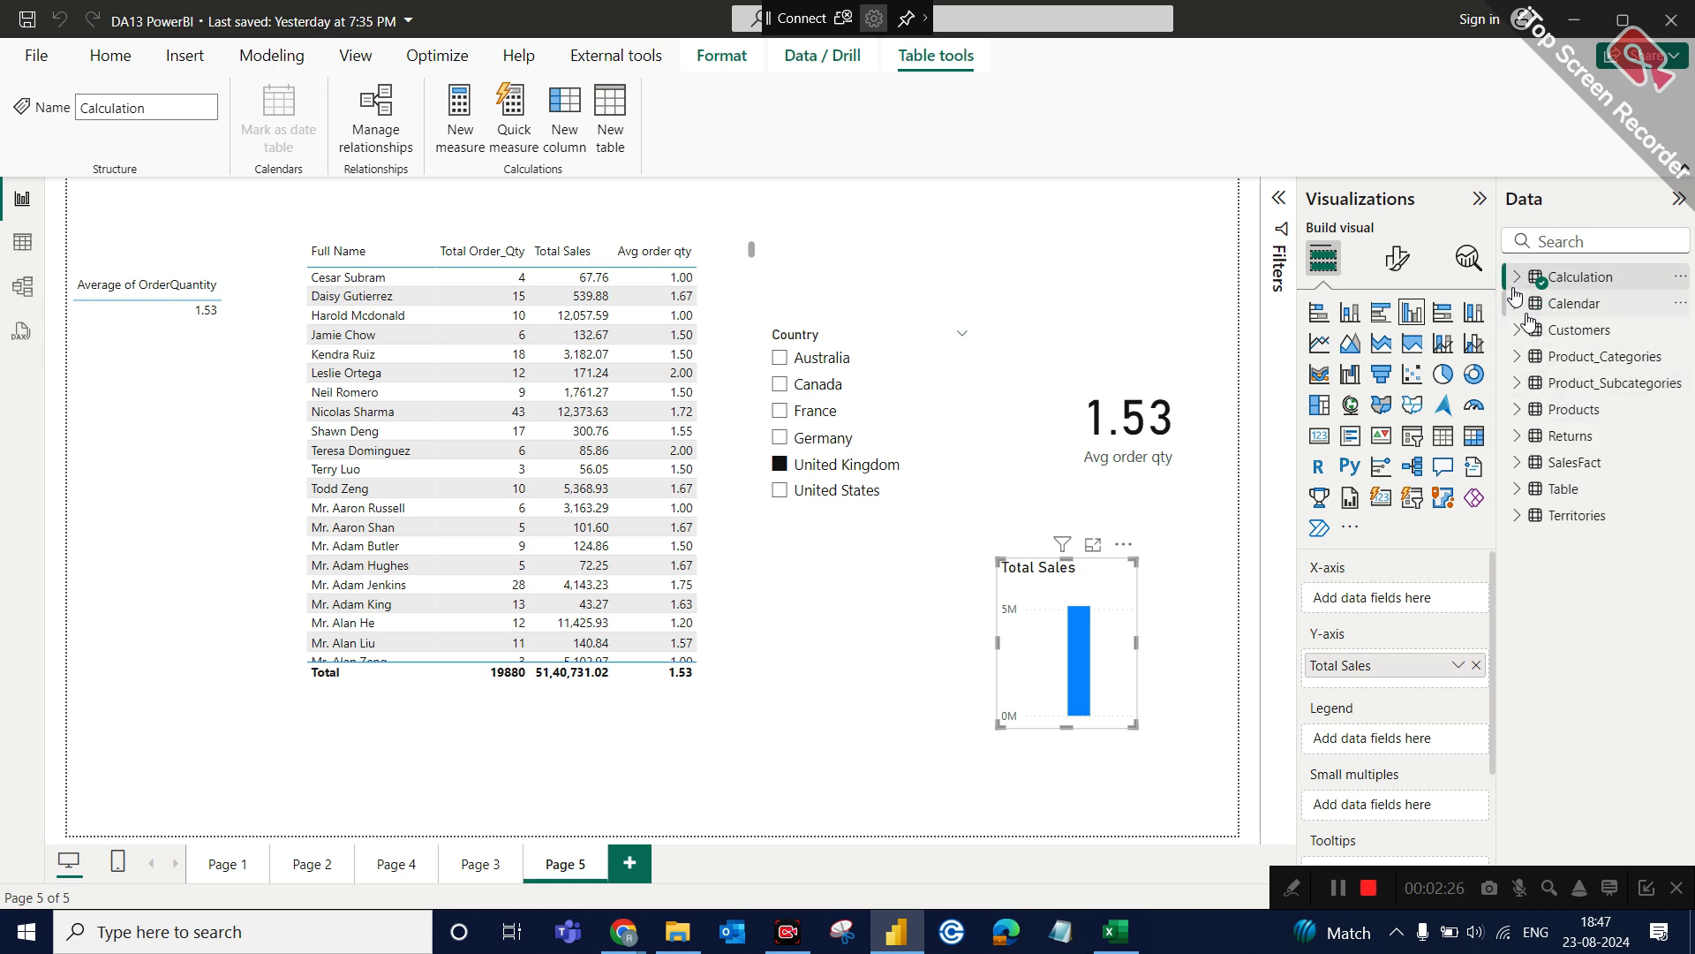
left_click(1517, 303)
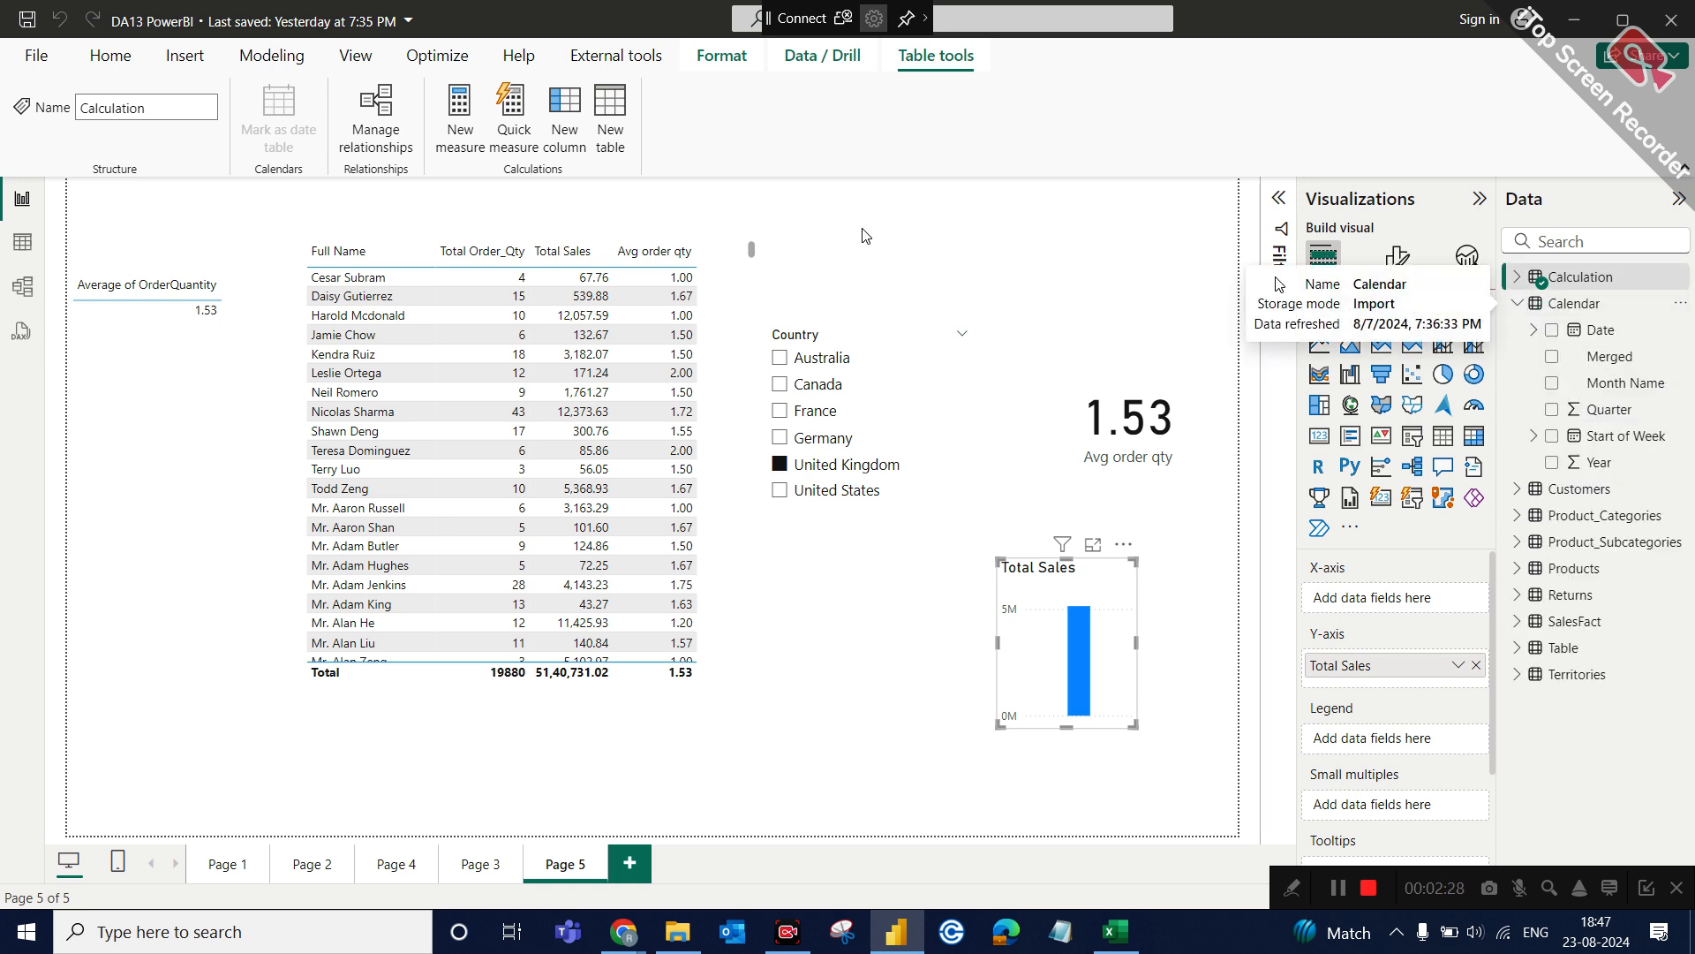
left_click(23, 243)
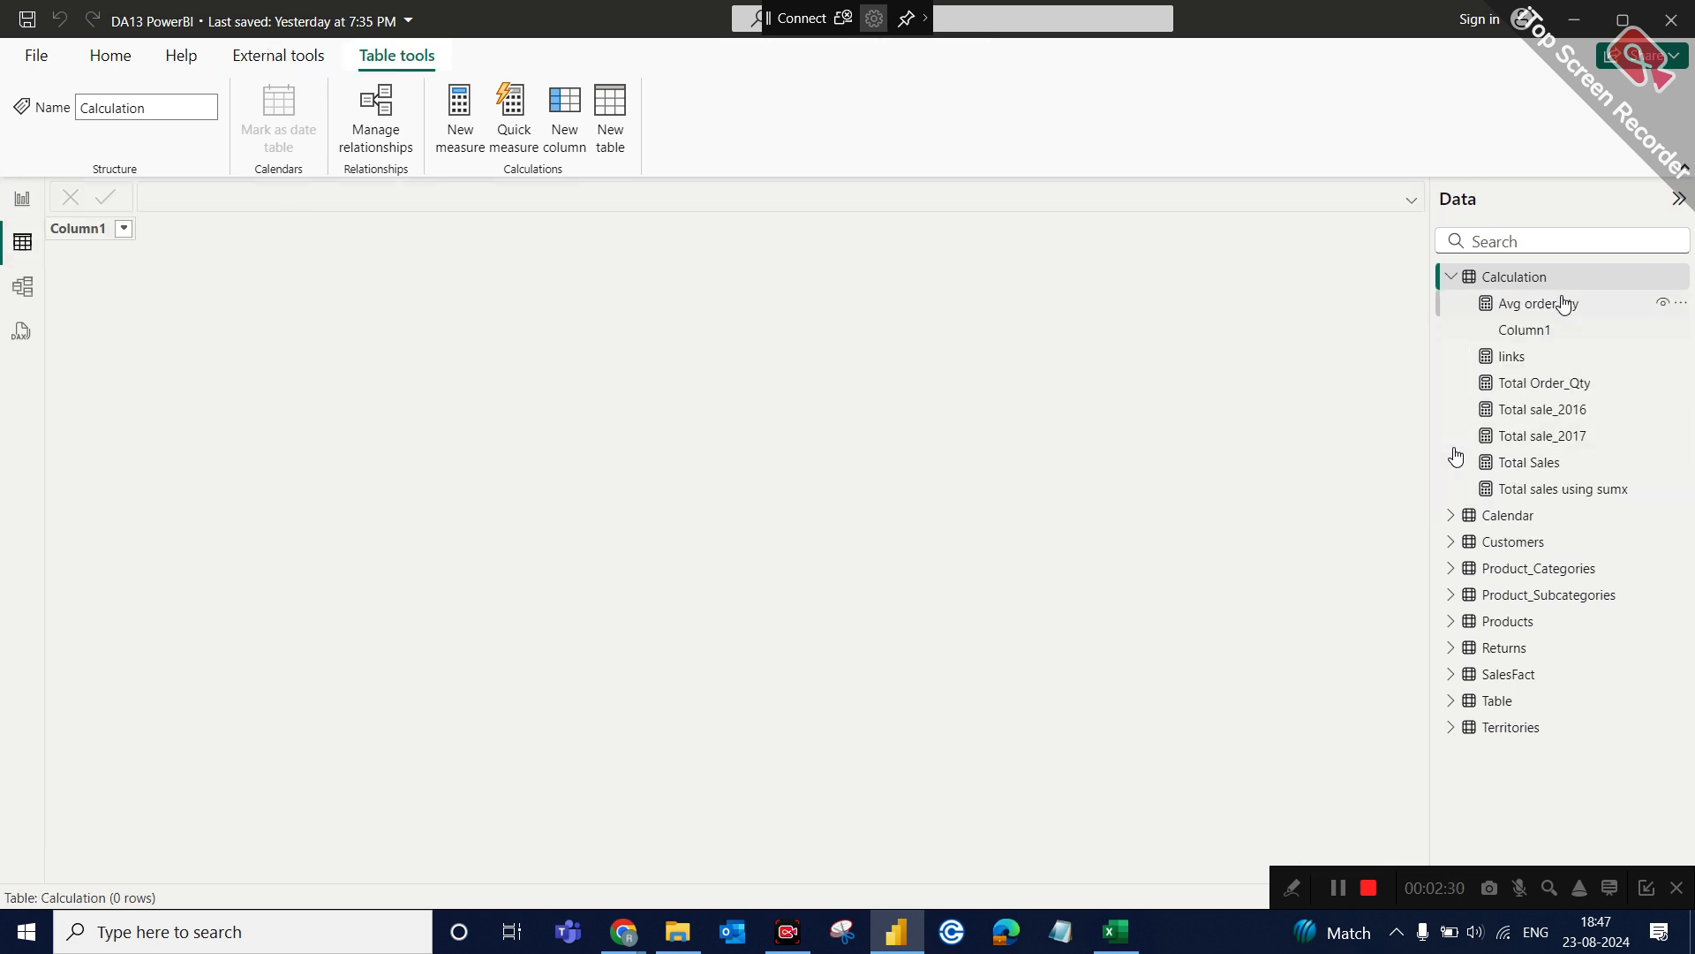
left_click(1517, 518)
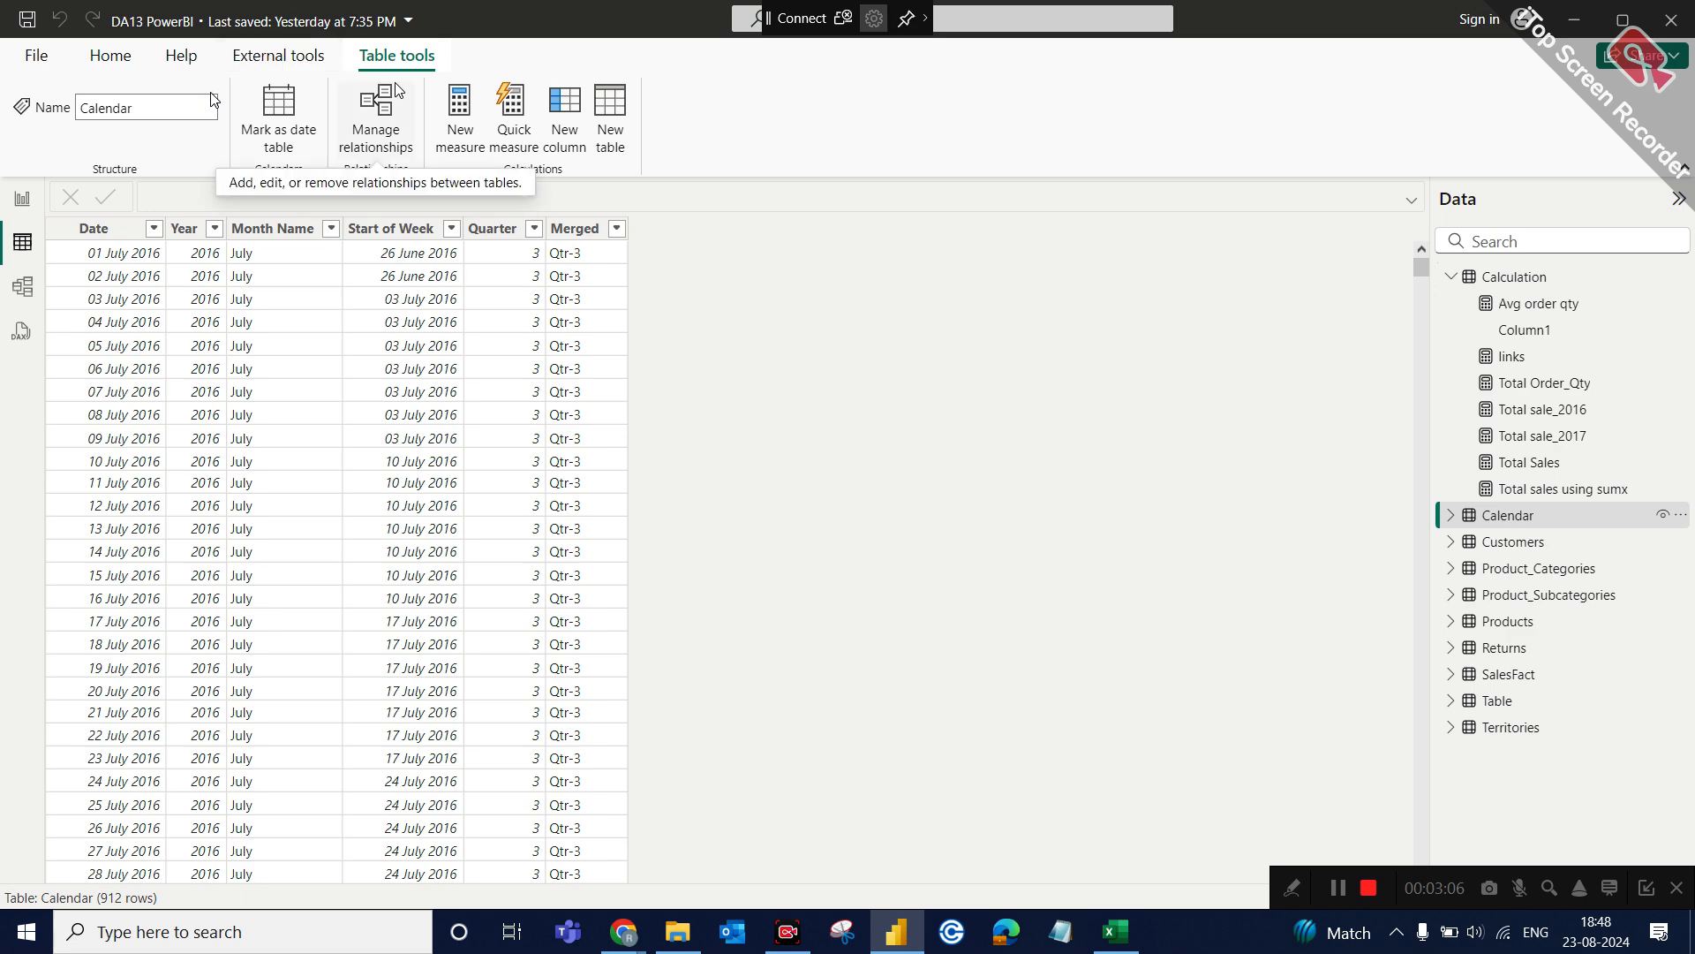
Switch to the Google Meet call in Chrome and admit the two people waiting to join.
mouse_move(623, 932)
left_click(590, 896)
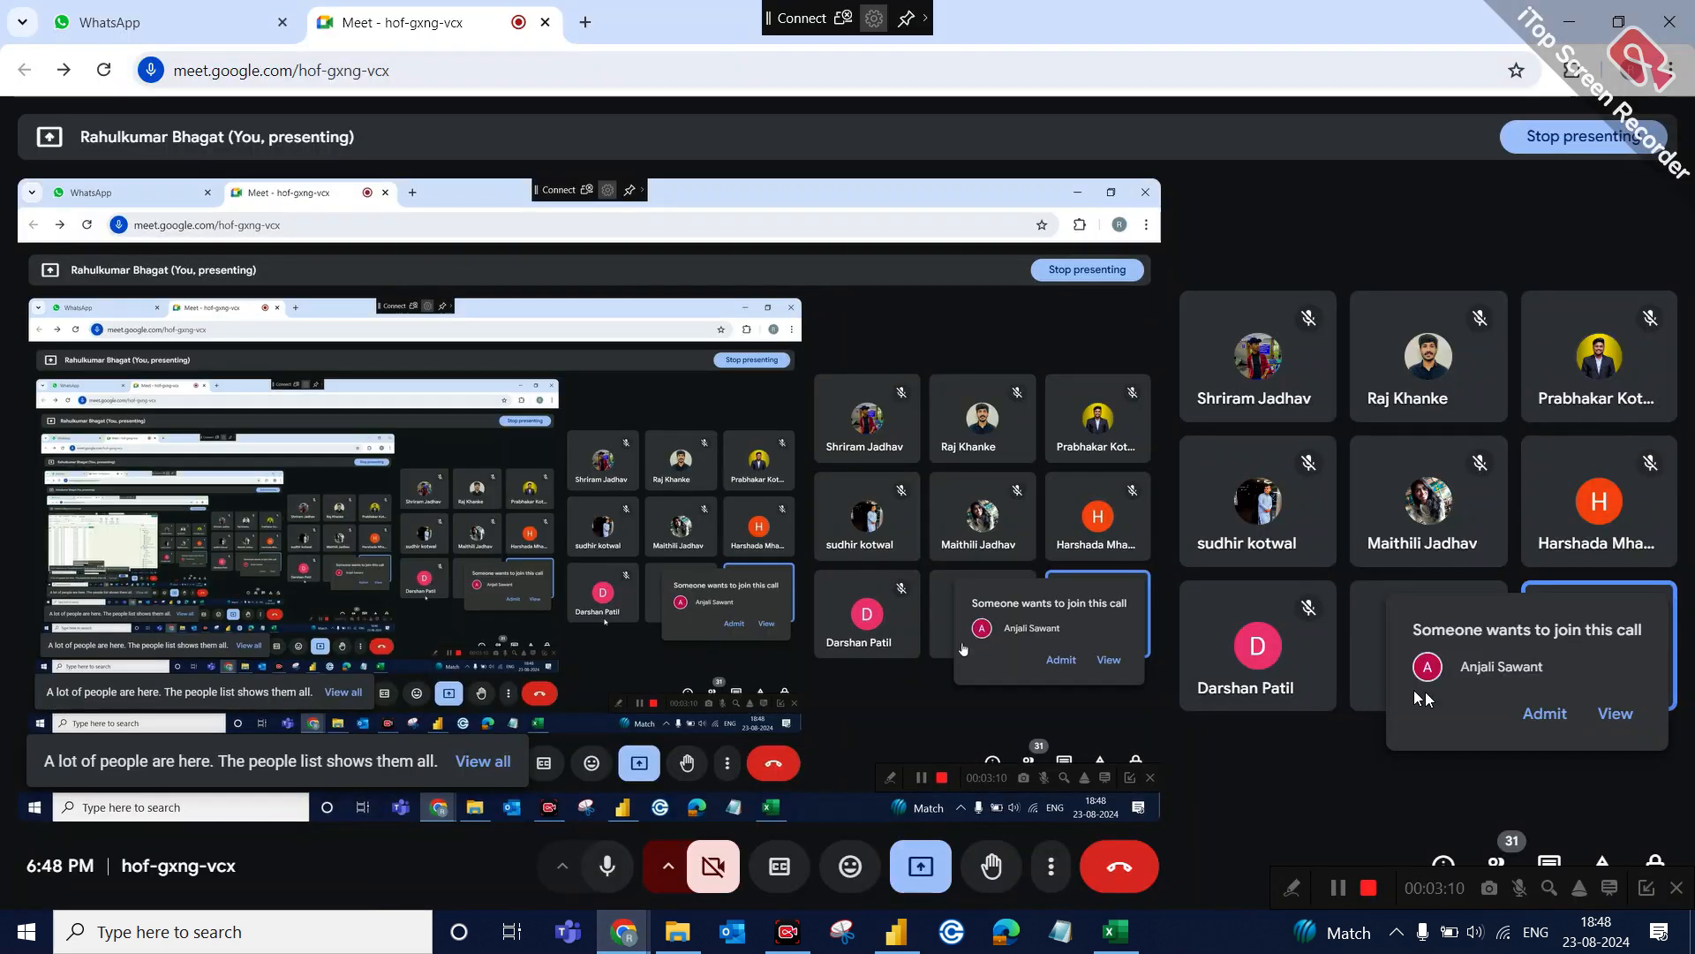
left_click(1589, 720)
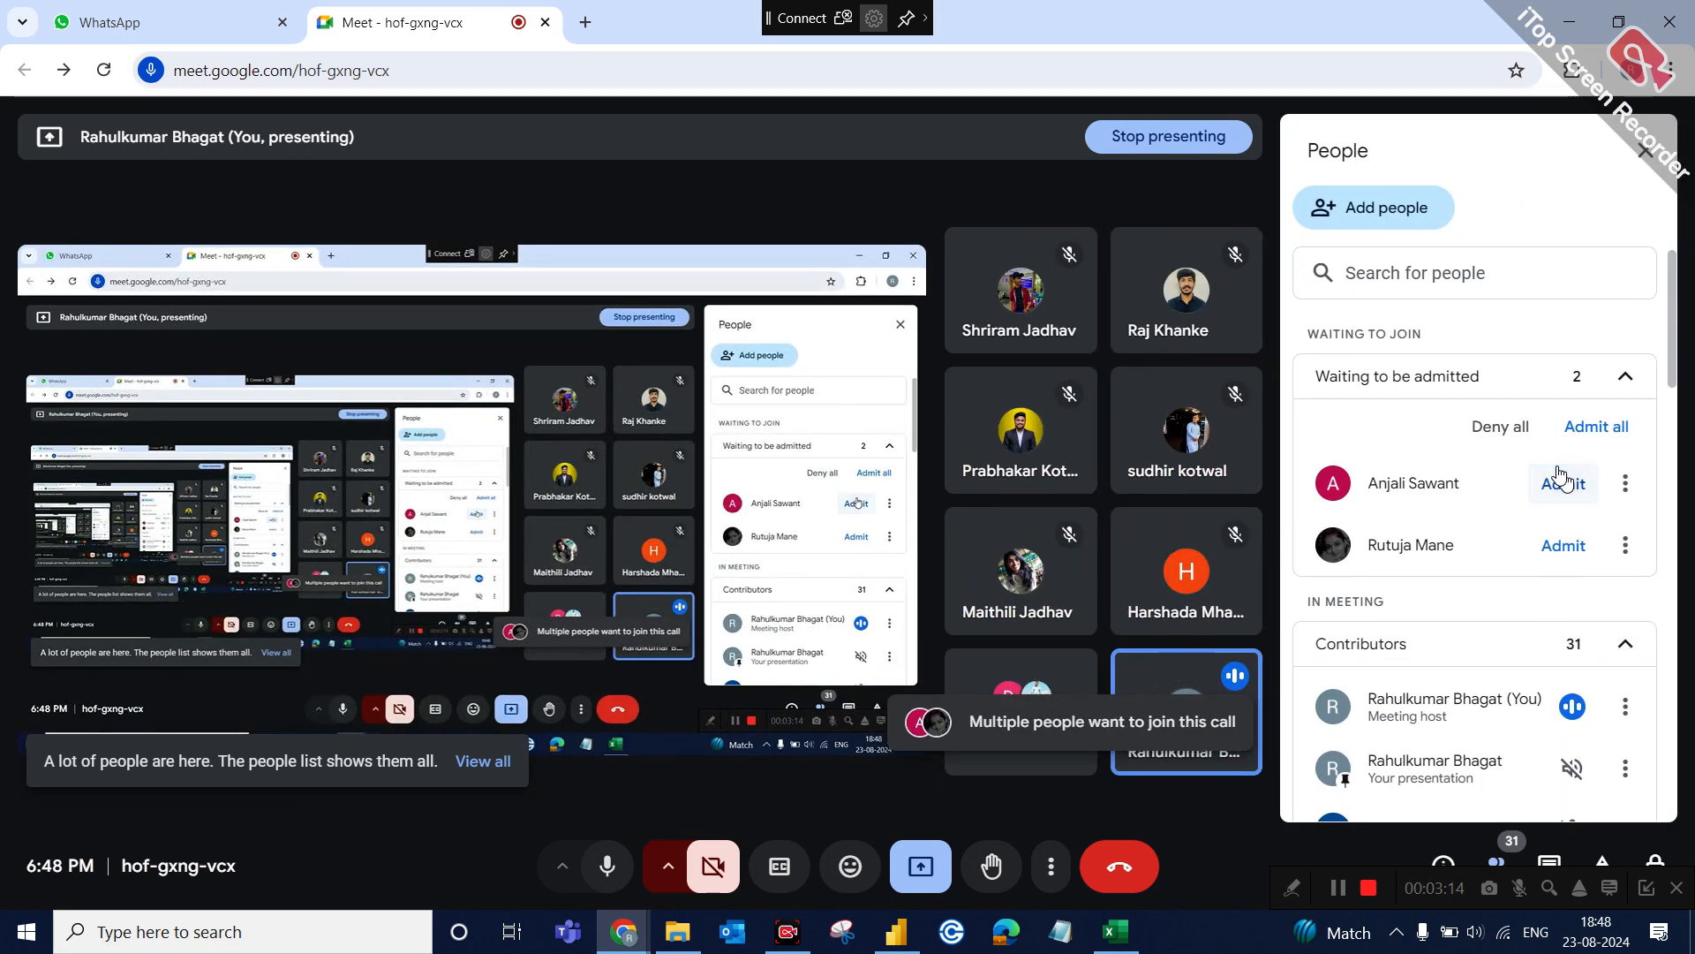
left_click(1559, 481)
left_click(1559, 482)
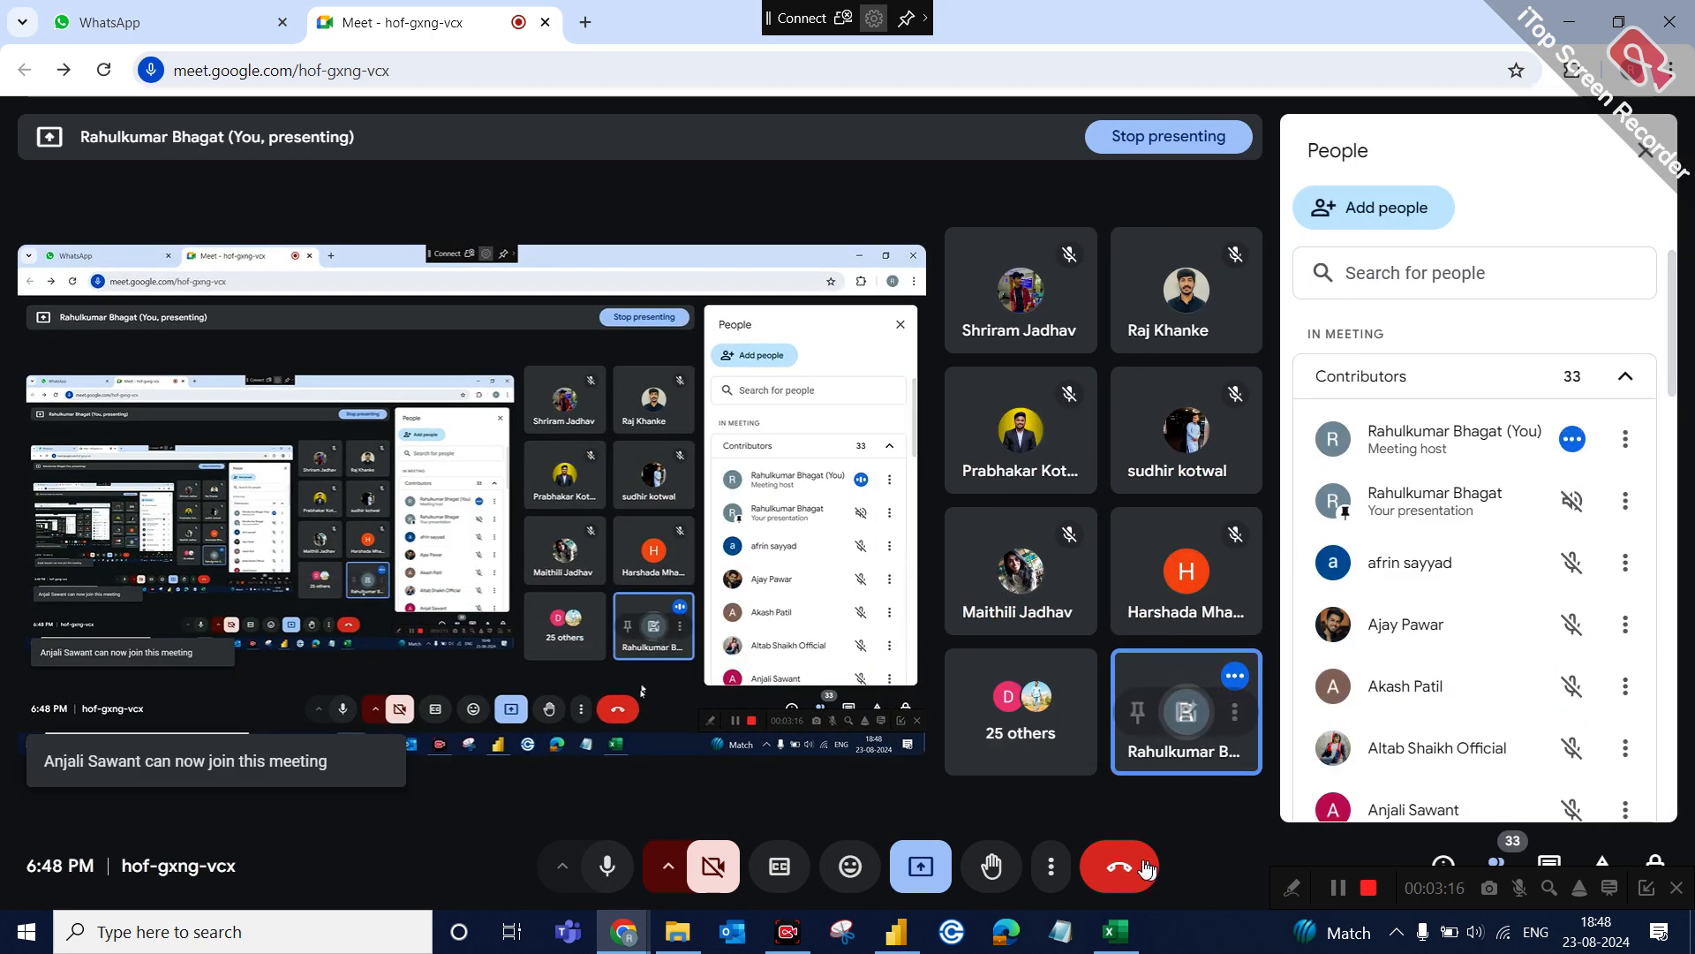
Return to Power BI and add the calculated column flag = IF('Calendar'[Year] = 2016,1,0) to the Calendar table.
mouse_move(1119, 936)
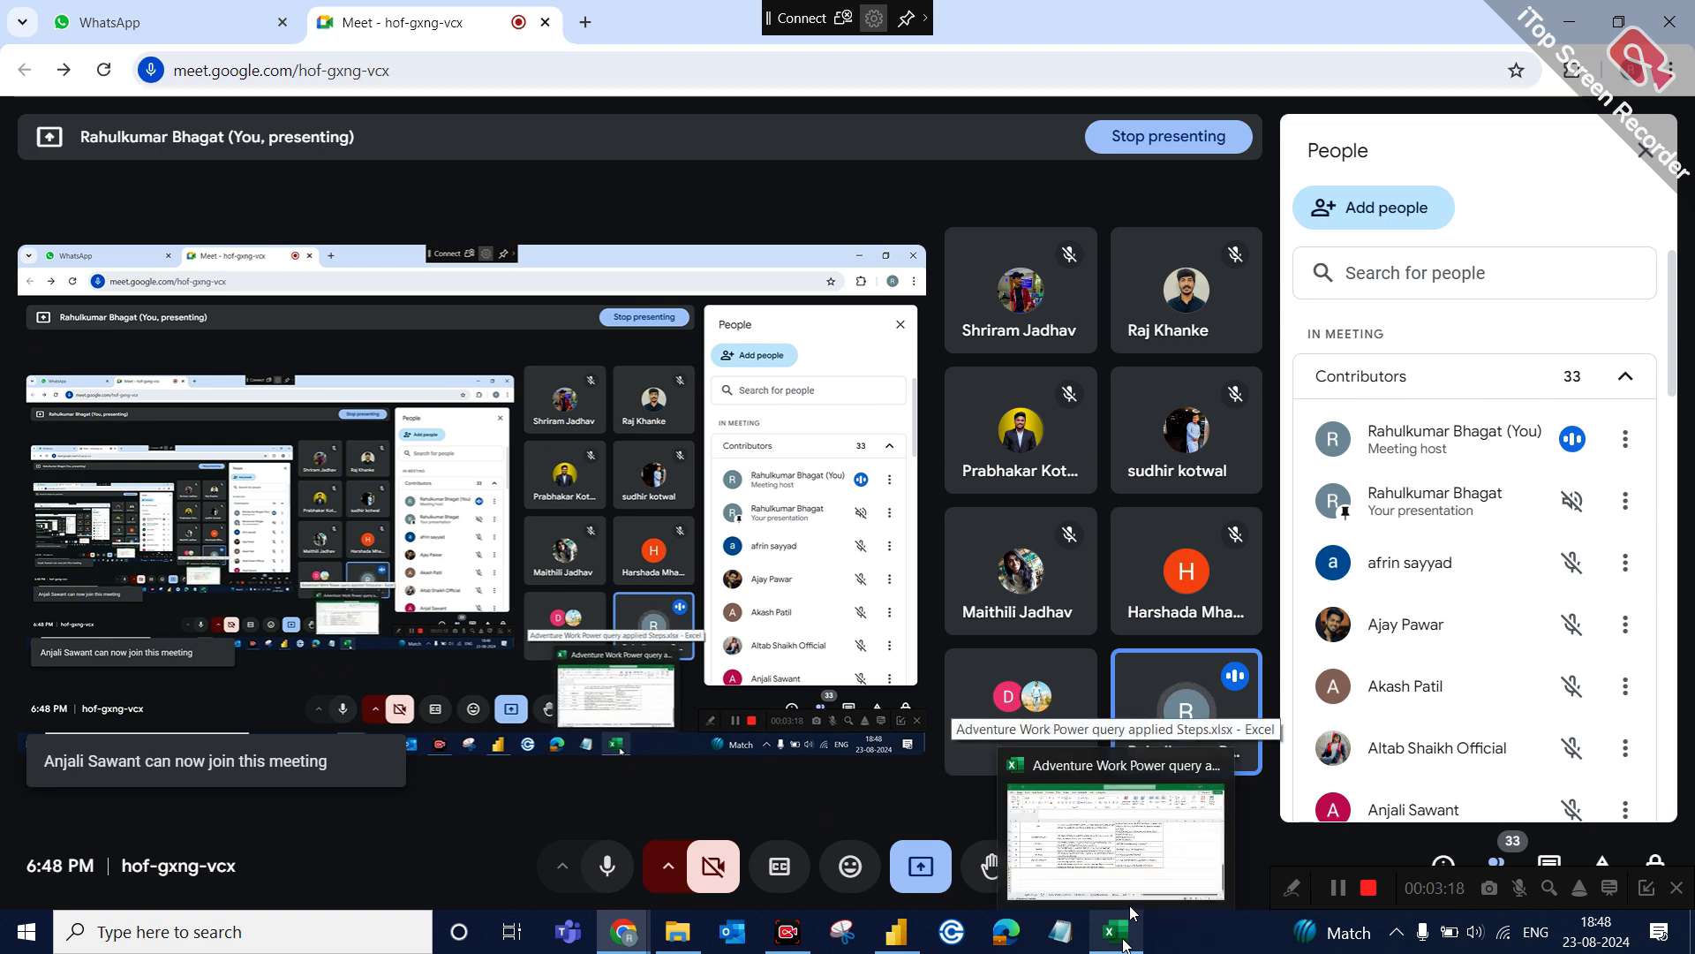
left_click(888, 934)
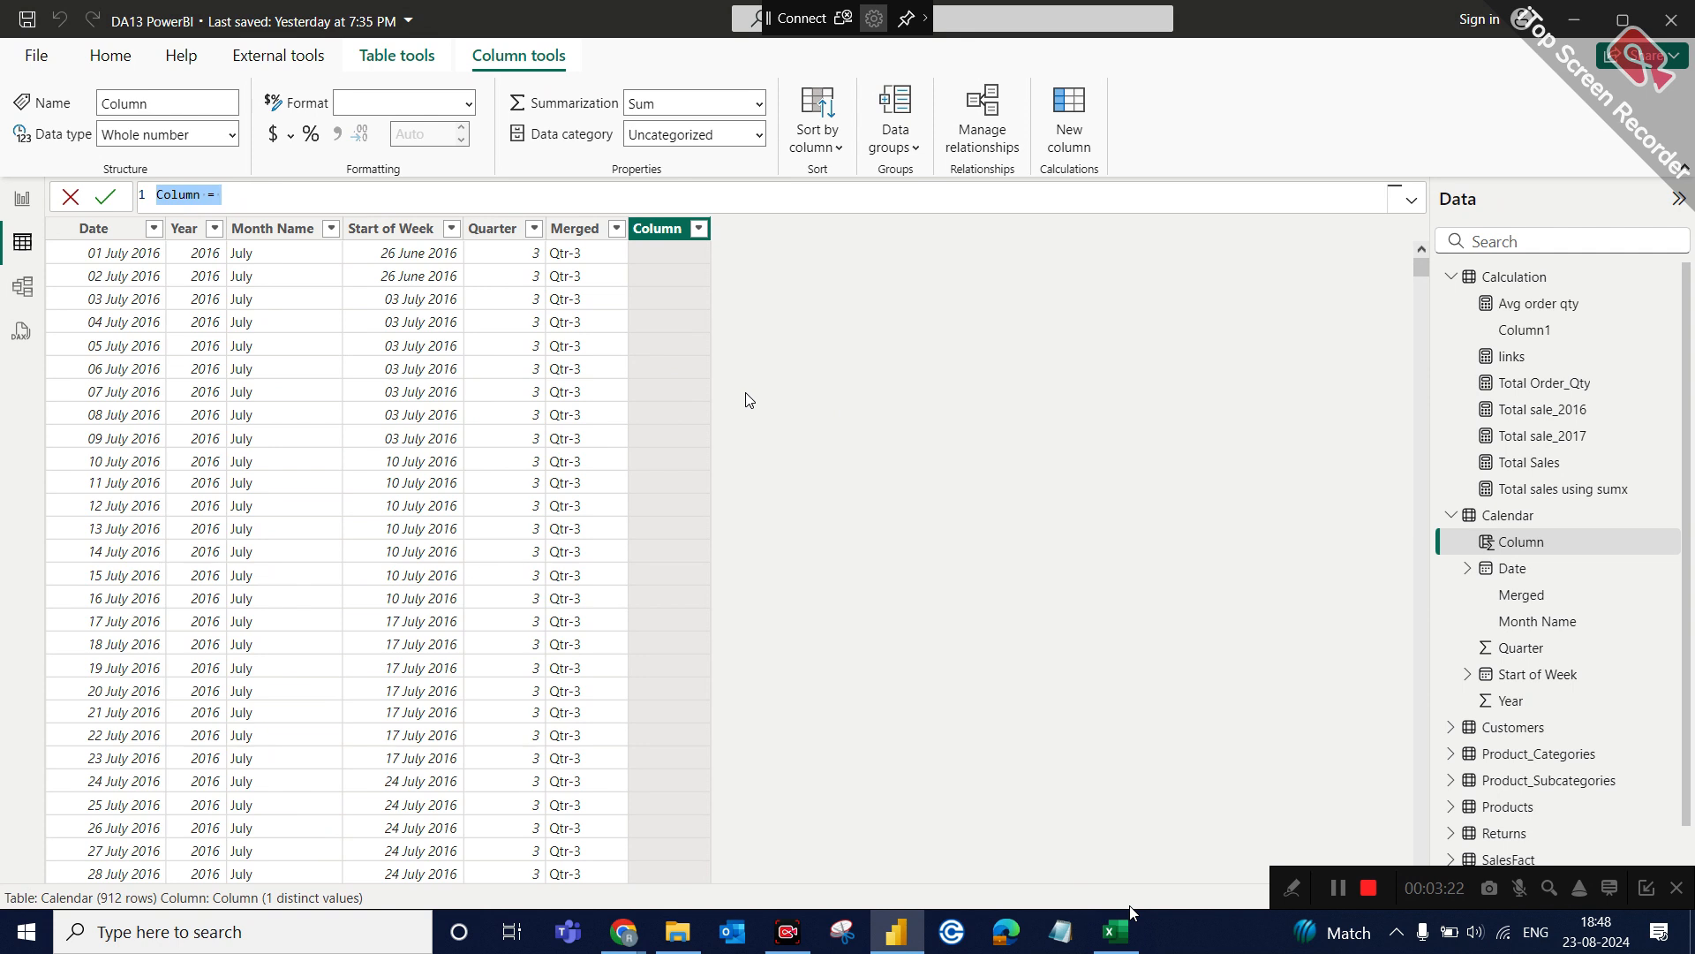
type("flag = IF(")
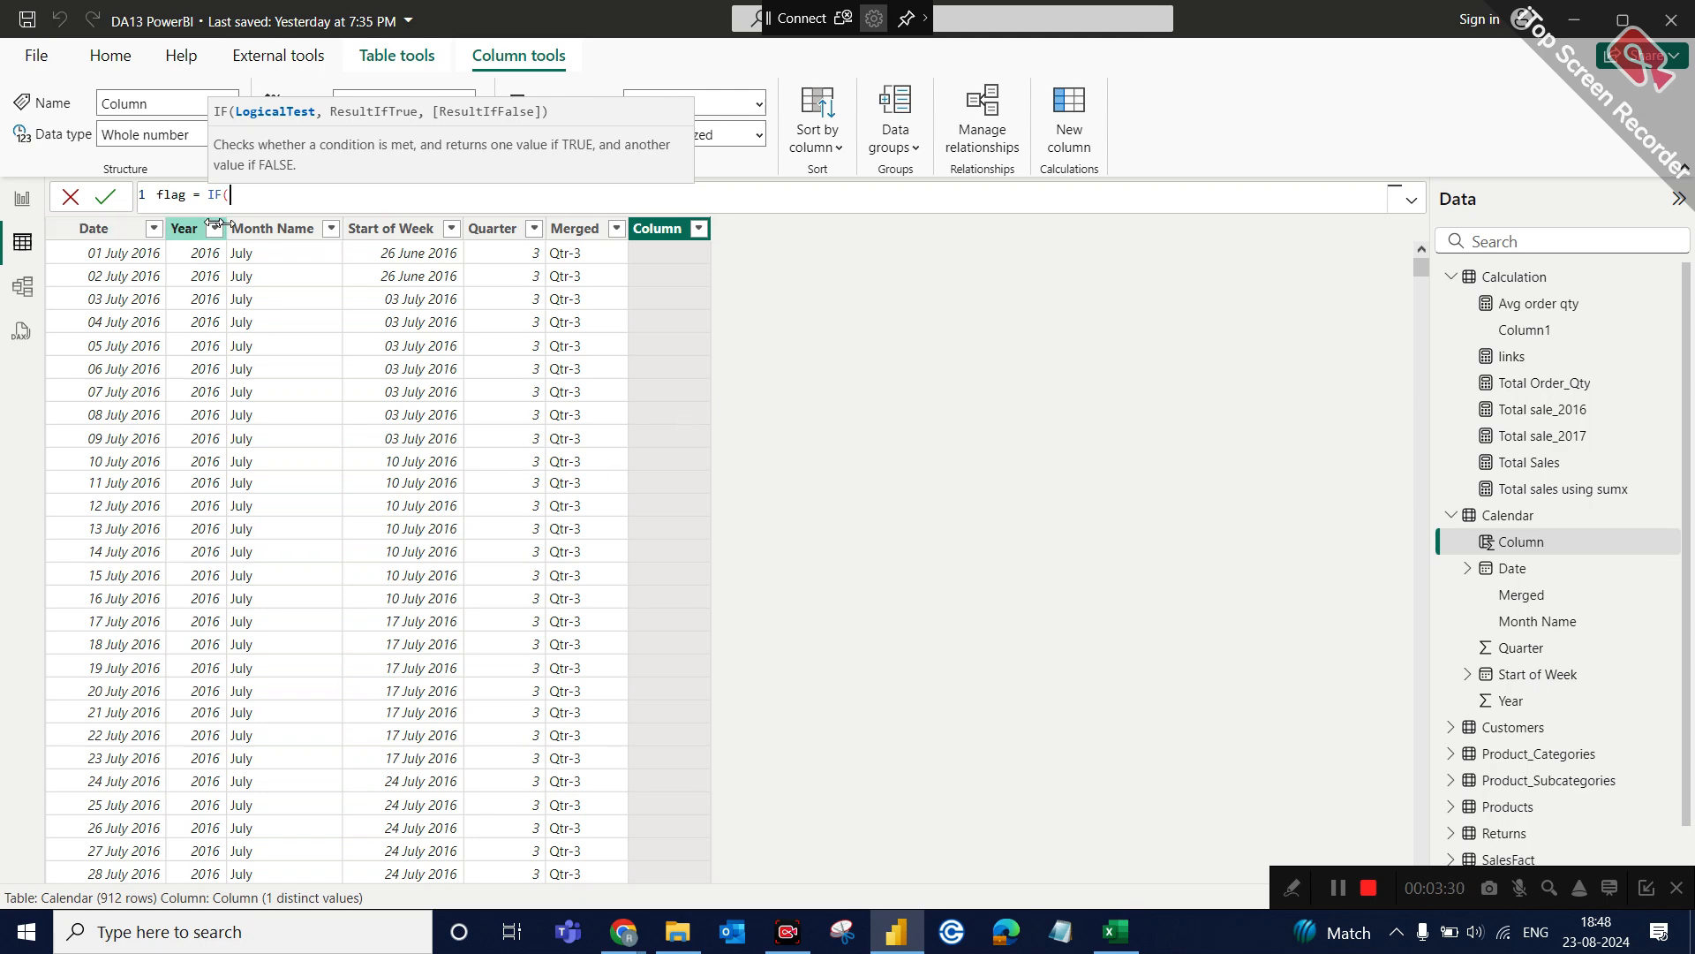
type("cale")
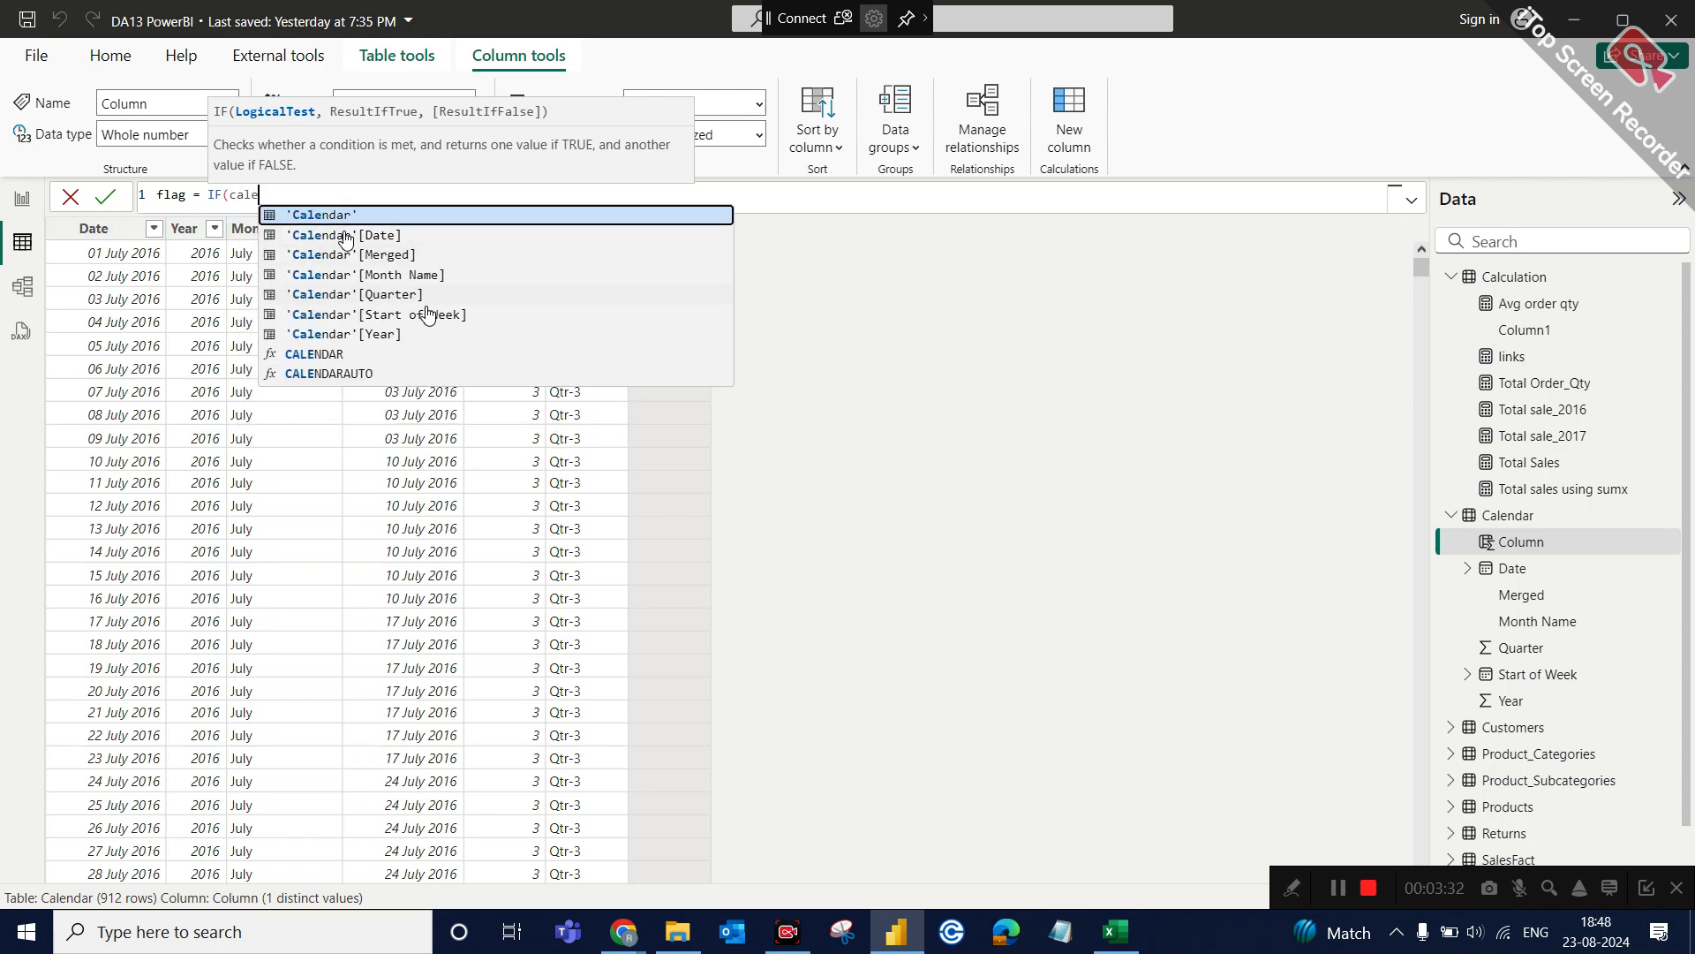
left_click(389, 333)
type("= 2016,")
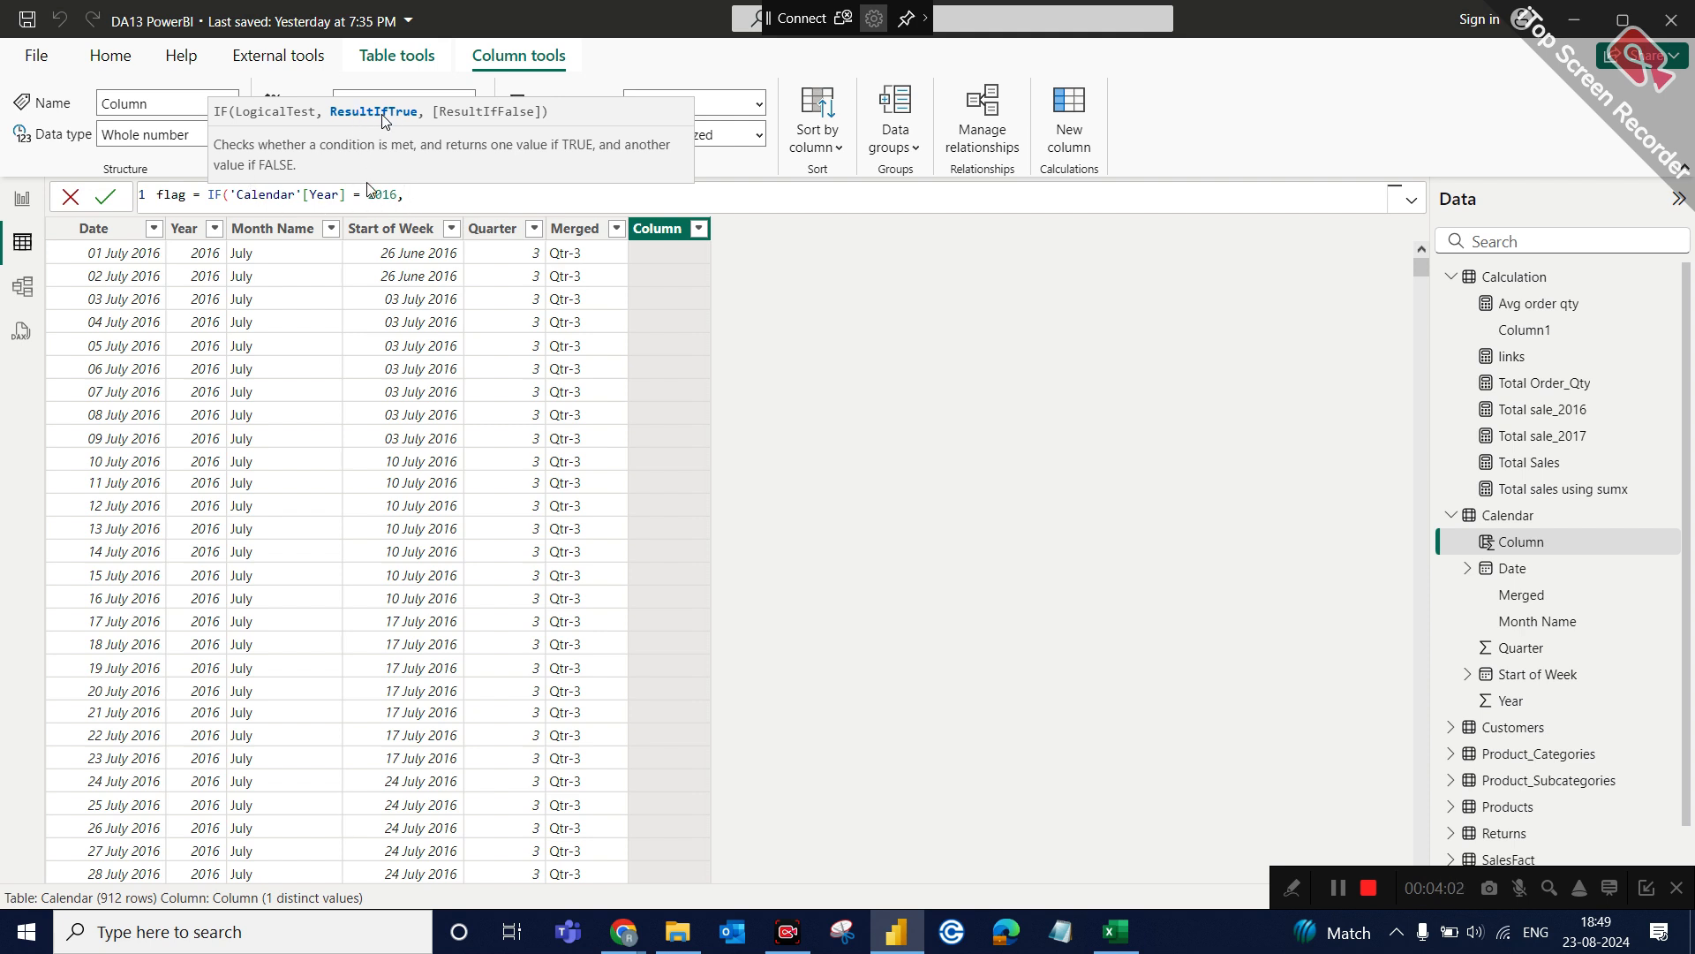
type("1,0)")
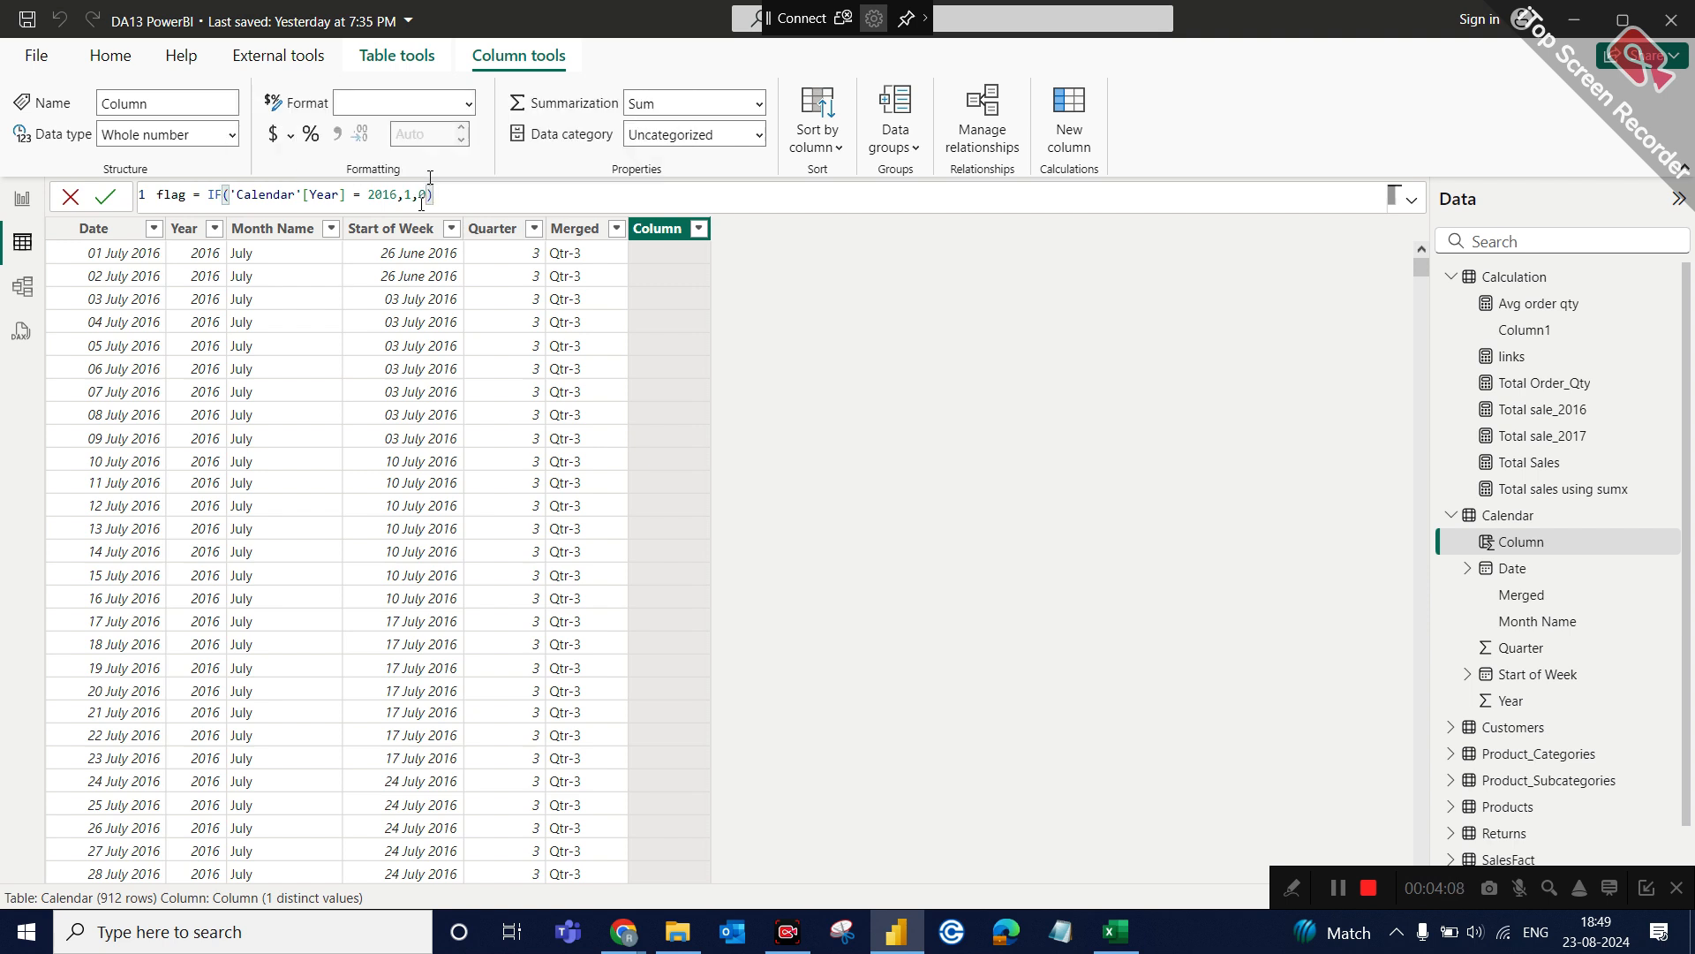
key("Return")
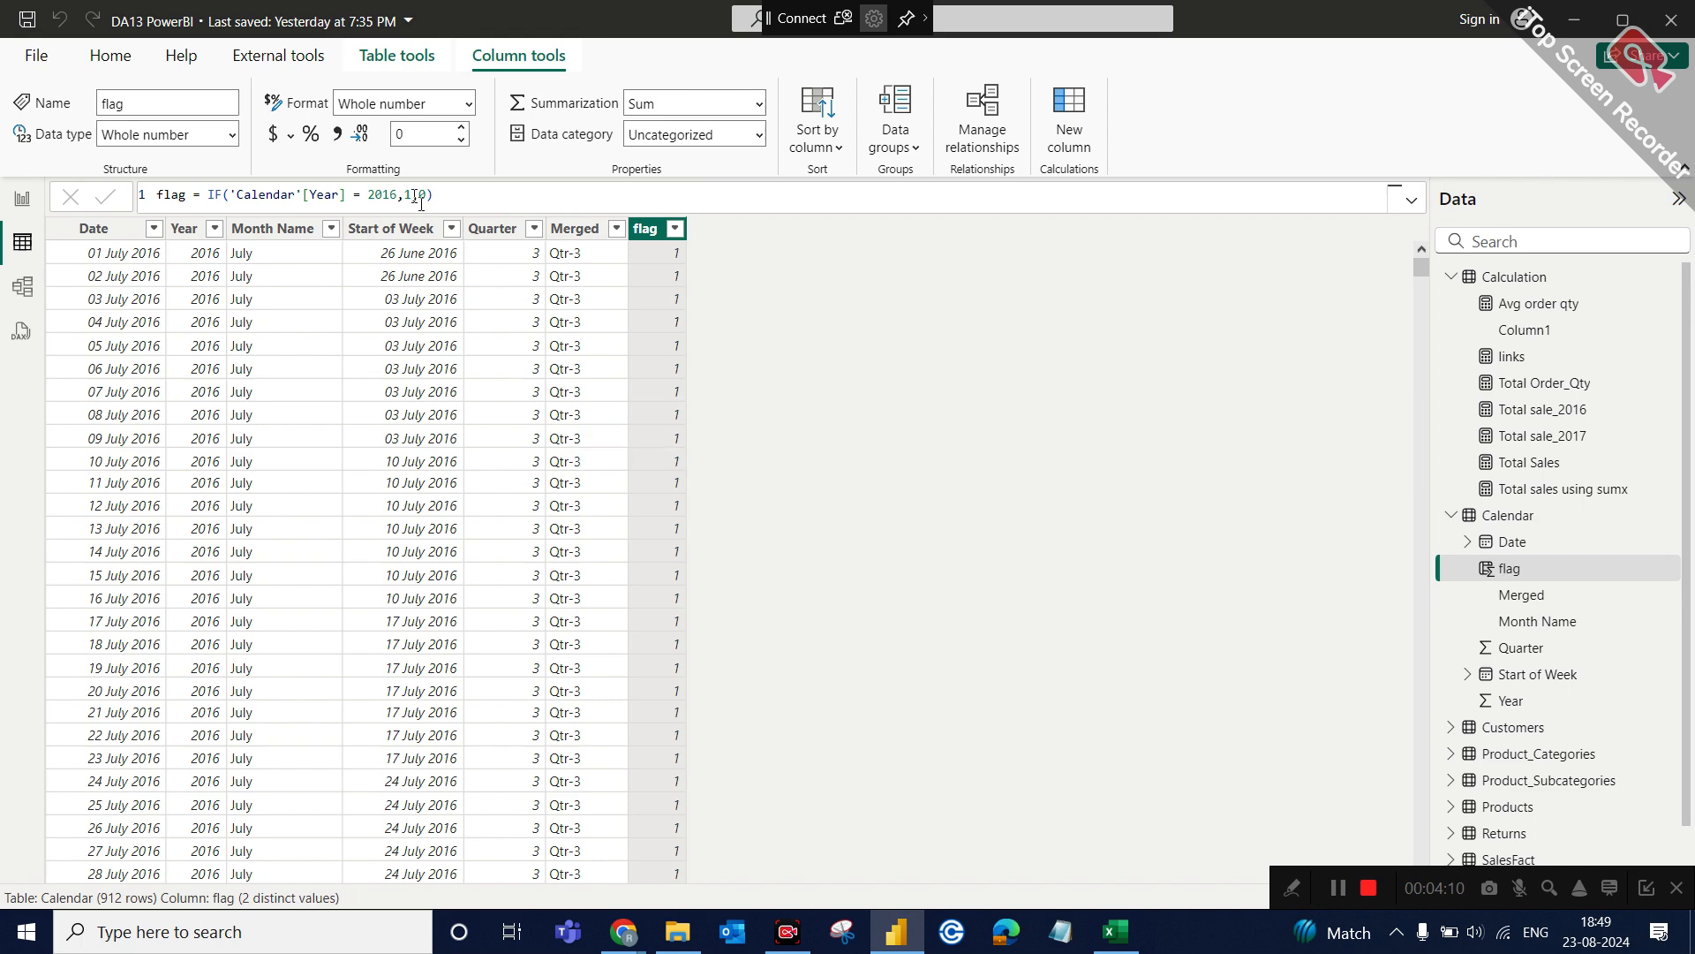
Filter the flag column to show only rows with the value 0.
left_click(673, 230)
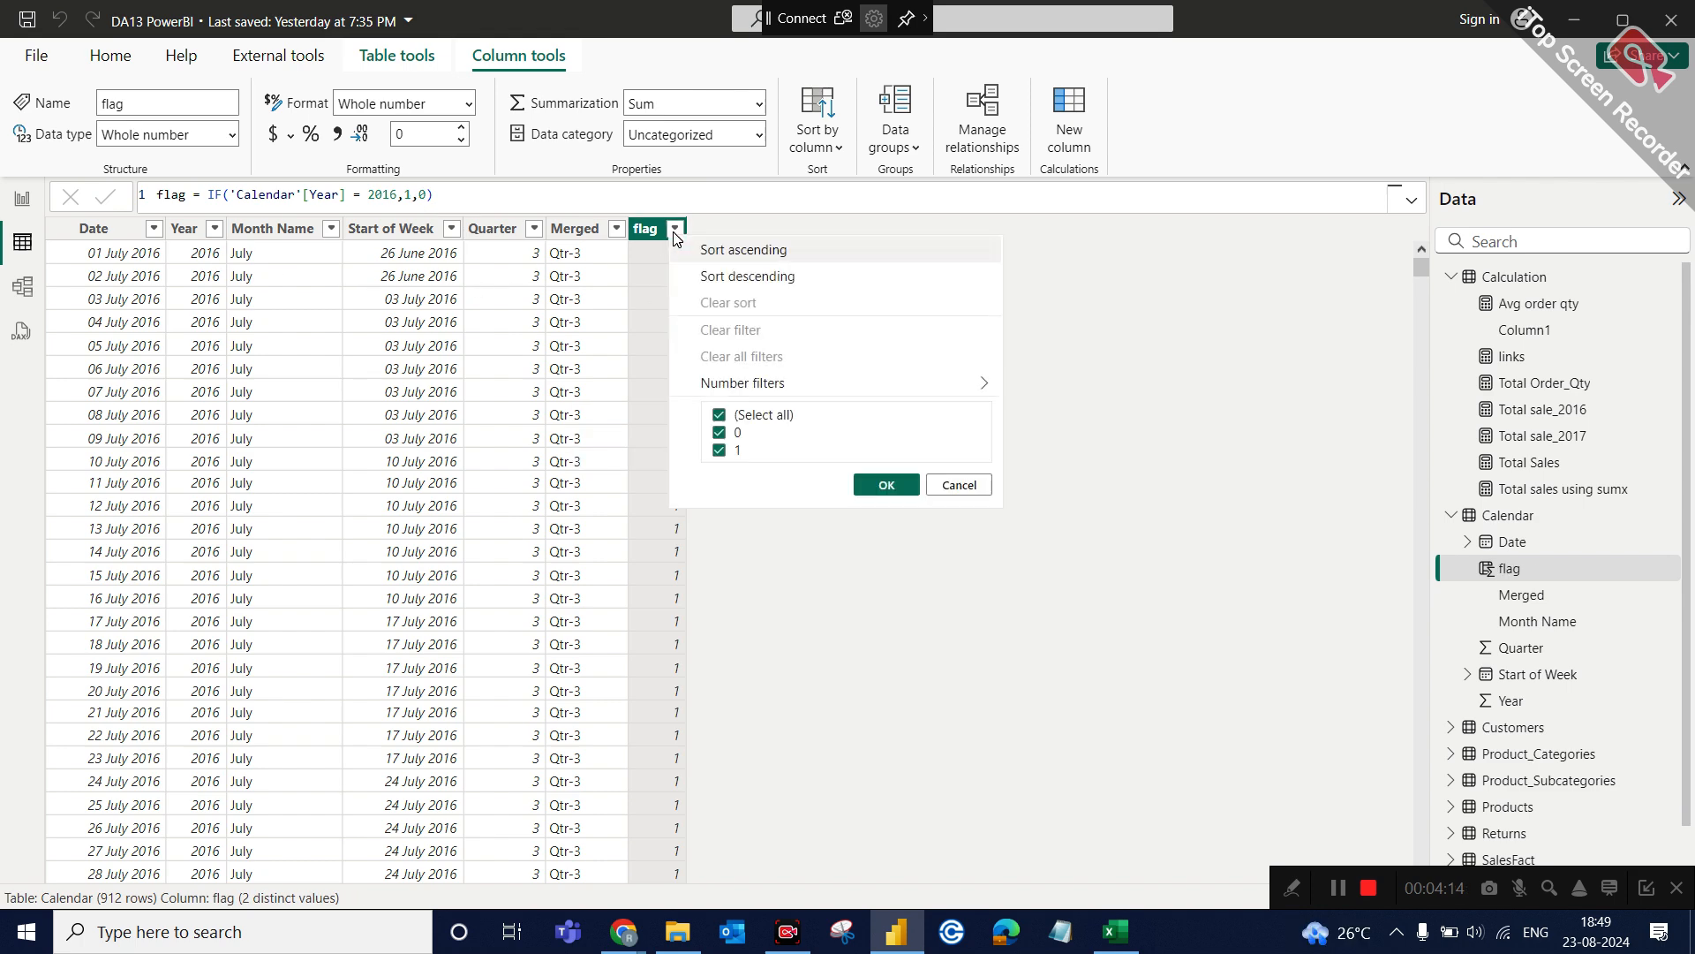
left_click(721, 450)
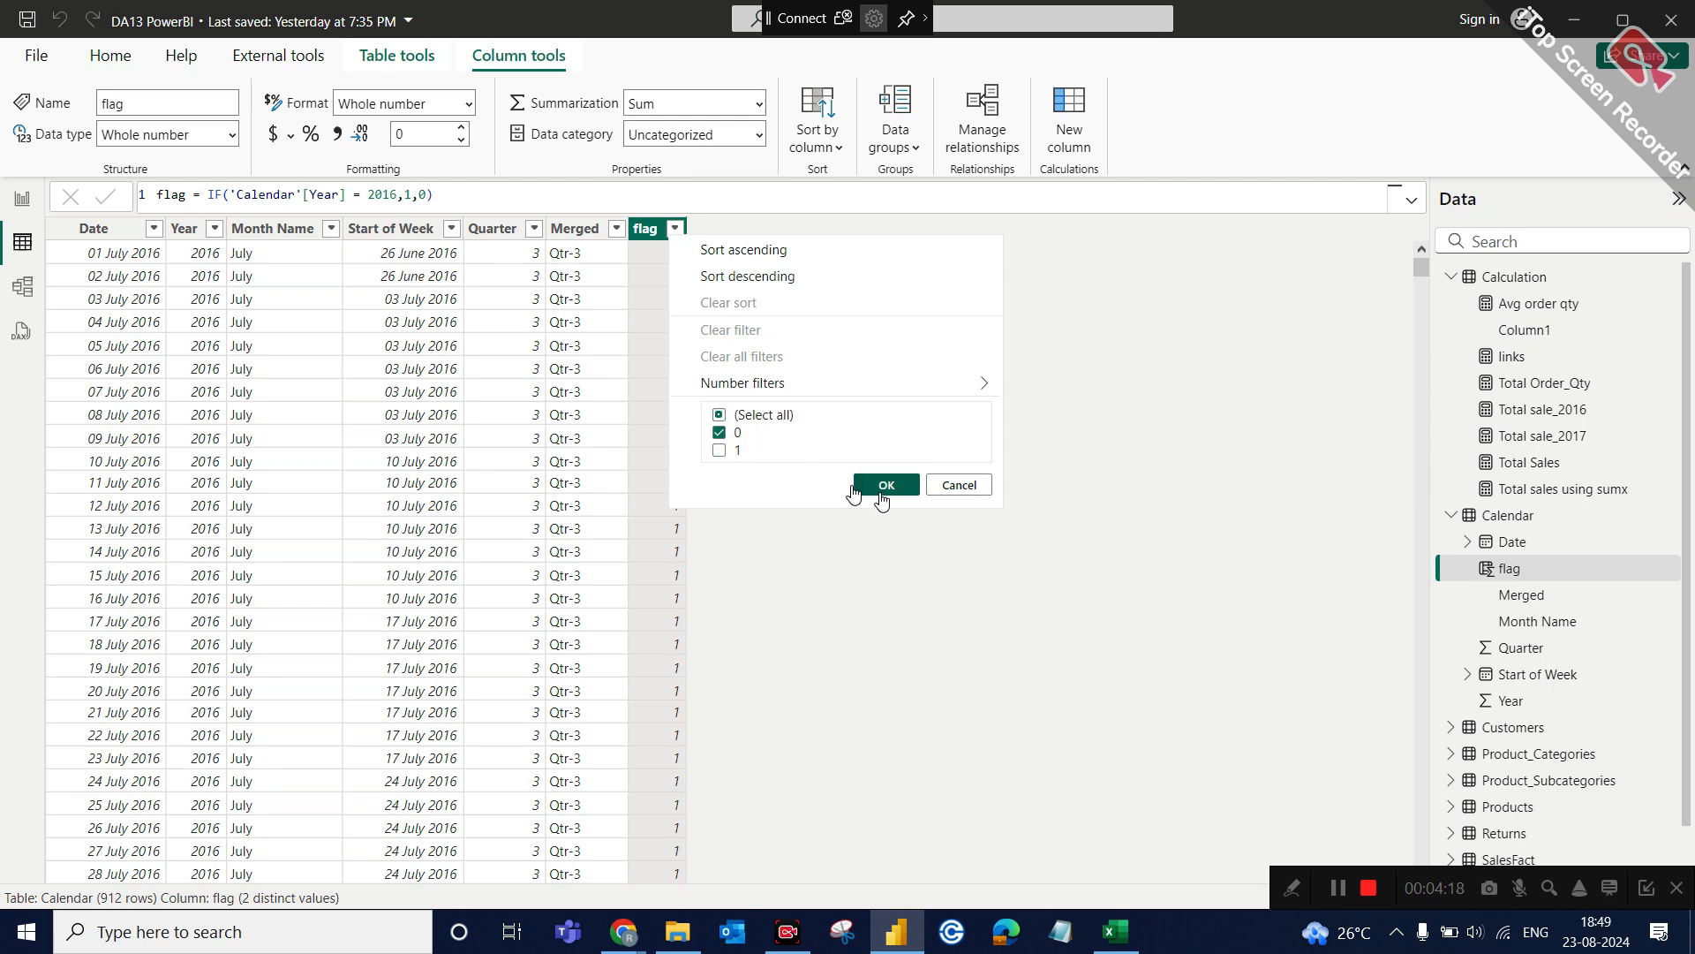
left_click(882, 487)
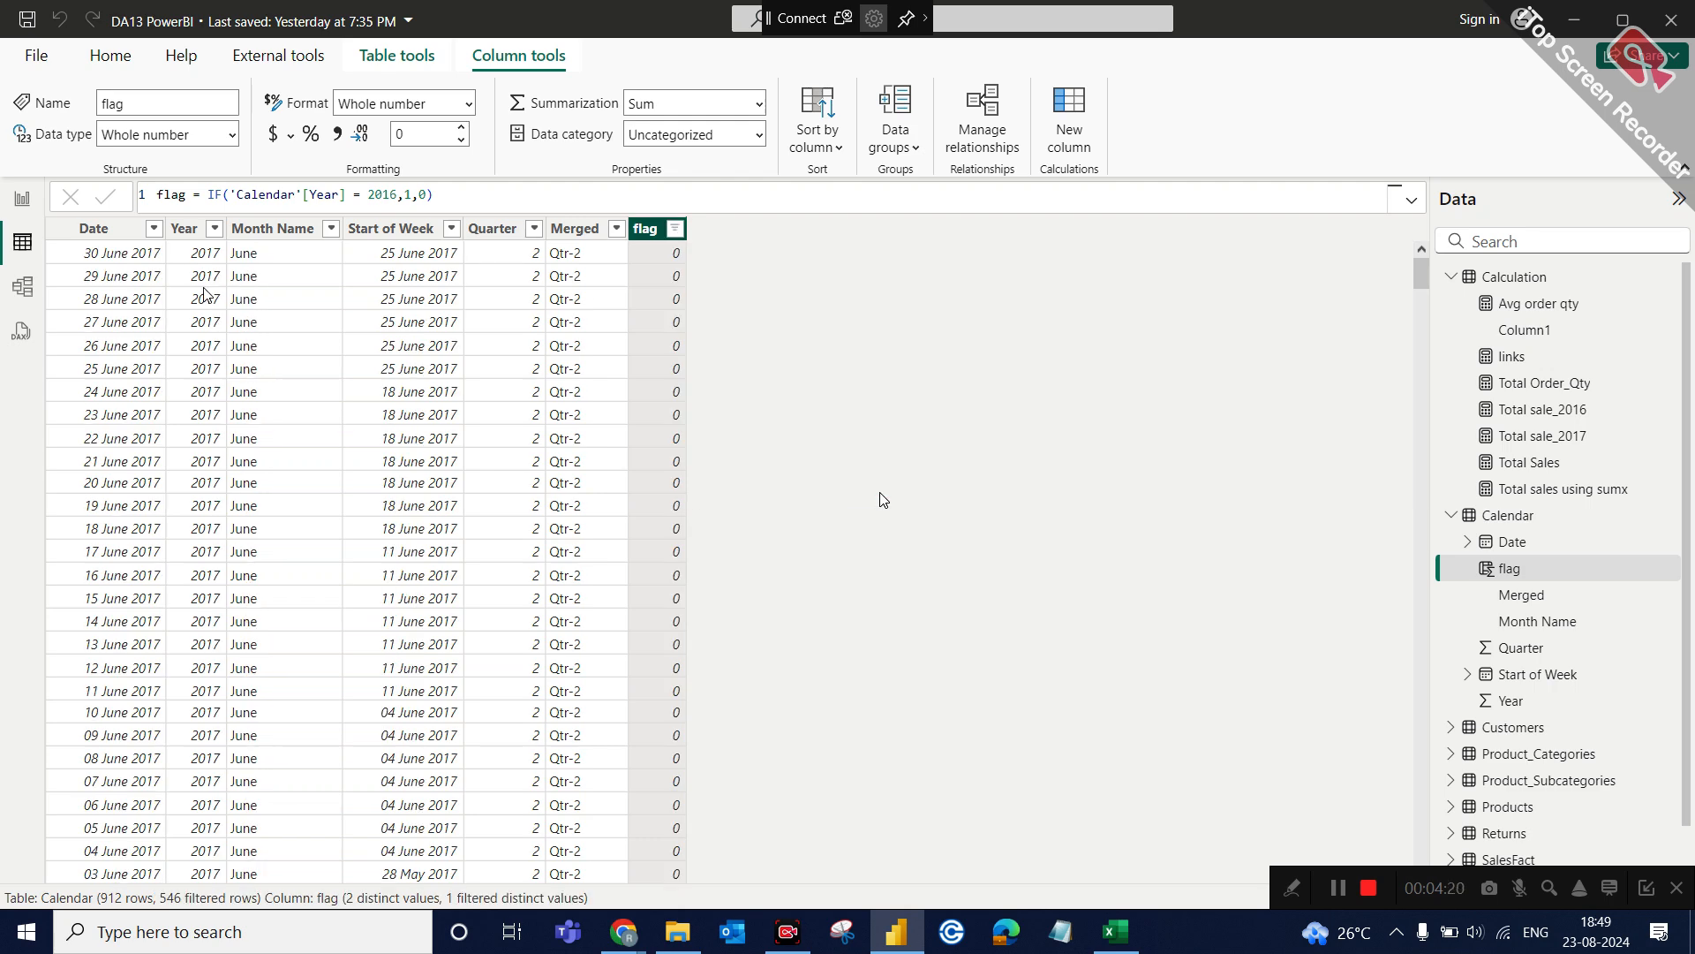
Check which years the Year column's filter list offers, and reselect the flag column to view its formula.
left_click(214, 228)
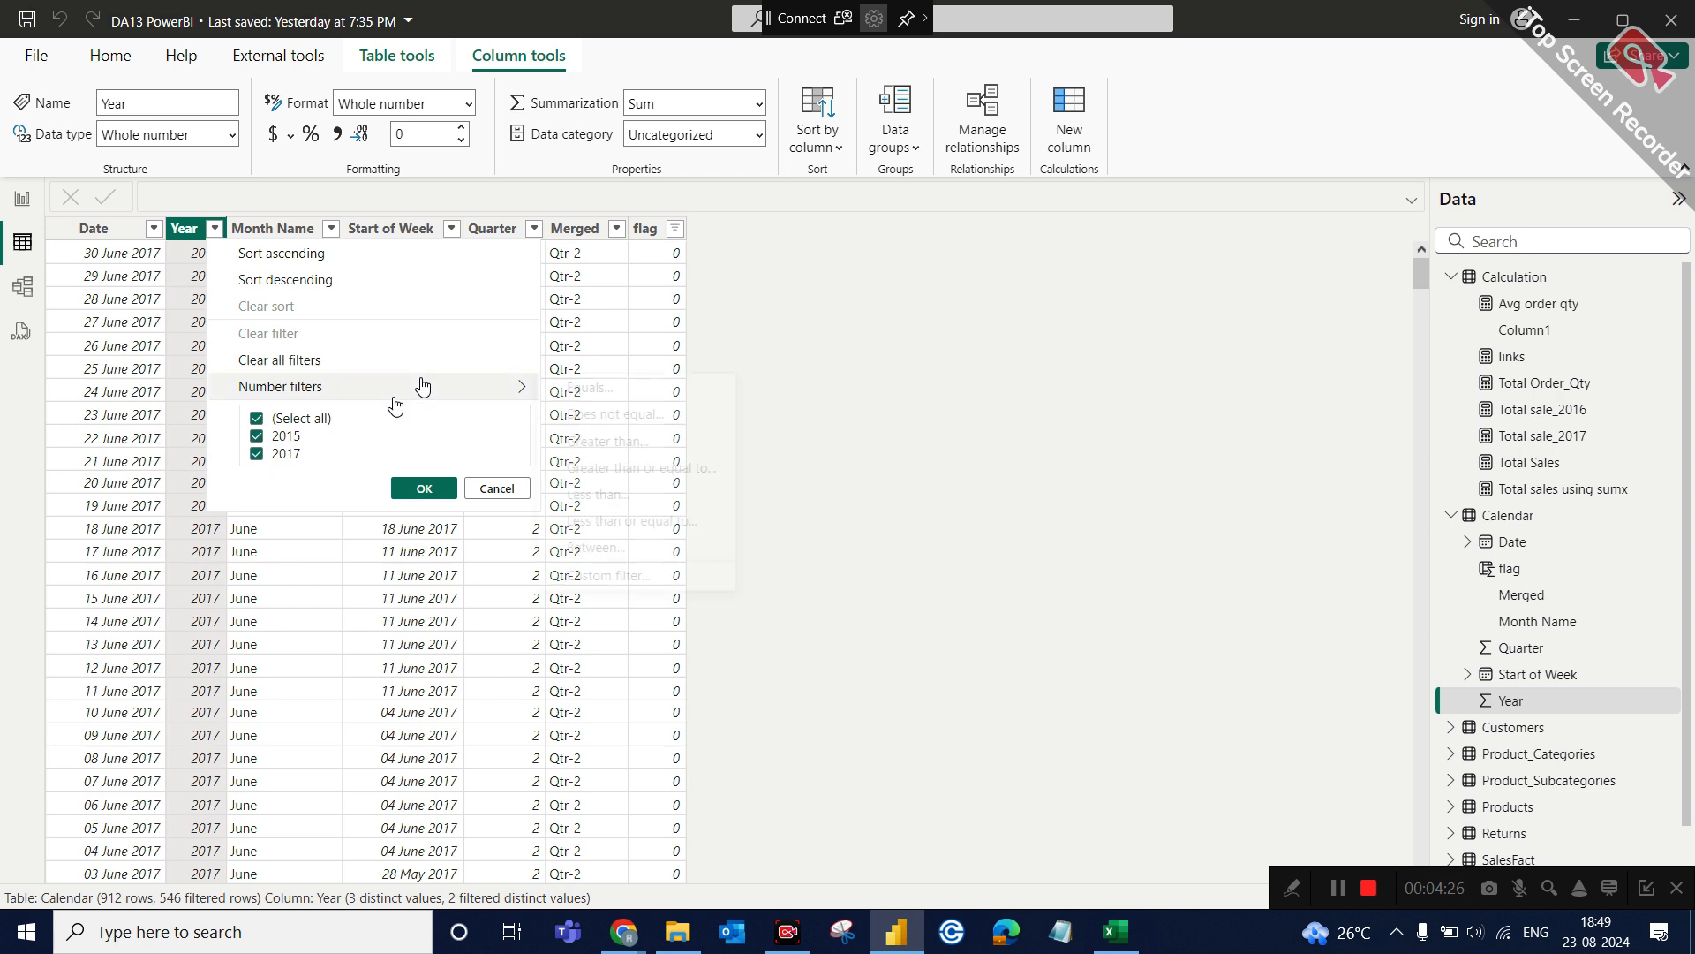
mouse_move(423, 386)
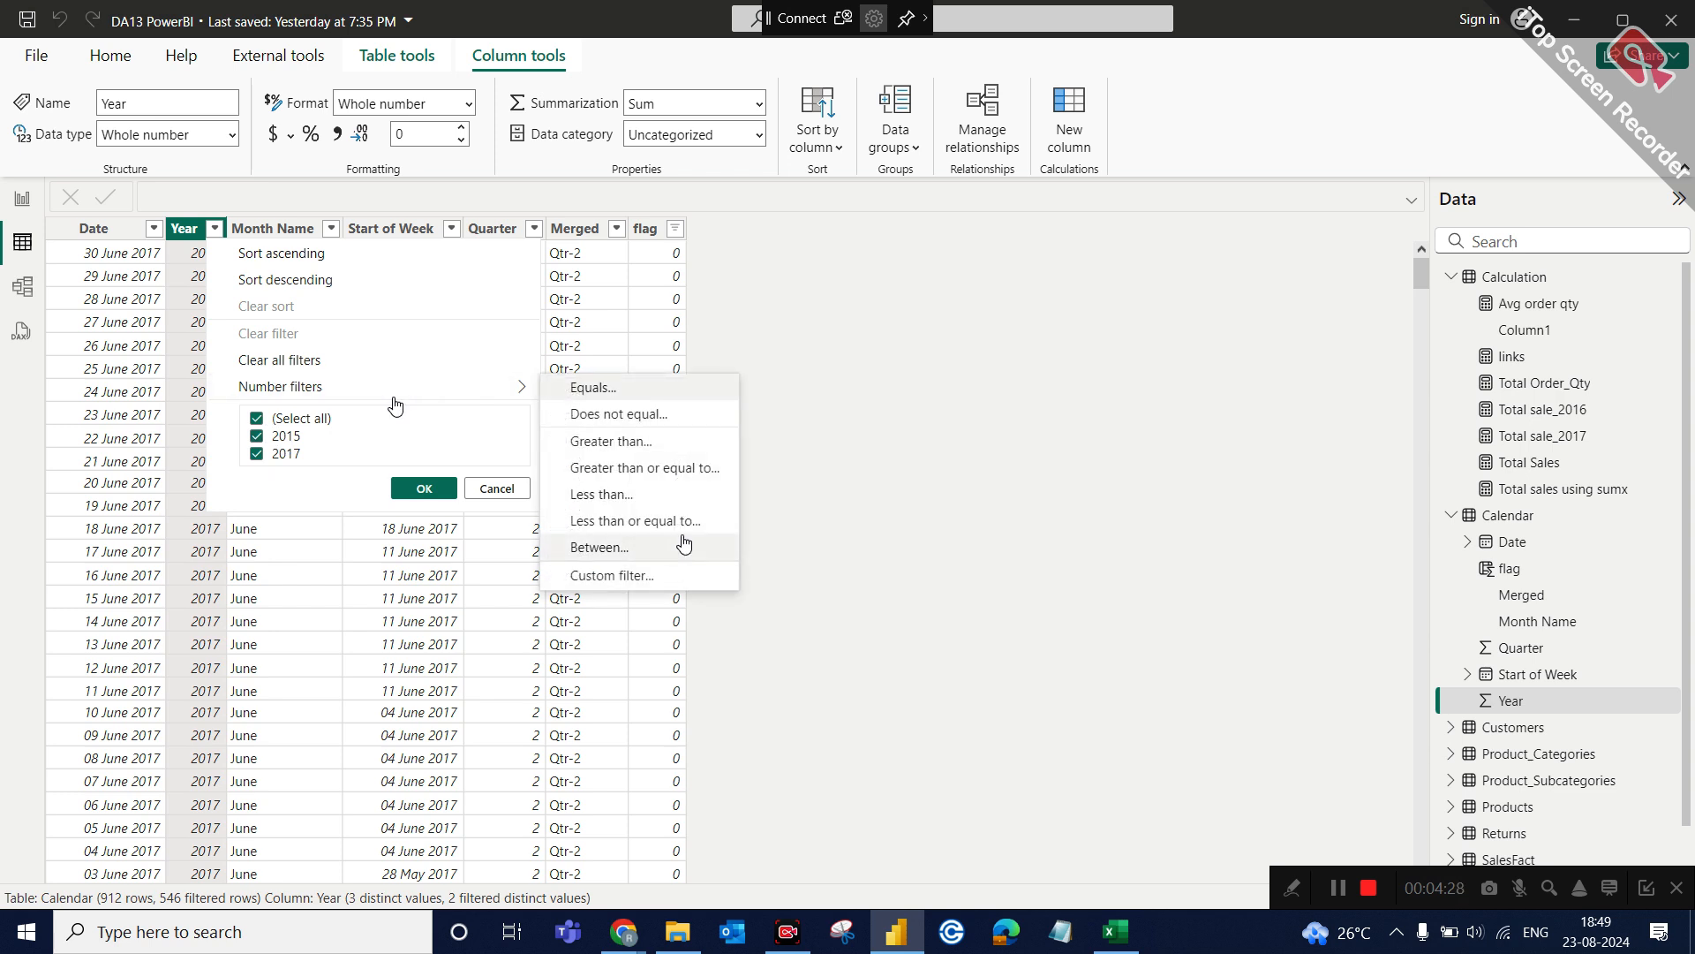
left_click(758, 552)
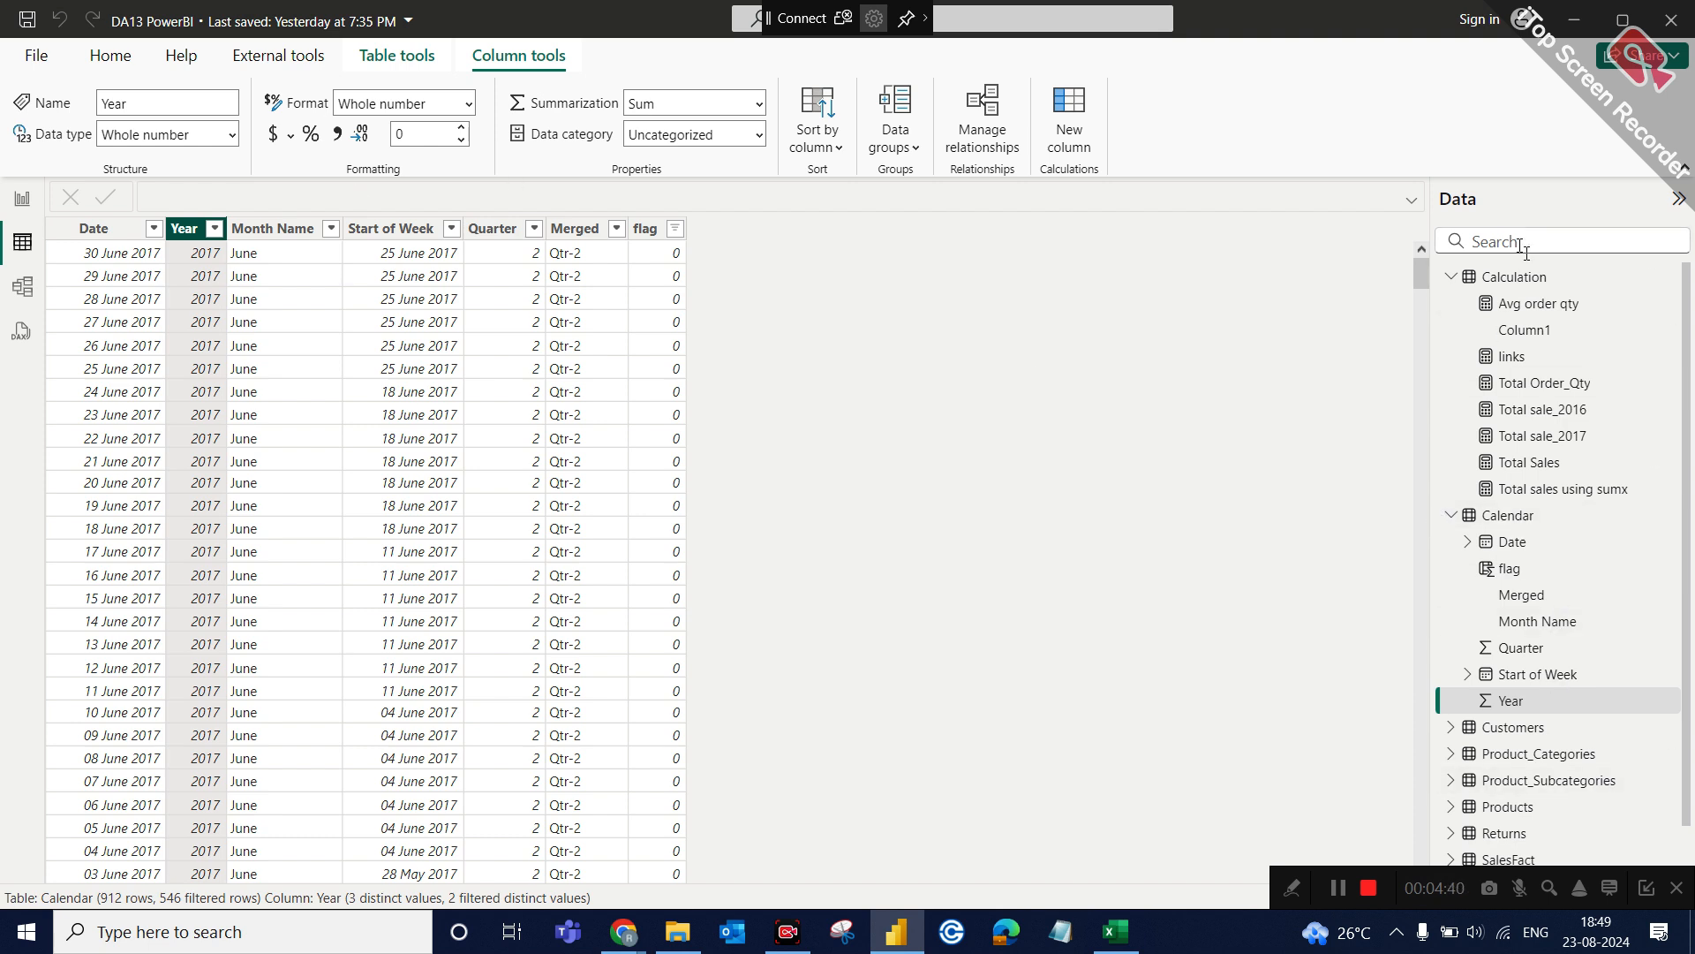
scroll(1543, 536, "down", 1)
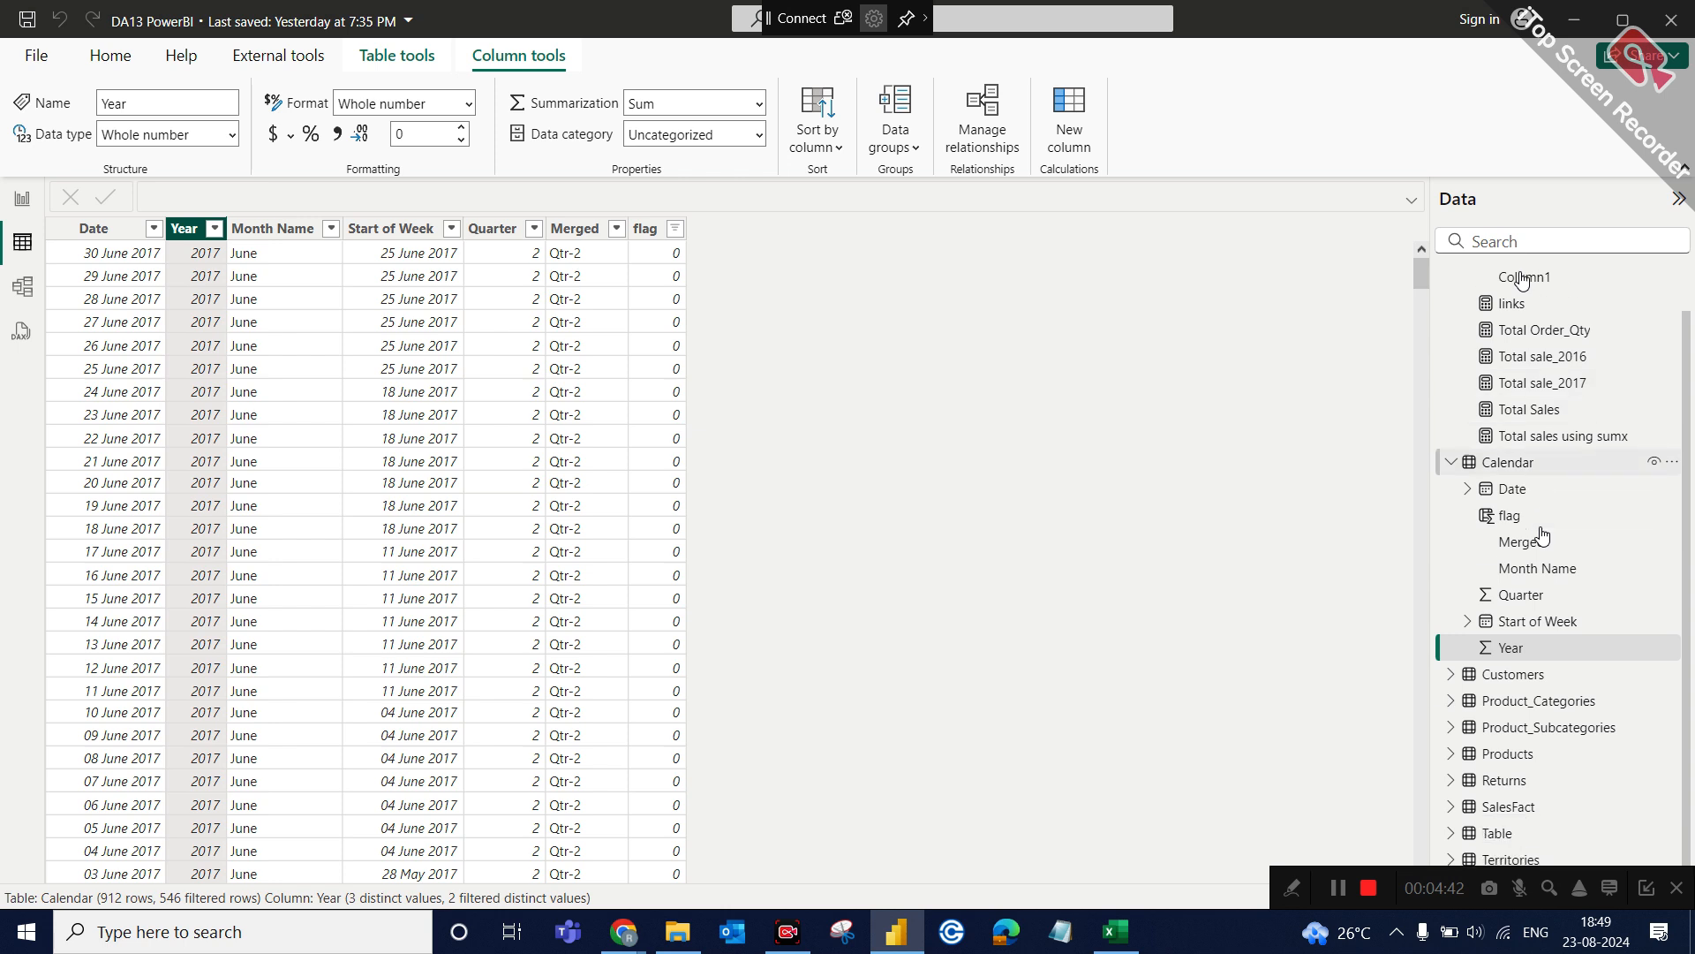
scroll(1523, 477, "up", 1)
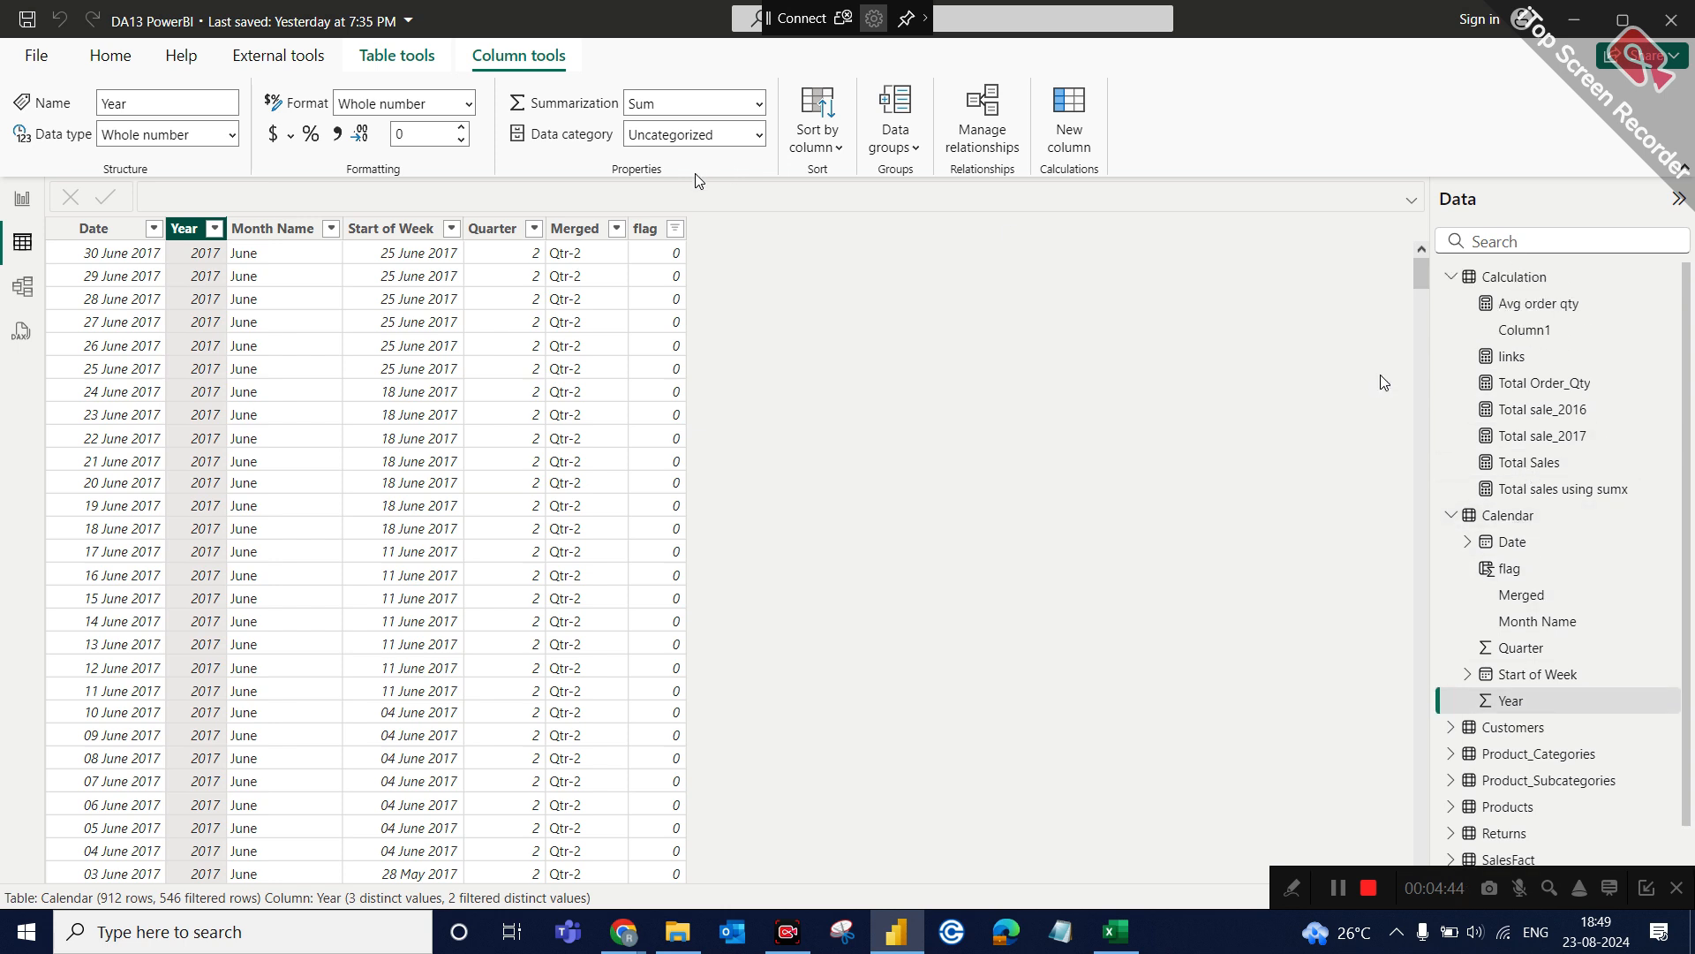
left_click(649, 230)
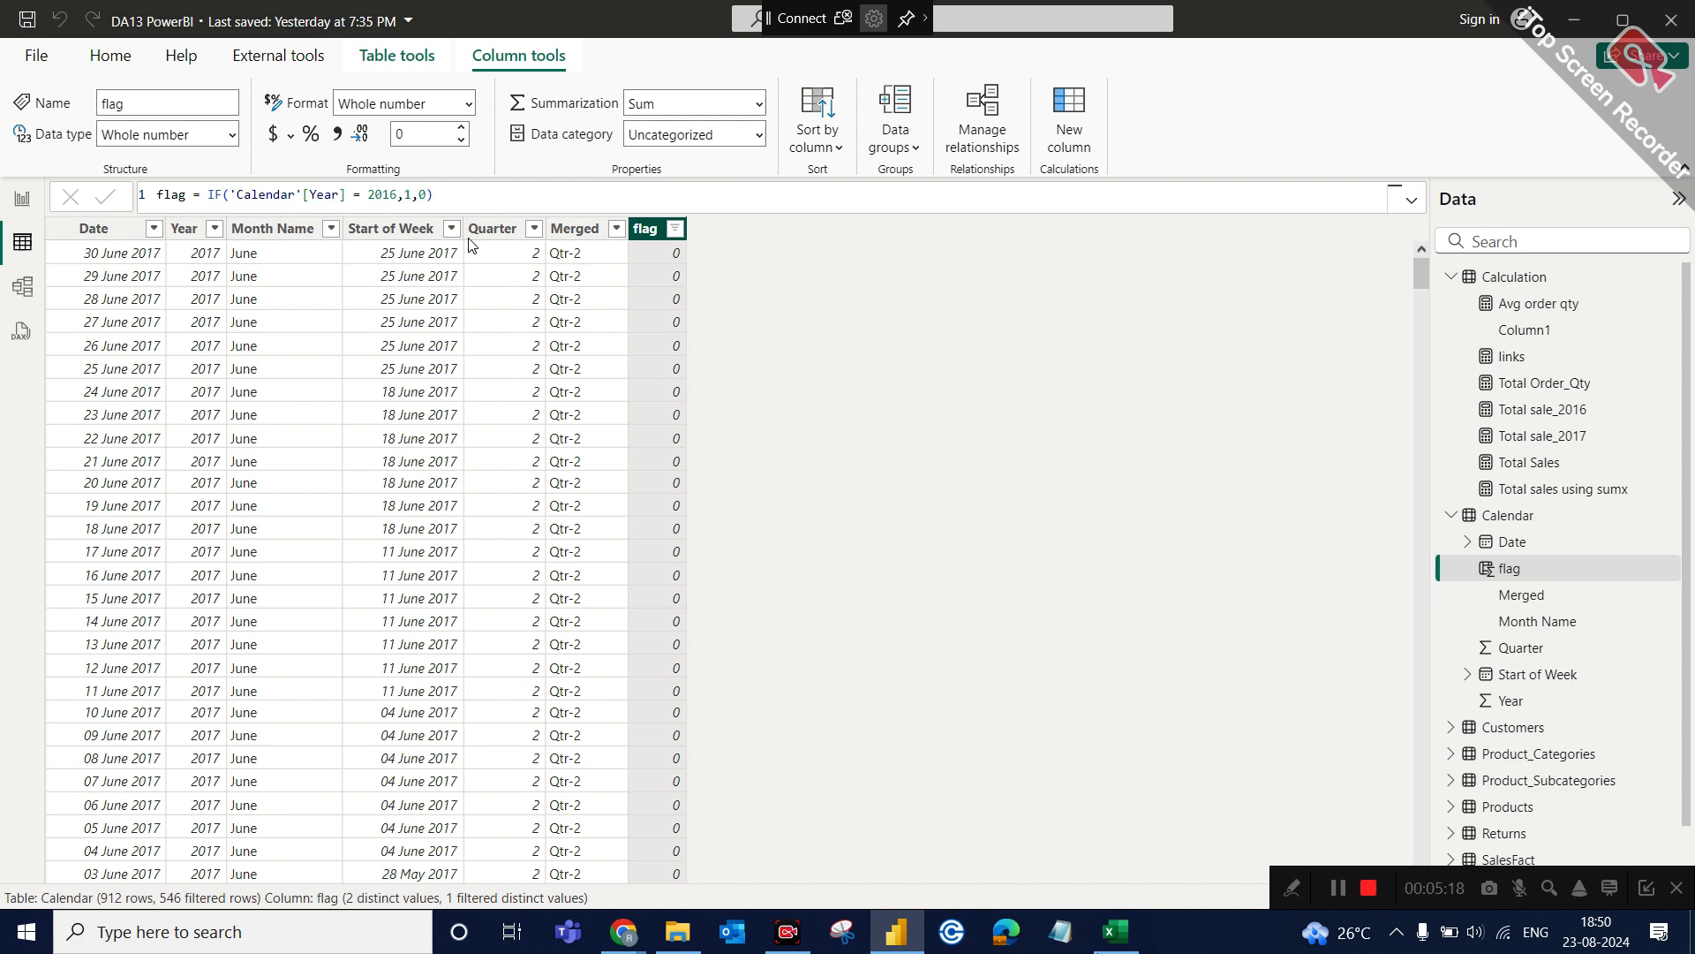
Switch to the Excel workbook, add a new sheet after DAX, and enter 1 in H3 and 0 in I3.
left_click(1115, 936)
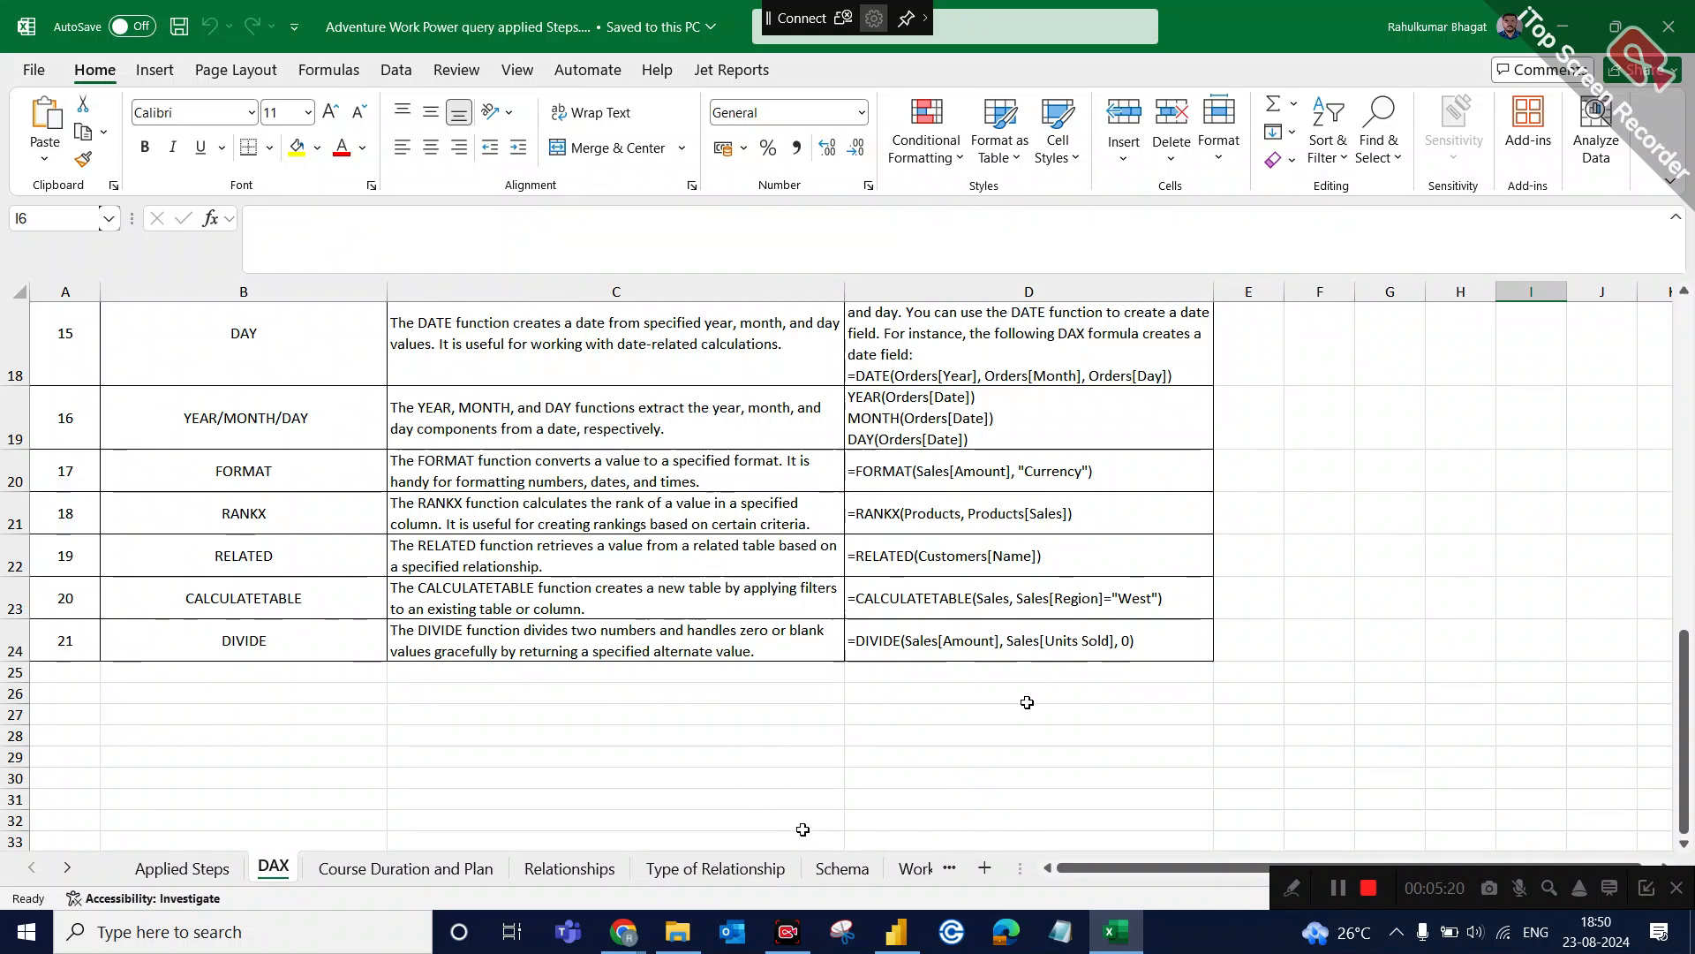
left_click(987, 870)
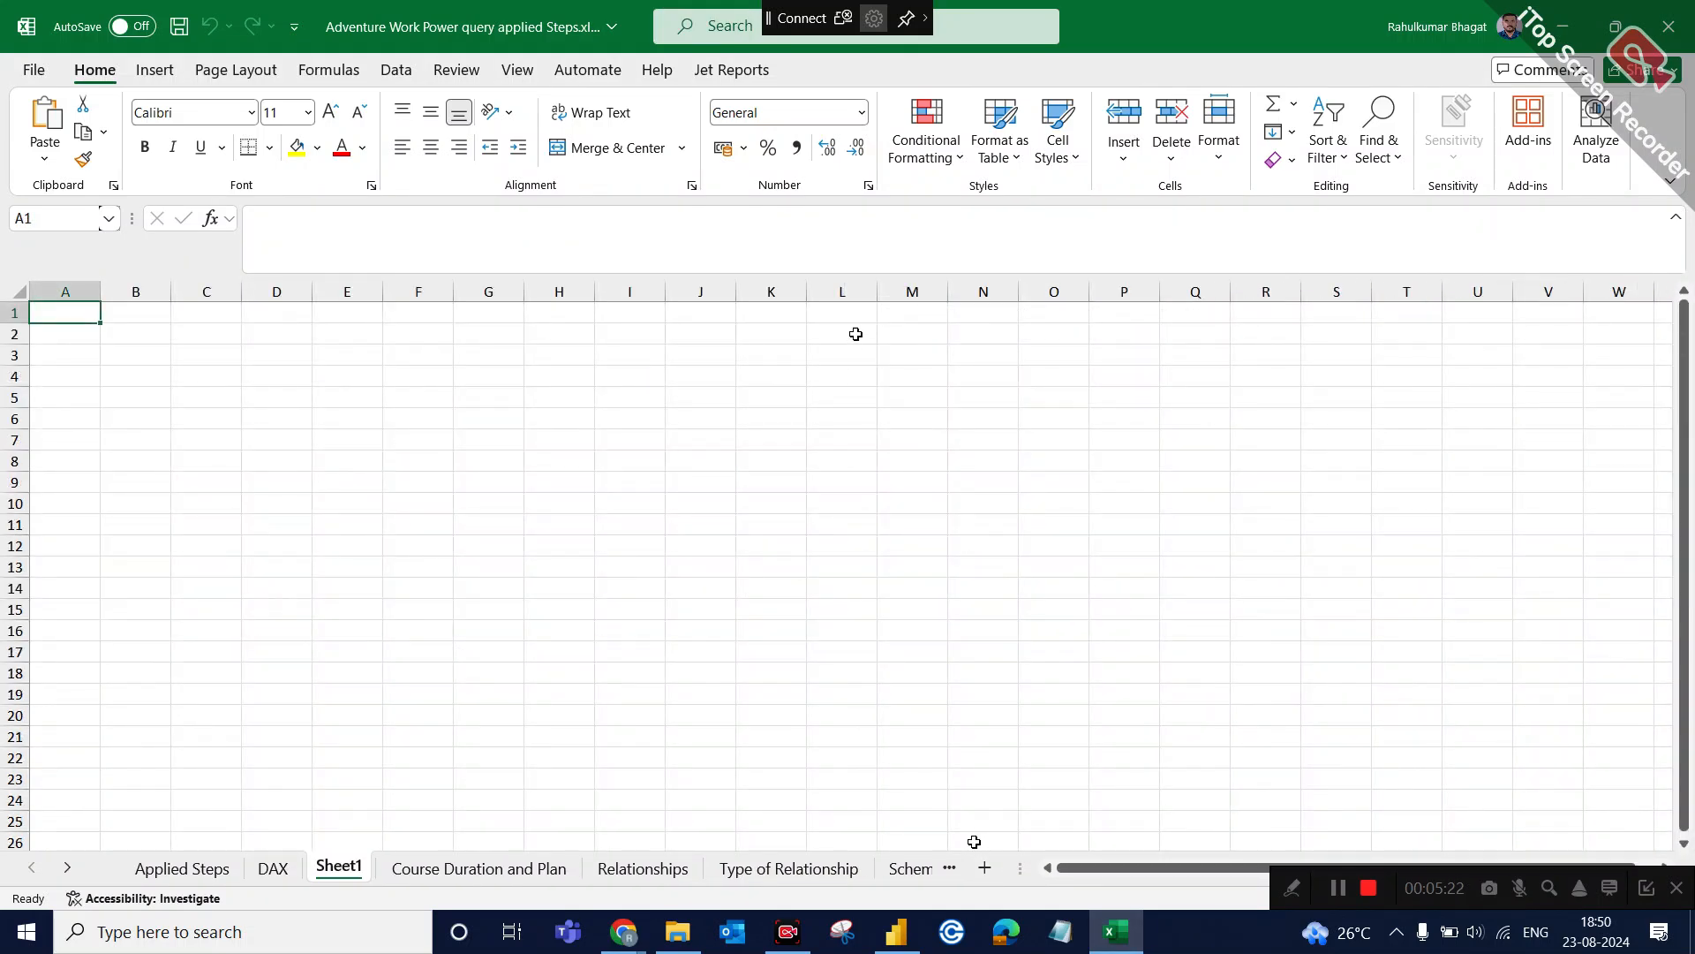
left_click(558, 351)
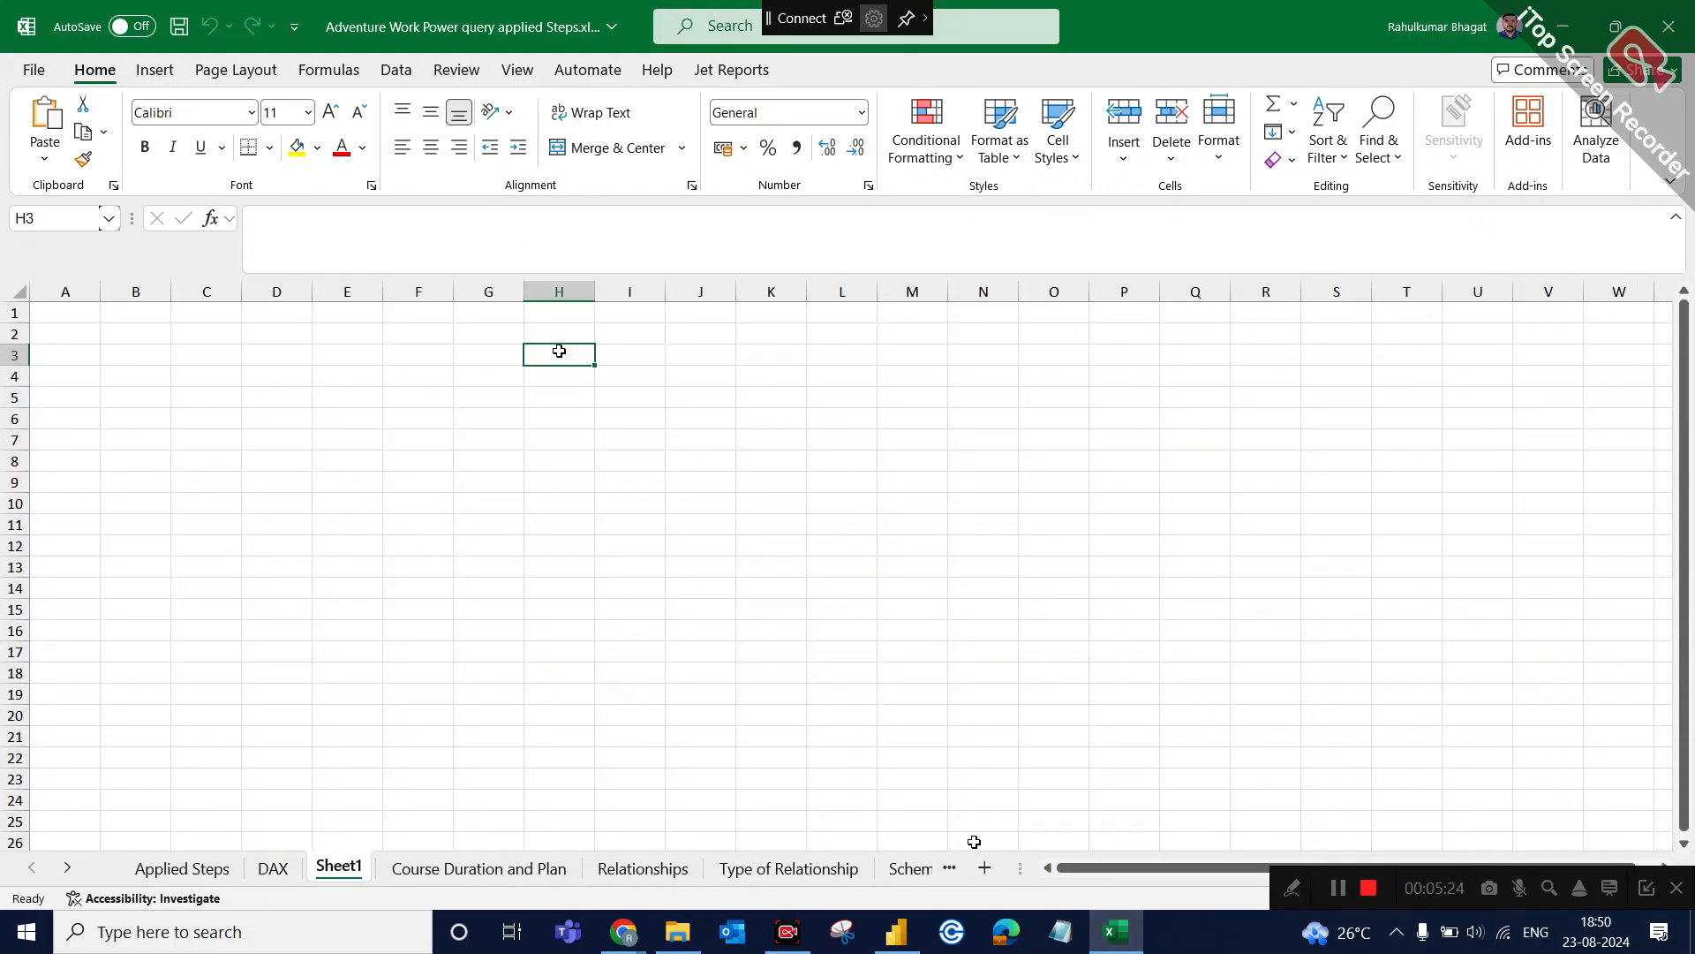
type("1")
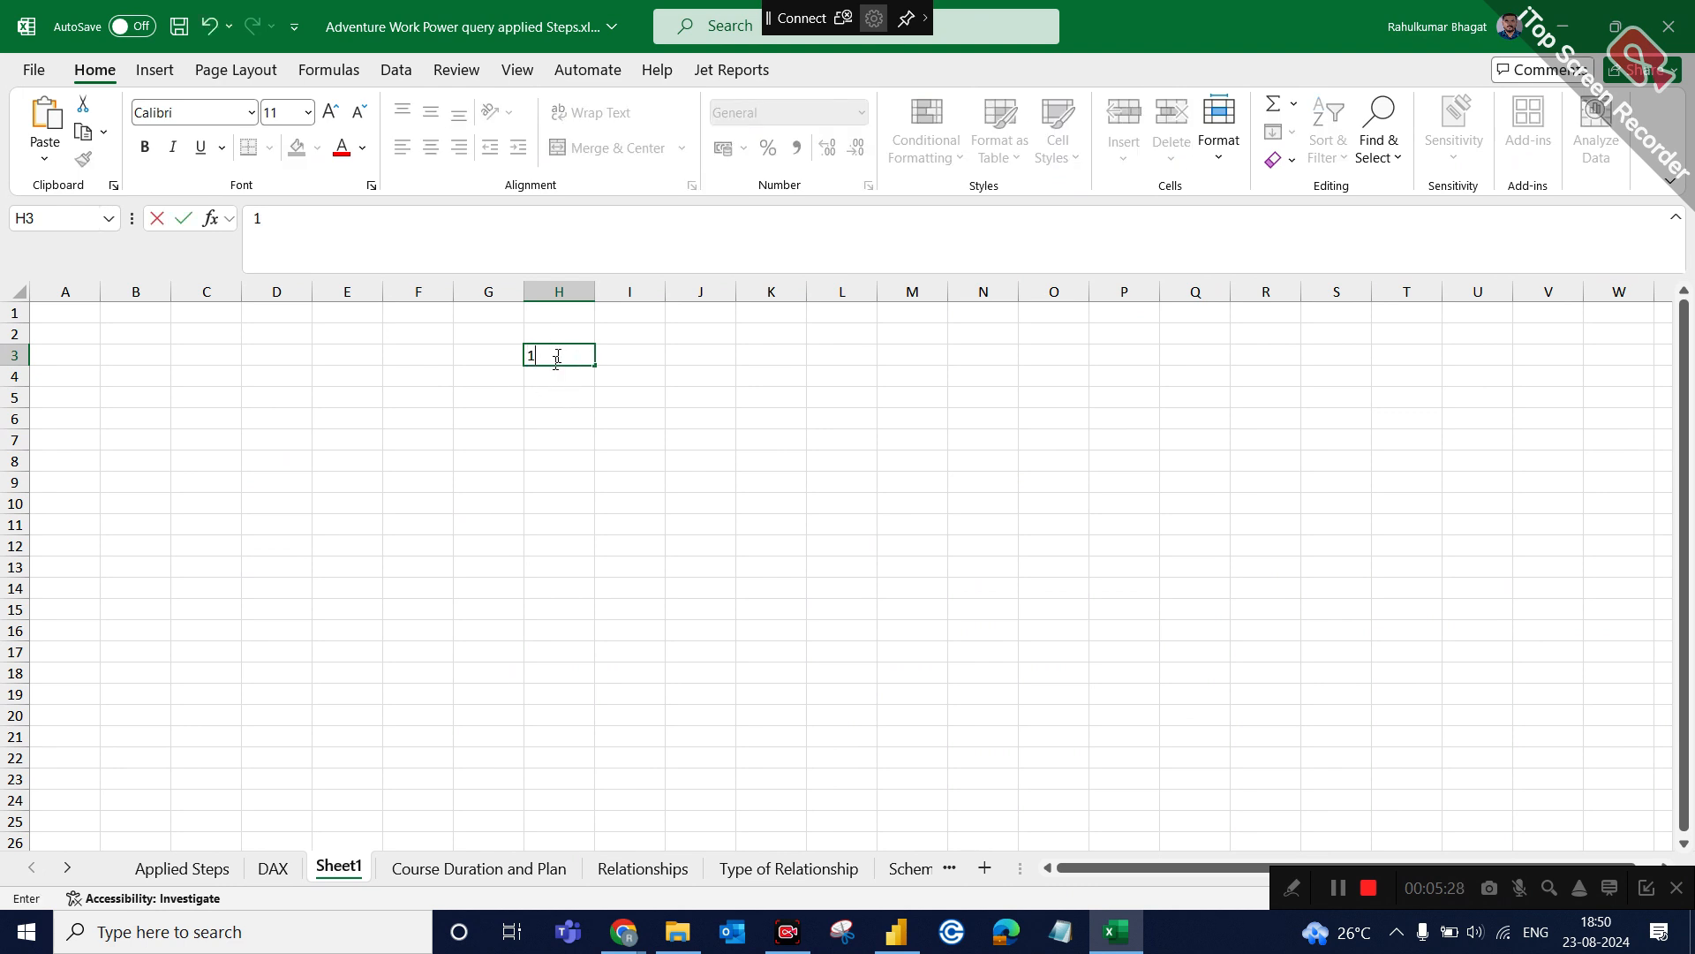
left_click(574, 393)
left_click(653, 359)
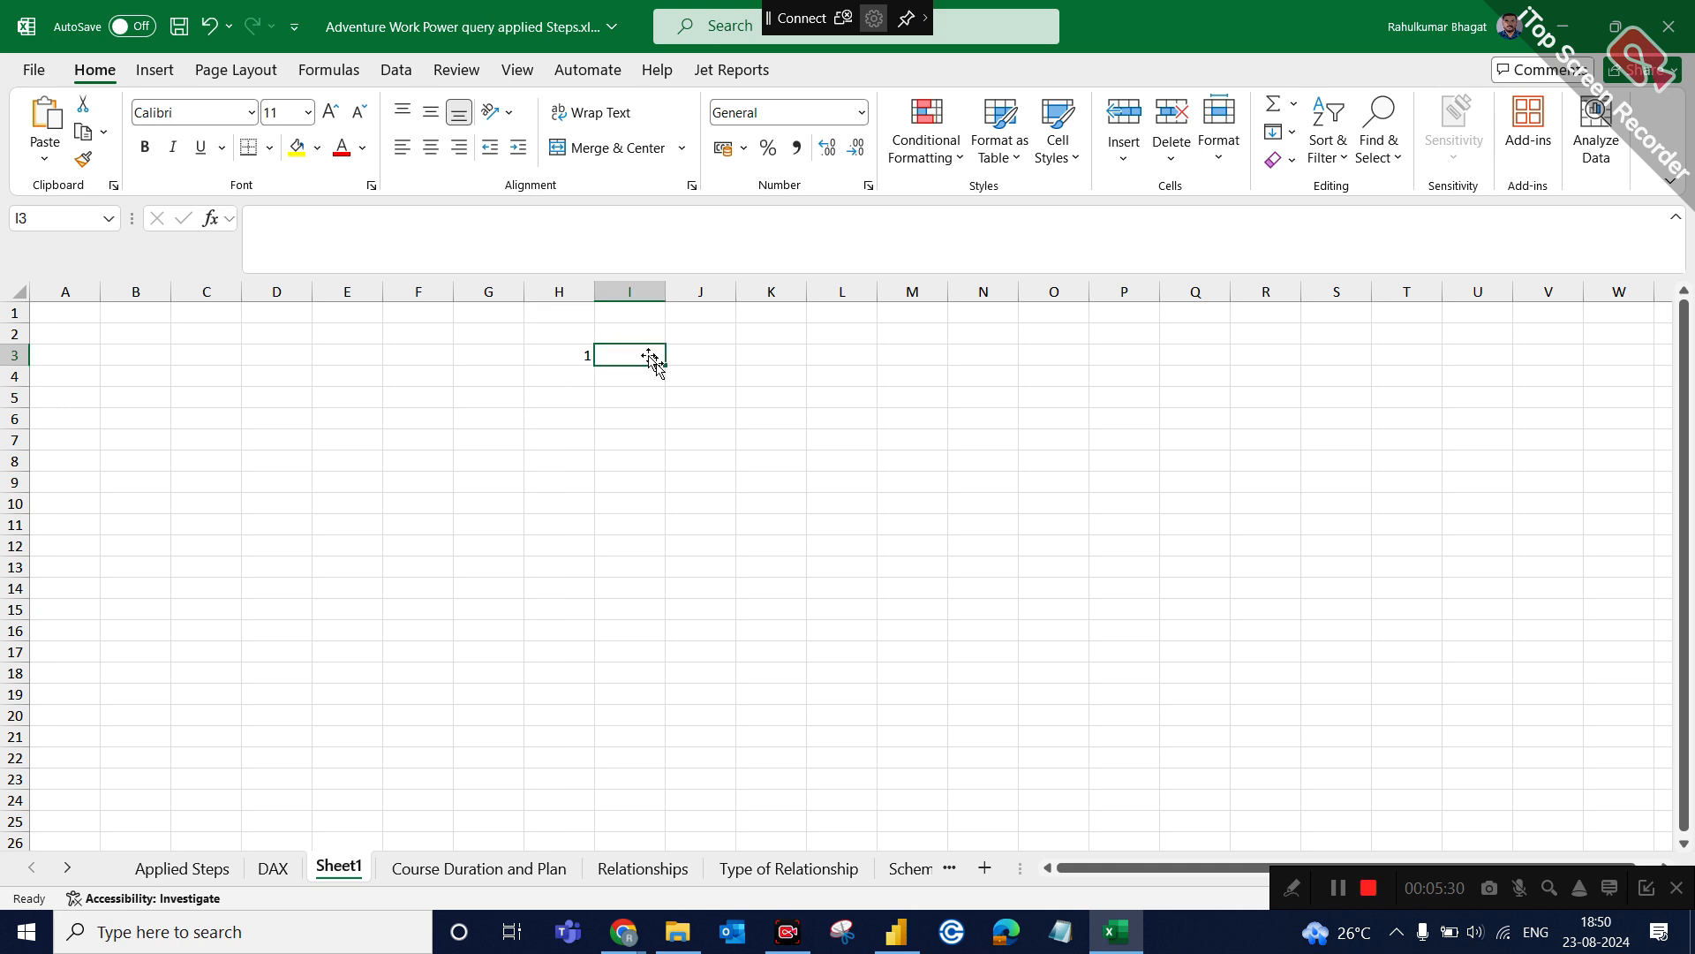
type("0")
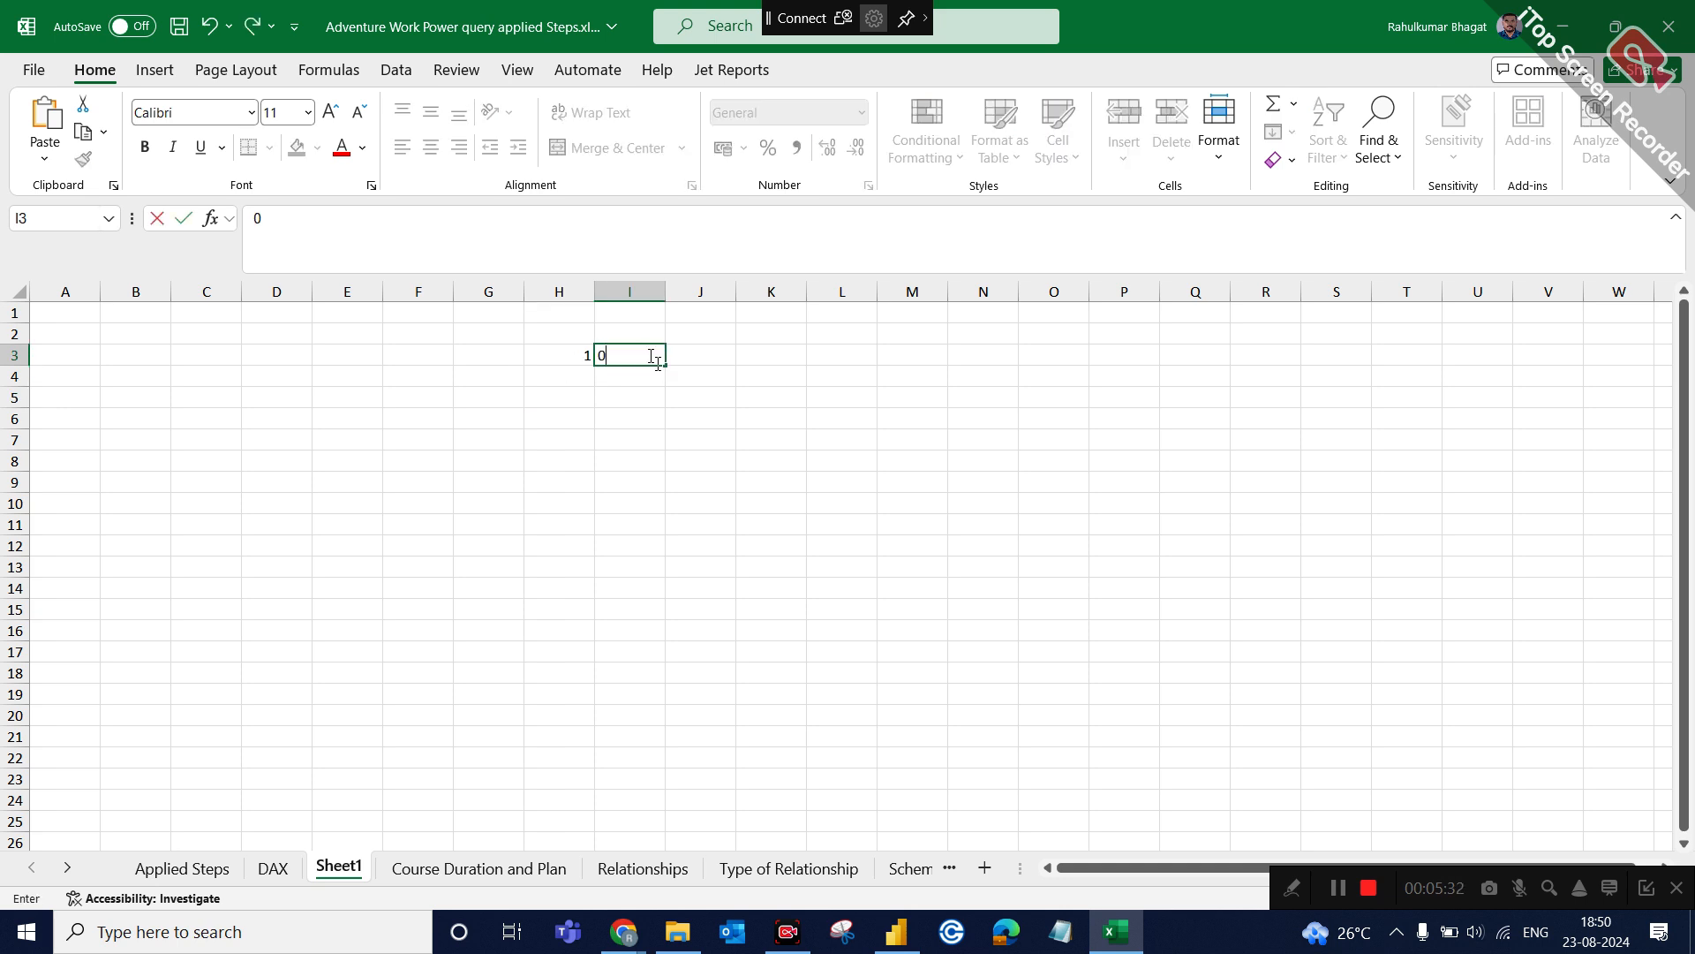
left_click(745, 458)
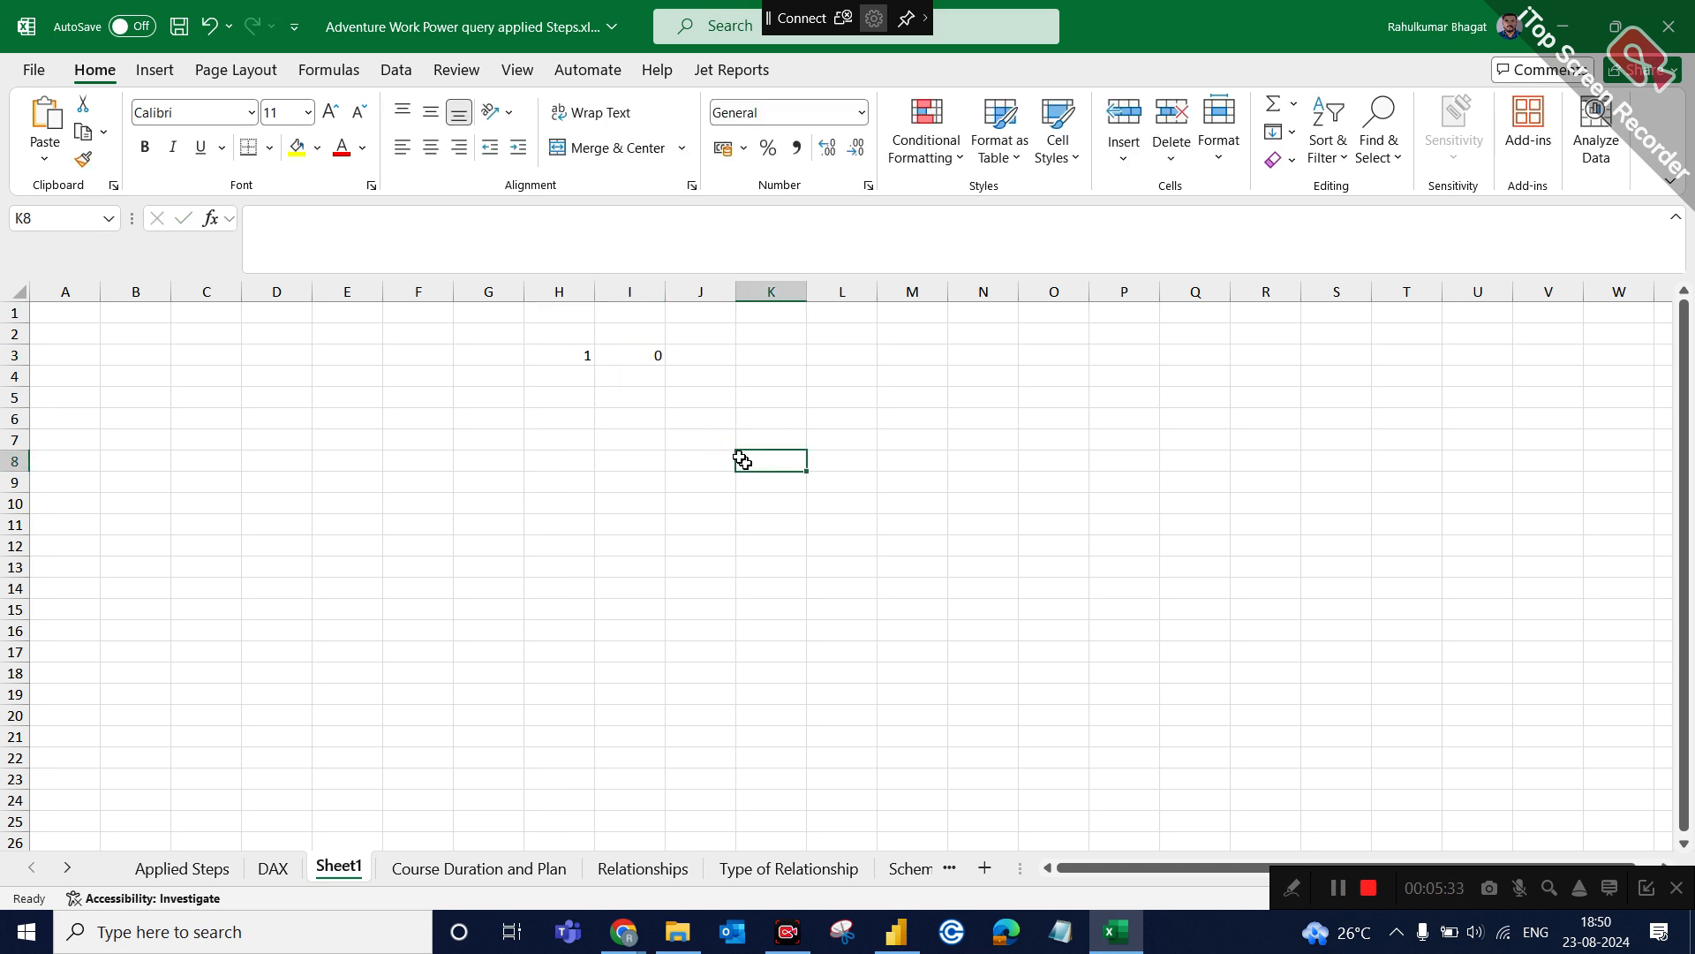
Enter the headings AND in J2 and OR in K2 beside the input columns.
left_click(643, 360)
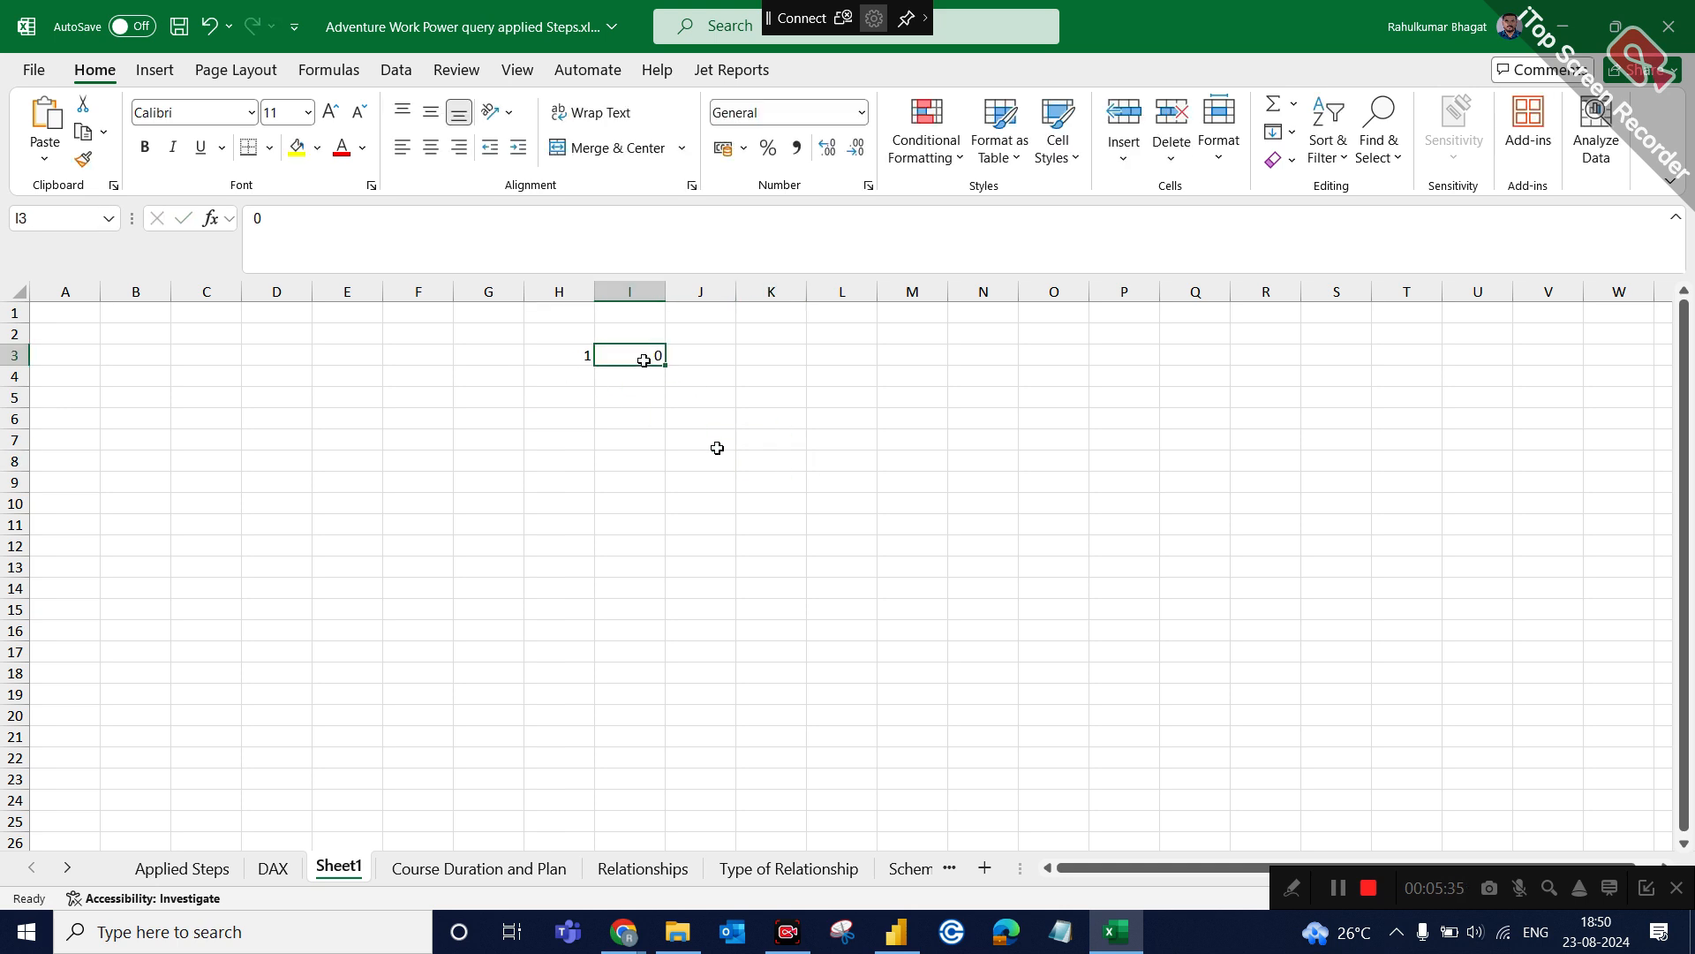
left_click(698, 358)
left_click(703, 334)
type("AND")
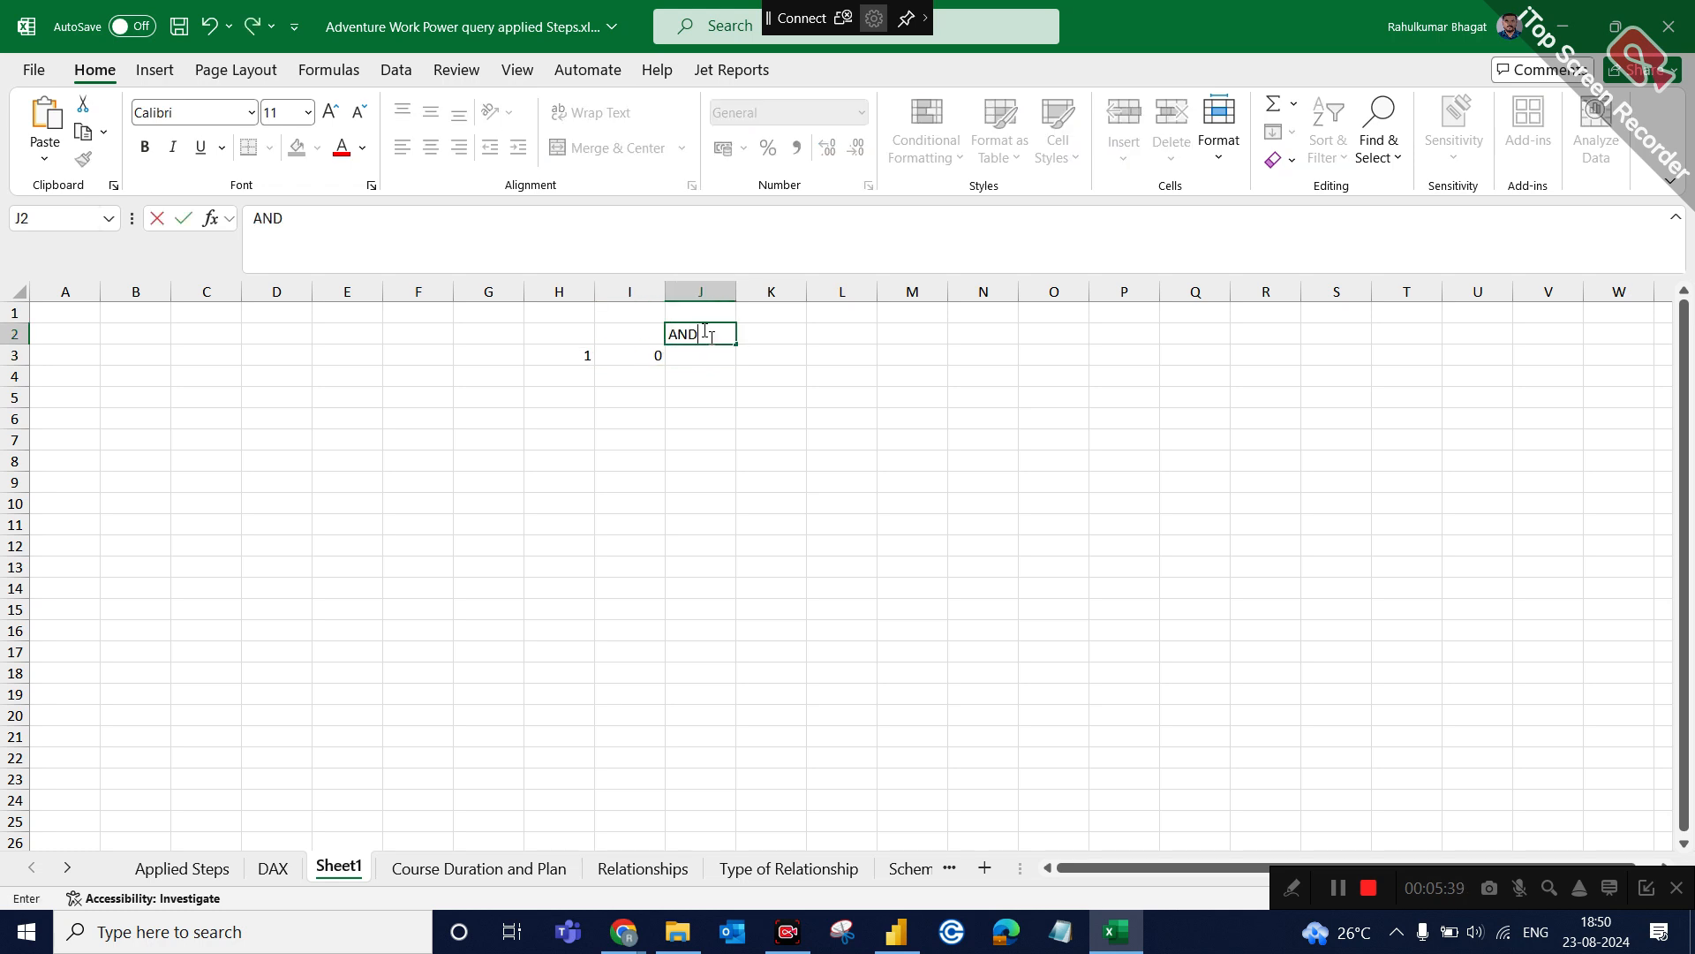
left_click(778, 331)
type("OR")
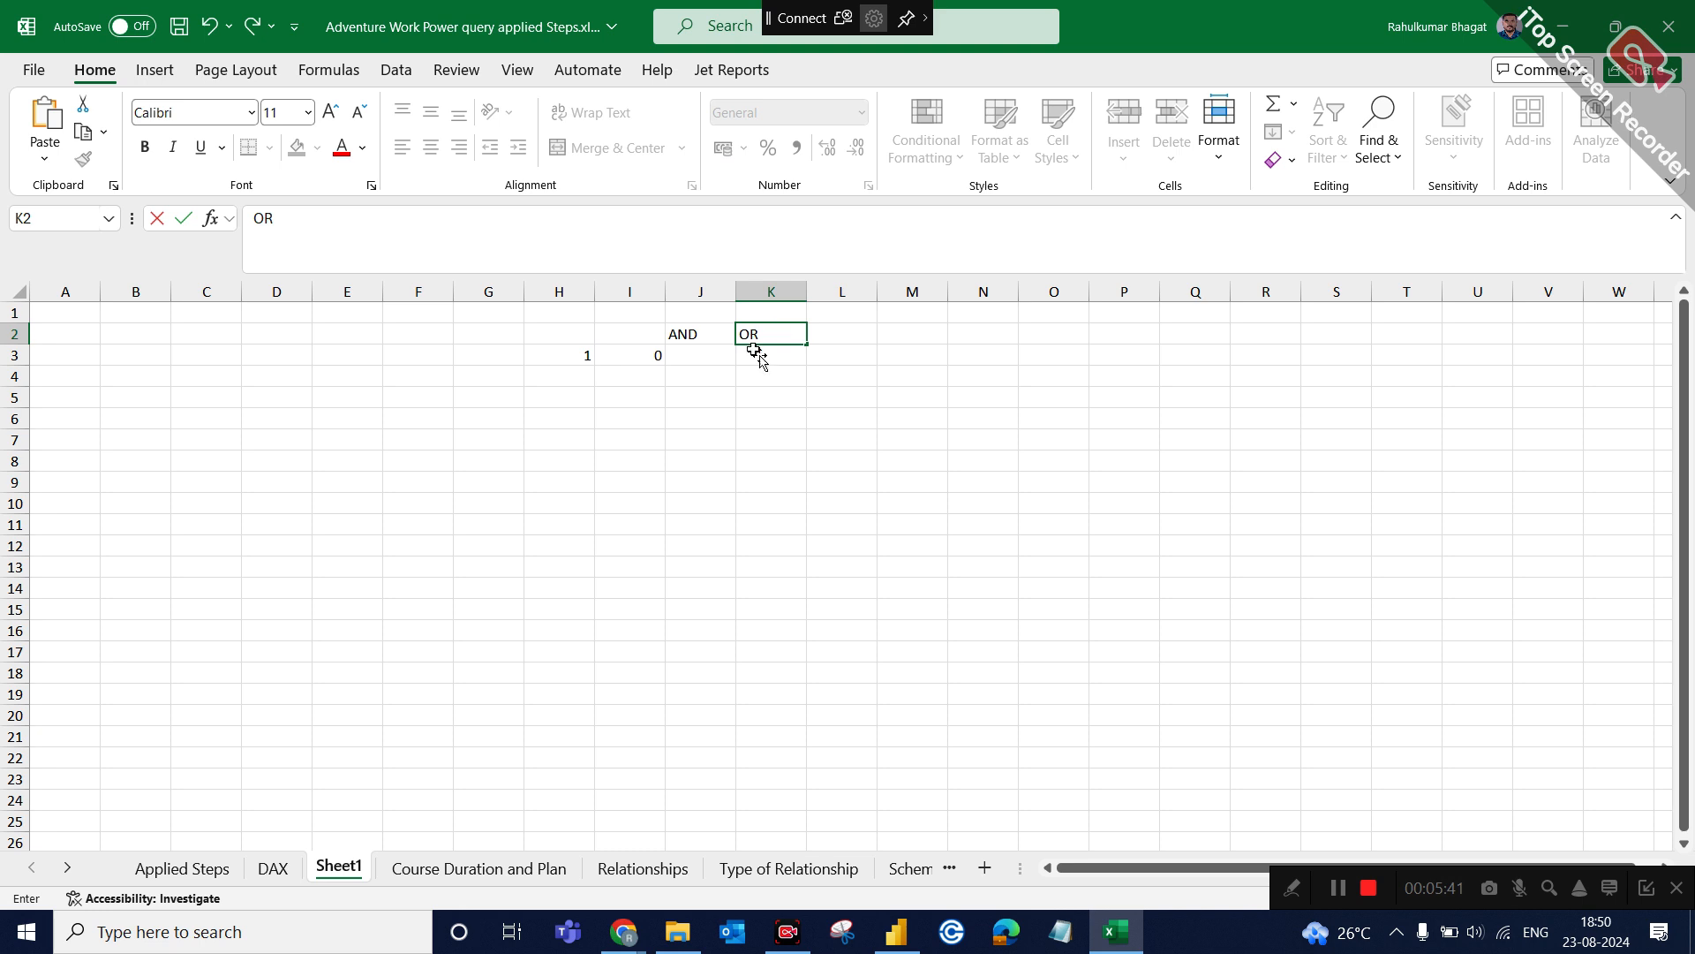
left_click(716, 437)
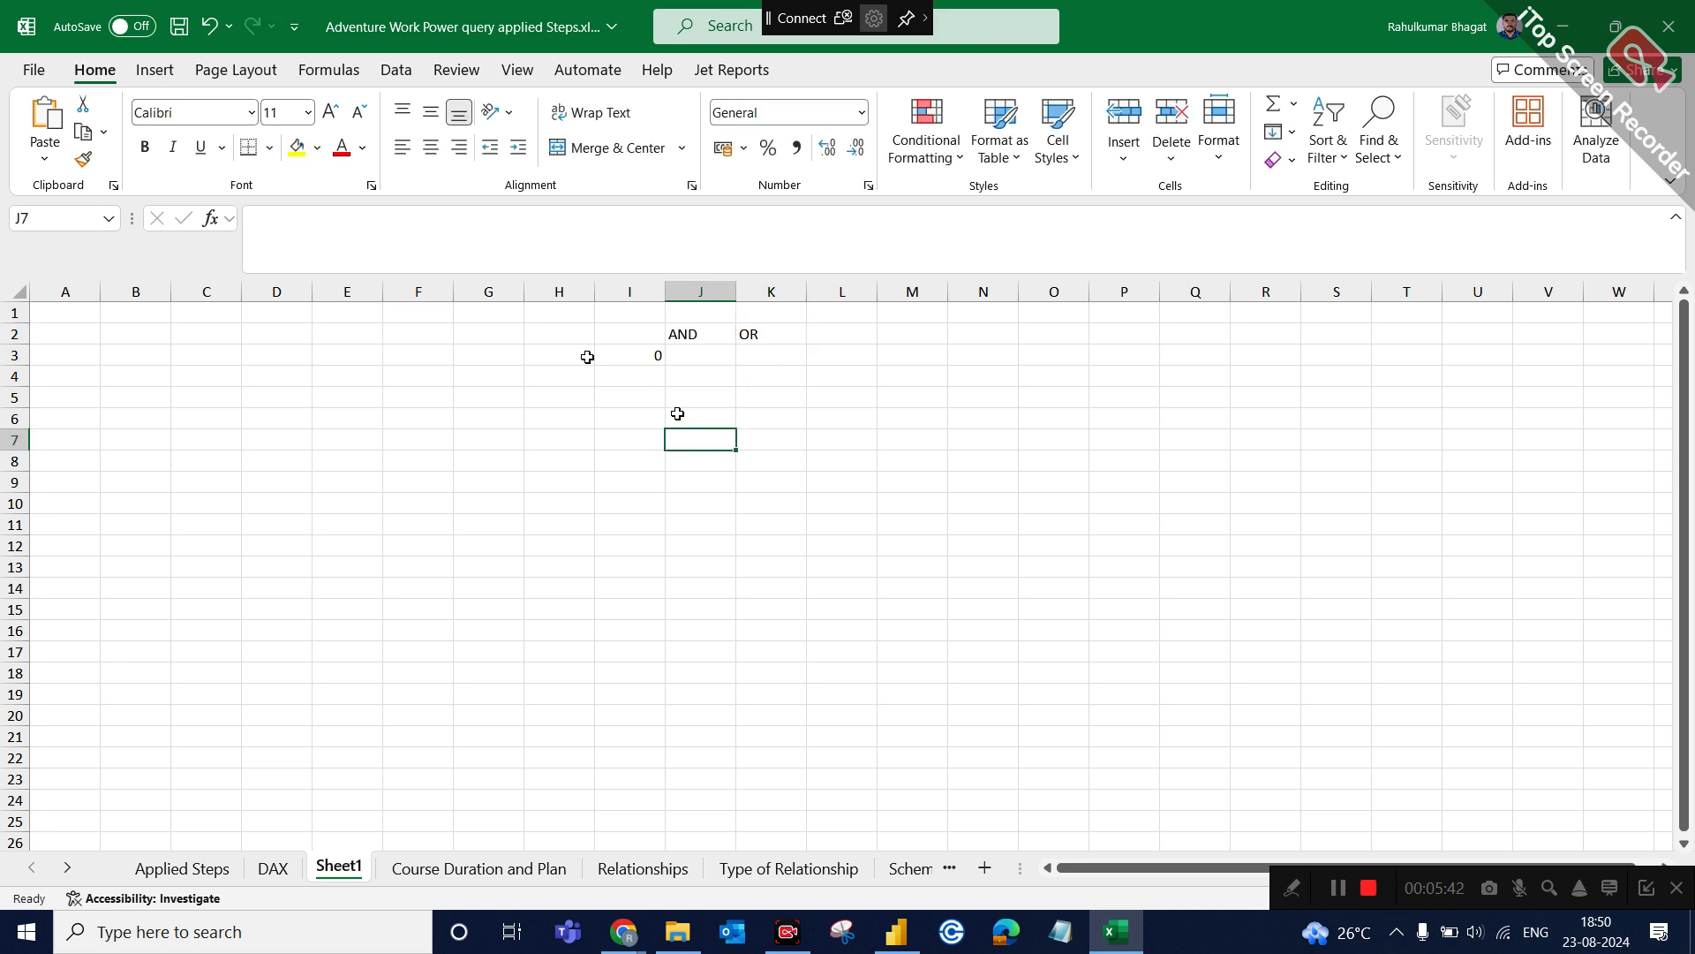
Enter the AND result 0 in J3 and fill H4:J4 with 0, 1 and 0.
left_click(699, 354)
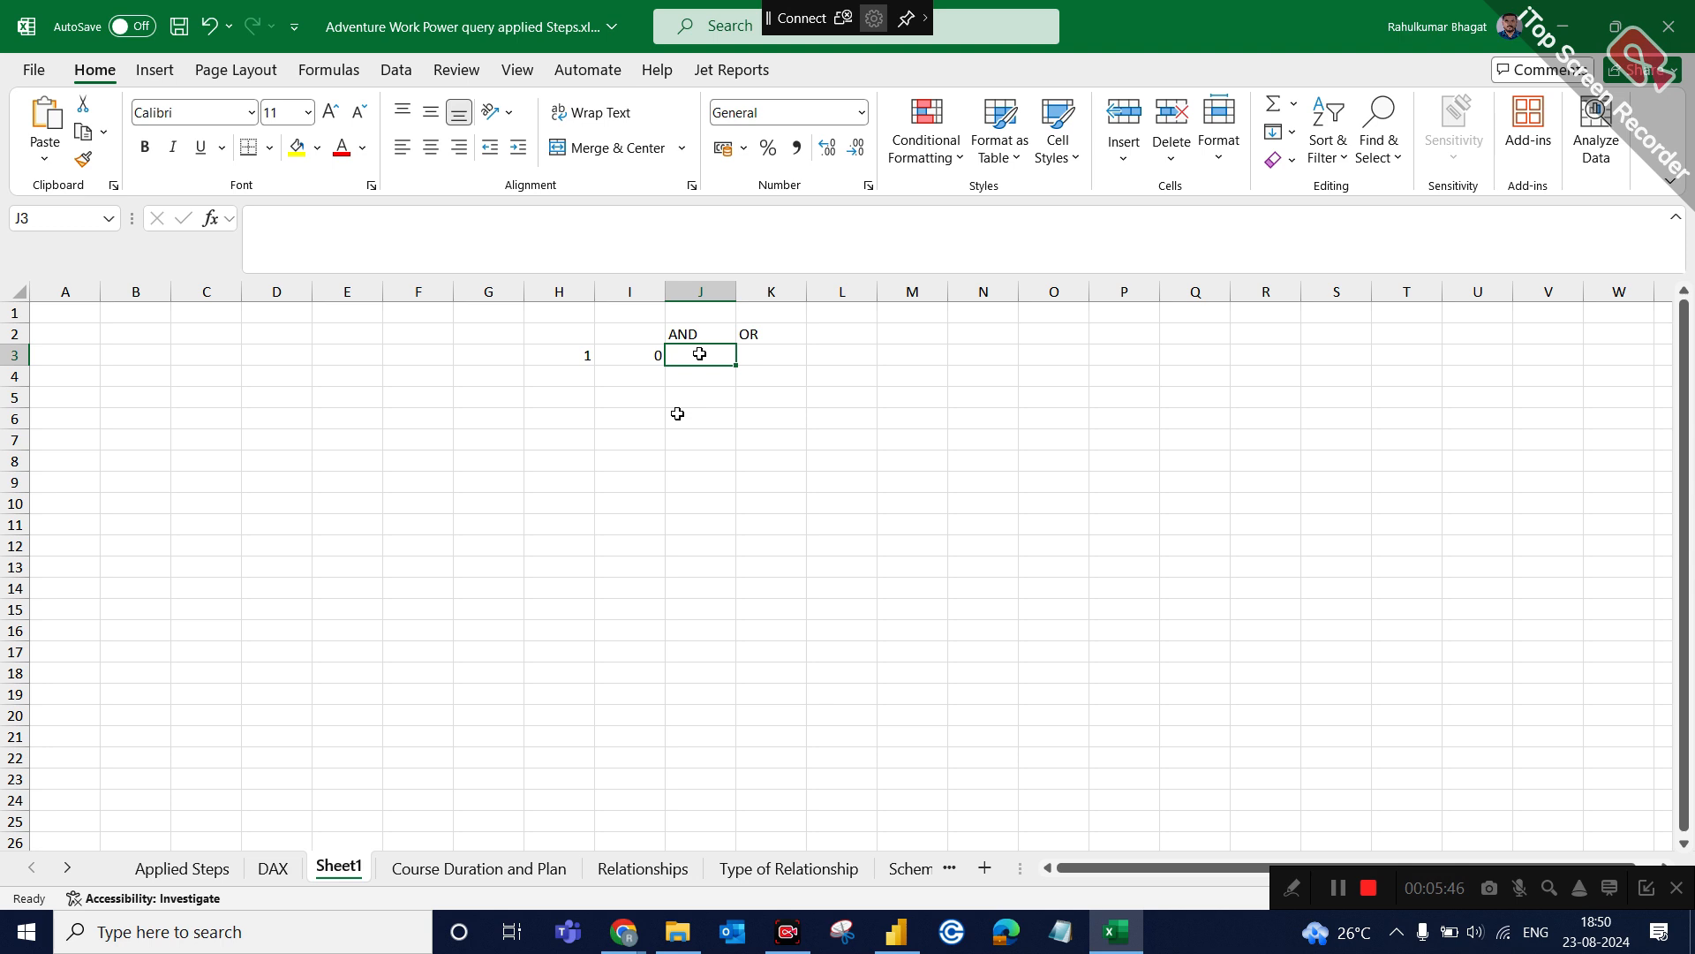
type("0")
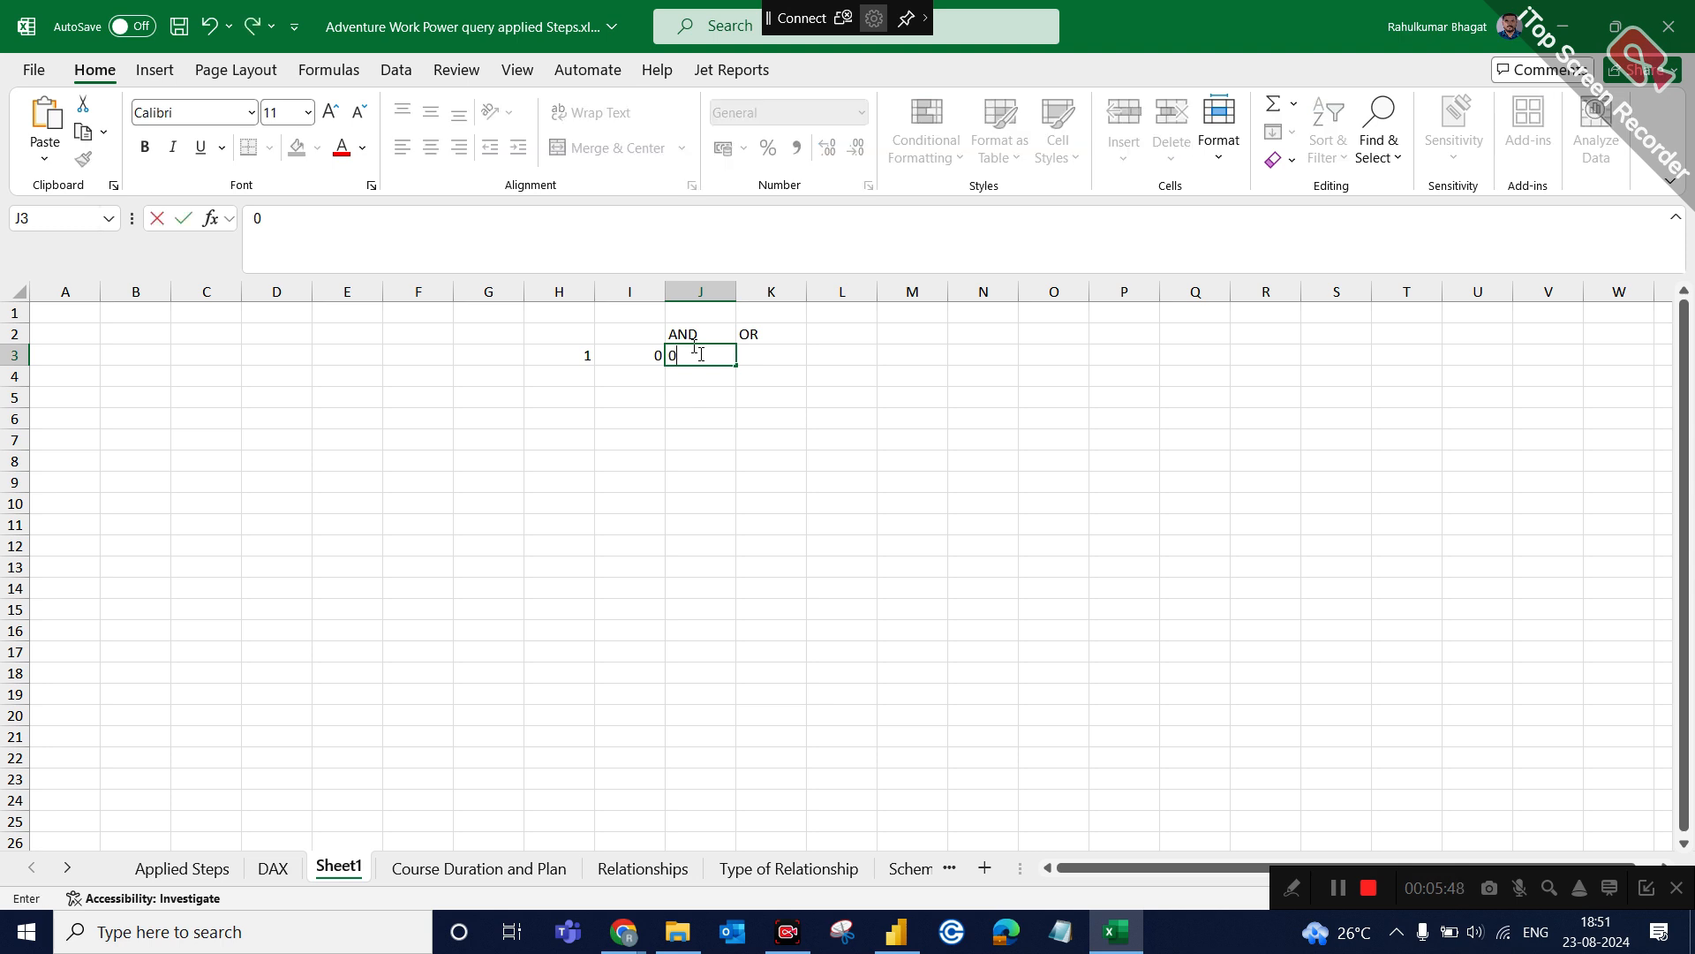
left_click(560, 377)
type("0")
left_click(651, 380)
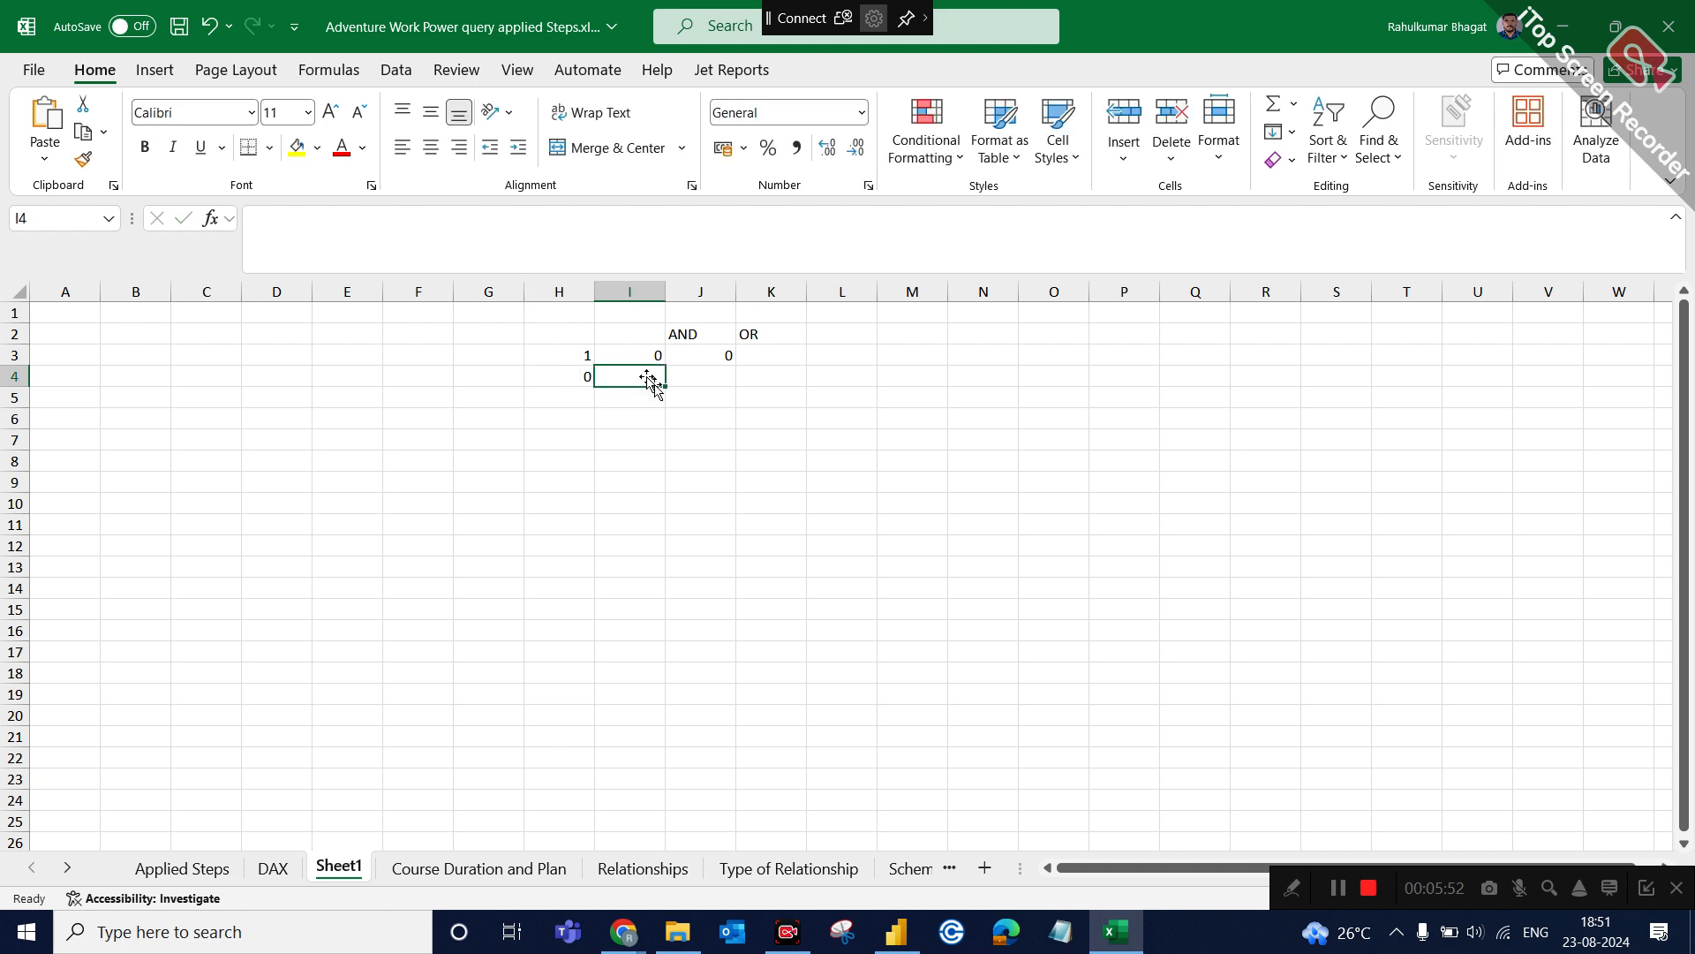
type("1")
left_click(738, 374)
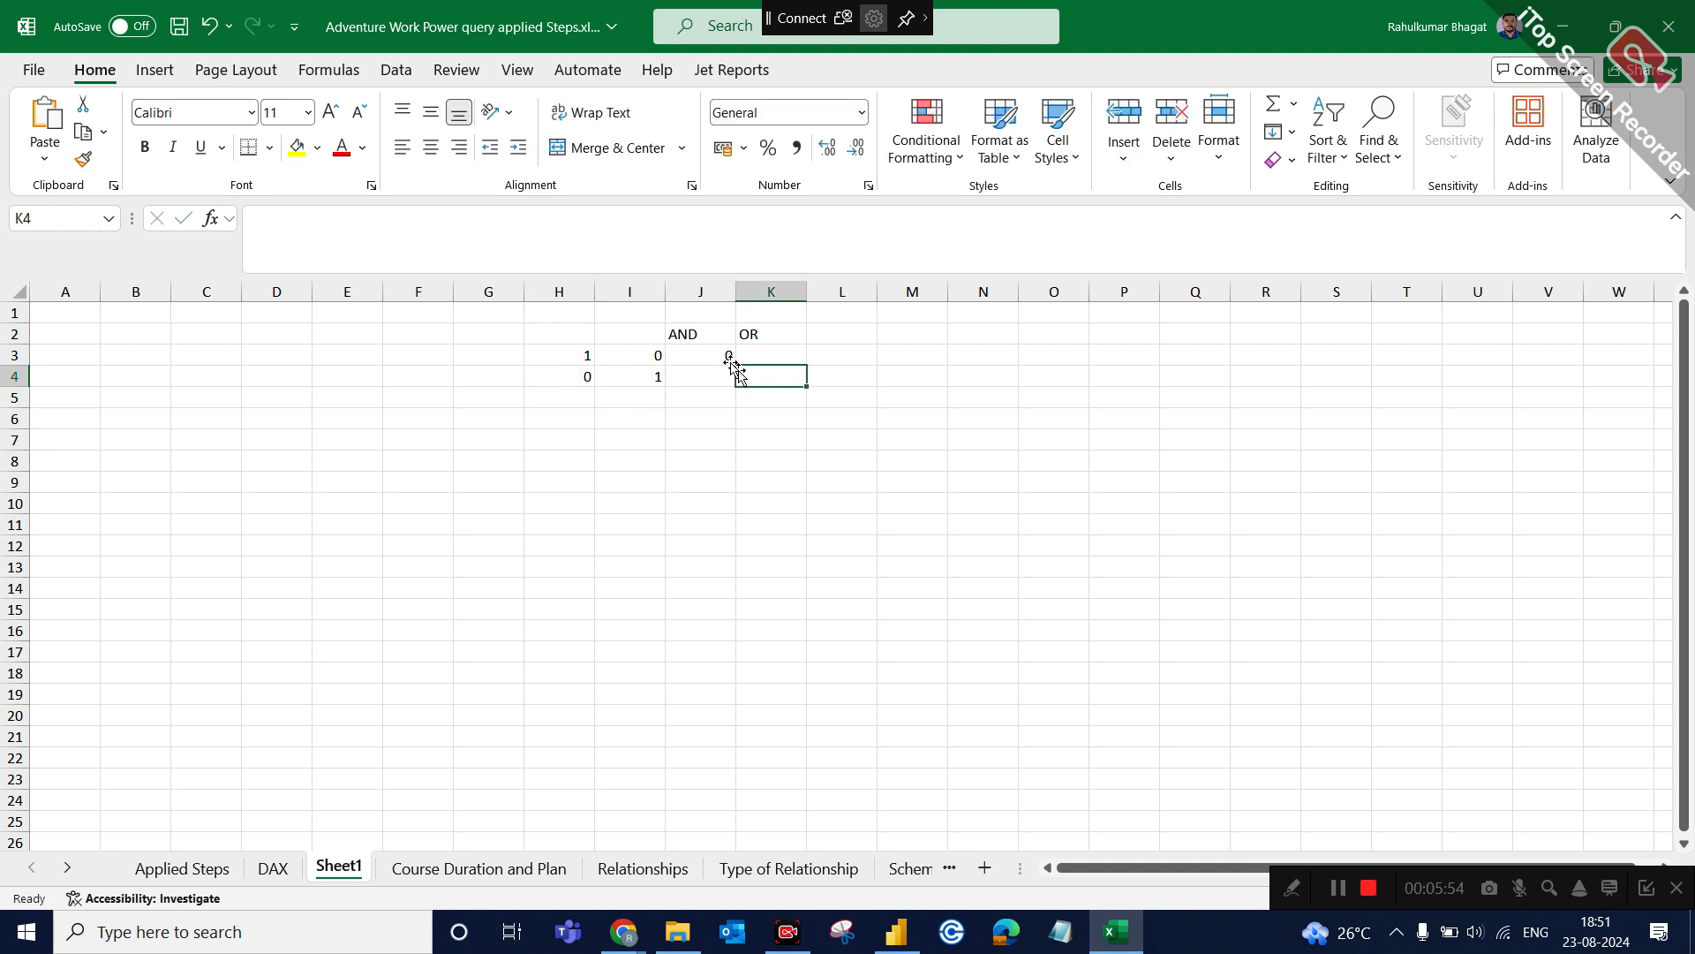
left_click(724, 369)
type("0")
Fill the truth table's third input row, H5:J5, with 1, 1 and 1.
left_click(582, 398)
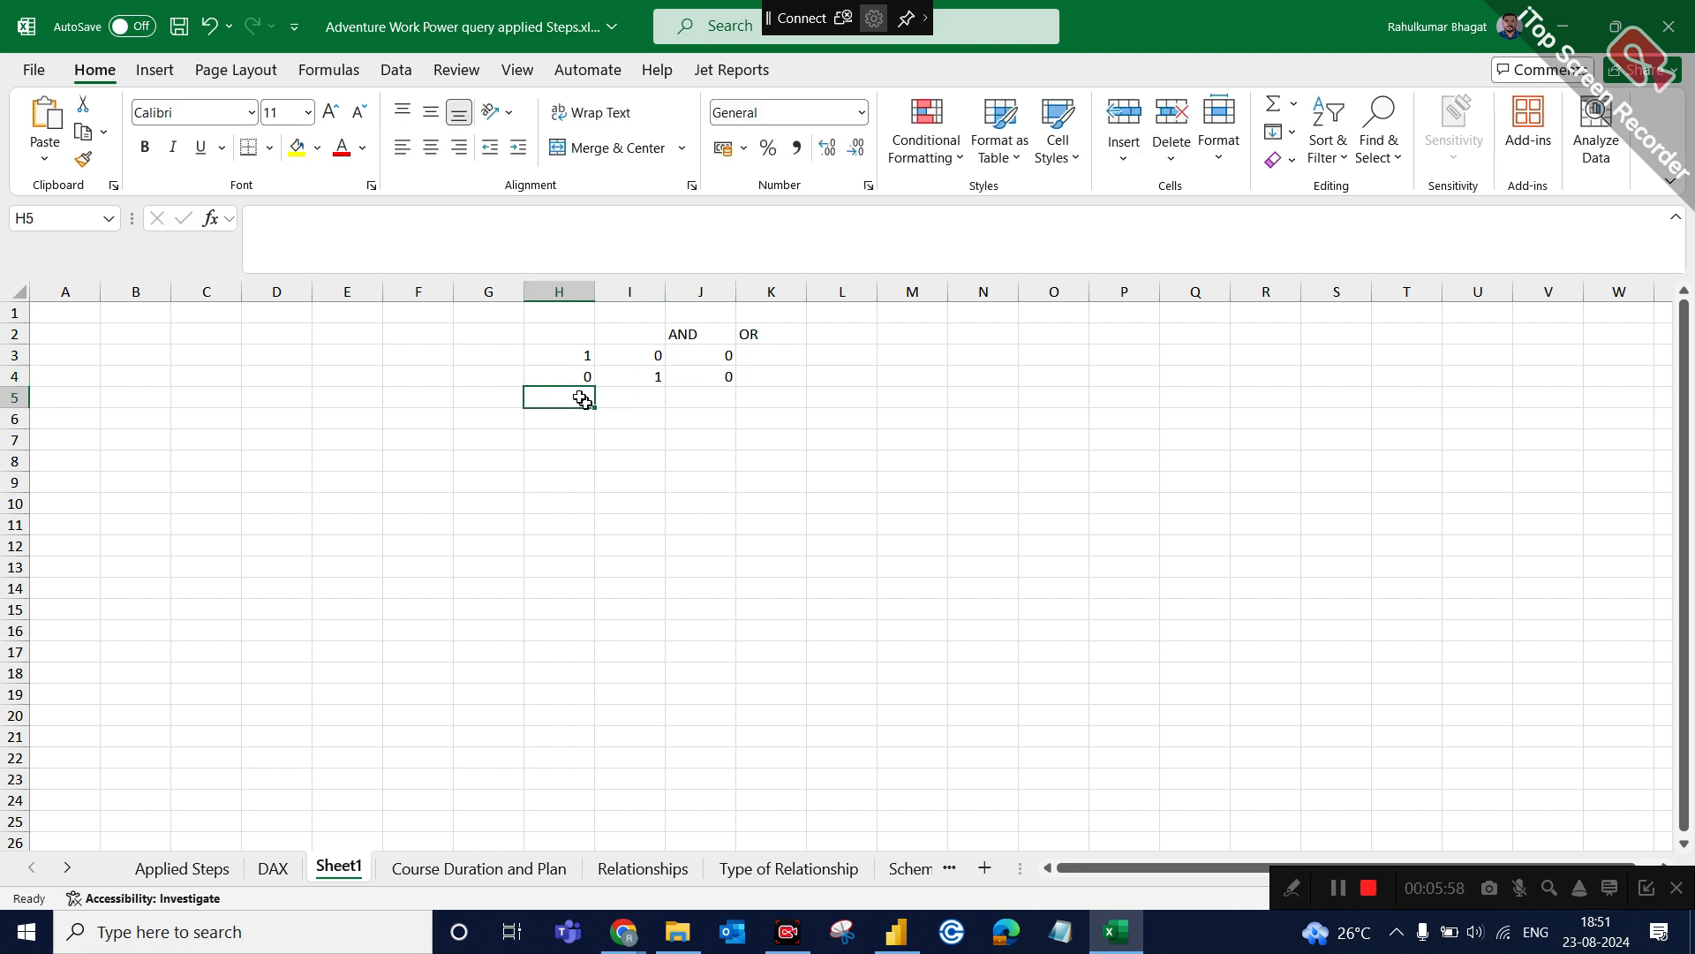
type("1")
left_click(654, 397)
type("1")
left_click(676, 402)
type("1")
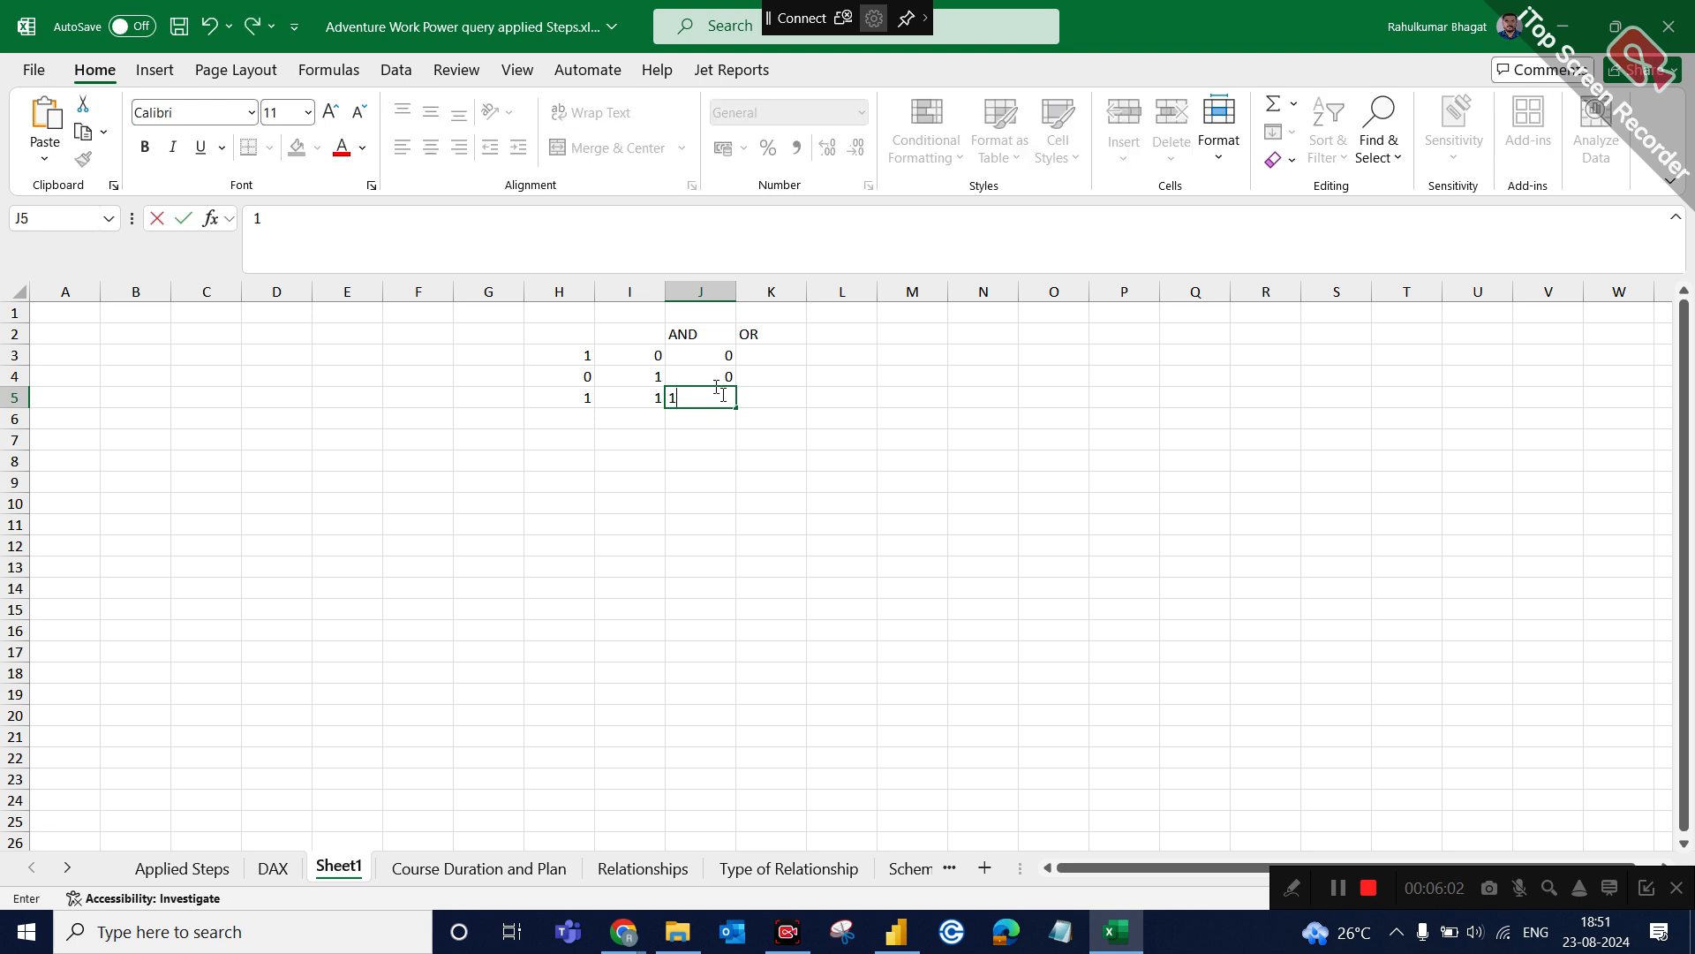
Fill the truth table's fourth input row, H6:J6, with 0, 0 and 0.
left_click(572, 419)
type("0")
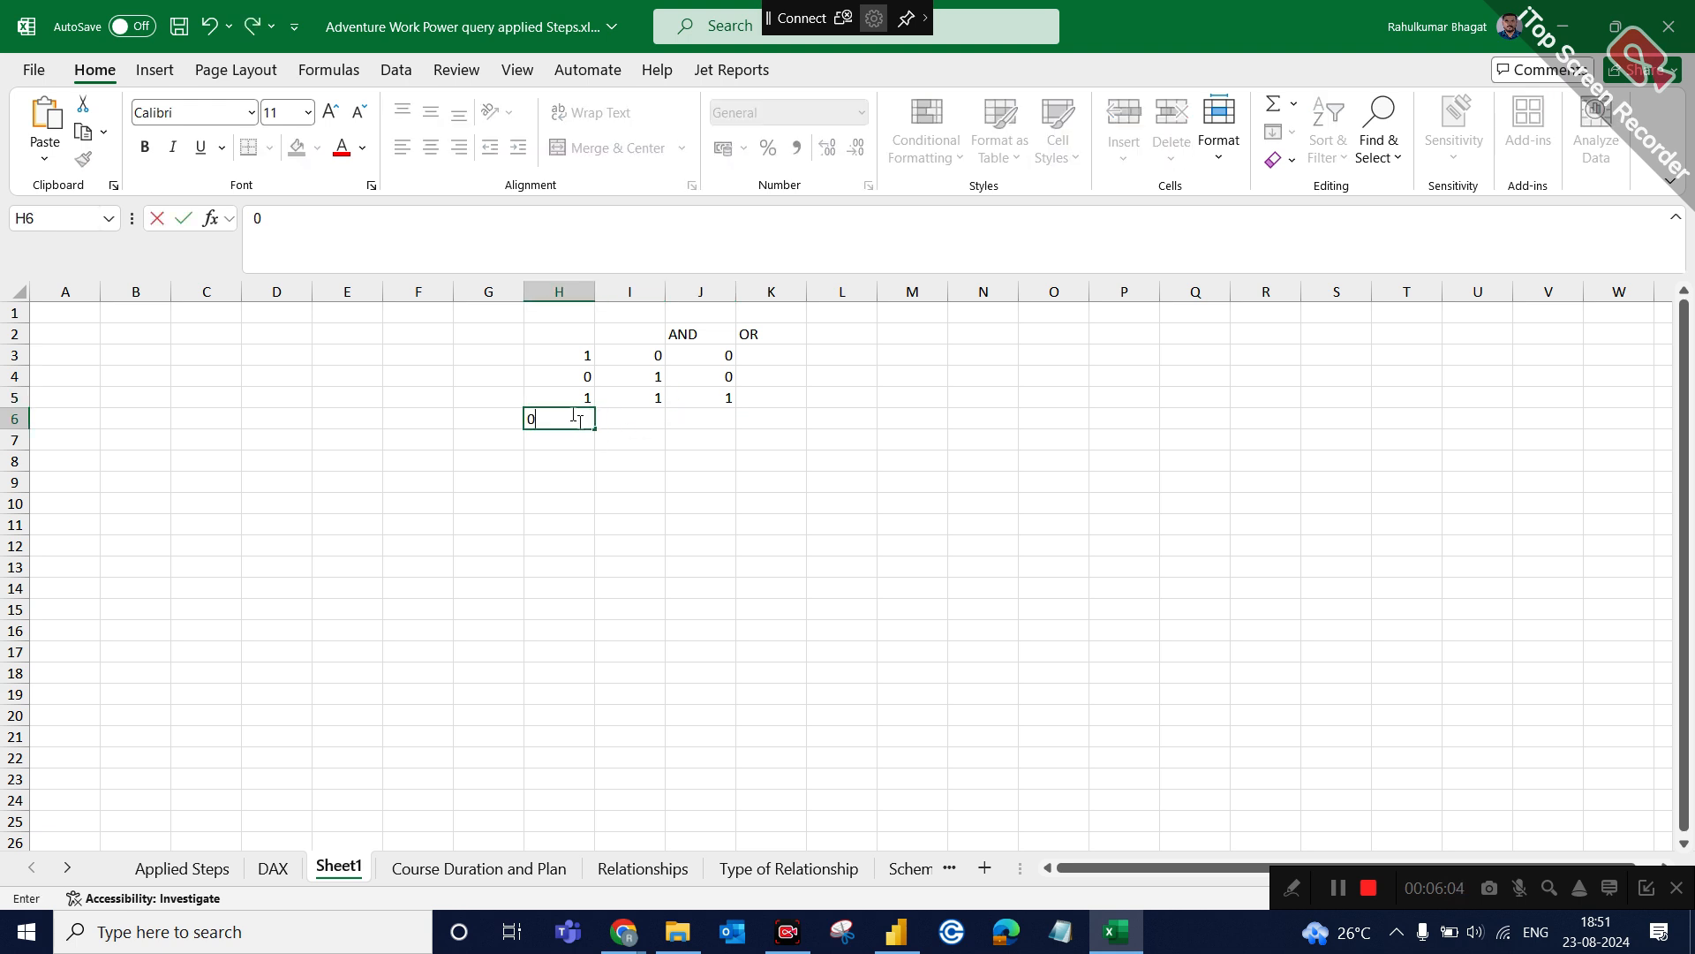
left_click(632, 426)
type("0")
left_click(687, 415)
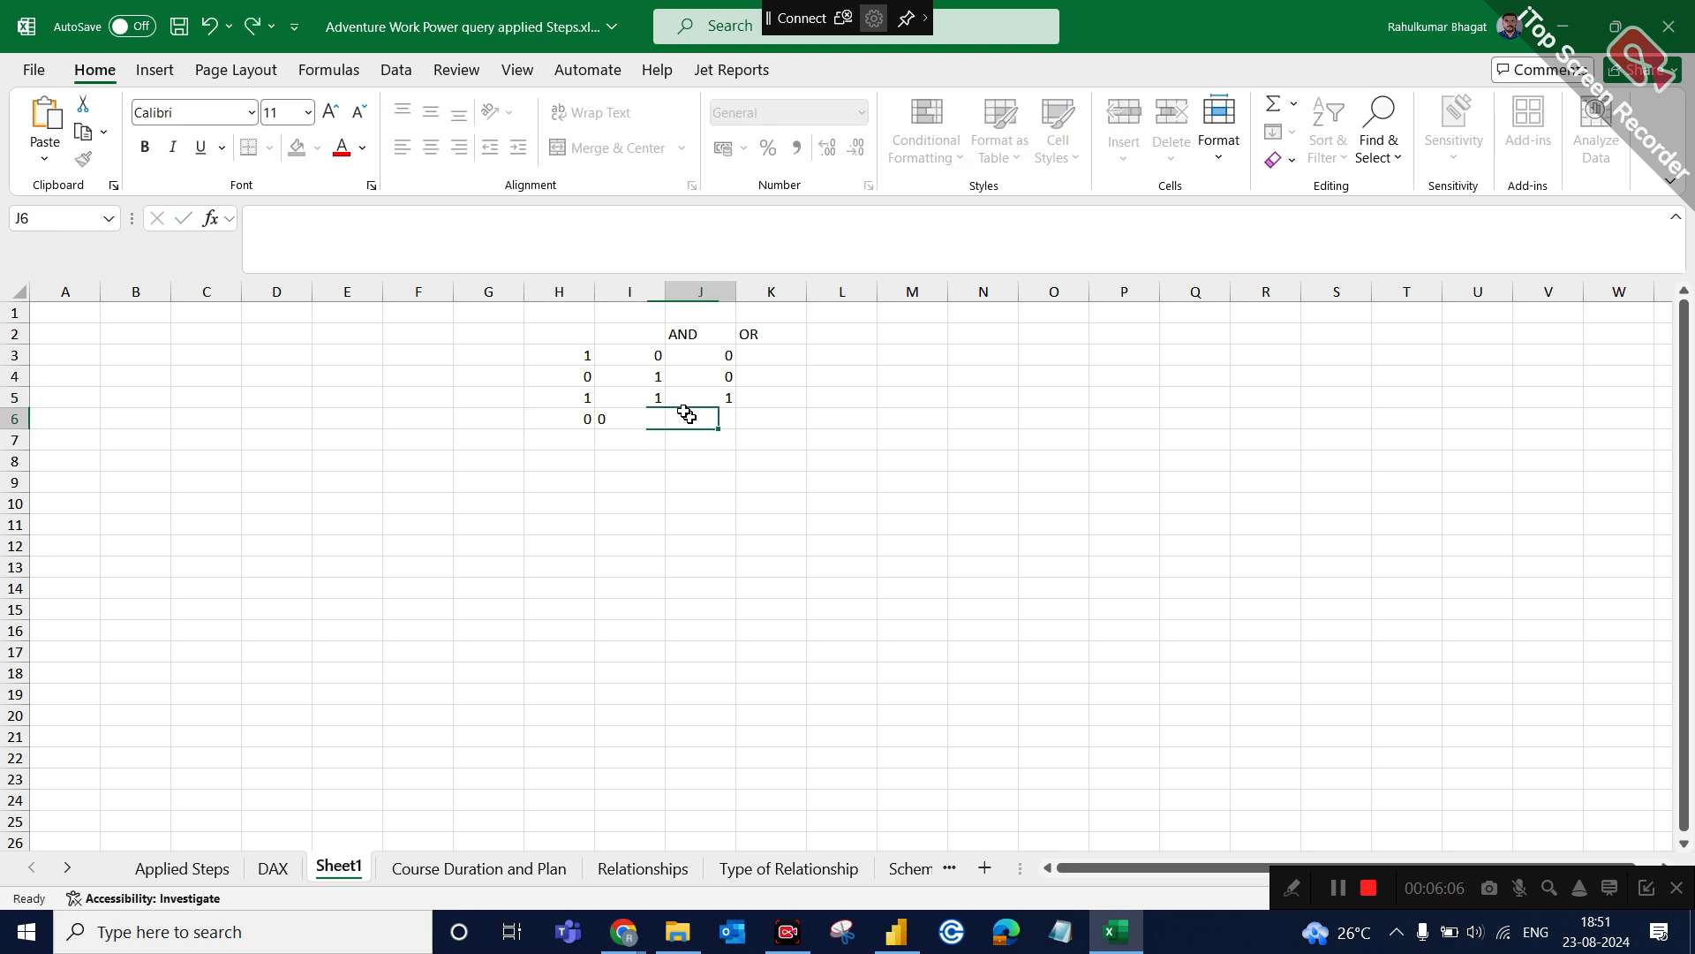
type("0")
left_click(909, 439)
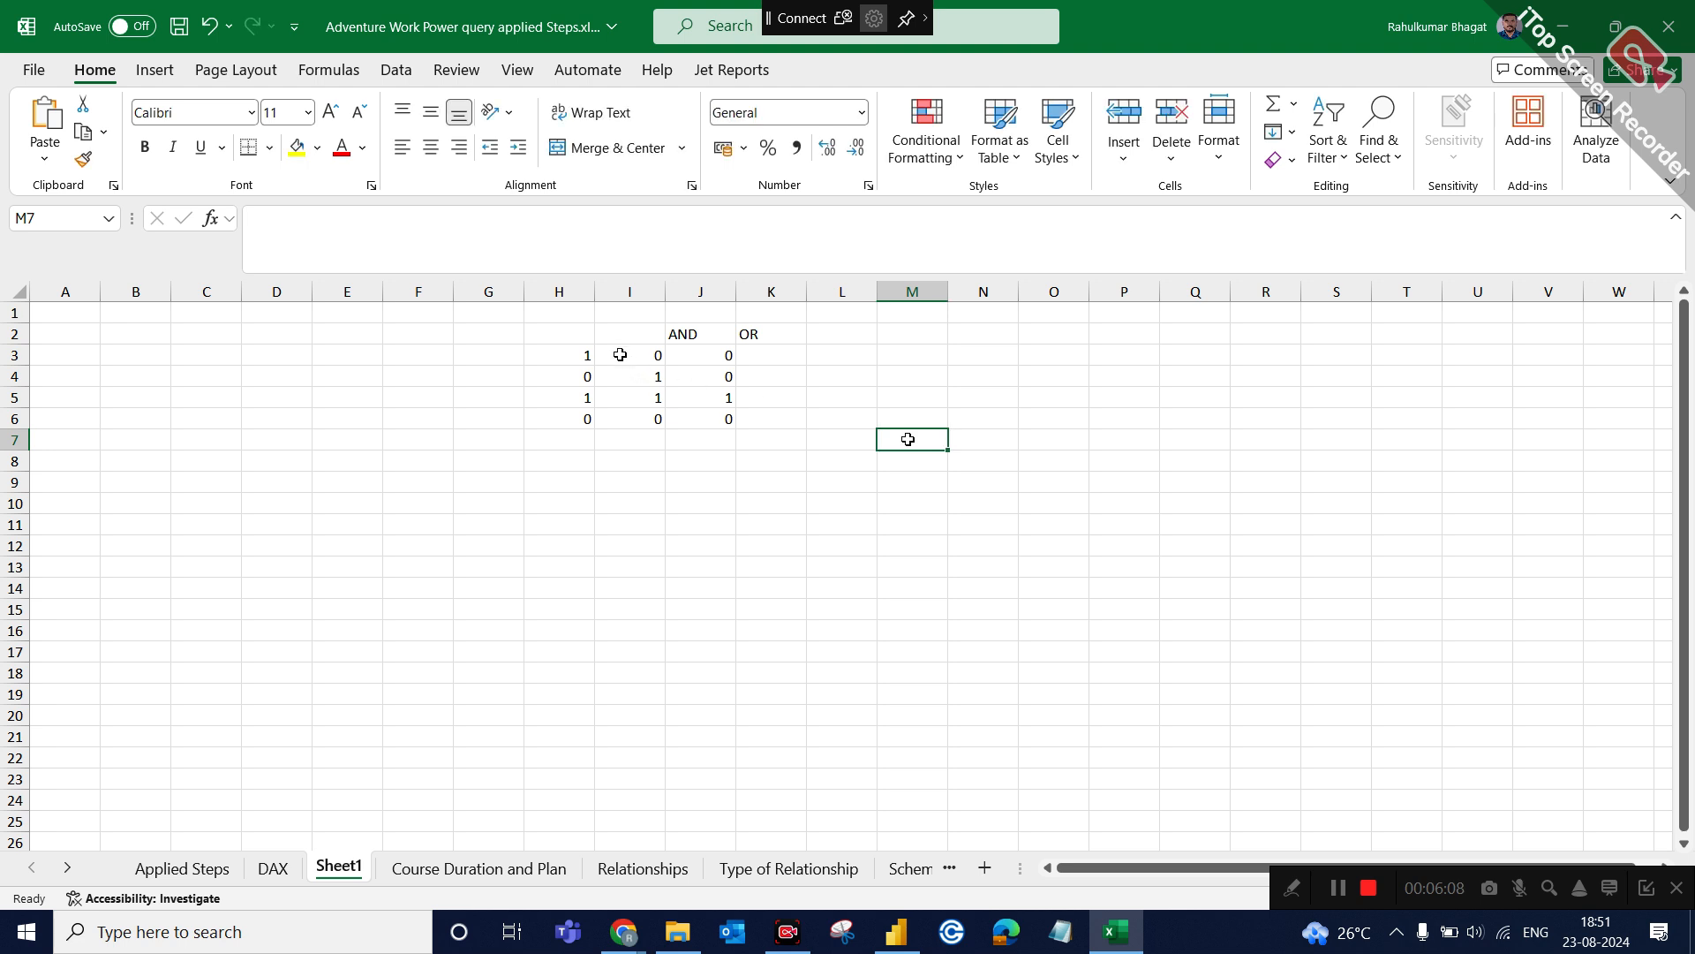
Examine the input pairs in columns H and I against their AND results, and select the first cell under OR.
left_click_drag(567, 323, 687, 421)
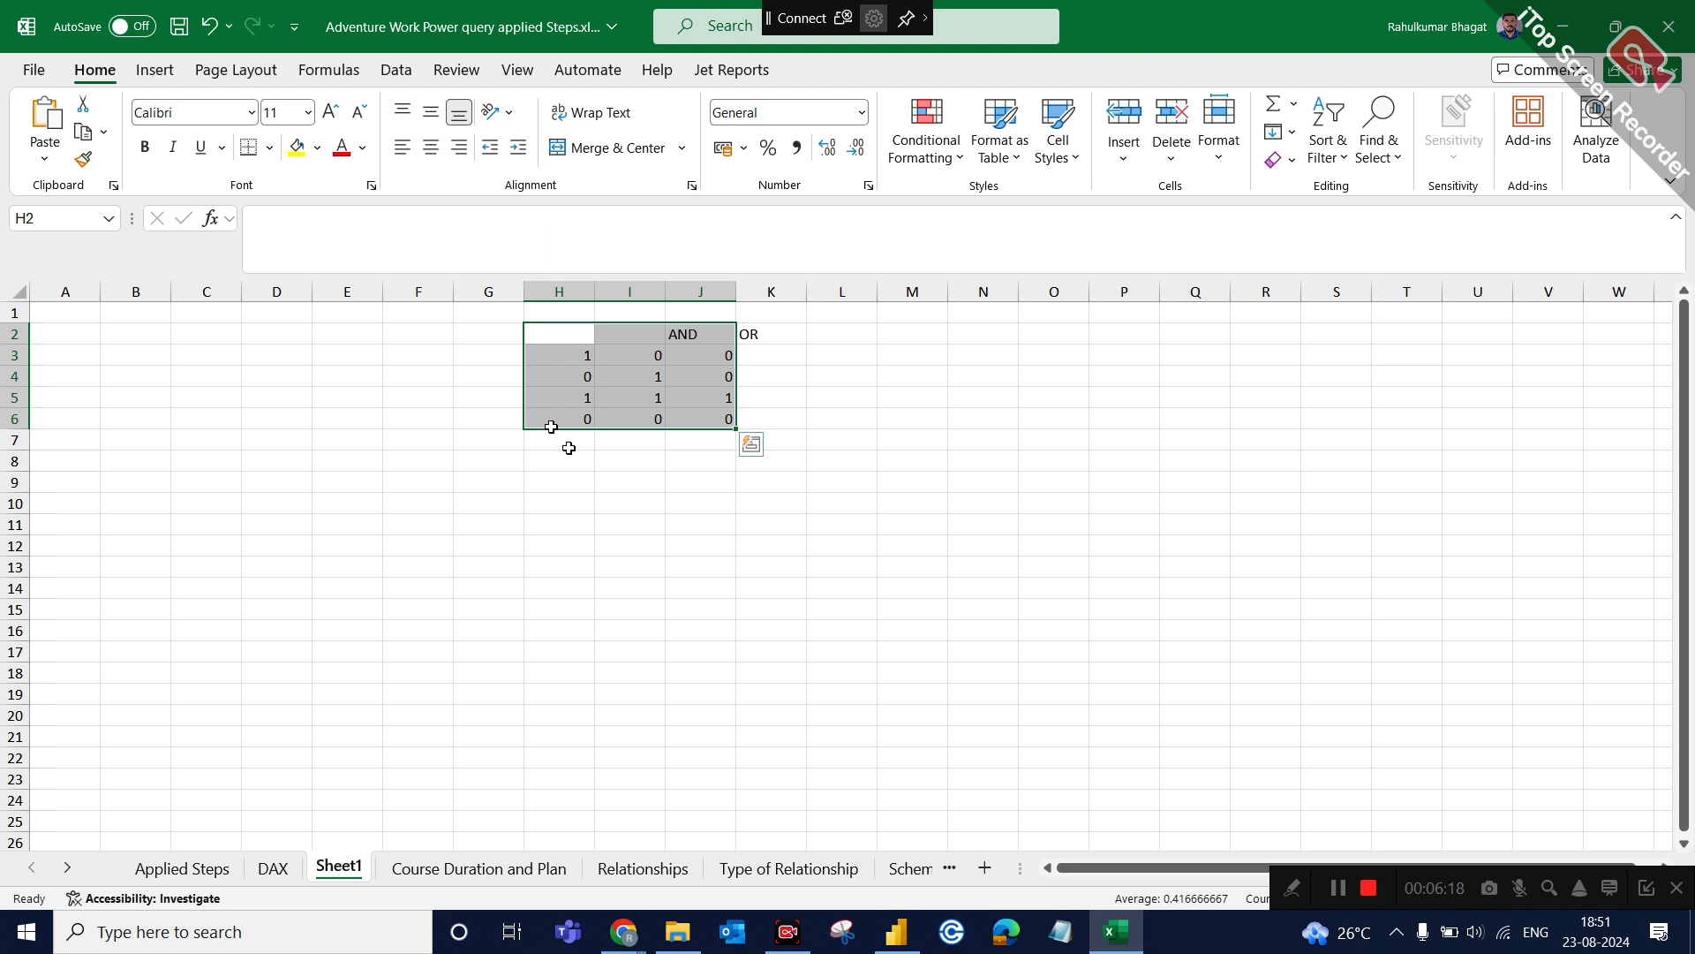
left_click(609, 439)
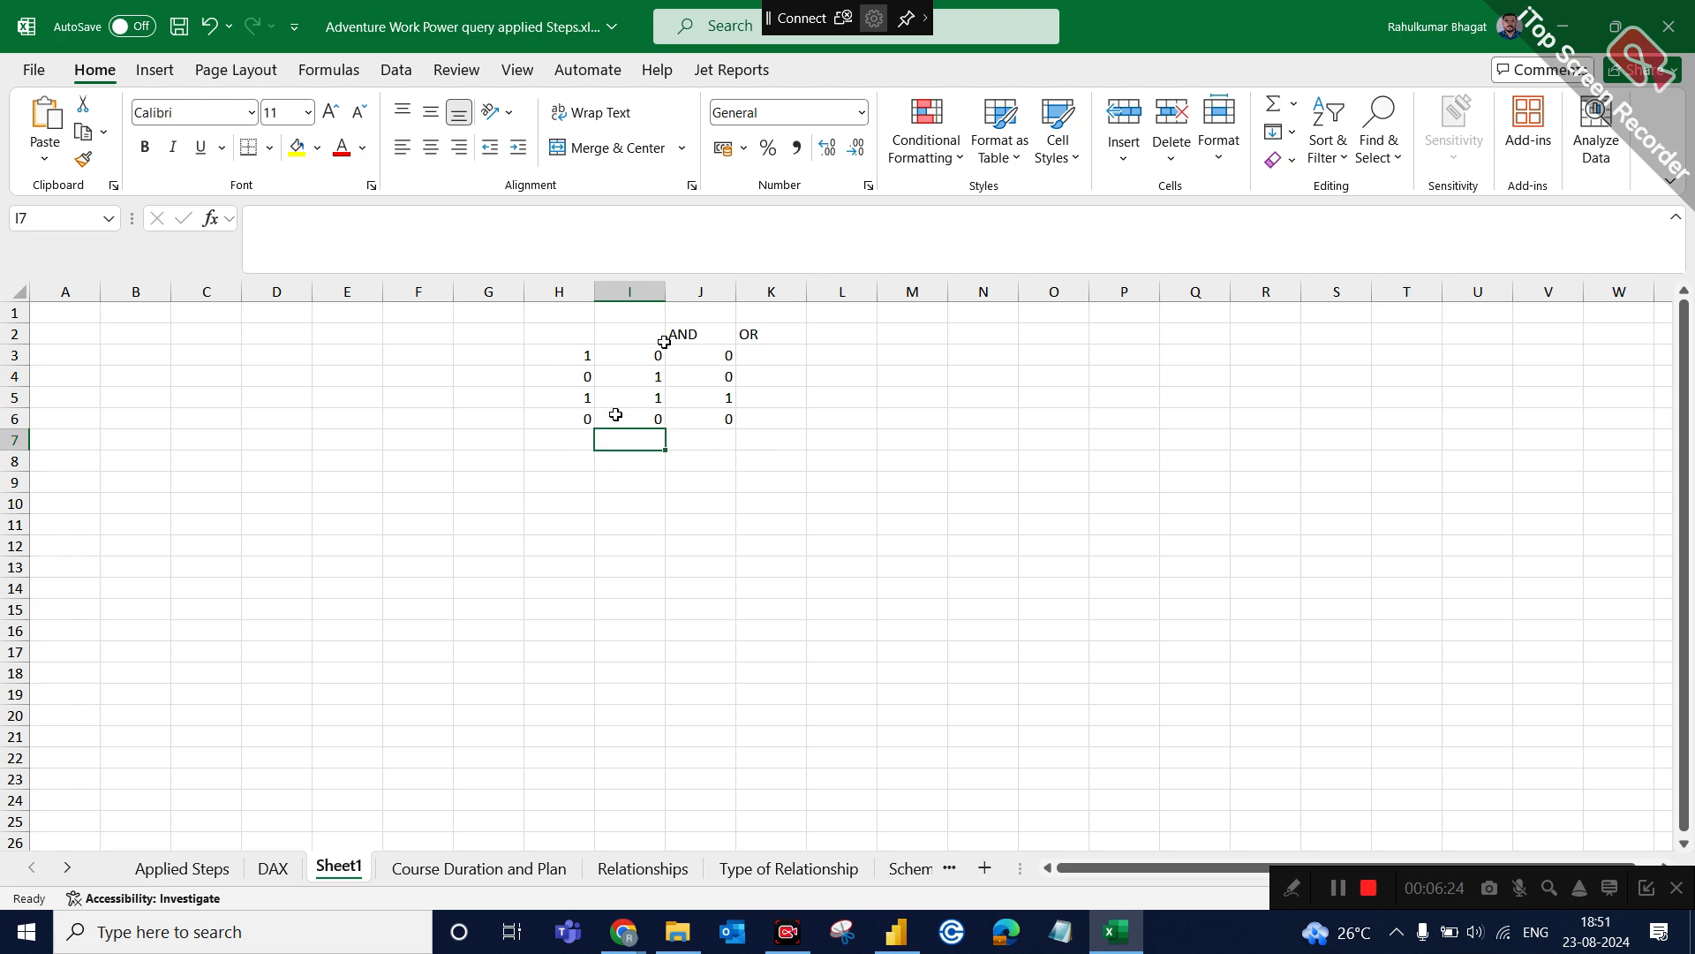
left_click(694, 332)
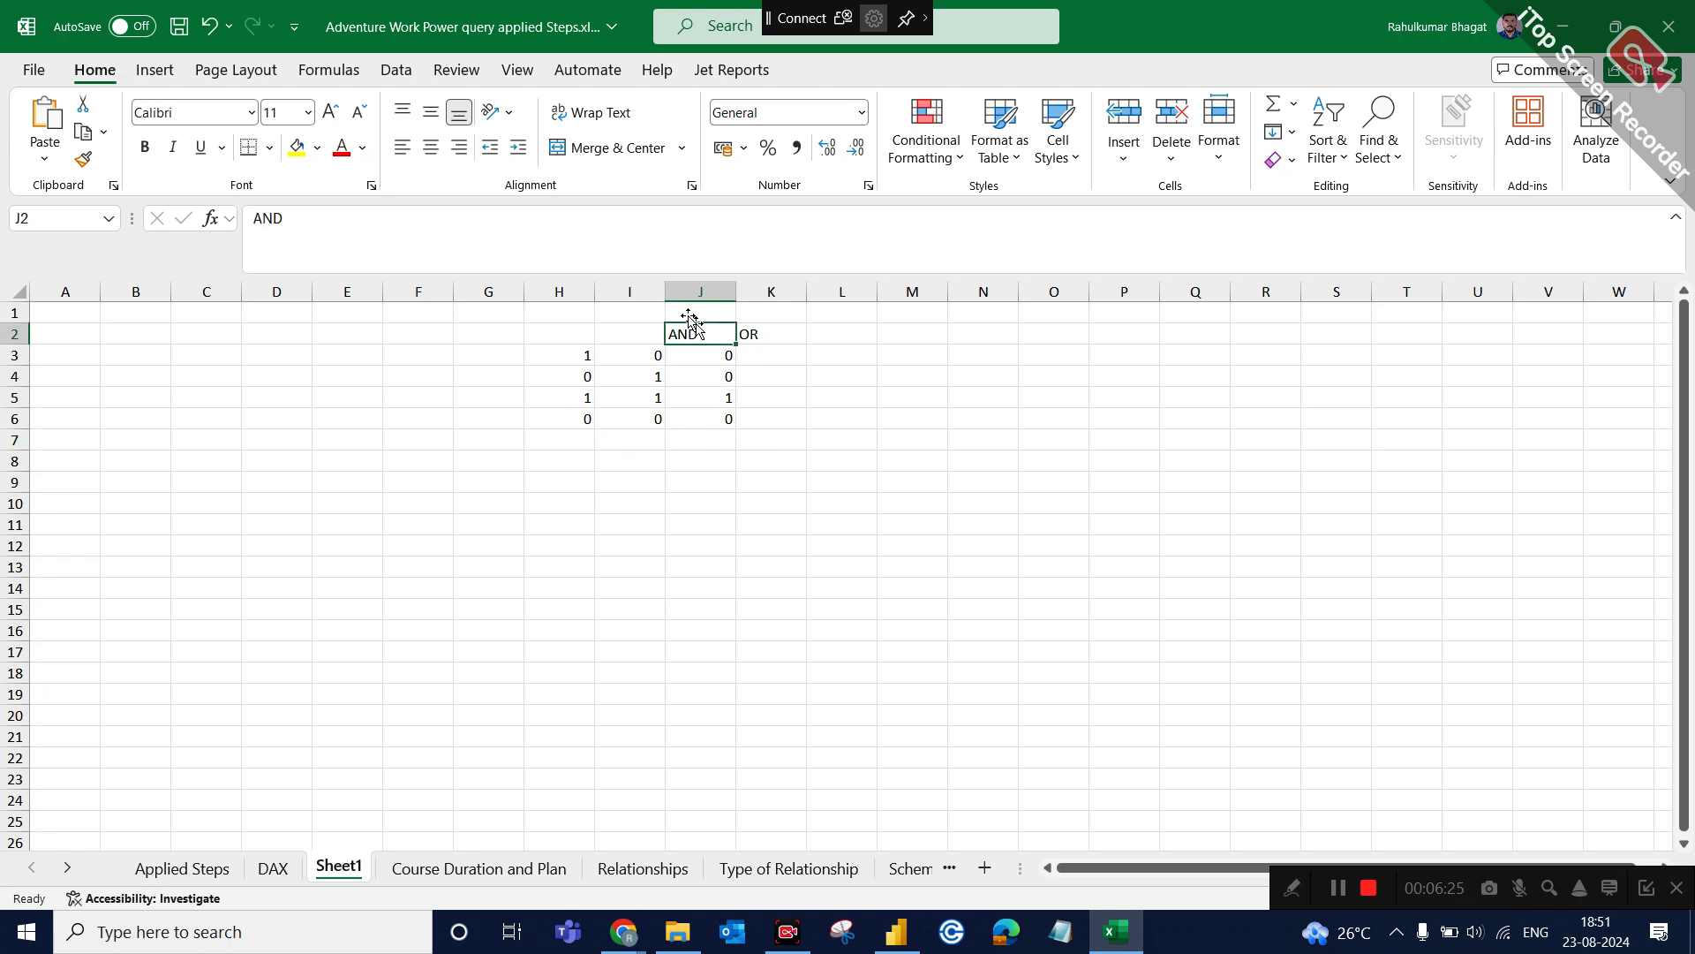
left_click(583, 358)
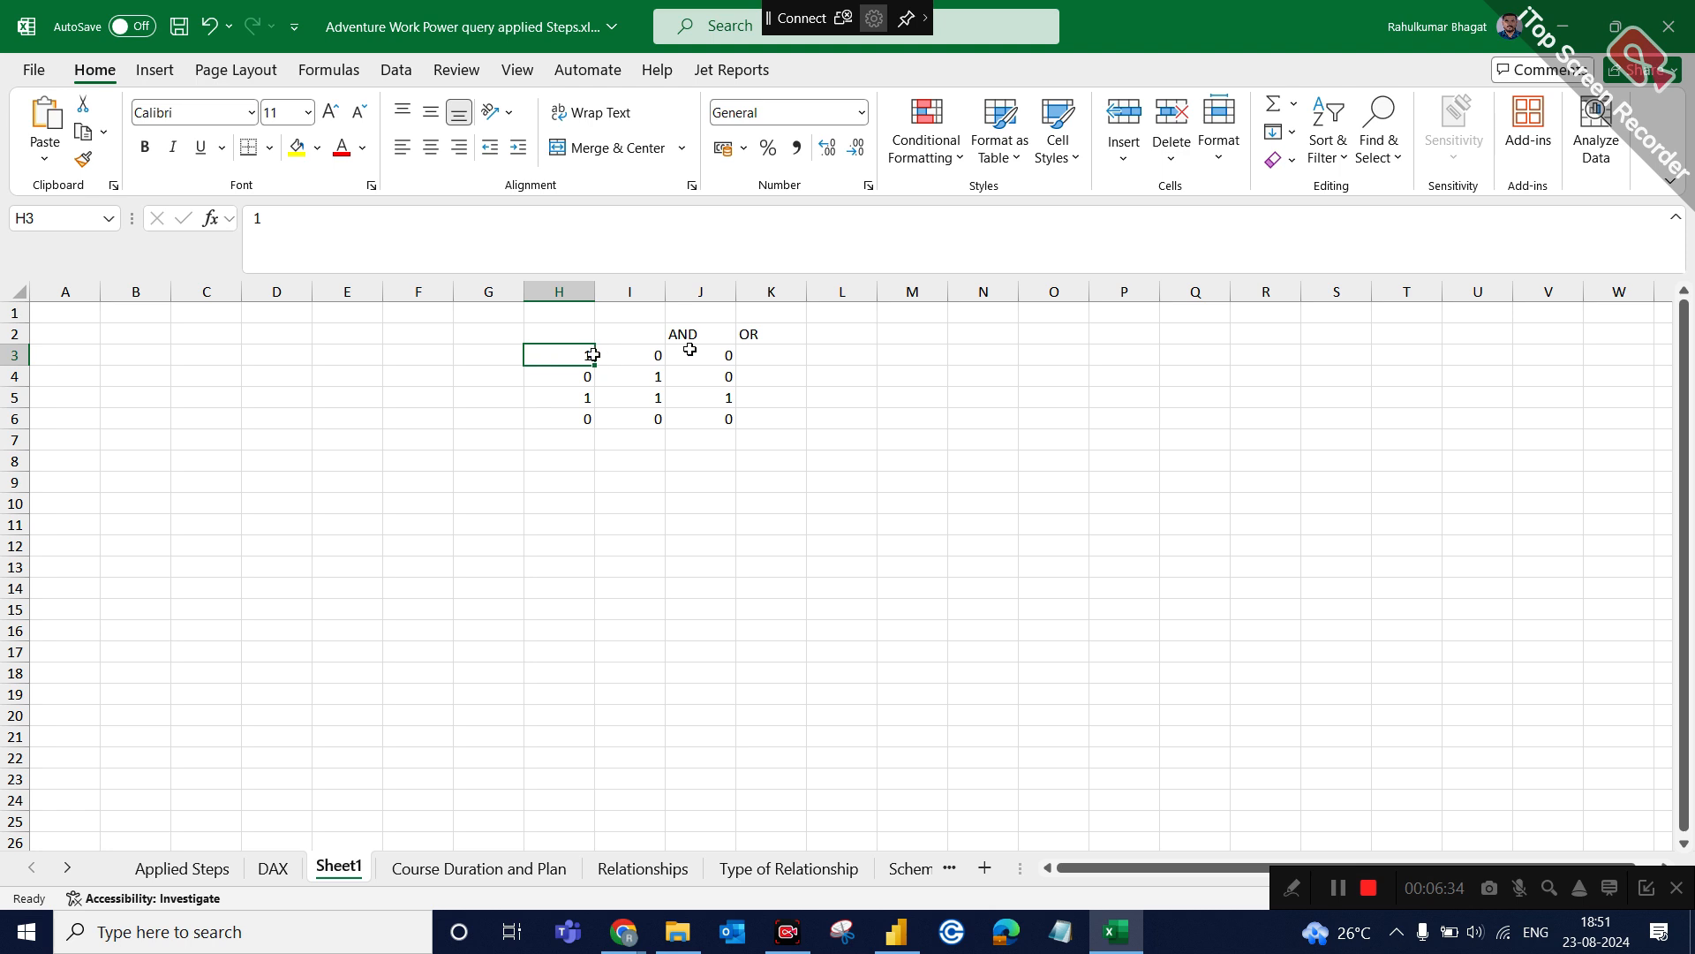
left_click(655, 356)
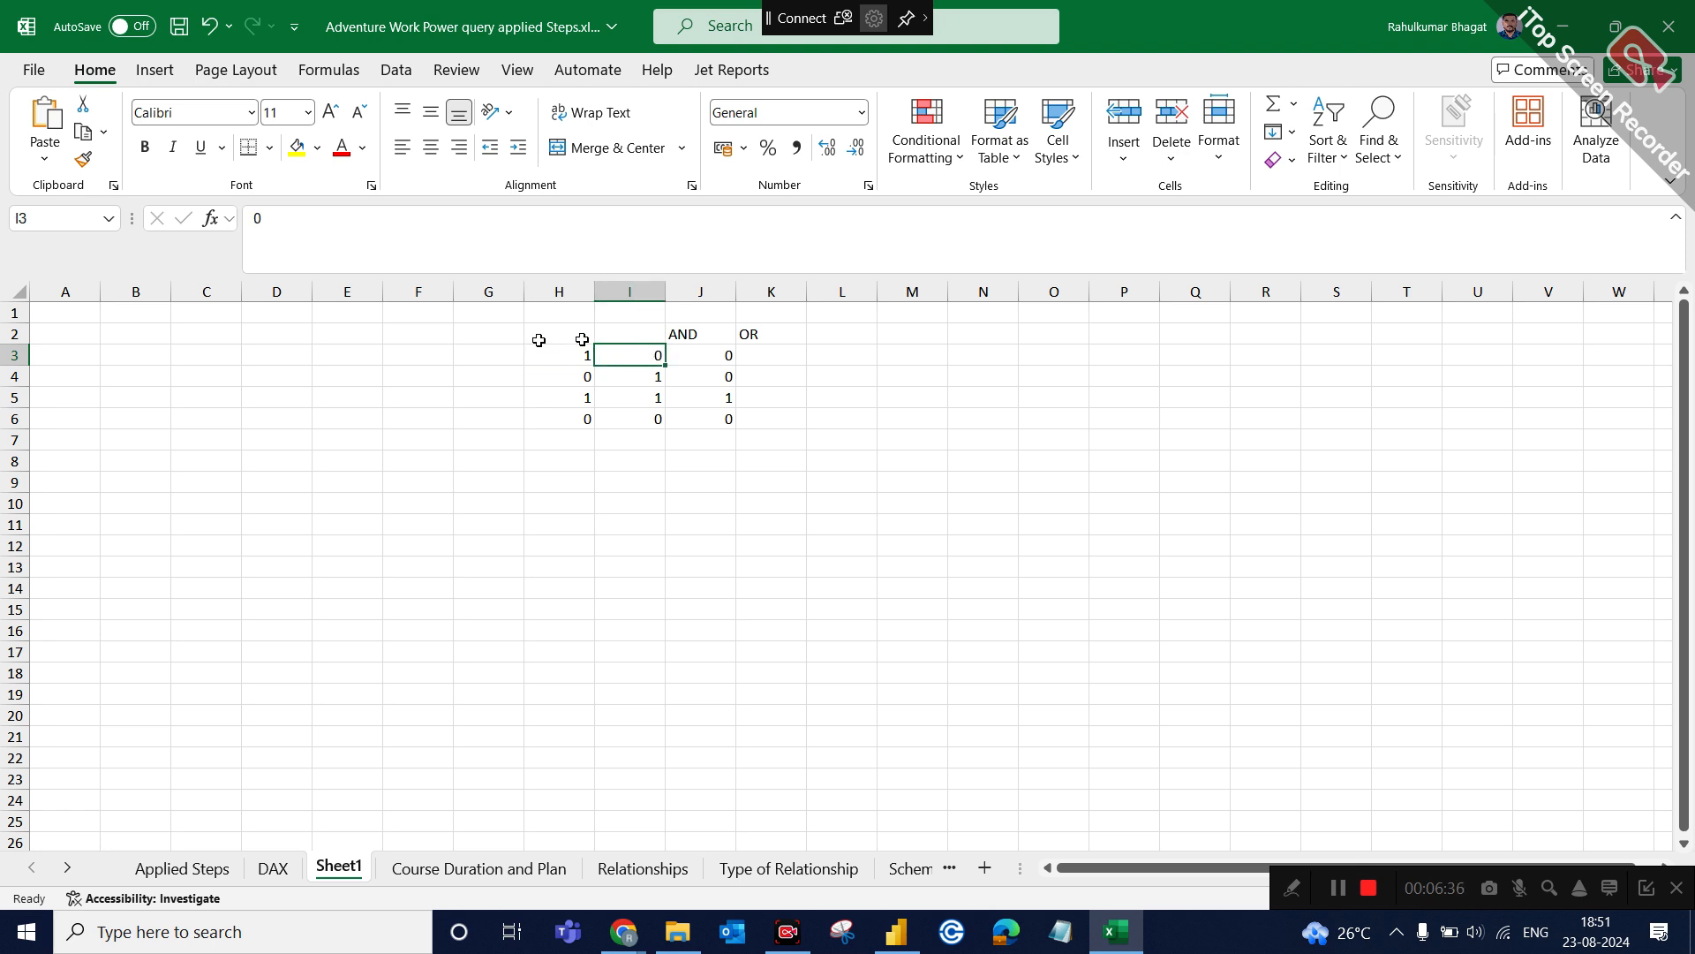
left_click(554, 347)
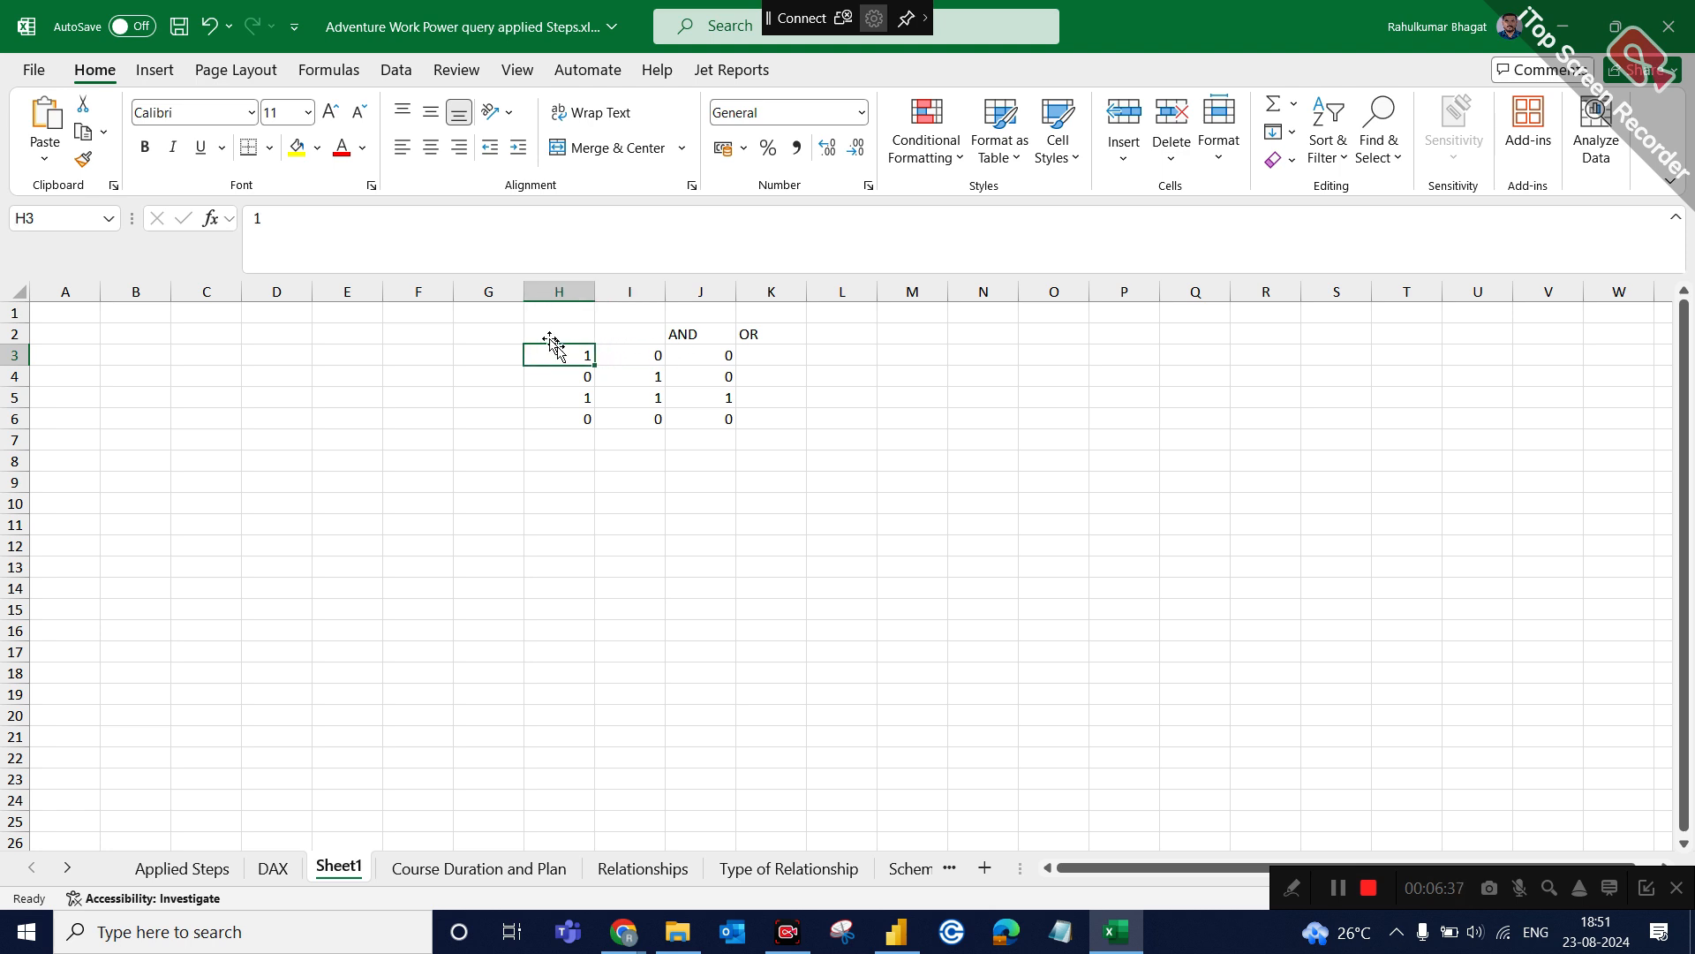
left_click(633, 353)
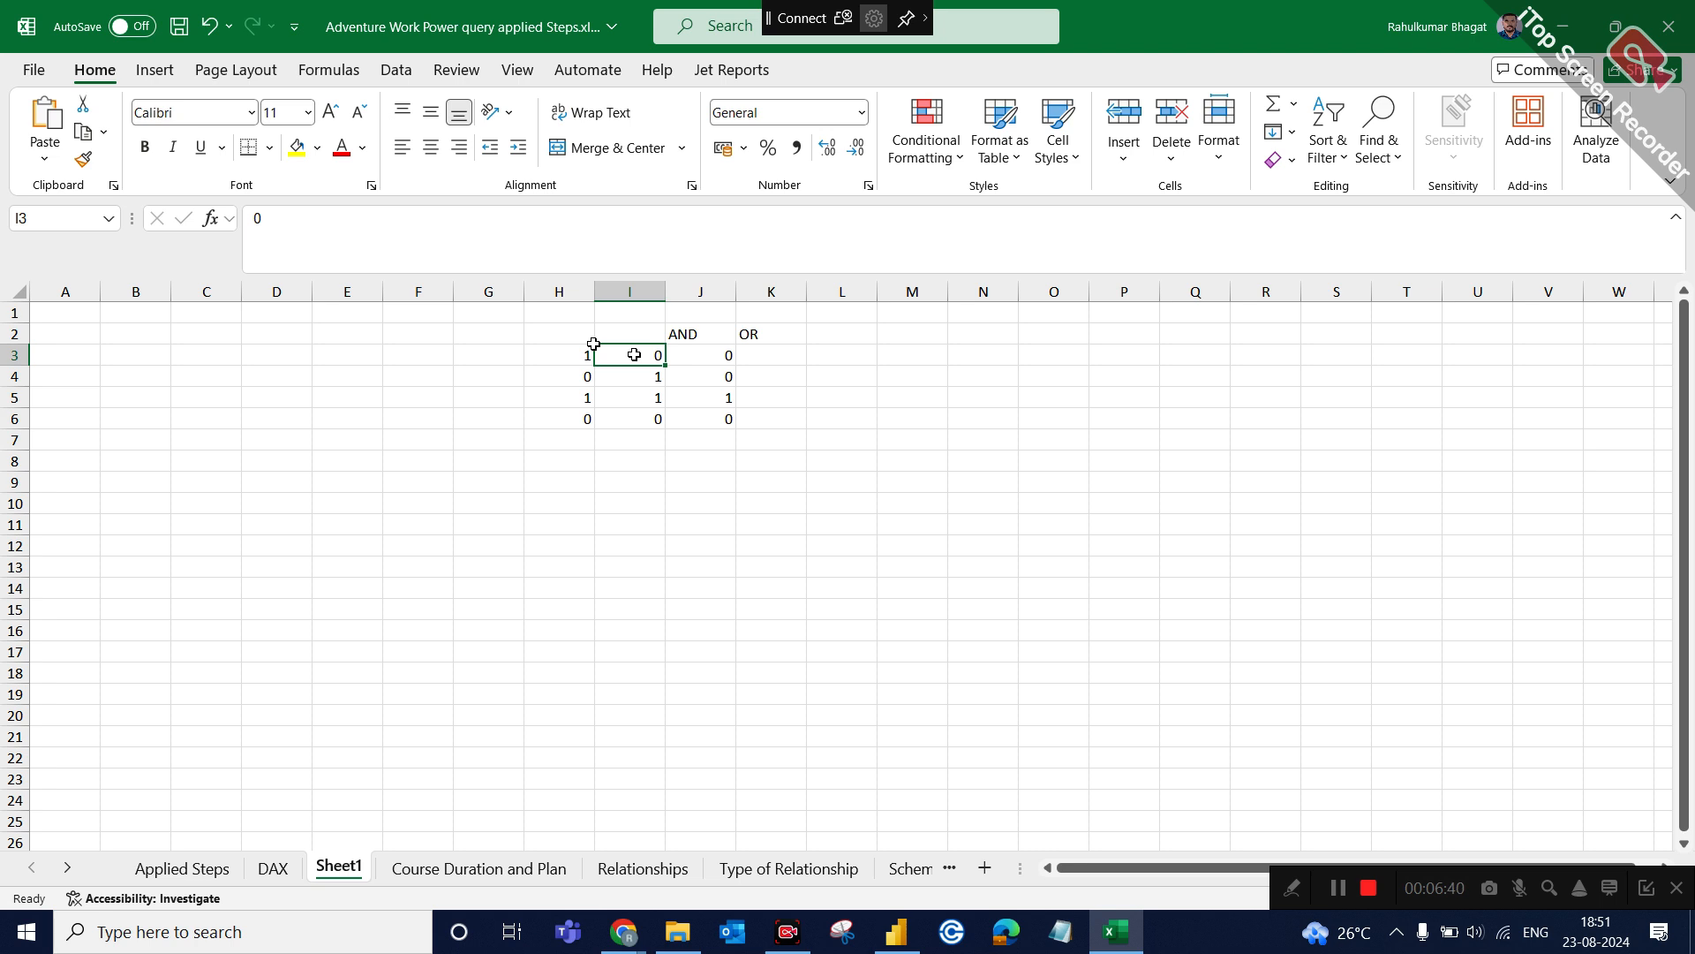
left_click(710, 361)
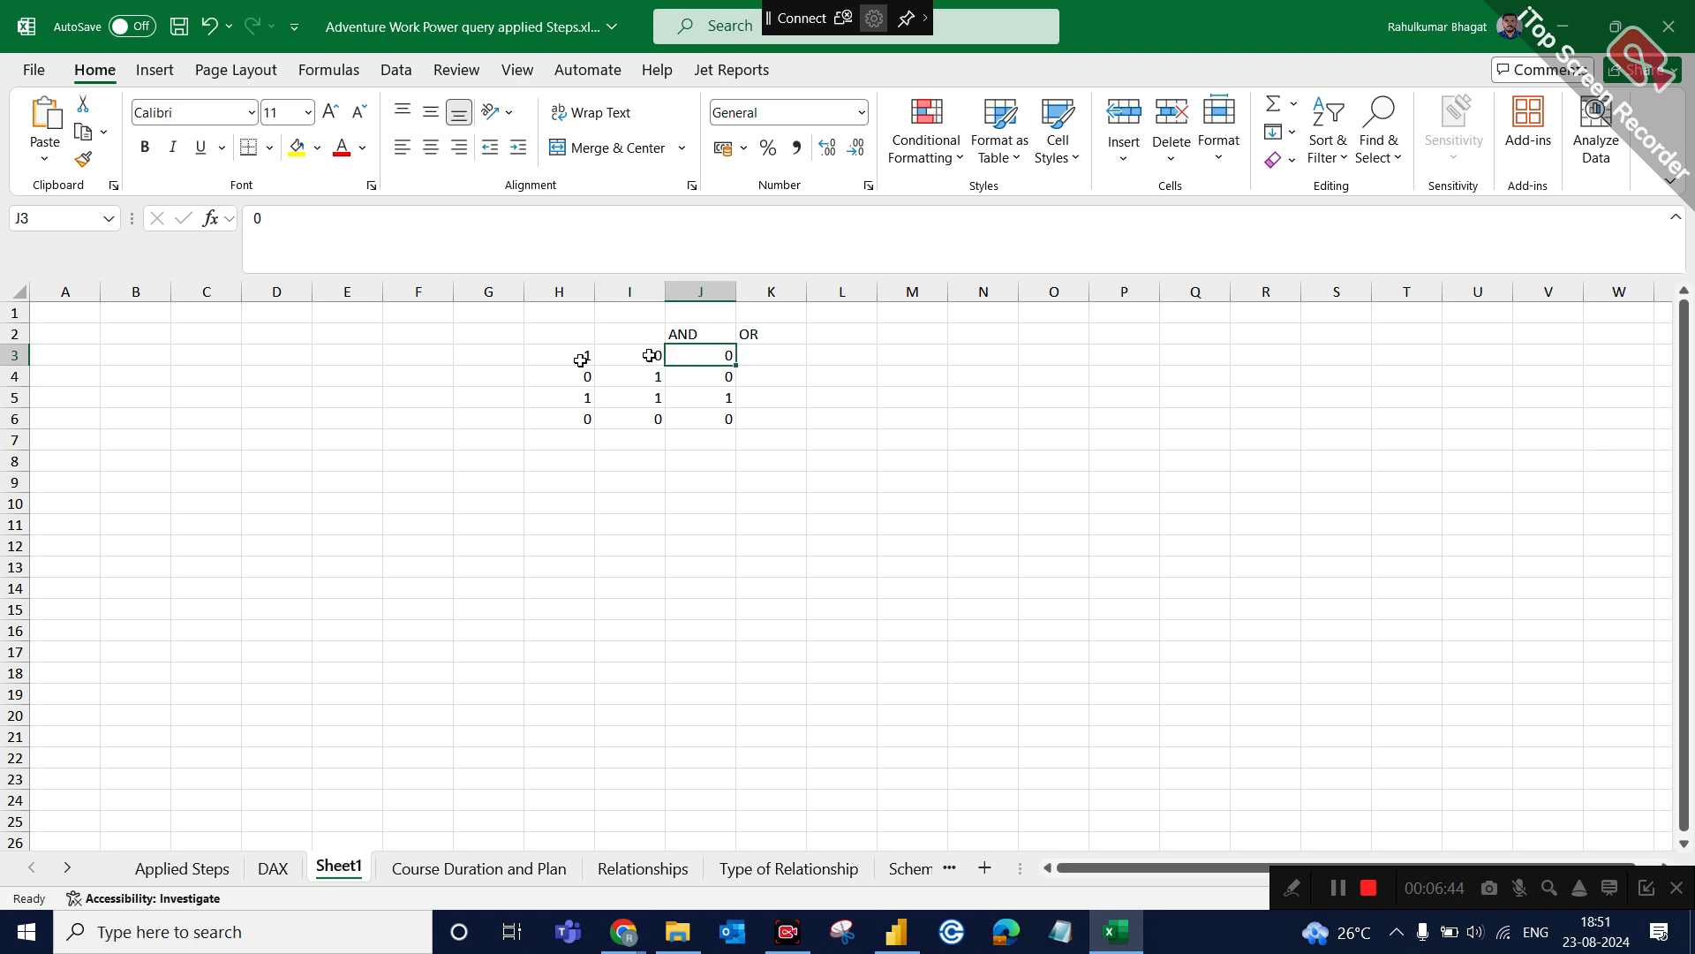
left_click(557, 378)
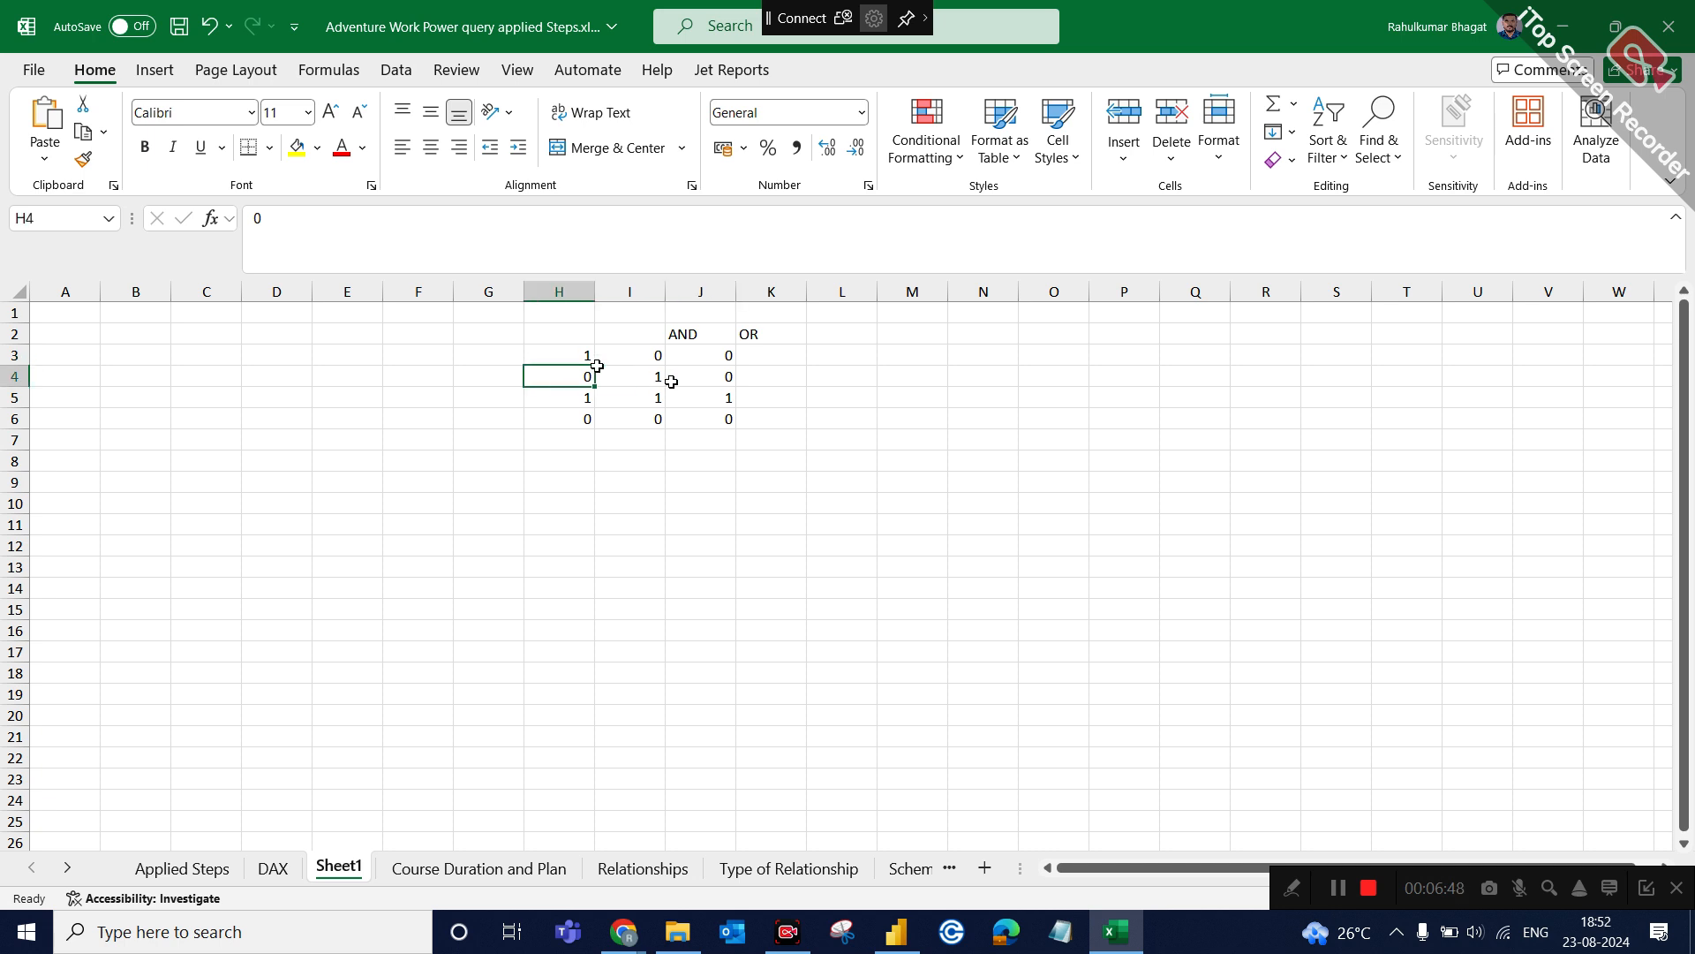
left_click(662, 379)
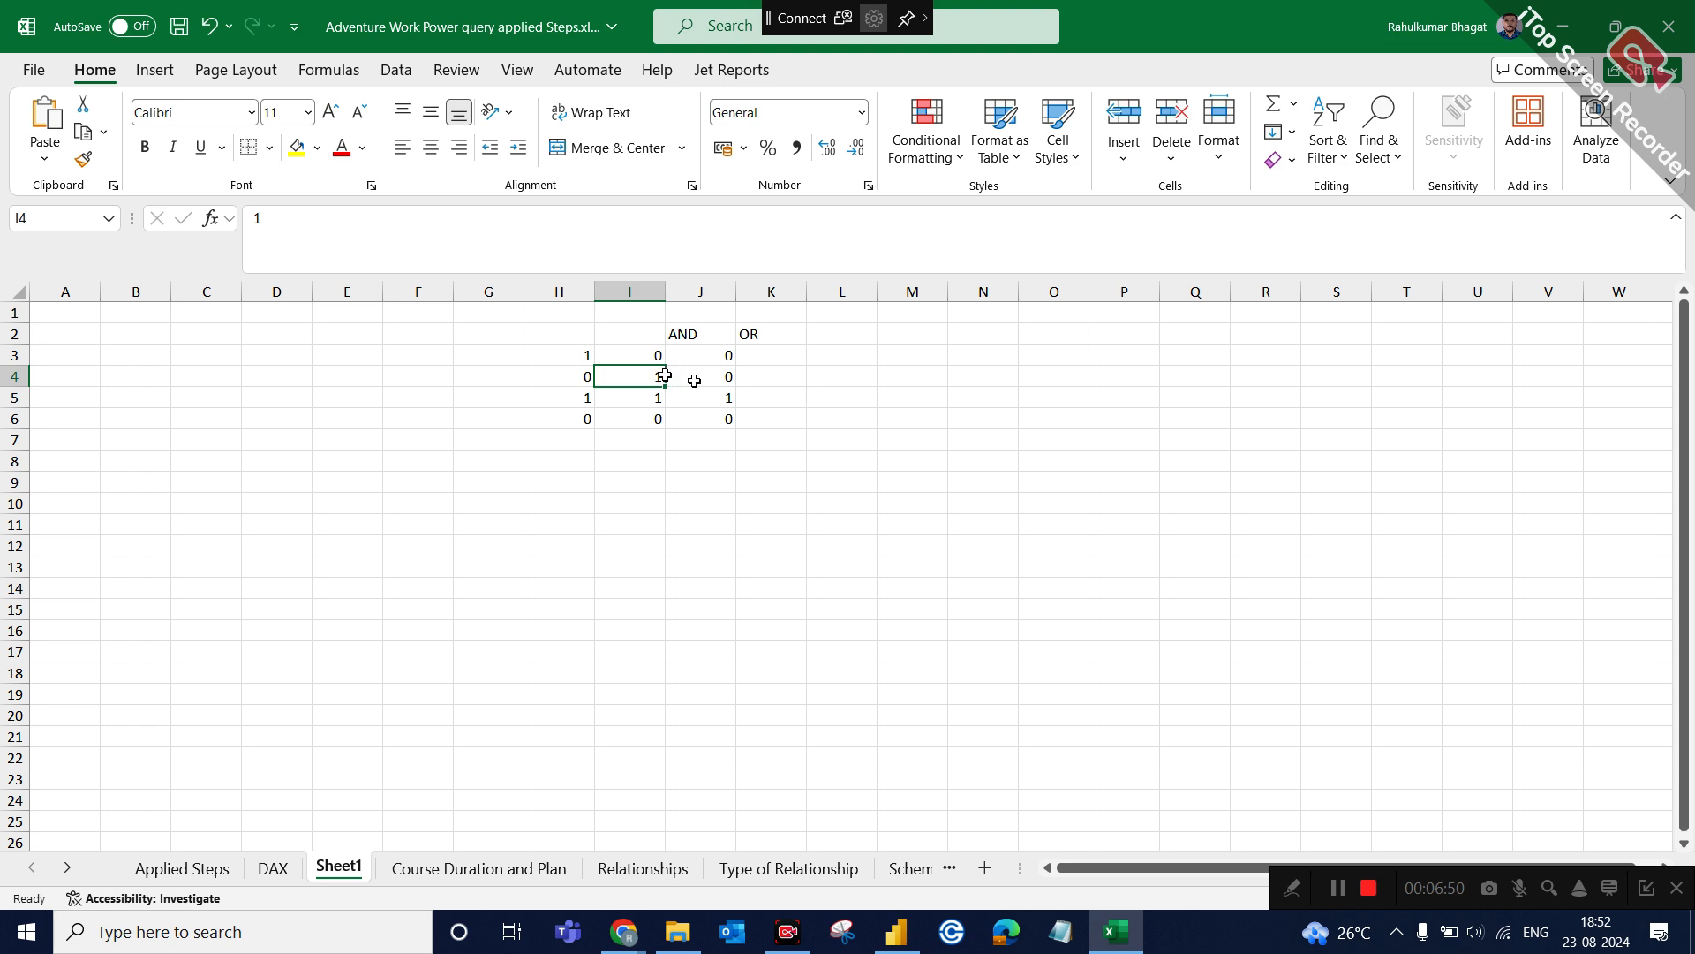
left_click(695, 381)
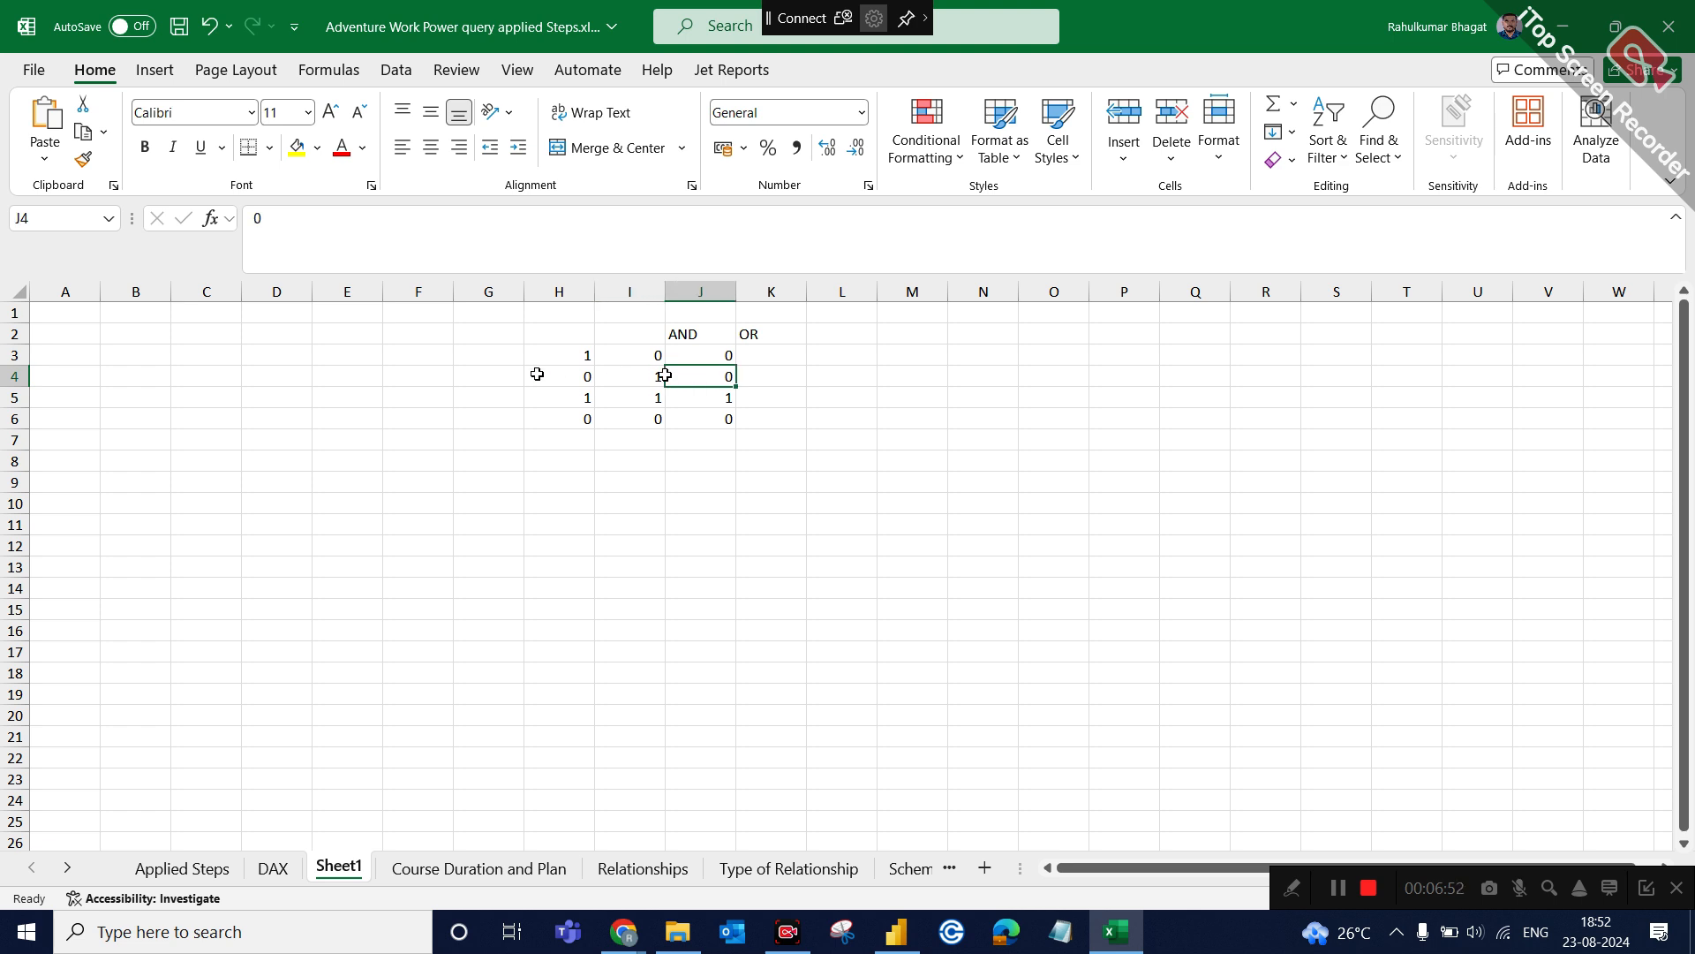
left_click(545, 399)
left_click(627, 405)
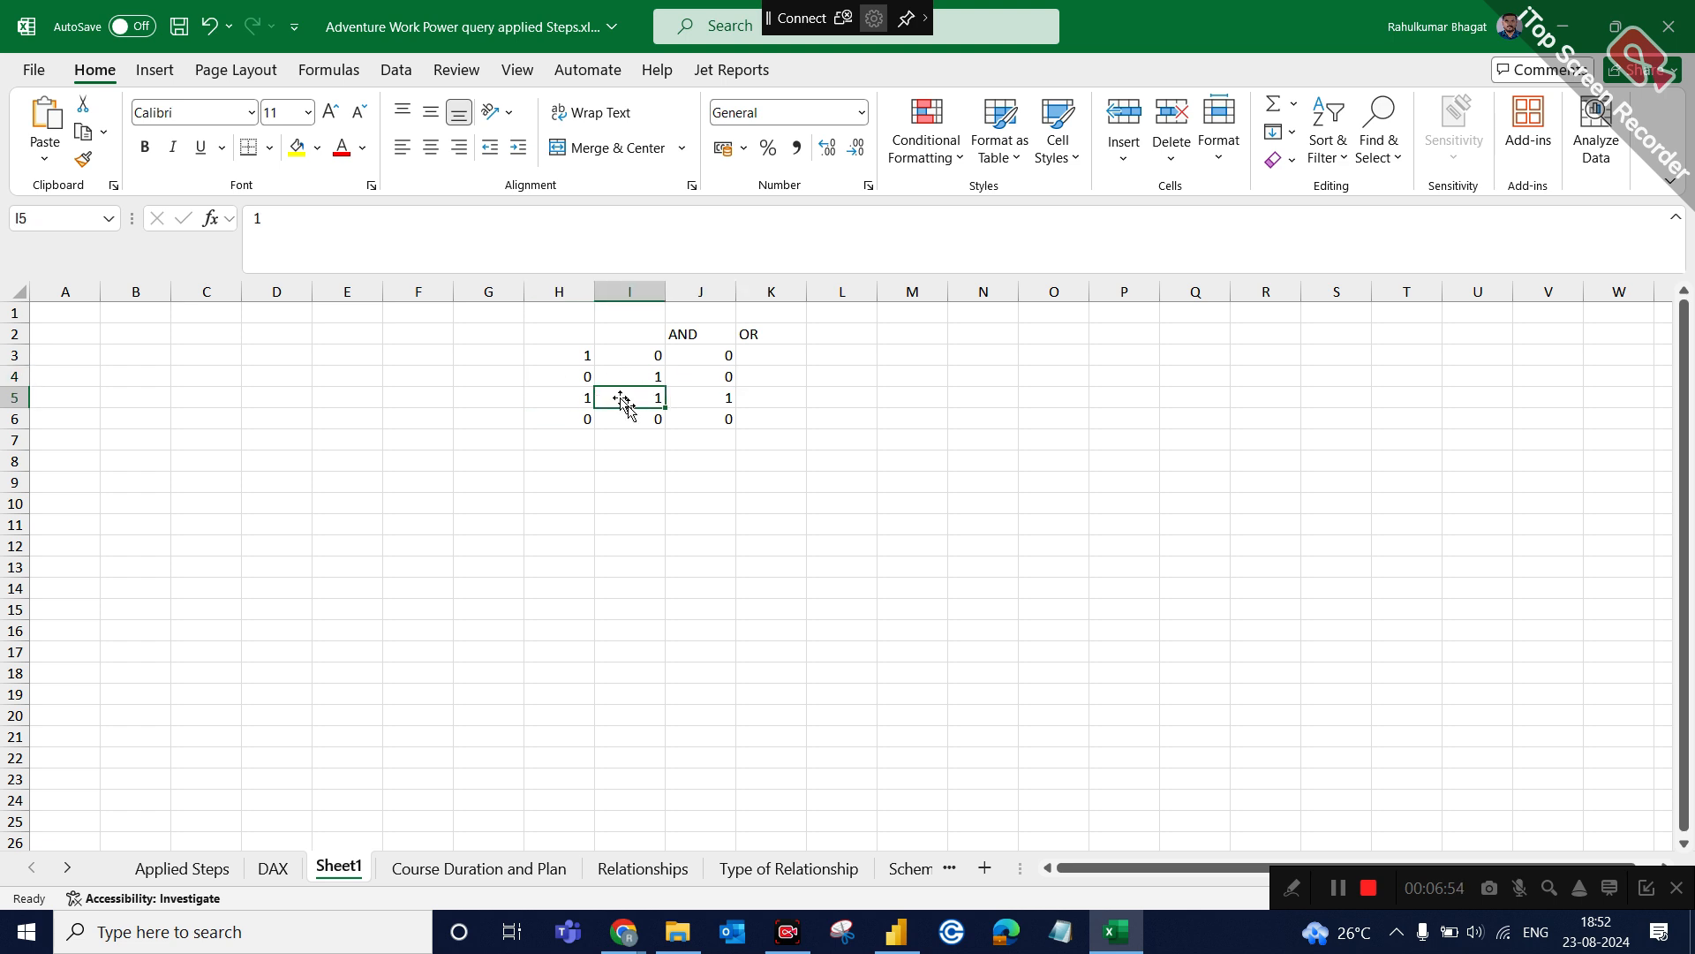
left_click(723, 400)
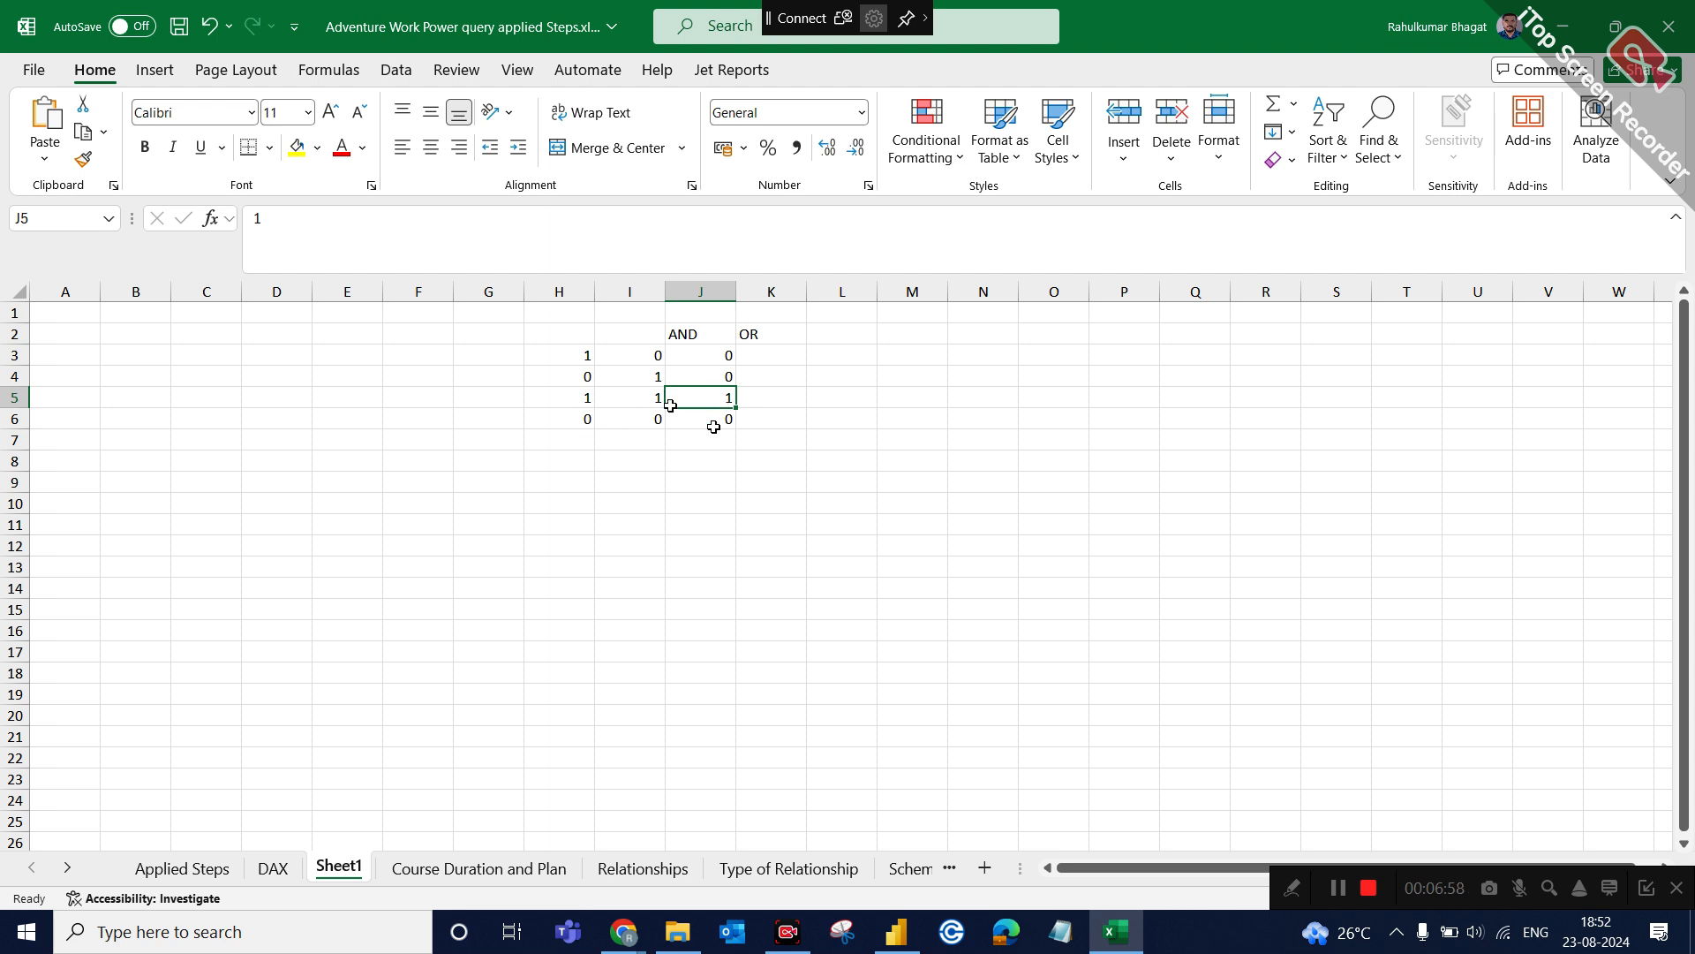
left_click(740, 420)
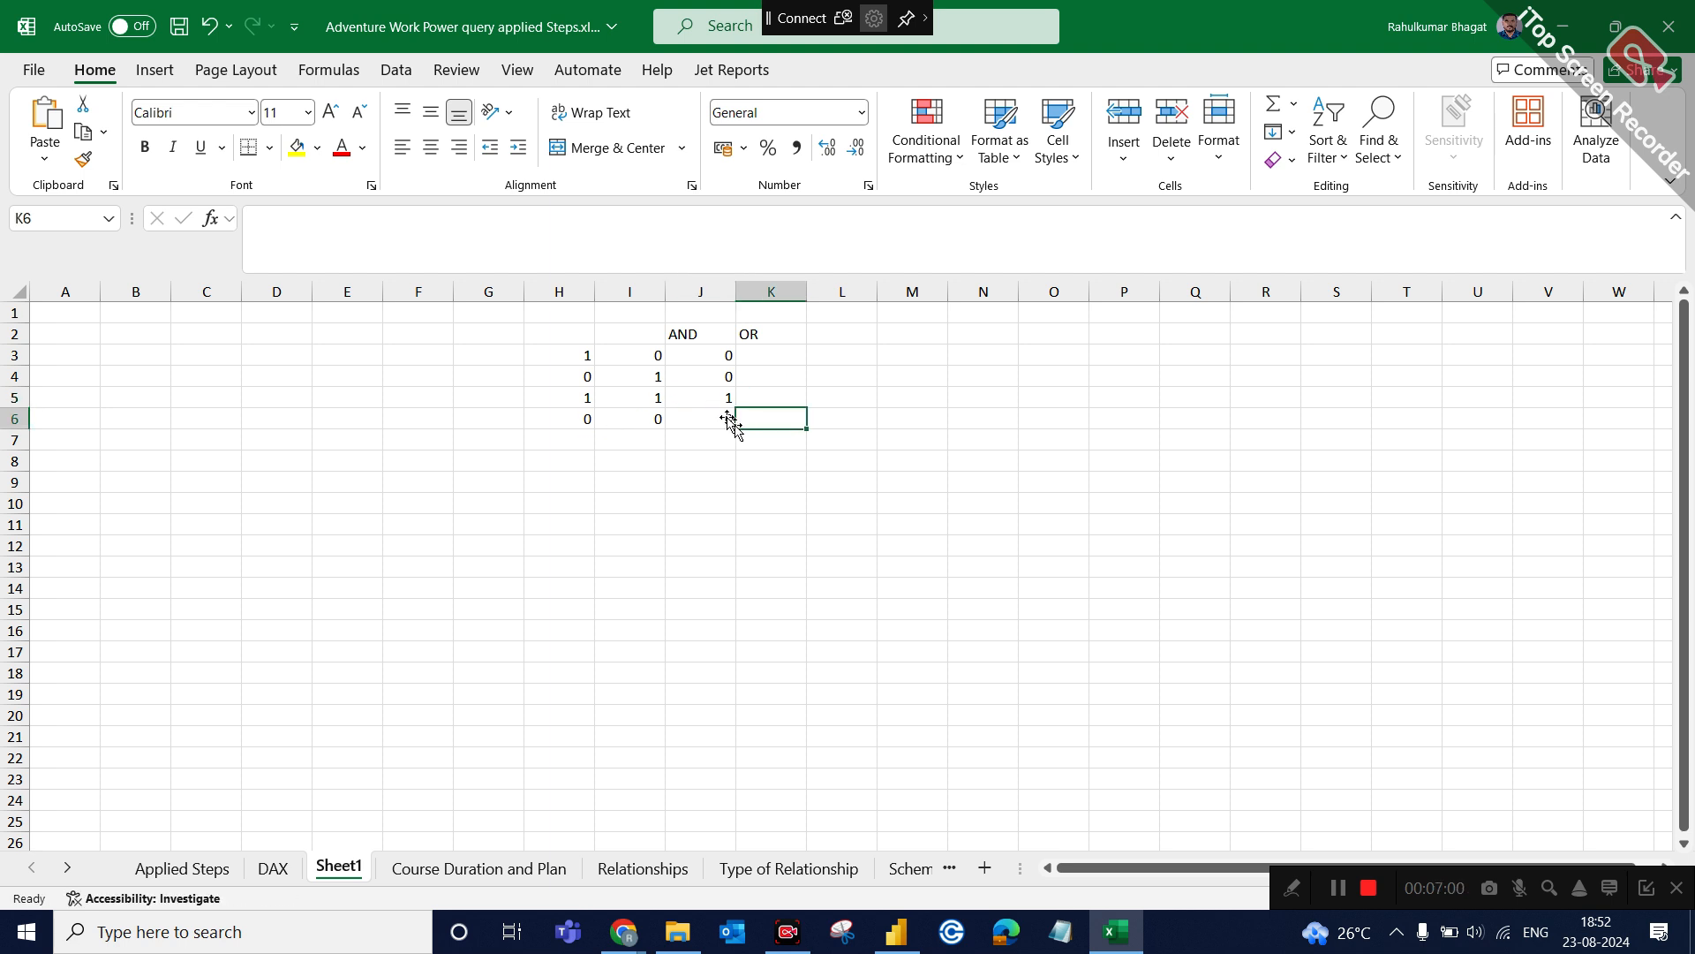
left_click(759, 357)
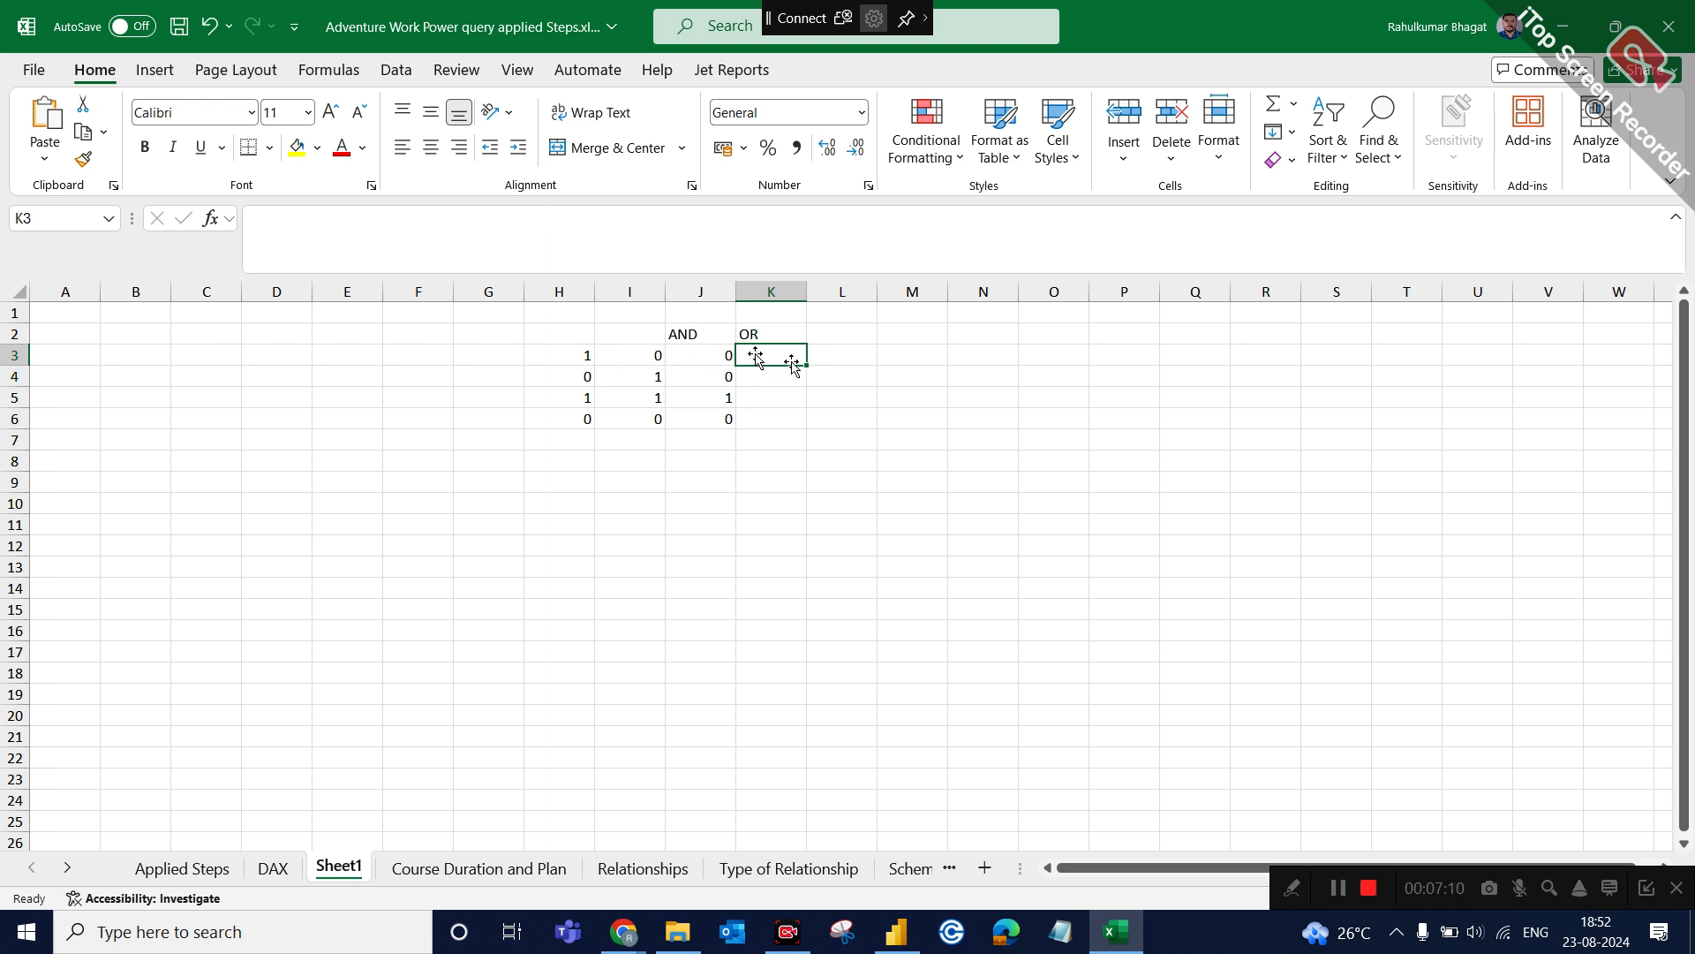
Enter the OR result 1 in K3 and K4 for the truth table's first two input rows.
type("1")
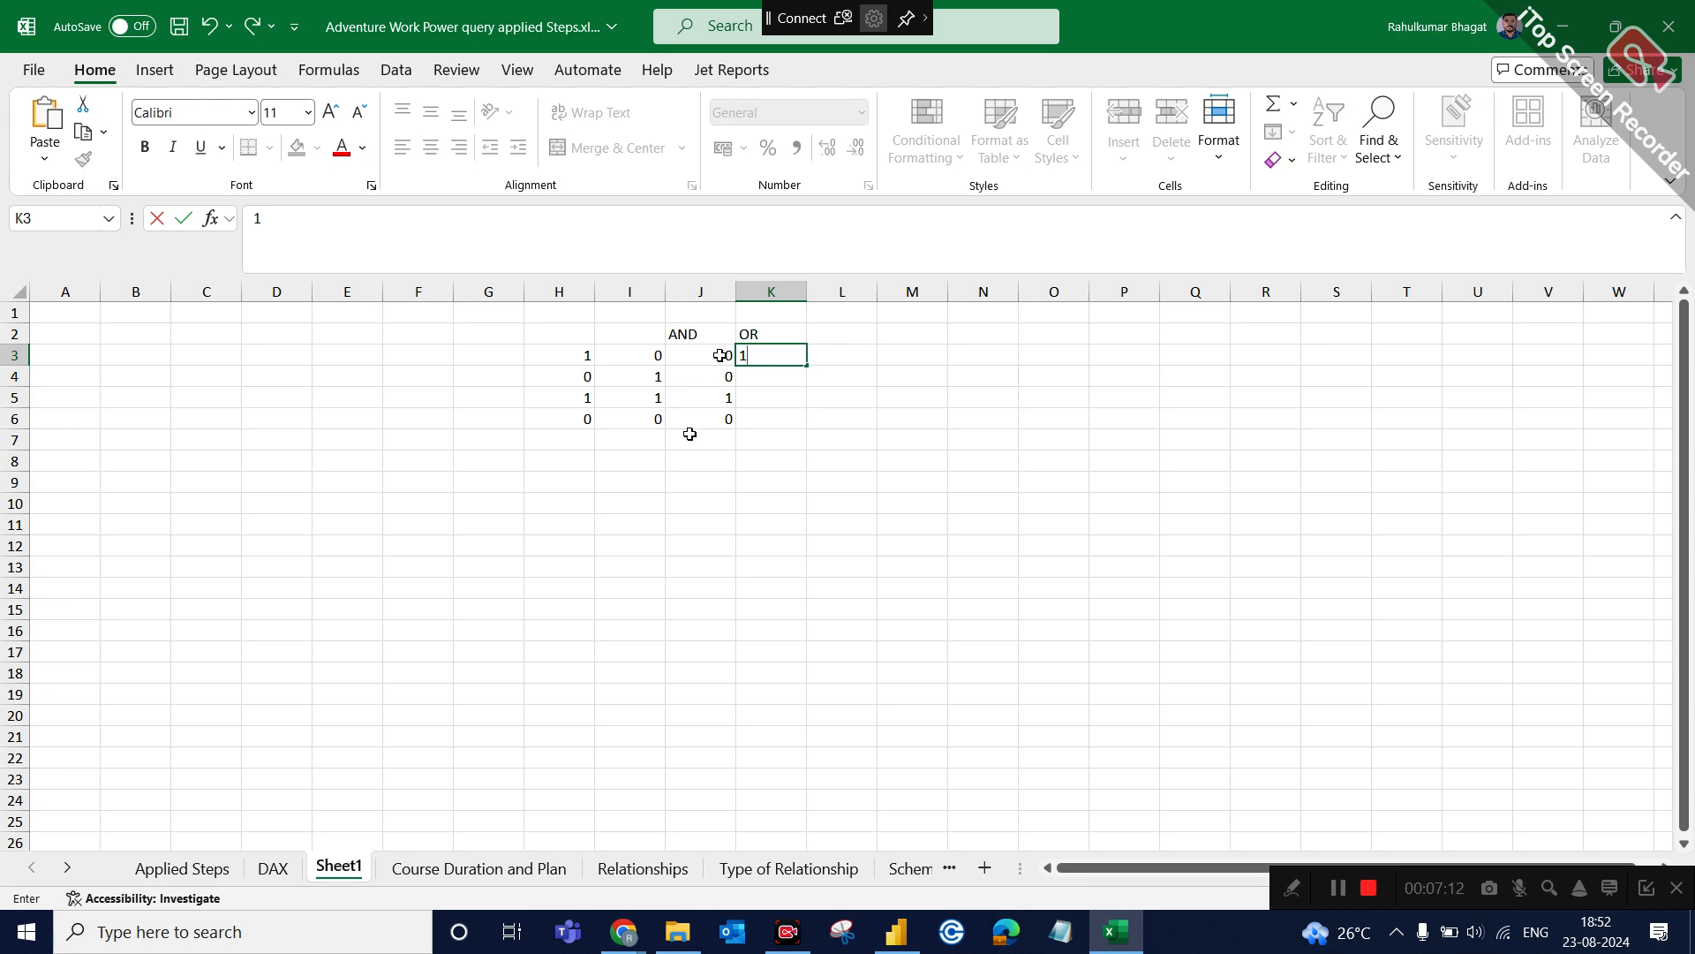
left_click(722, 515)
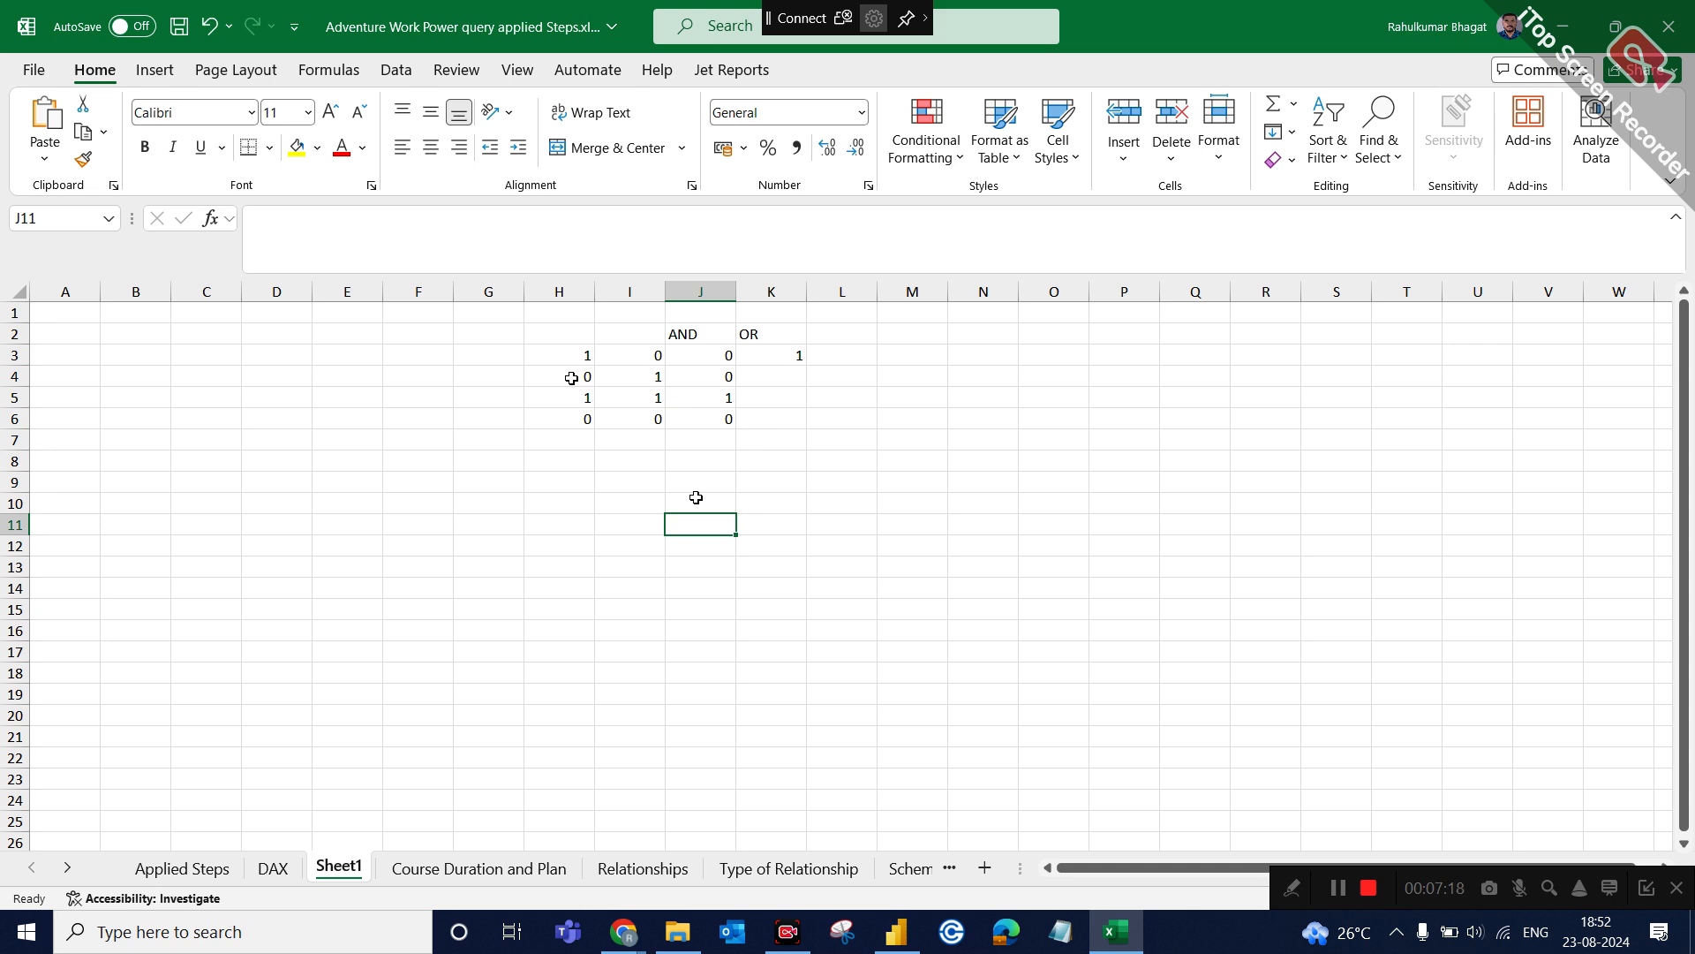
left_click(788, 357)
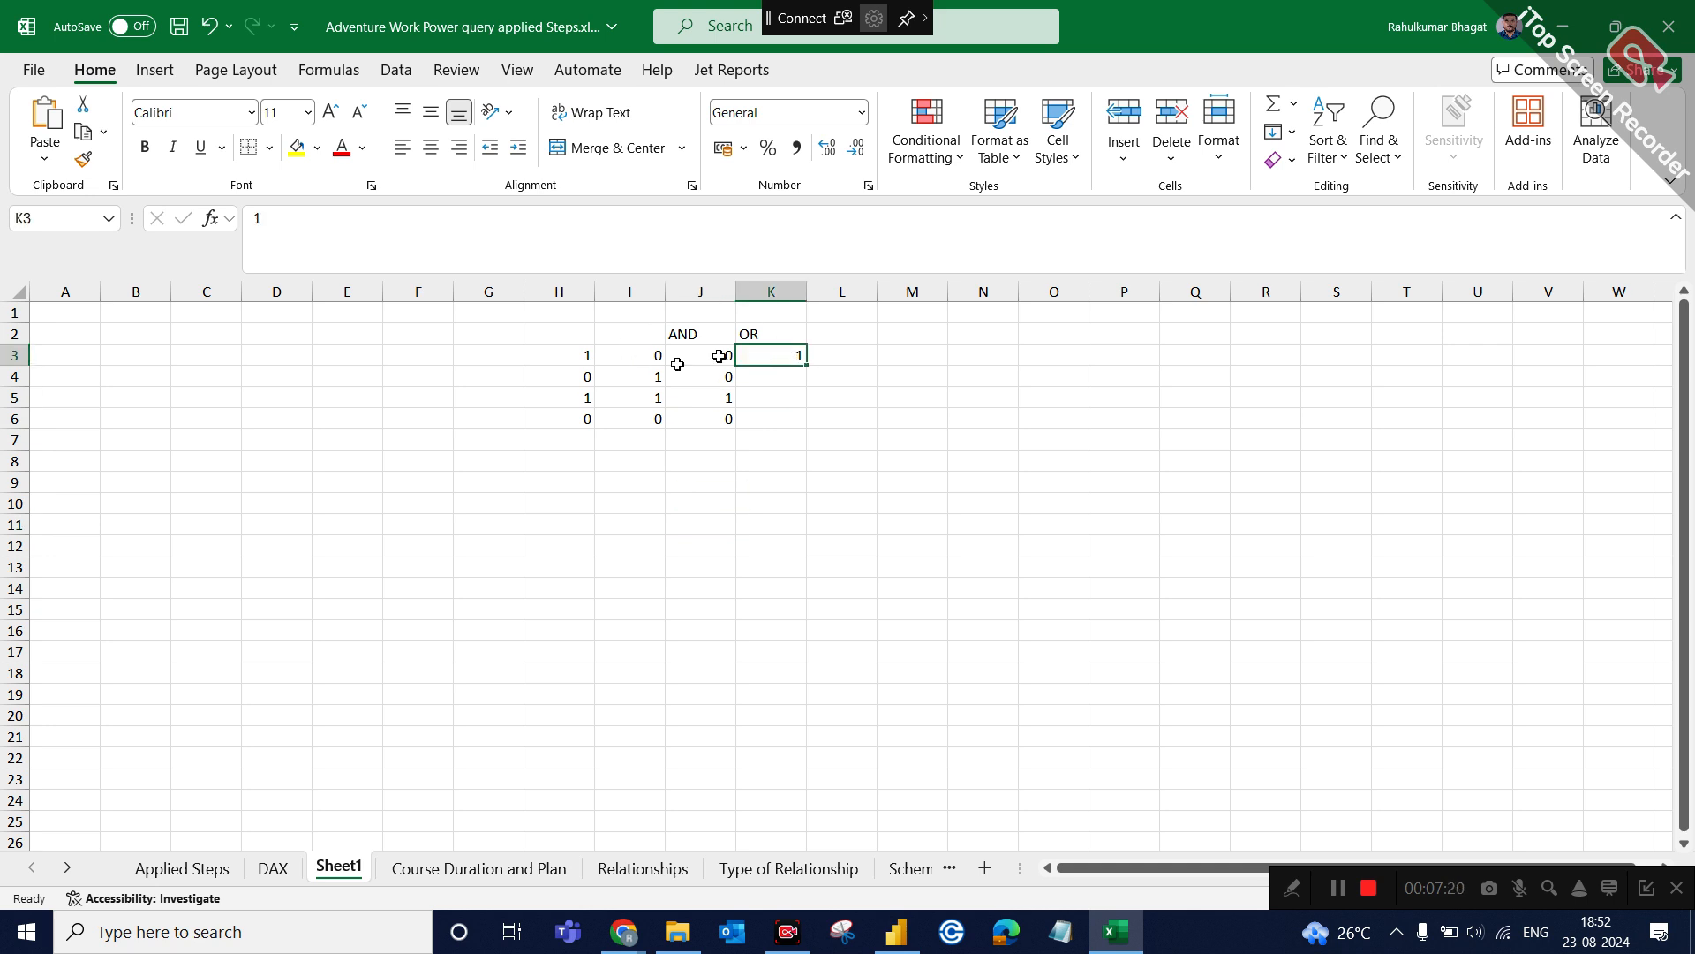
left_click(569, 380)
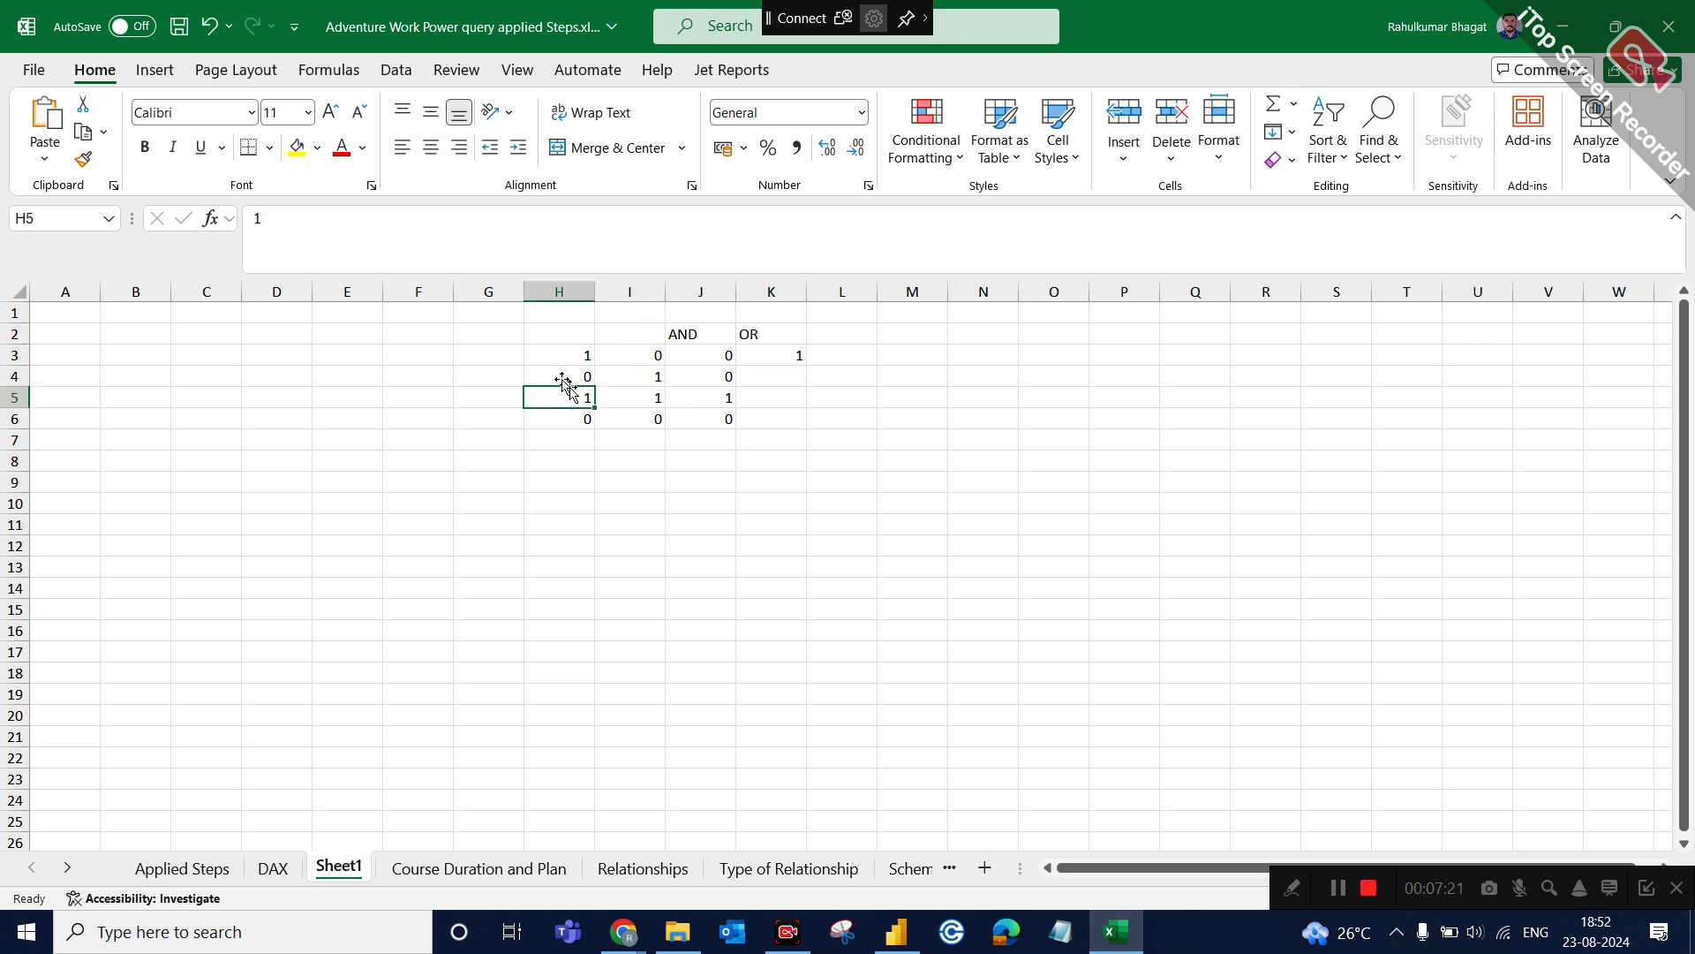
left_click(640, 379)
double_click(774, 376)
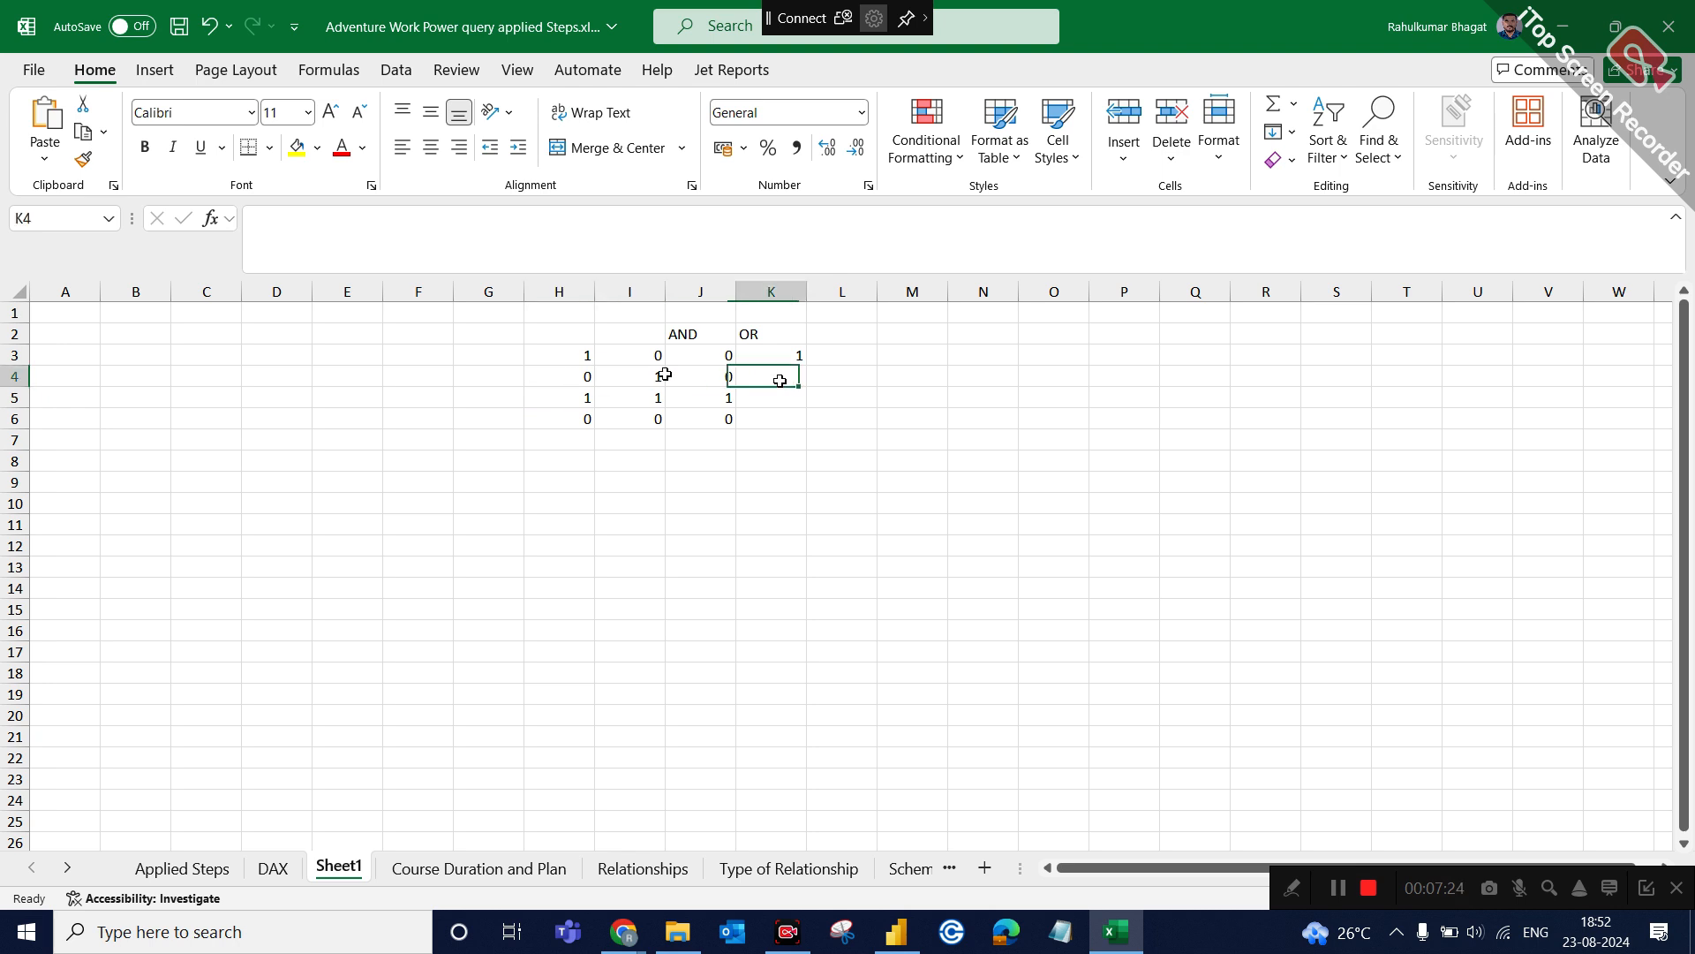
type("1")
left_click(780, 422)
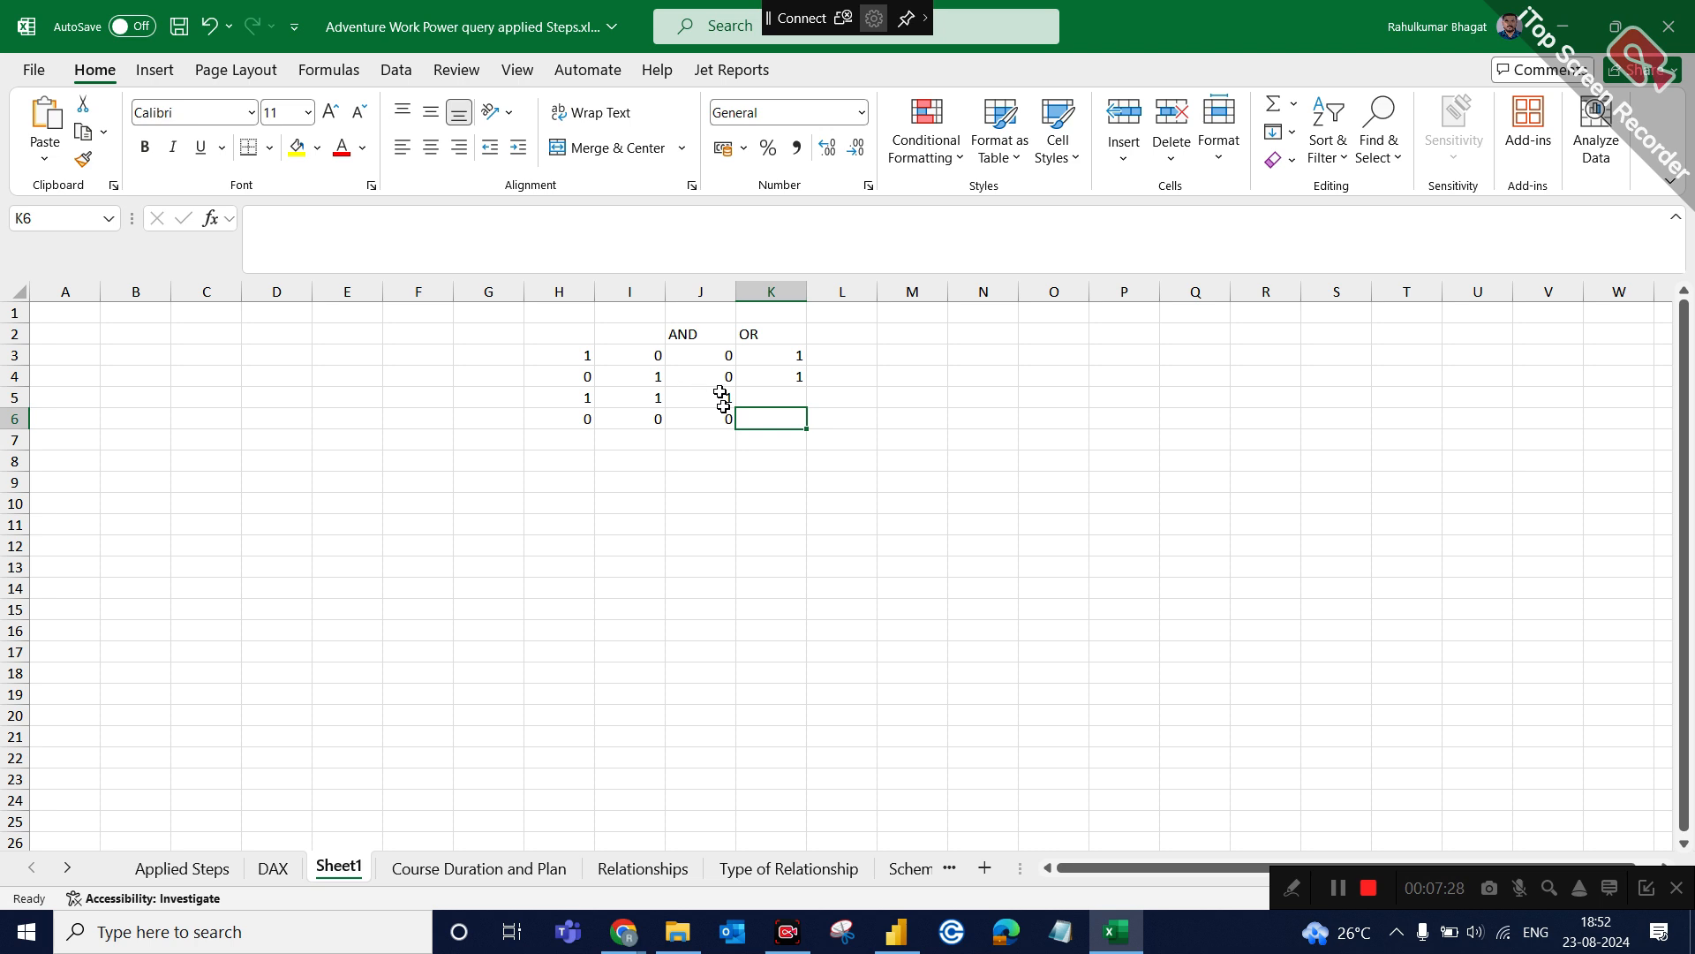
Complete the OR column with 1 in K5 and 0 in K6.
left_click(764, 394)
type("1")
left_click(788, 438)
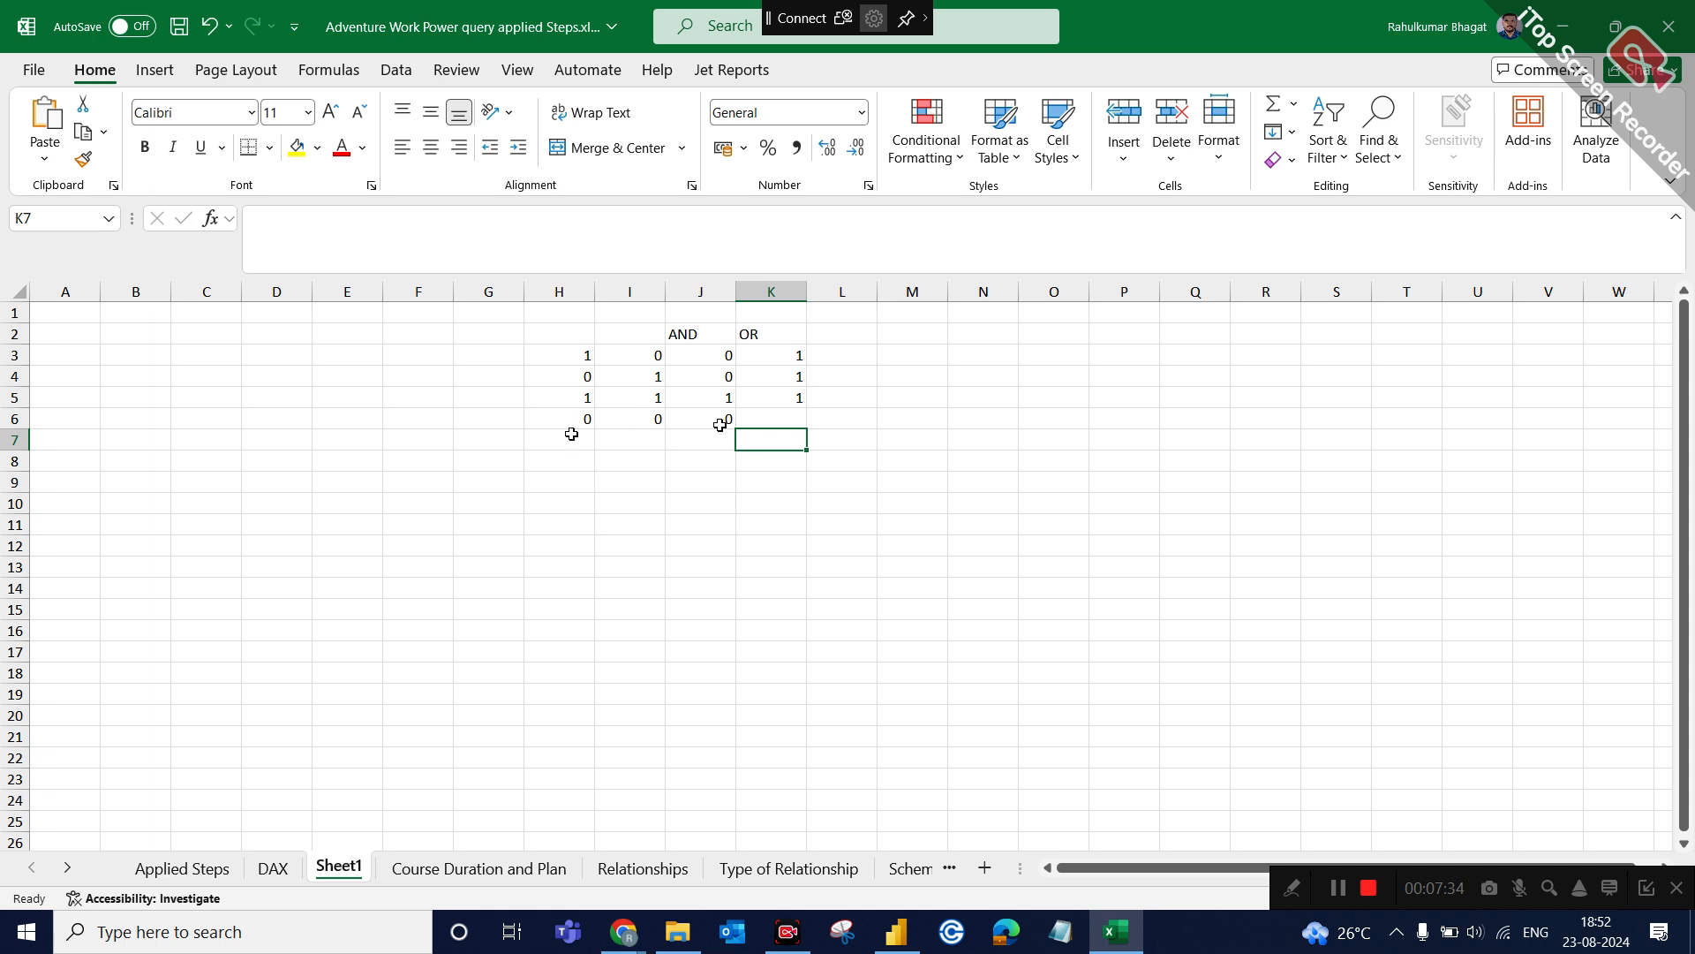
double_click(771, 416)
type("0")
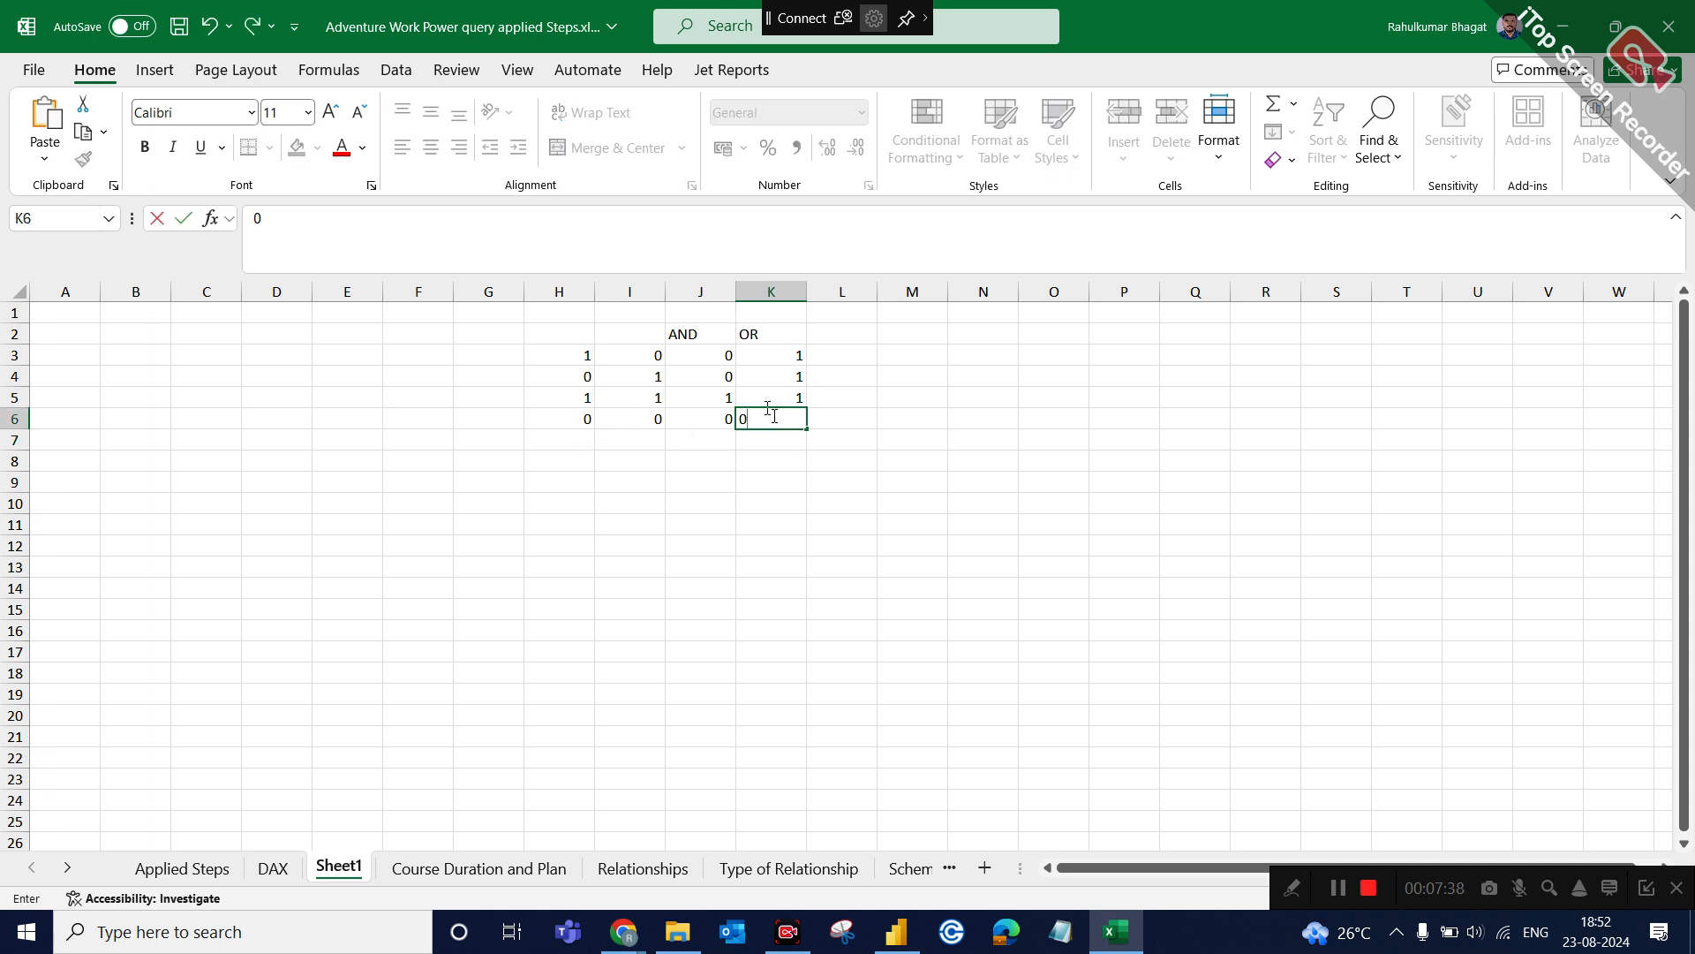
left_click(971, 432)
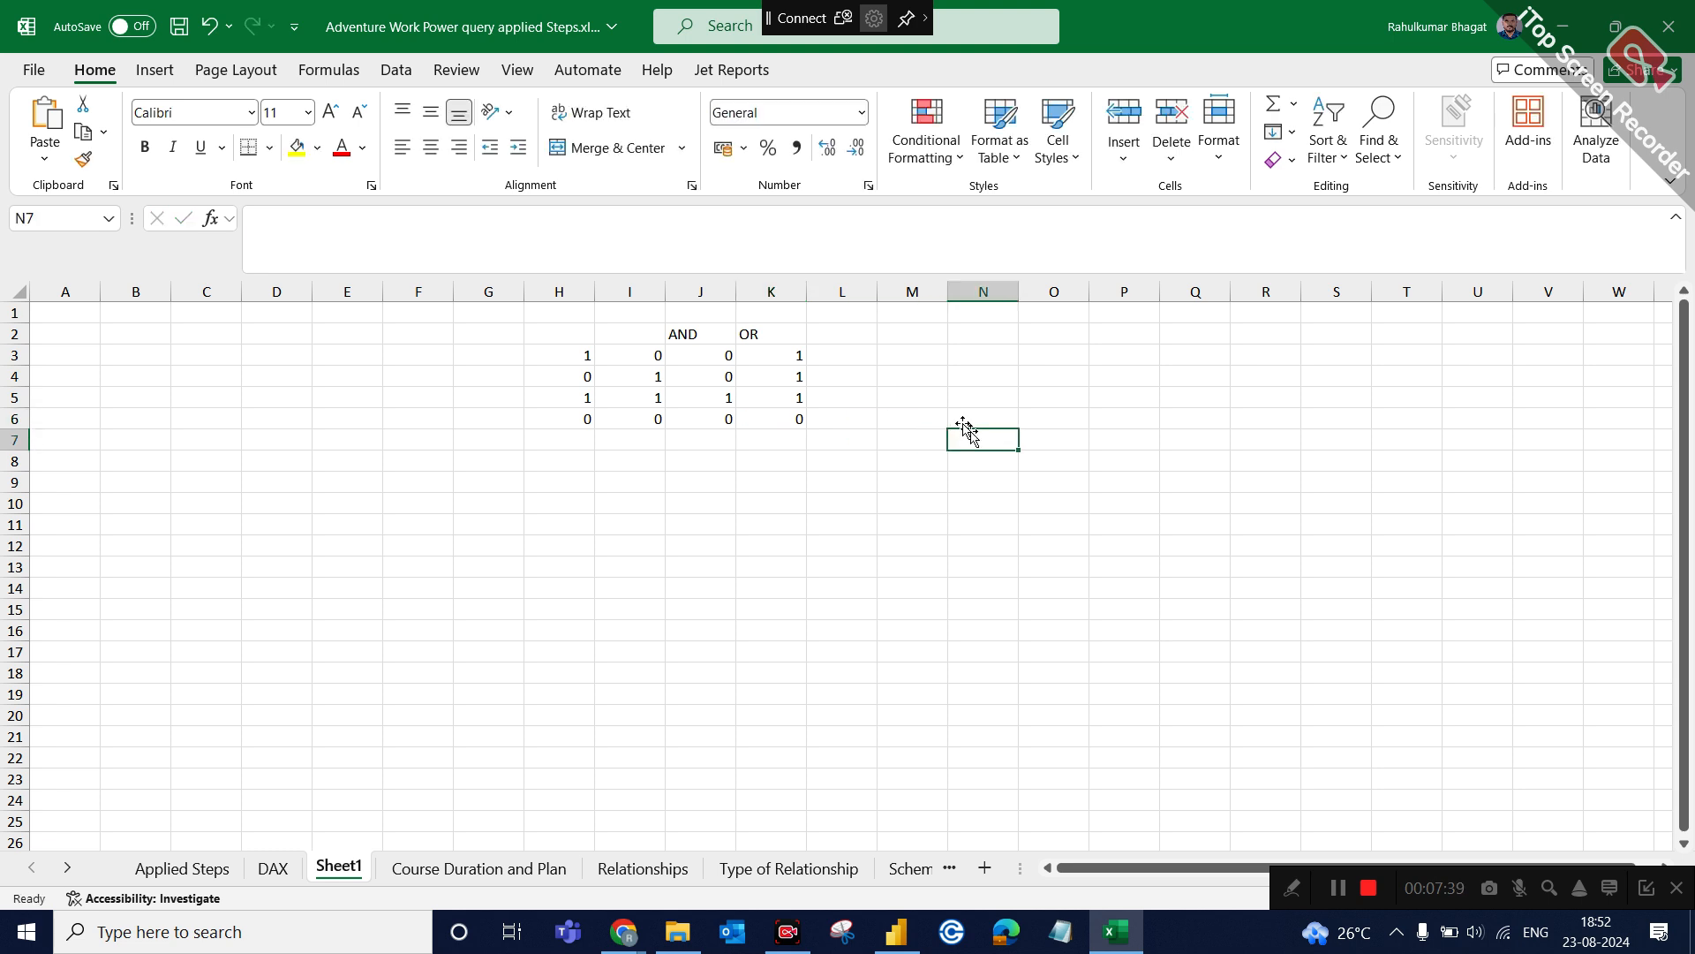
Examine the input pairs in rows 5 and 6 against their OR results in column K.
left_click(581, 397)
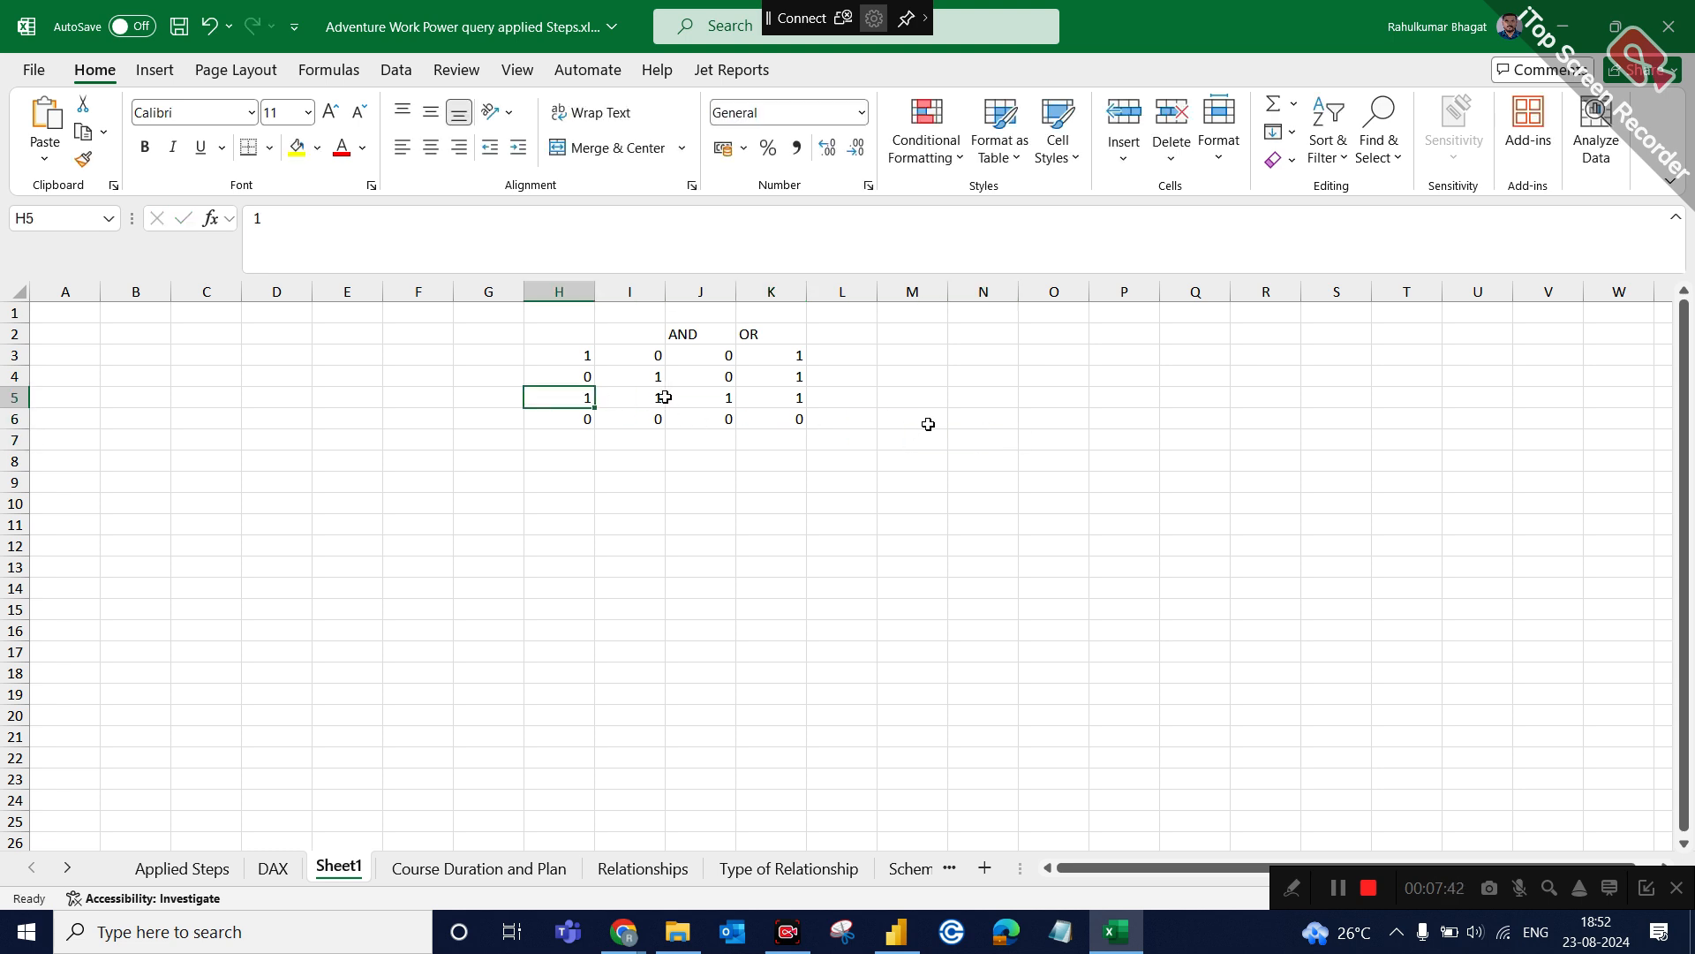
left_click(798, 402)
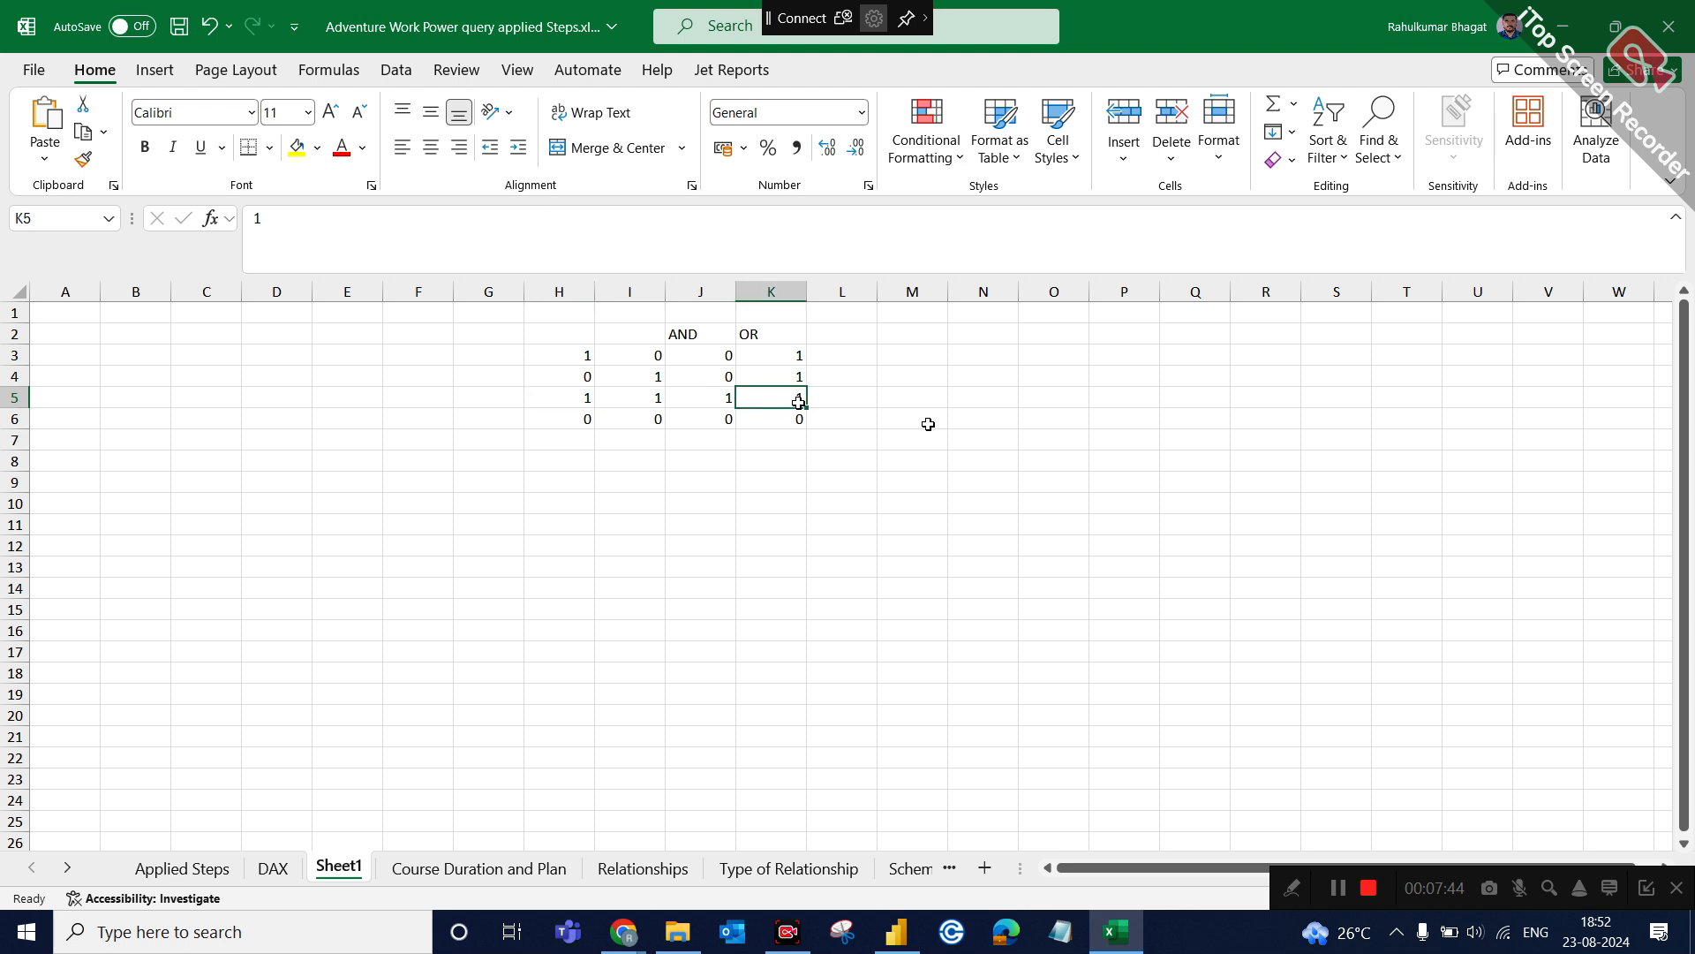
left_click(583, 404)
left_click(634, 403)
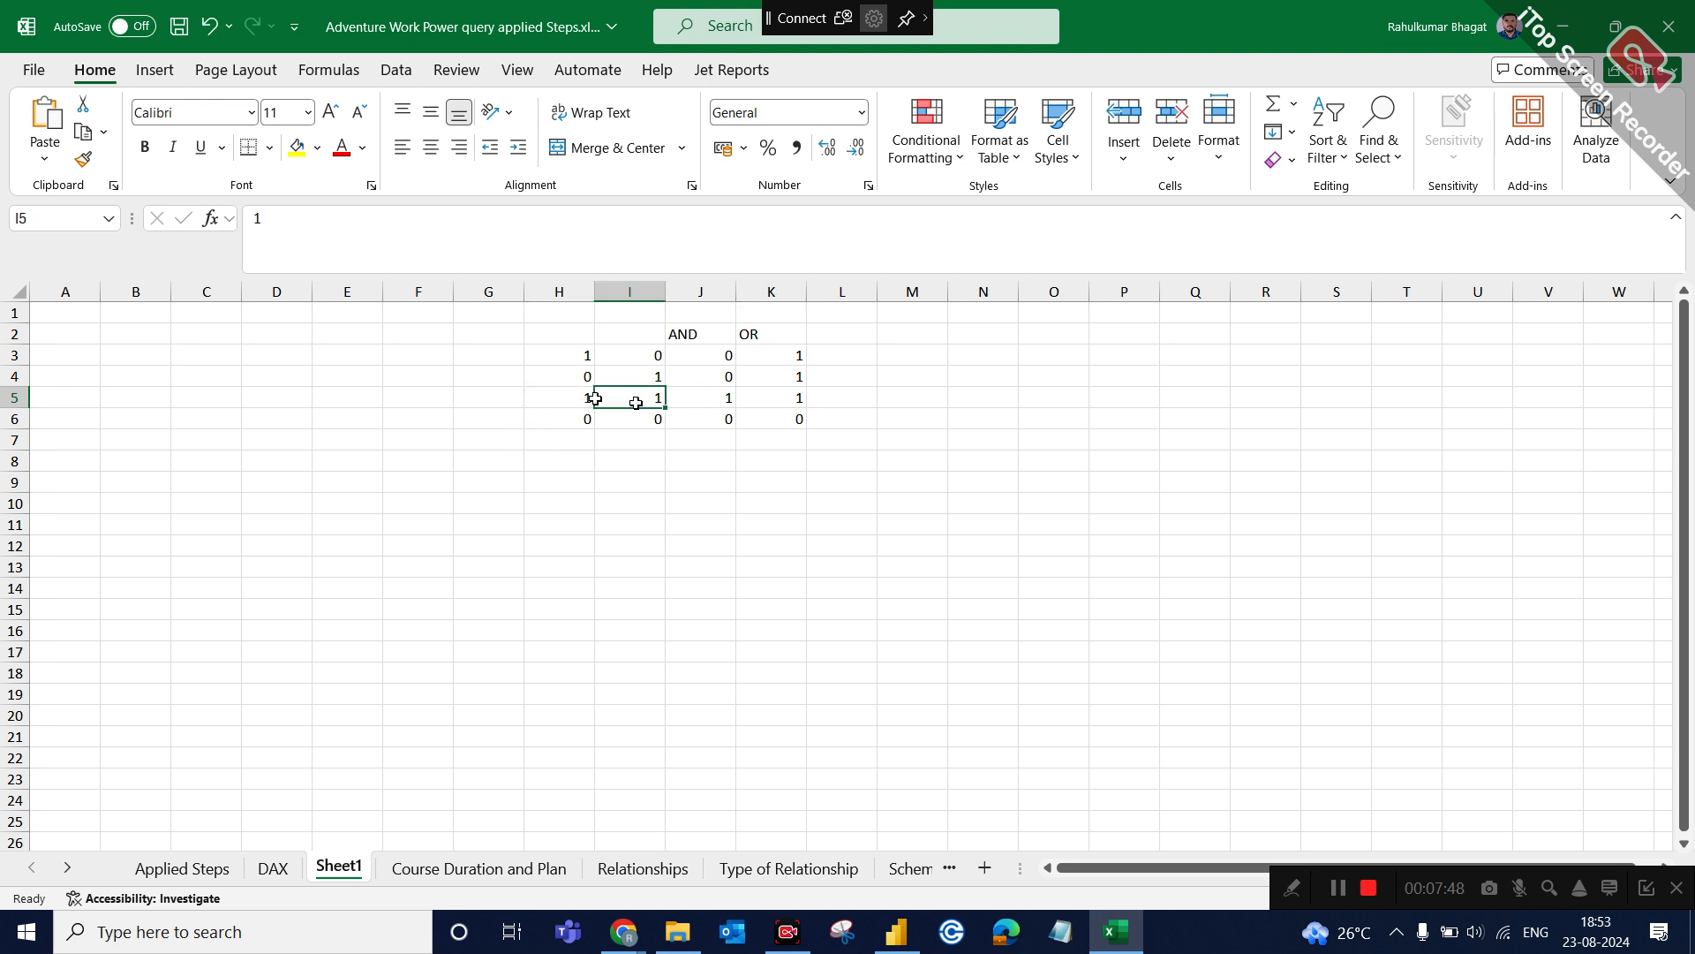
left_click(764, 399)
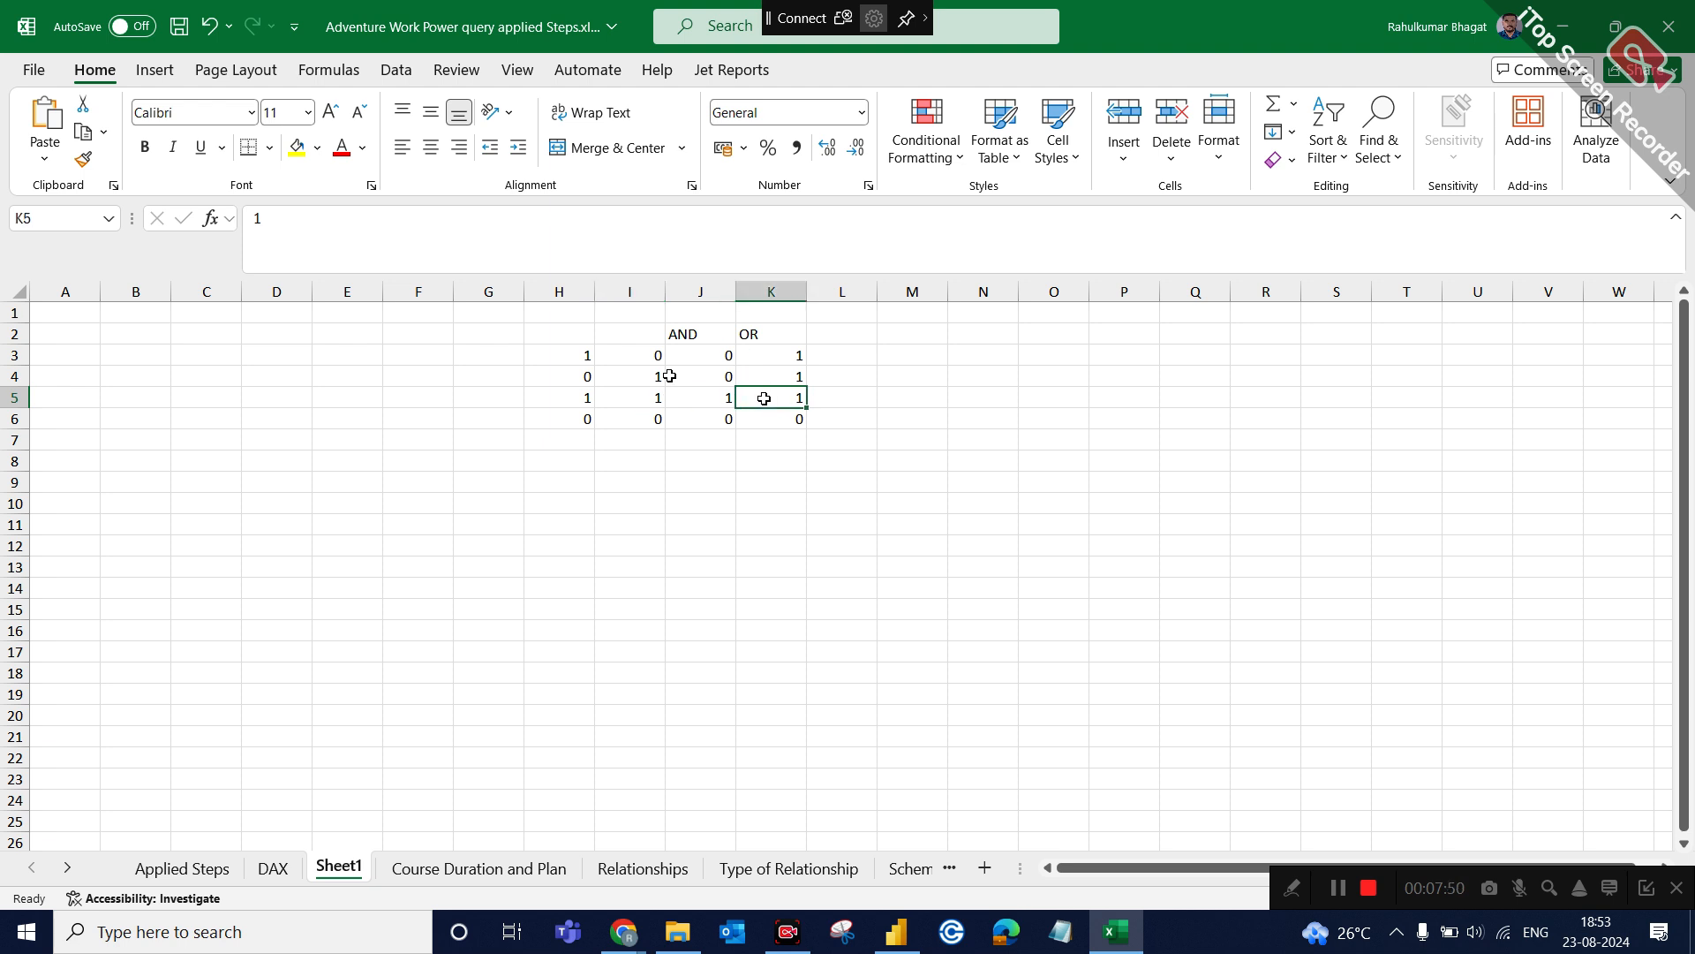
left_click(552, 420)
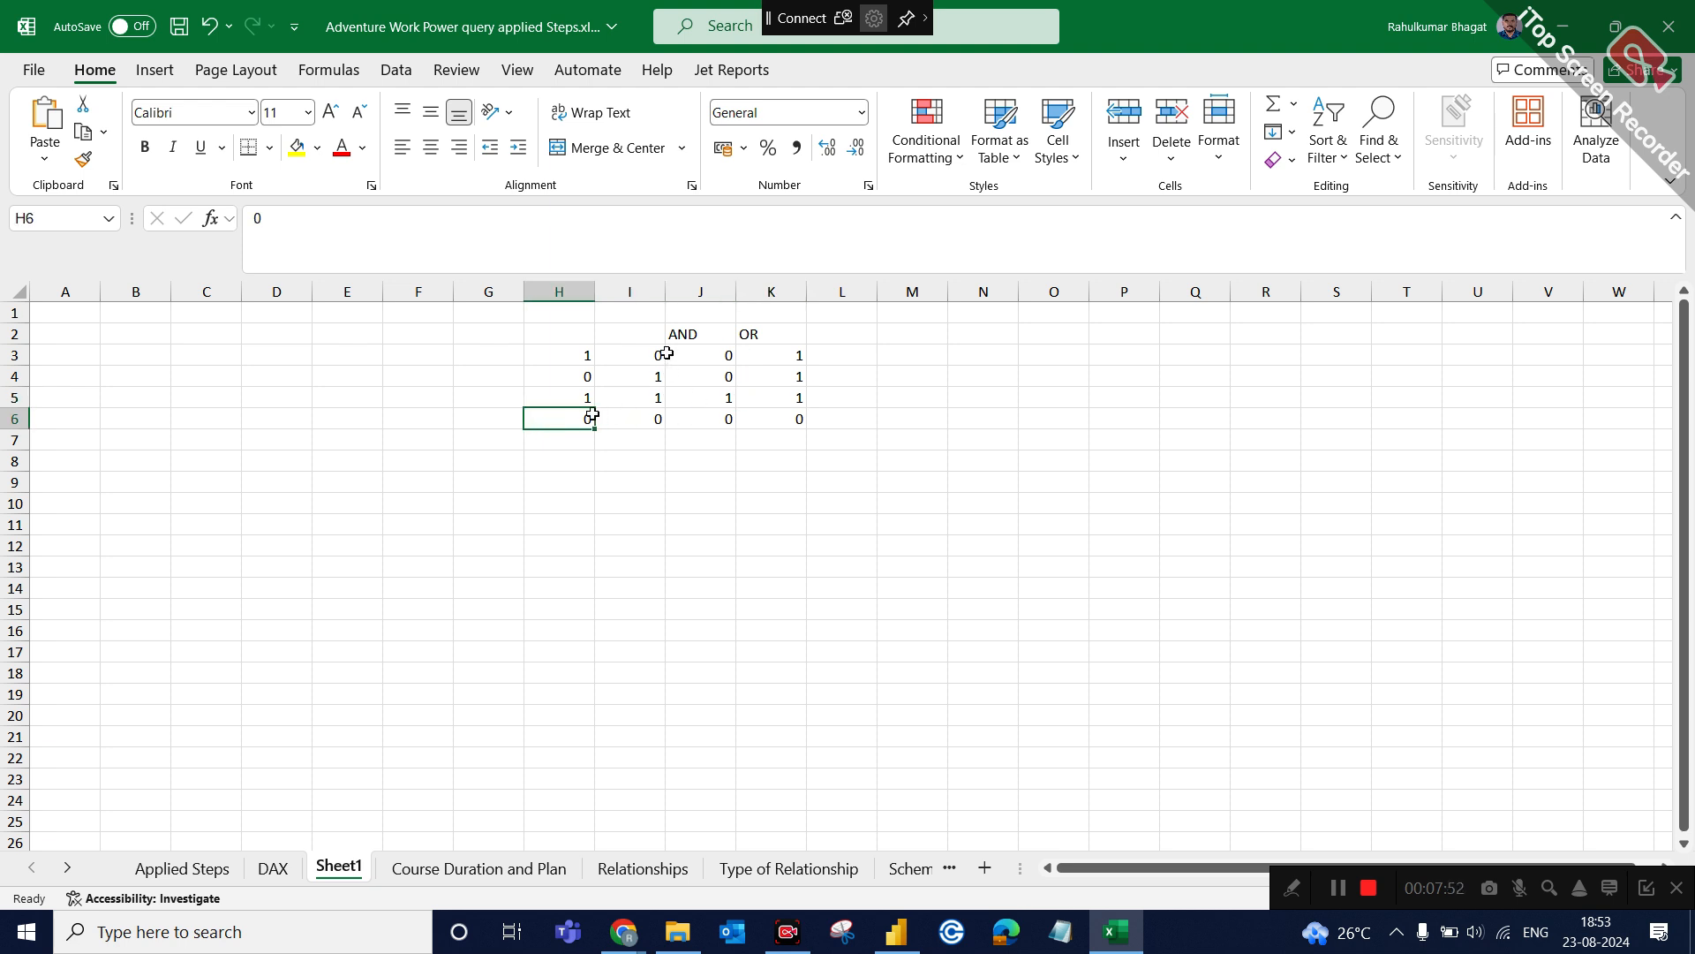
left_click(800, 417)
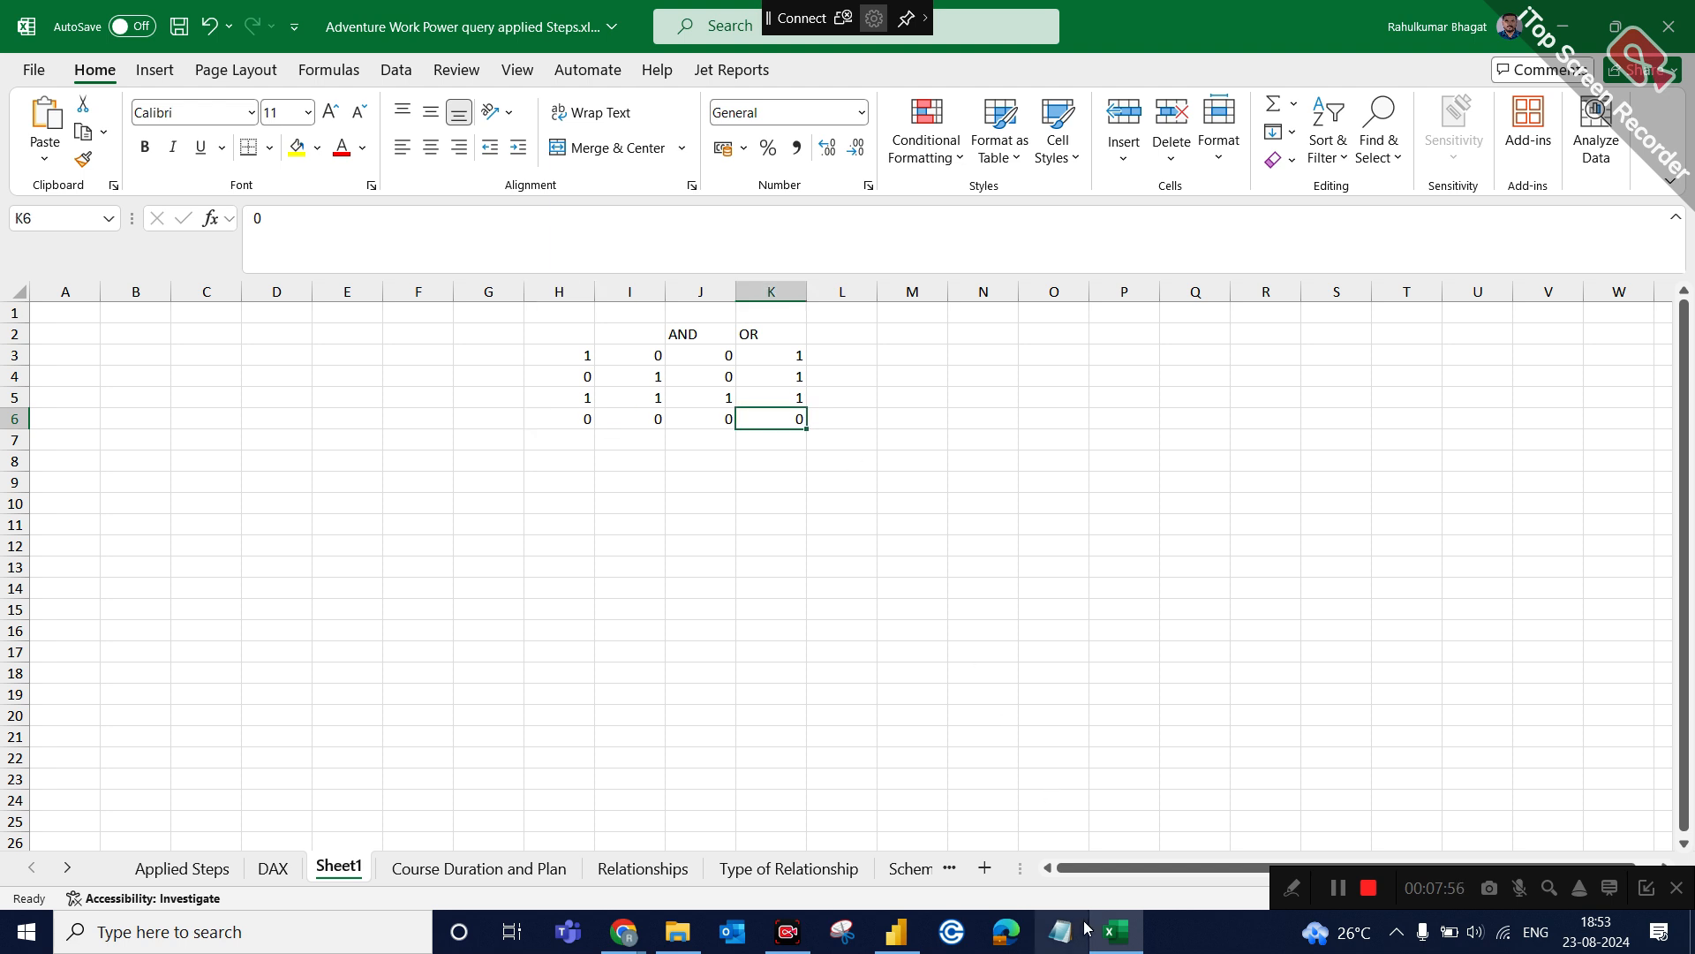
Switch to Power BI and nest an AND function inside the IF of the Calendar table's flag column formula.
left_click(896, 931)
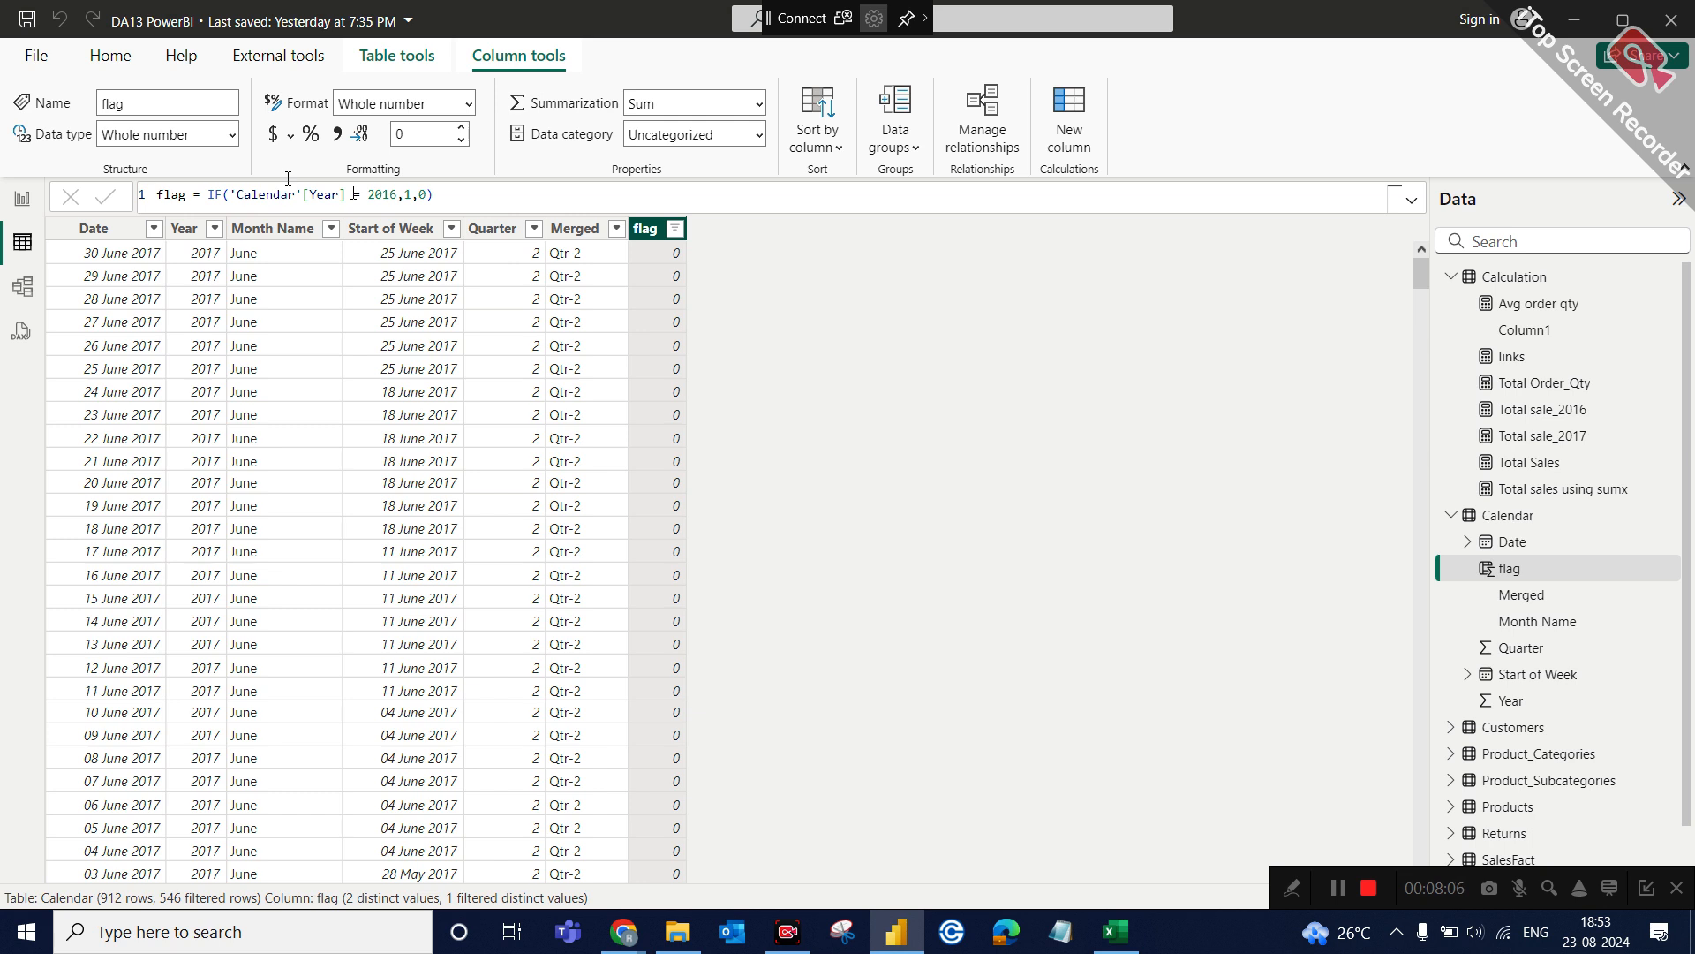
left_click(227, 196)
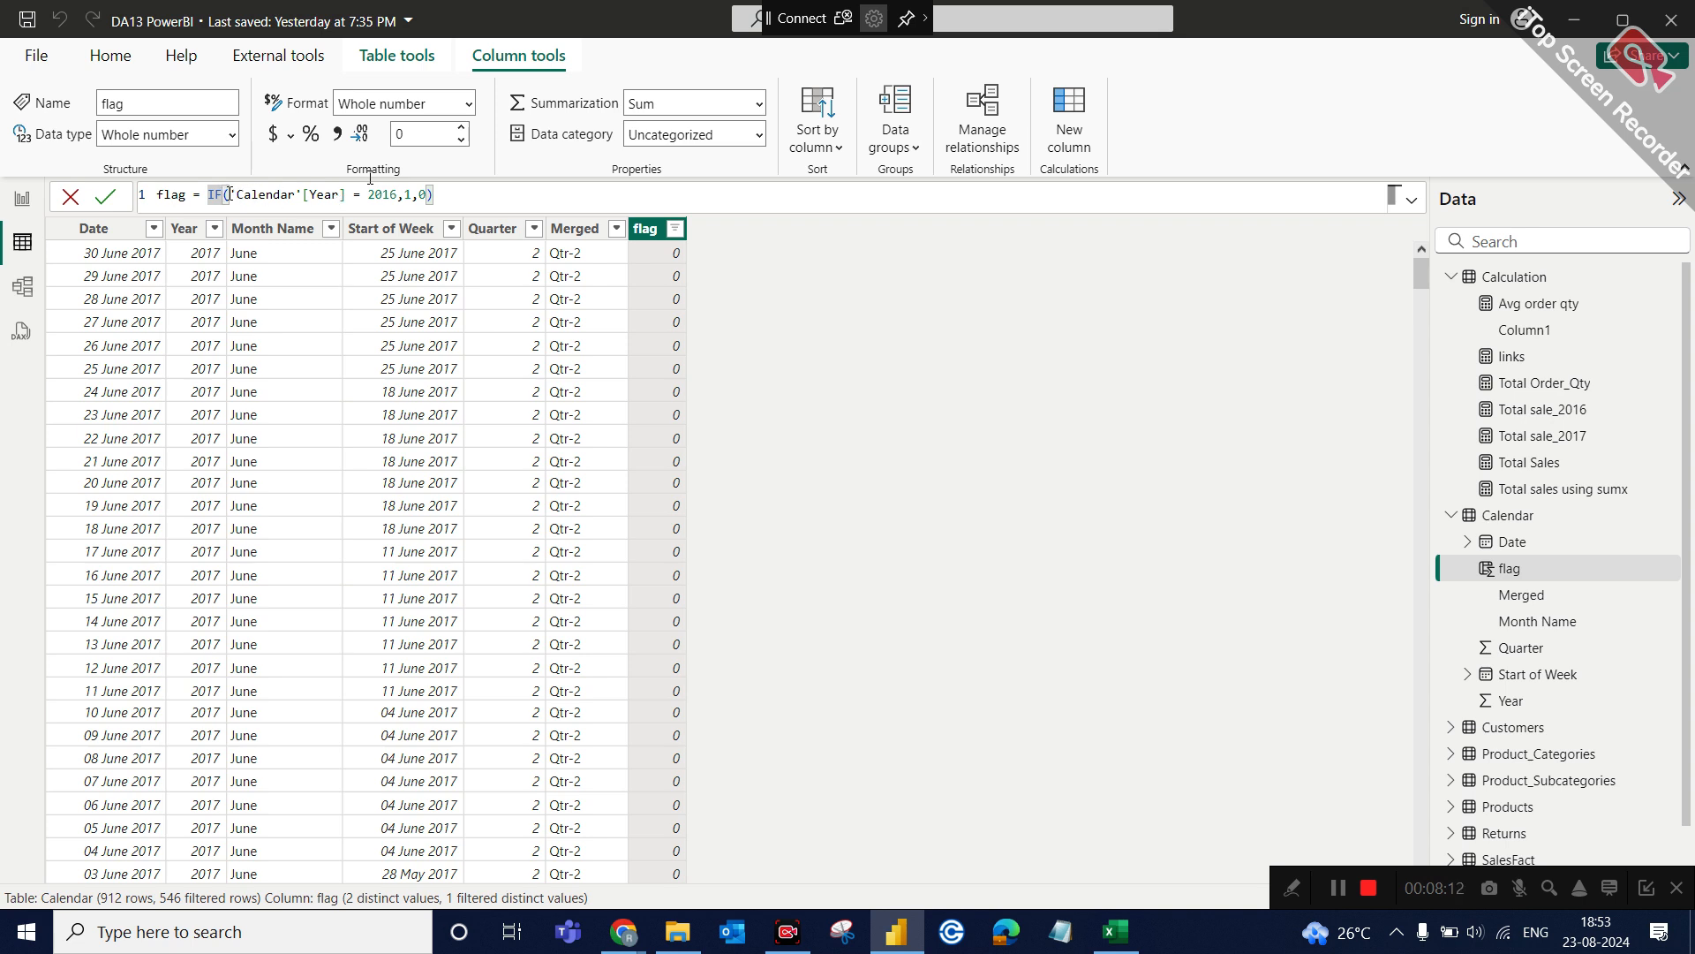
type("and")
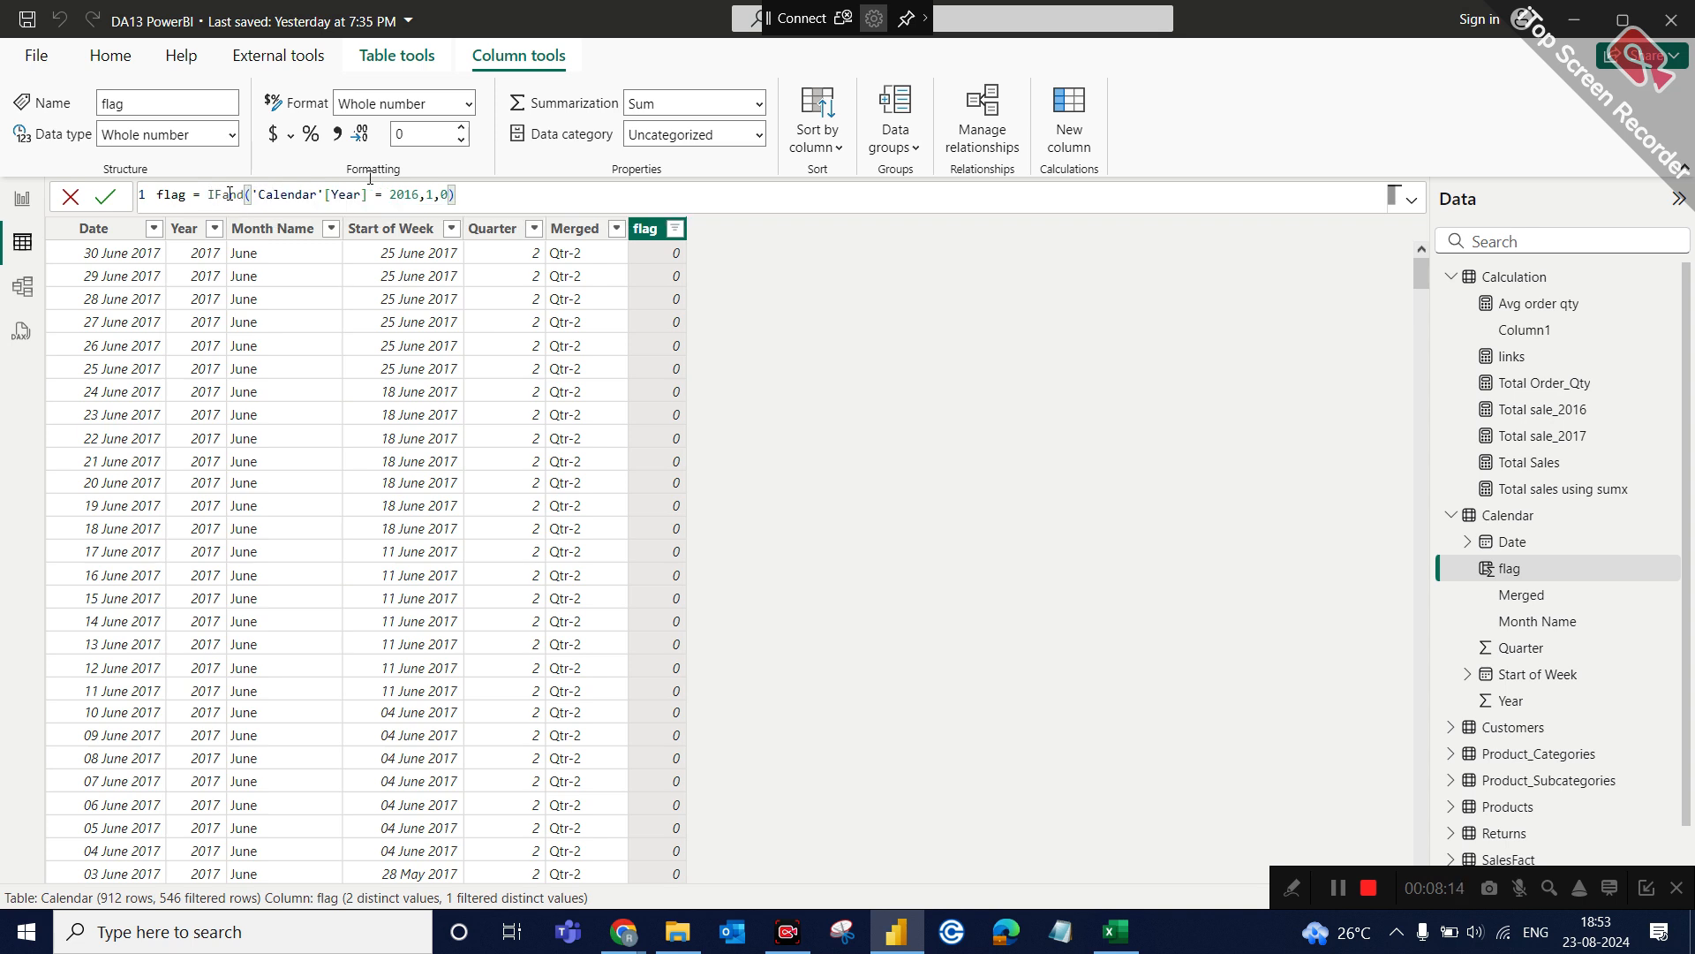
left_click(223, 193)
type("(")
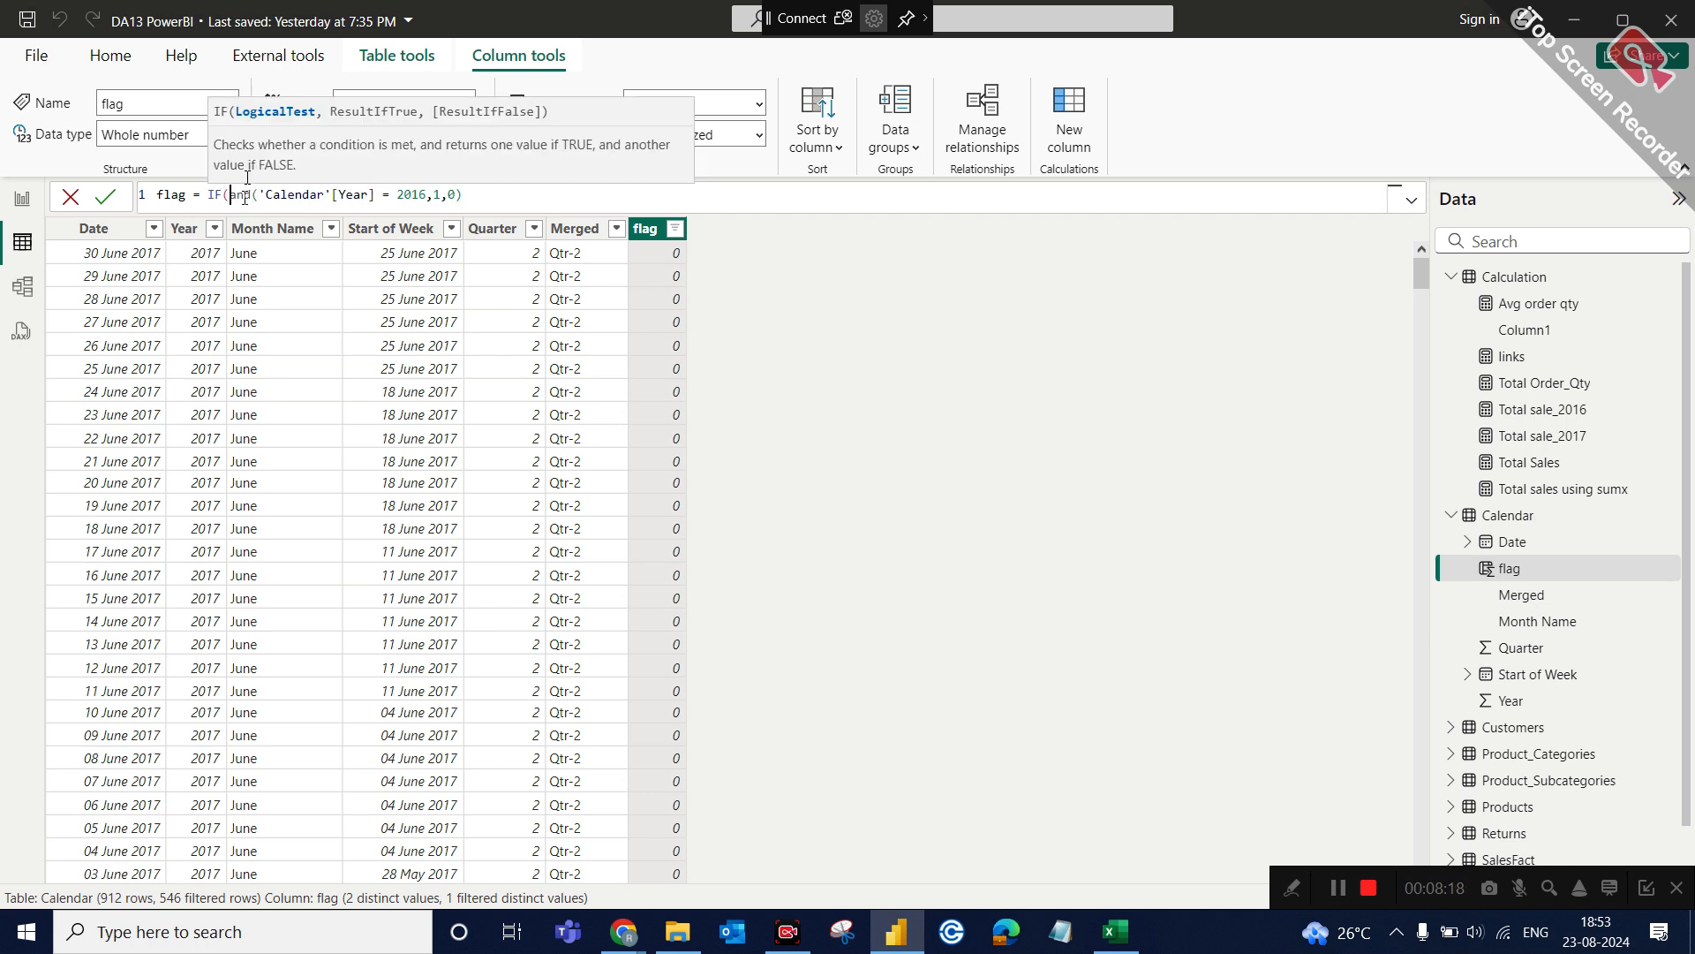
Remove the 1 and 0 result arguments after the 2016 condition, leaving a comma for the AND function's second condition.
left_click(428, 193)
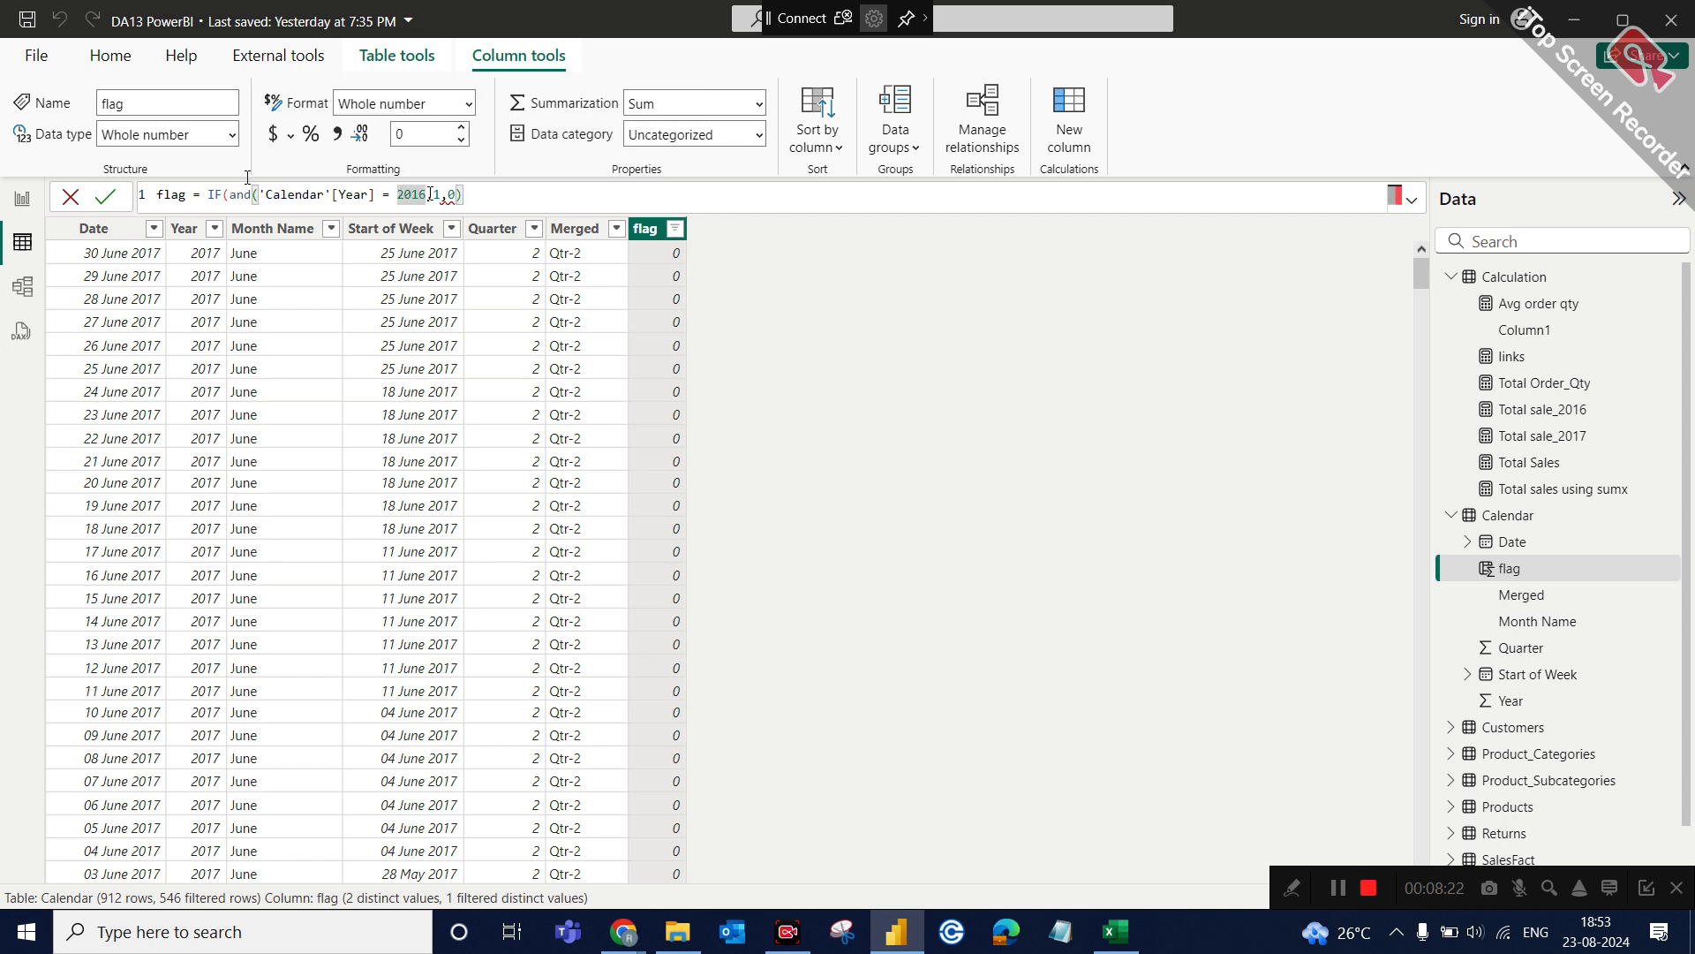
type(",")
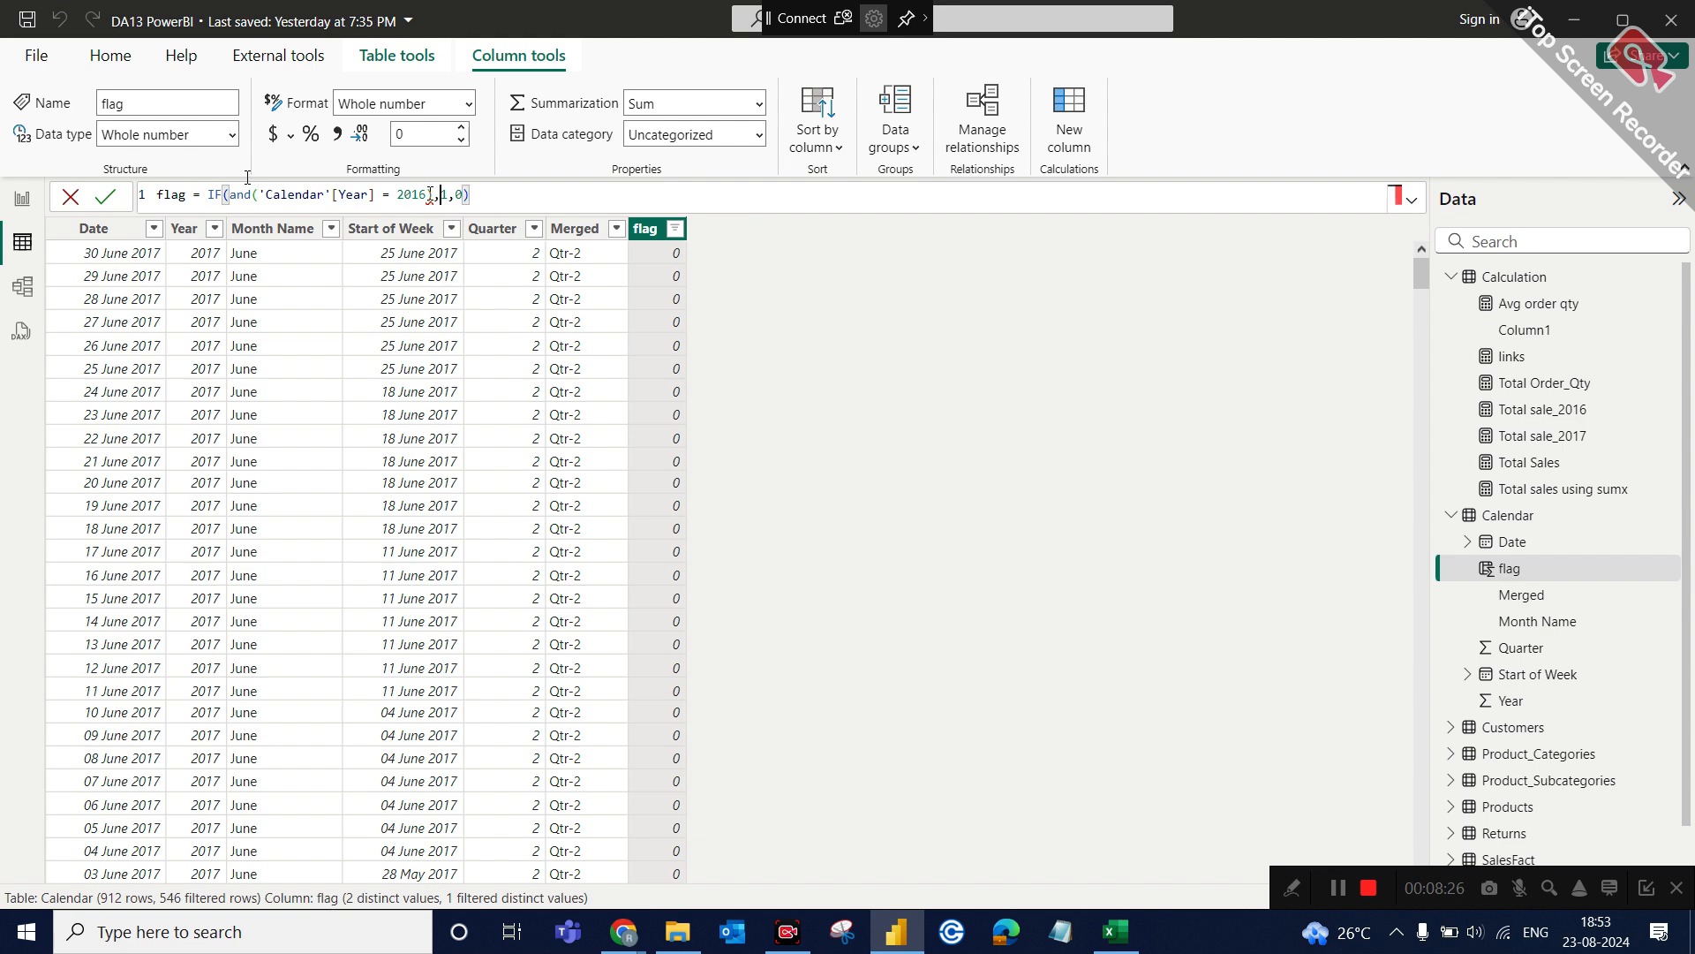
key("Delete")
key("Delete")
key("BackSpace")
key("BackSpace")
key("BackSpace")
type(")")
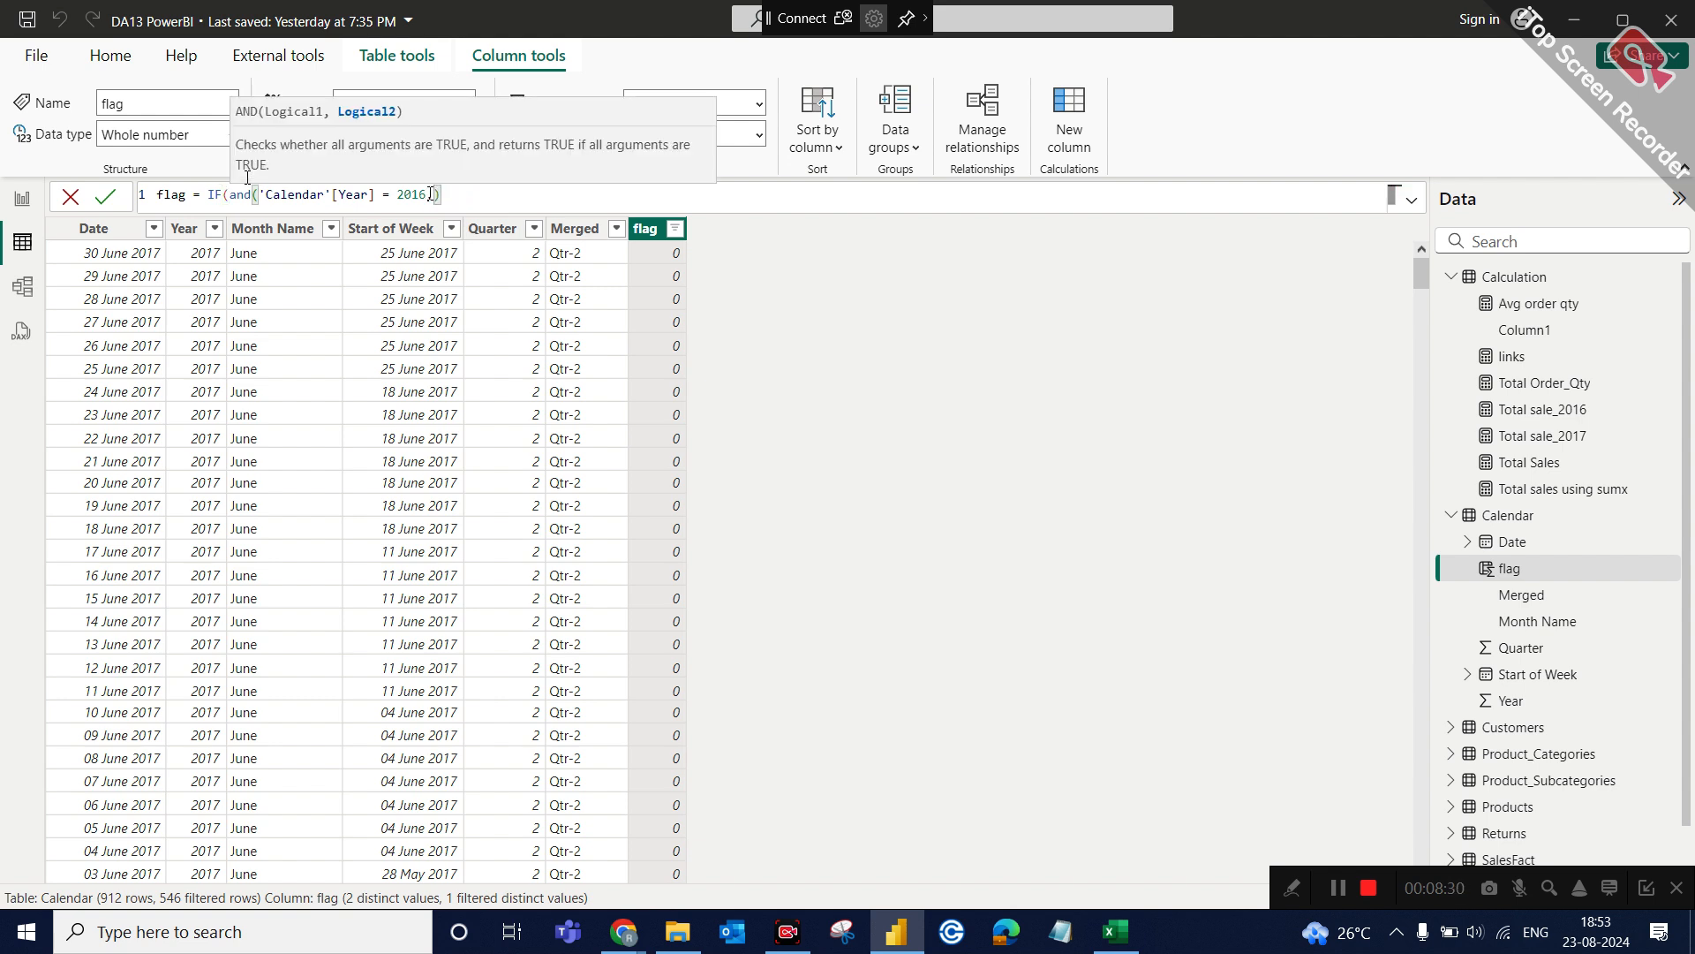
type(",")
Duplicate the year condition as the AND function's second argument, set it to 'Calendar'[Year] = 2017, and close the AND.
left_click_drag(427, 194, 261, 196)
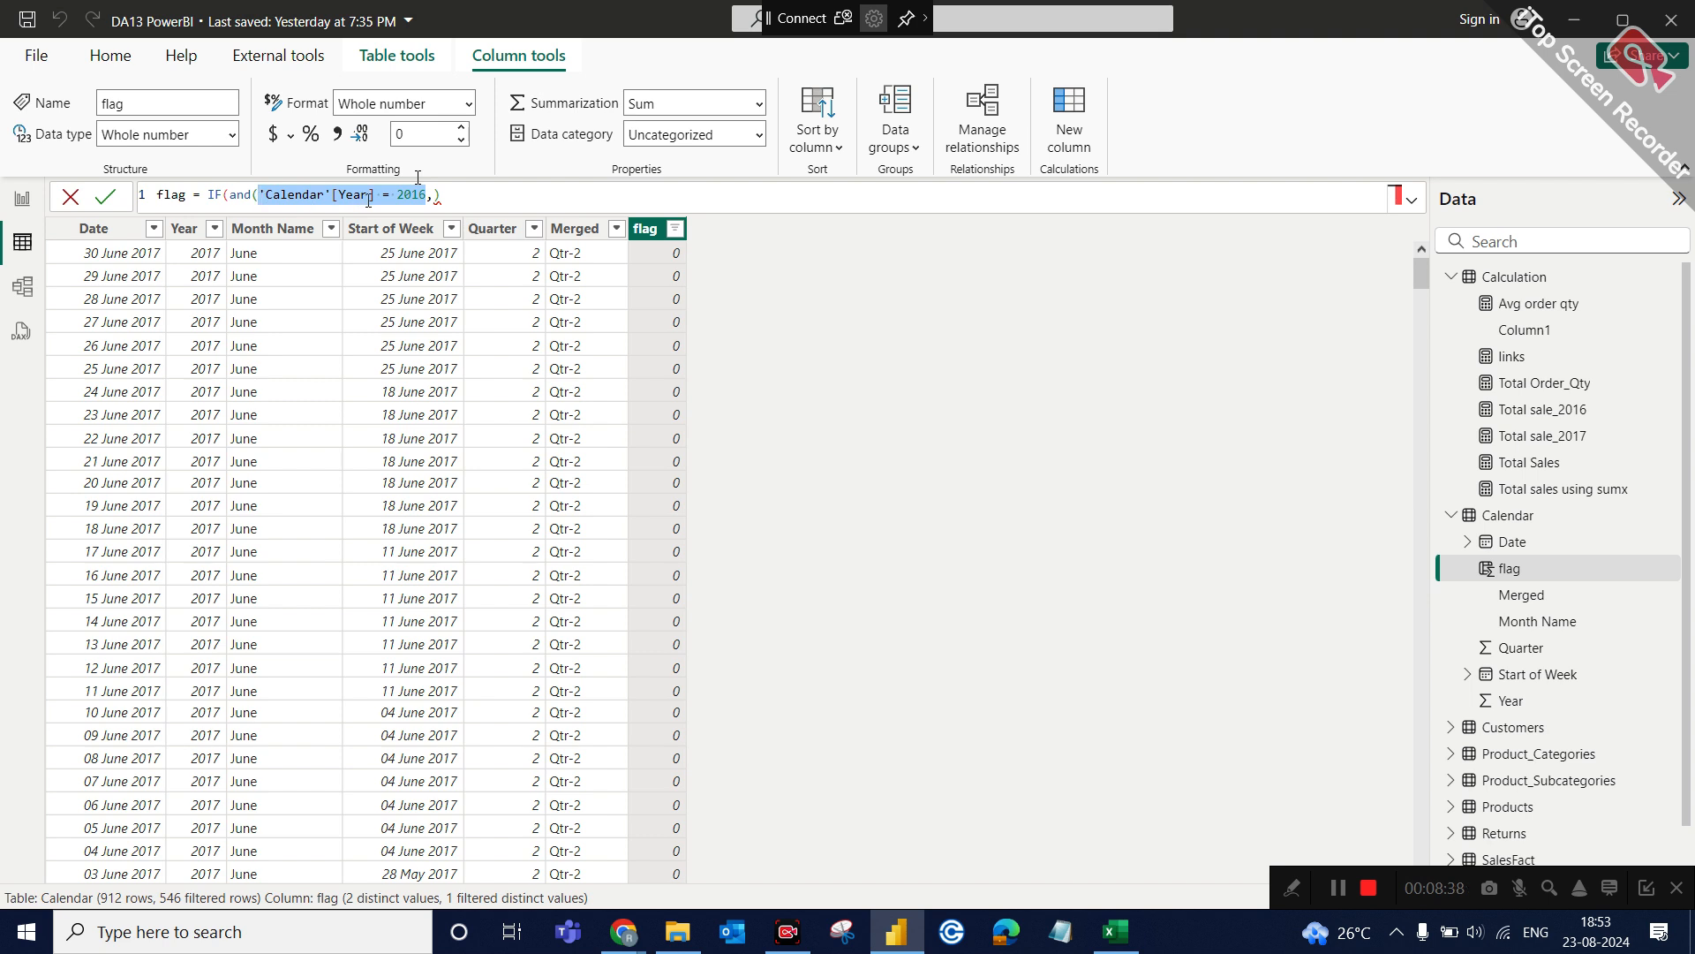
key("ctrl+c")
left_click(435, 194)
key("ctrl+v")
key("BackSpace")
type("7)")
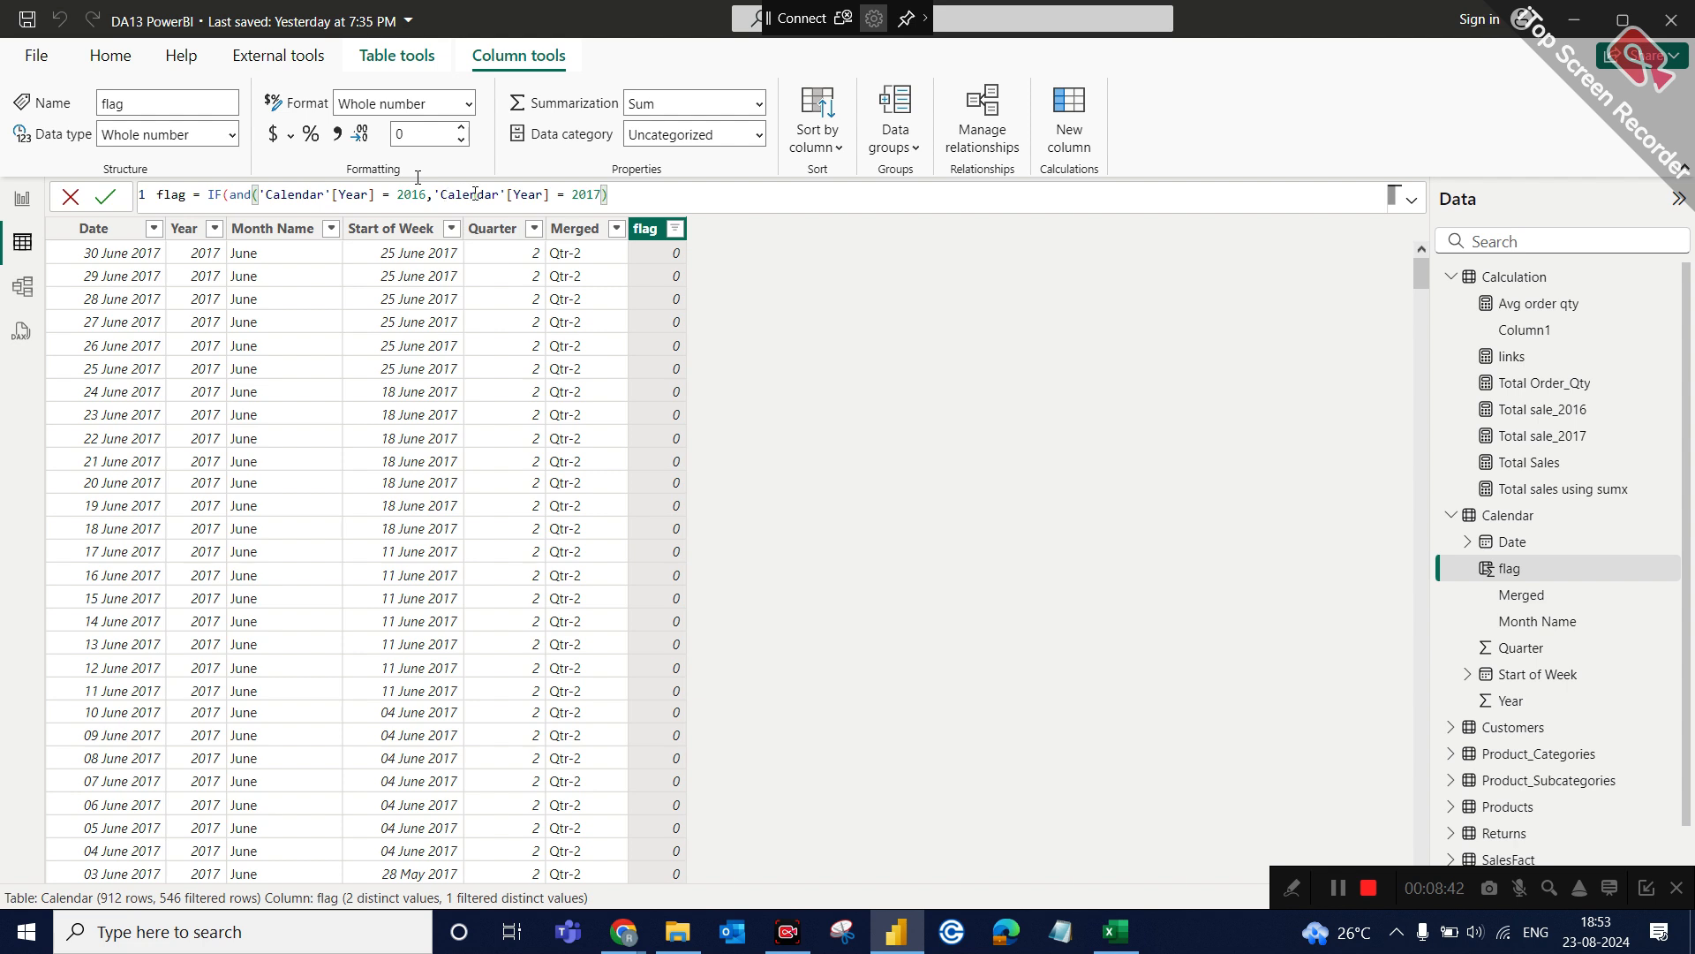
type(",")
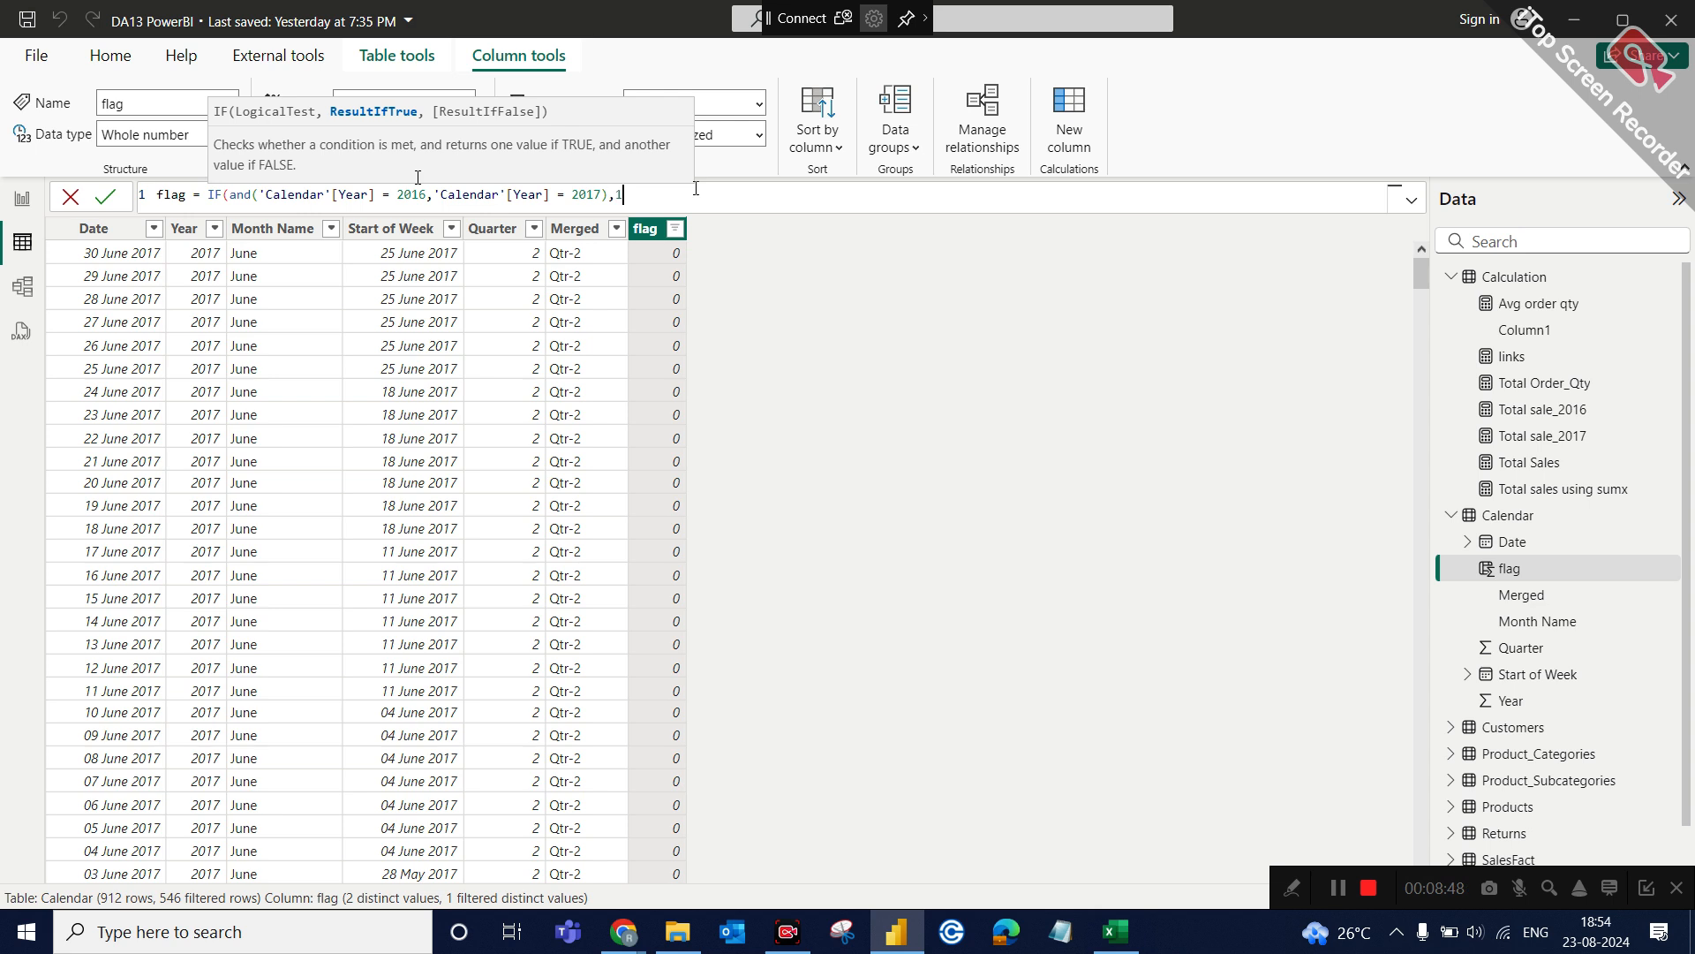
Complete the IF with 1 as the true result and 0 as the false result, and commit the flag formula.
type("1,")
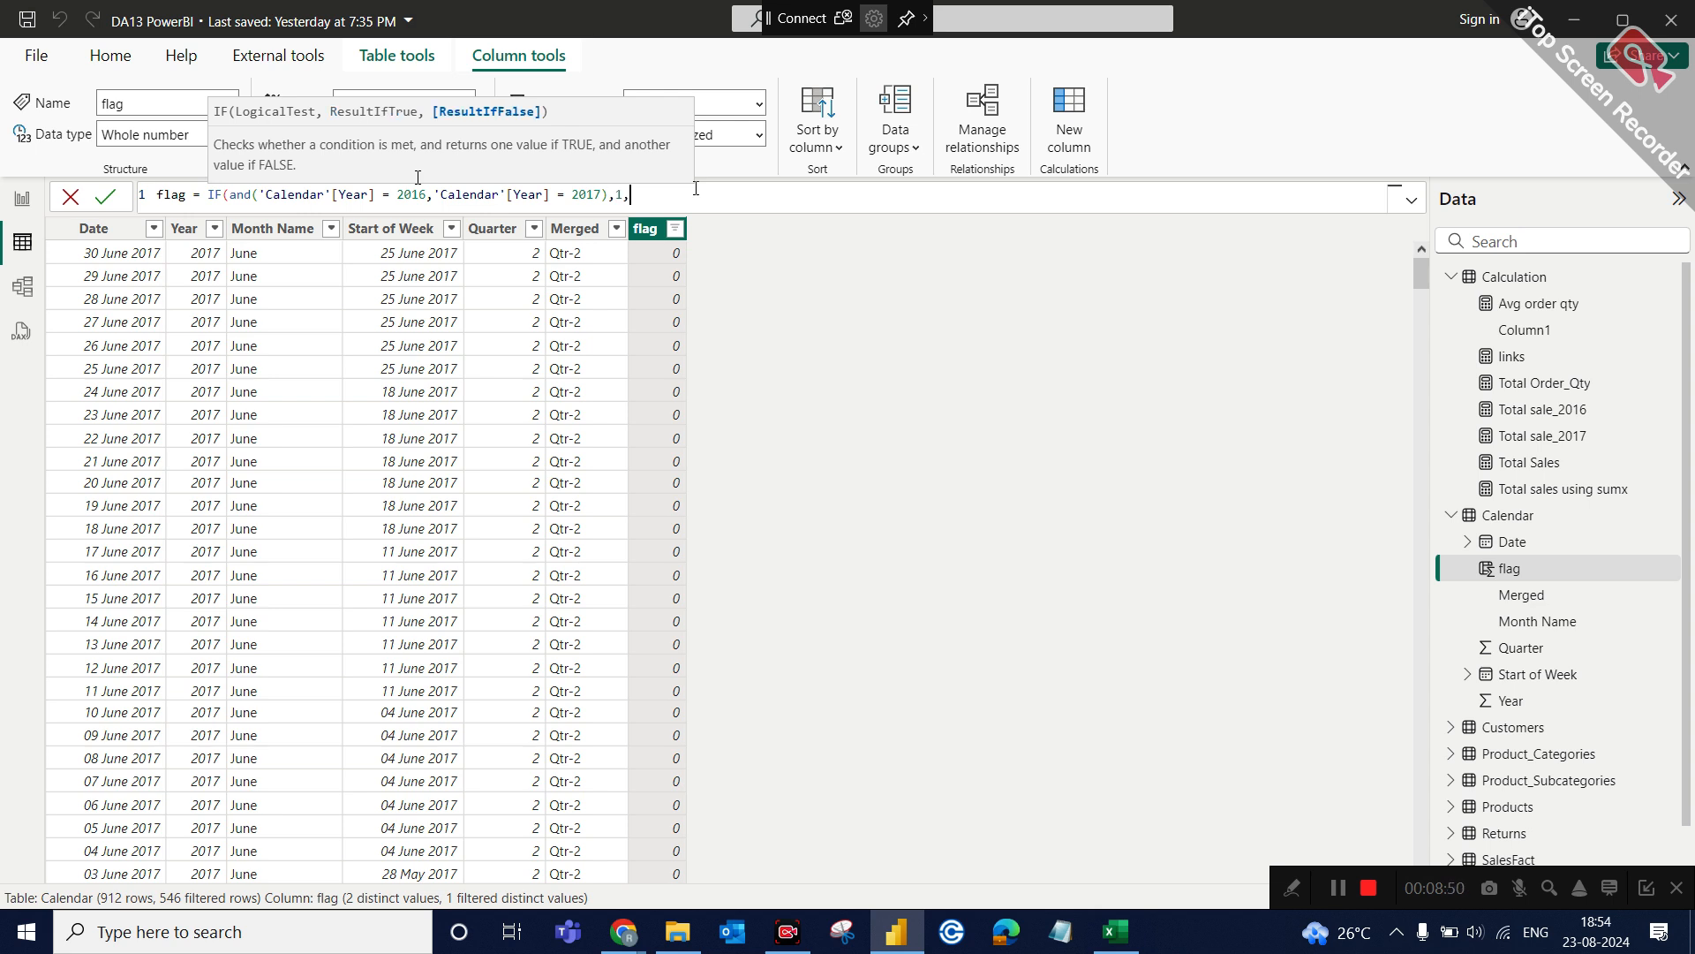
type("0)")
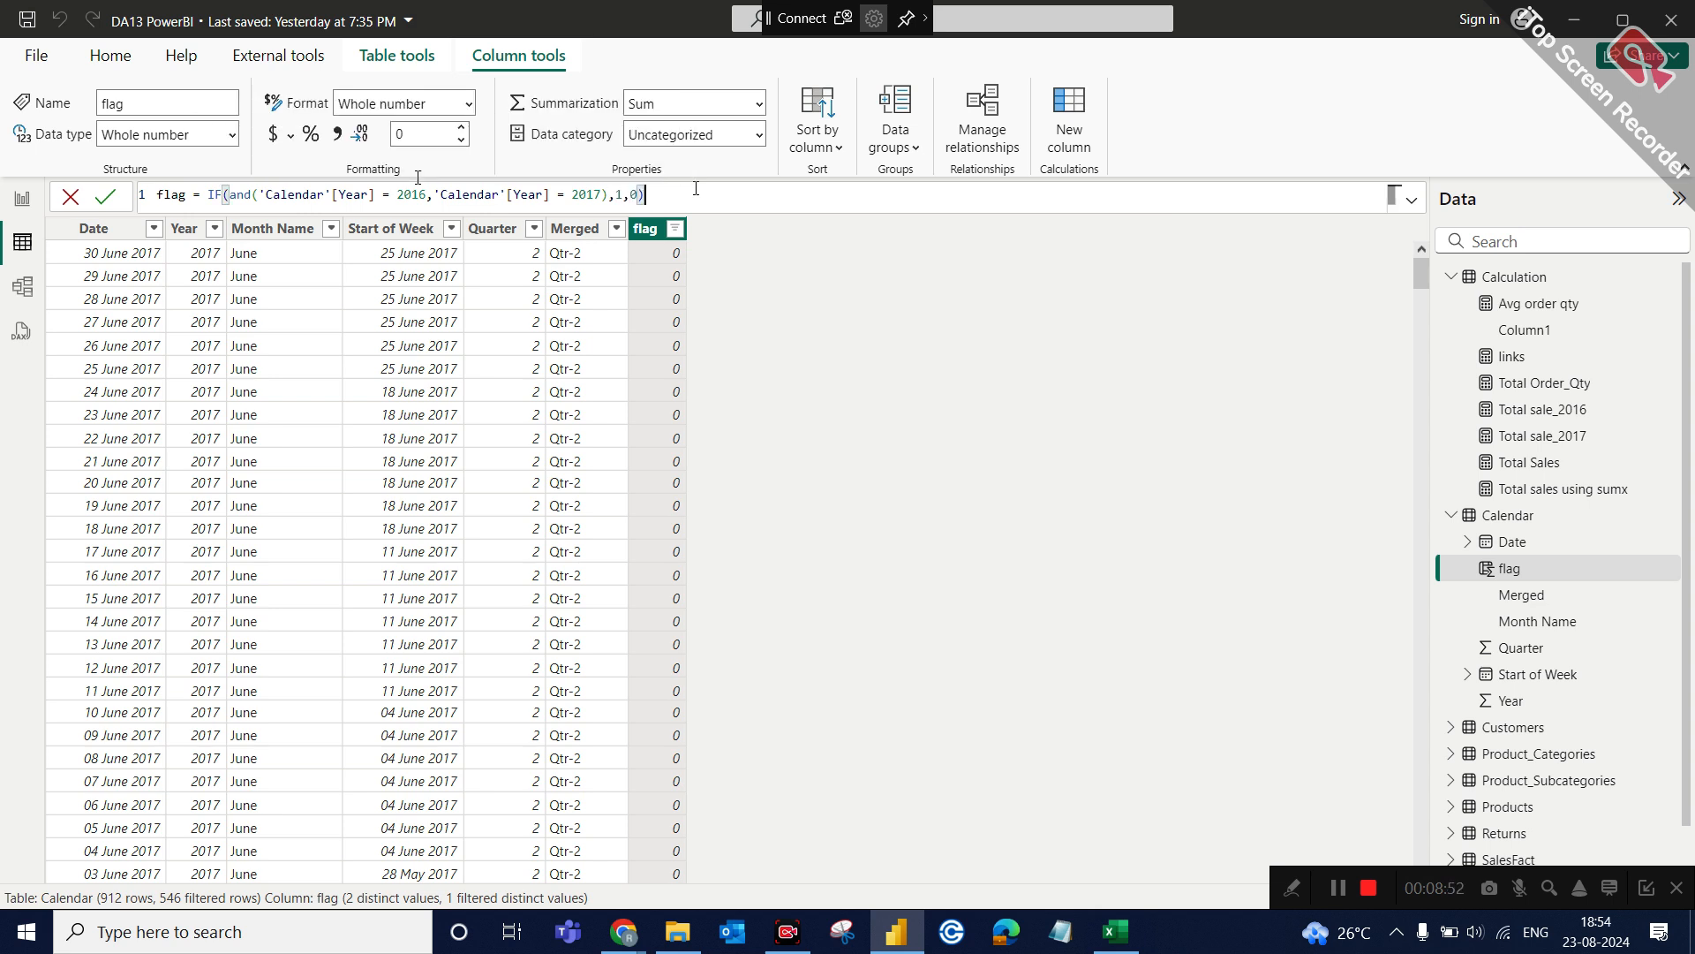
key("Return")
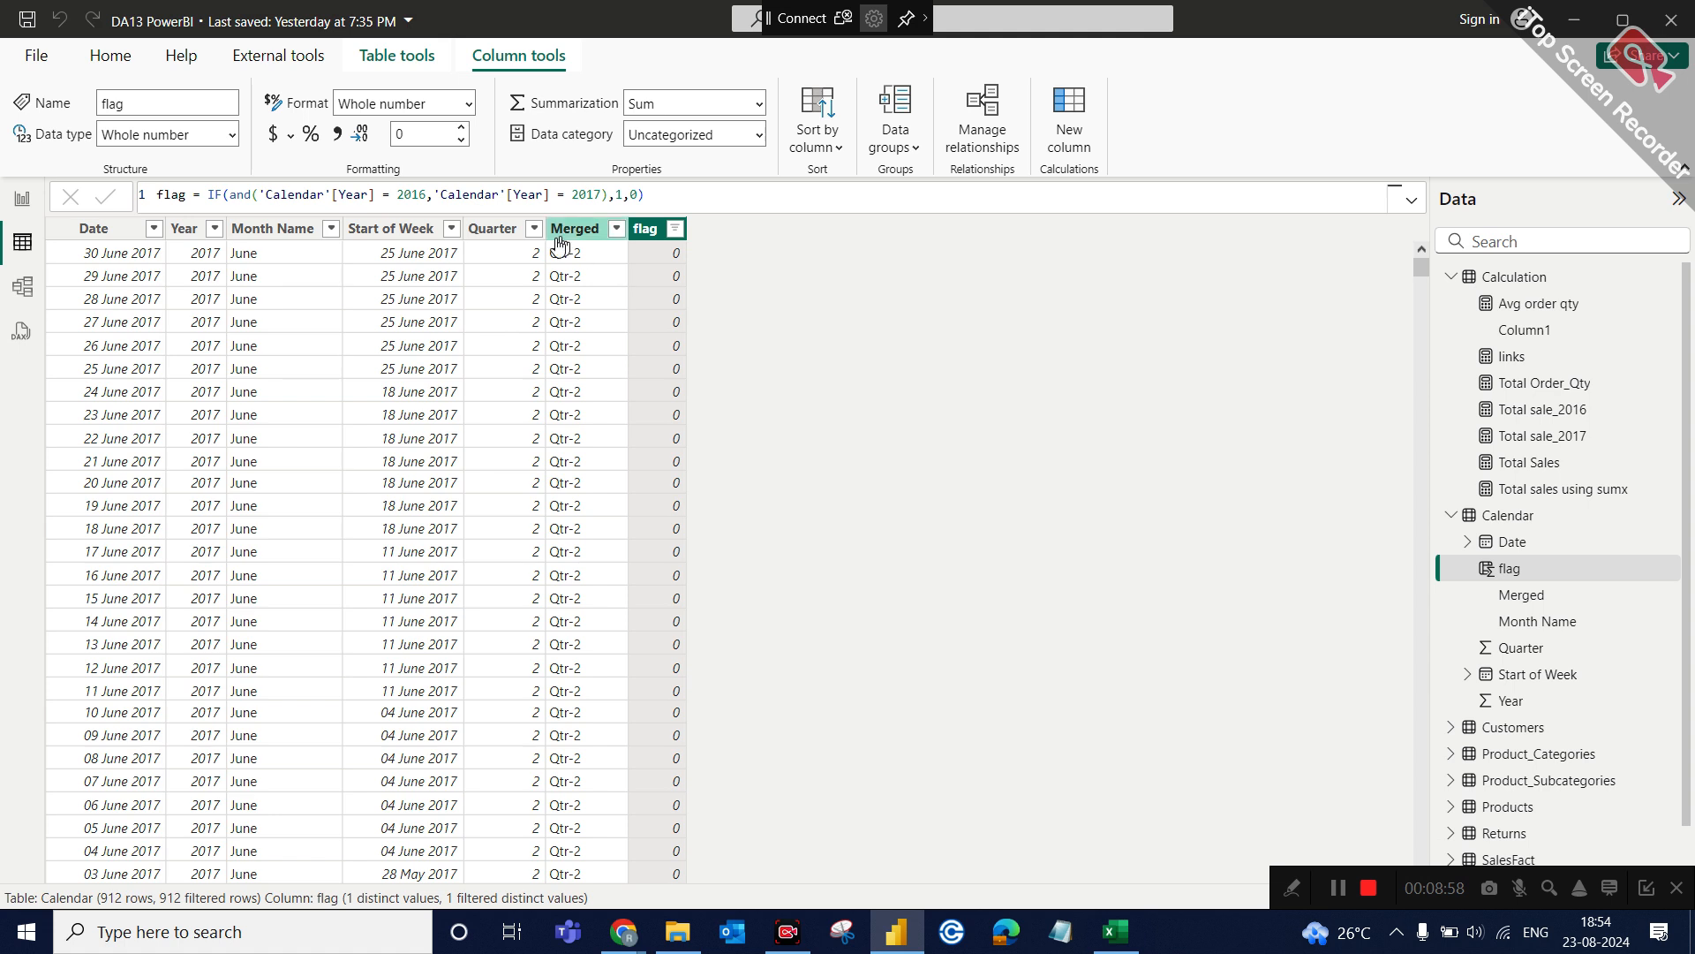
Check the flag column's distinct values and the Year column against the AND condition in the formula.
left_click(253, 198)
type("(")
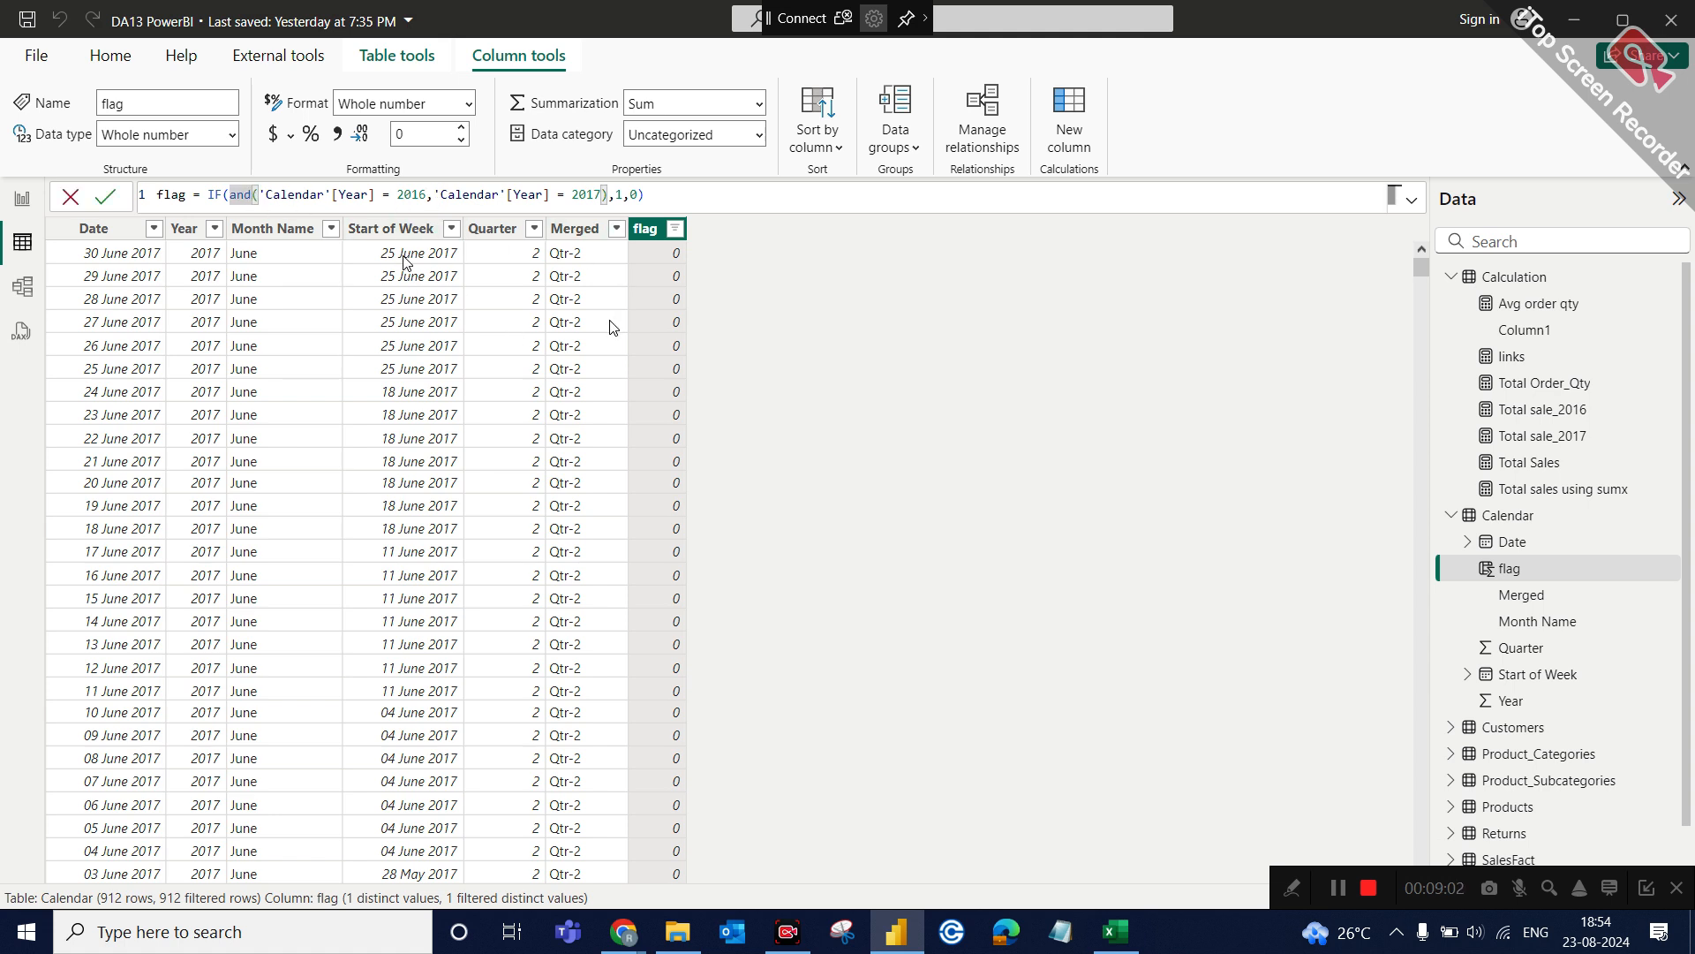
key("Return")
left_click(675, 231)
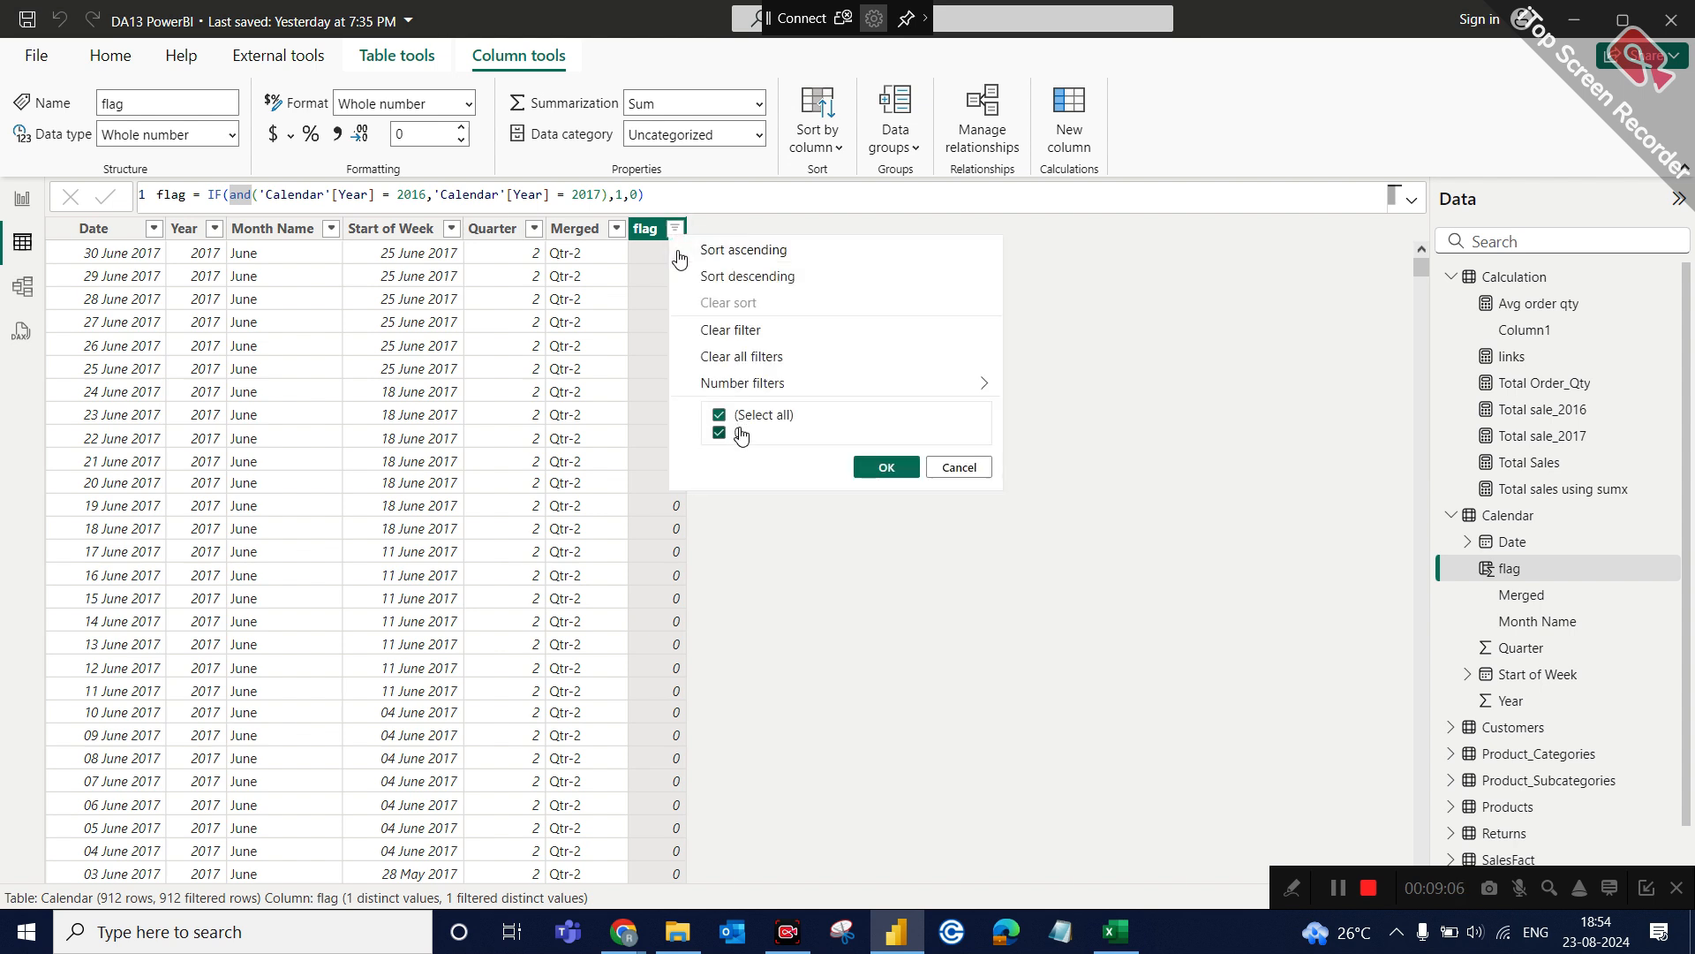
left_click(953, 475)
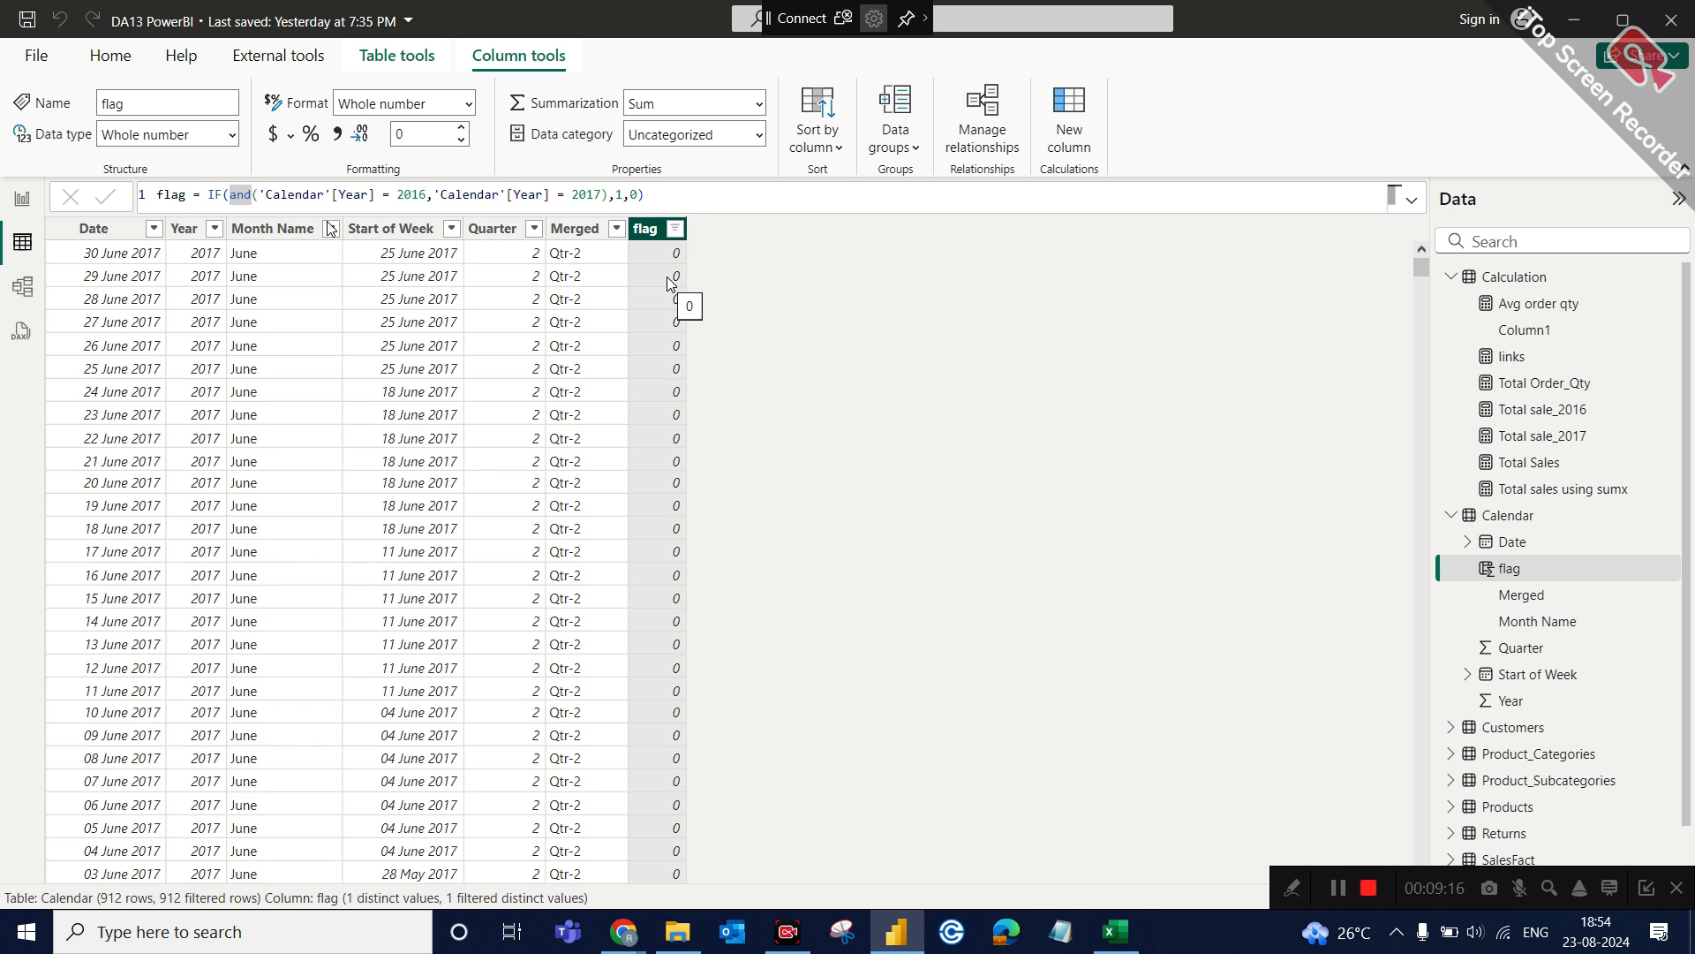
left_click(253, 203)
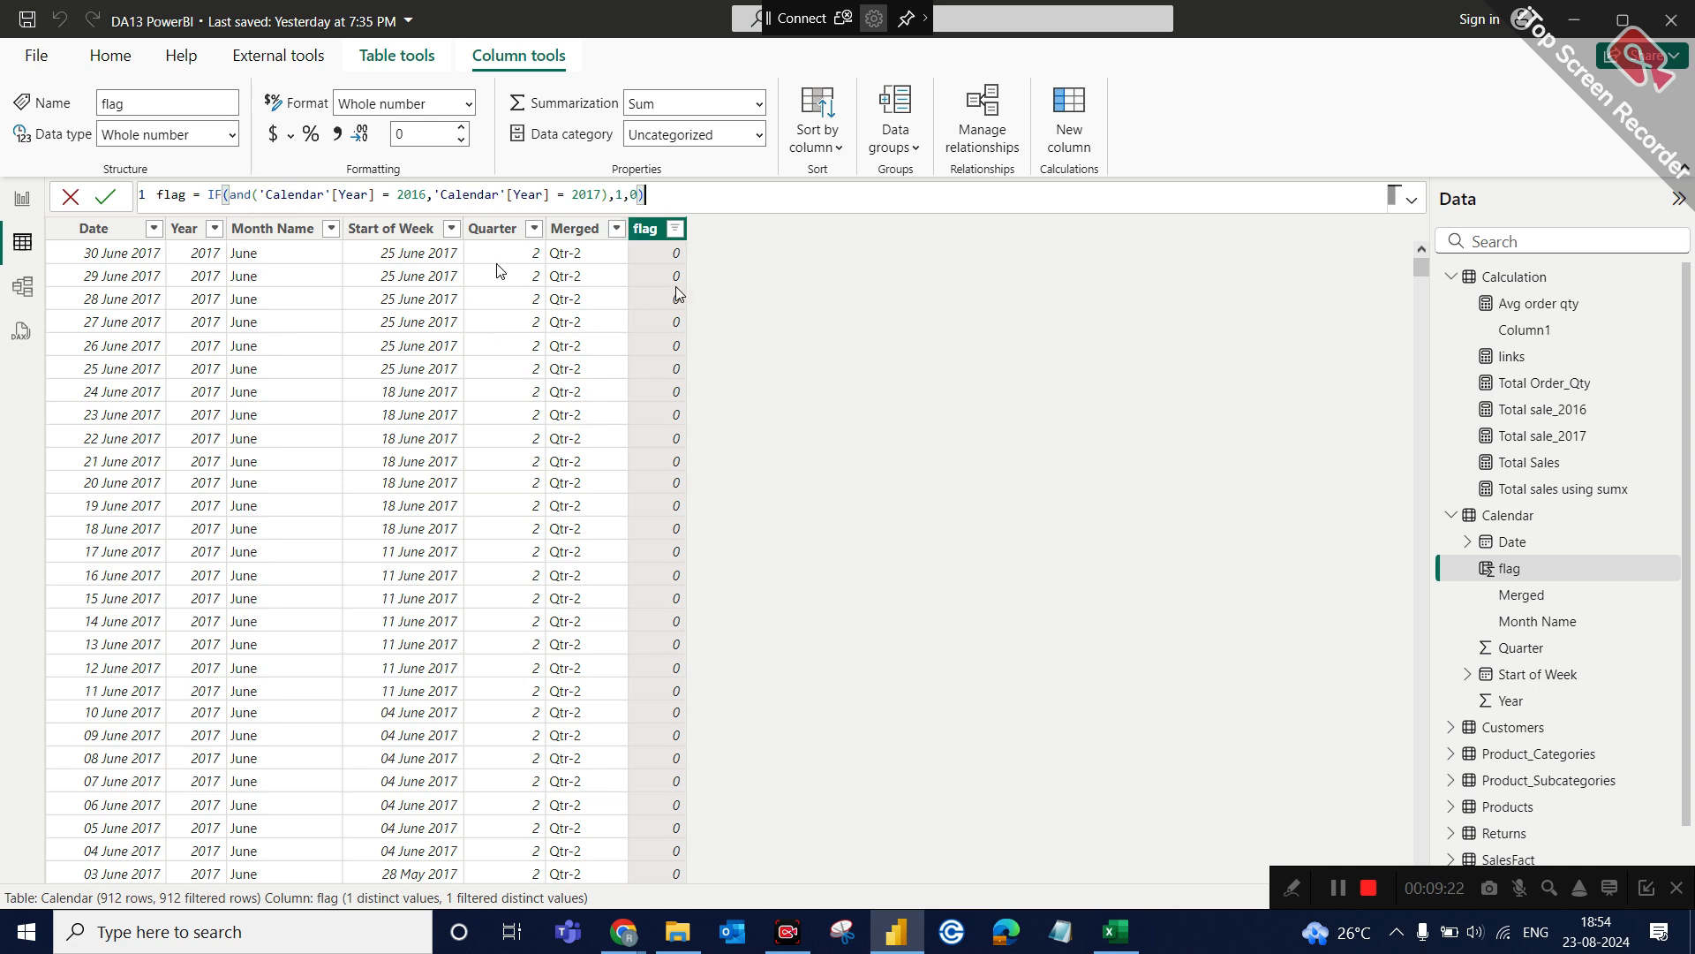
left_click(214, 230)
left_click(182, 253)
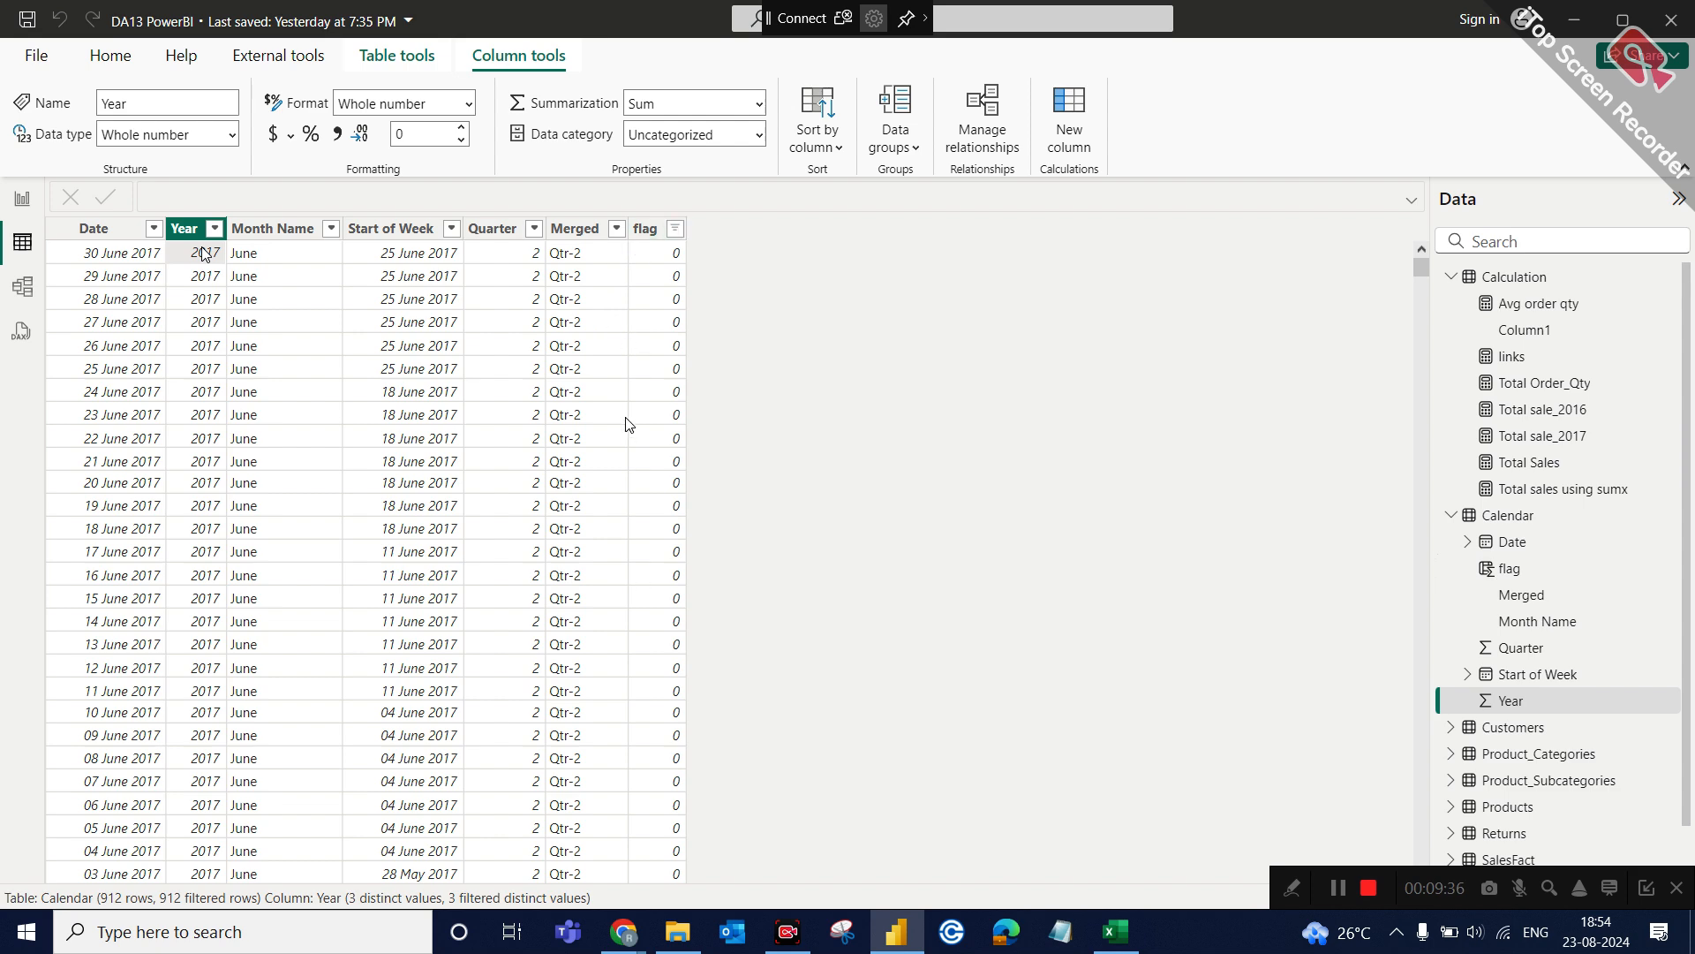
Try to replace the AND function with OR in the flag column's formula and commit it.
left_click(645, 228)
double_click(237, 190)
type("a")
key("BackSpace")
type("OR")
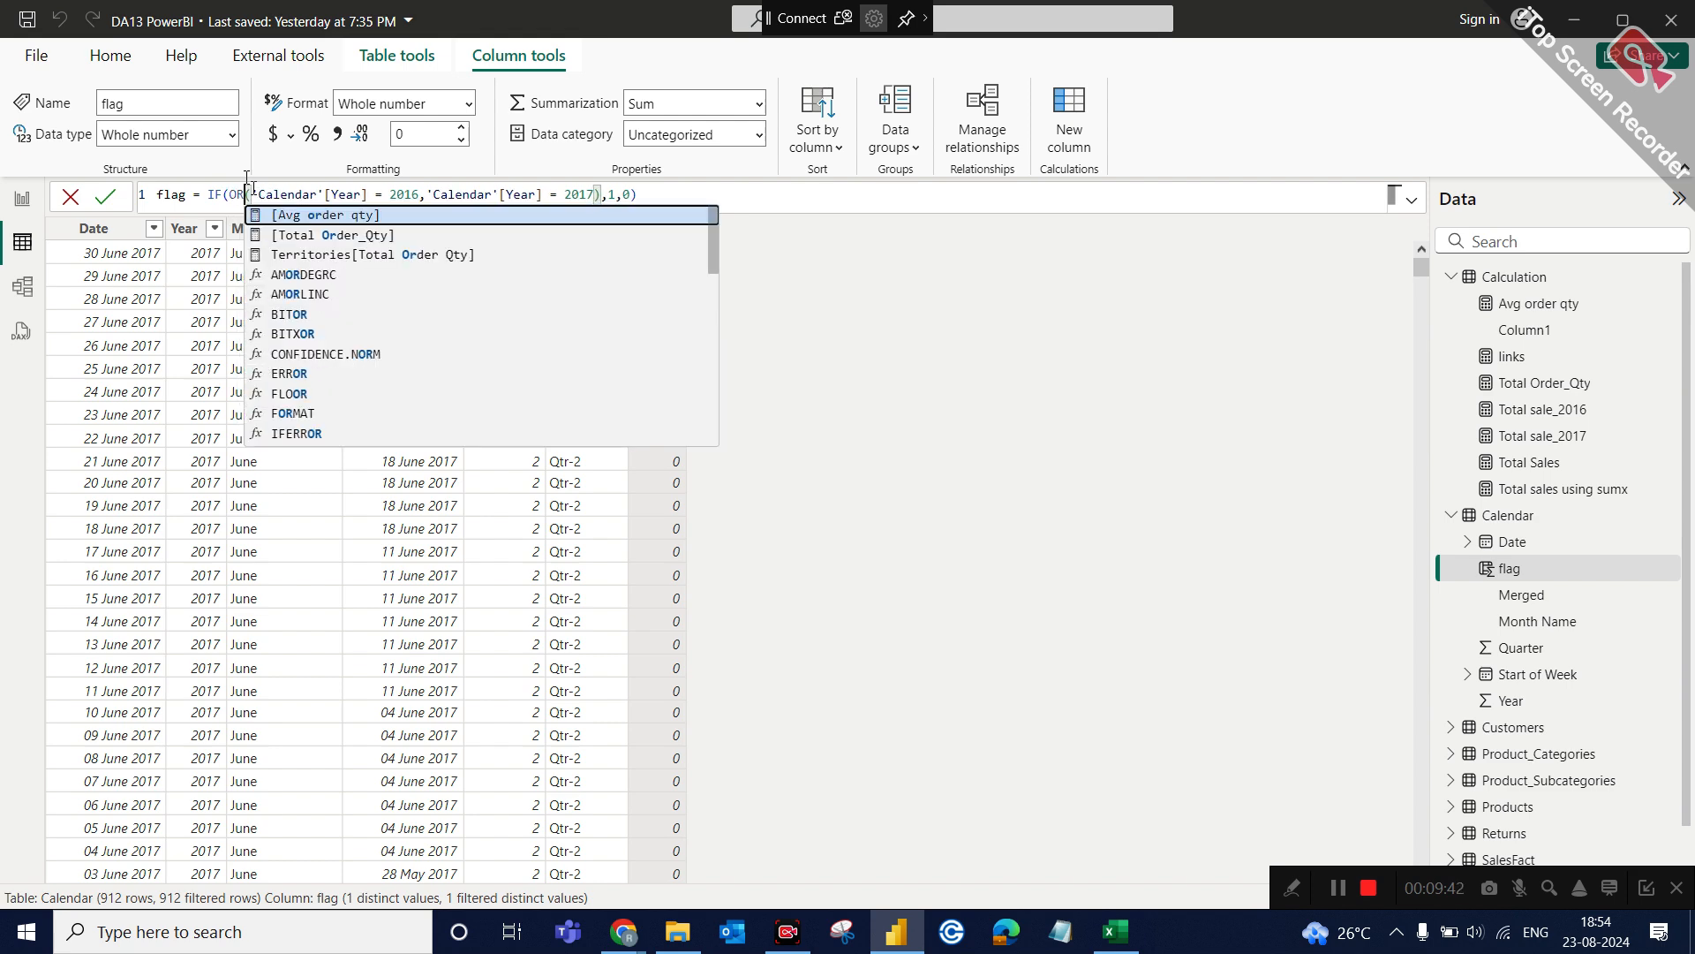
key("Tab")
key("Return")
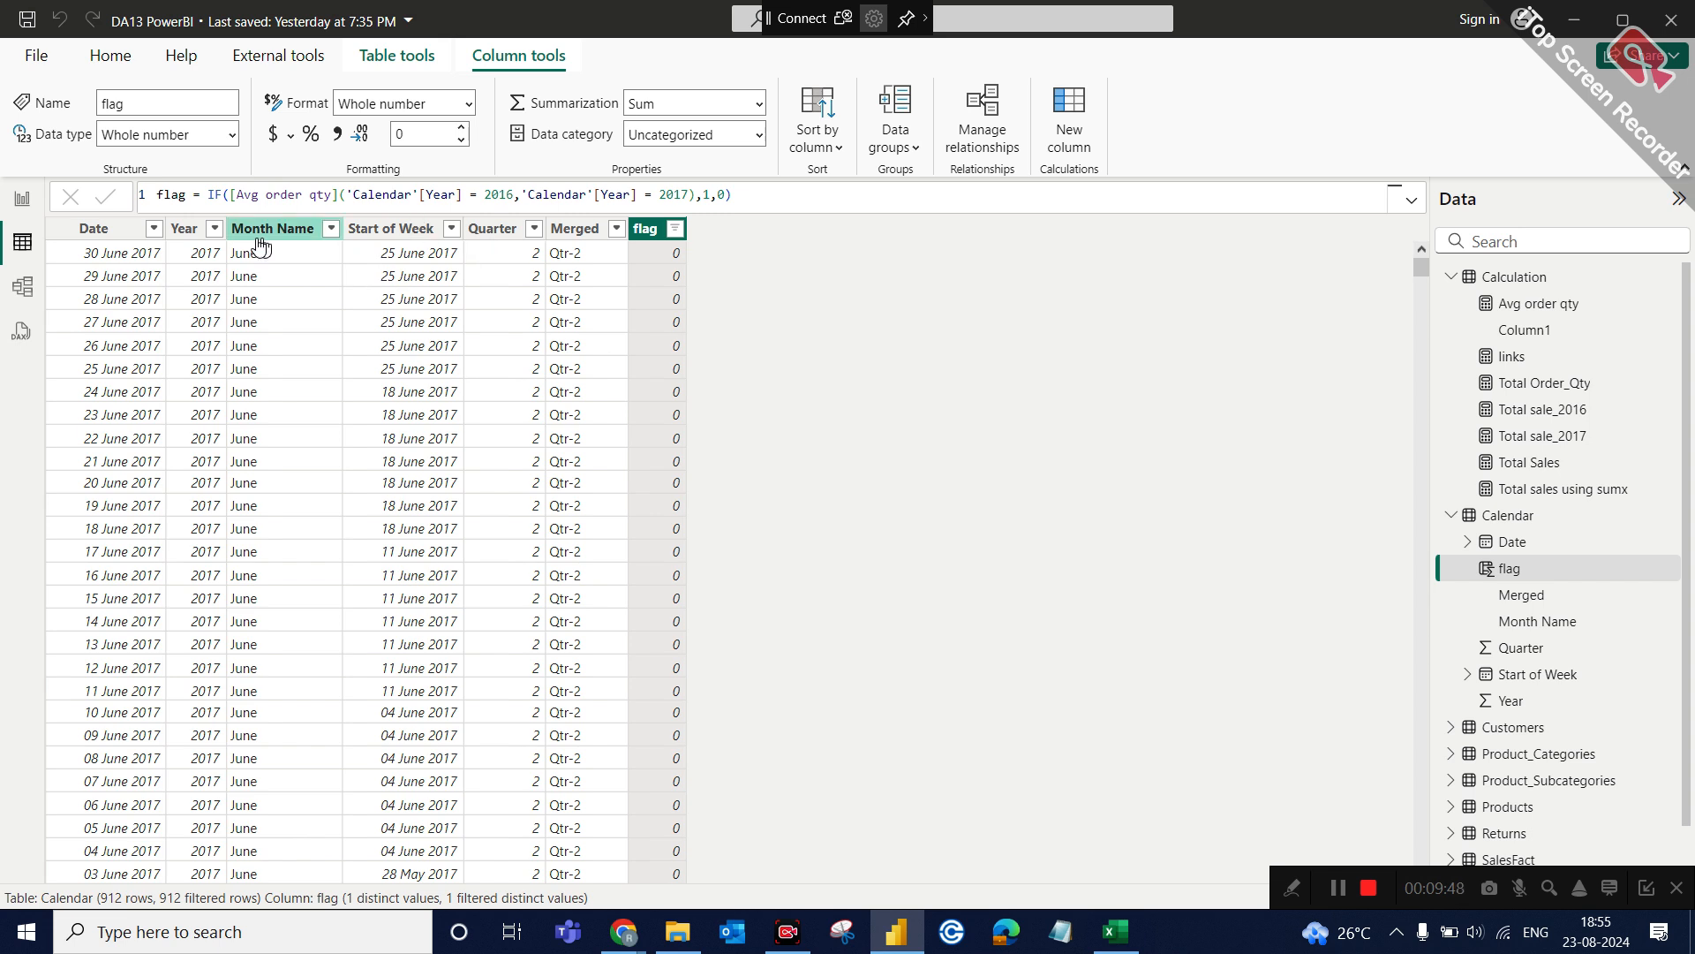
Filter the Calendar table's Year column to 2015 only to check the flag values for that year.
left_click(215, 230)
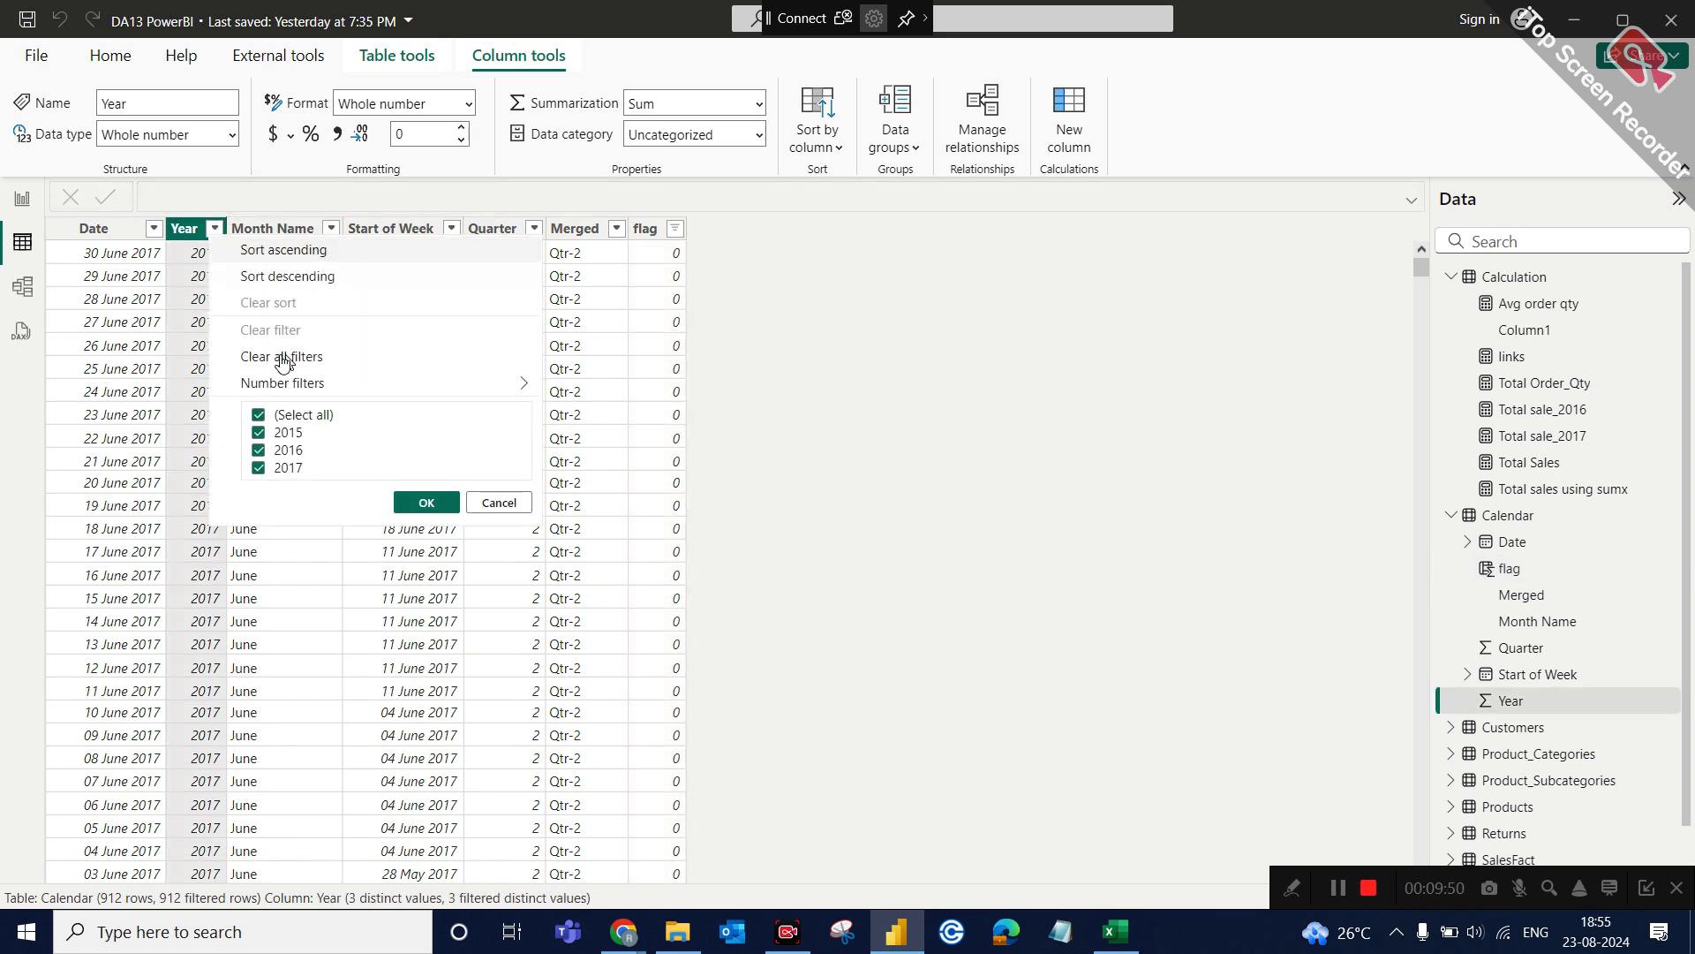
left_click(498, 503)
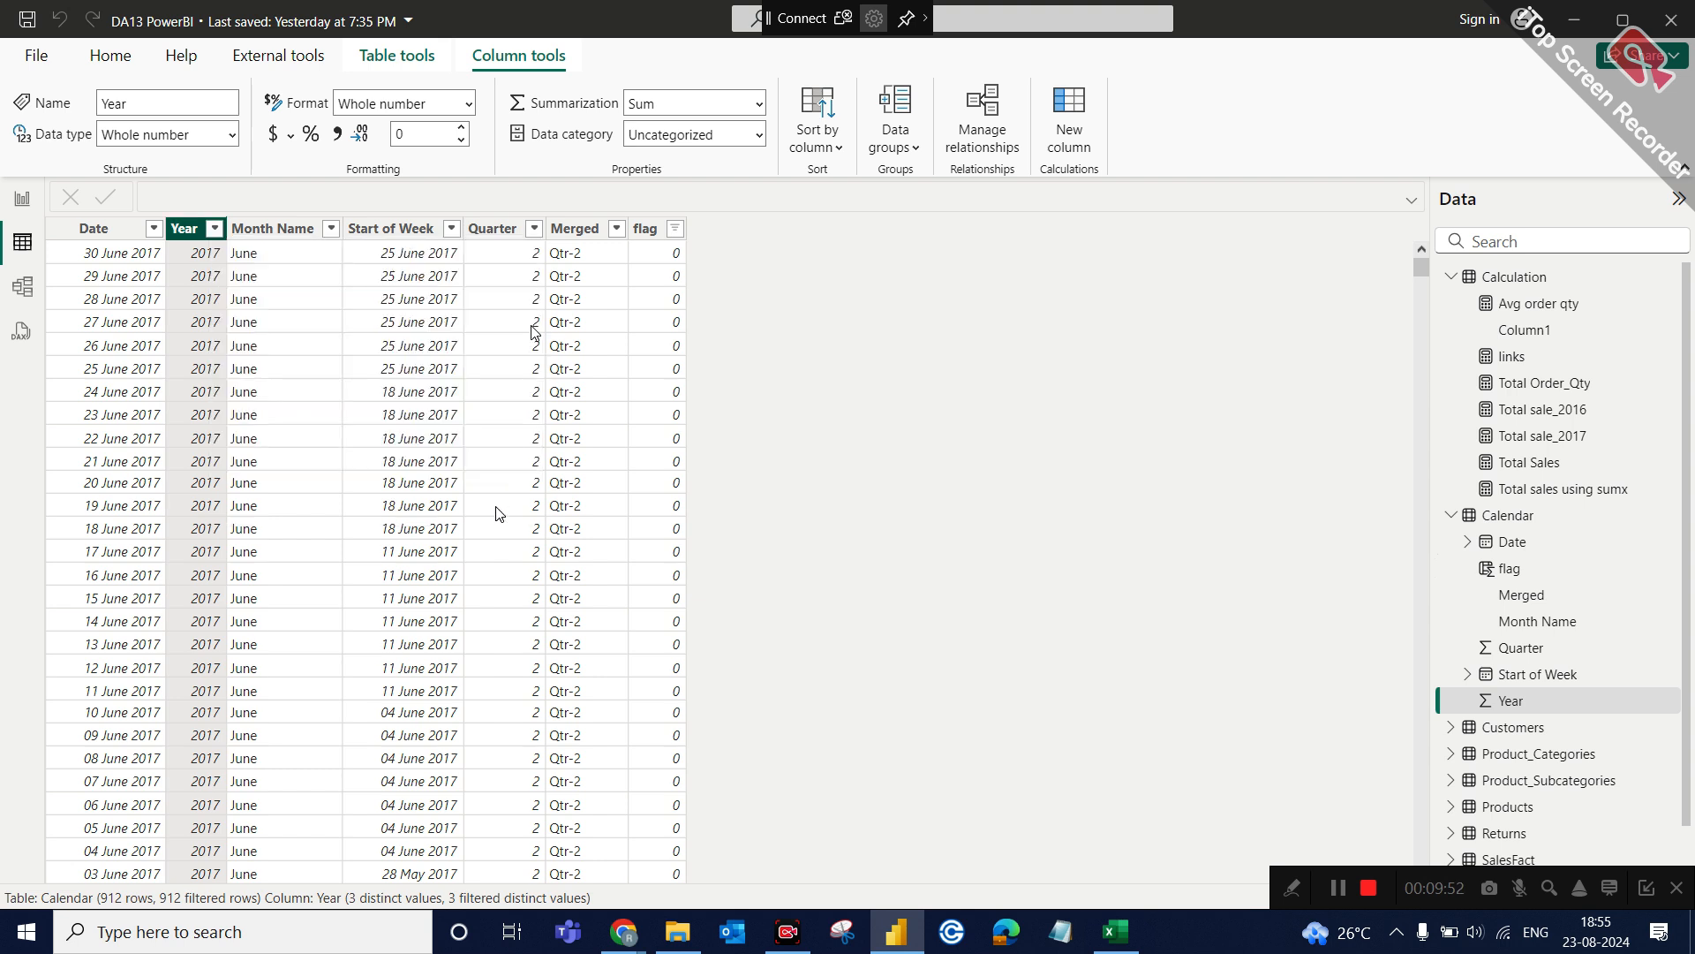
left_click(214, 229)
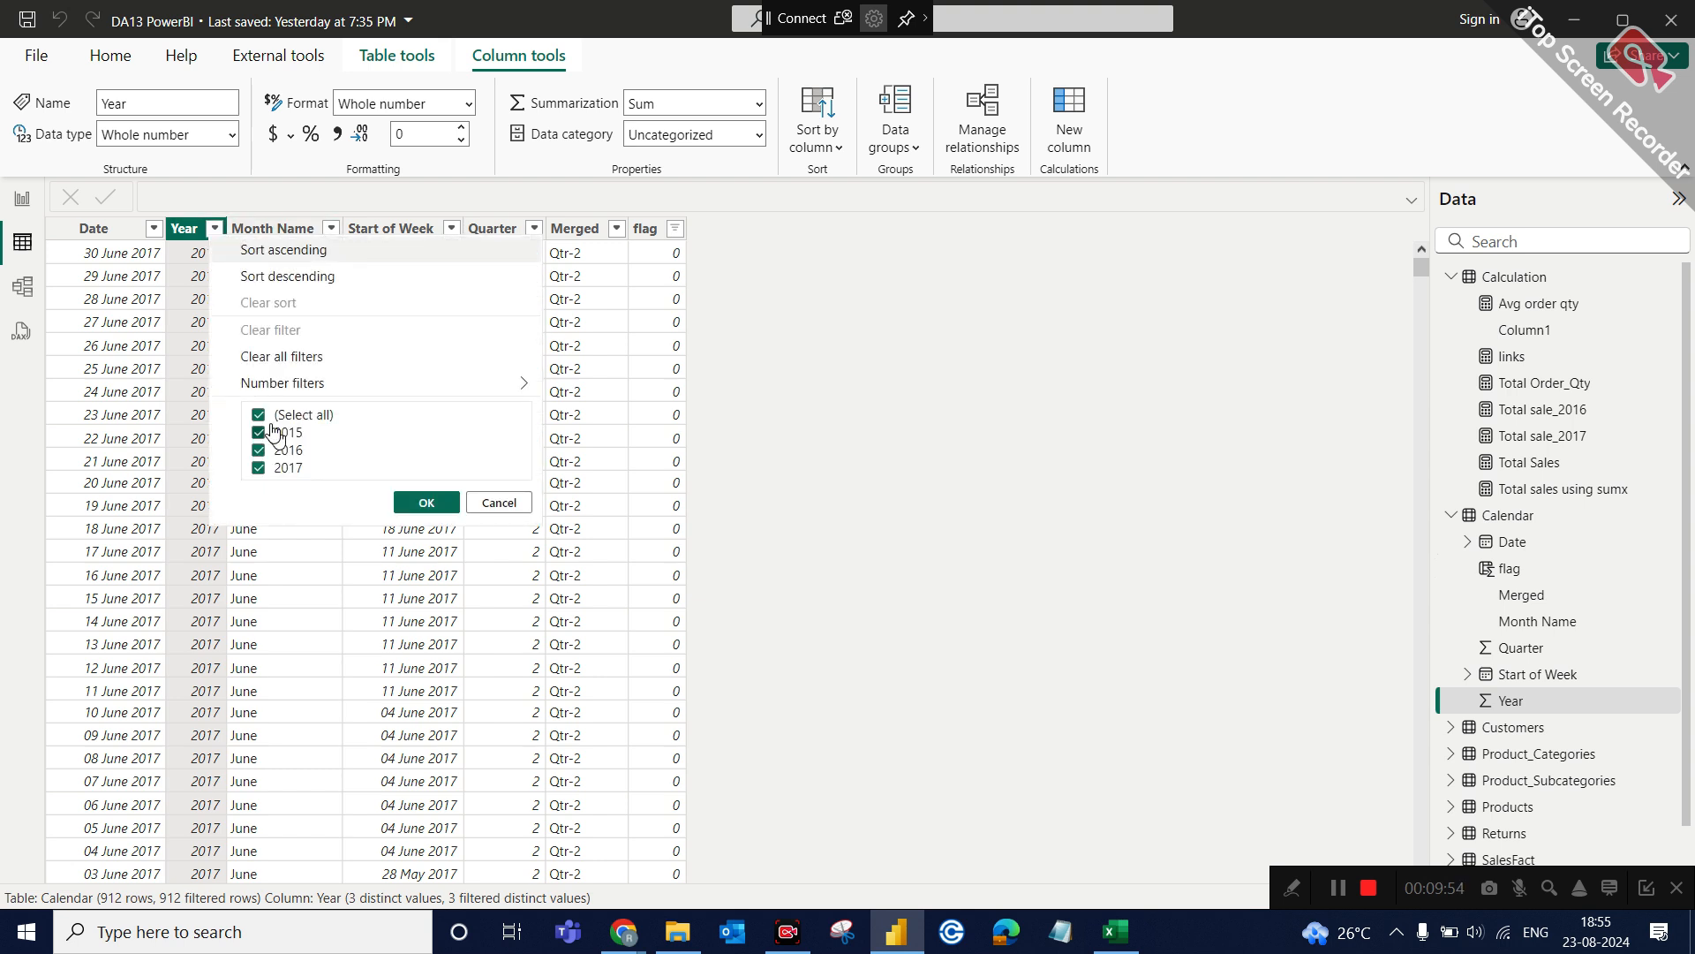
left_click(284, 413)
left_click(287, 433)
left_click(428, 503)
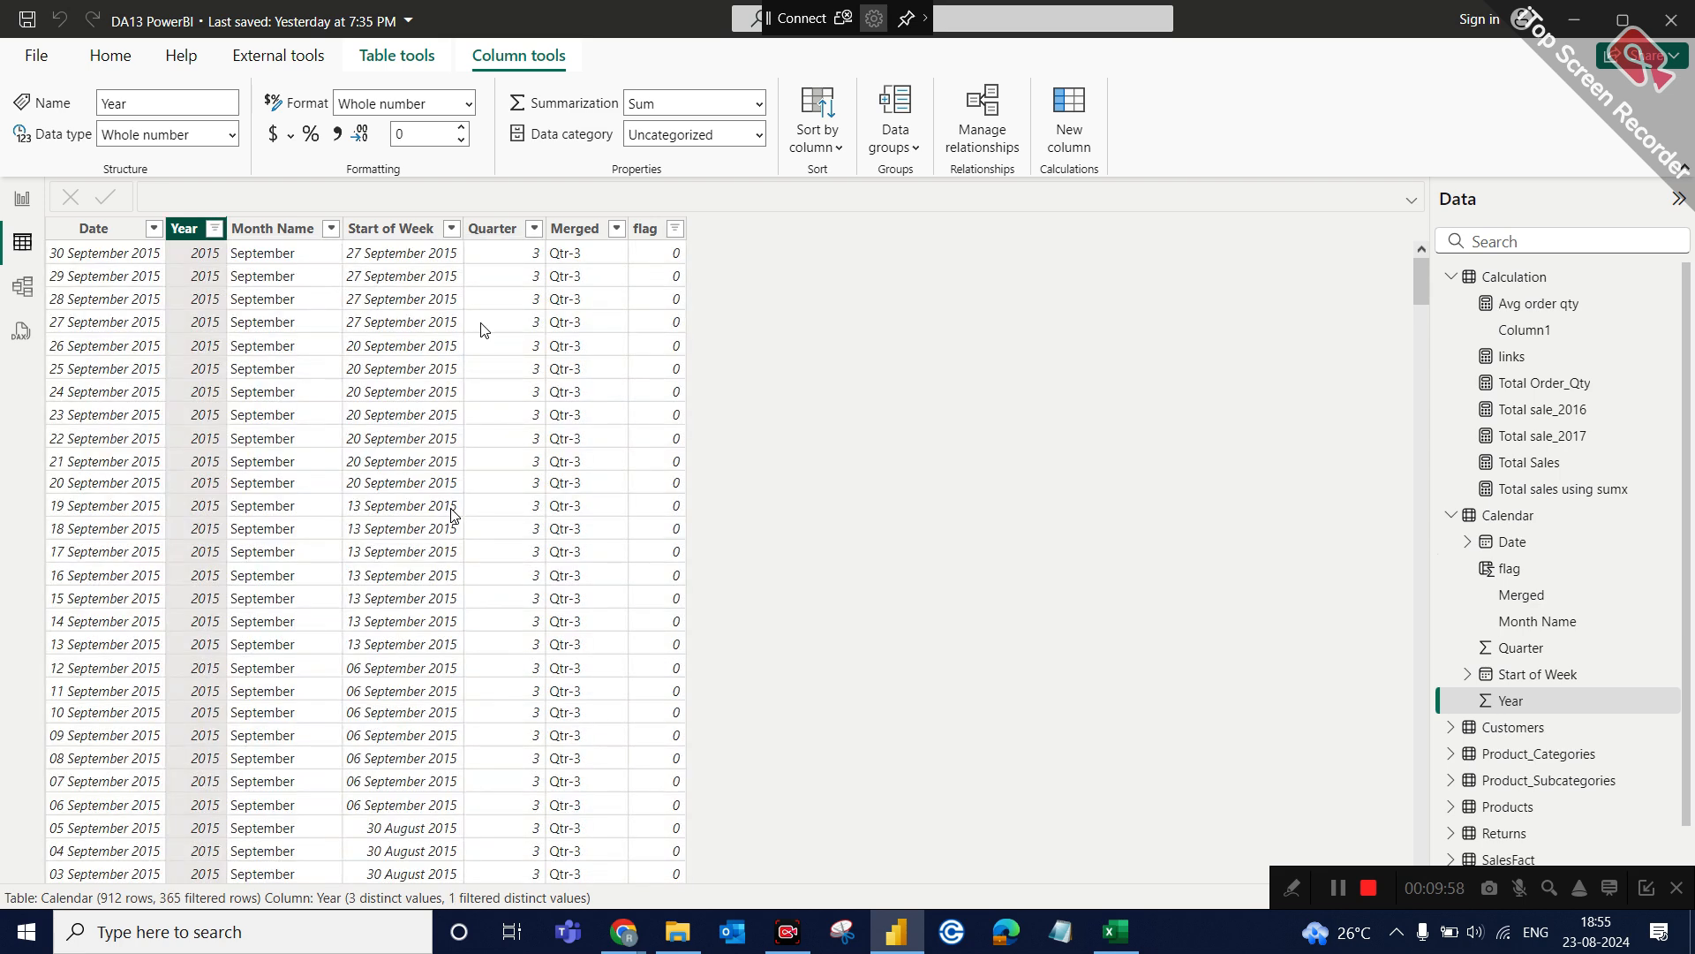
Clear all filters from the Calendar table and check the flag column's distinct values.
left_click(215, 229)
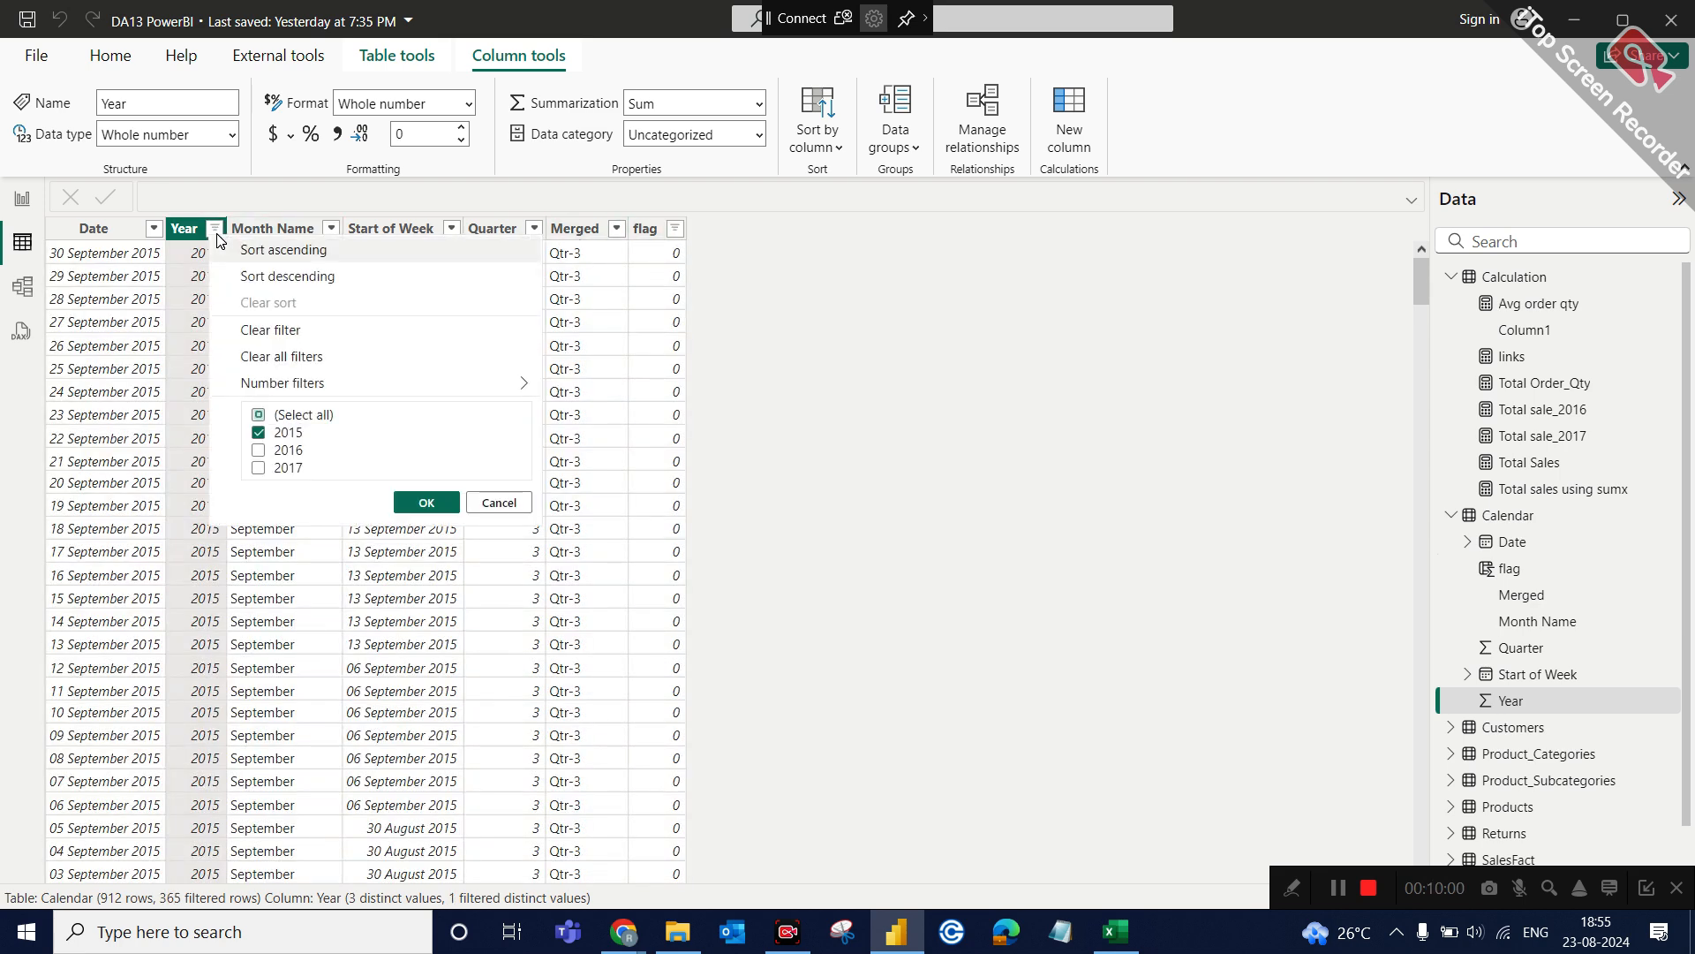
left_click(288, 432)
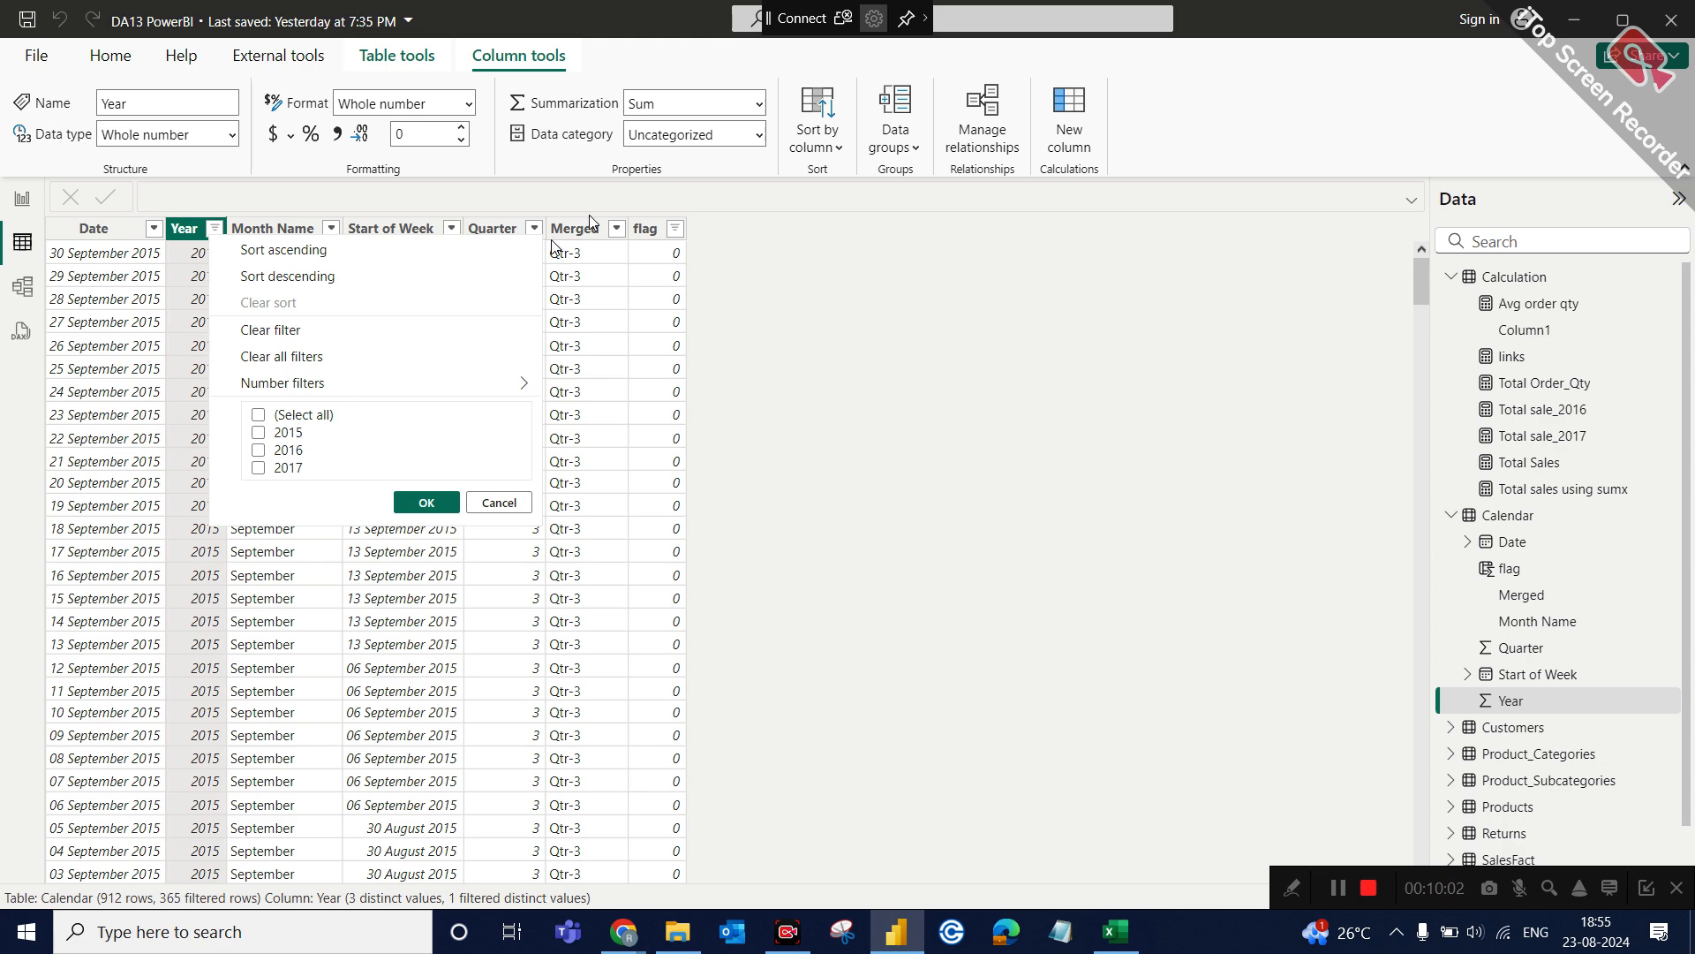
left_click(496, 500)
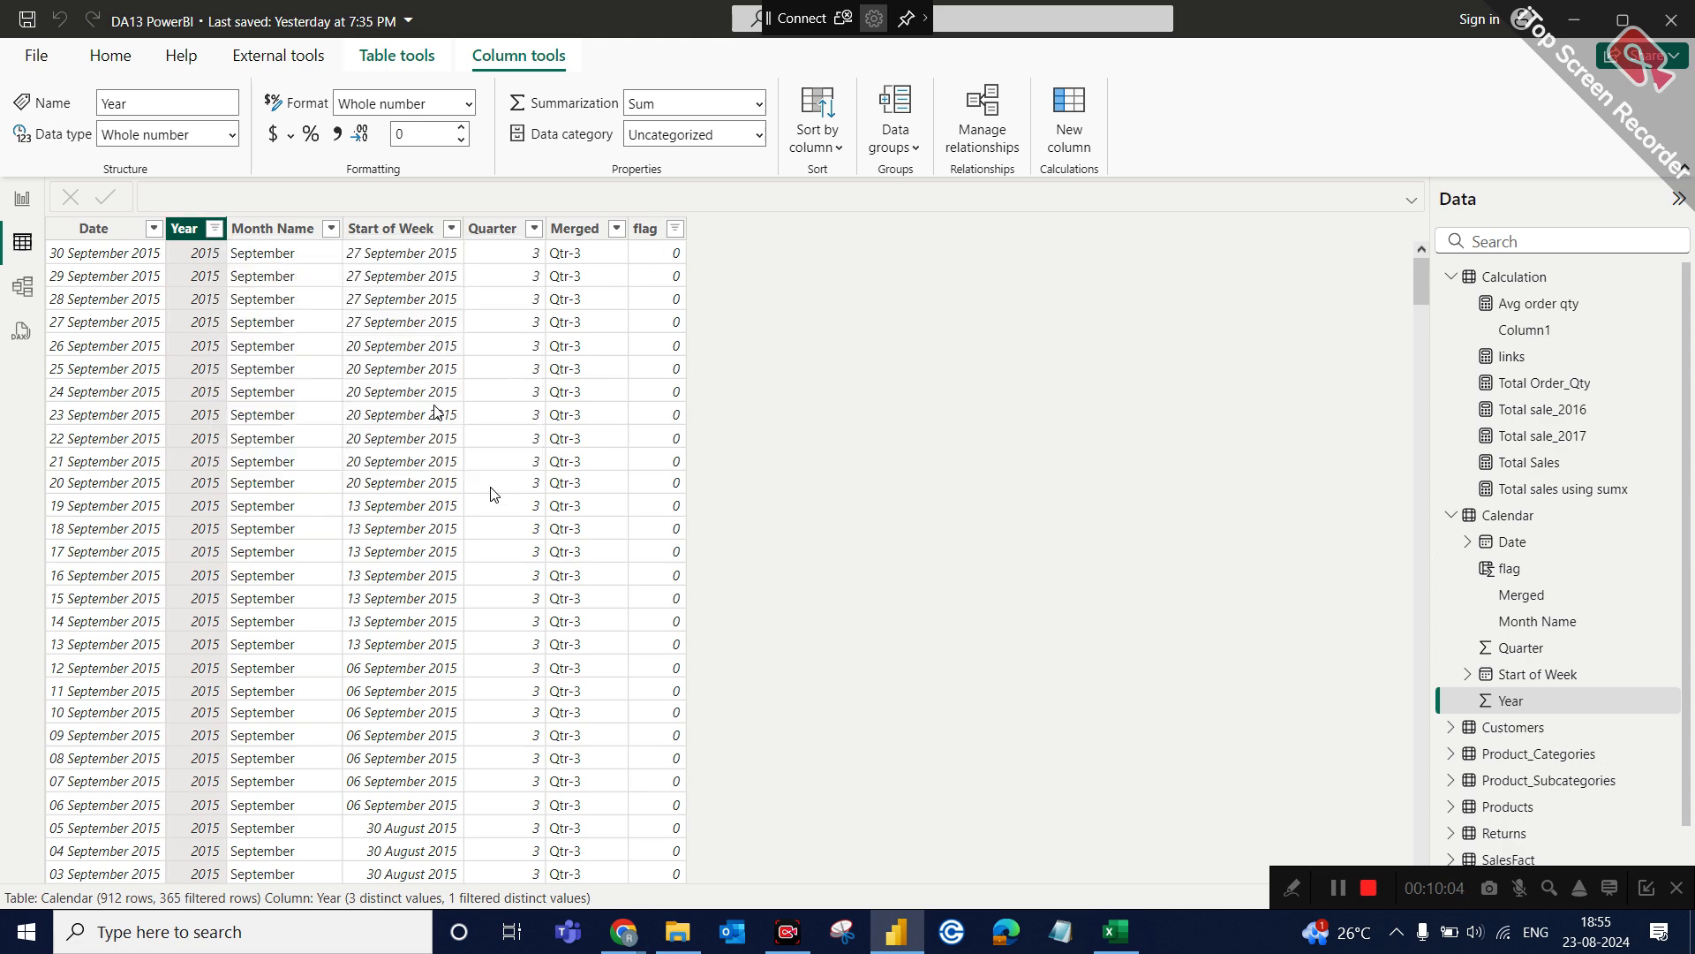
right_click(218, 228)
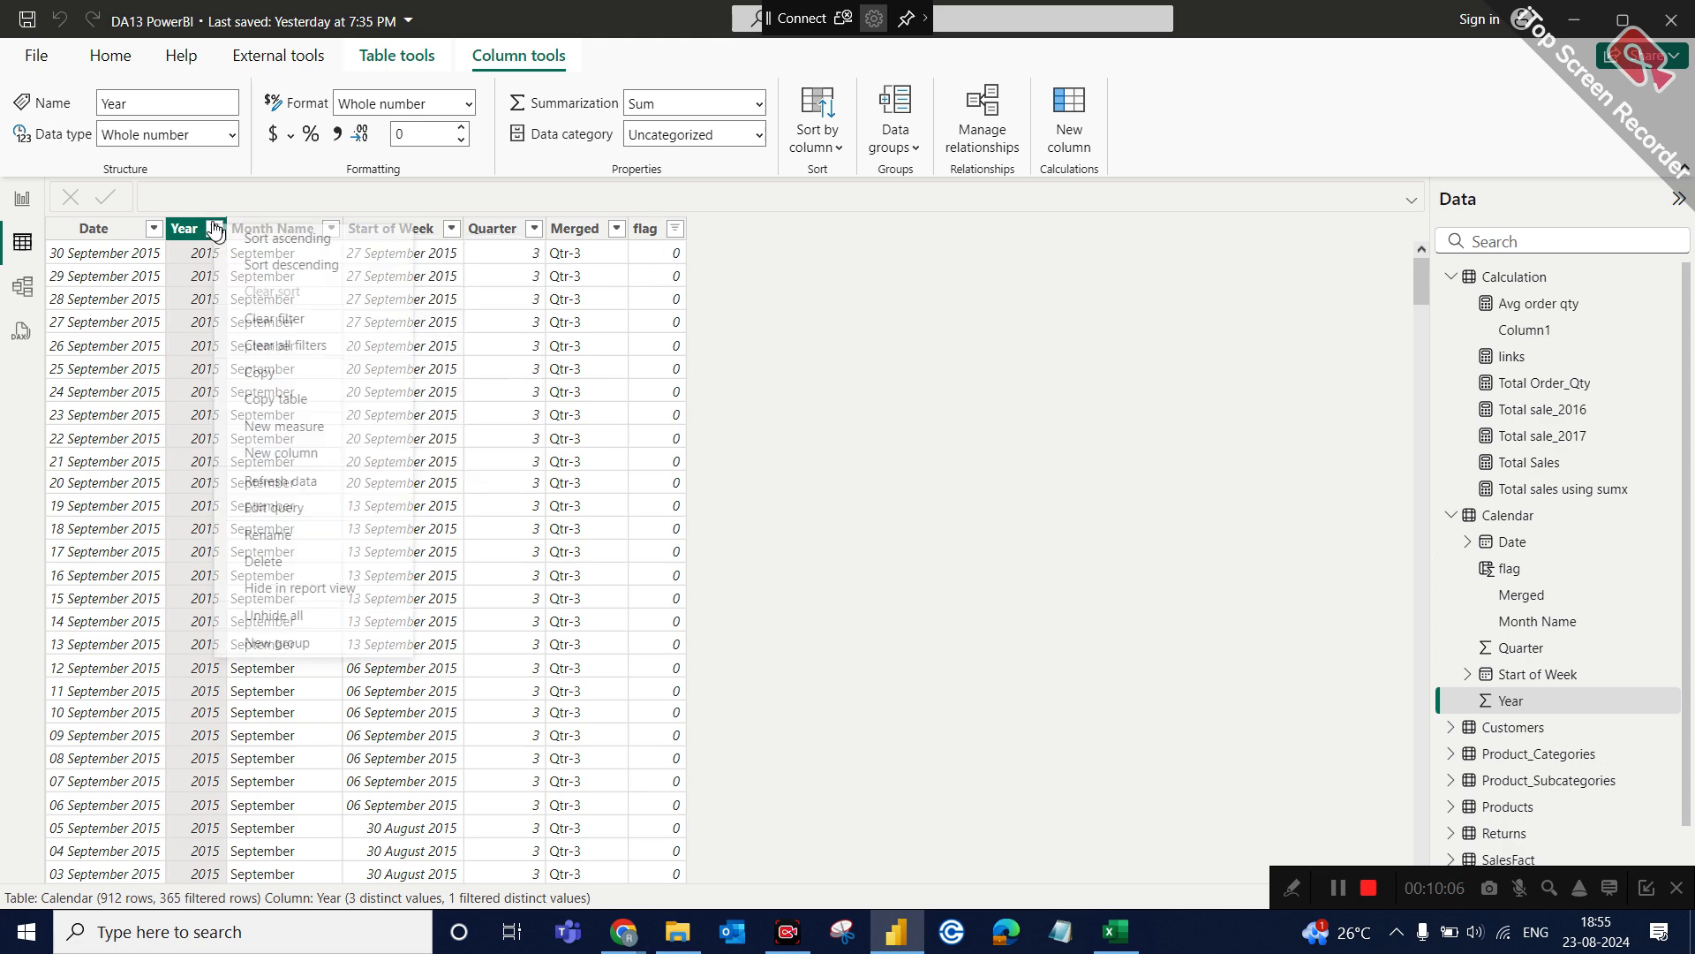
left_click(287, 345)
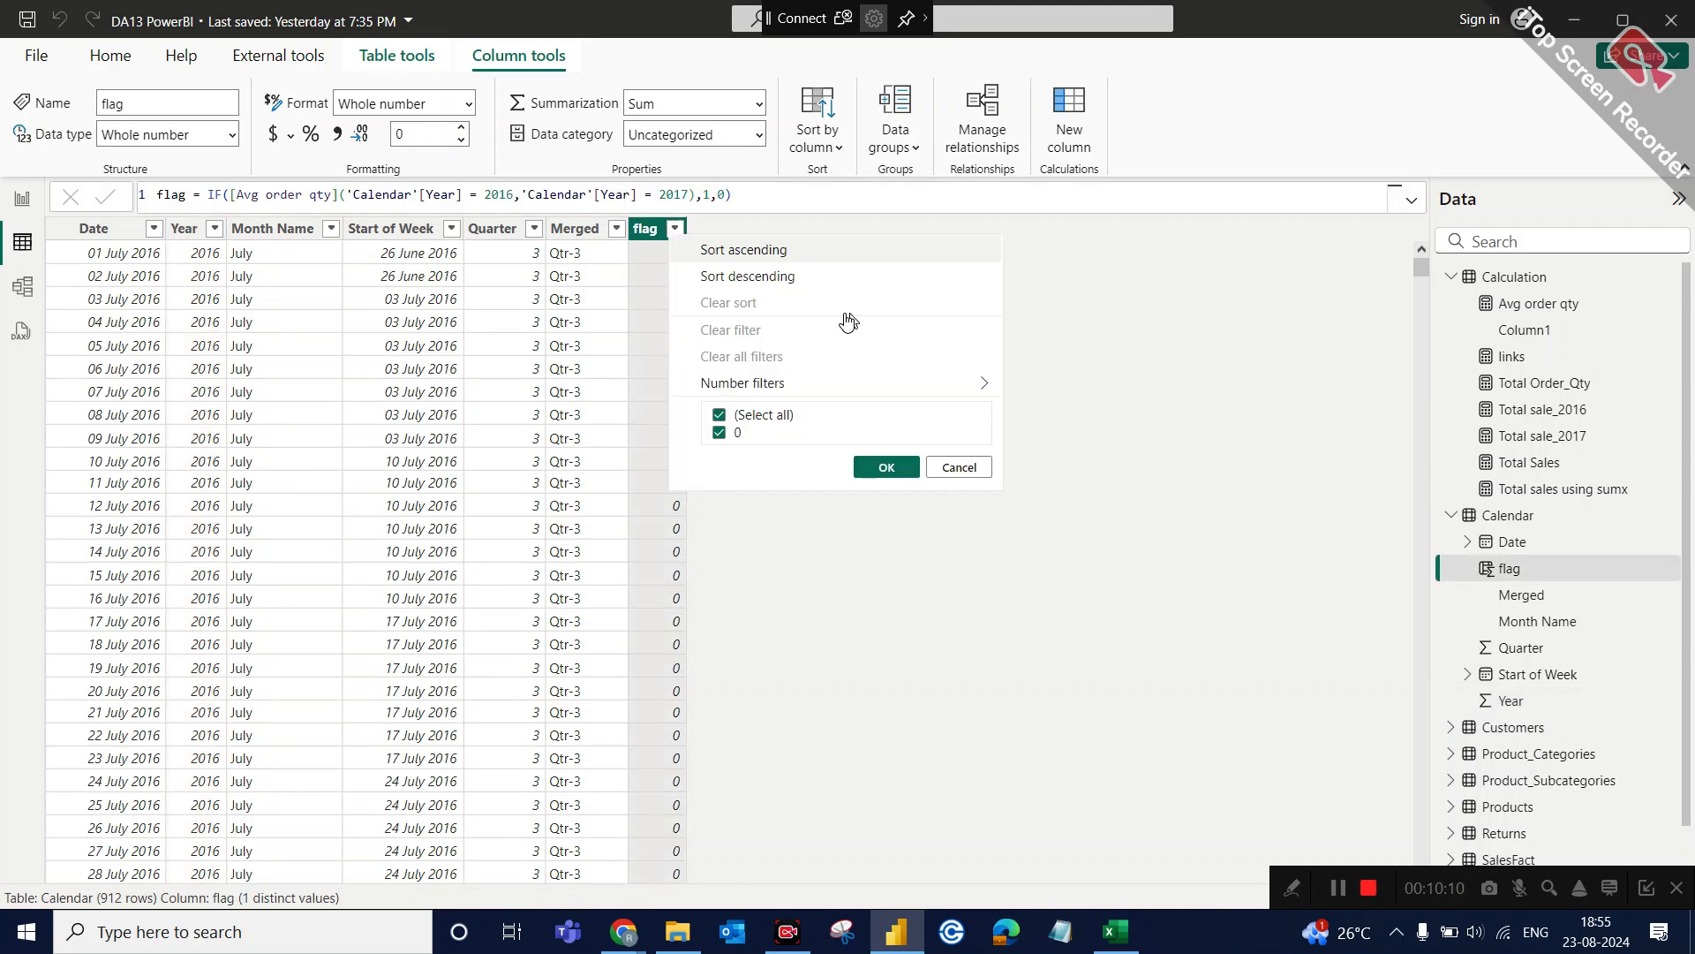
left_click(975, 465)
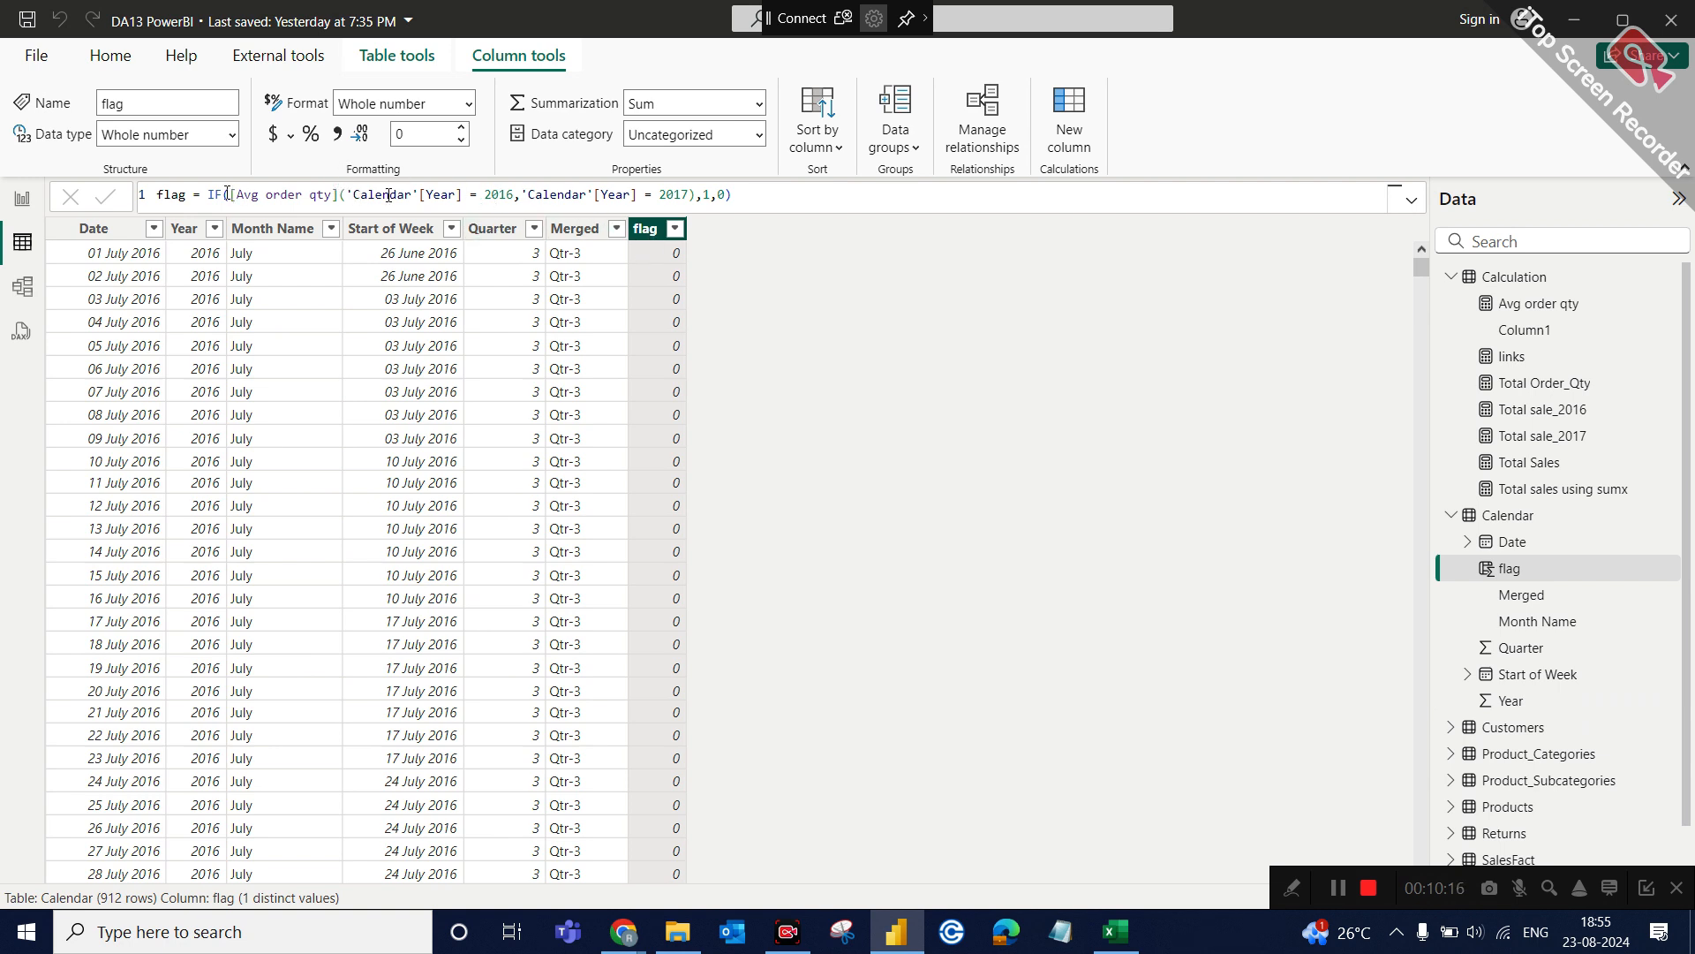
Replace the [Avg order qty] reference inside the flag column's IF with the or function, and commit the formula.
left_click(336, 194)
key("Right")
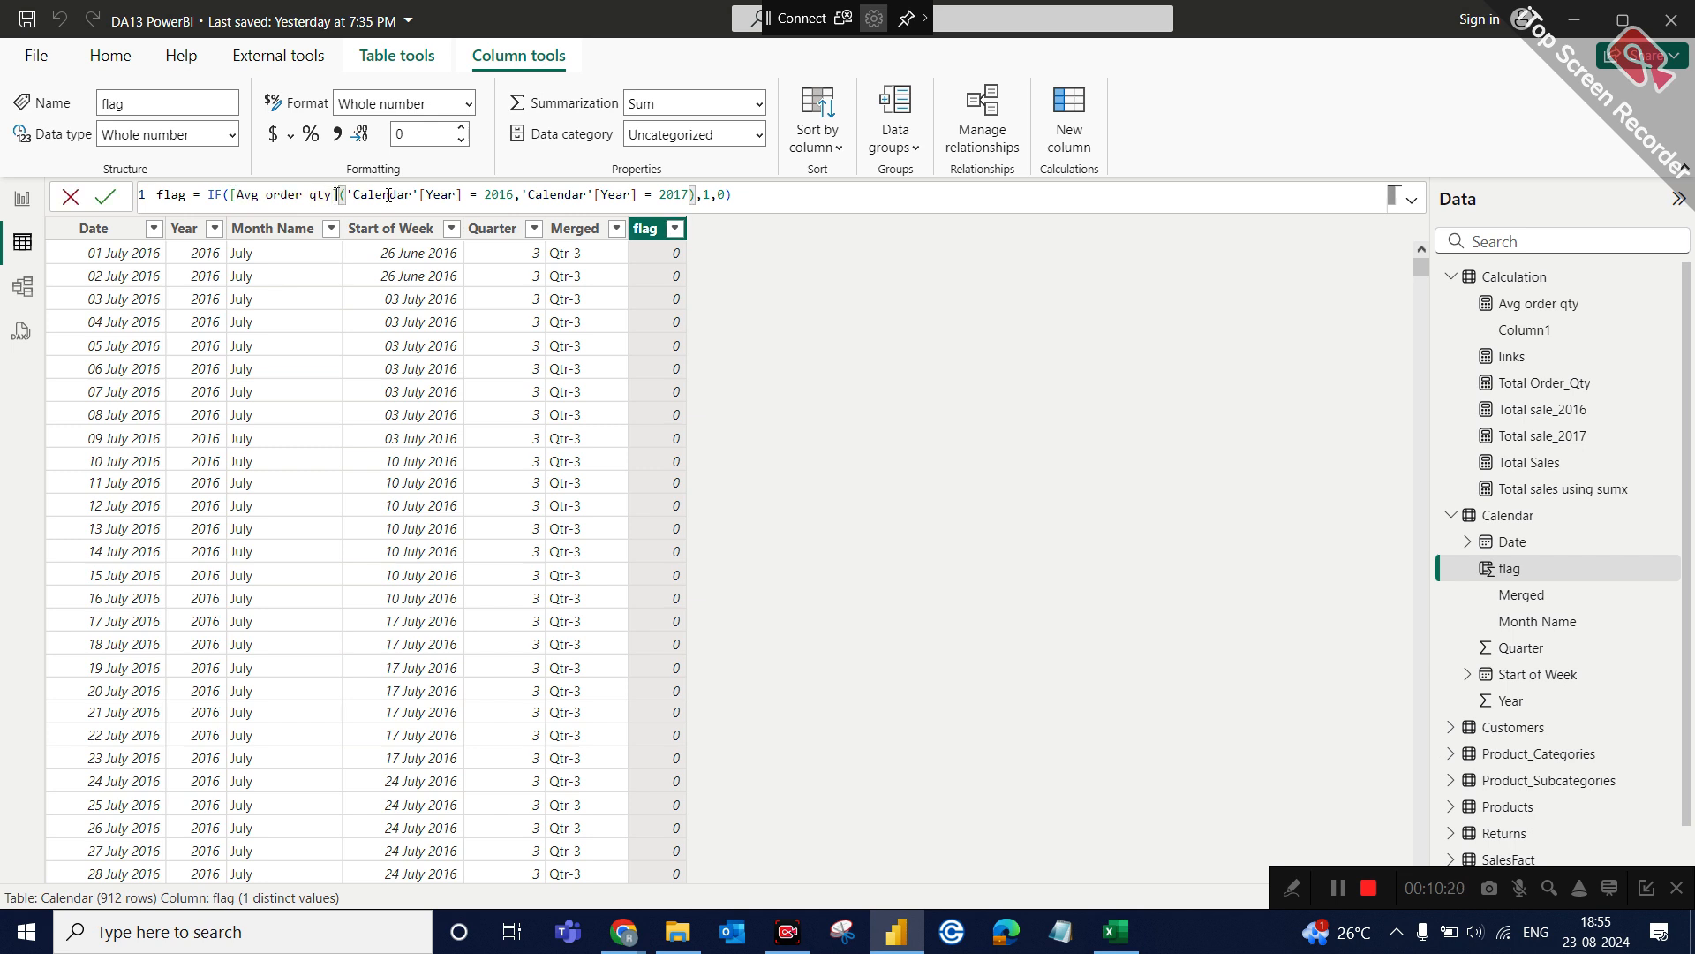
key("BackSpace")
key("BackSpace")
key("BackSpace")
key("BackSpace")
key("BackSpace")
key("BackSpace")
key("BackSpace")
key("BackSpace")
key("BackSpace")
key("BackSpace")
key("BackSpace")
key("BackSpace")
key("BackSpace")
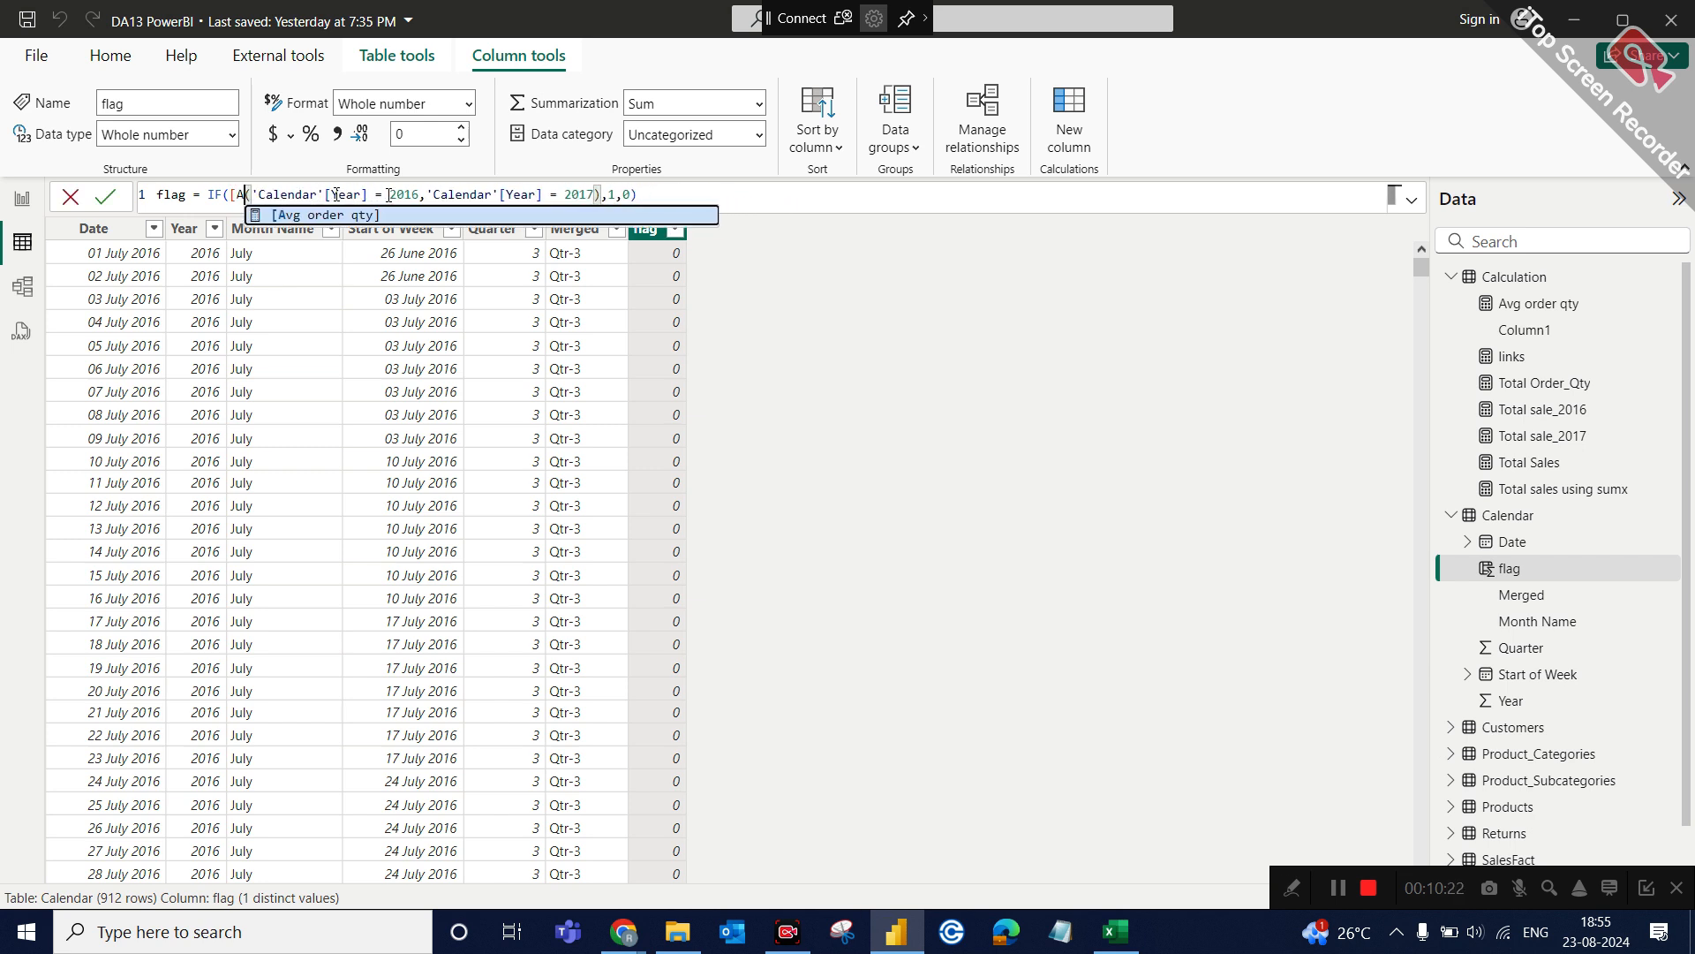
key("BackSpace")
key("BackSpace")
type("or")
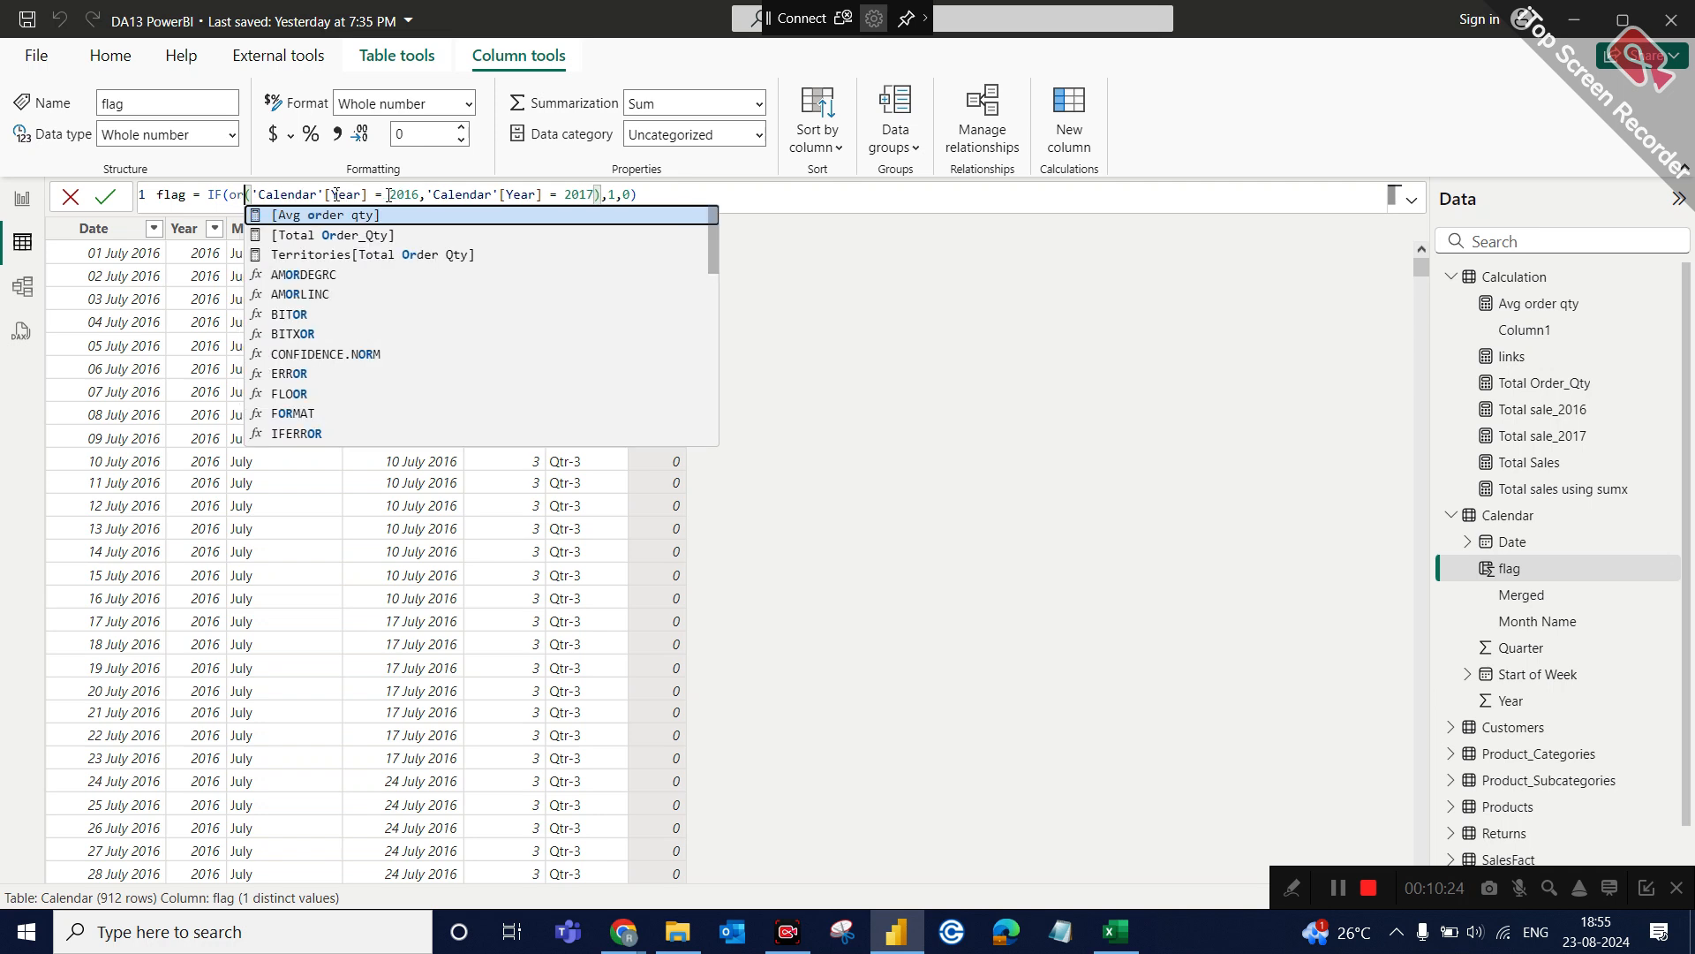
left_click(697, 191)
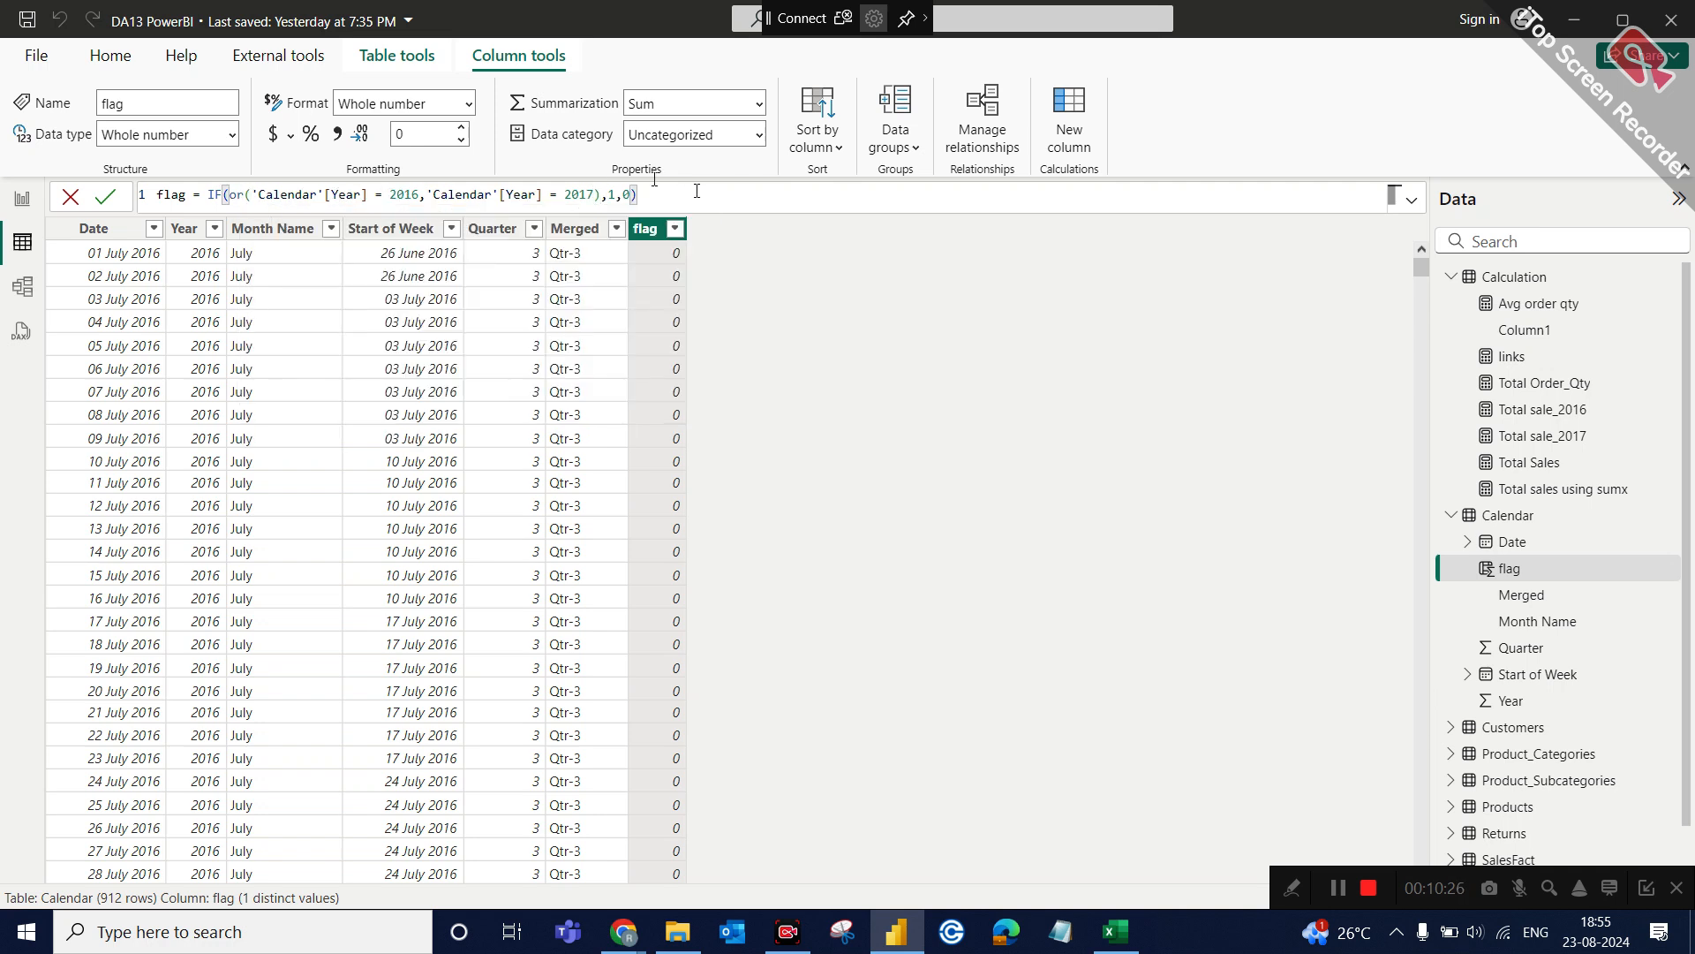
key("Return")
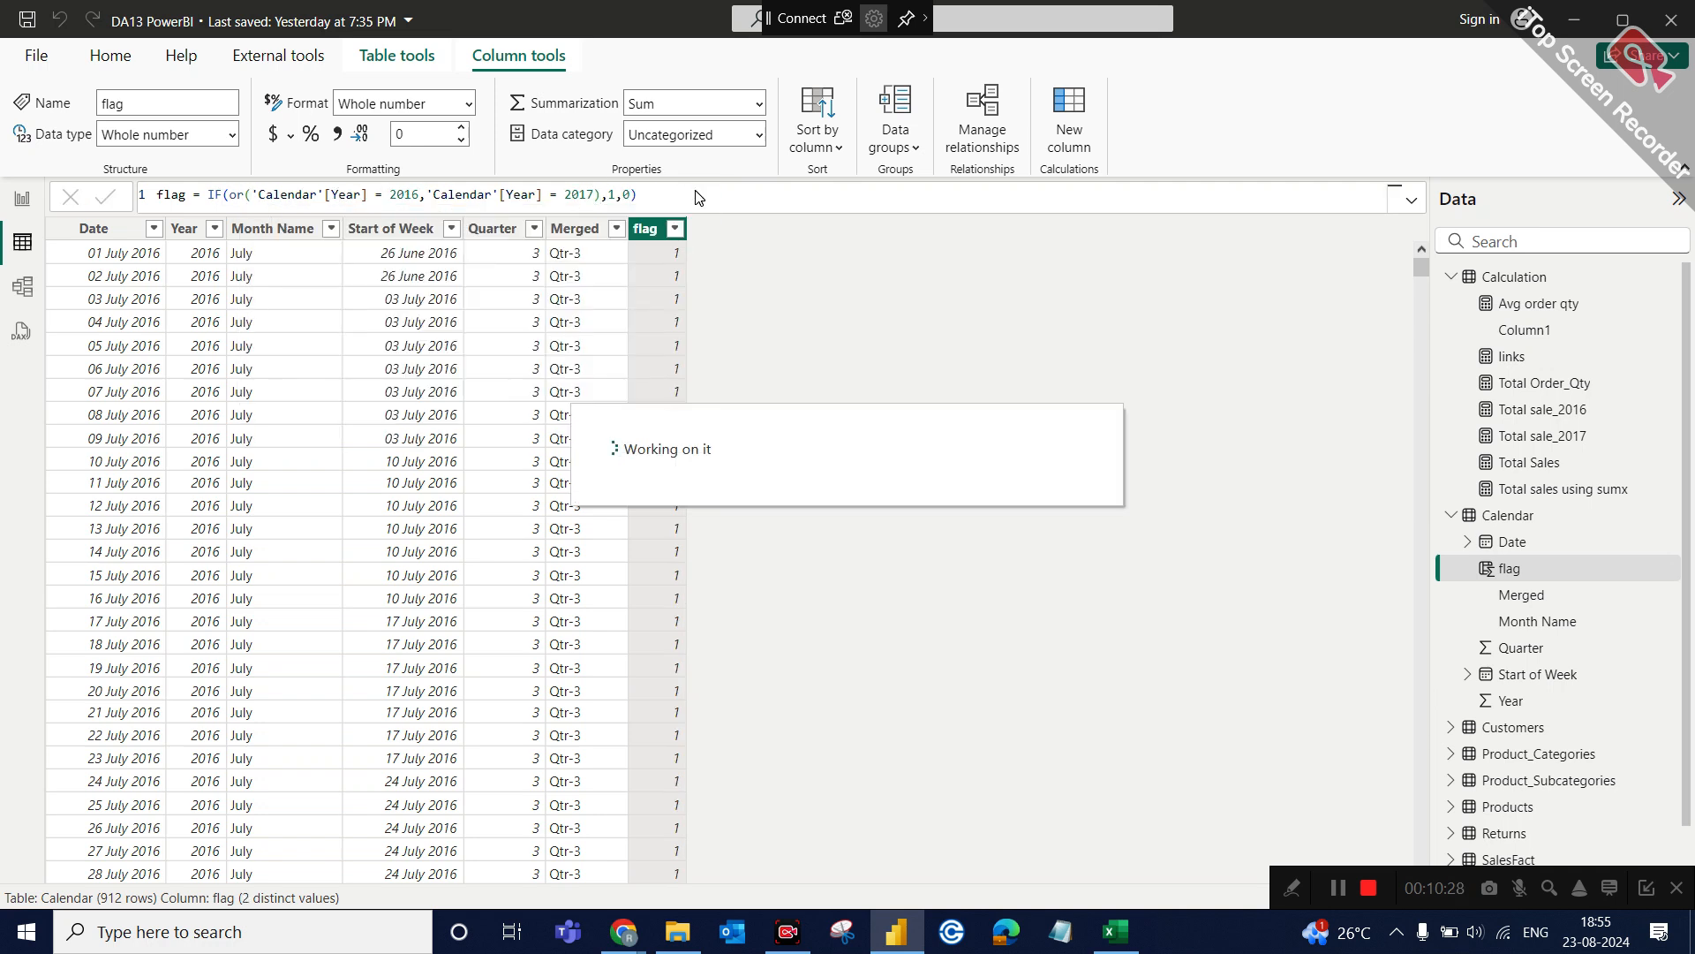
Filter the Year column to 2016 and 2017 to check the flag values under the OR condition.
left_click(215, 231)
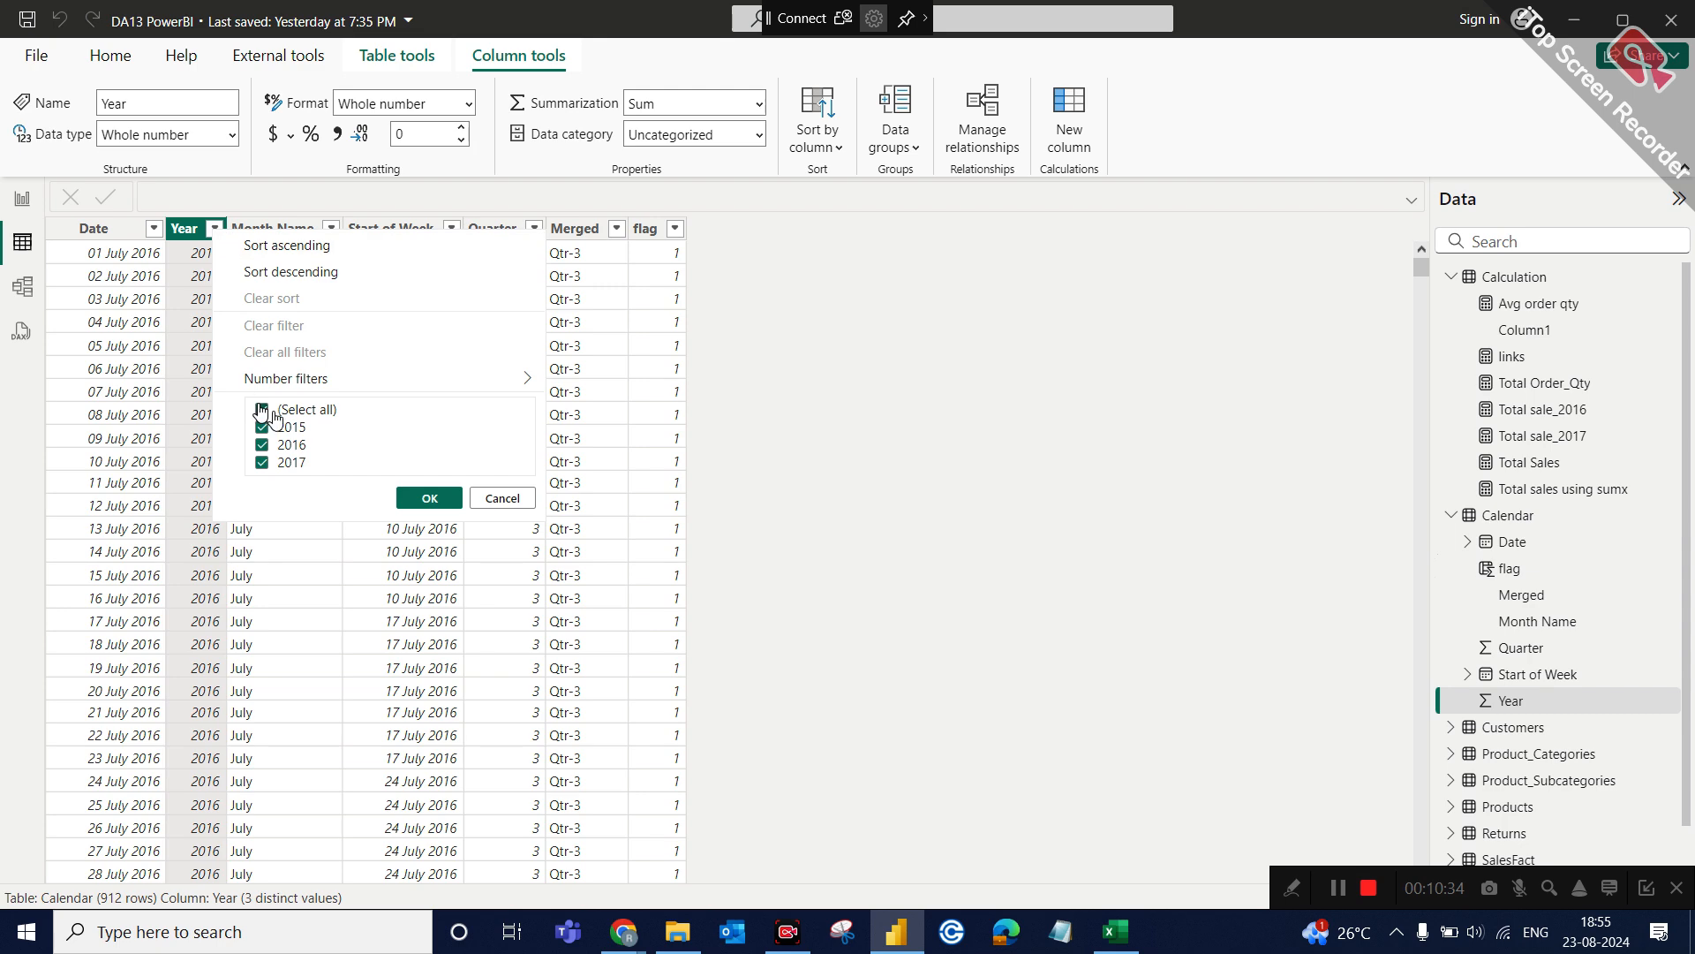
left_click(261, 410)
left_click(262, 444)
left_click(262, 462)
left_click(424, 498)
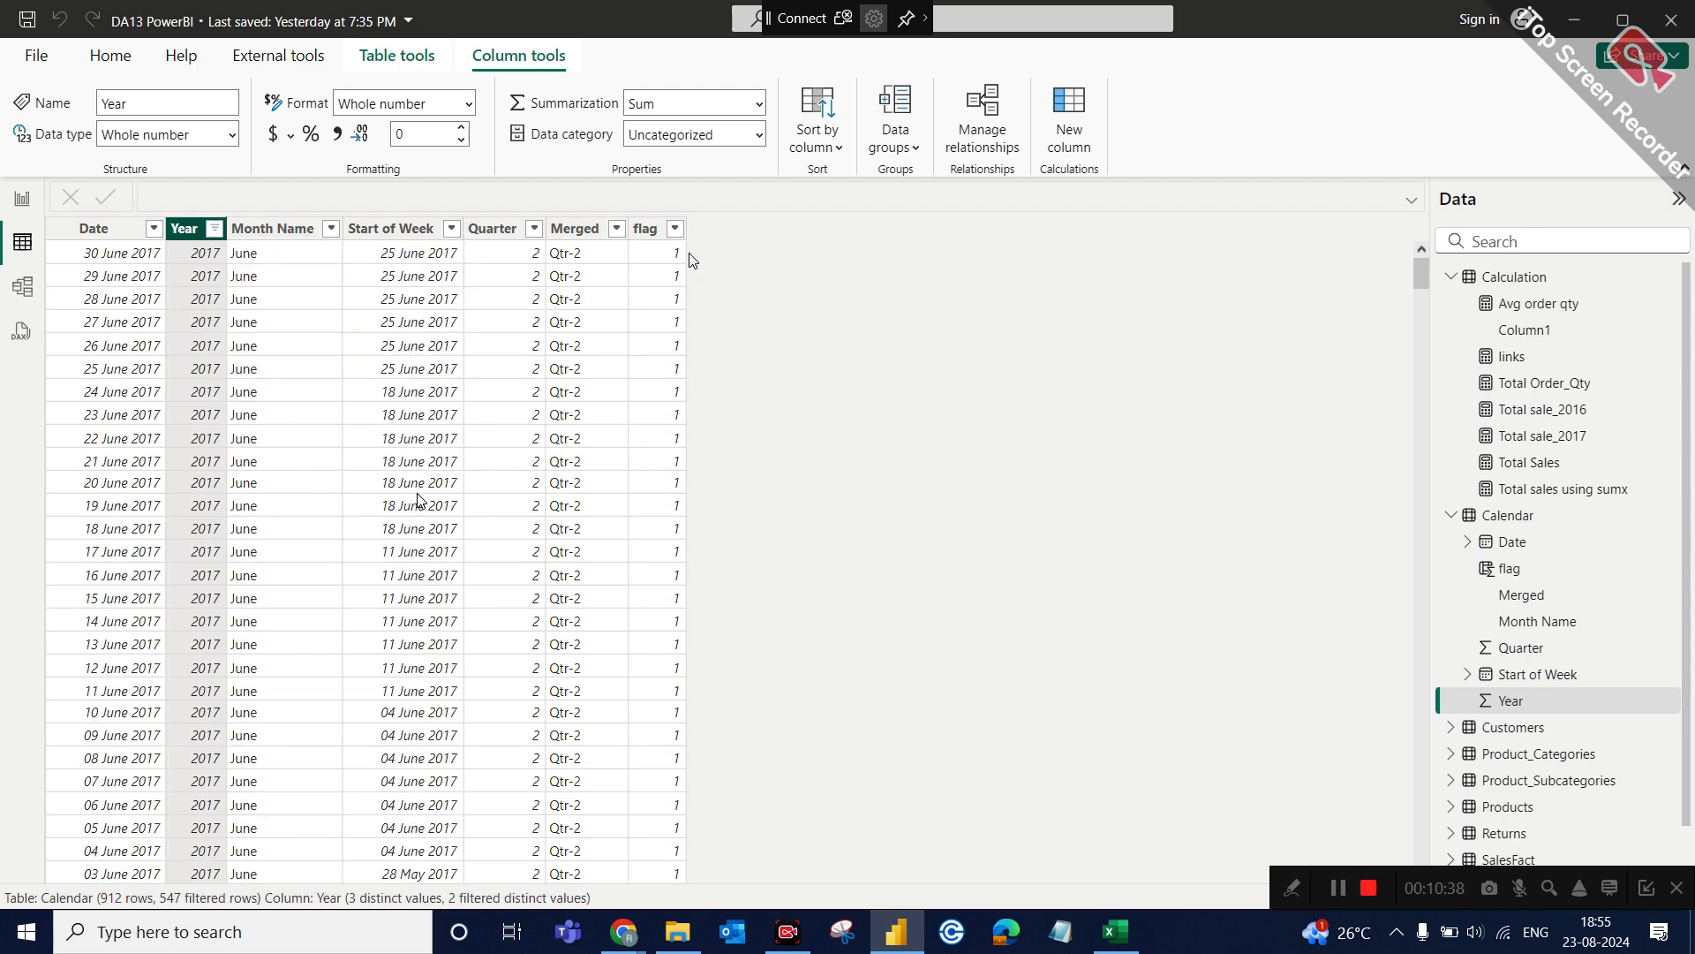
Switch the Year filter to 2015 only and check the flag values under the OR condition.
left_click(214, 228)
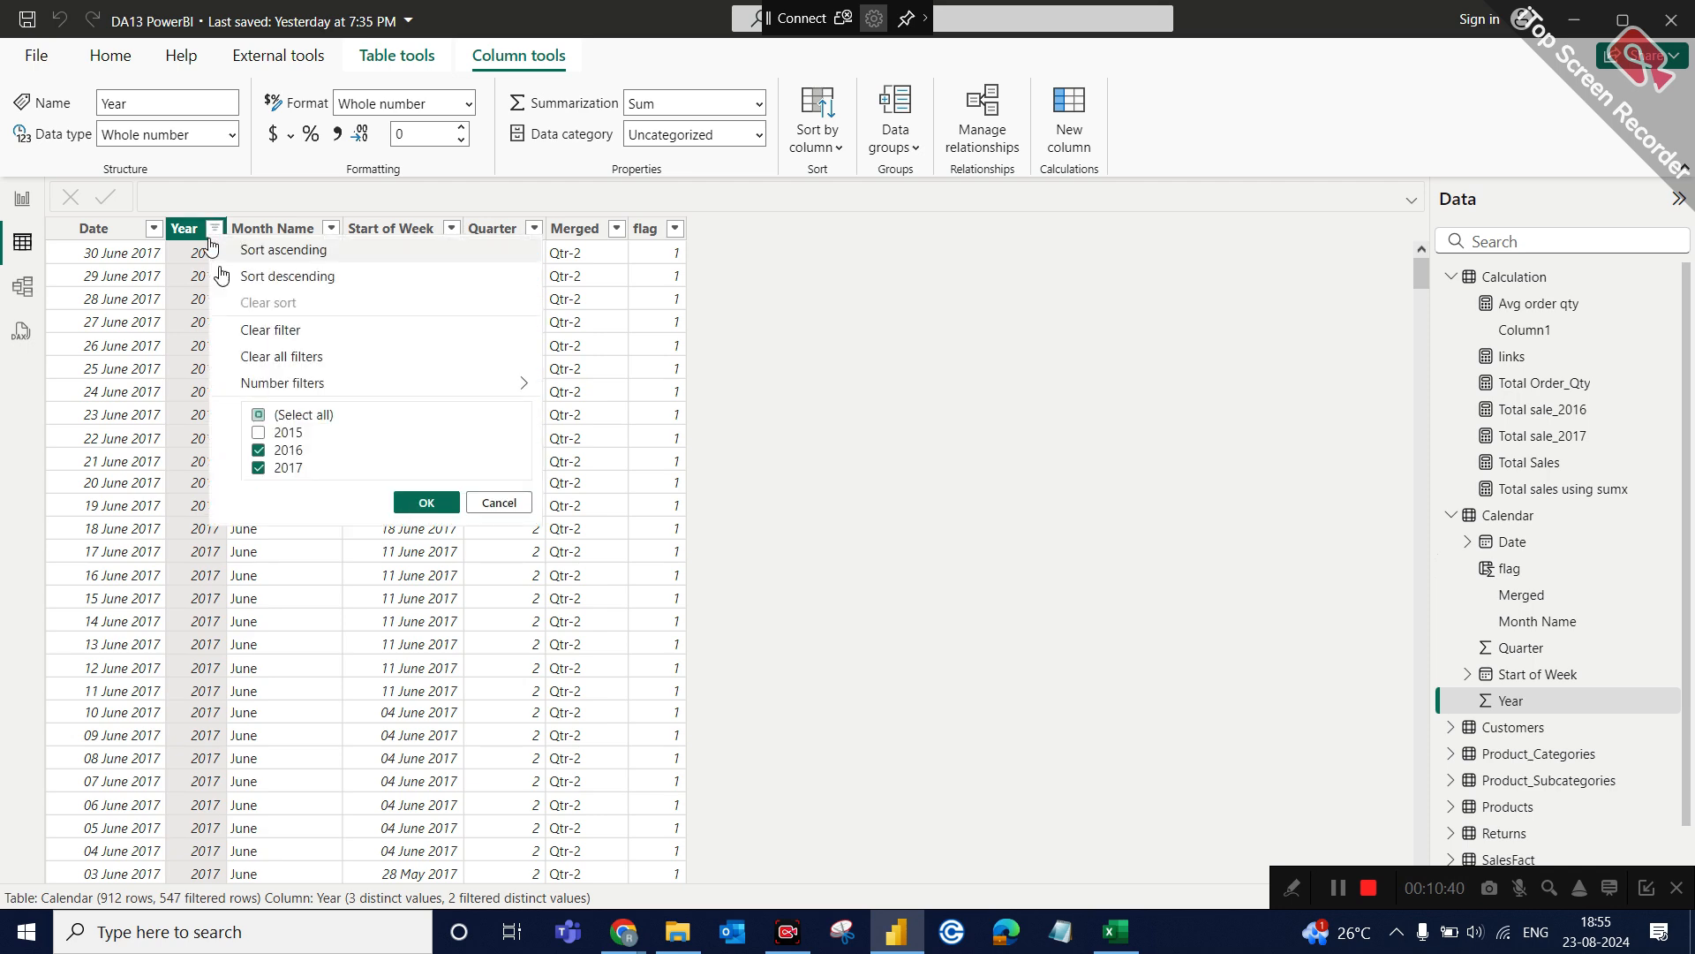
left_click(281, 452)
left_click(279, 468)
left_click(274, 433)
left_click(402, 505)
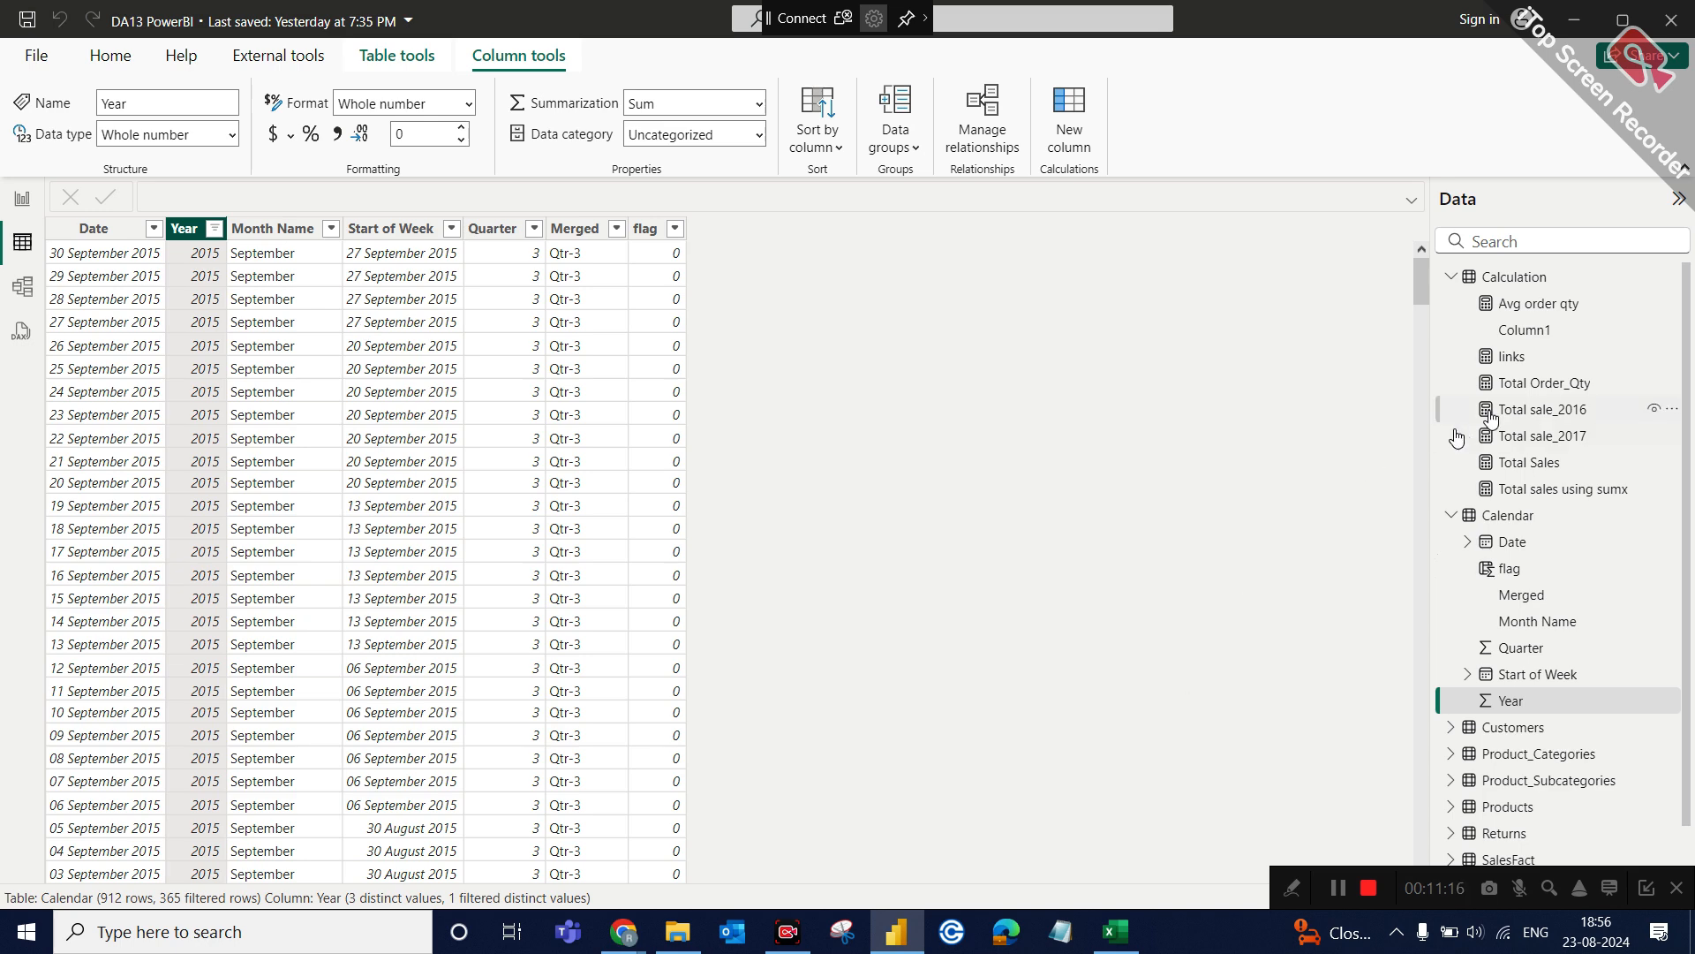
Collapse the Calculation table's field list and look at the Date column of the Calendar table.
left_click(1451, 276)
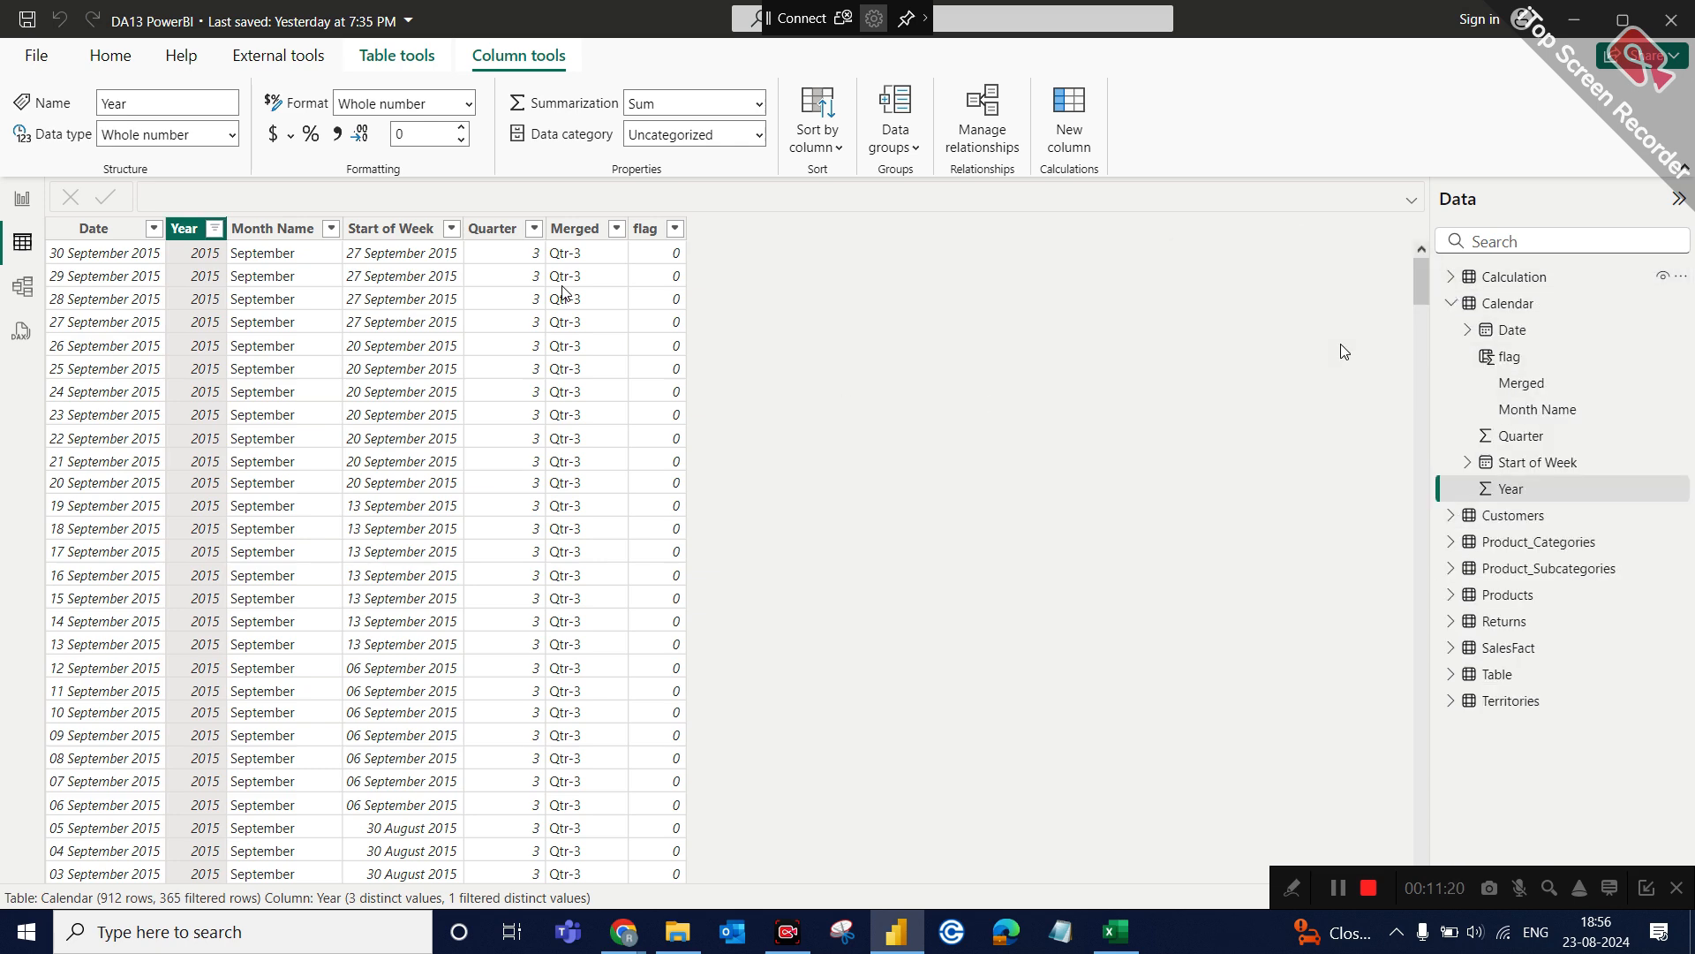
left_click(88, 232)
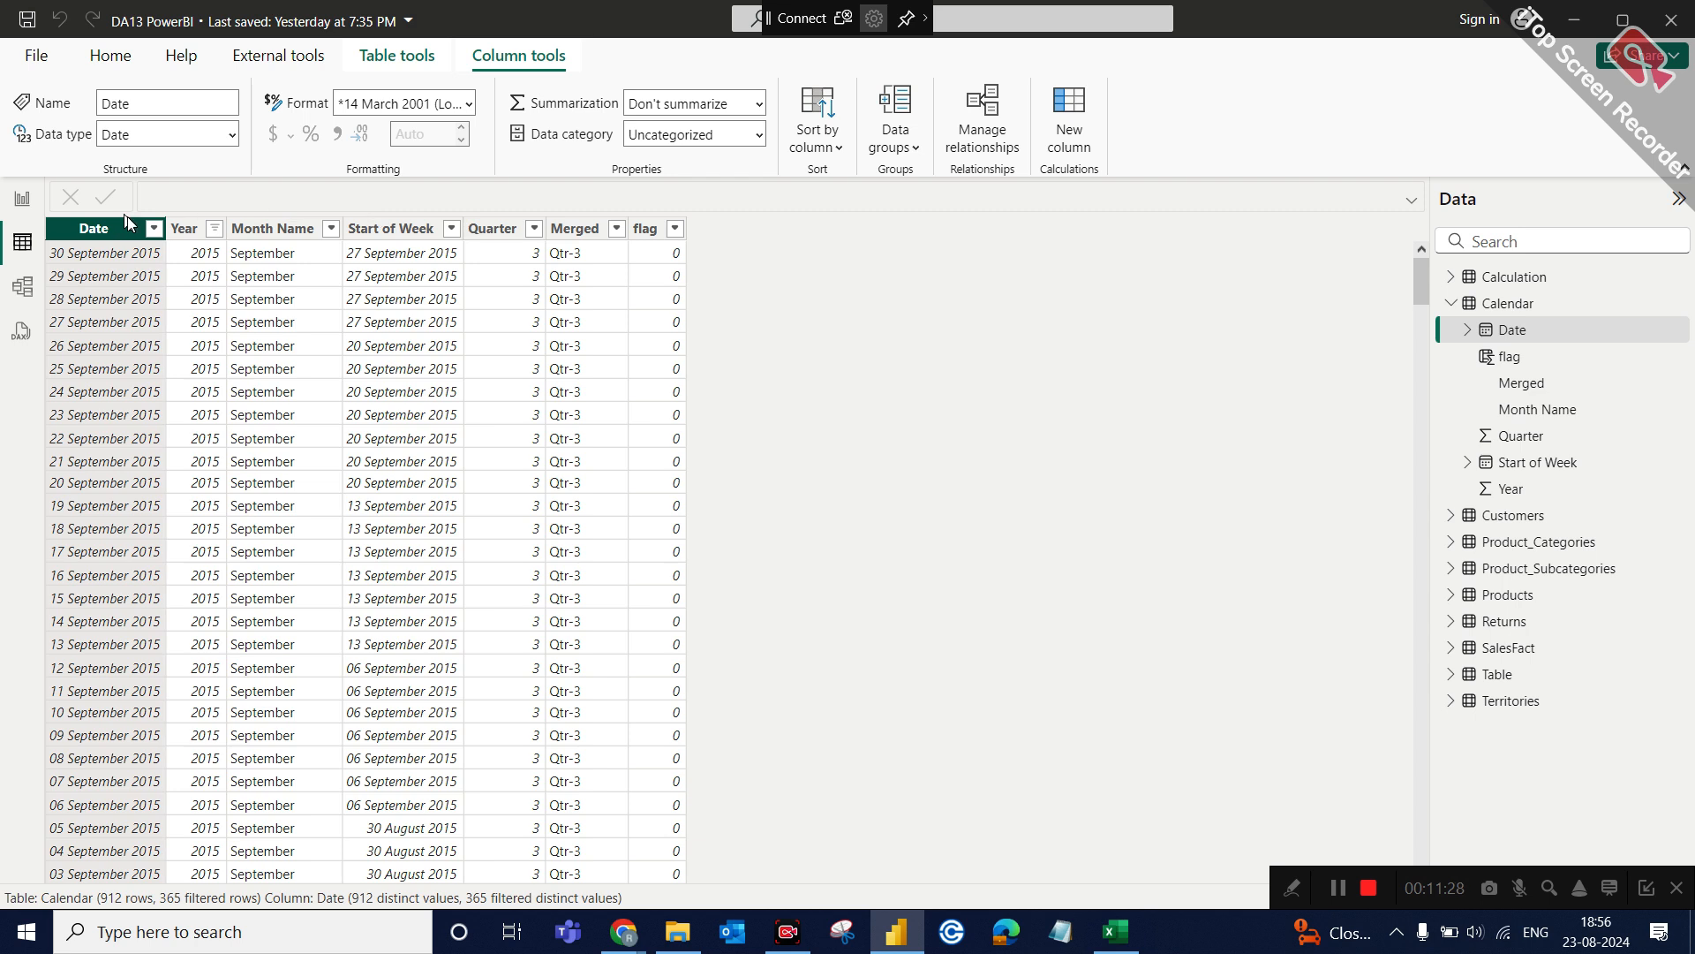
left_click(1451, 304)
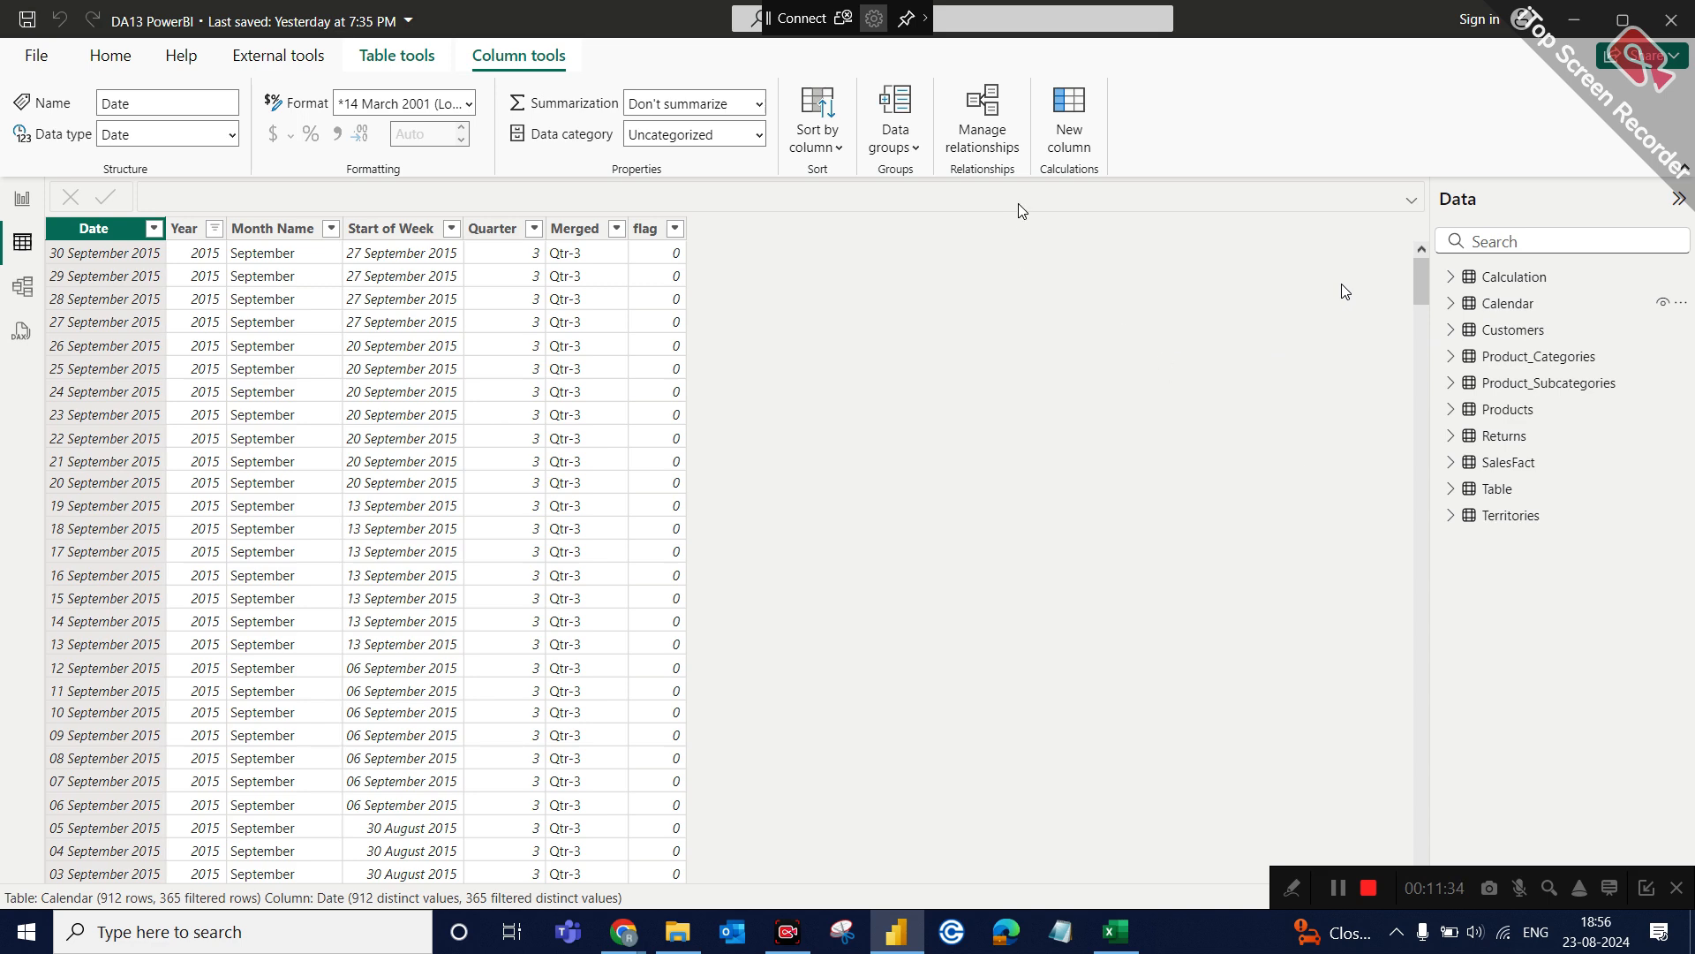
left_click(1510, 304)
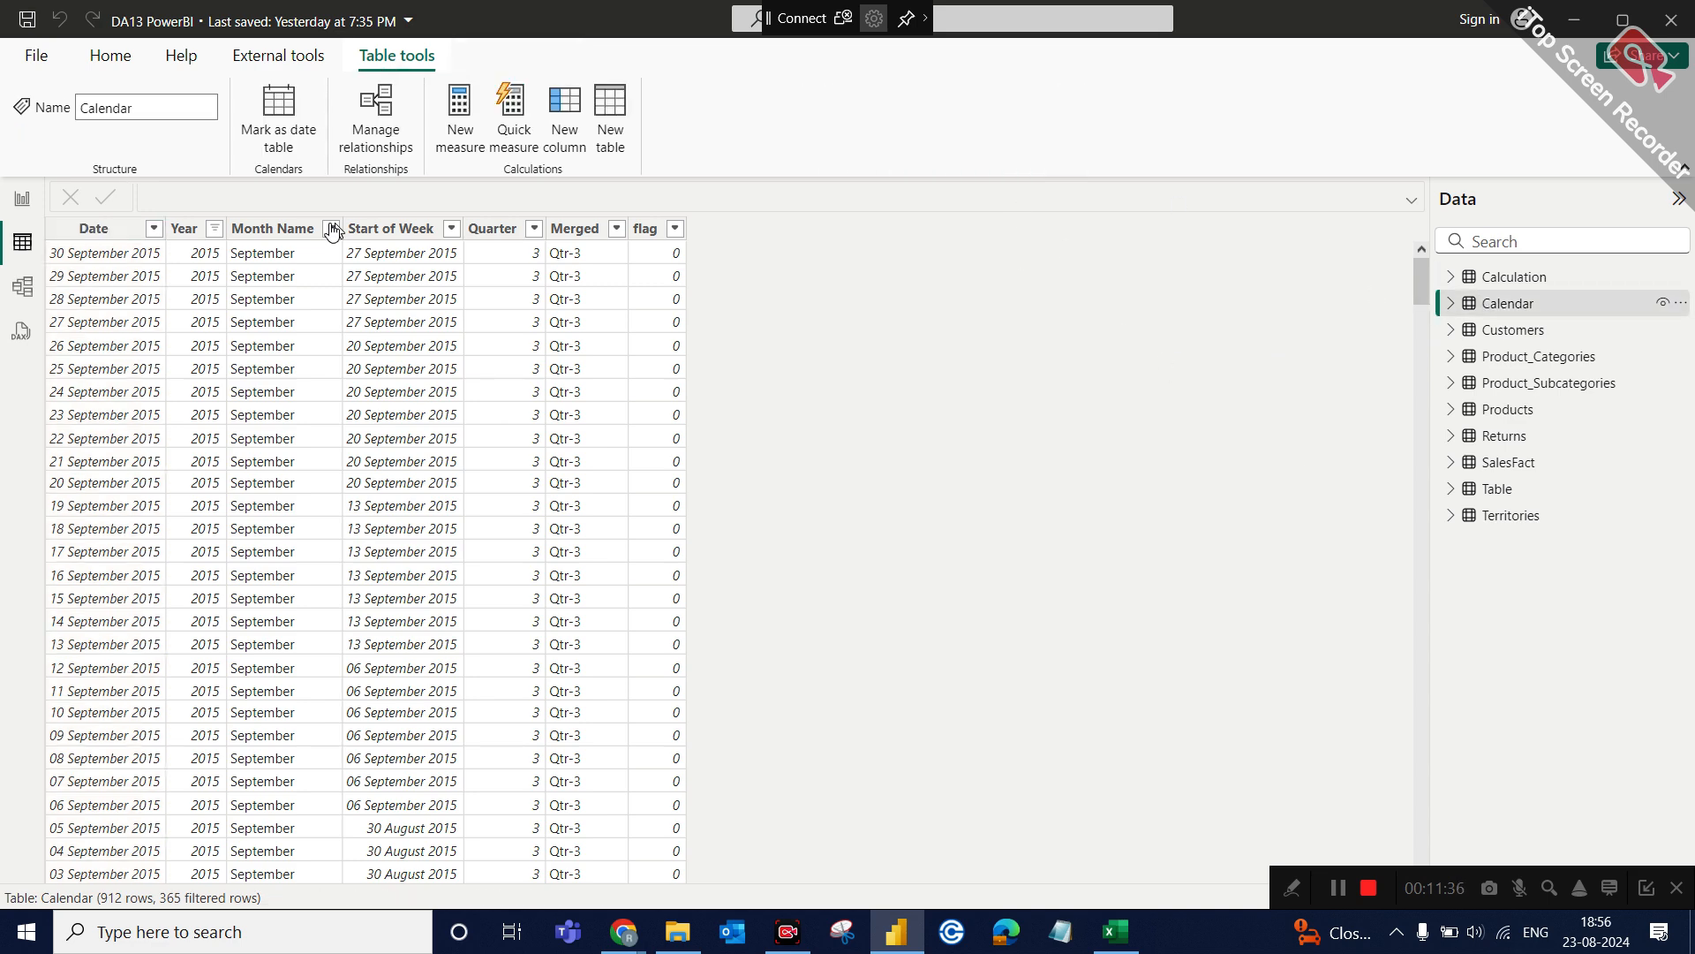
left_click(89, 227)
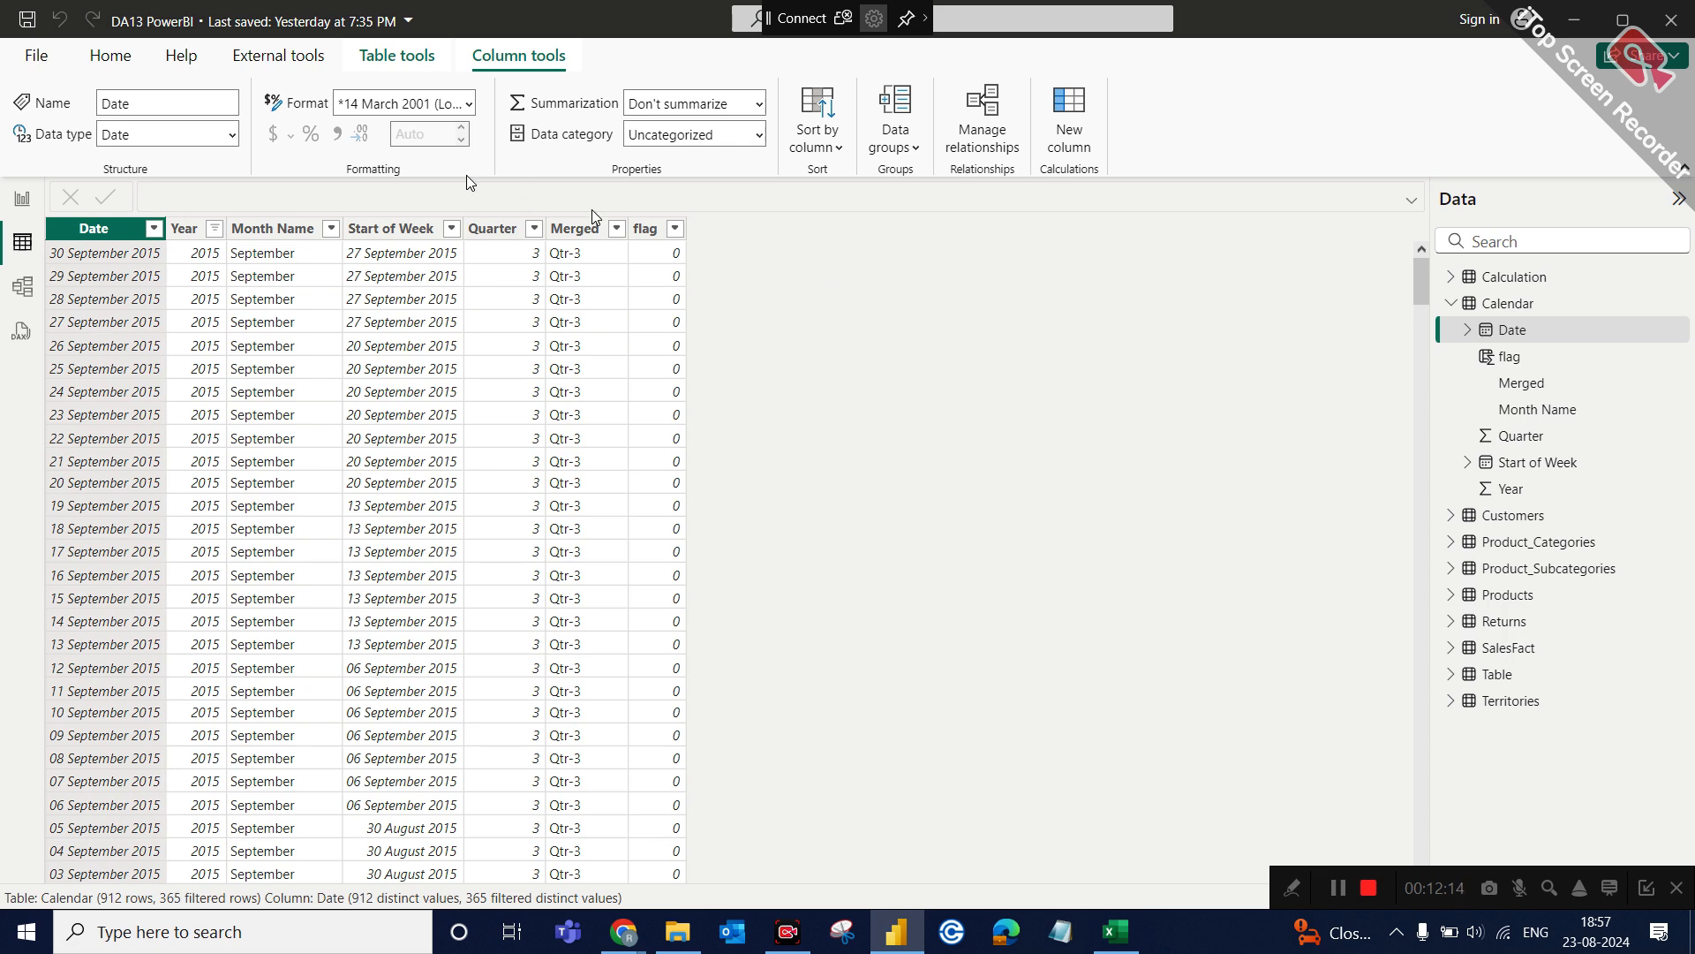
Create a new calculated table and name it Calender usig DAX in its formula.
left_click(125, 70)
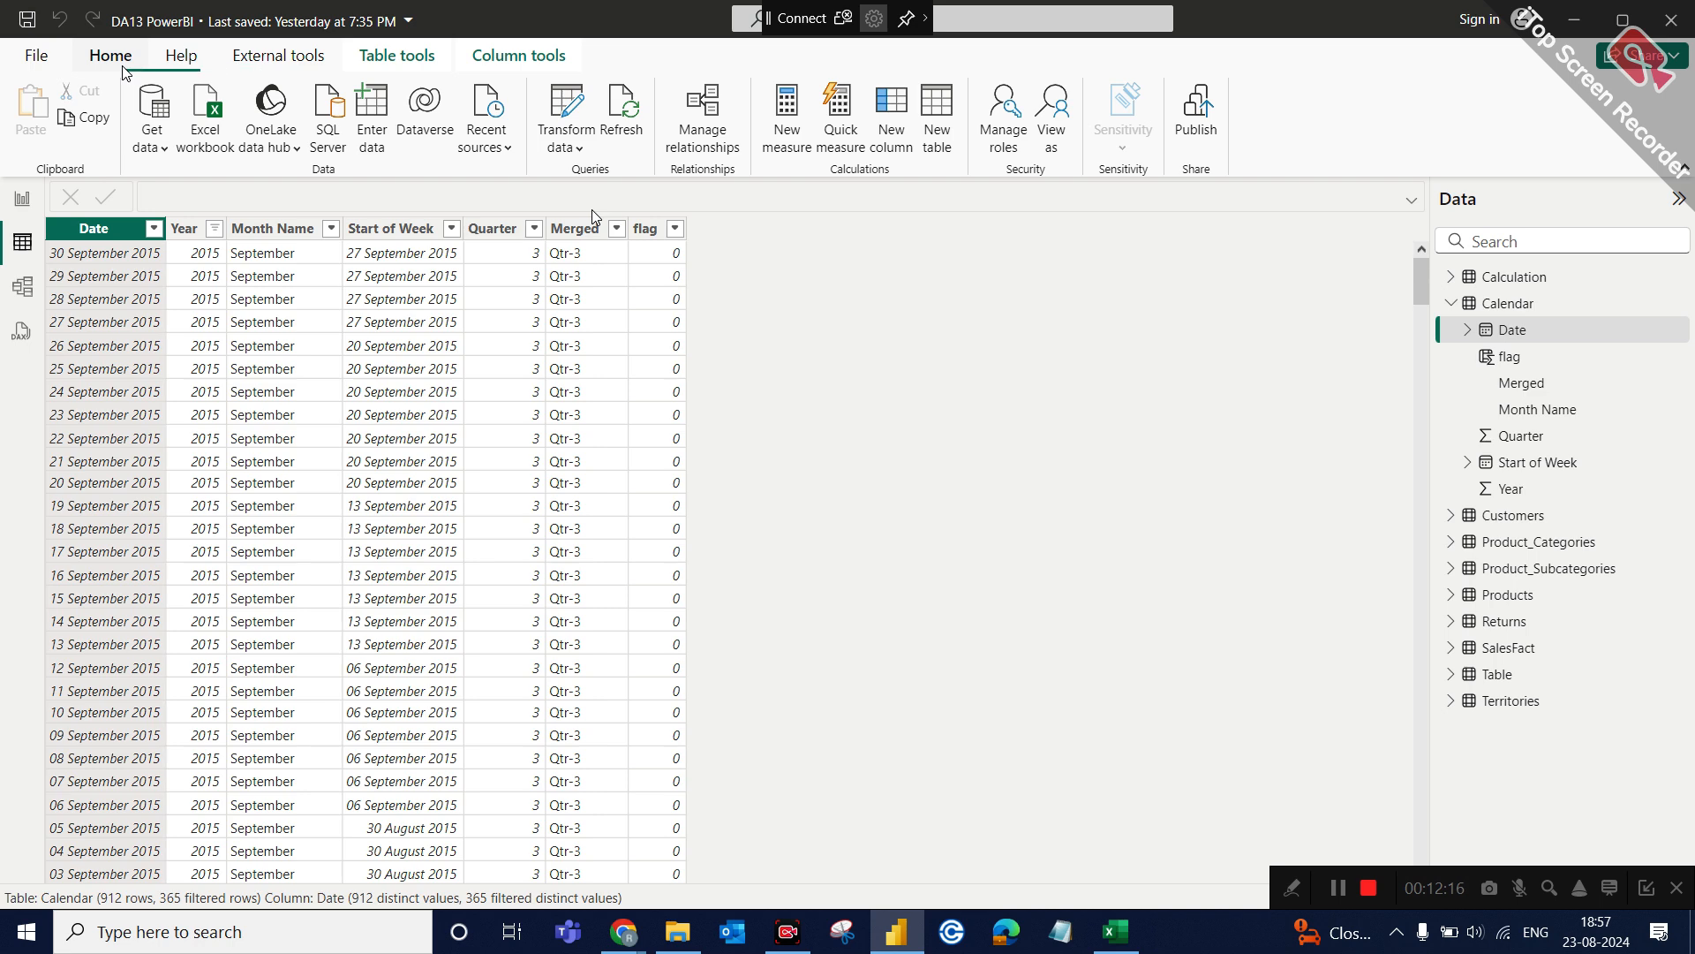
left_click(408, 54)
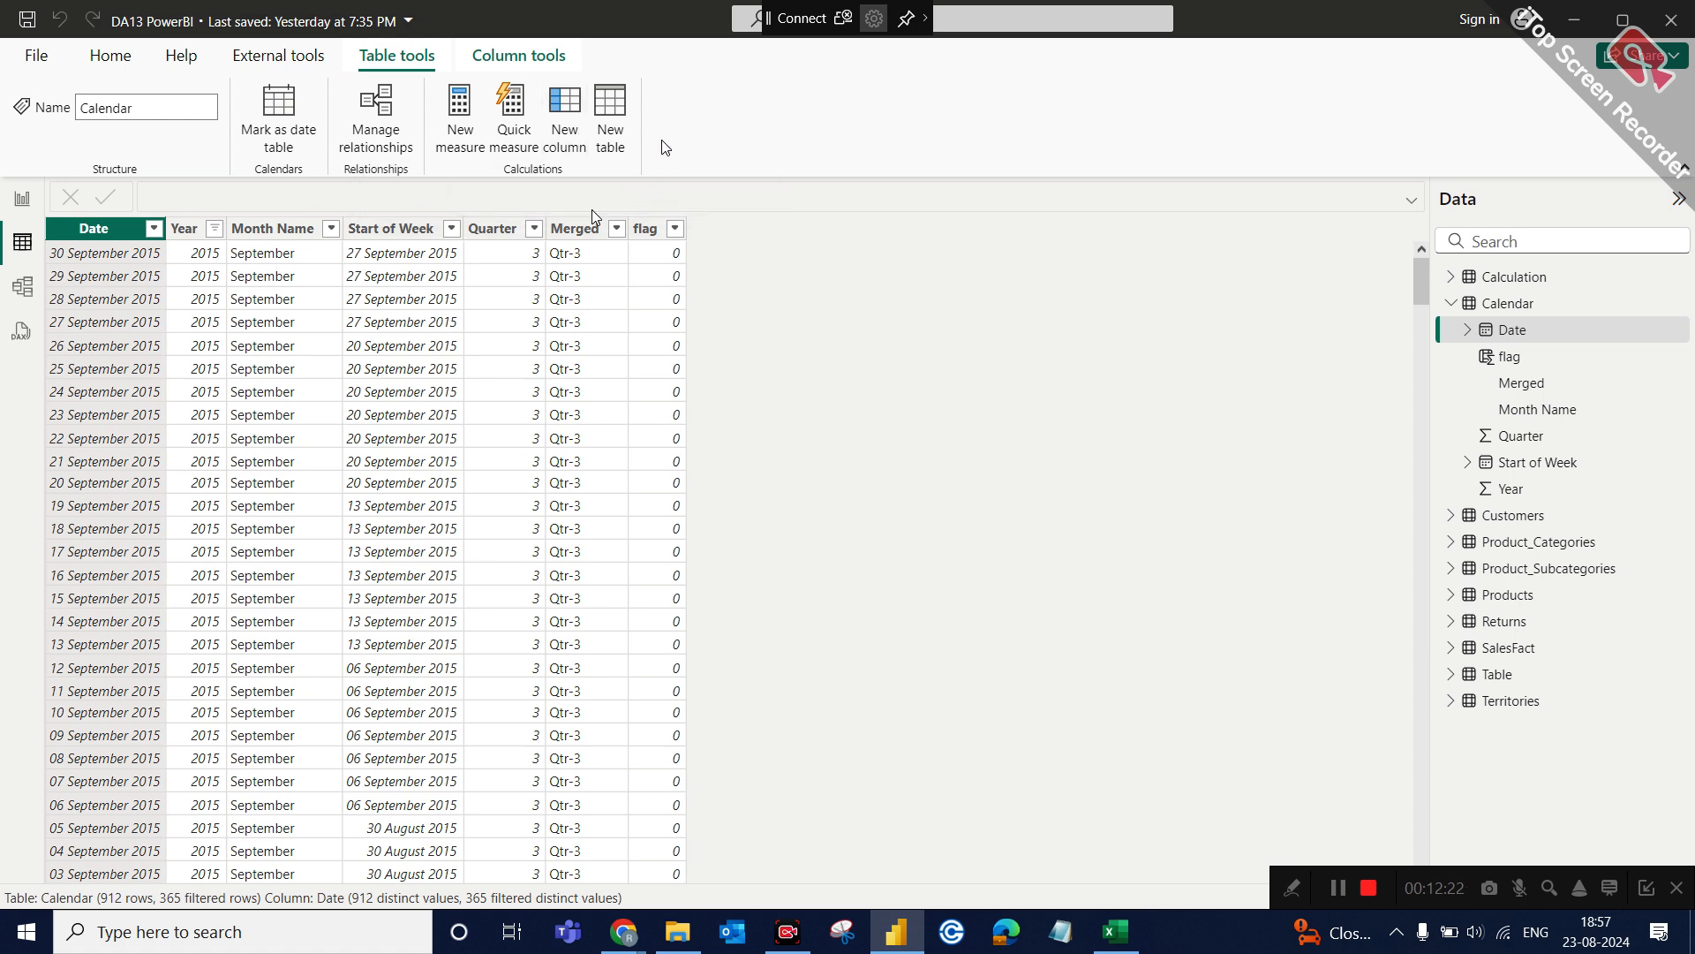
left_click(609, 137)
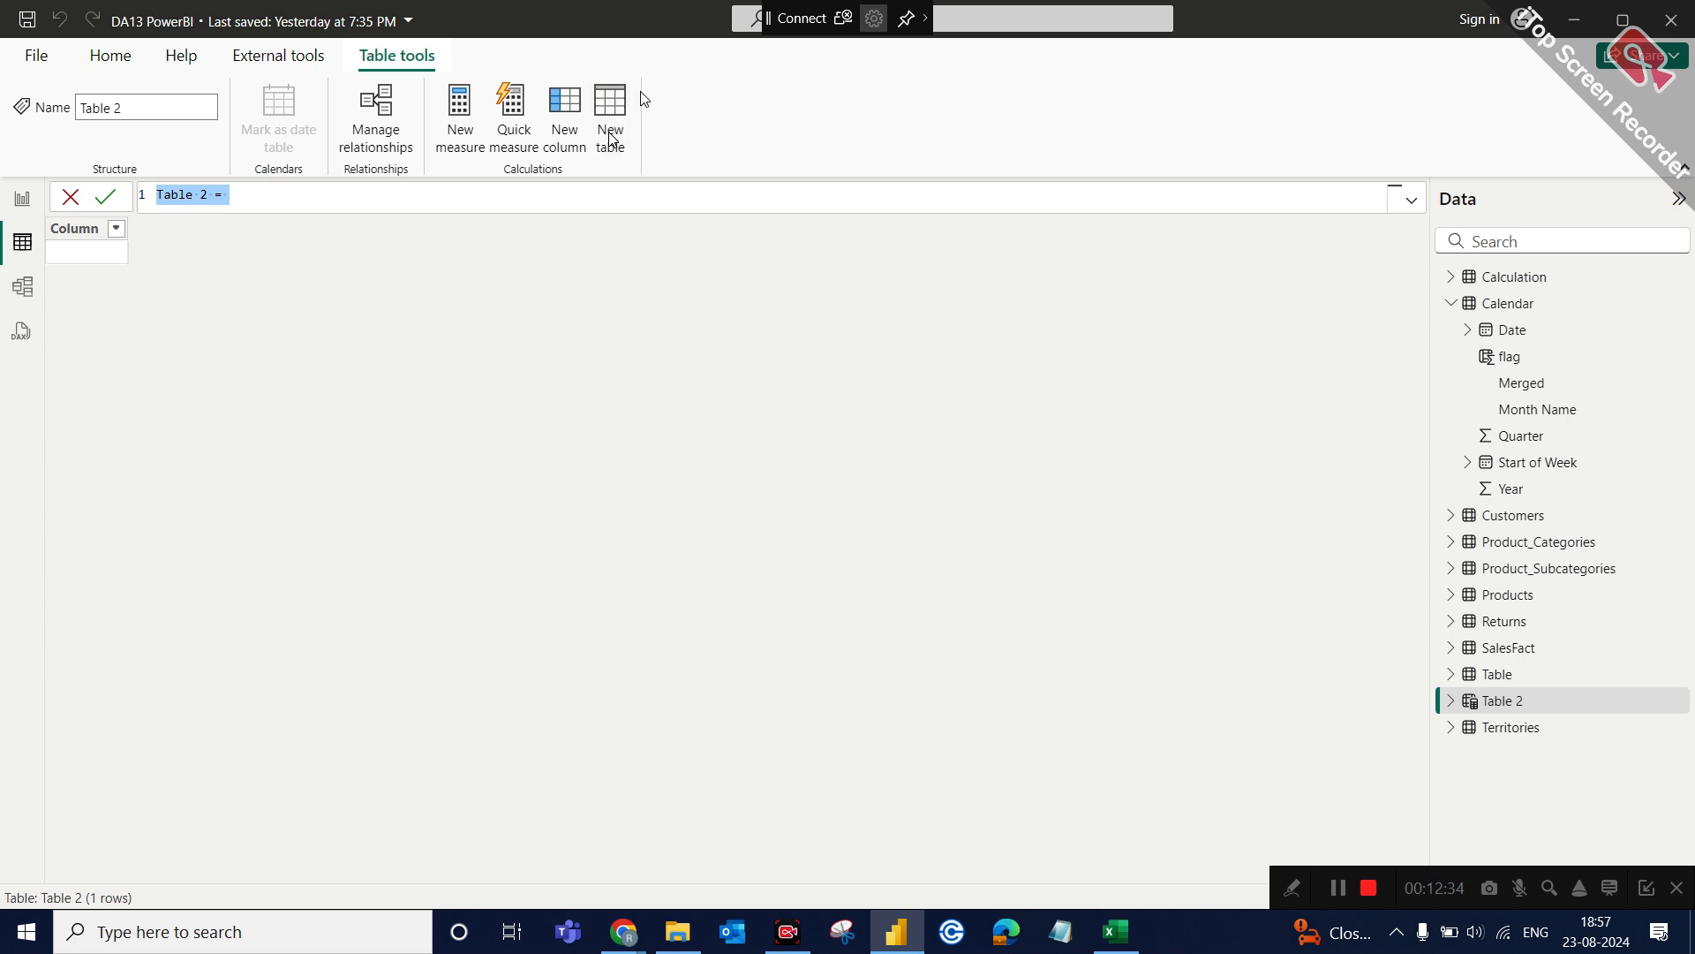
left_click(277, 196)
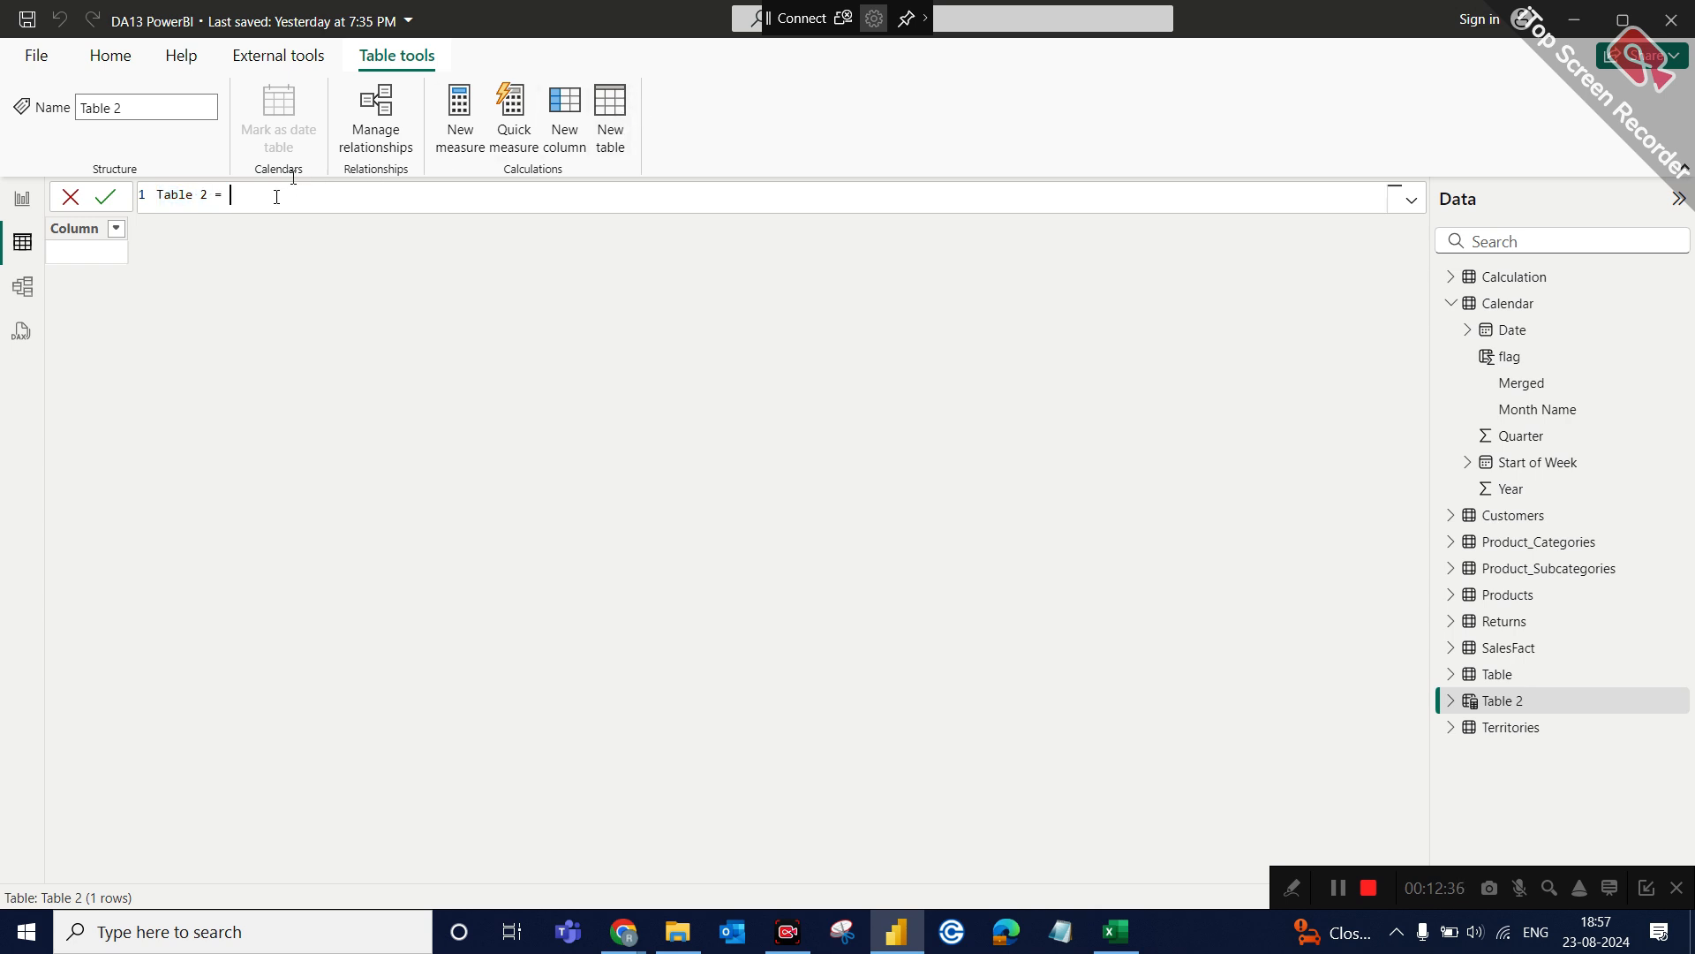
key("BackSpace")
key("BackSpace")
key("BackSpace")
key("BackSpace")
key("BackSpace")
key("BackSpace")
key("BackSpace")
key("BackSpace")
key("BackSpace")
key("BackSpace")
type("Calender")
type(" ta")
key("BackSpace")
key("BackSpace")
type("usnig")
key("BackSpace")
key("BackSpace")
key("BackSpace")
type("ig DAX = cale")
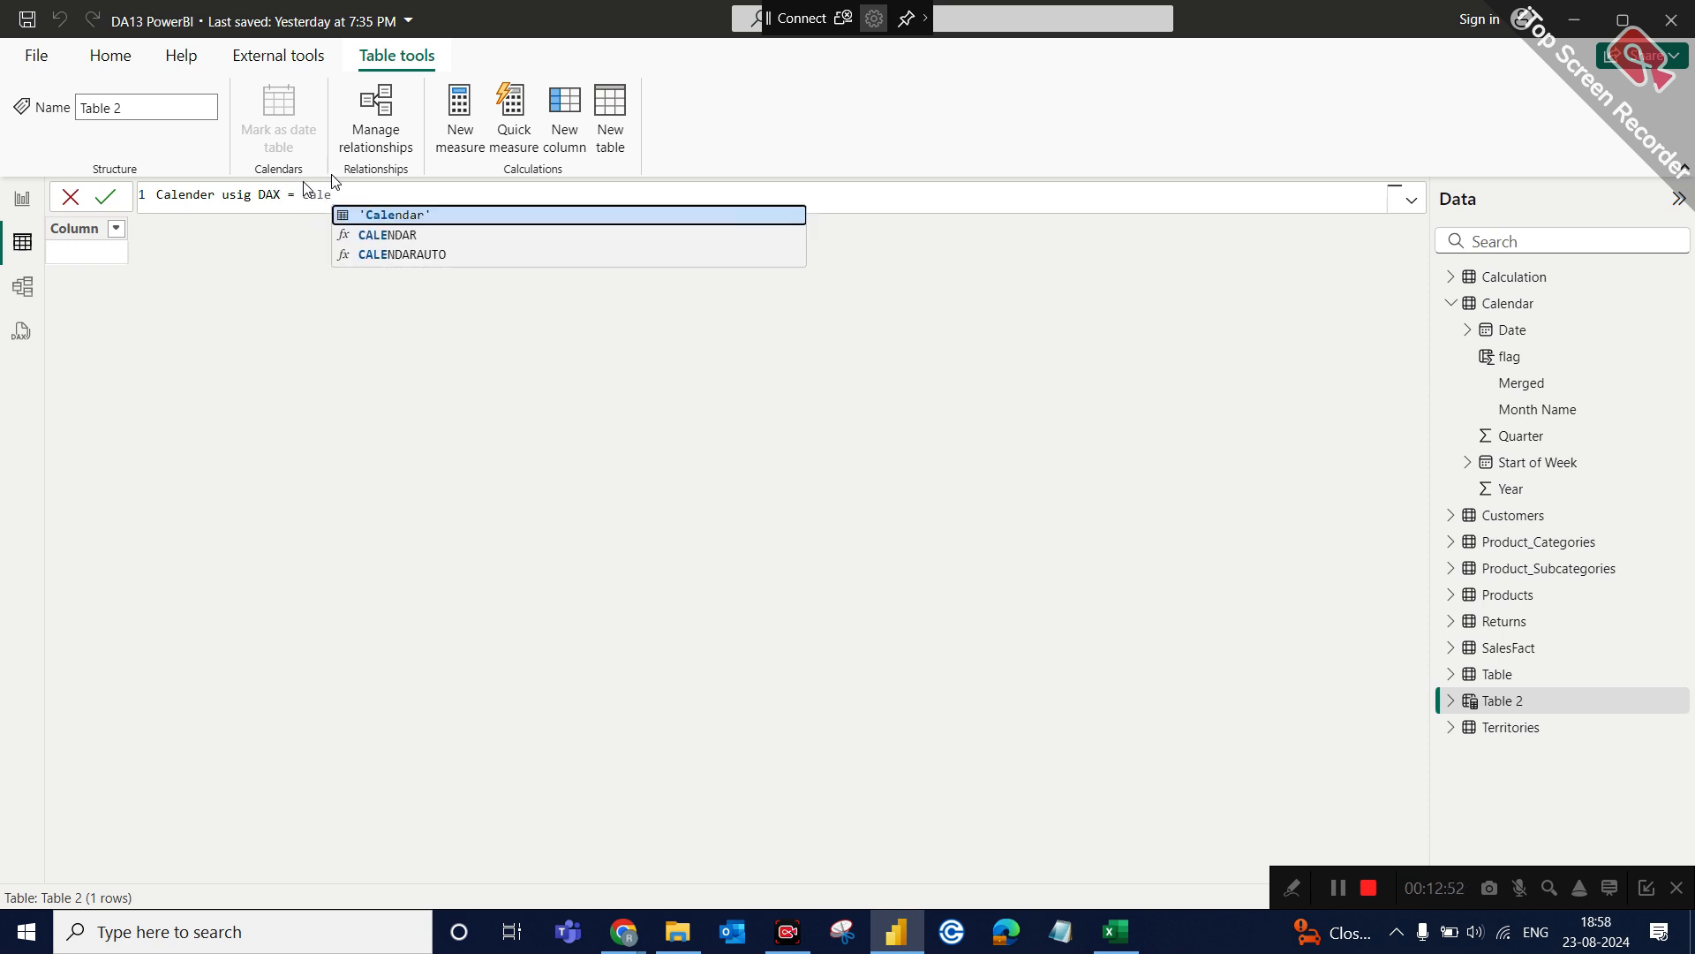
Define the new table with CALENDAR(2021-01-01,2021-12-31) and commit the formula.
left_click(420, 231)
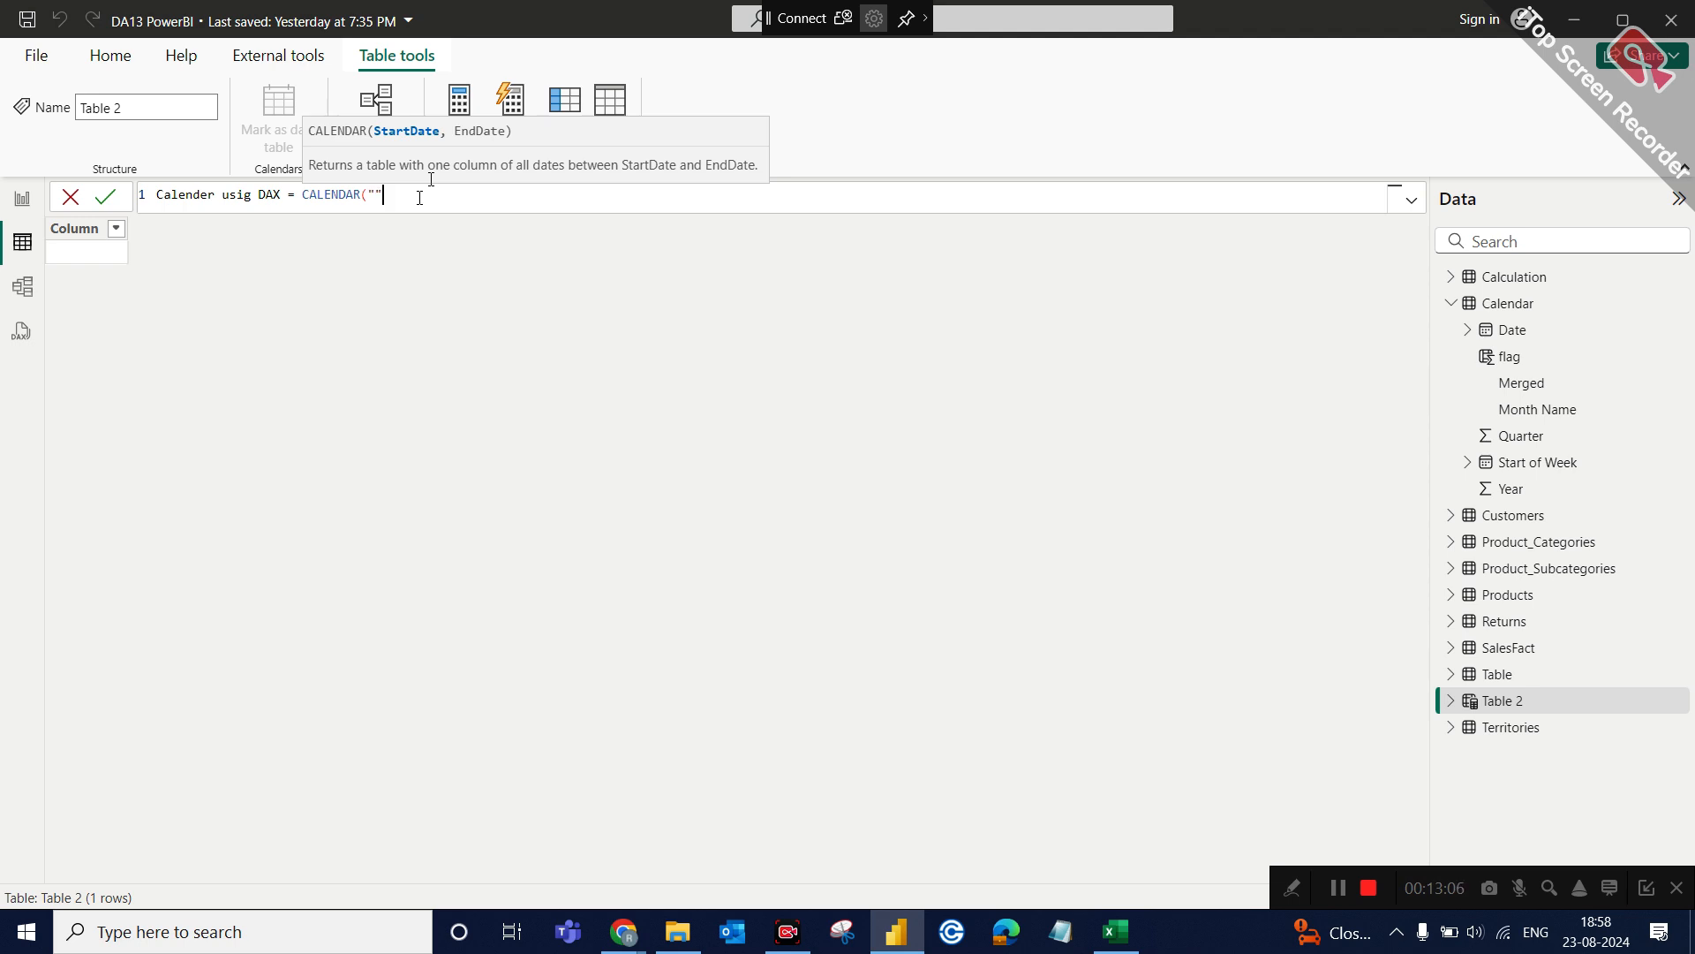
key("BackSpace")
key("BackSpace")
type("2021-")
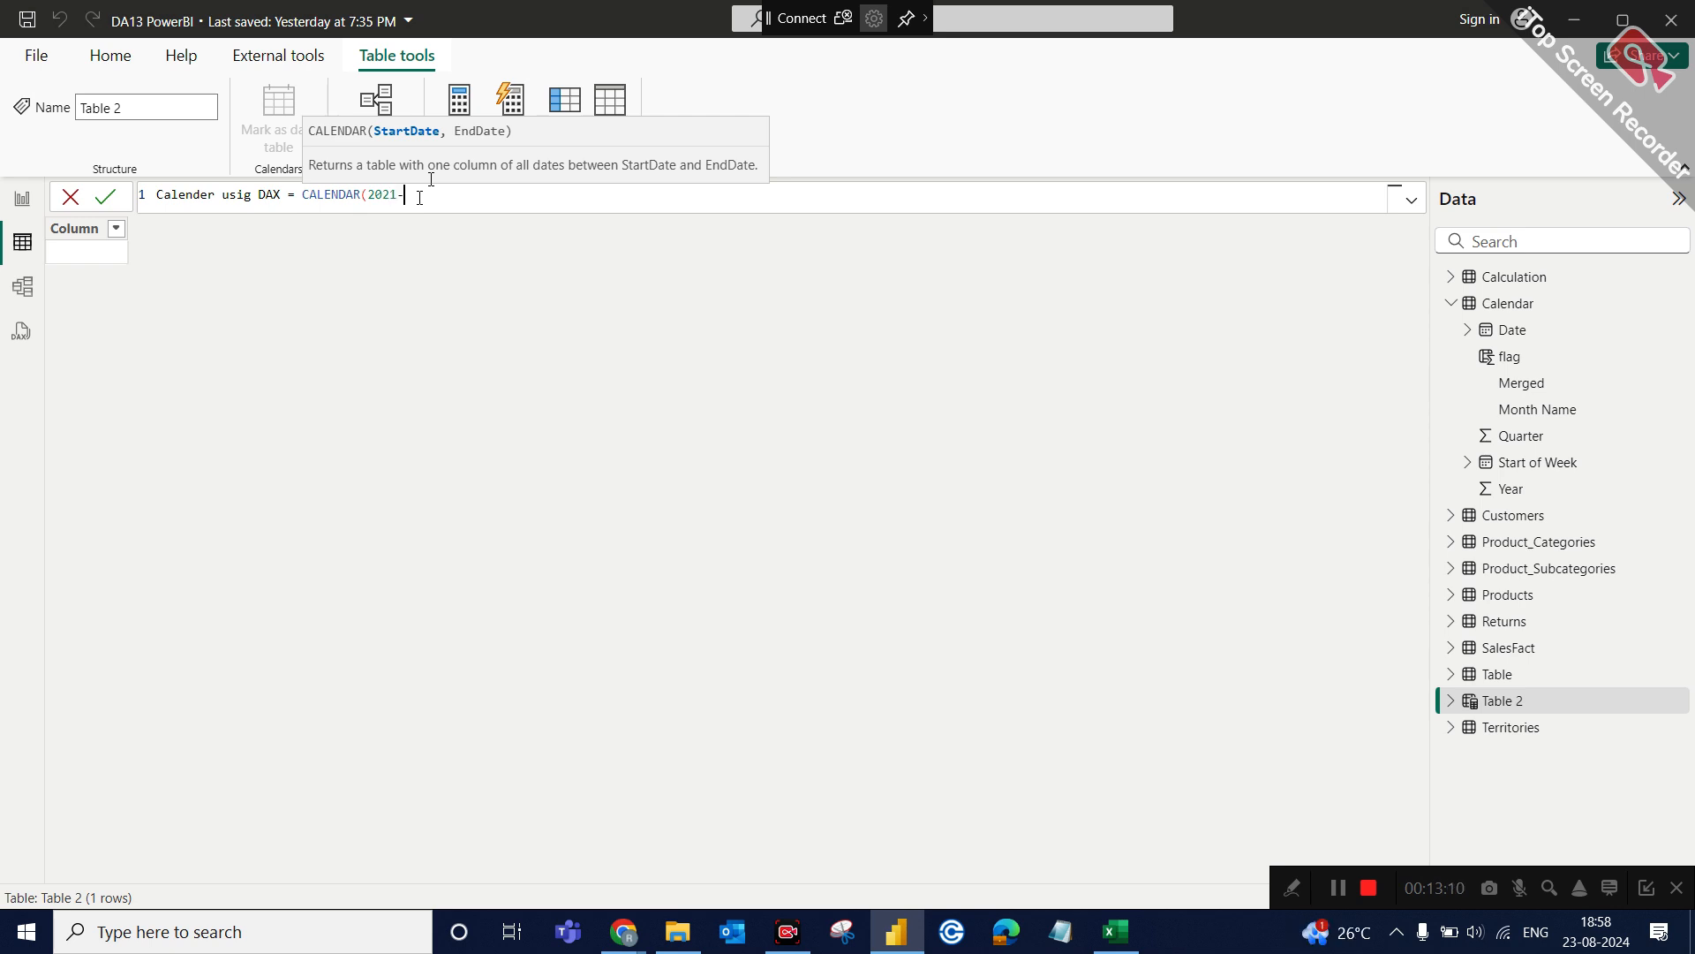
type("01-01,2021-12-31)")
key("Return")
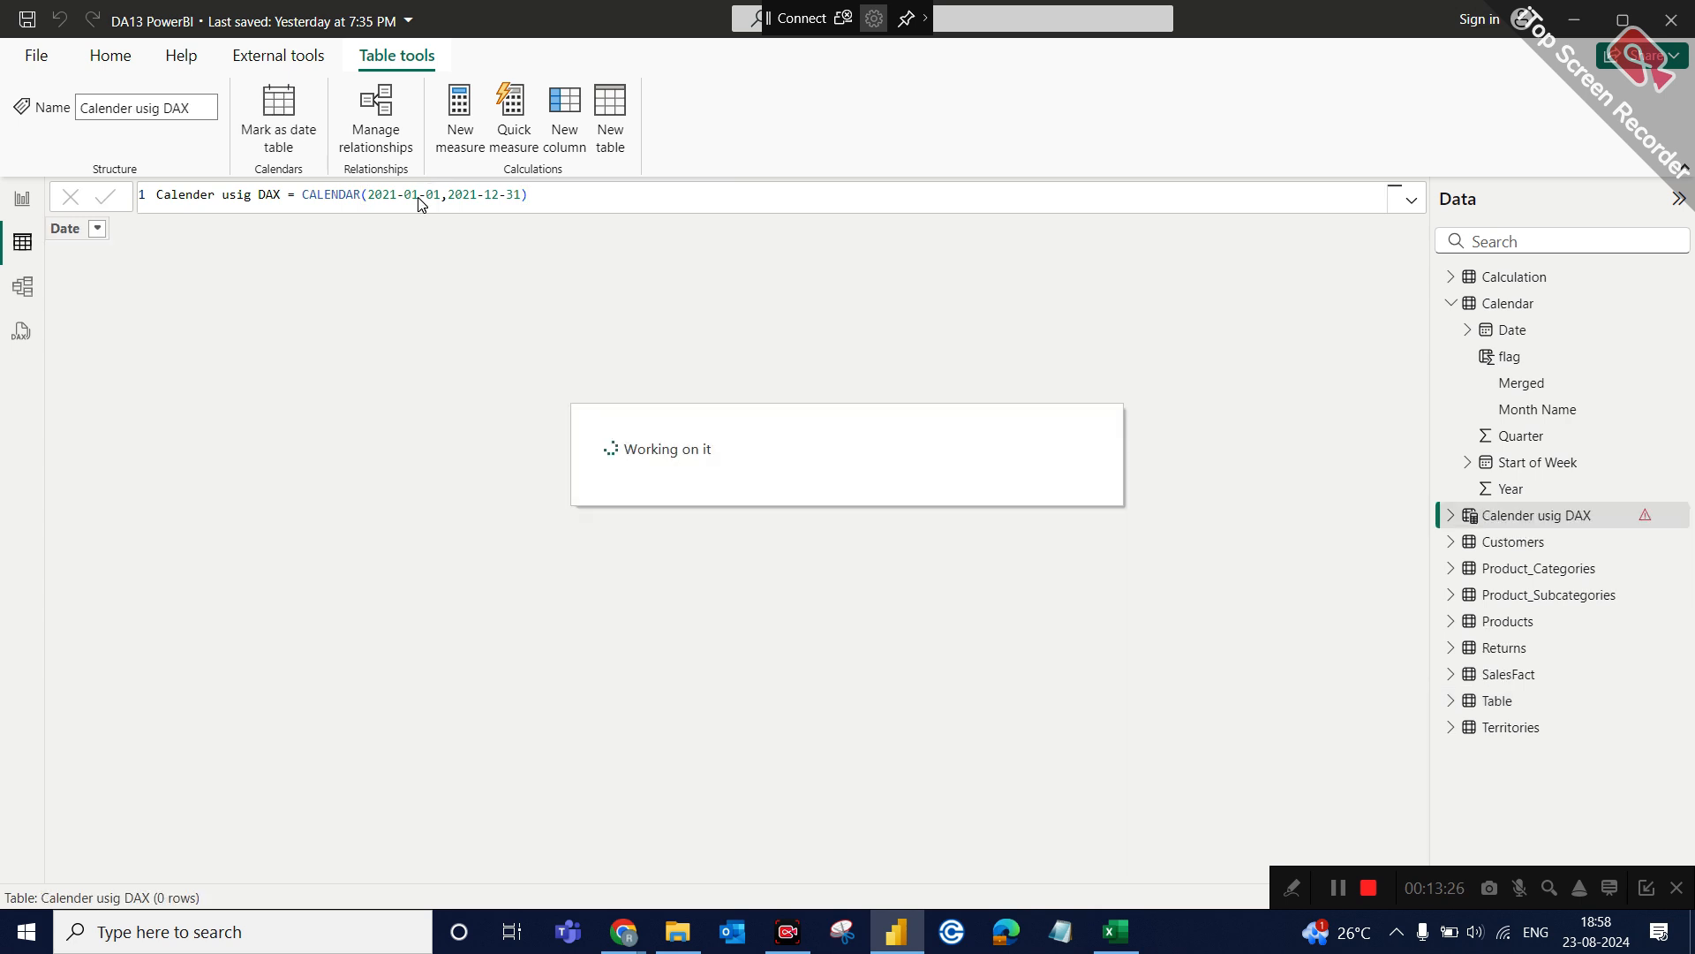
left_click(375, 193)
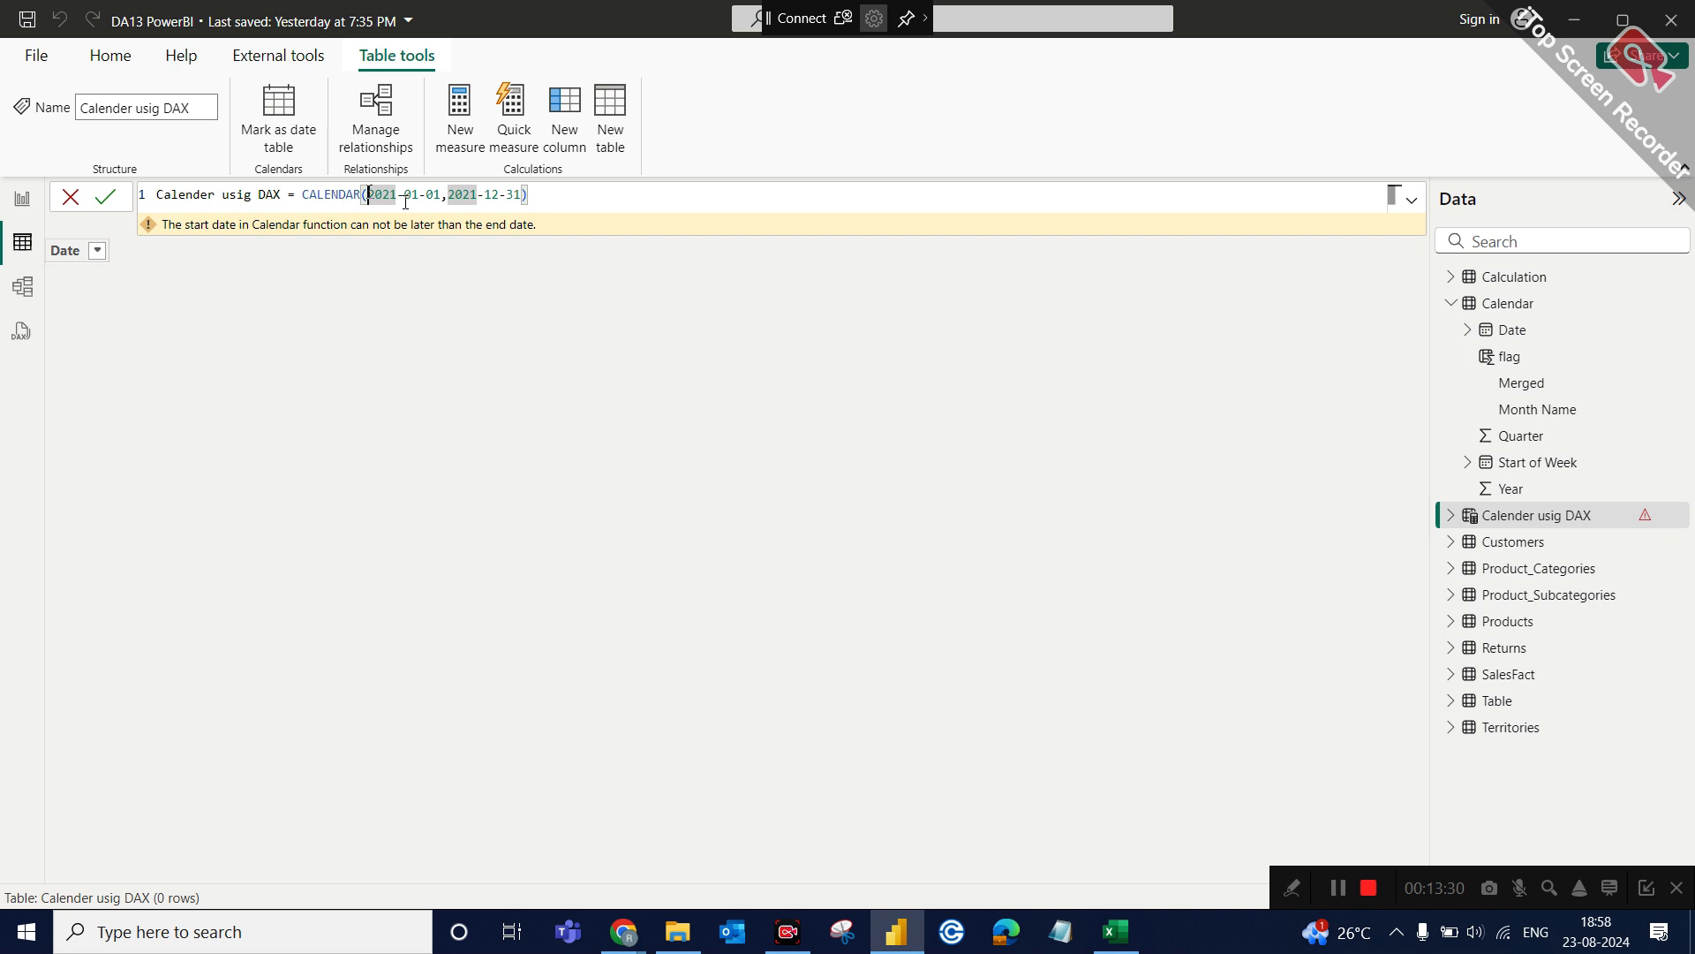
type("''")
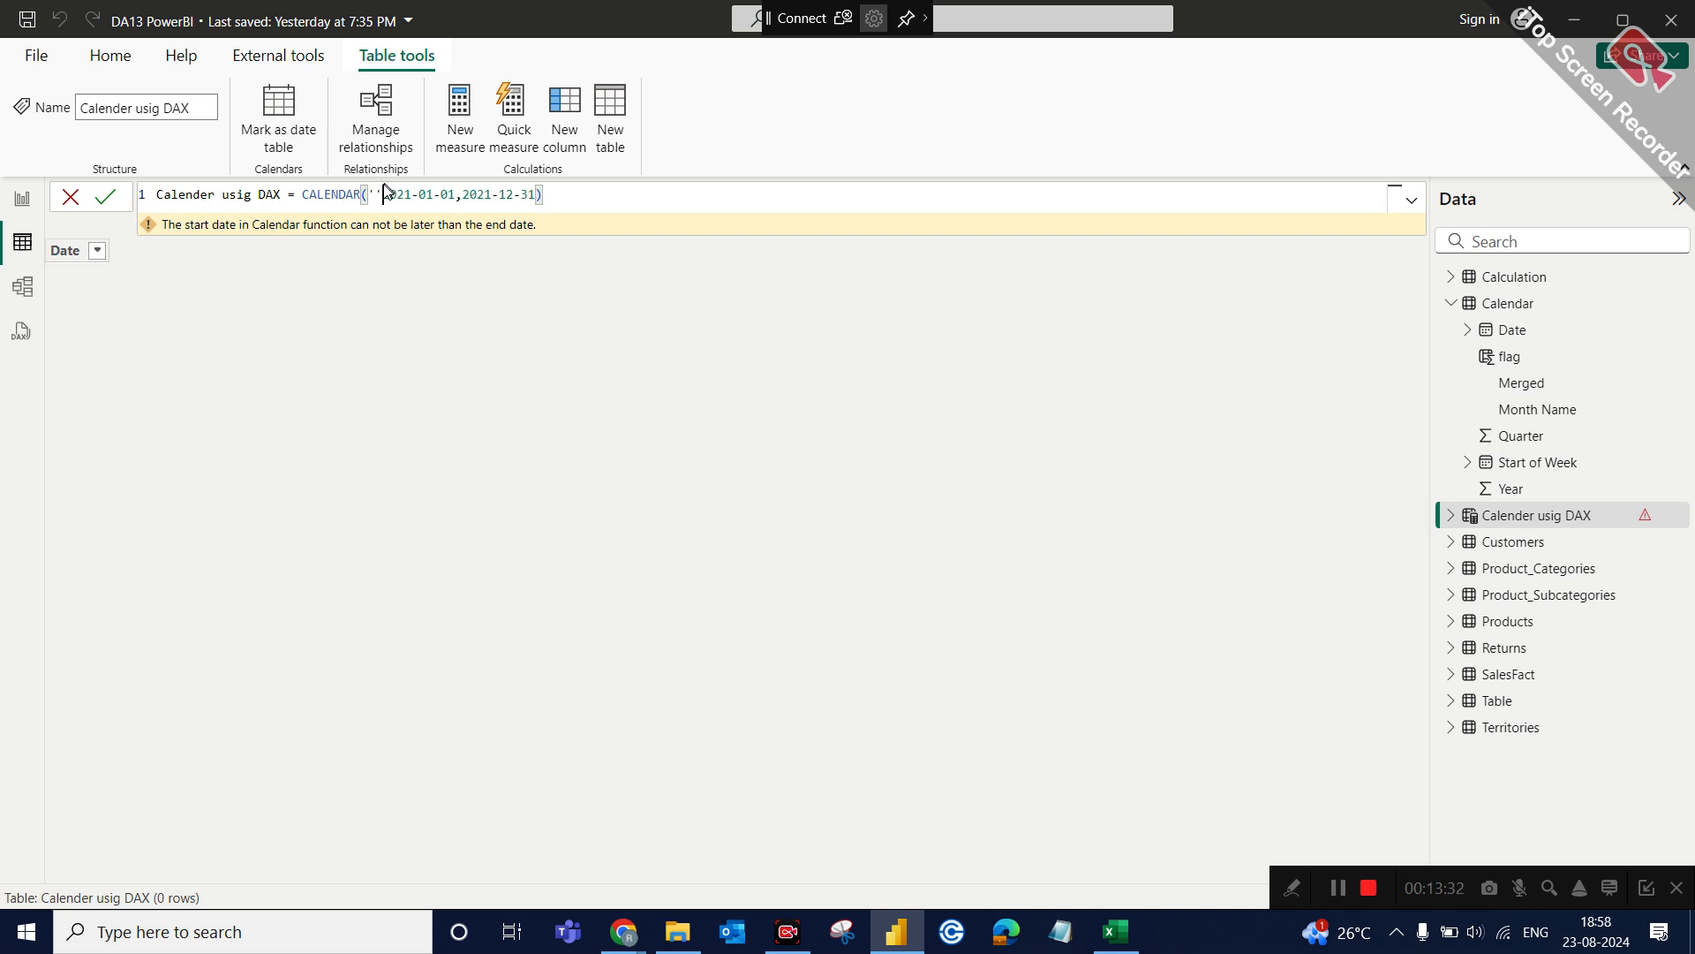
key("BackSpace")
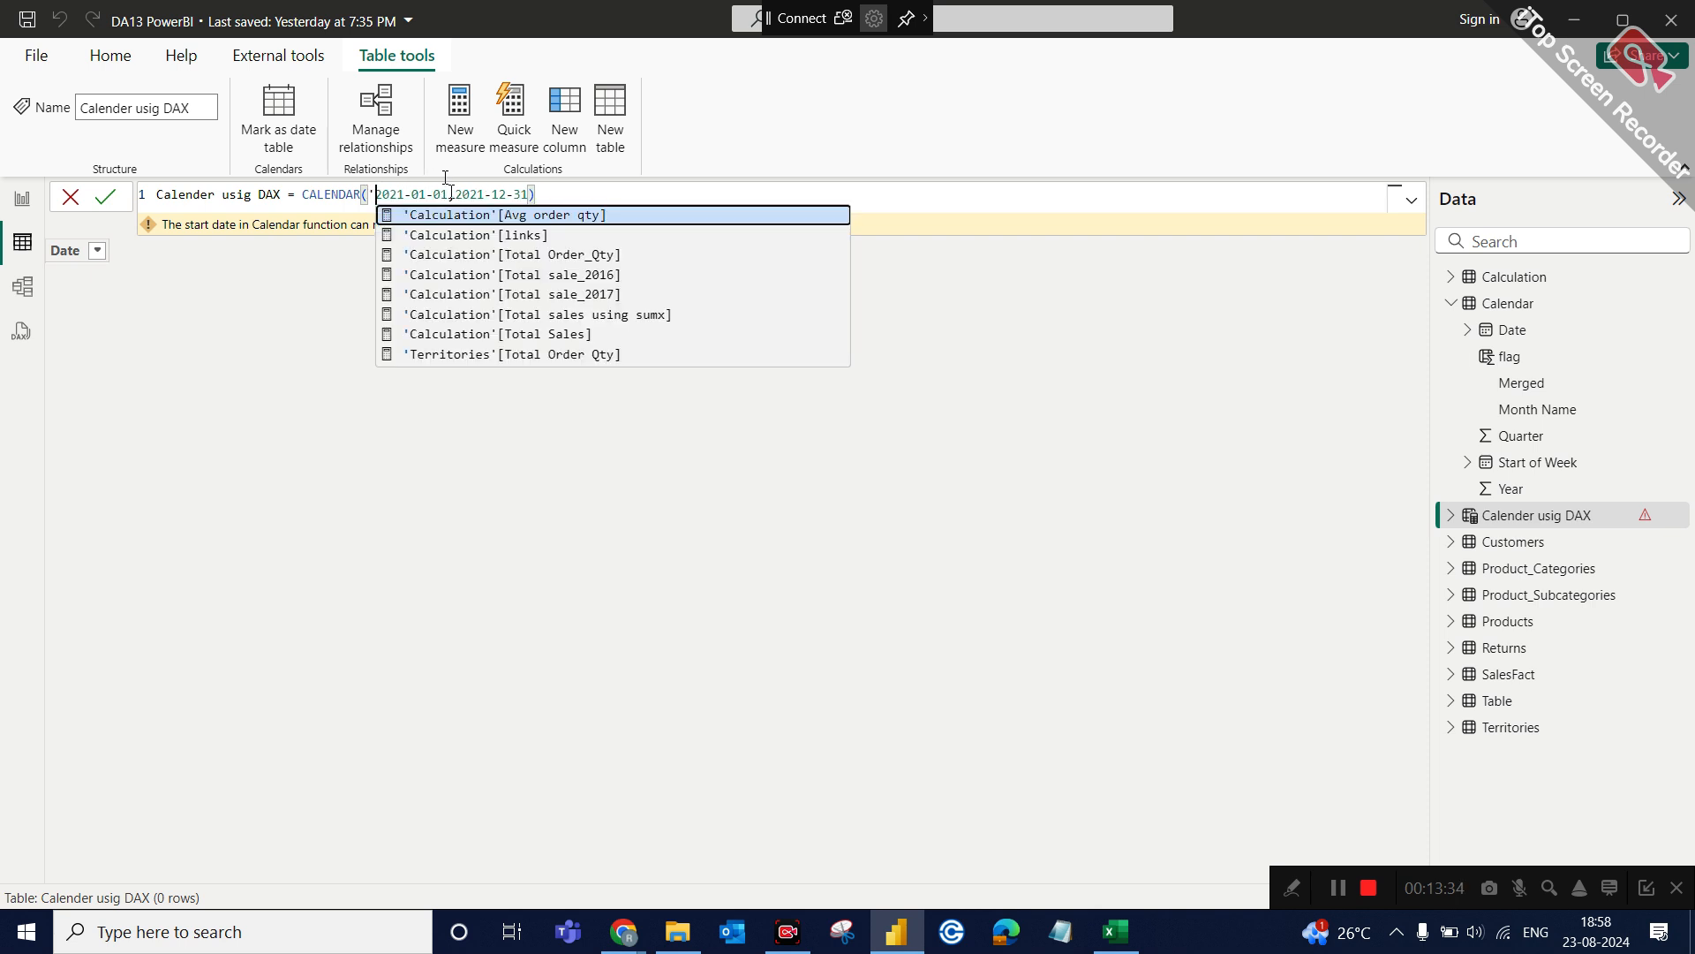
left_click(448, 193)
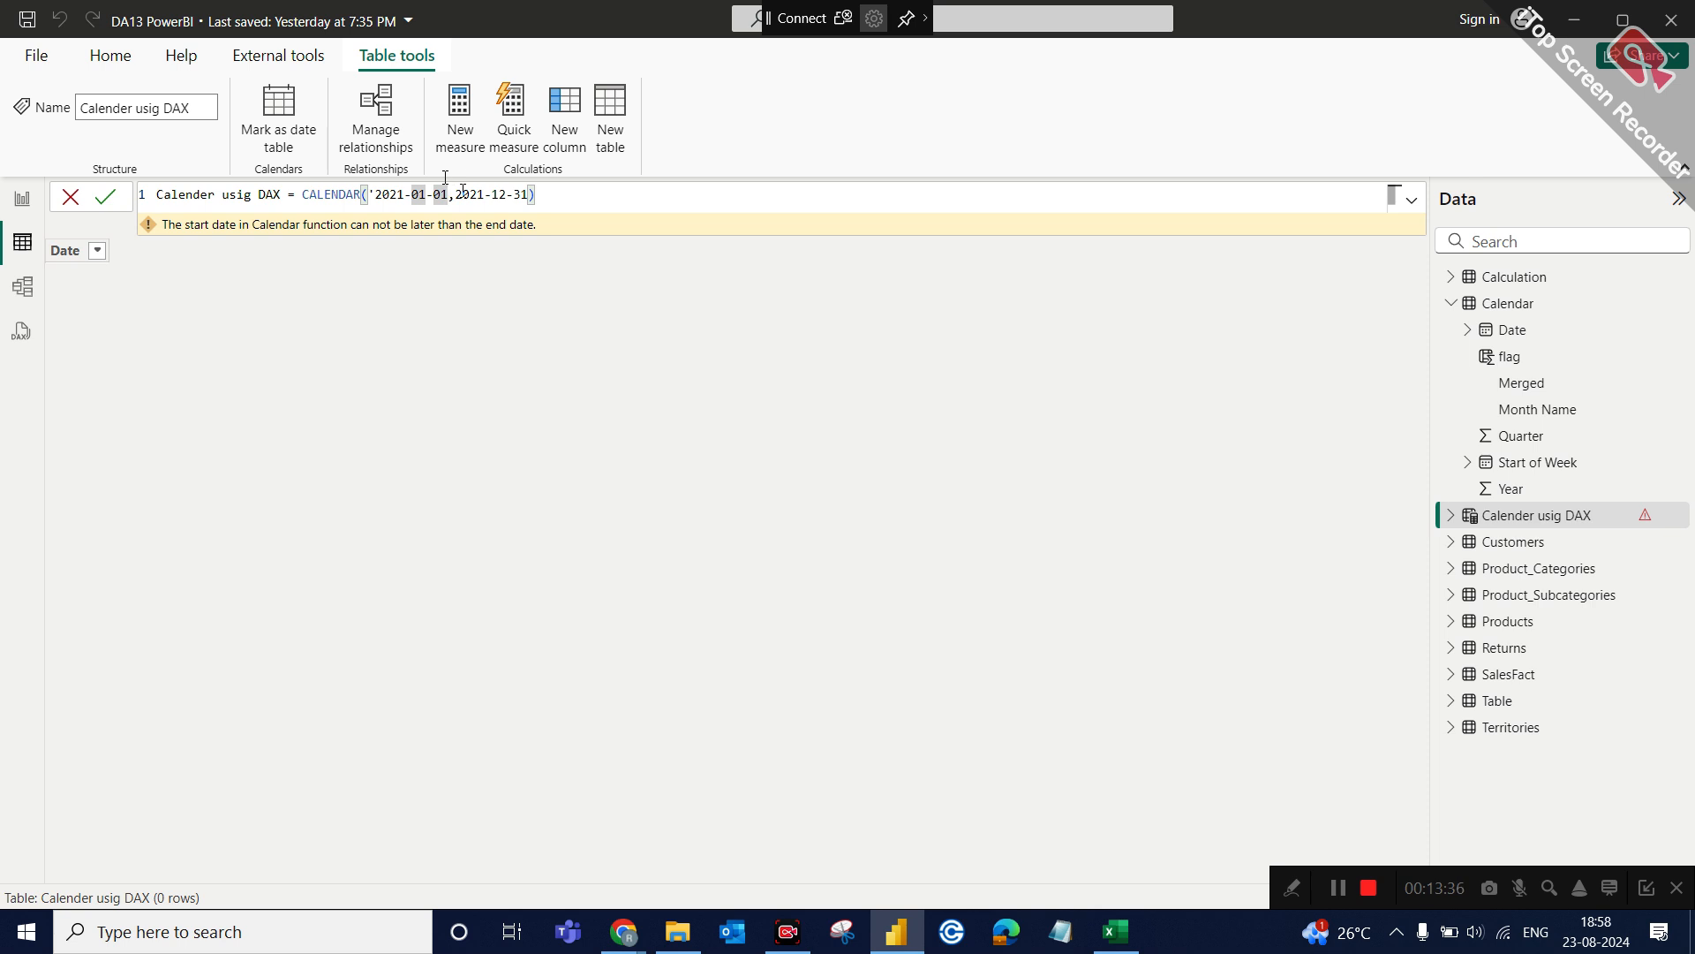
type("'")
Replace the start date argument of the CALENDAR formula with DATE(2021,01,01).
left_click(465, 193)
key("Left")
key("Left")
key("Left")
key("BackSpace")
key("BackSpace")
key("BackSpace")
key("BackSpace")
key("BackSpace")
key("BackSpace")
key("BackSpace")
key("BackSpace")
key("BackSpace")
key("BackSpace")
key("BackSpace")
key("BackSpace")
type("DATE(")
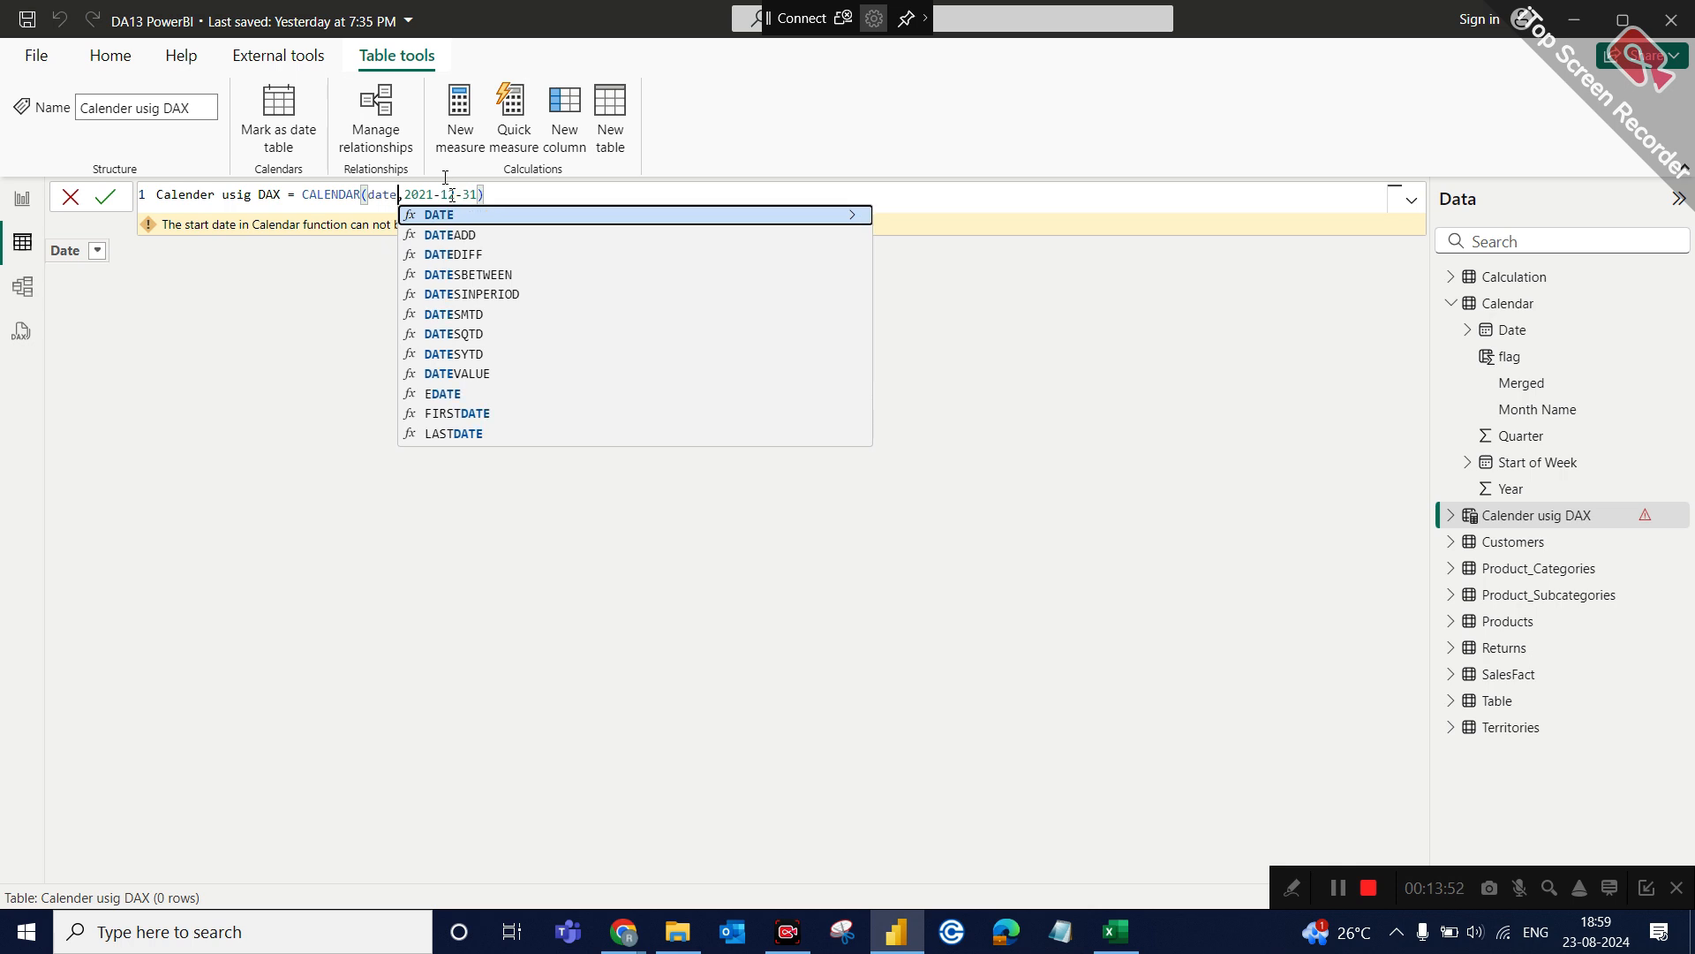
type("2021,")
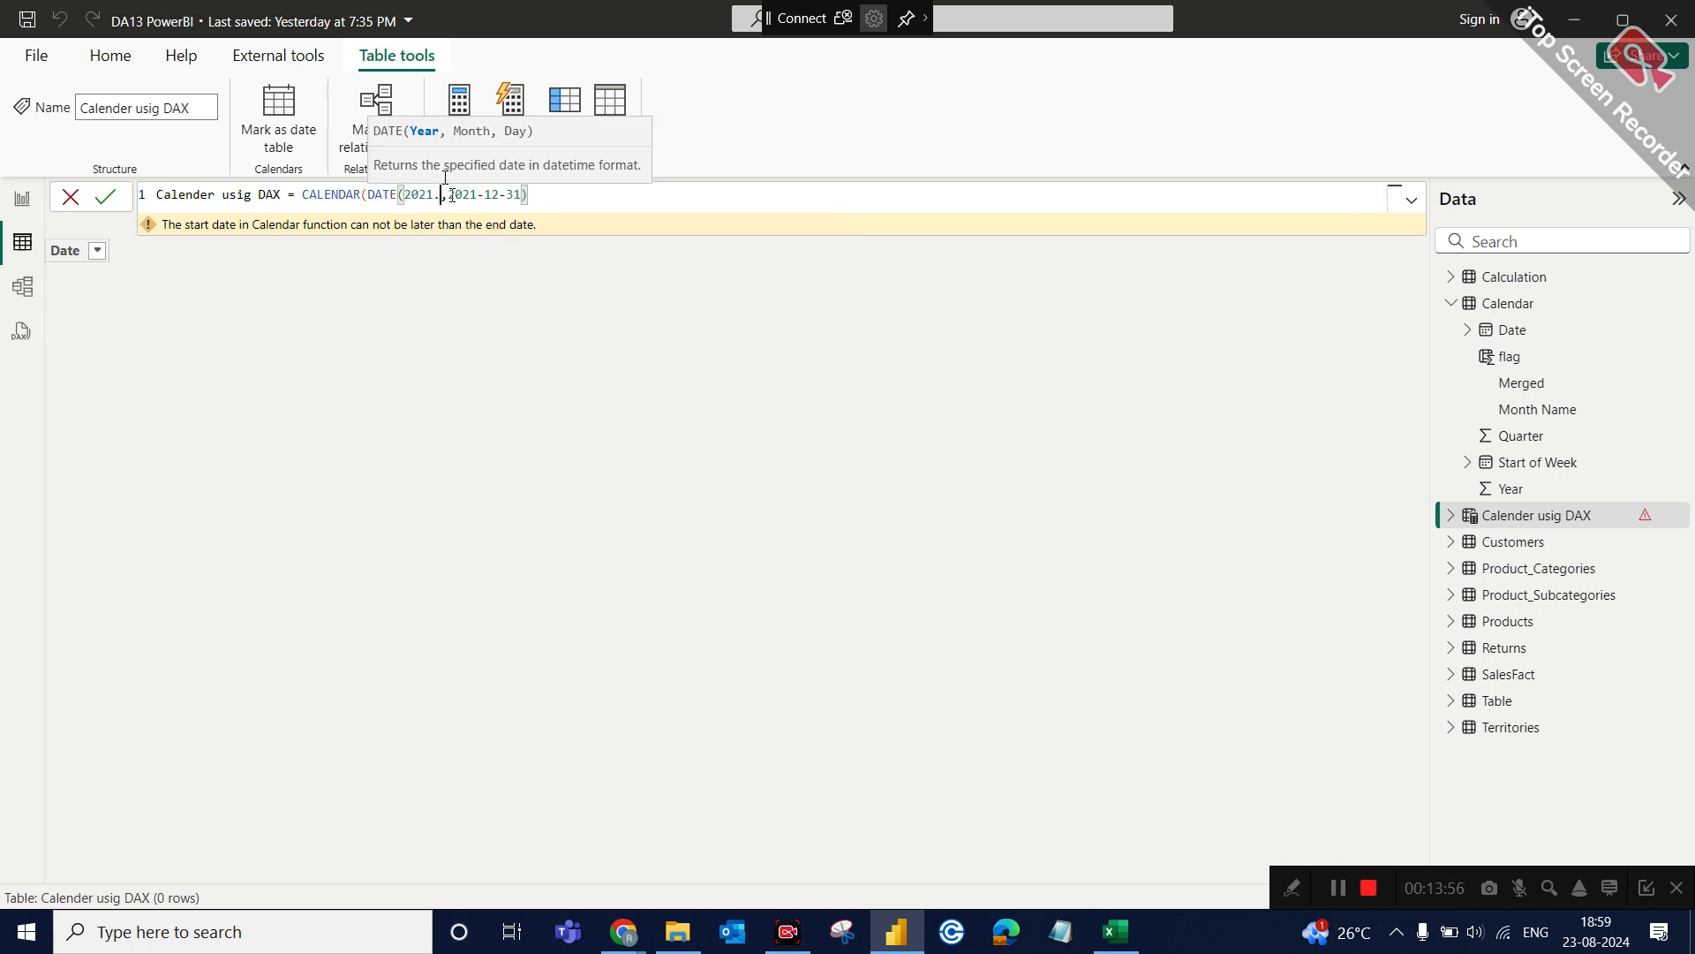
key("BackSpace")
type(",01,01")
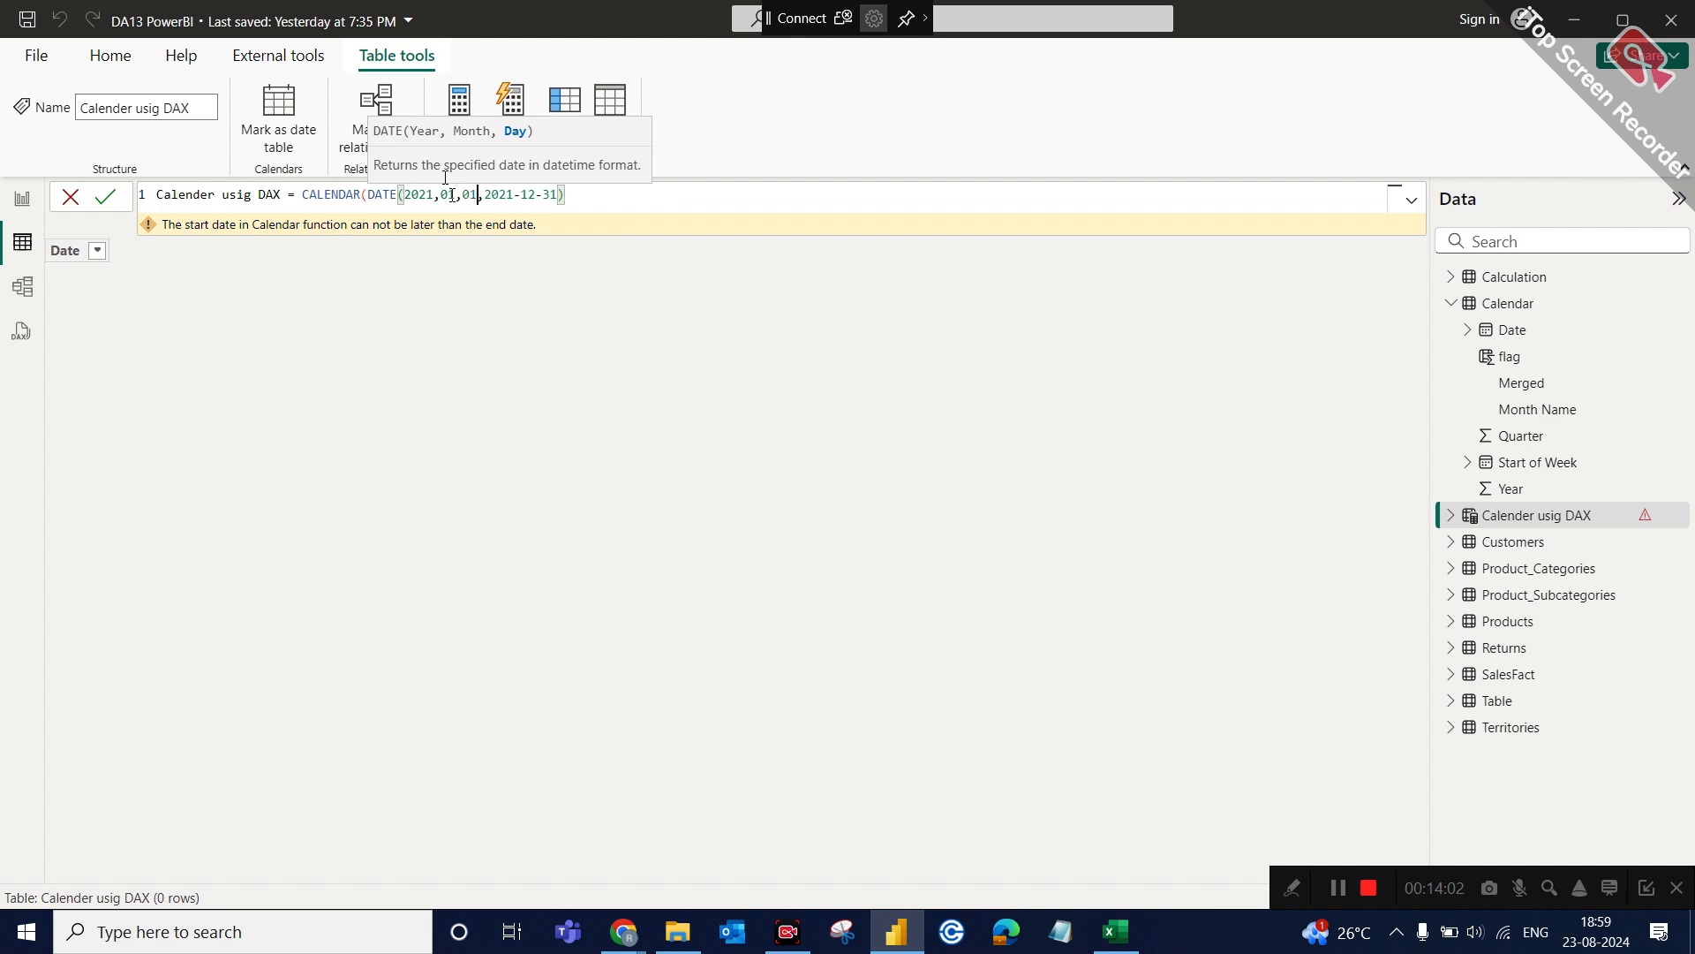
type("),")
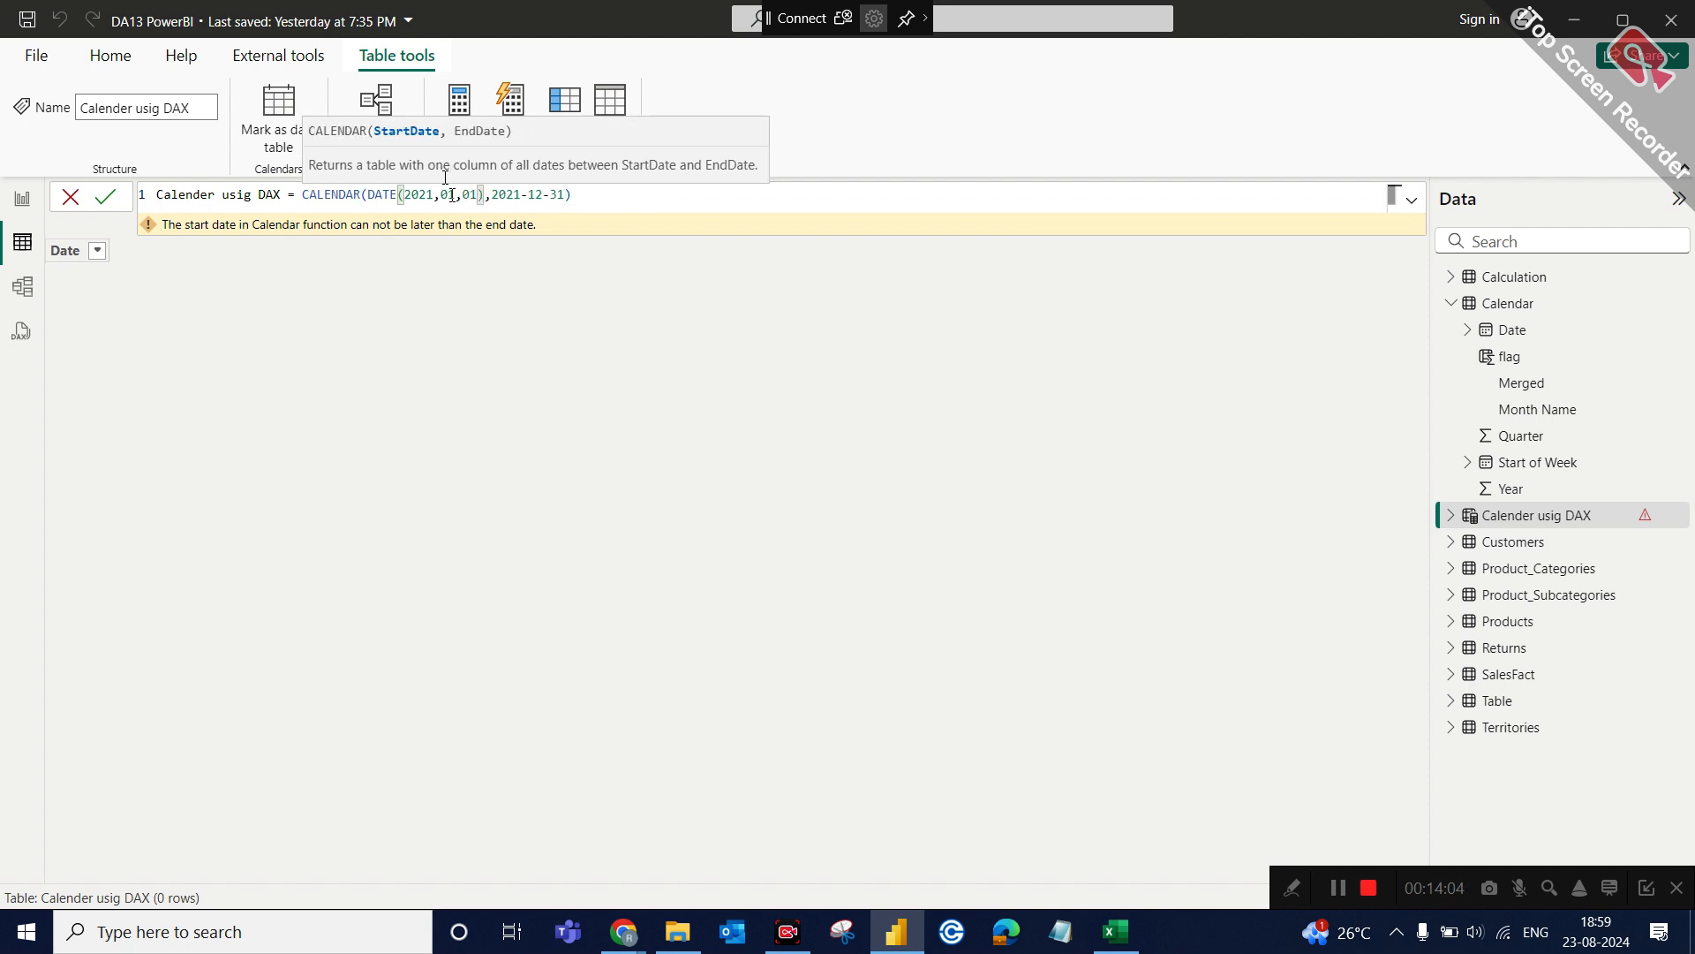
type("date(")
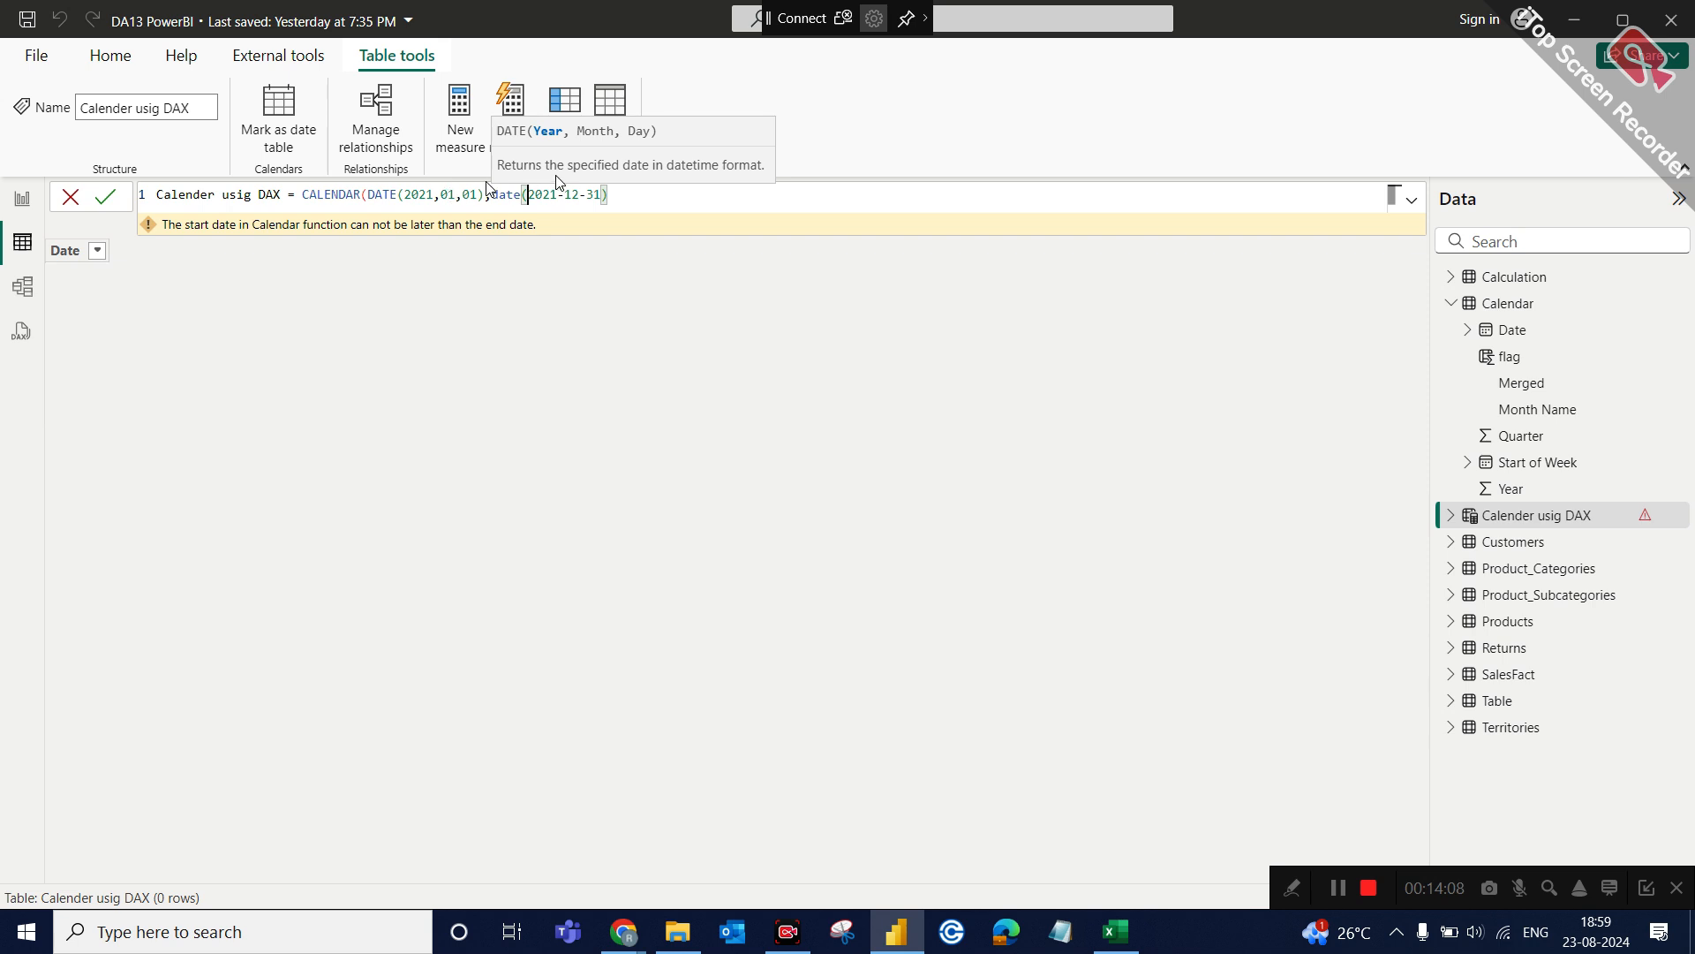
Replace the end date argument with date(2021,12,31) and commit the Calender usig DAX table formula.
left_click(604, 194)
key("BackSpace")
key("BackSpace")
key("BackSpace")
key("BackSpace")
key("BackSpace")
key("BackSpace")
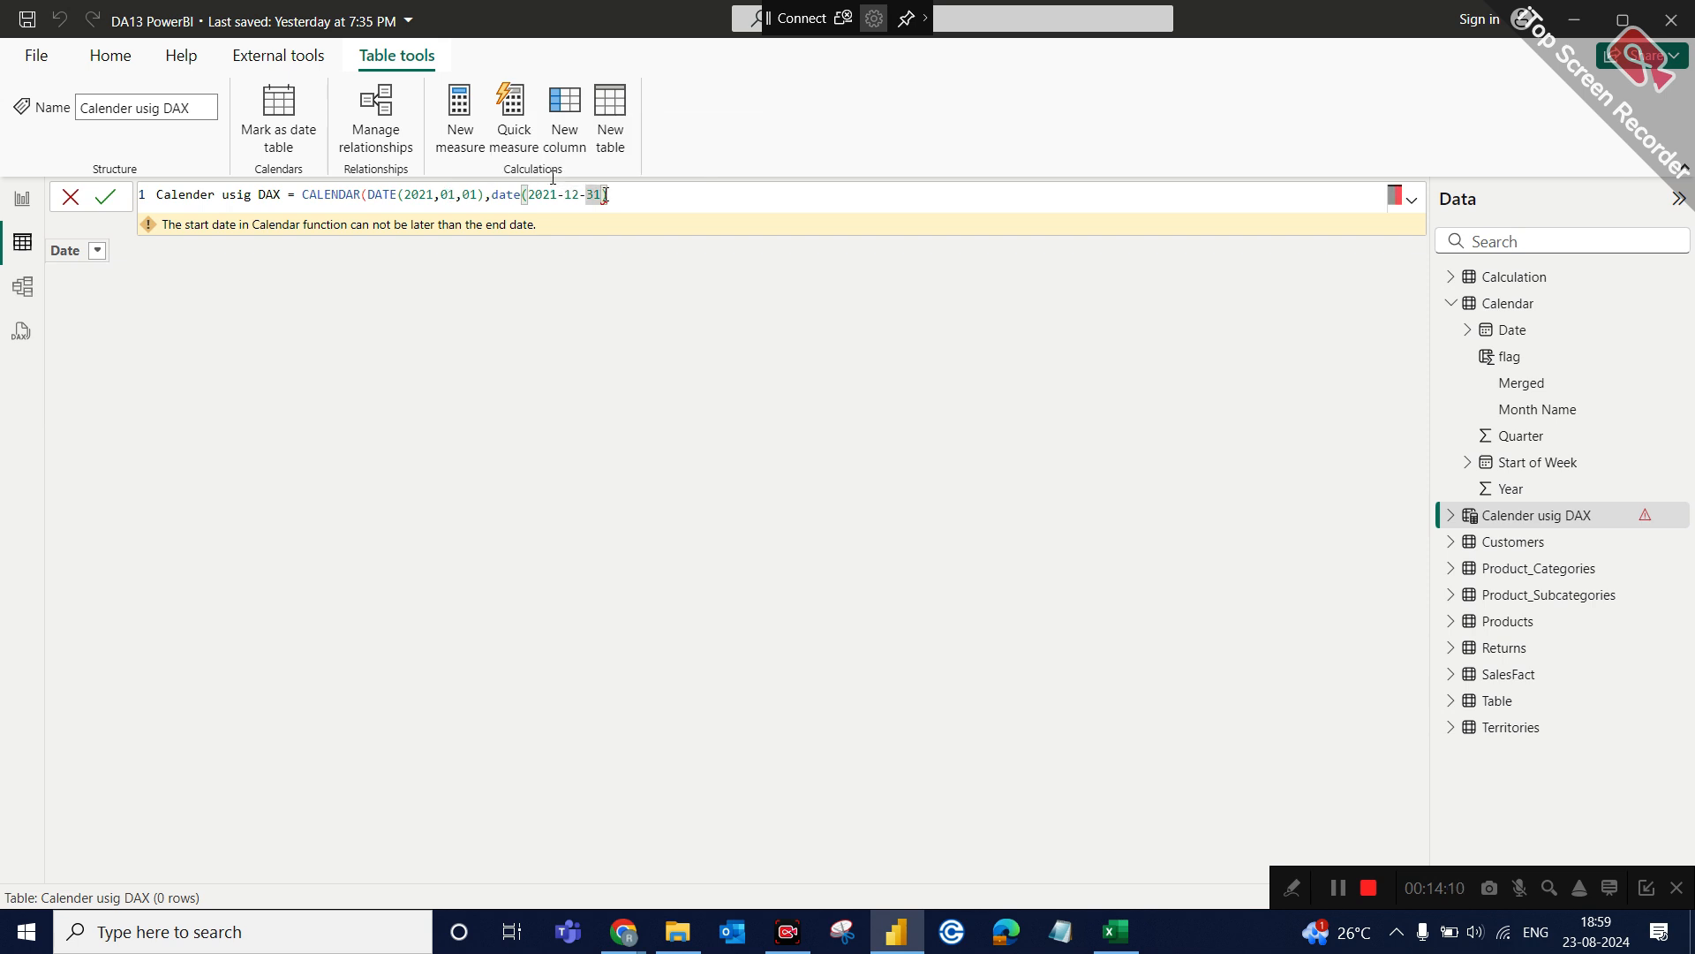
type(",")
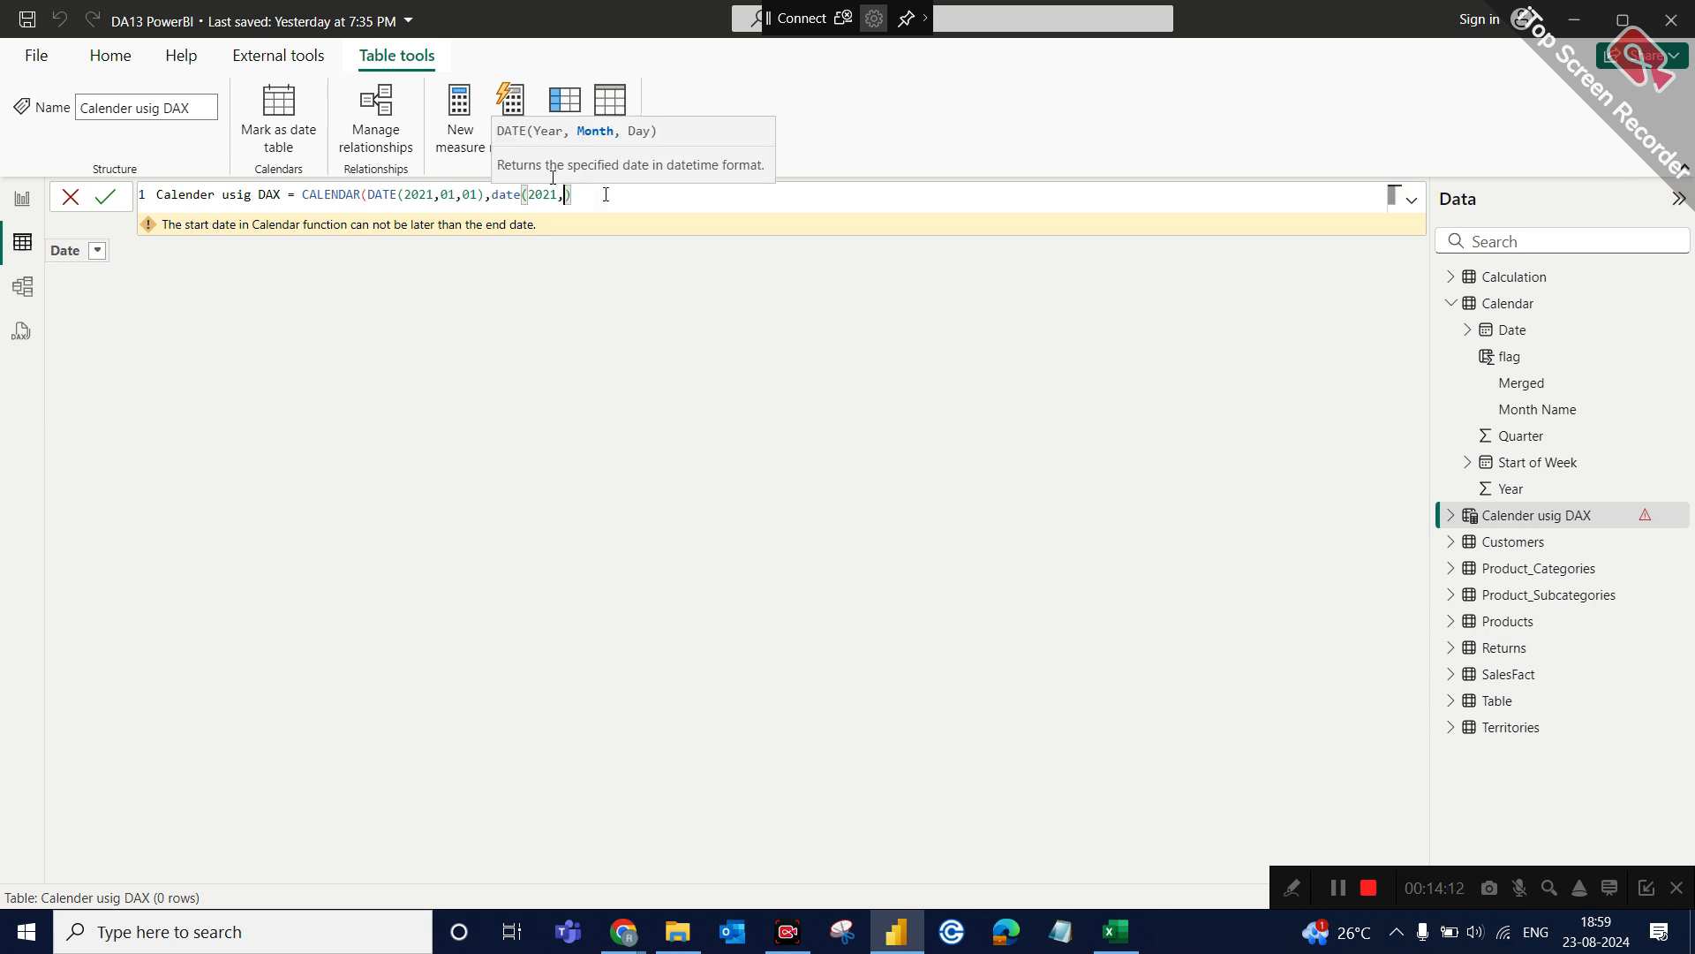
type("12,")
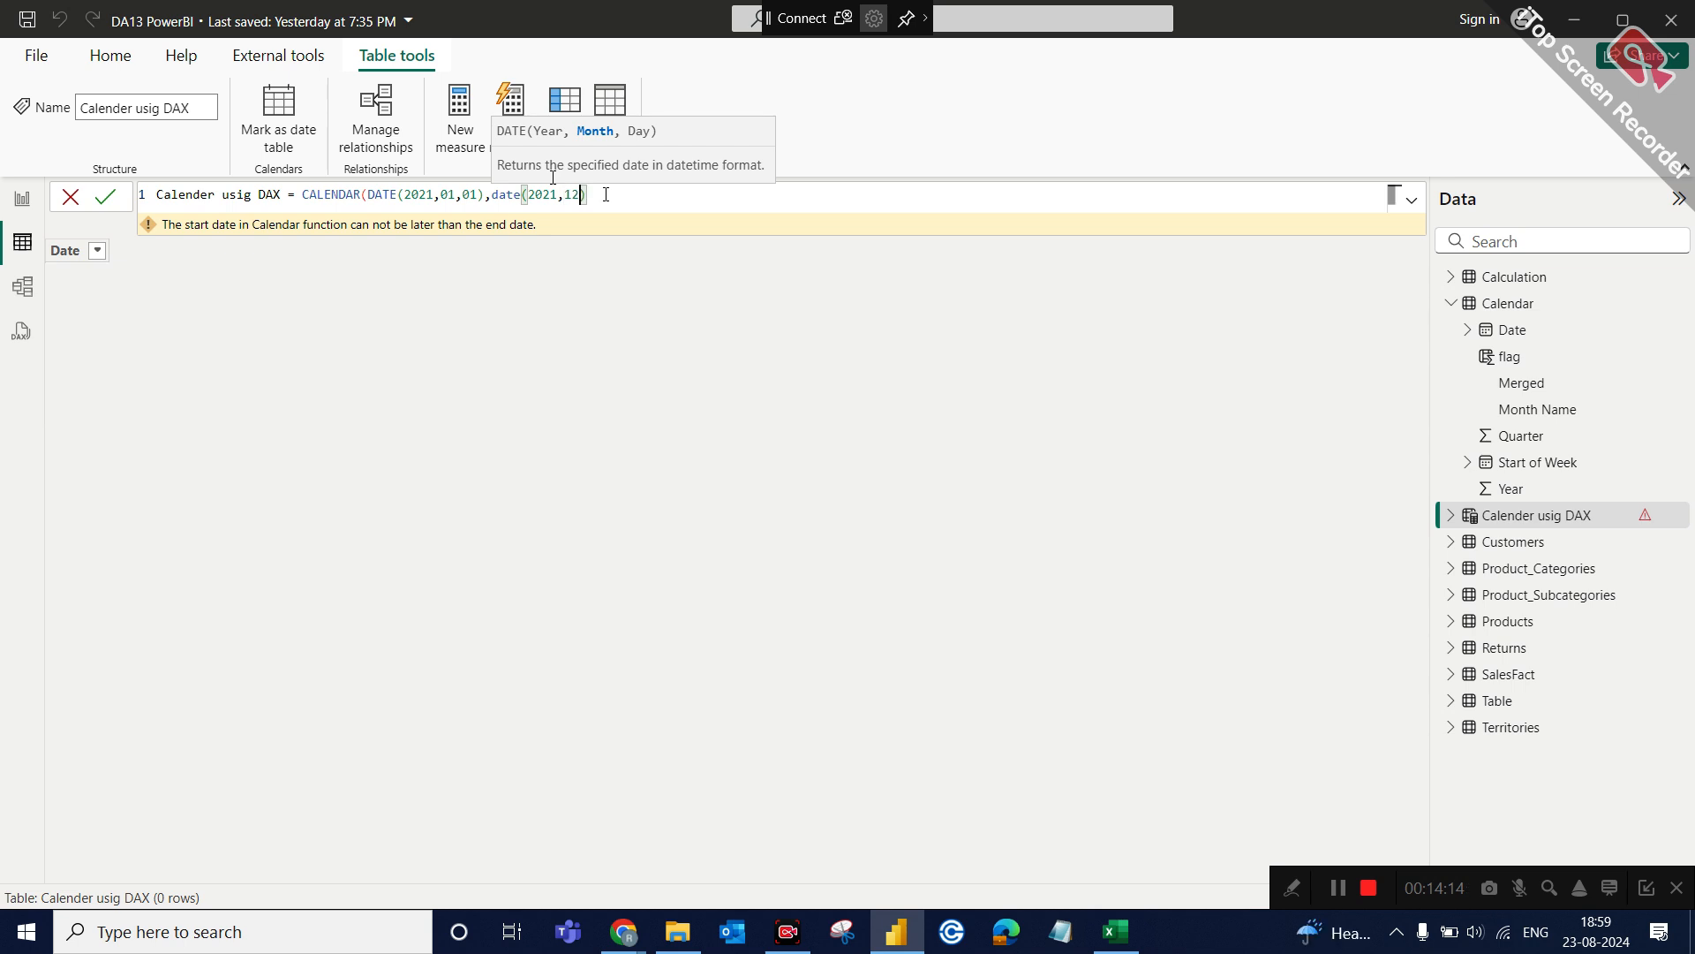
type("31)")
key("Return")
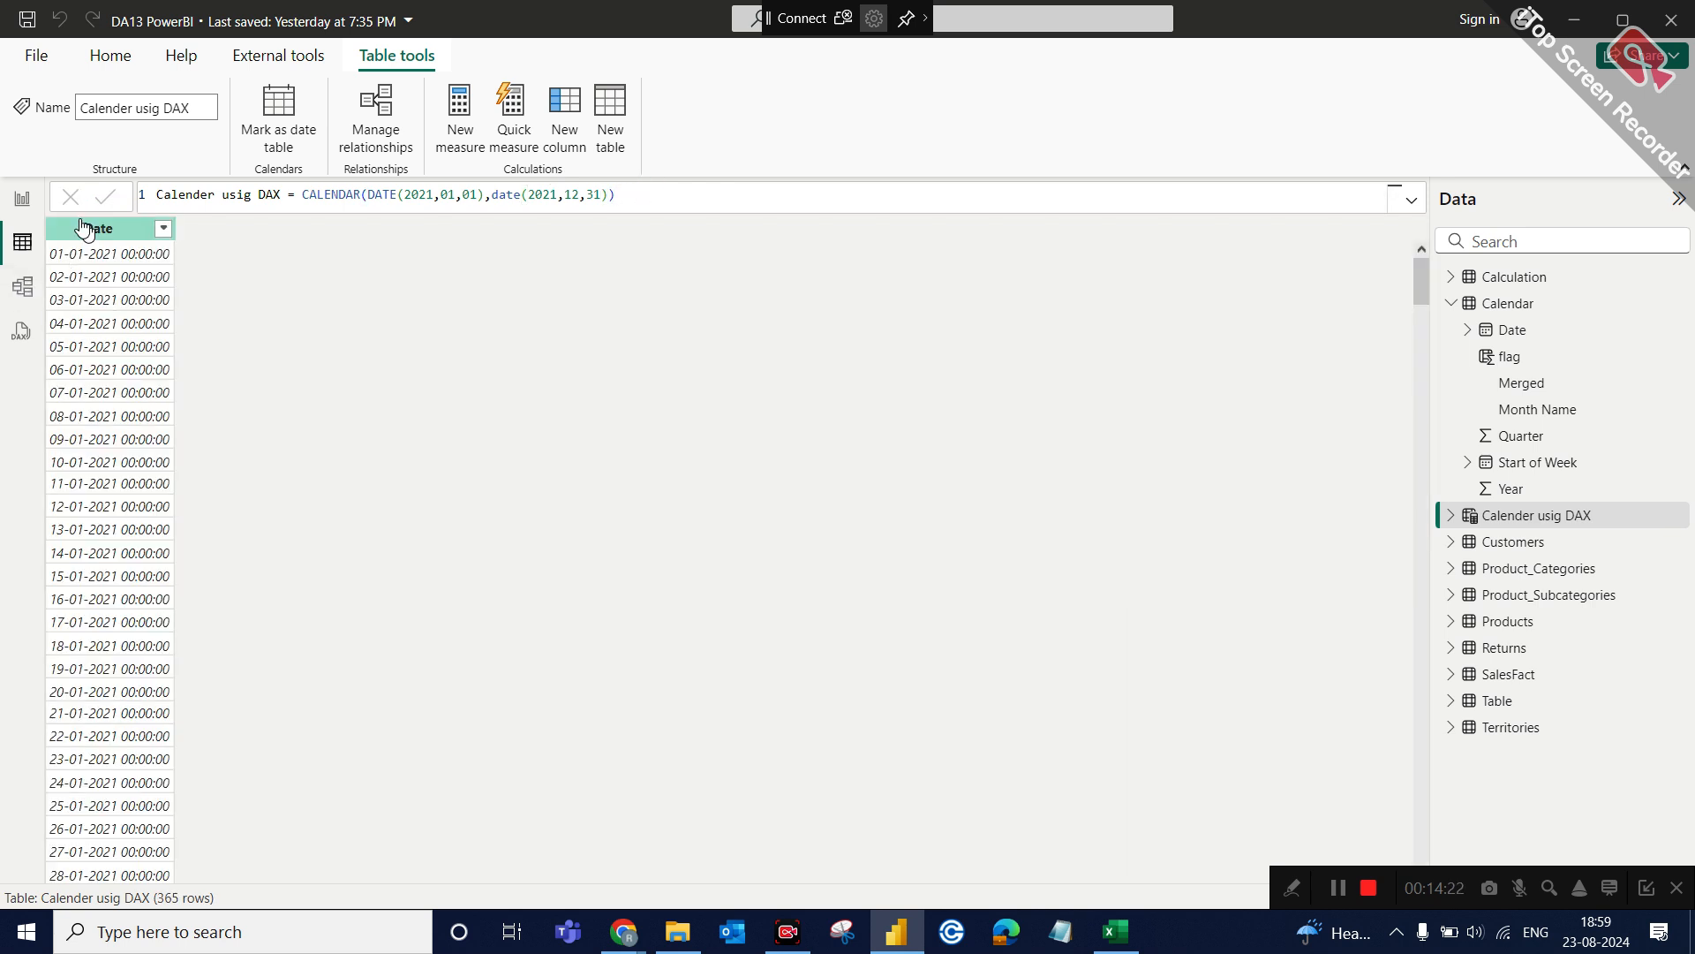
Inspect the new table's Date column, its CALENDAR formula and the column's list of filter values.
left_click(84, 228)
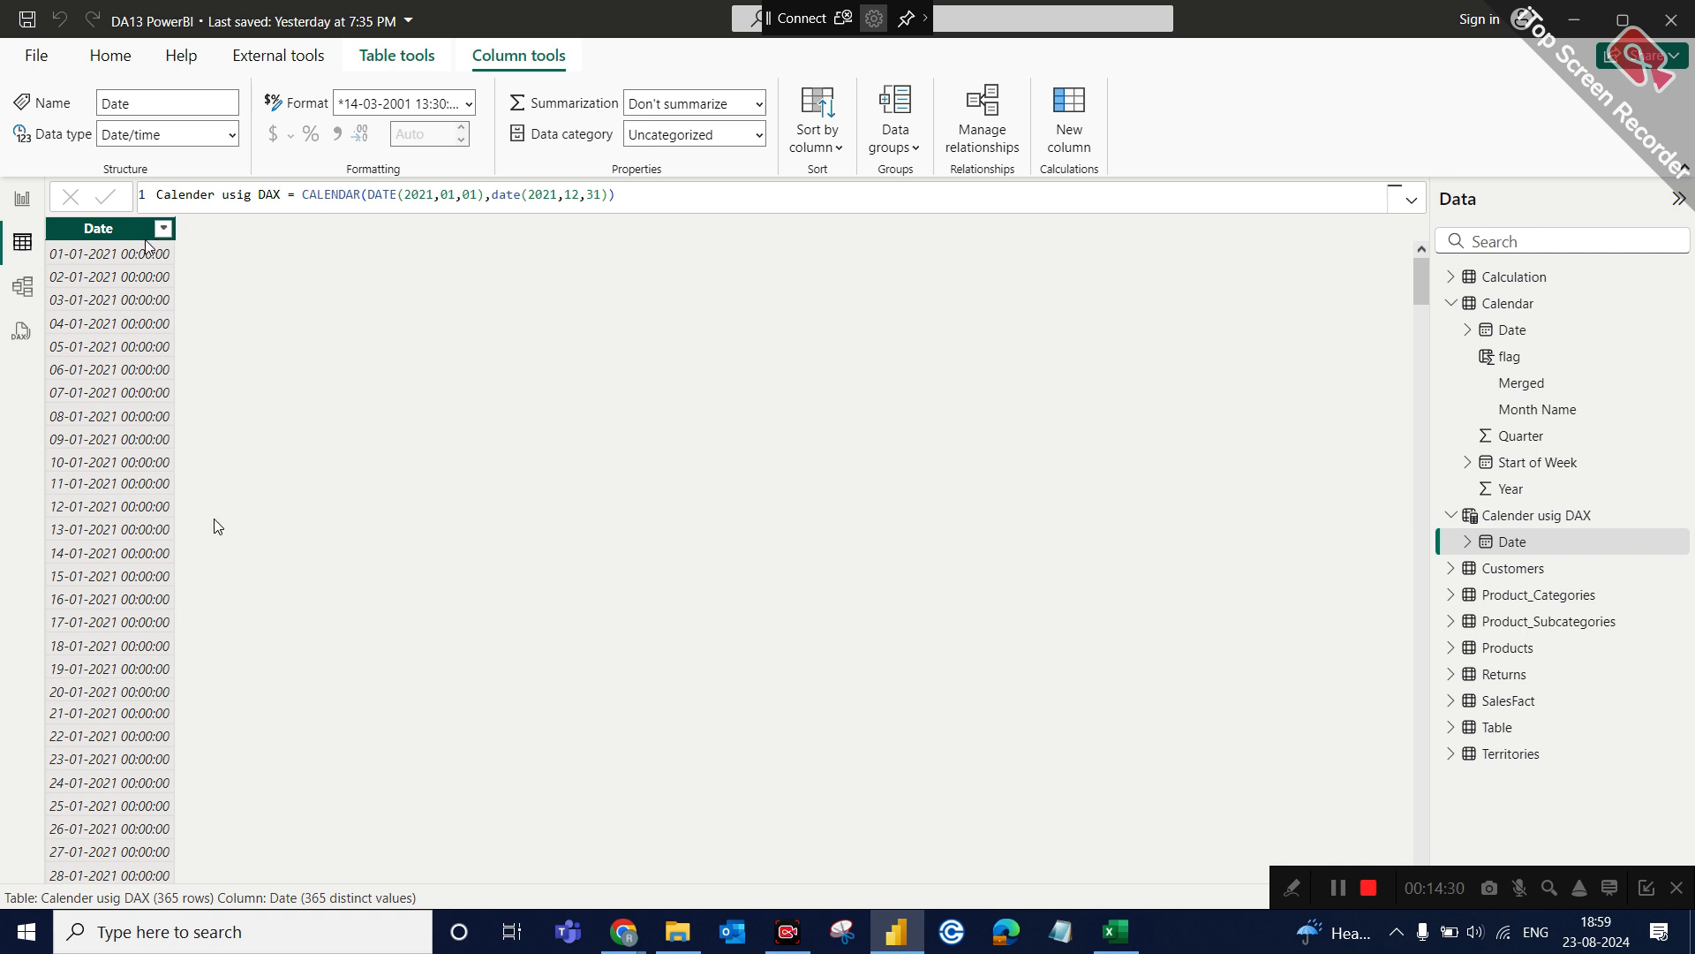
double_click(332, 194)
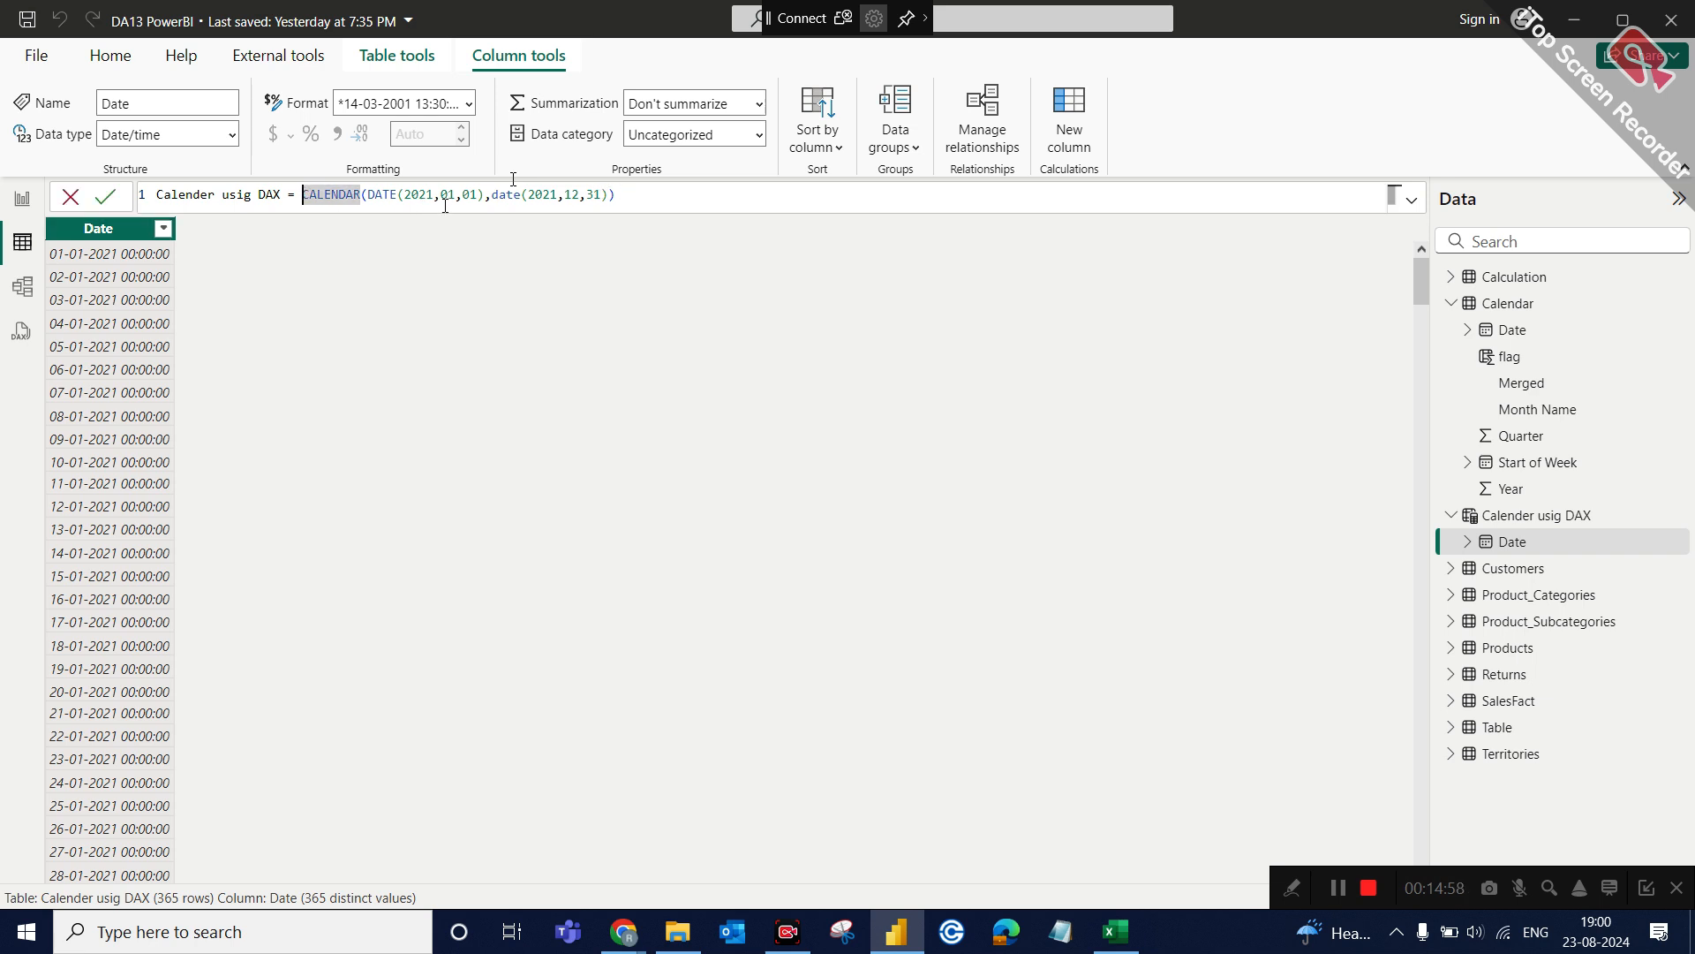
left_click(163, 229)
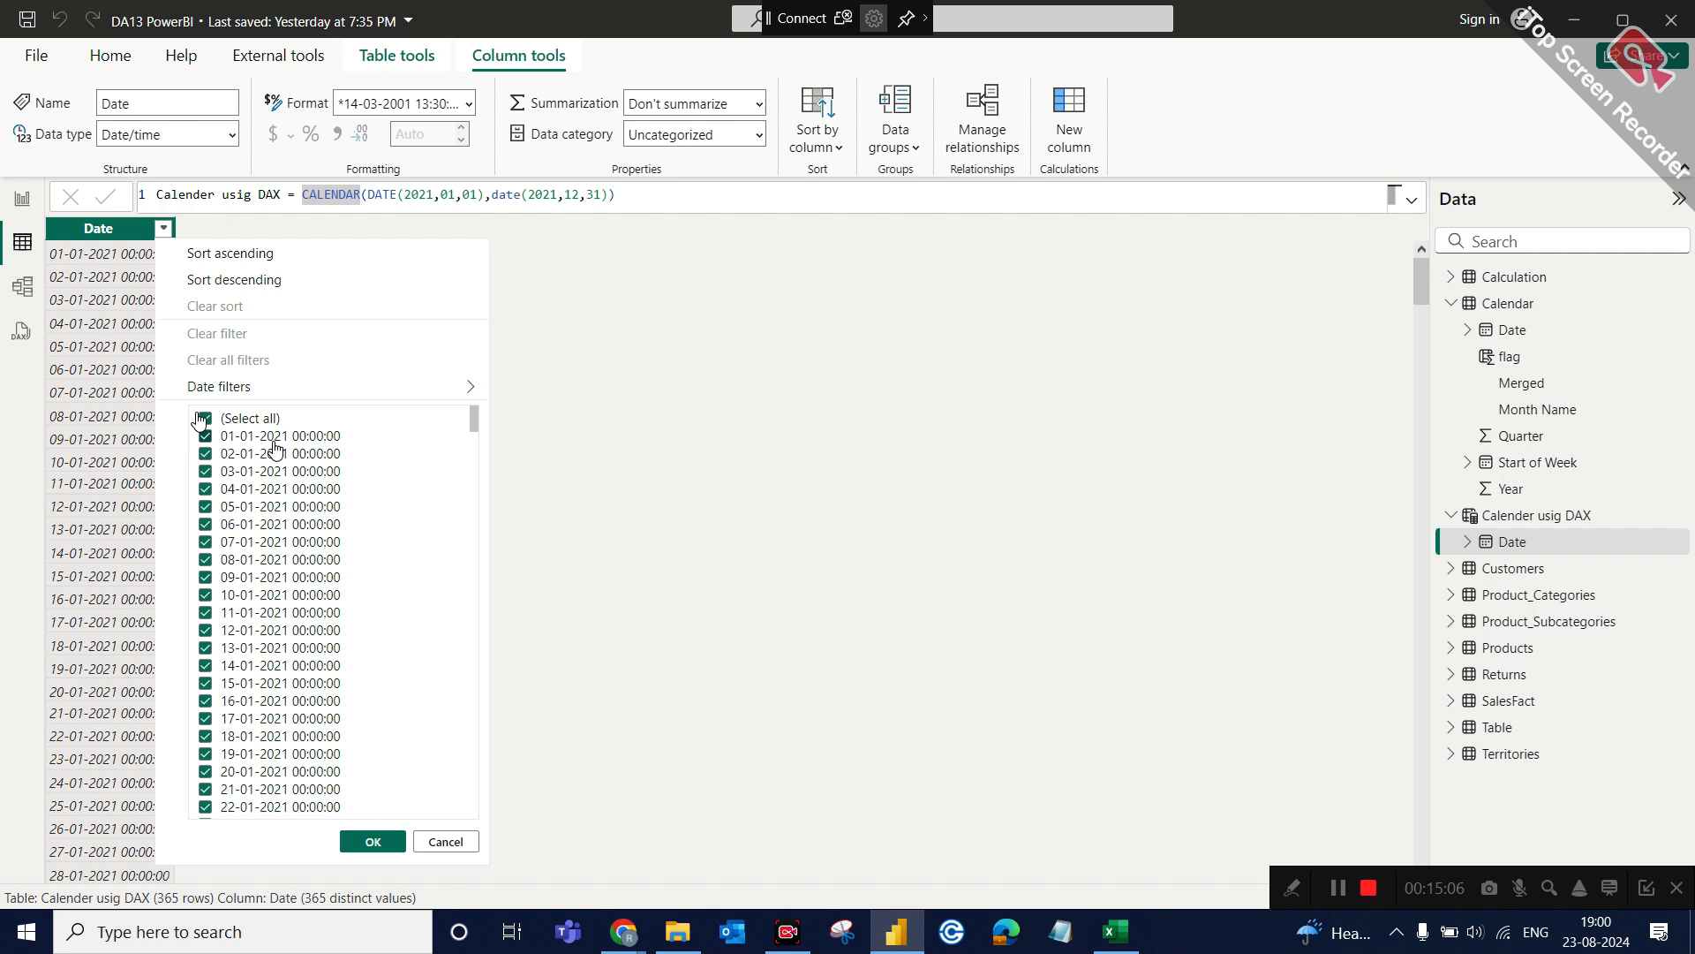
left_click(579, 392)
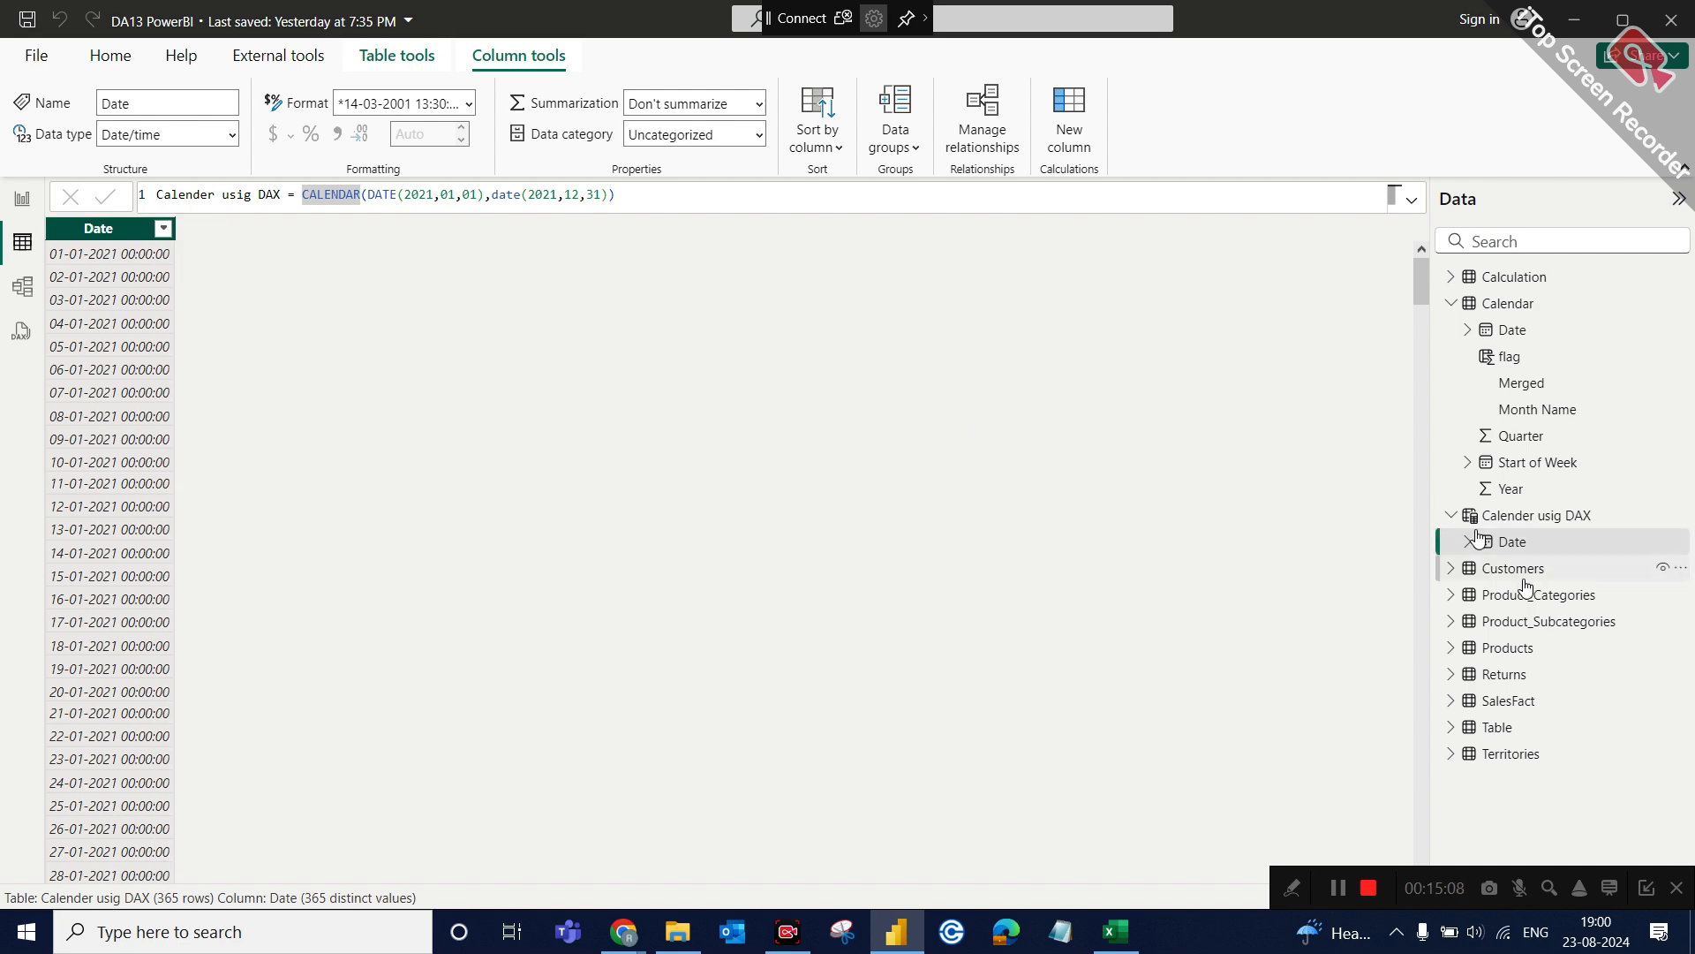
Open the SalesFact table's data and examine its OrderDate column.
left_click(1511, 700)
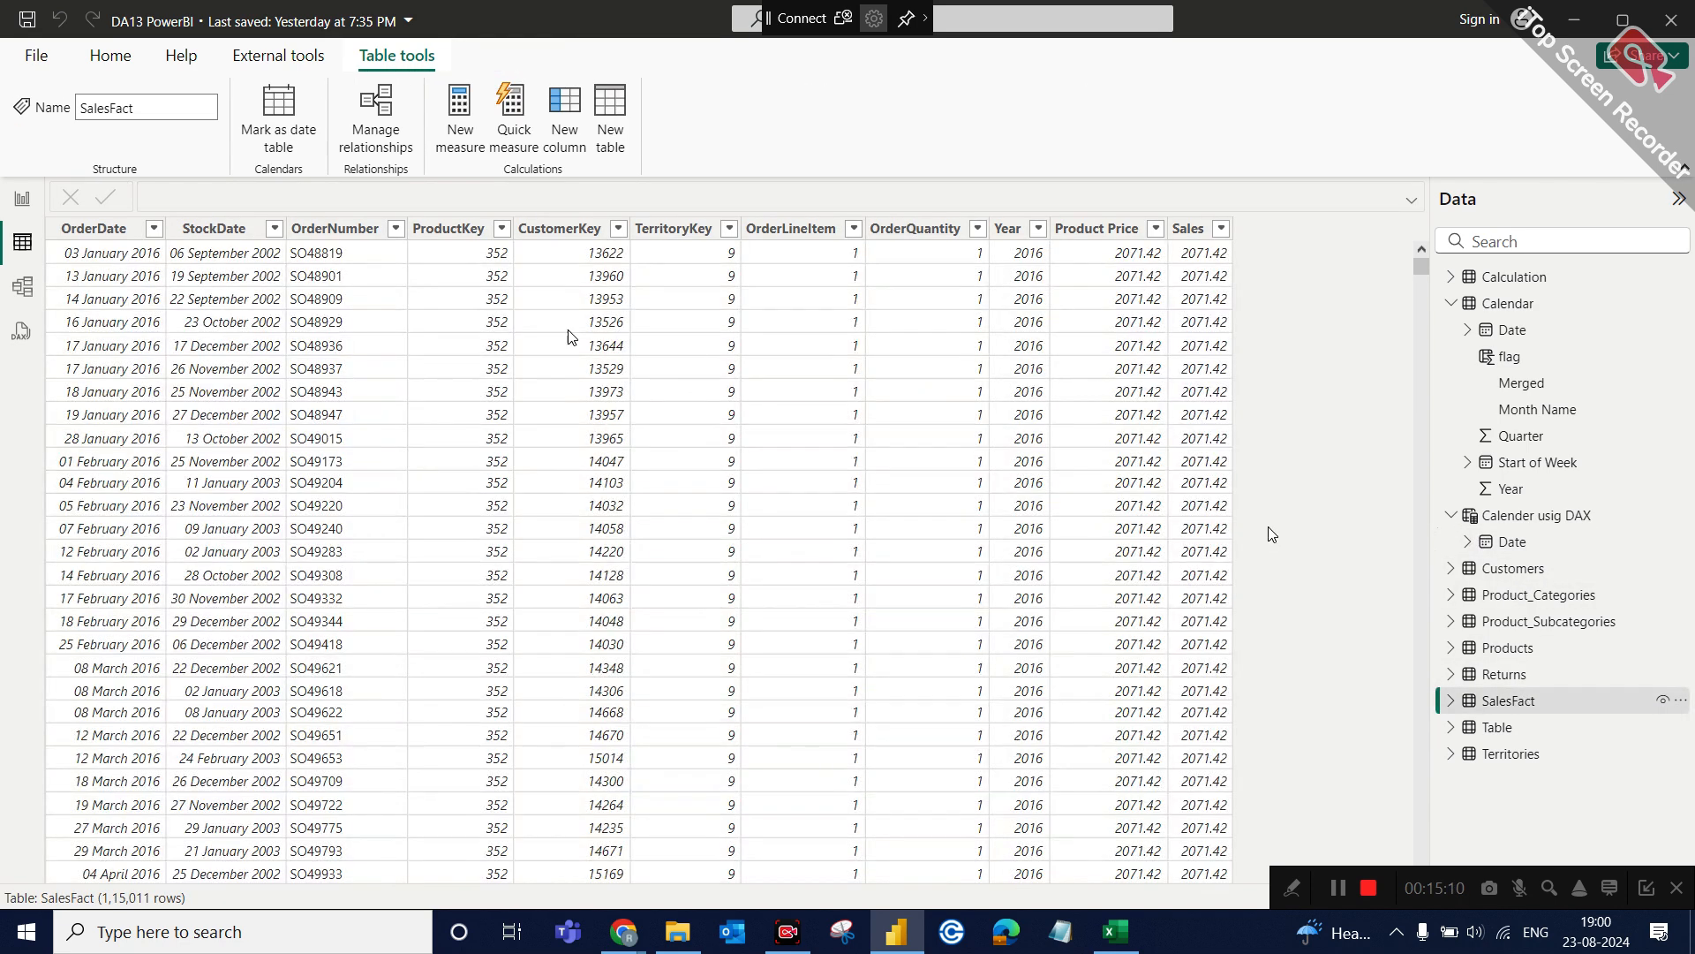
left_click(133, 236)
left_click(131, 234)
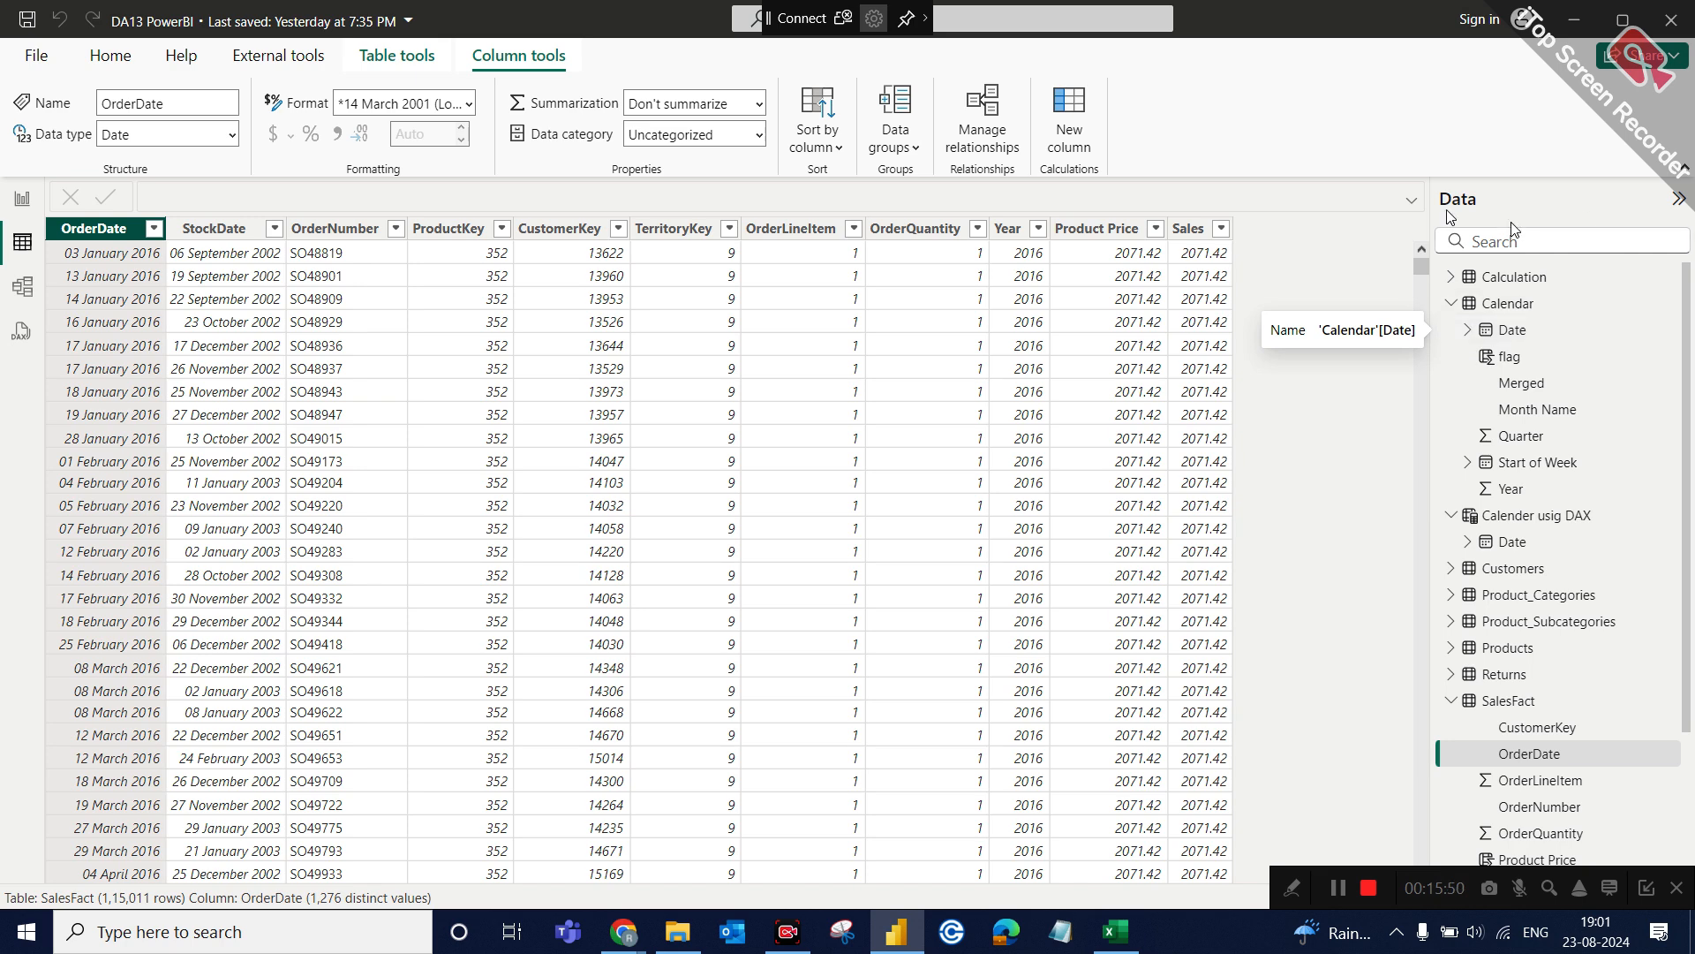
View the visuals on report Page 5 and return to the SalesFact table data.
left_click(20, 196)
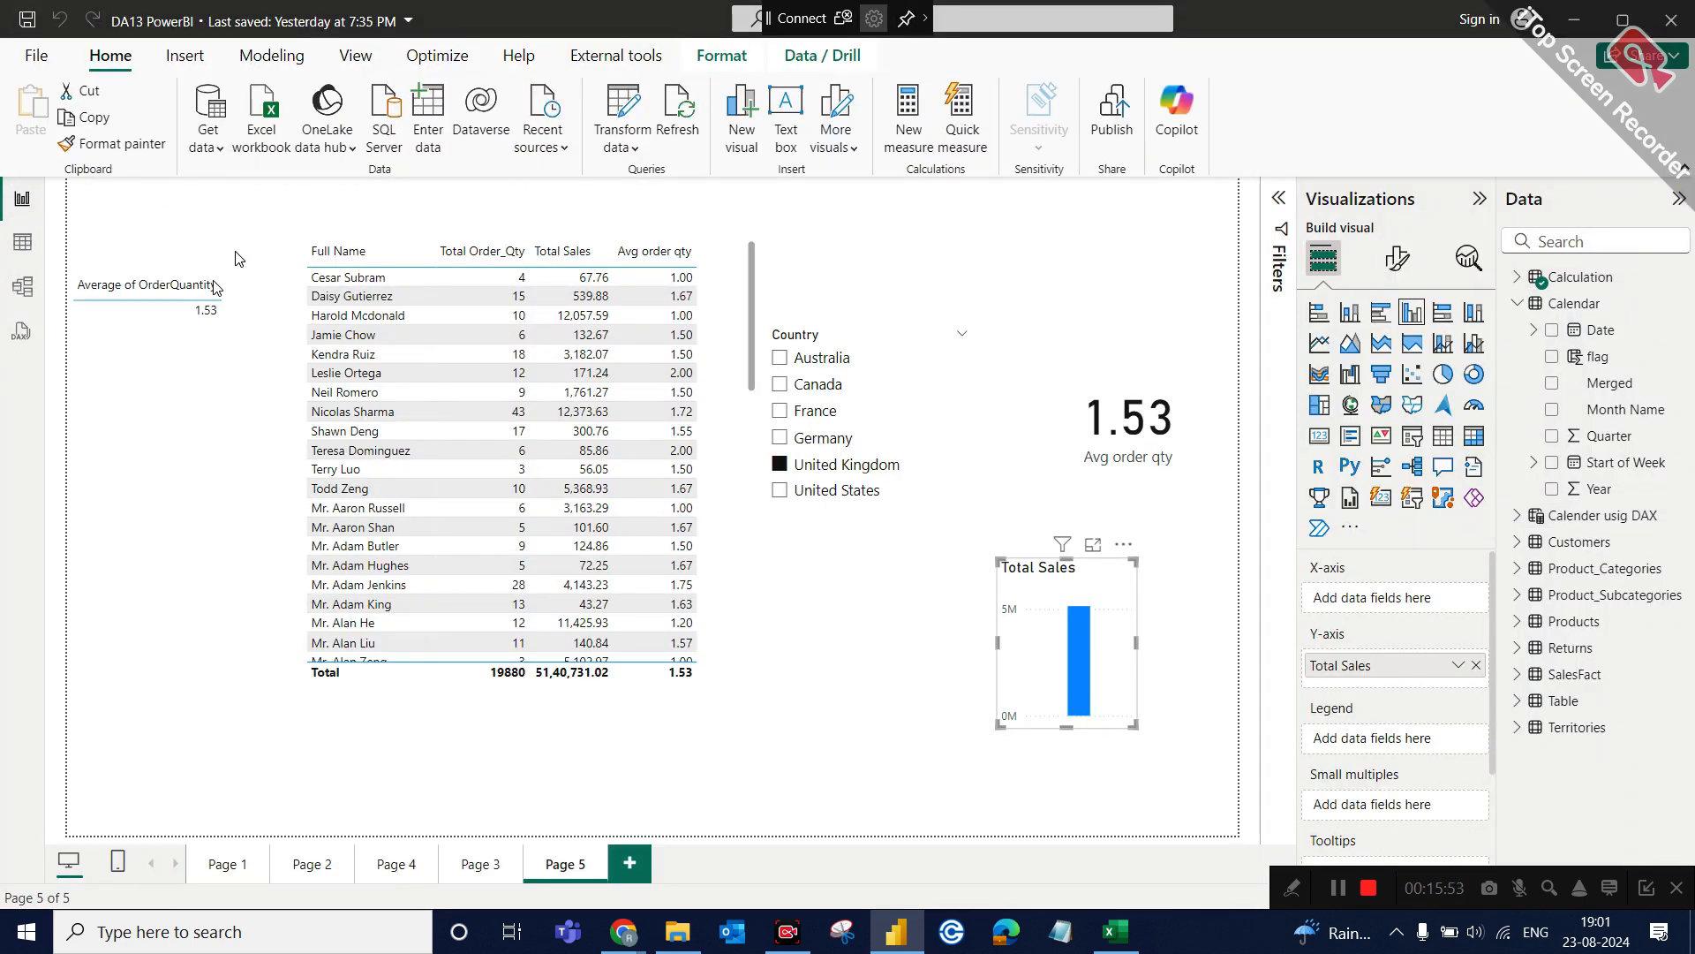
left_click(21, 248)
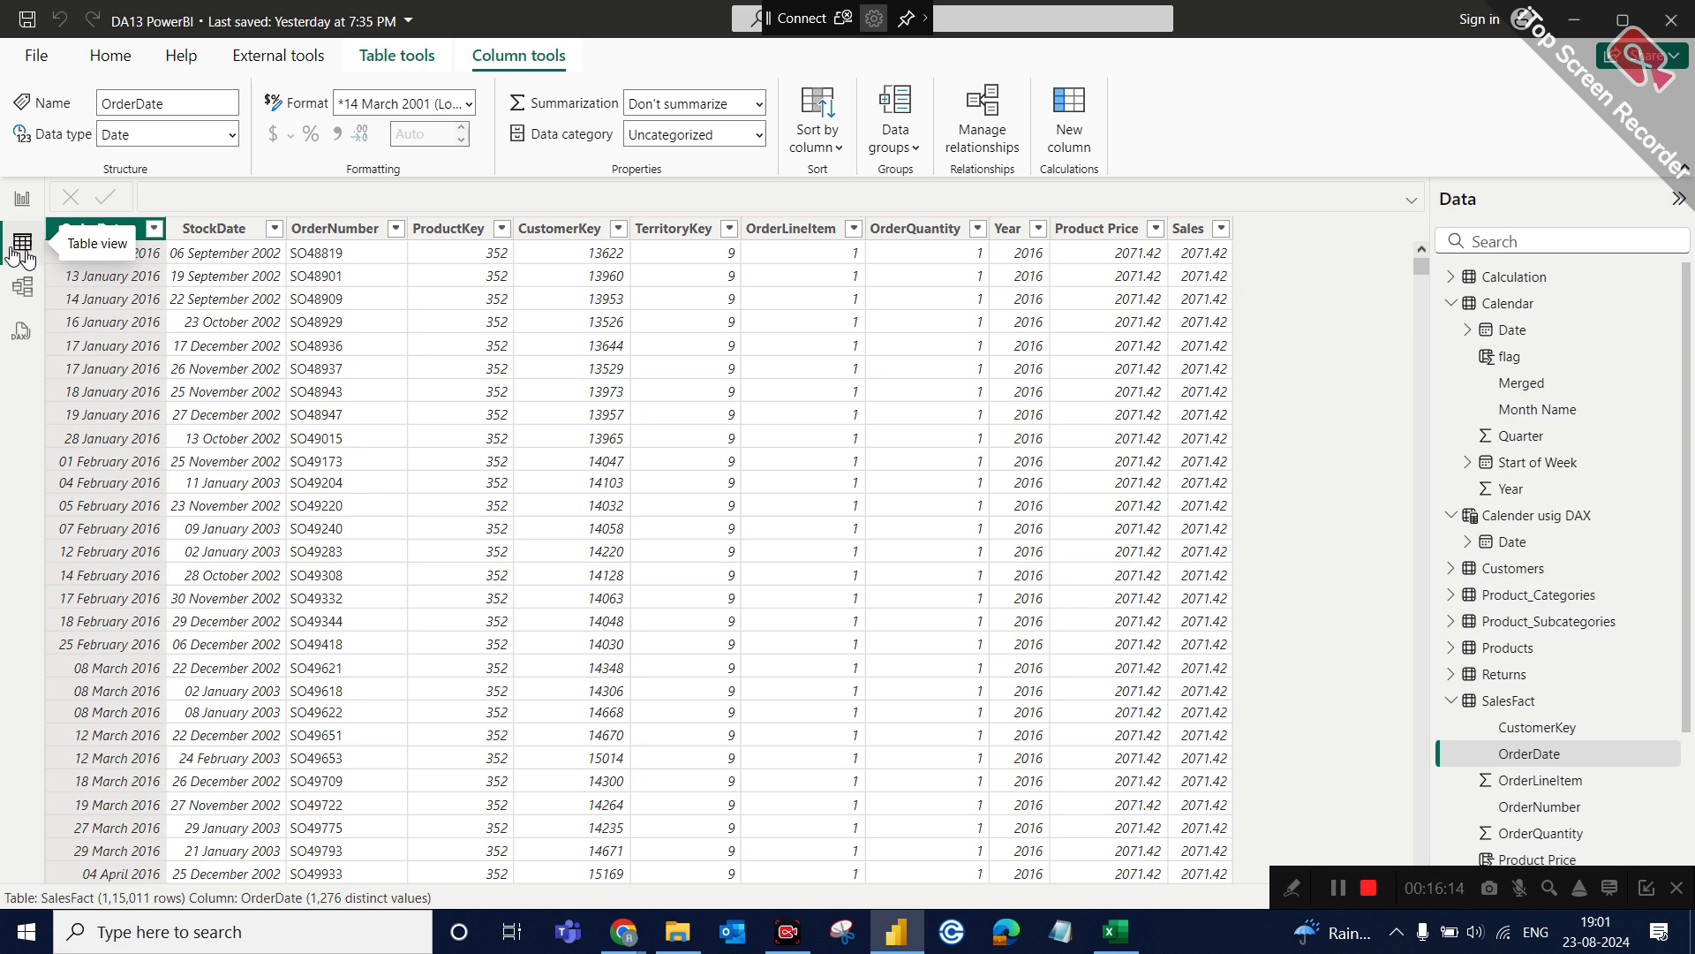
left_click(39, 191)
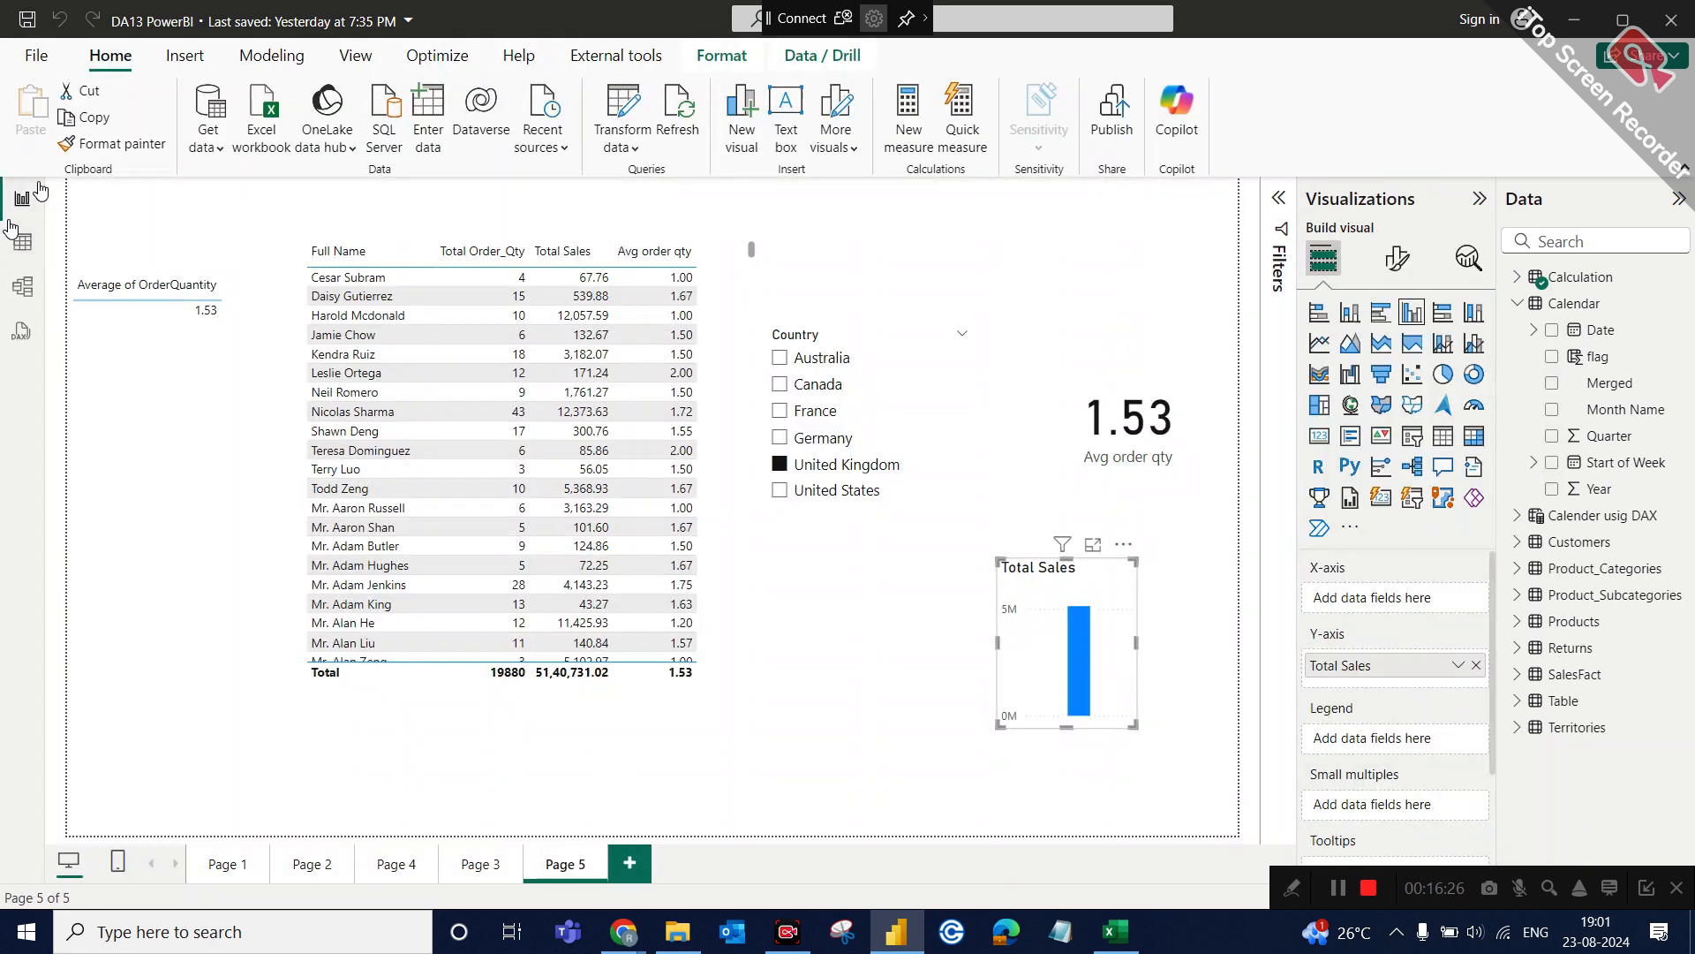
left_click(23, 242)
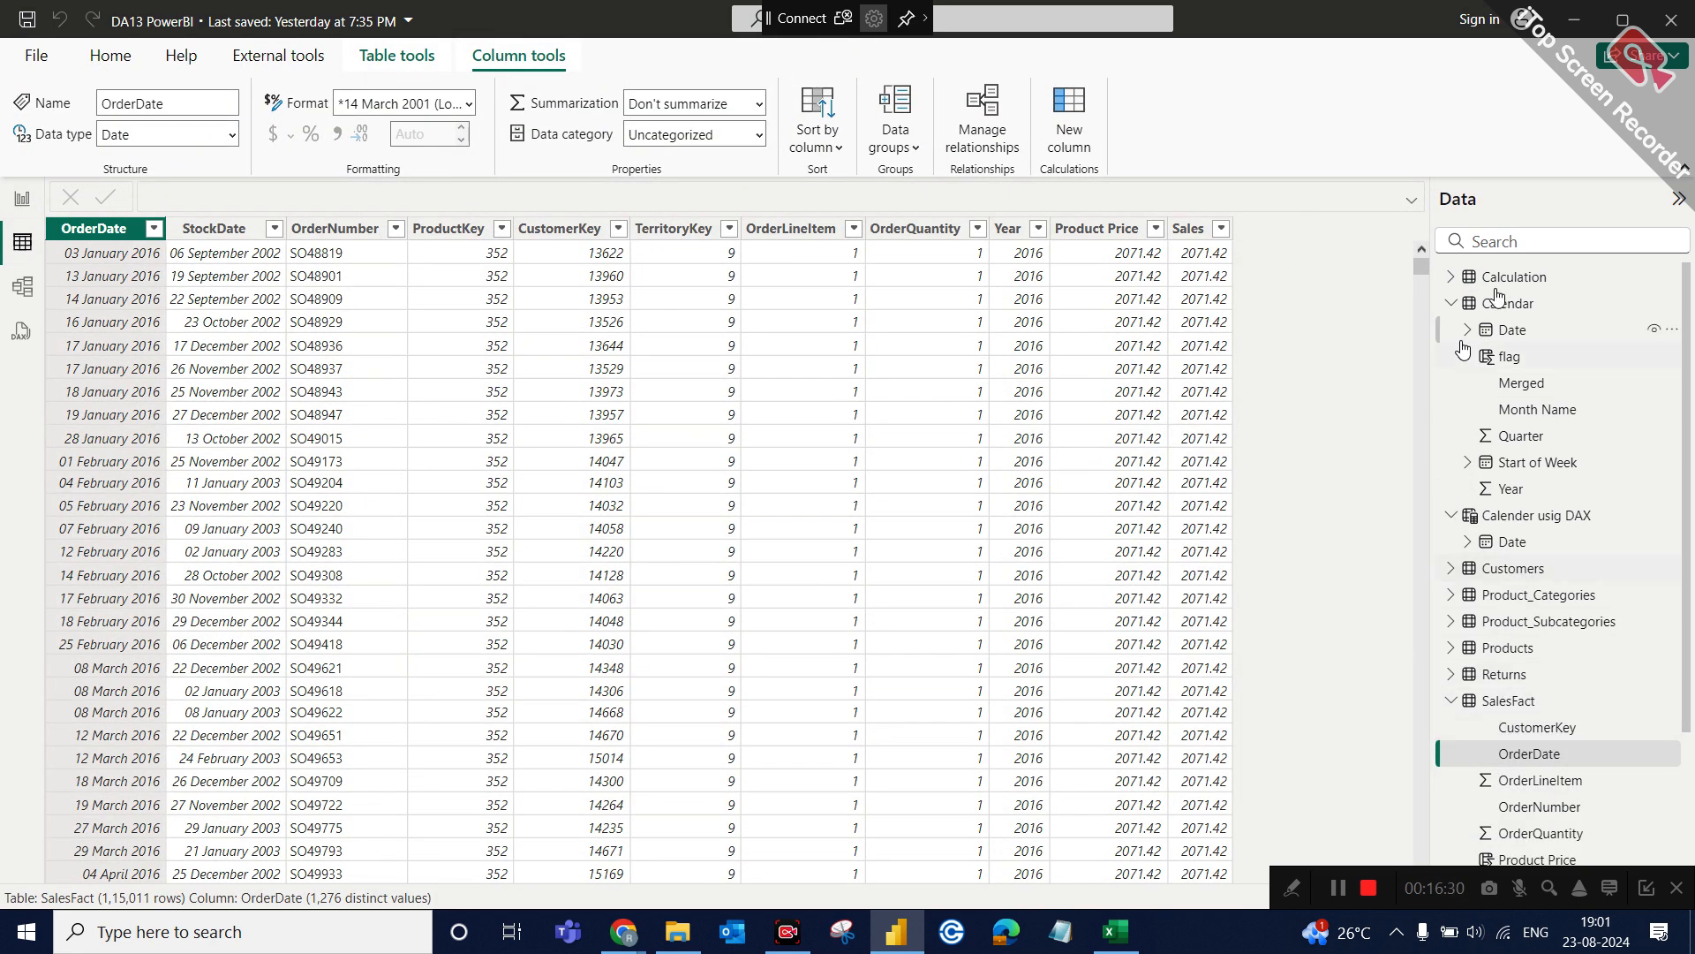
Review the start and end DATE arguments in the Calender usig DAX formula and check the generated dates through the end of December.
left_click(1536, 516)
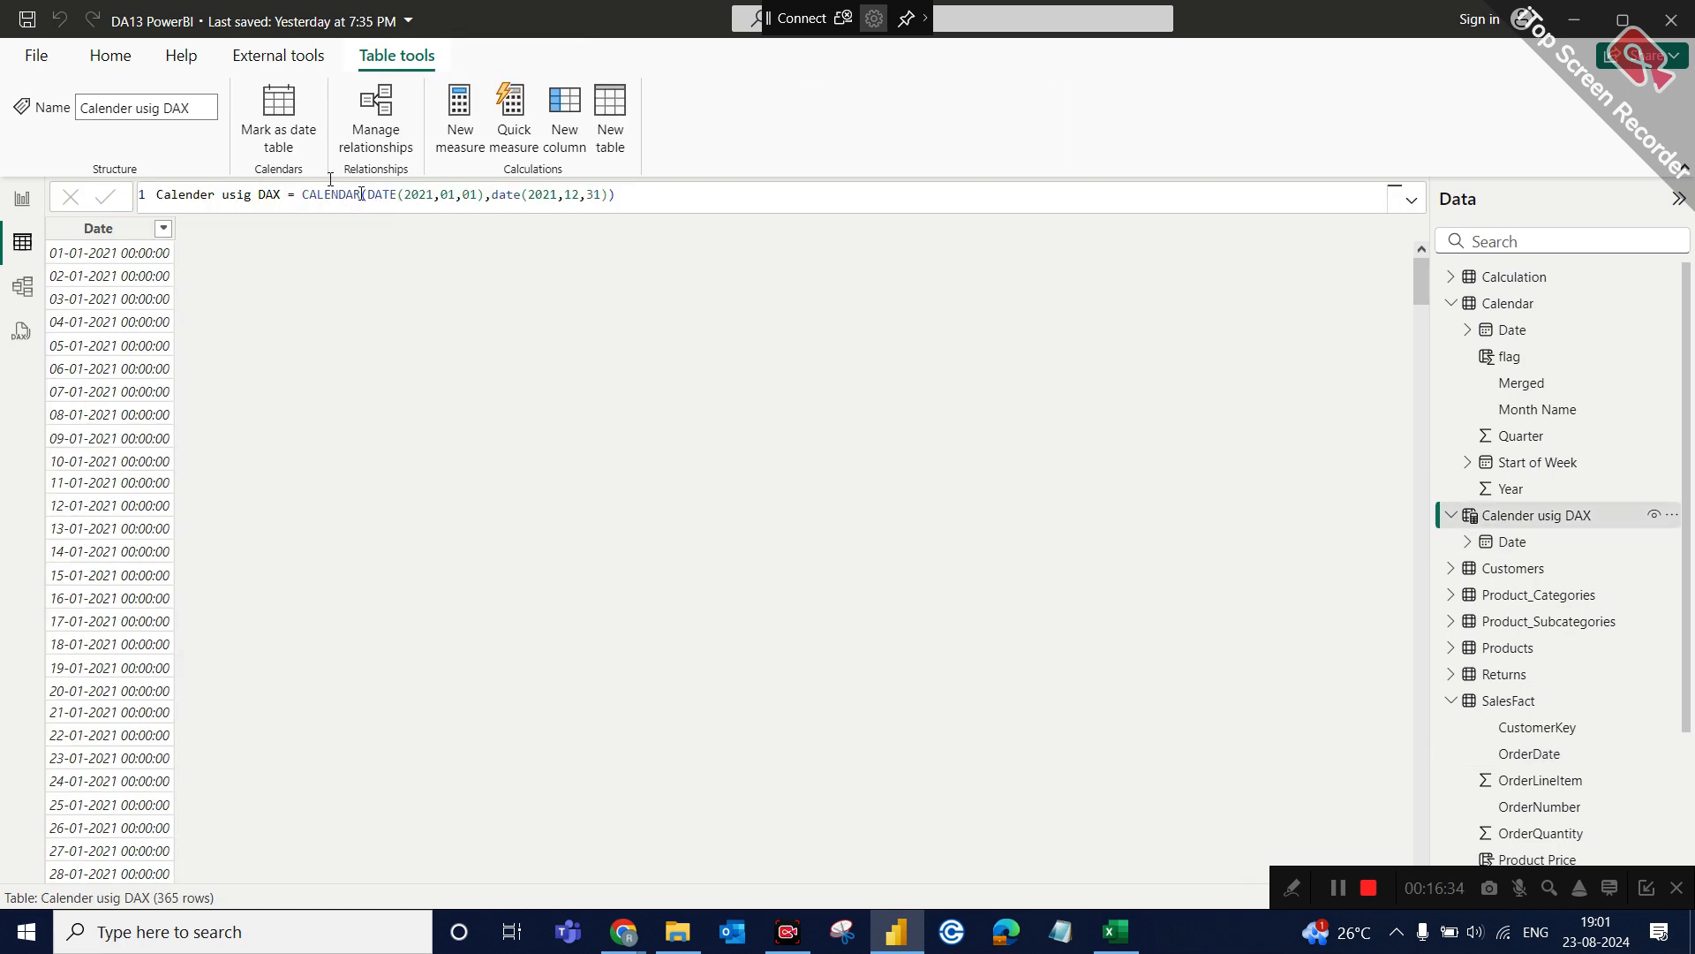
left_click(363, 196)
left_click_drag(370, 196, 484, 194)
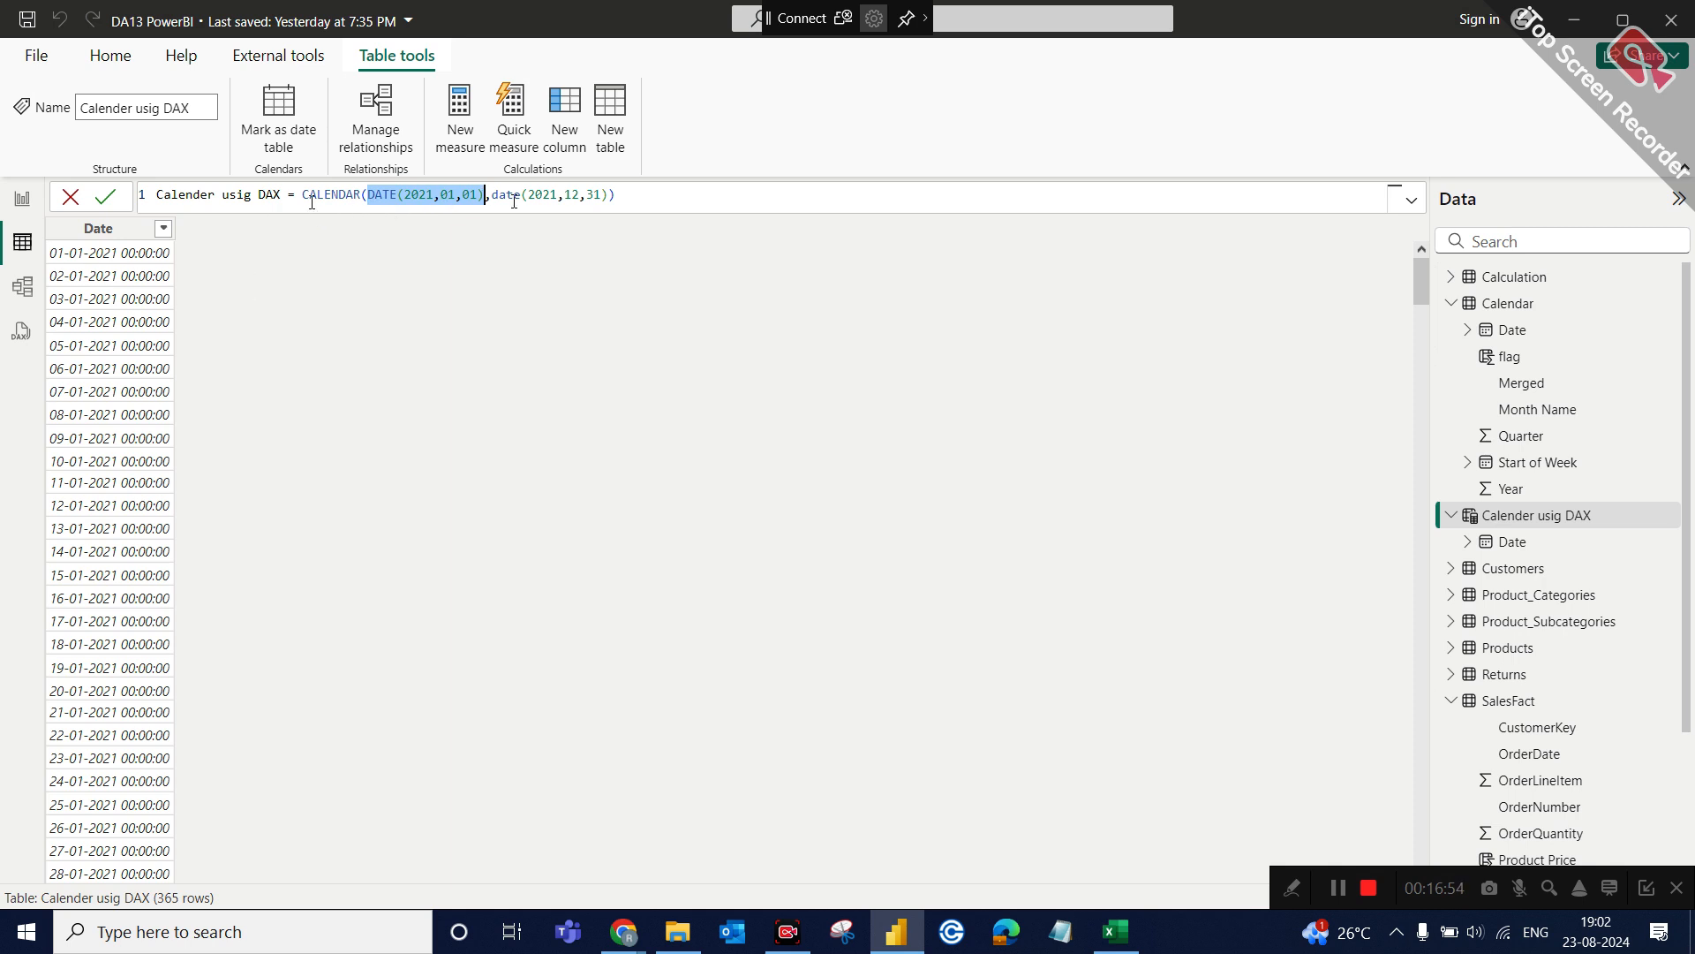
left_click_drag(491, 194, 607, 194)
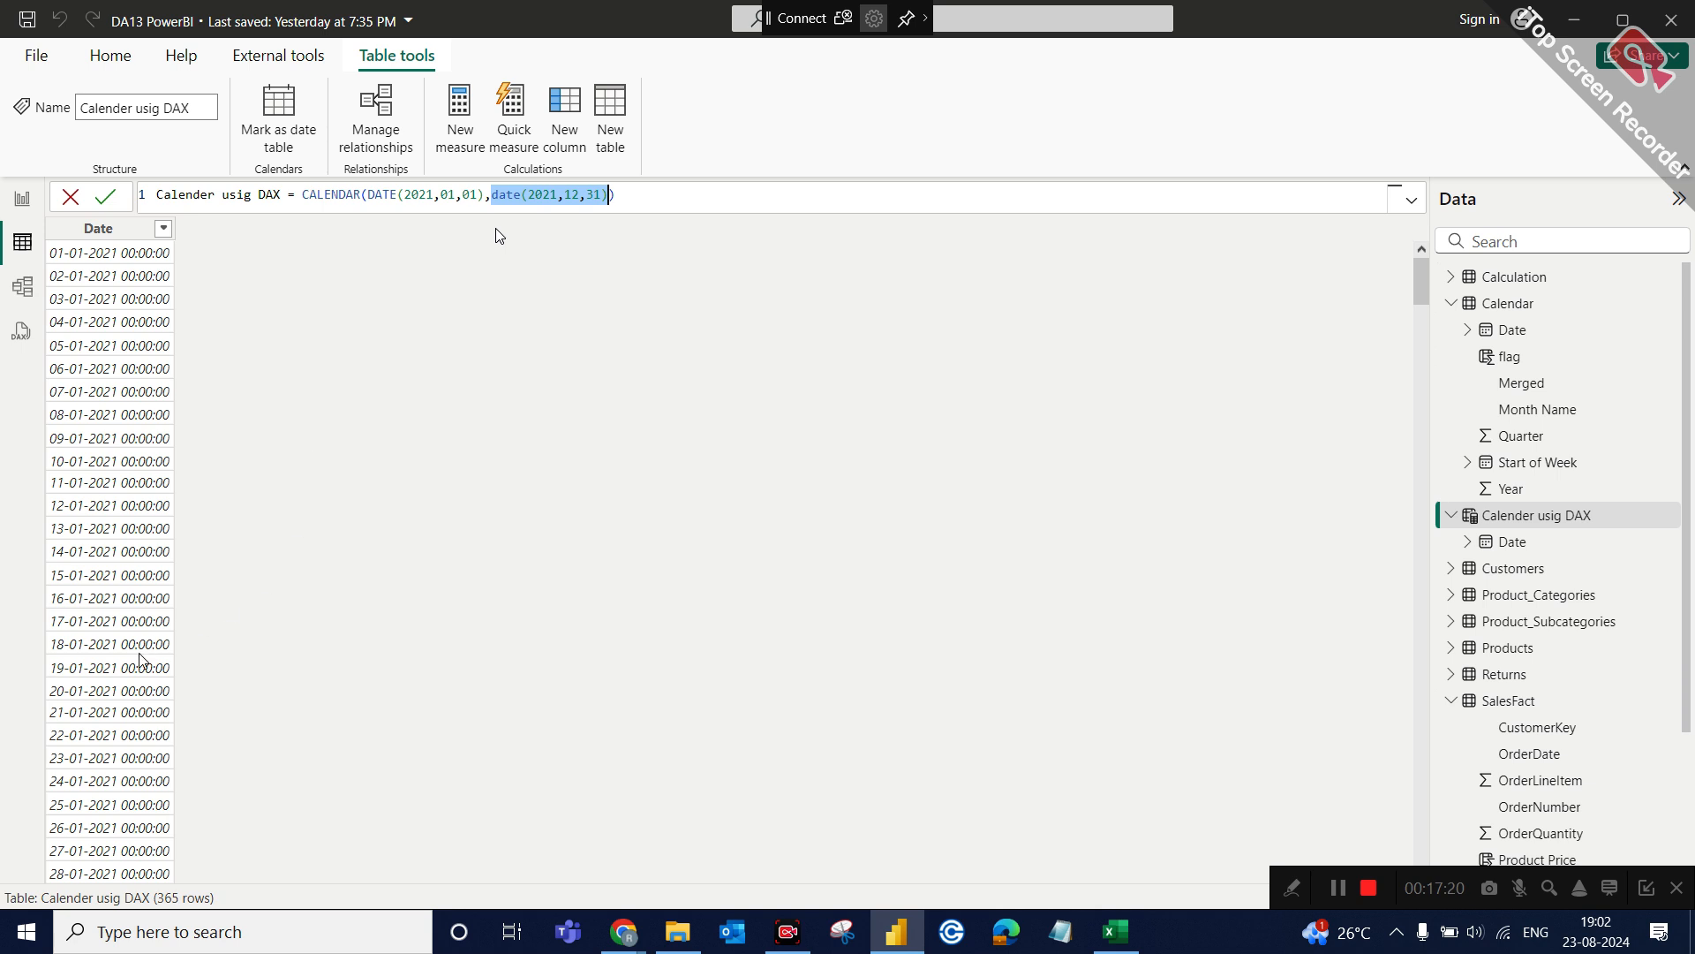
scroll(555, 460, "down", 10)
scroll(1431, 388, "down", 20)
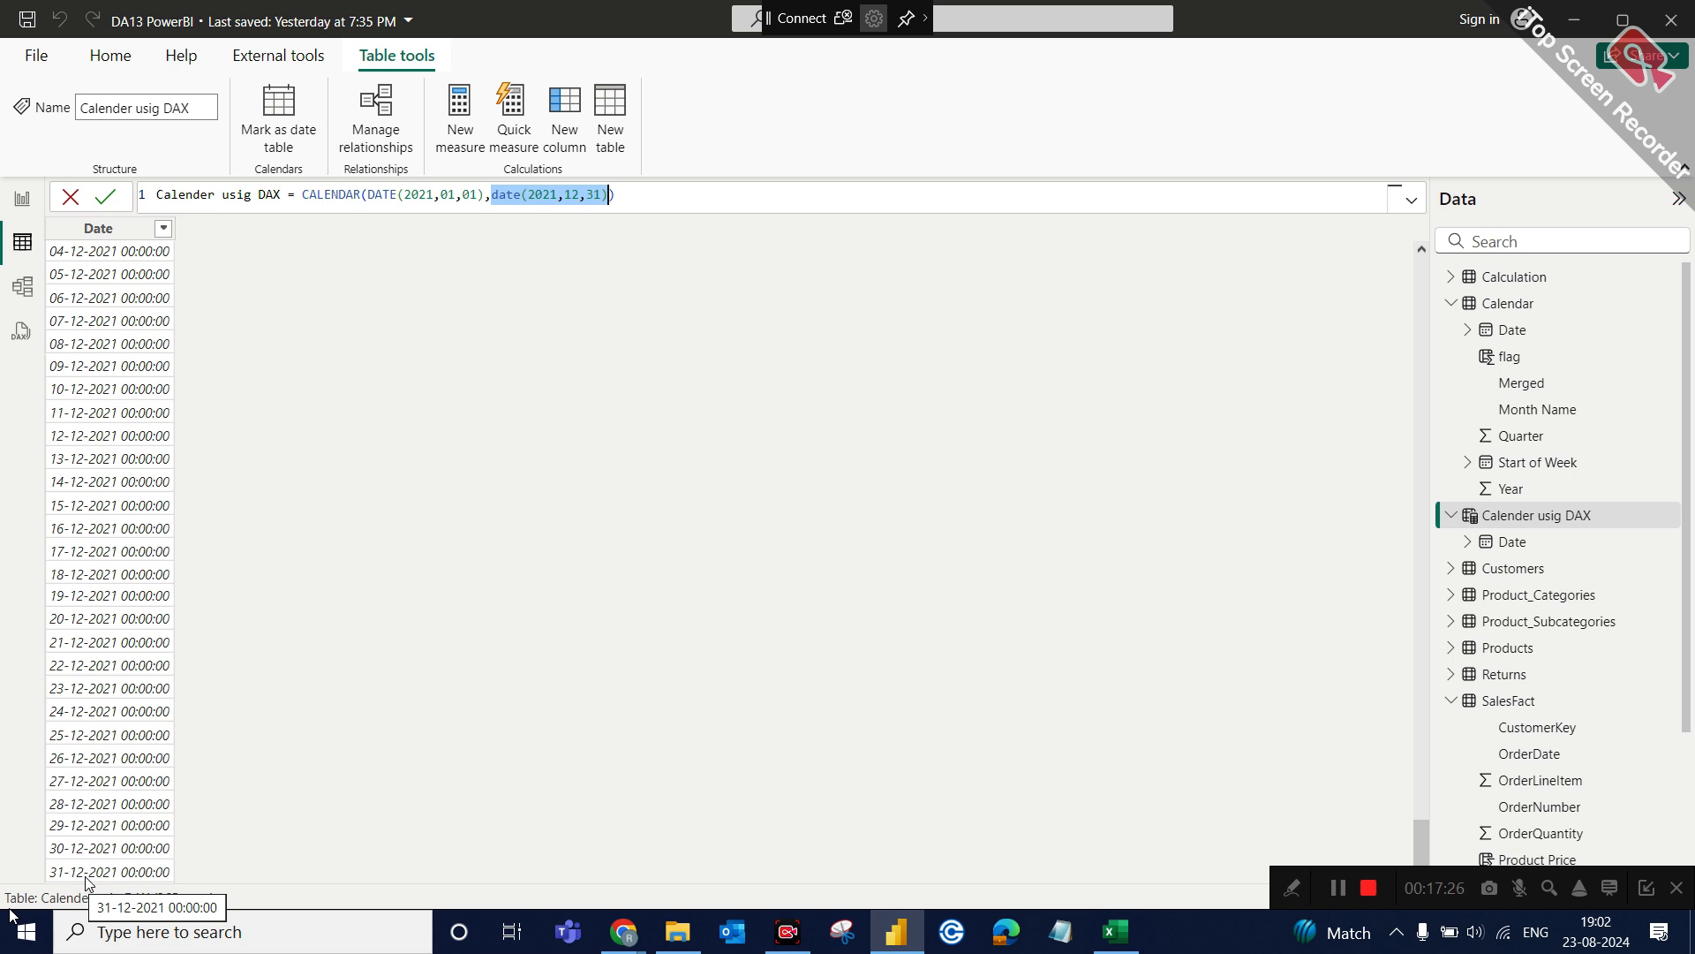
scroll(388, 282, "up", 3)
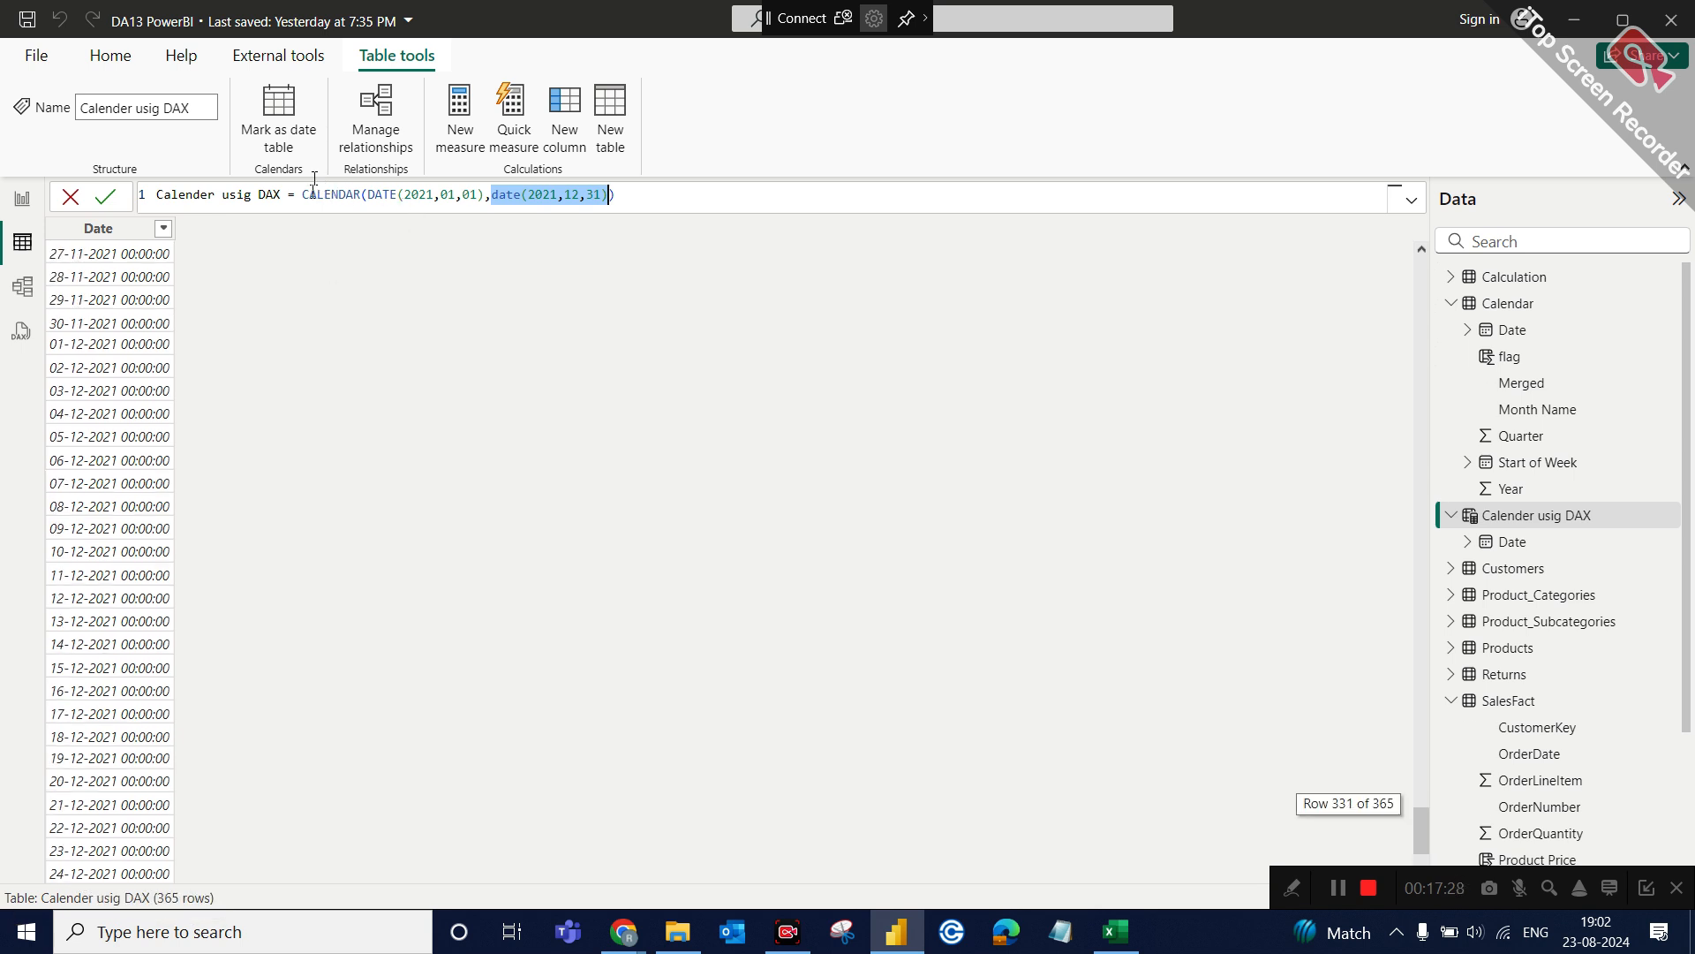
Comment out the CALENDAR expression with --- and add the filler lines jhbbsknbcds and jshbkbskjdbn below it.
left_click(357, 194)
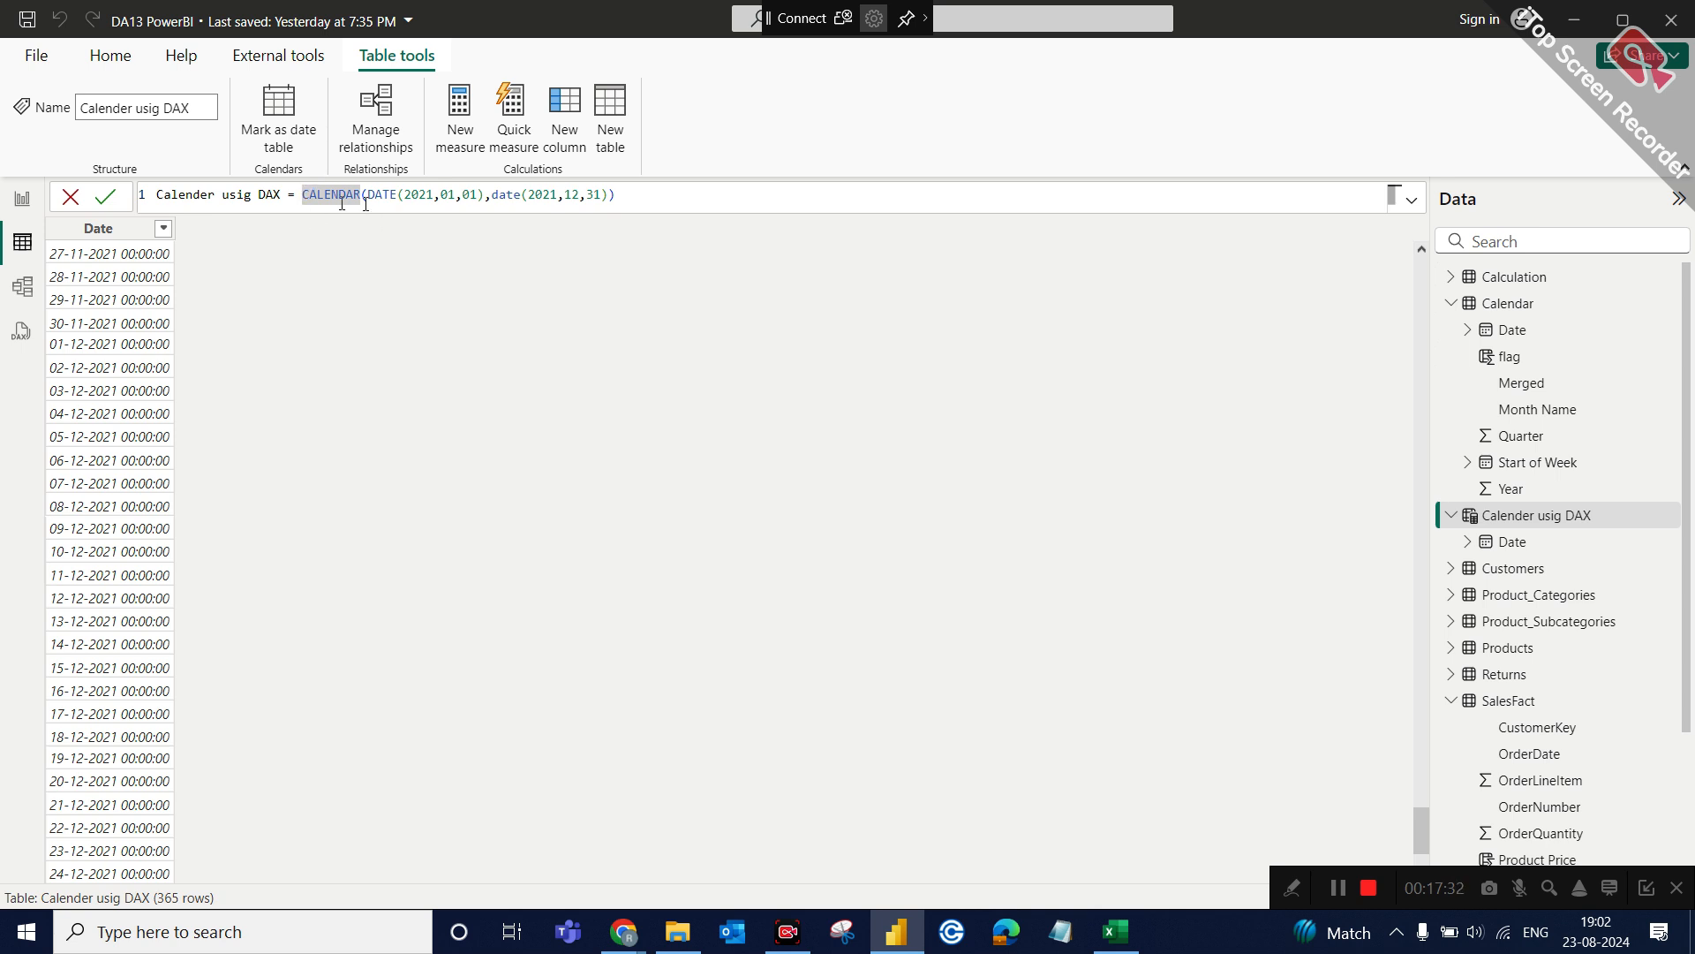
type("---")
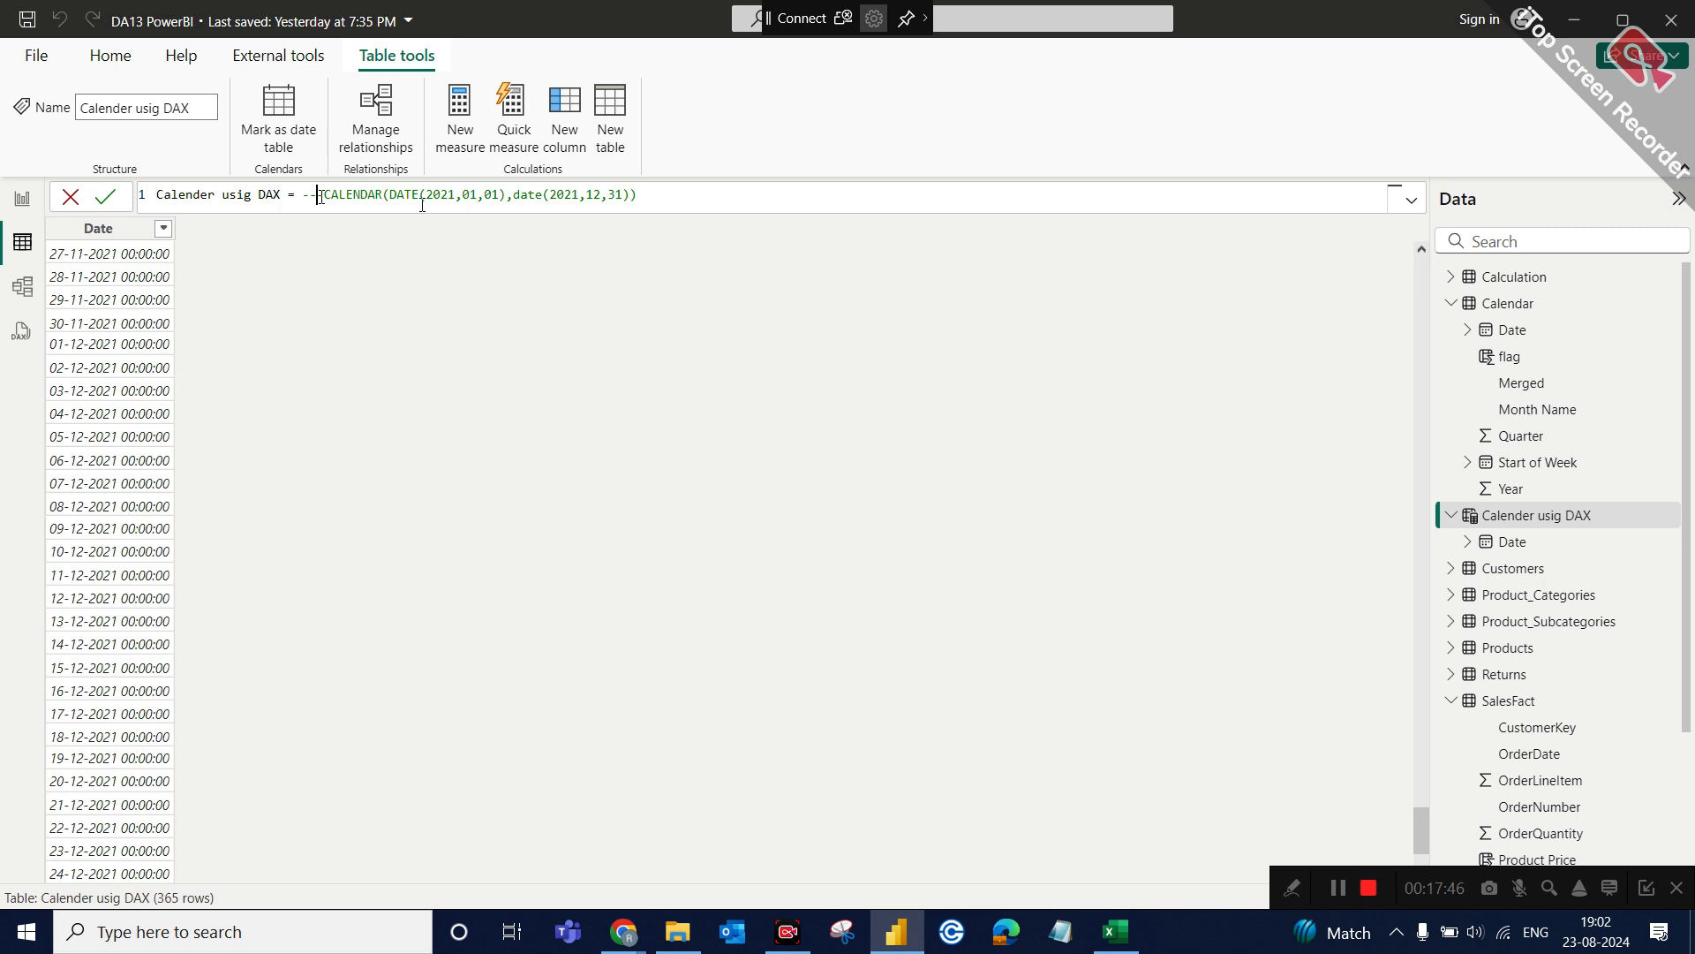
key("shift+Return")
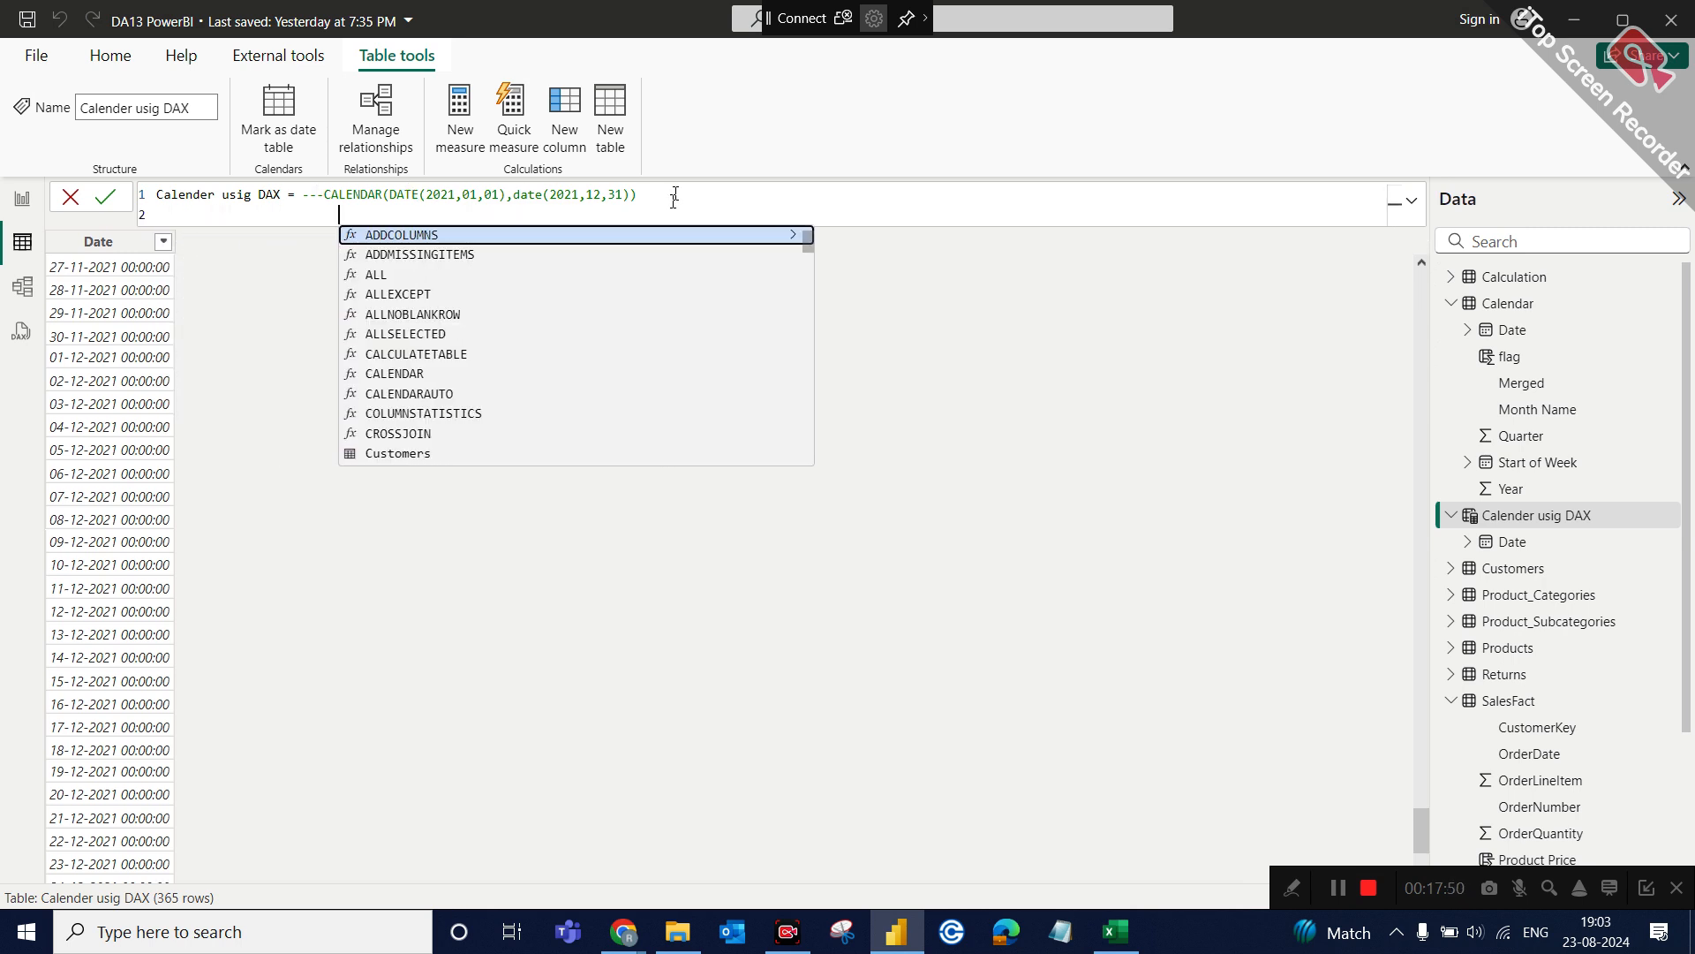
key("Escape")
type("jhbbsknbcds")
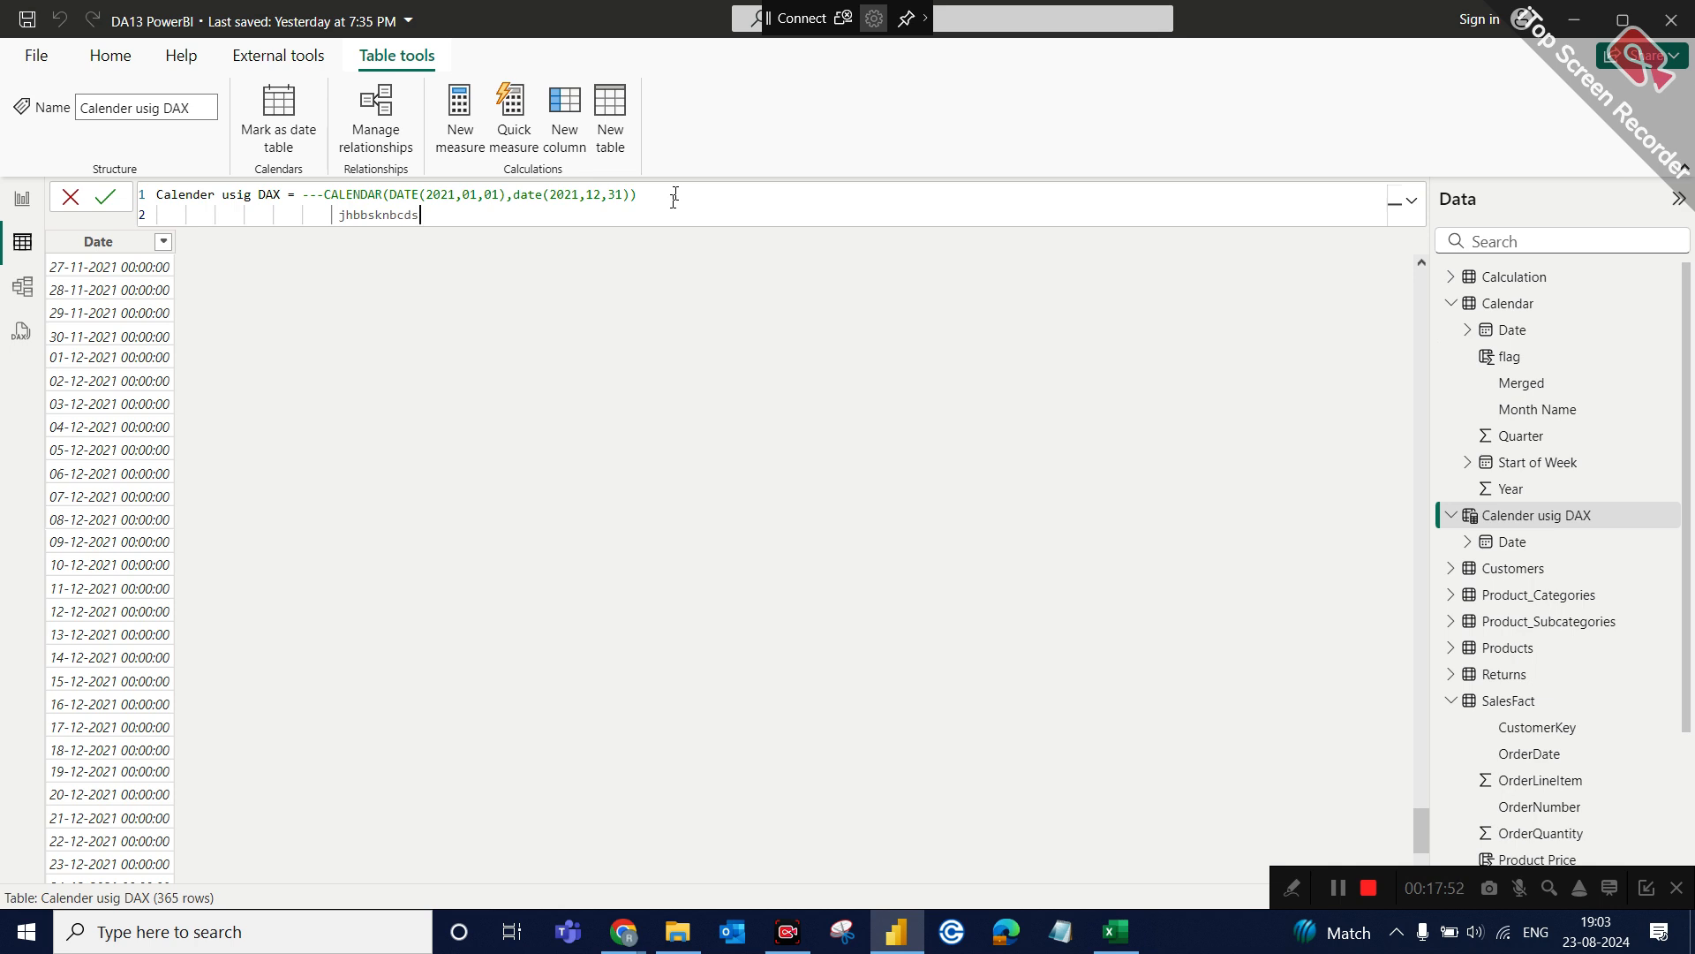
key("shift+Return")
type("jshbkbskjdbn")
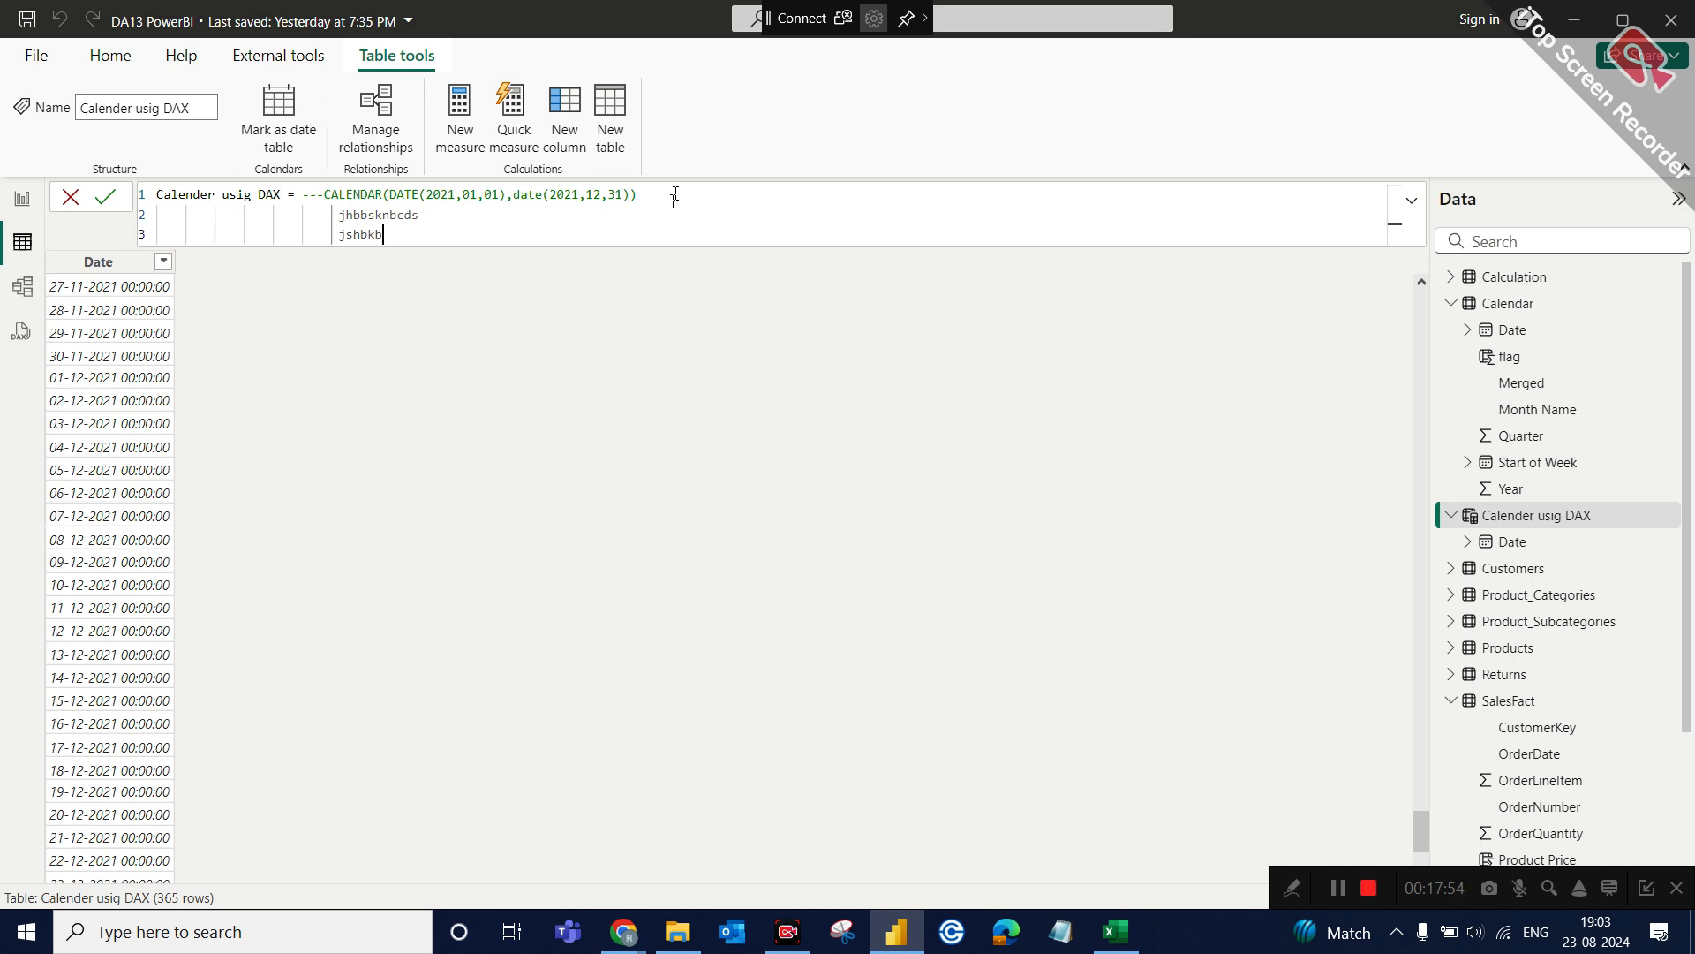
left_click(318, 221)
type("--")
key("BackSpace")
key("BackSpace")
Replace the --- marker before the CALENDAR expression with the block comment opener /*.
left_click(324, 194)
key("BackSpace")
key("BackSpace")
key("BackSpace")
type("/")
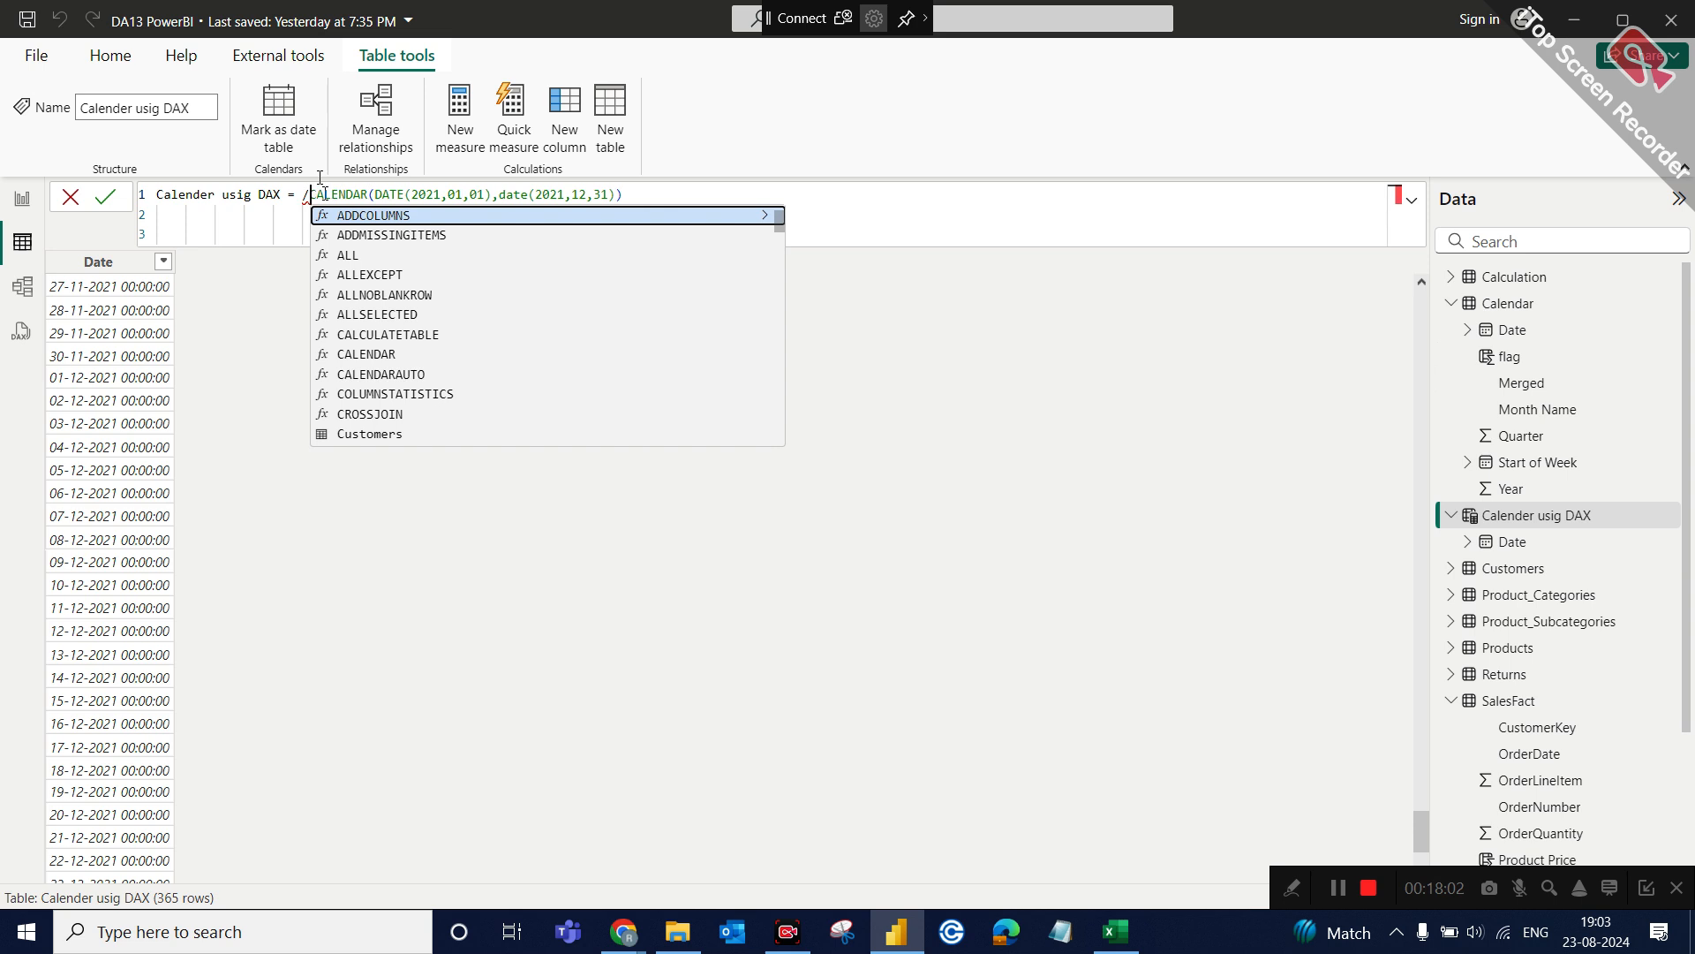
type("*")
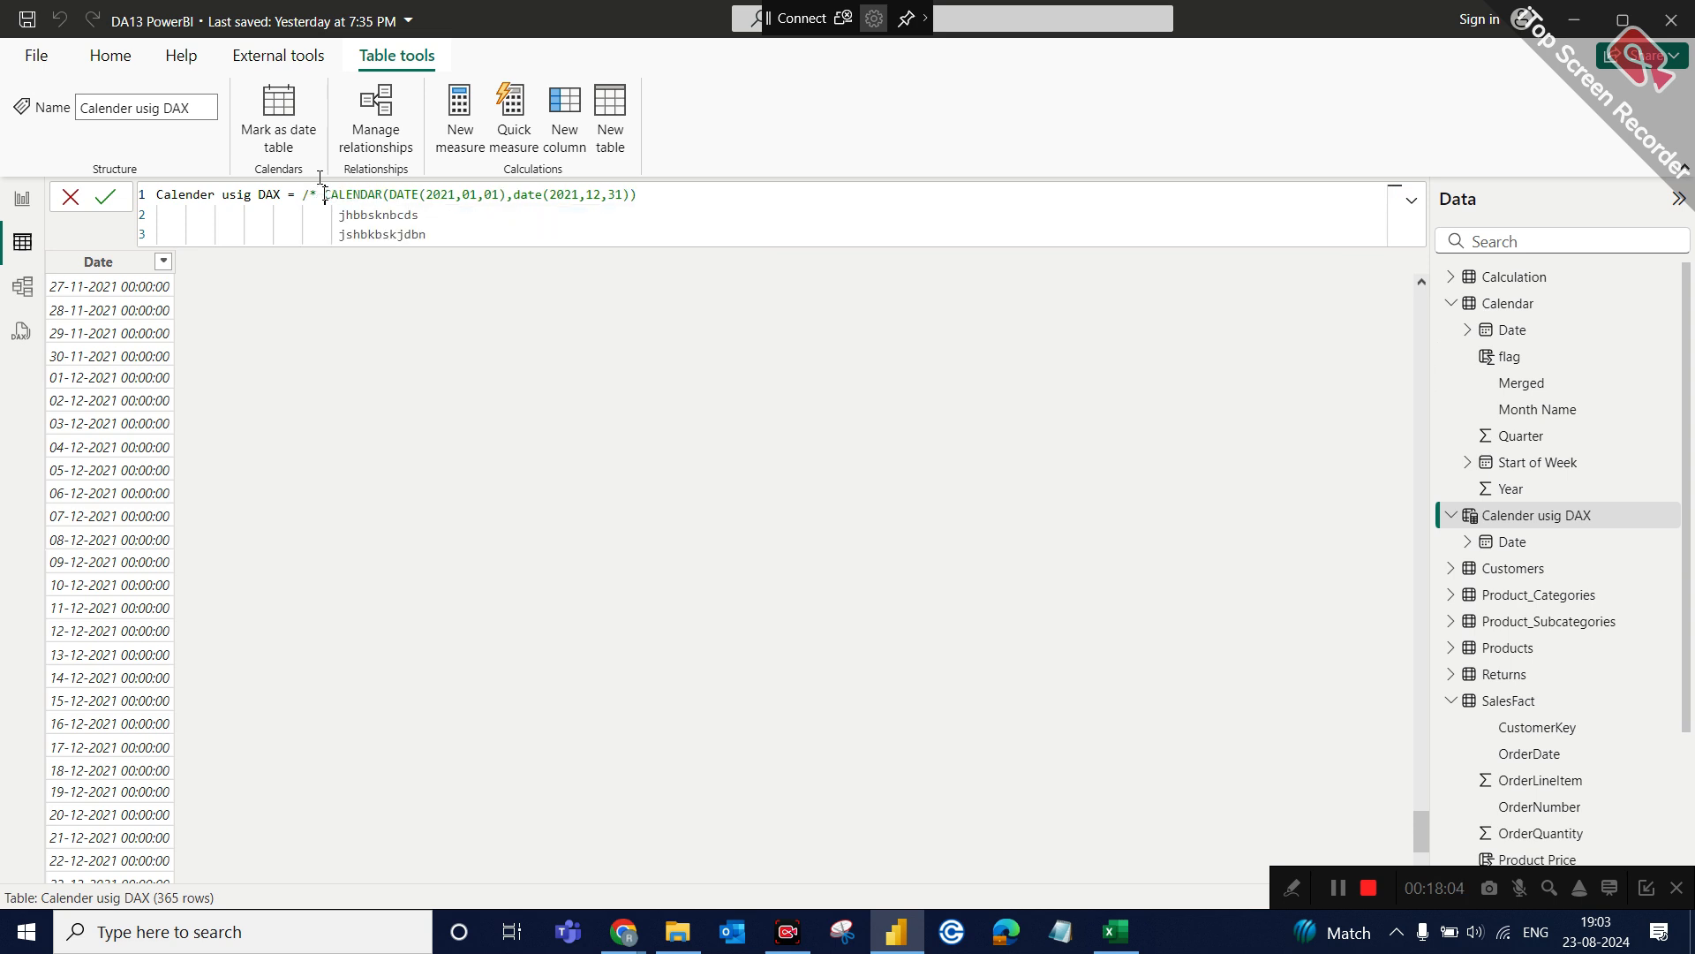
Close the block comment with */ after the jshbkbskjdbn line and add an empty line below it.
left_click(471, 233)
type("*/")
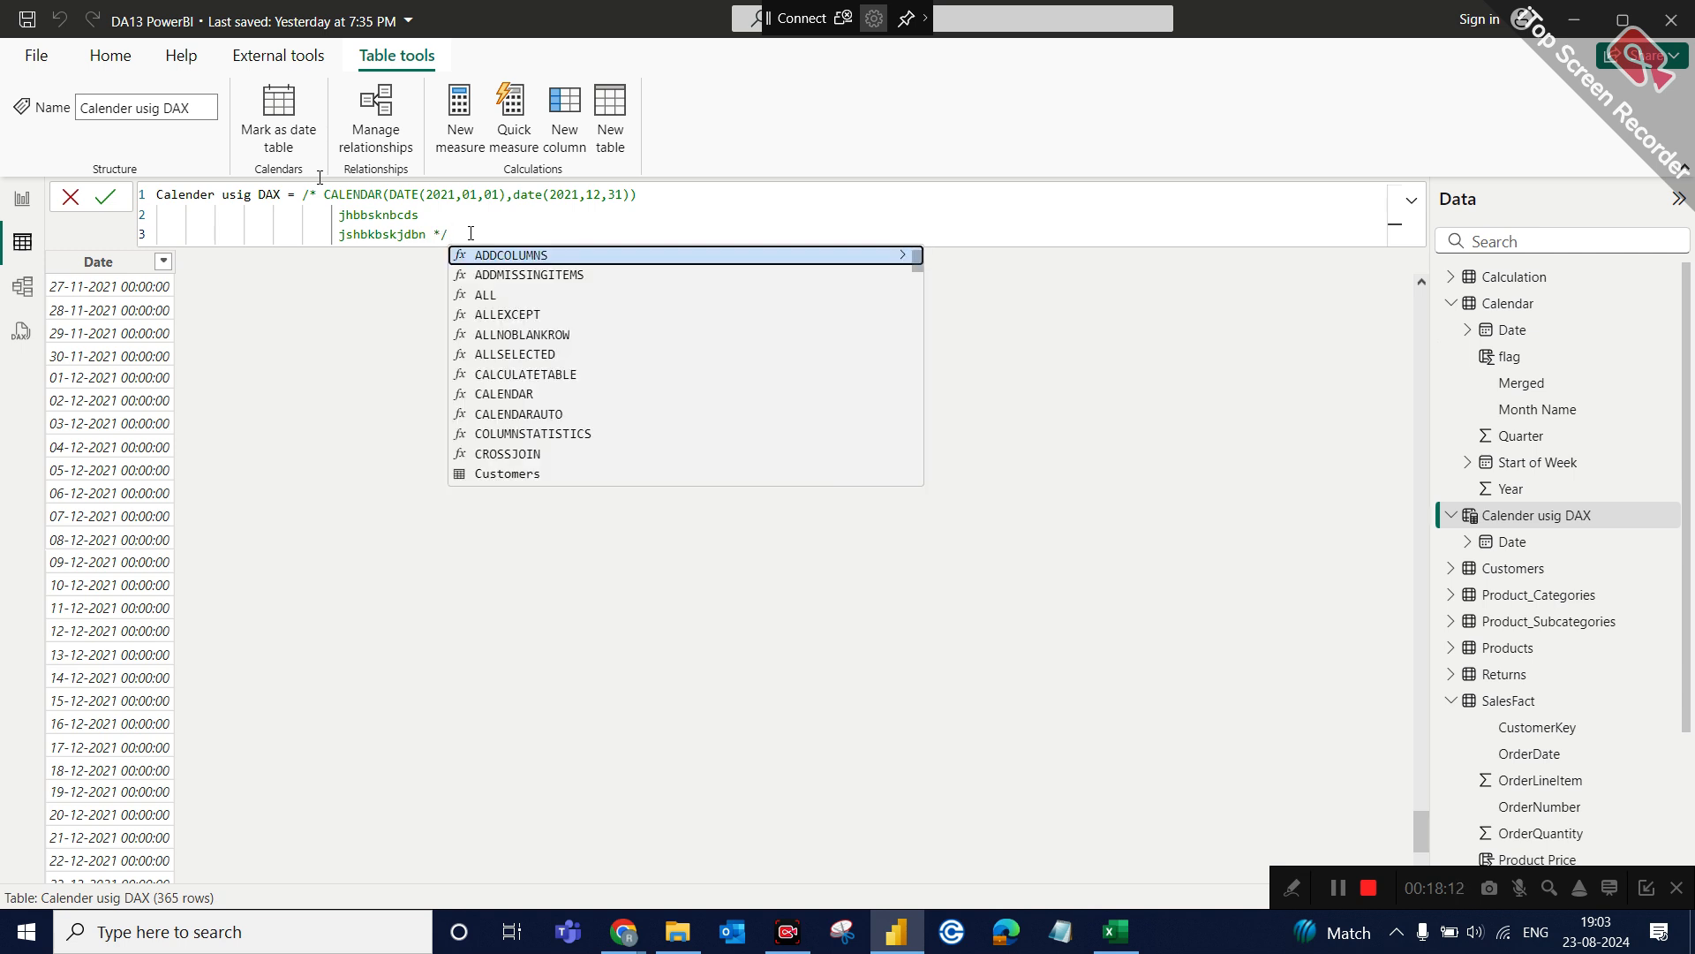
key("shift+Return")
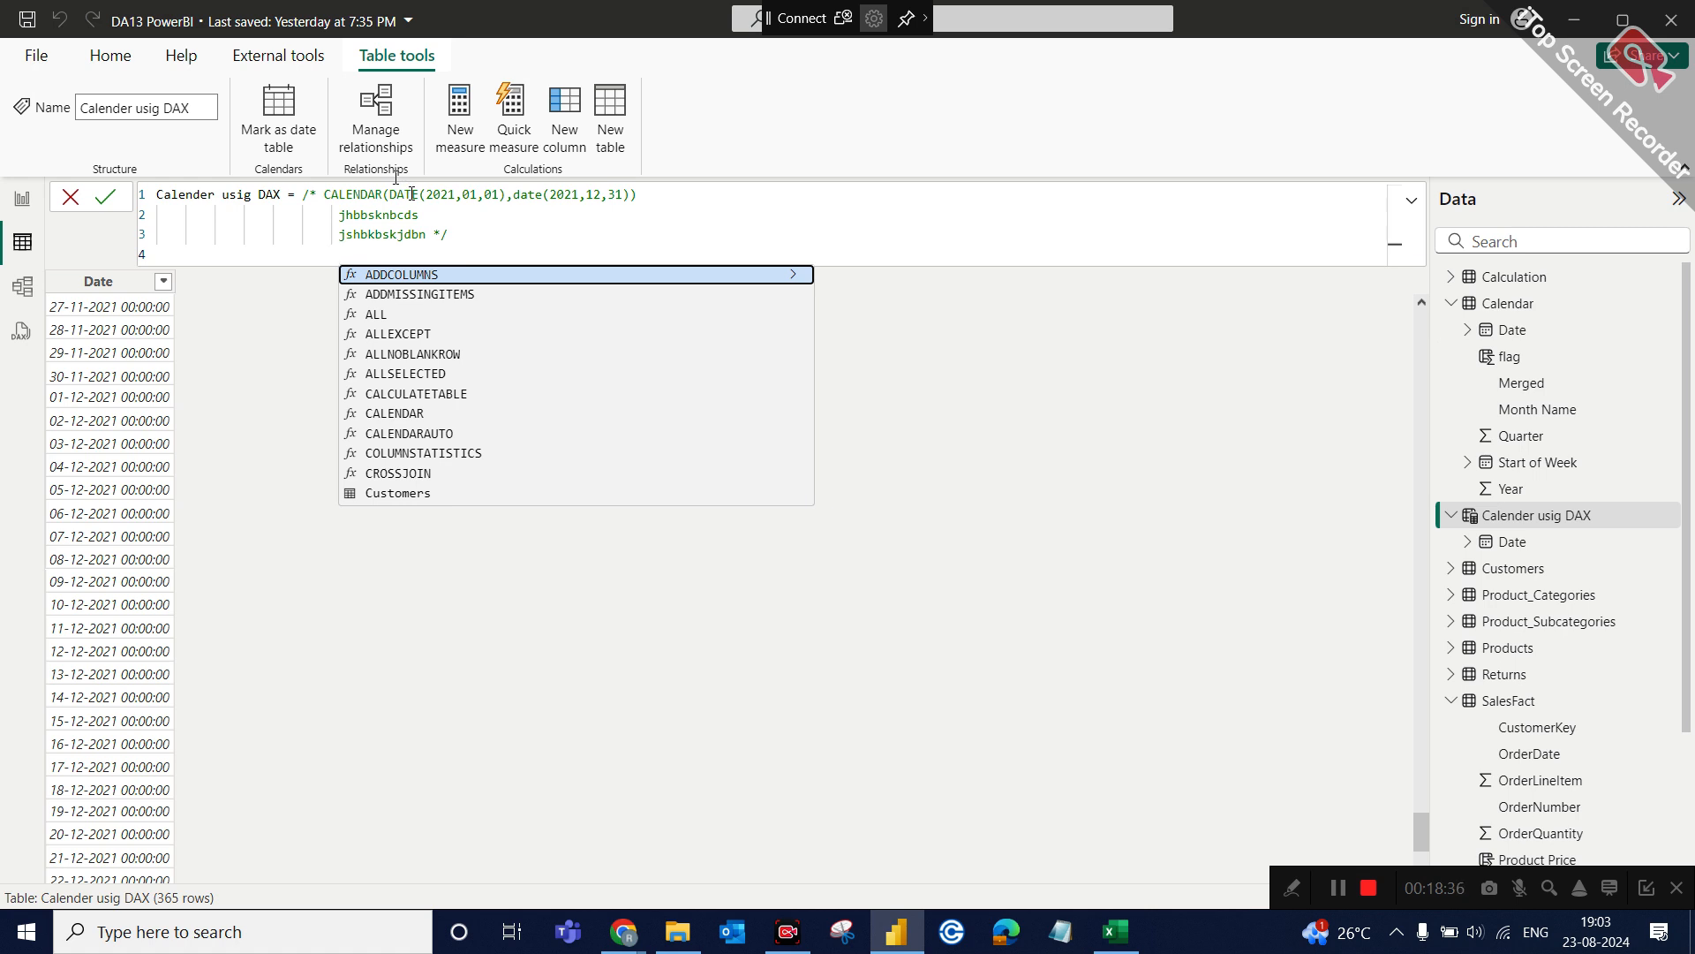
left_click(712, 193)
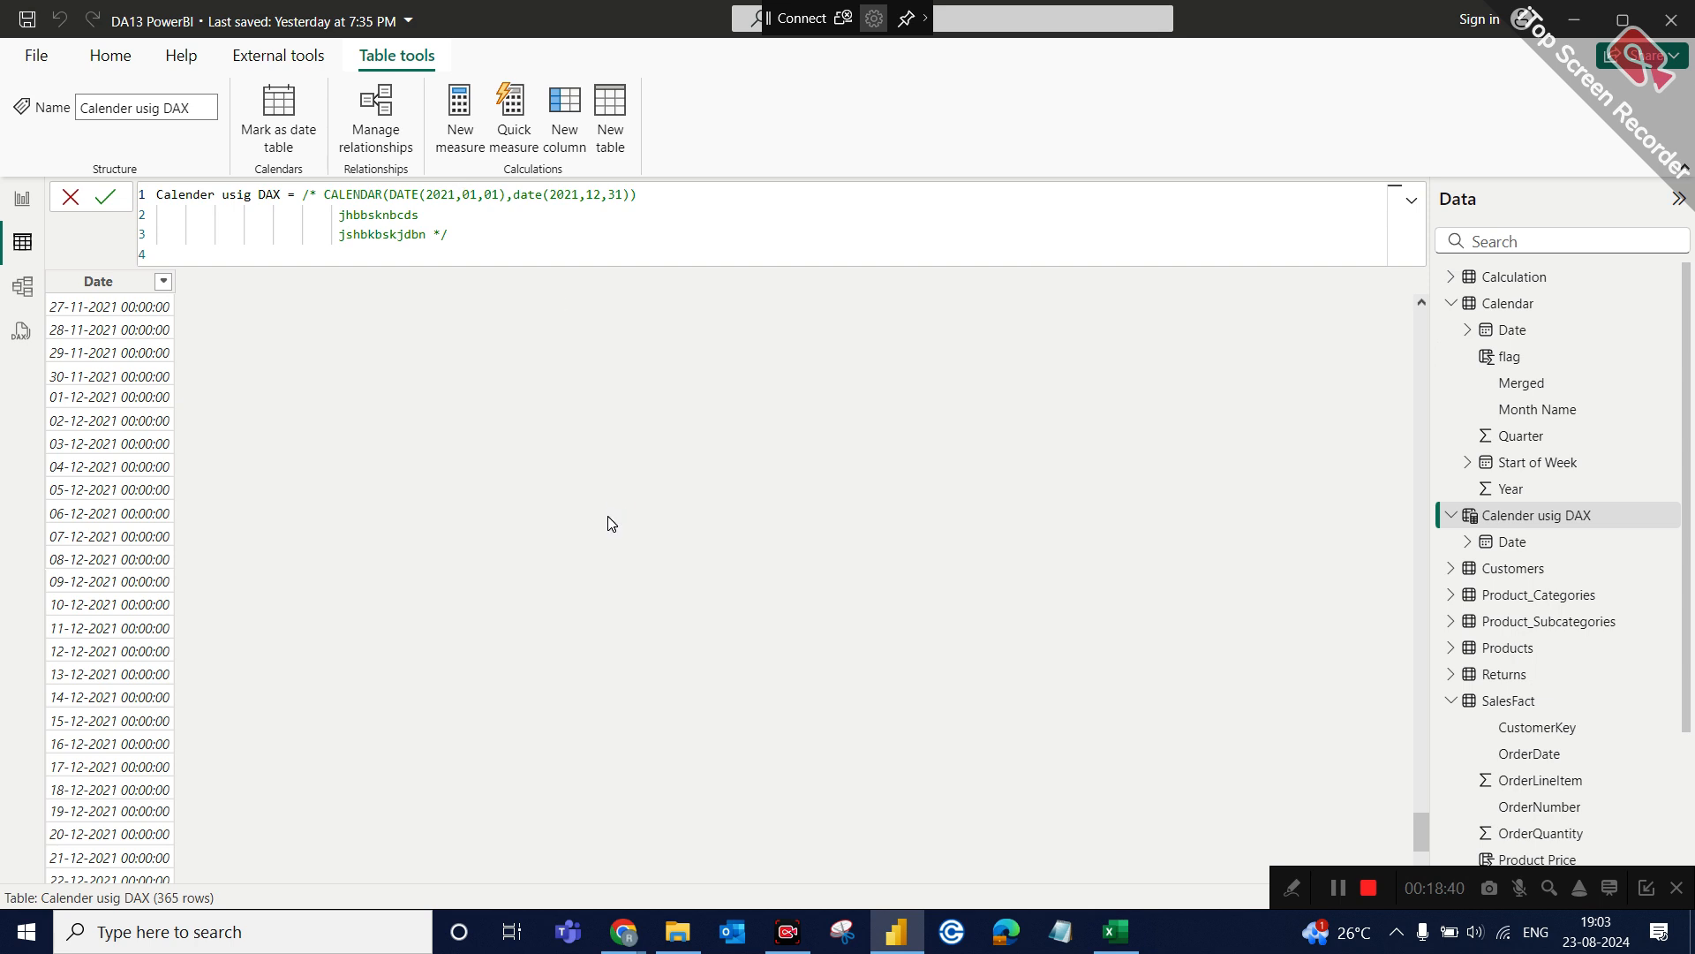
Switch to the Google Meet call to admit the waiting participant, and return to Power BI.
mouse_move(609, 920)
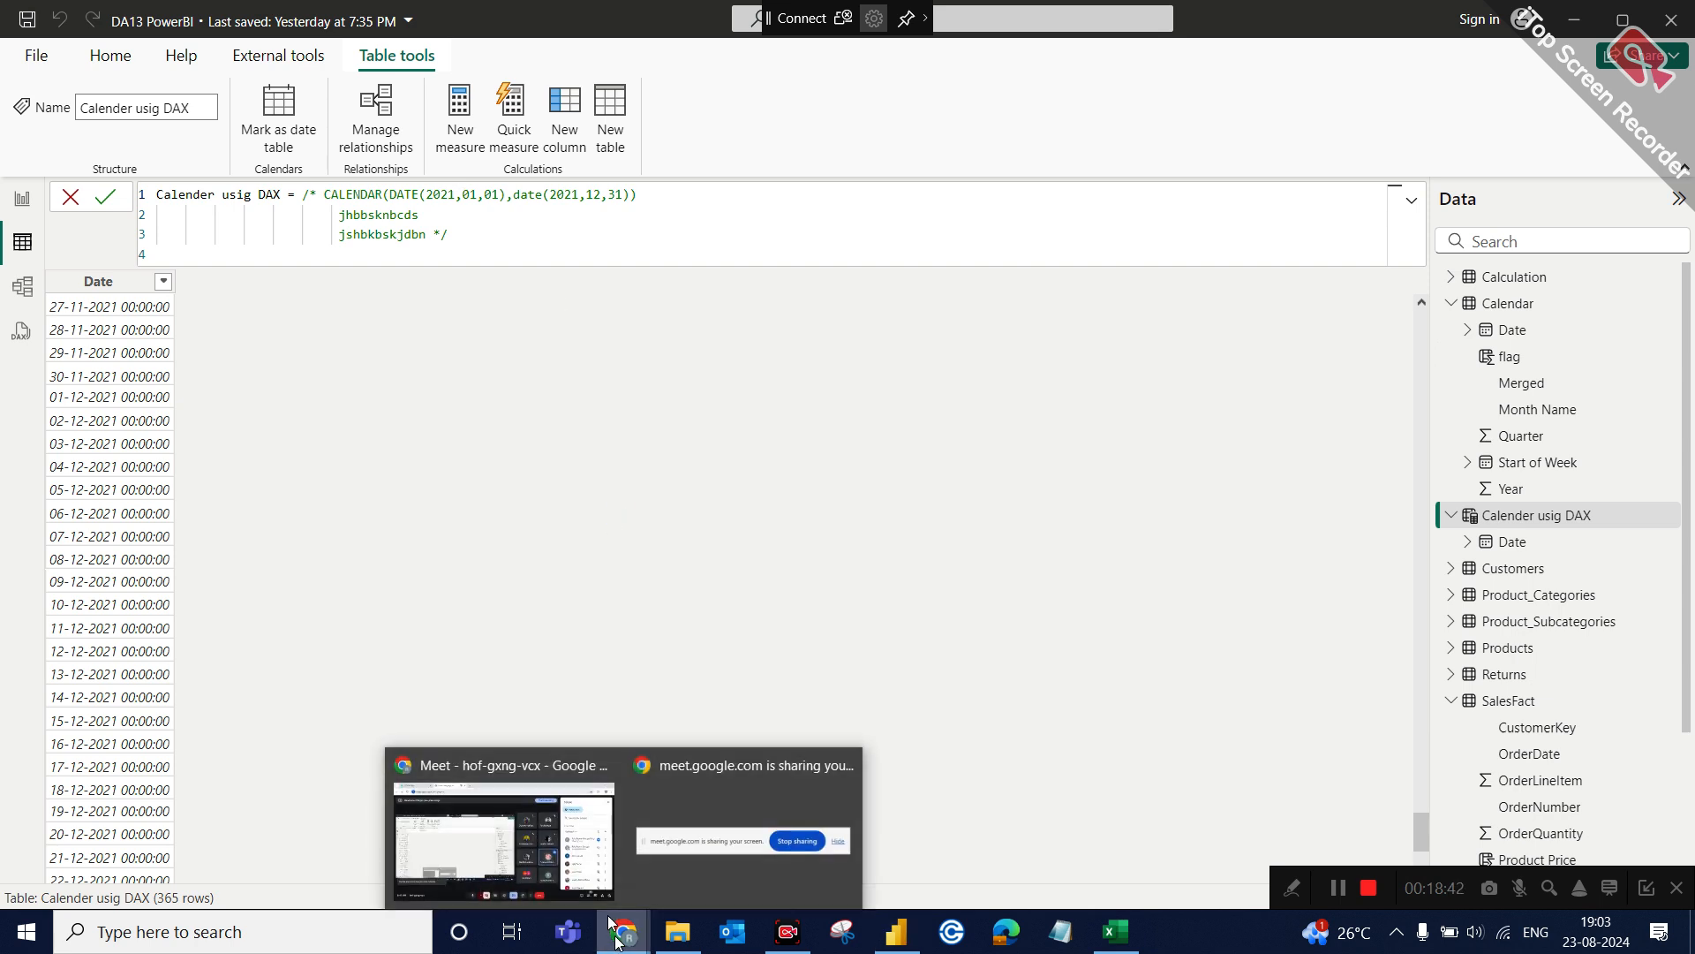
left_click(541, 830)
left_click(1564, 484)
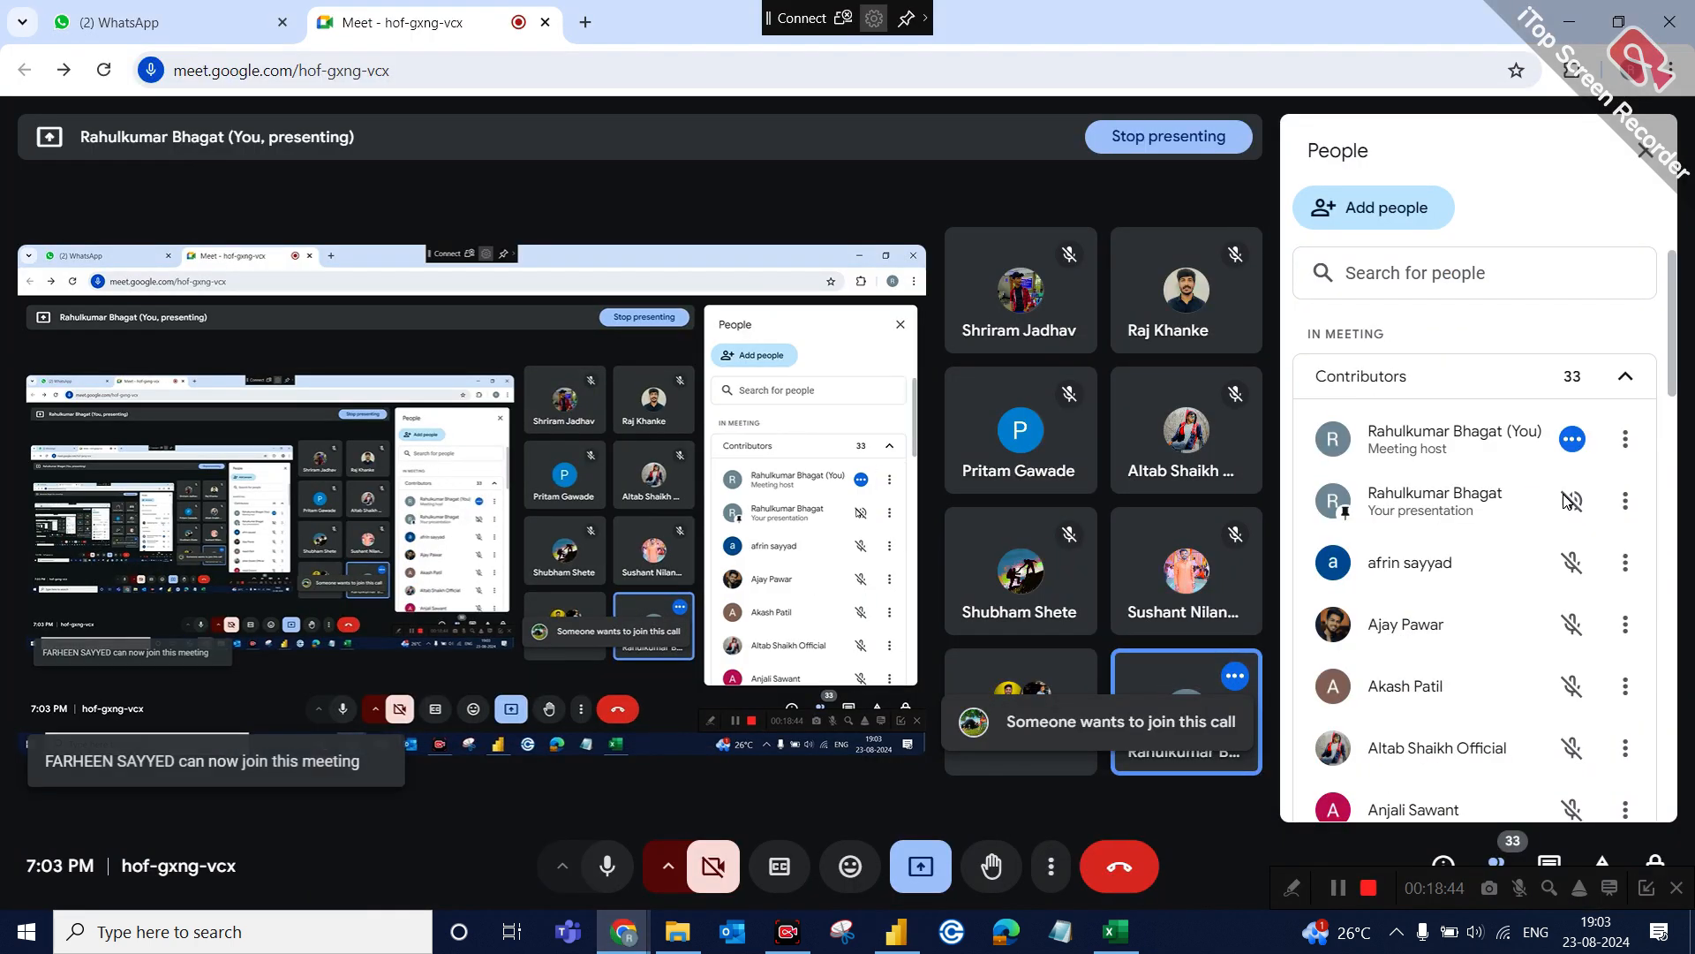
left_click(1100, 949)
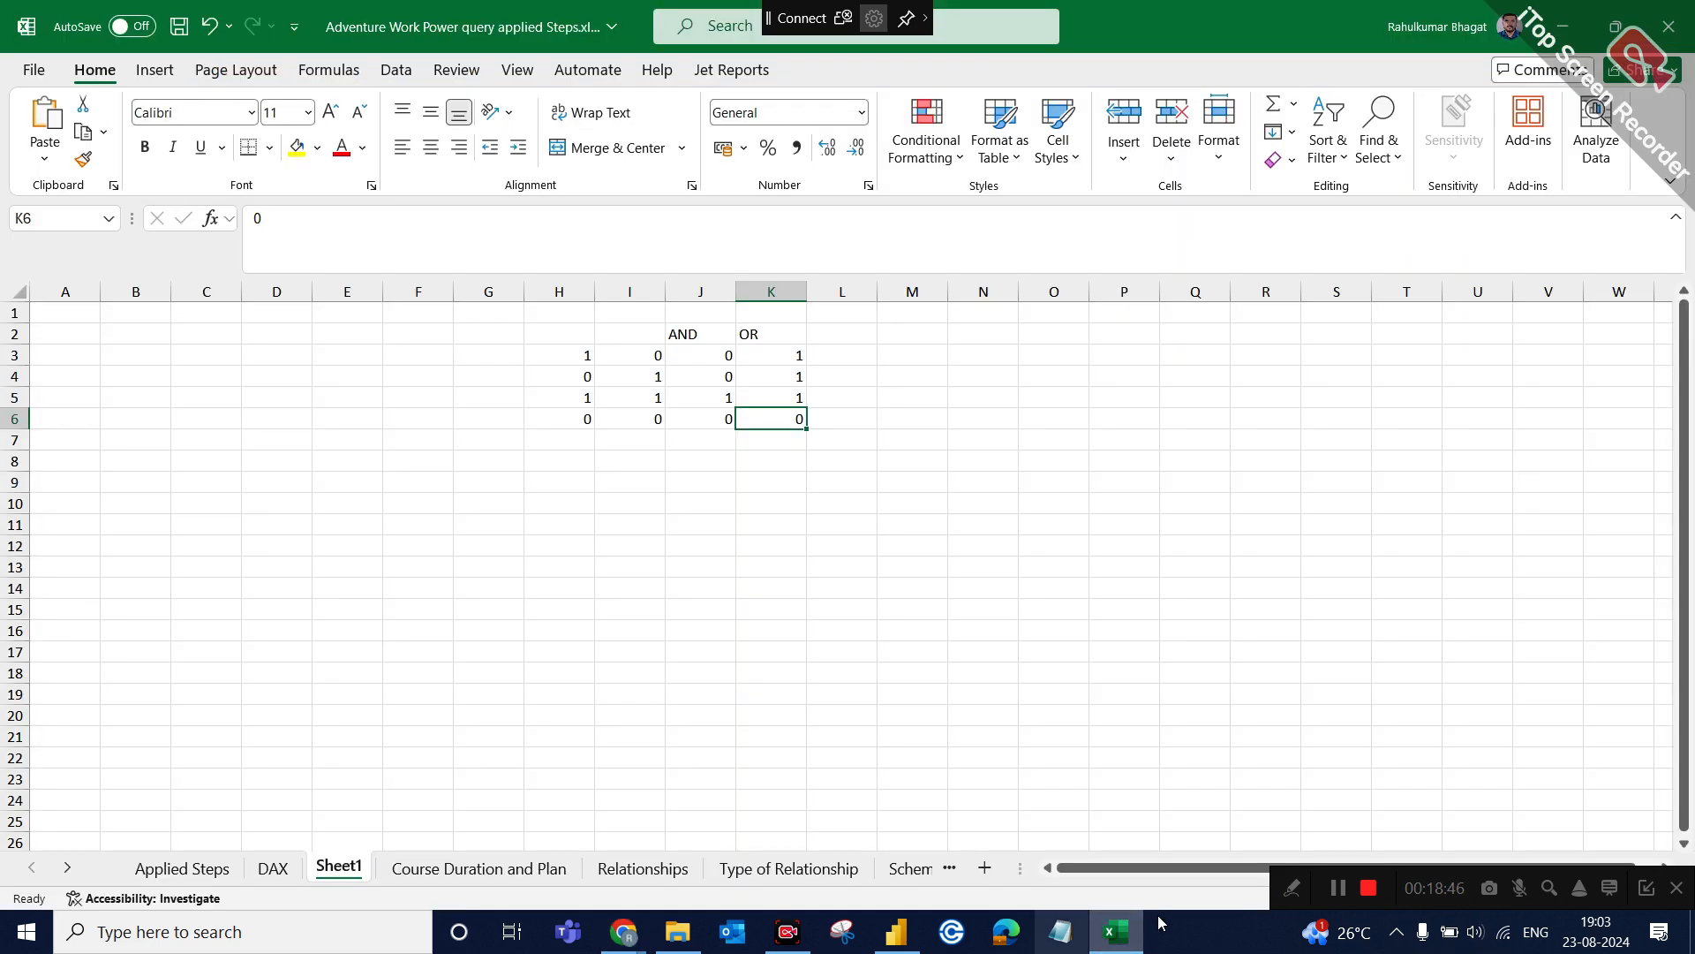
left_click(911, 947)
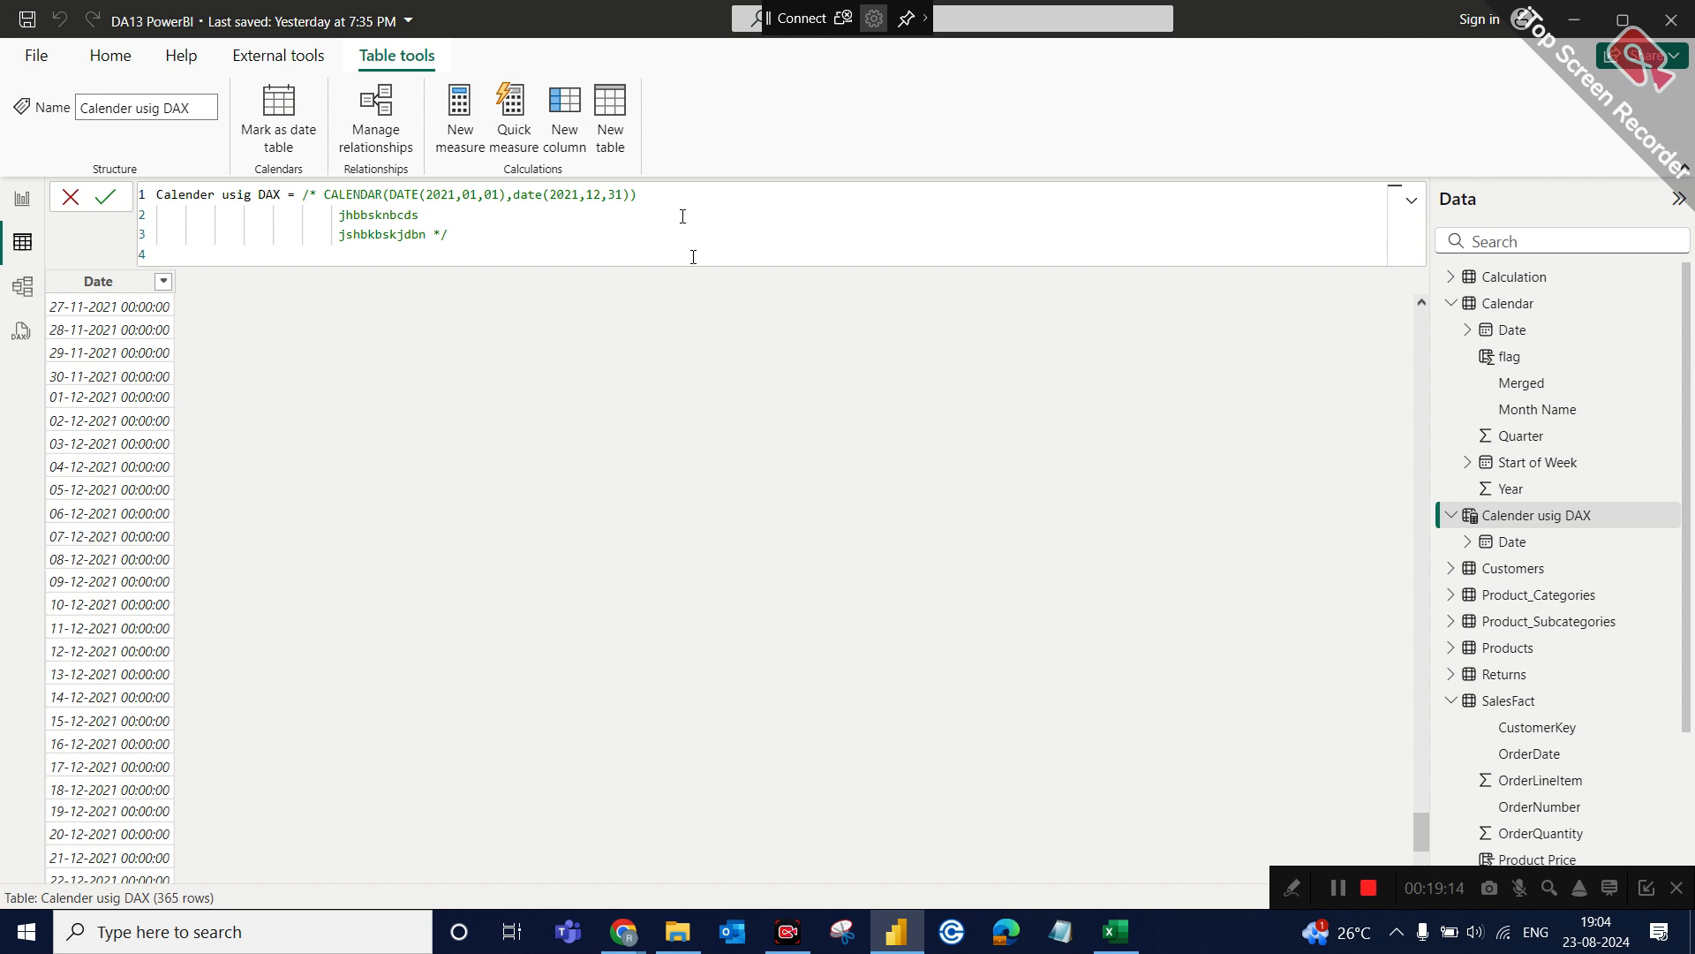
Remove the /* opener before the CALENDAR expression and append the single-line comment ------------start date and end after it.
left_click(324, 196)
key("BackSpace")
key("BackSpace")
key("BackSpace")
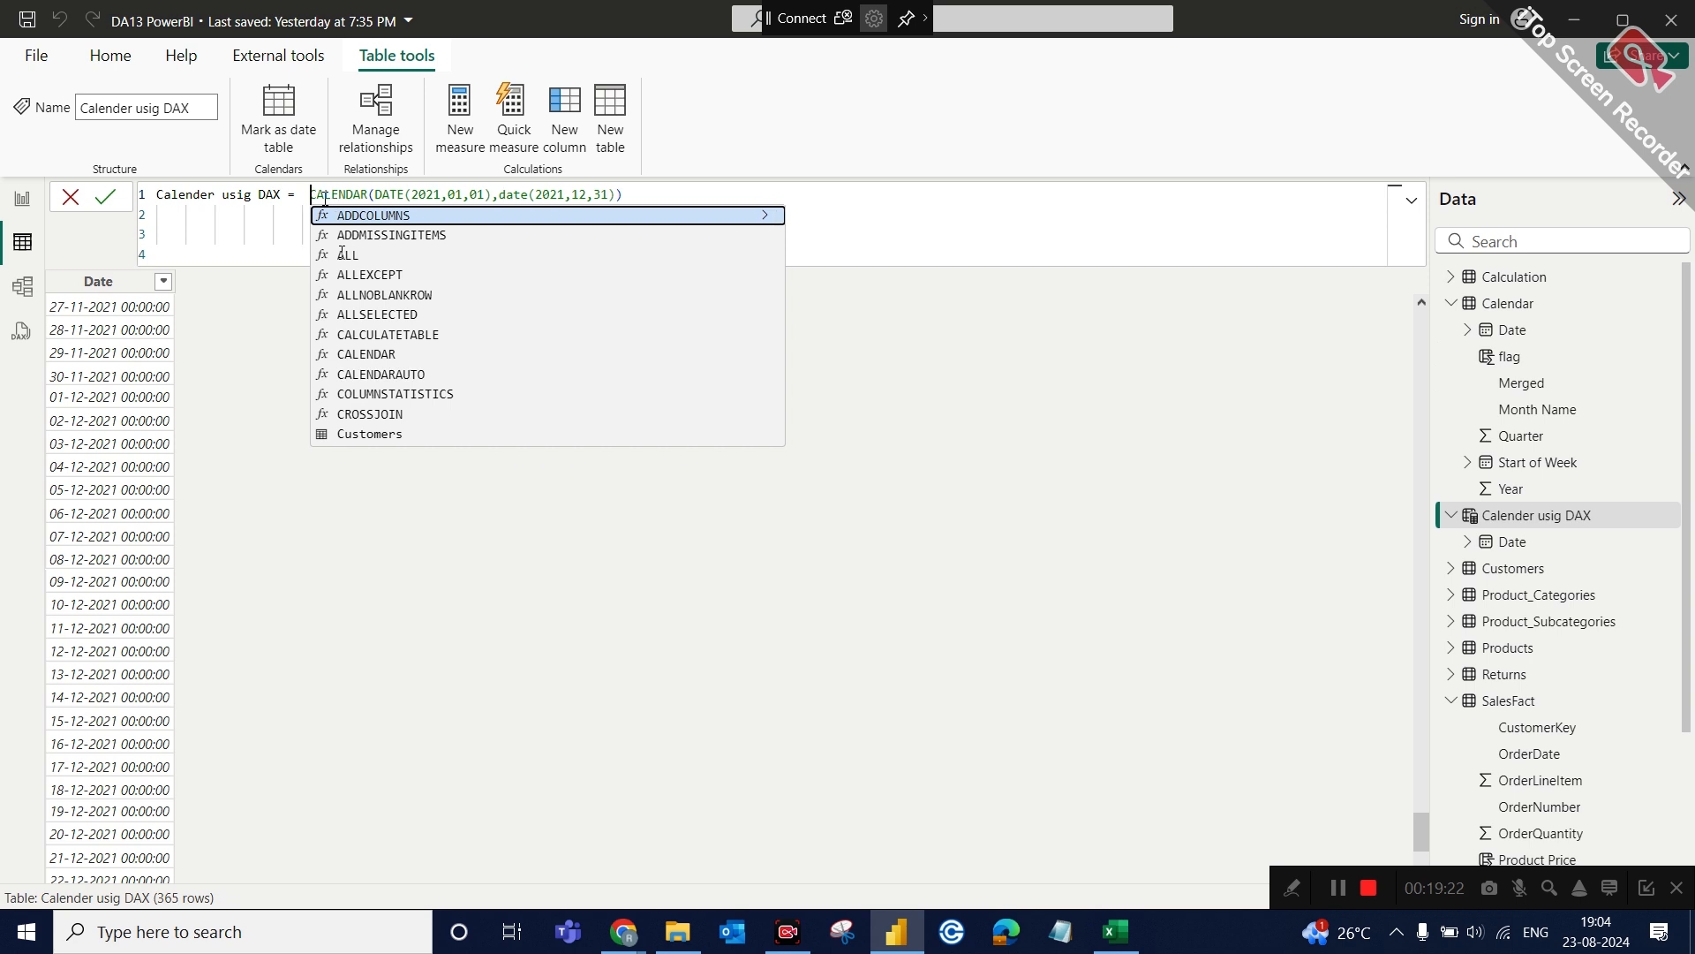
left_click(662, 194)
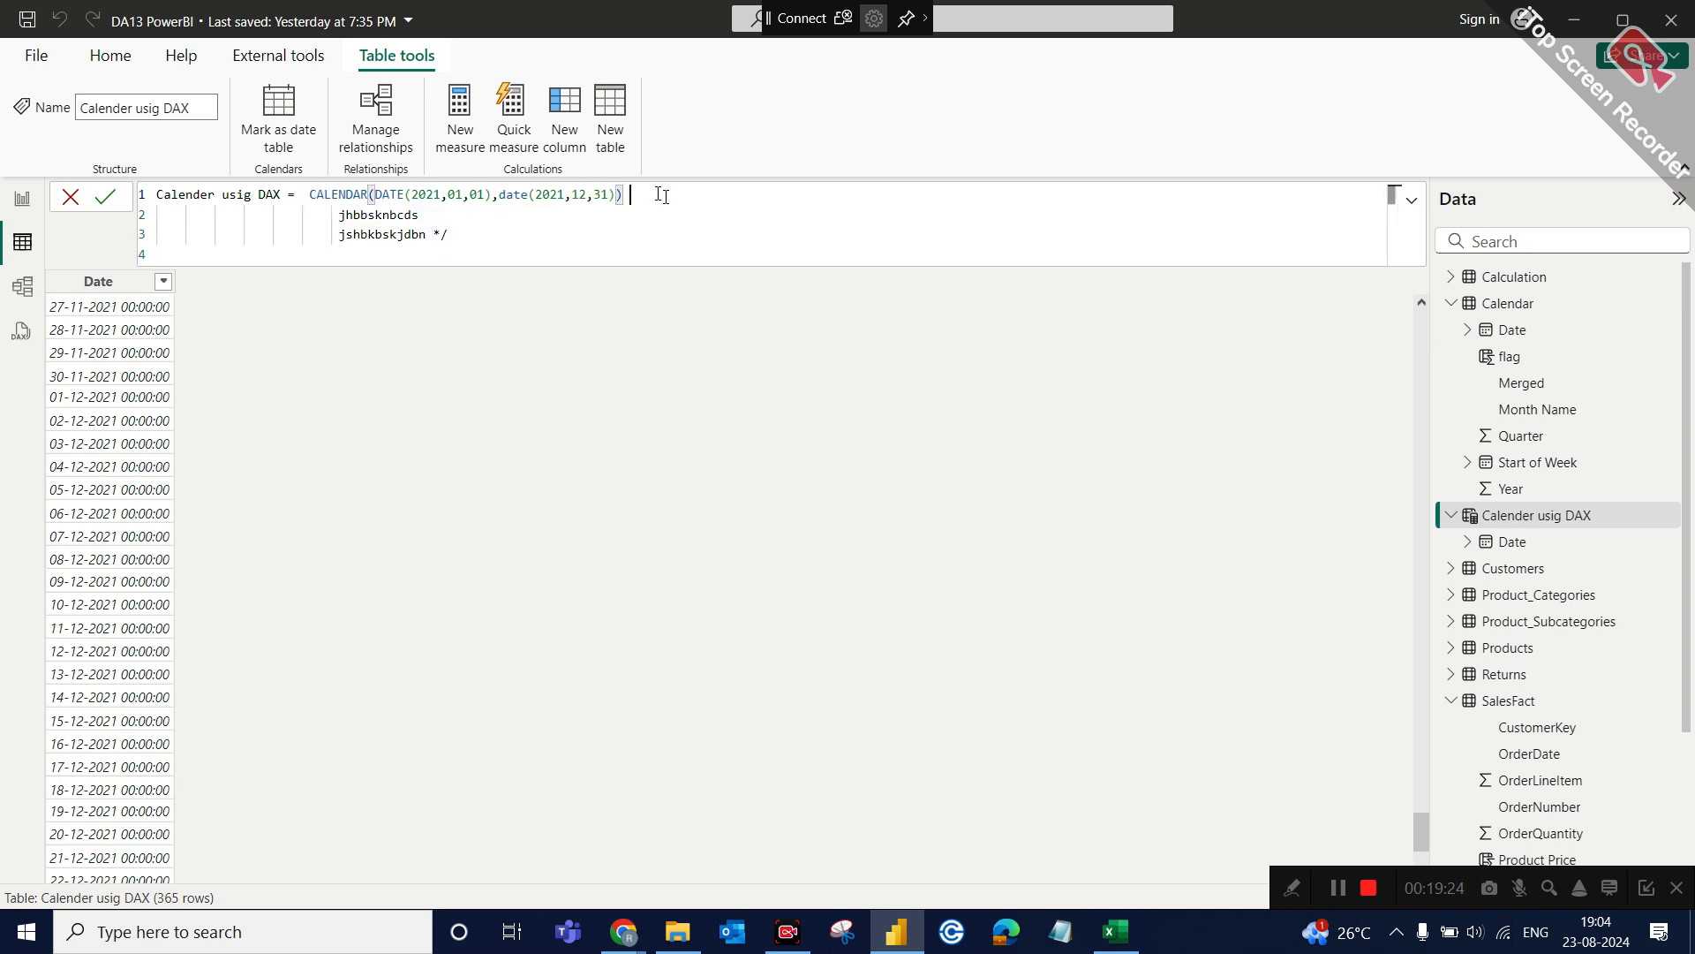
type("------------")
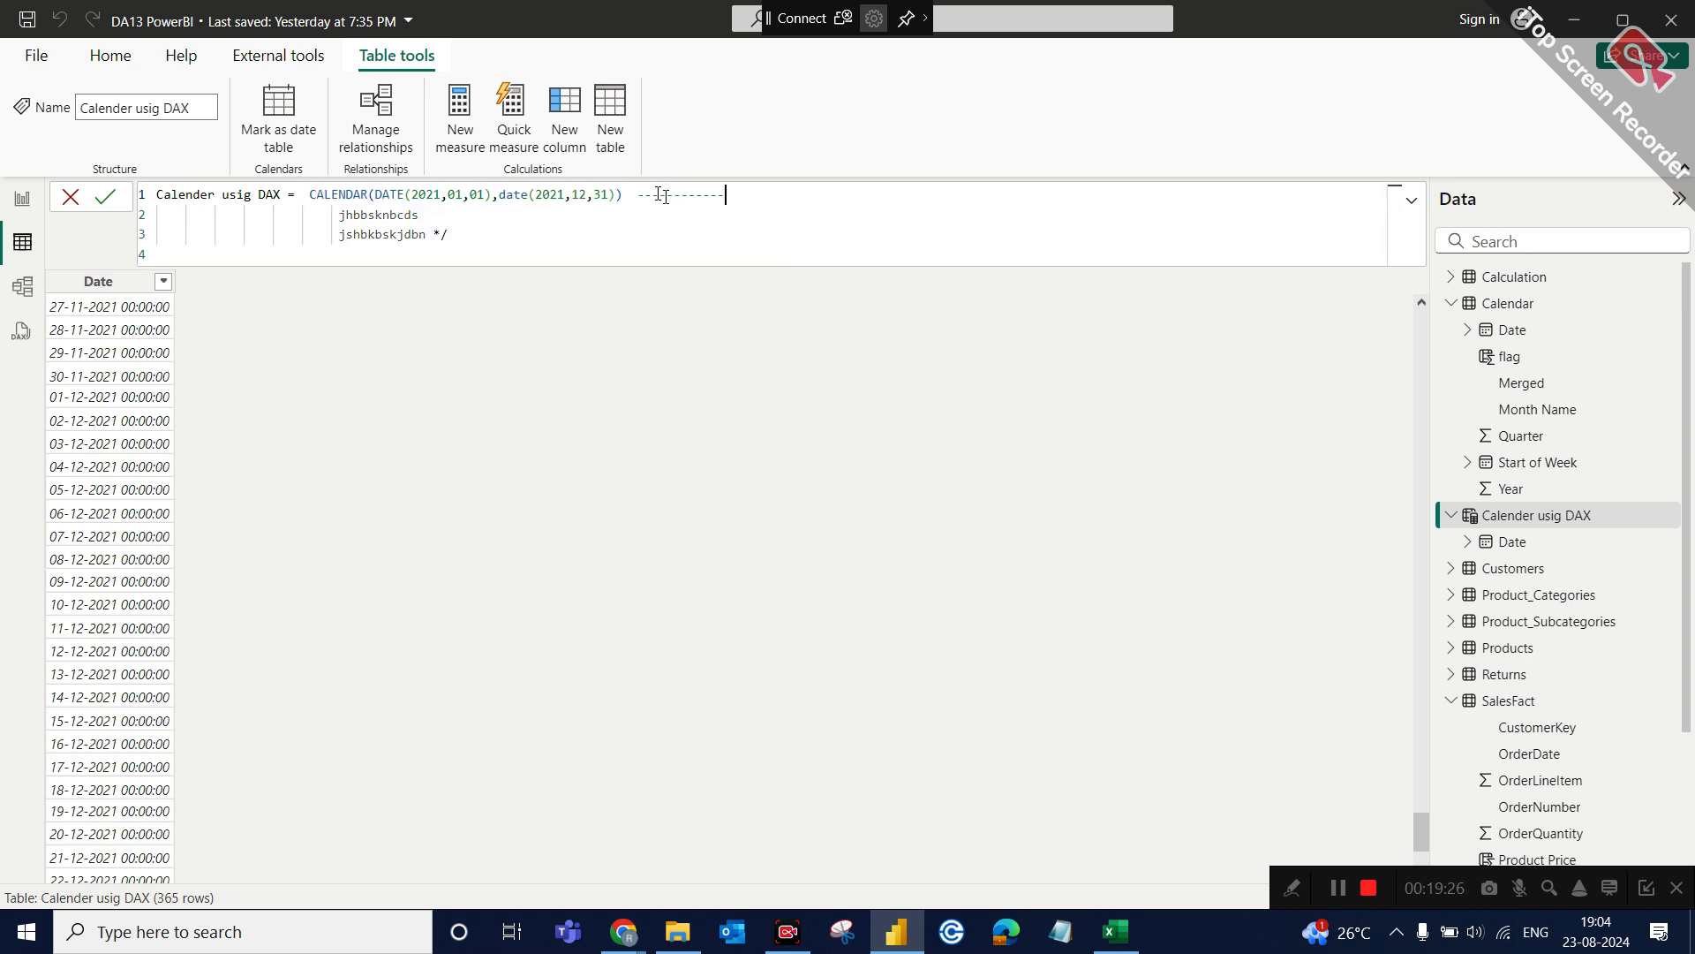
type("start date and end")
left_click(668, 225)
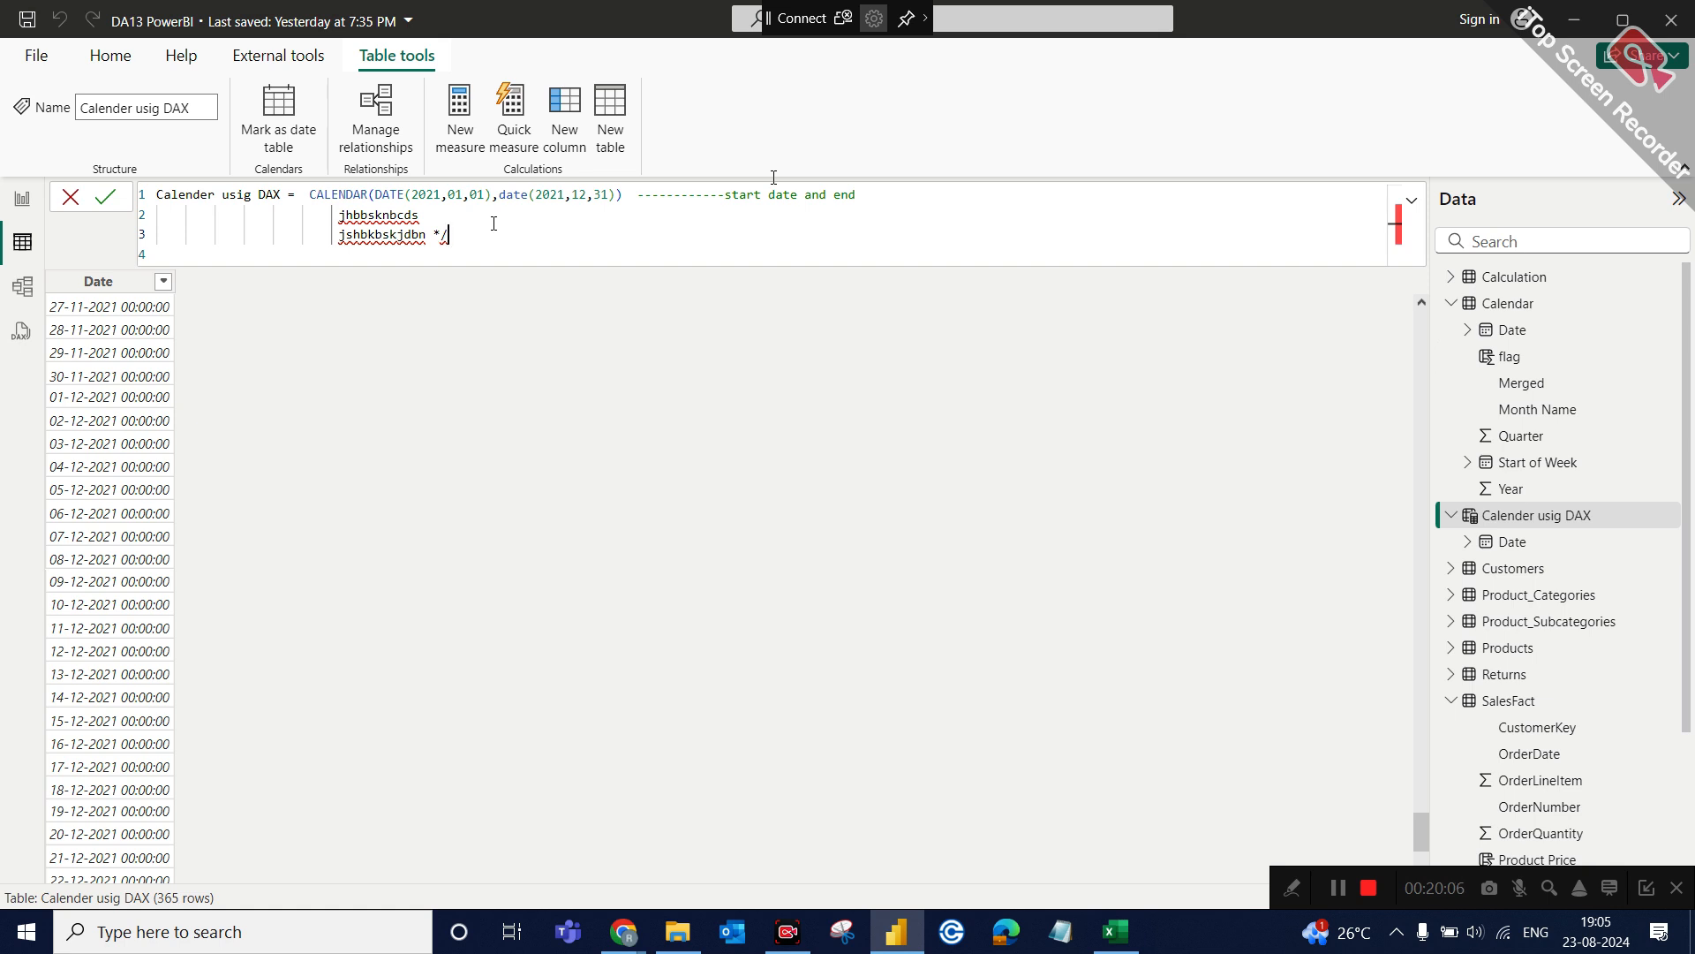
Reinsert the block comment opener /* before the CALENDAR expression.
left_click(305, 194)
type("/*")
key("BackSpace")
key("BackSpace")
type("/")
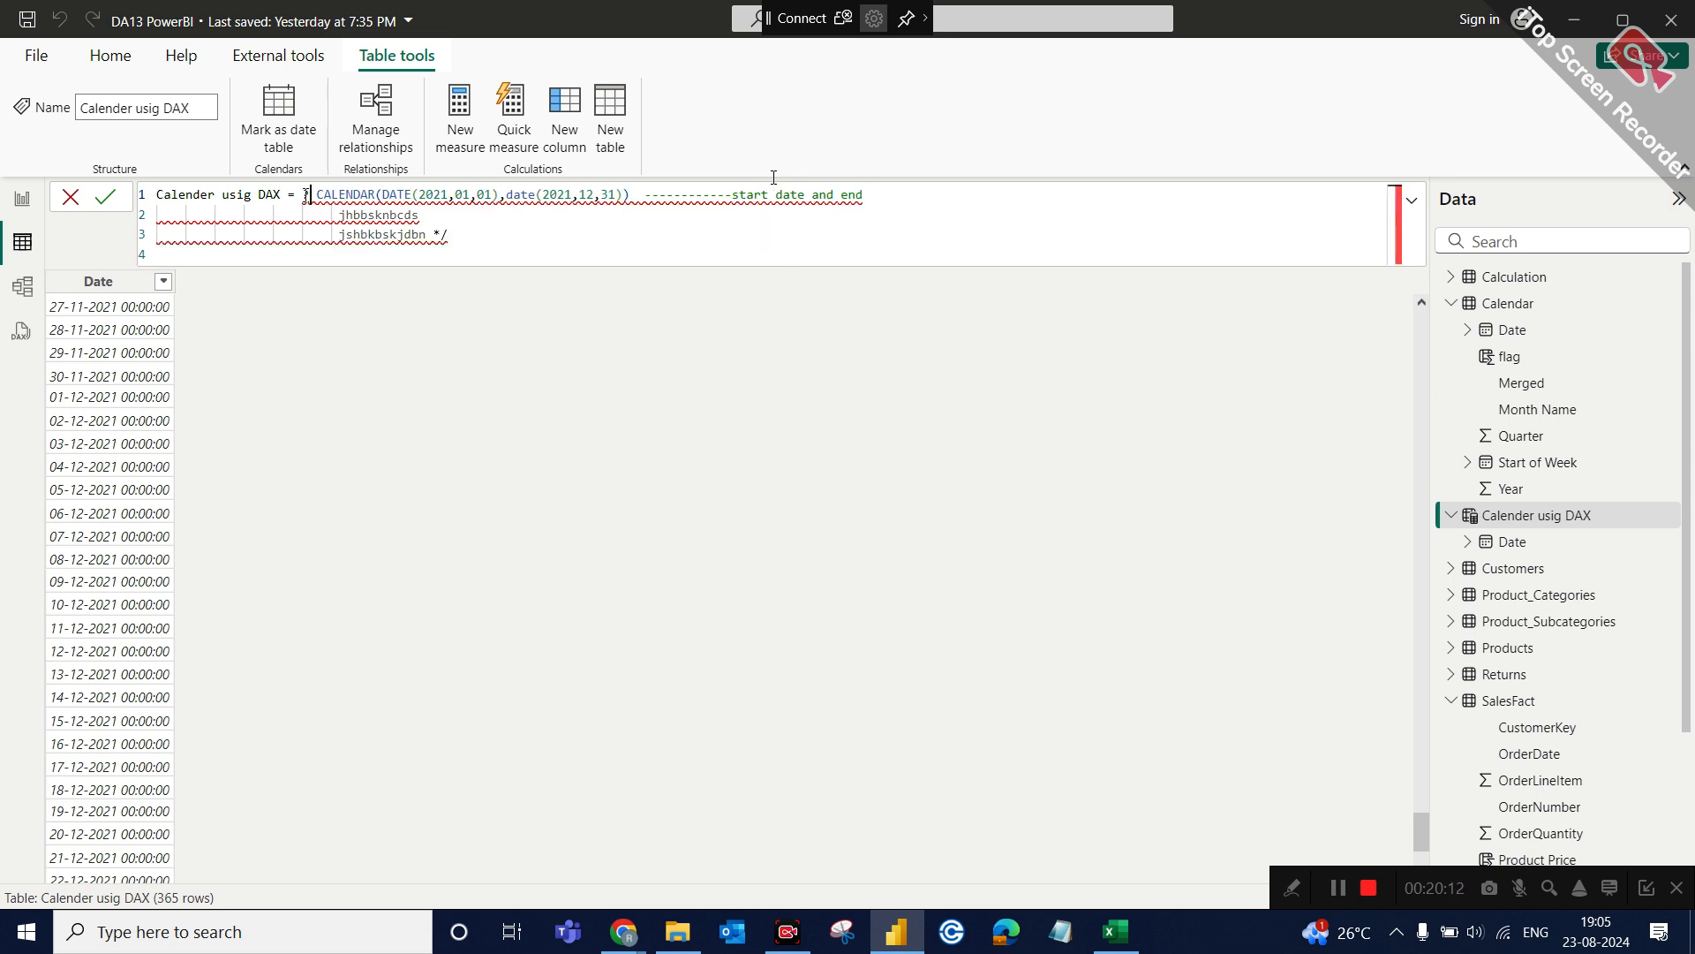
key("BackSpace")
type("/")
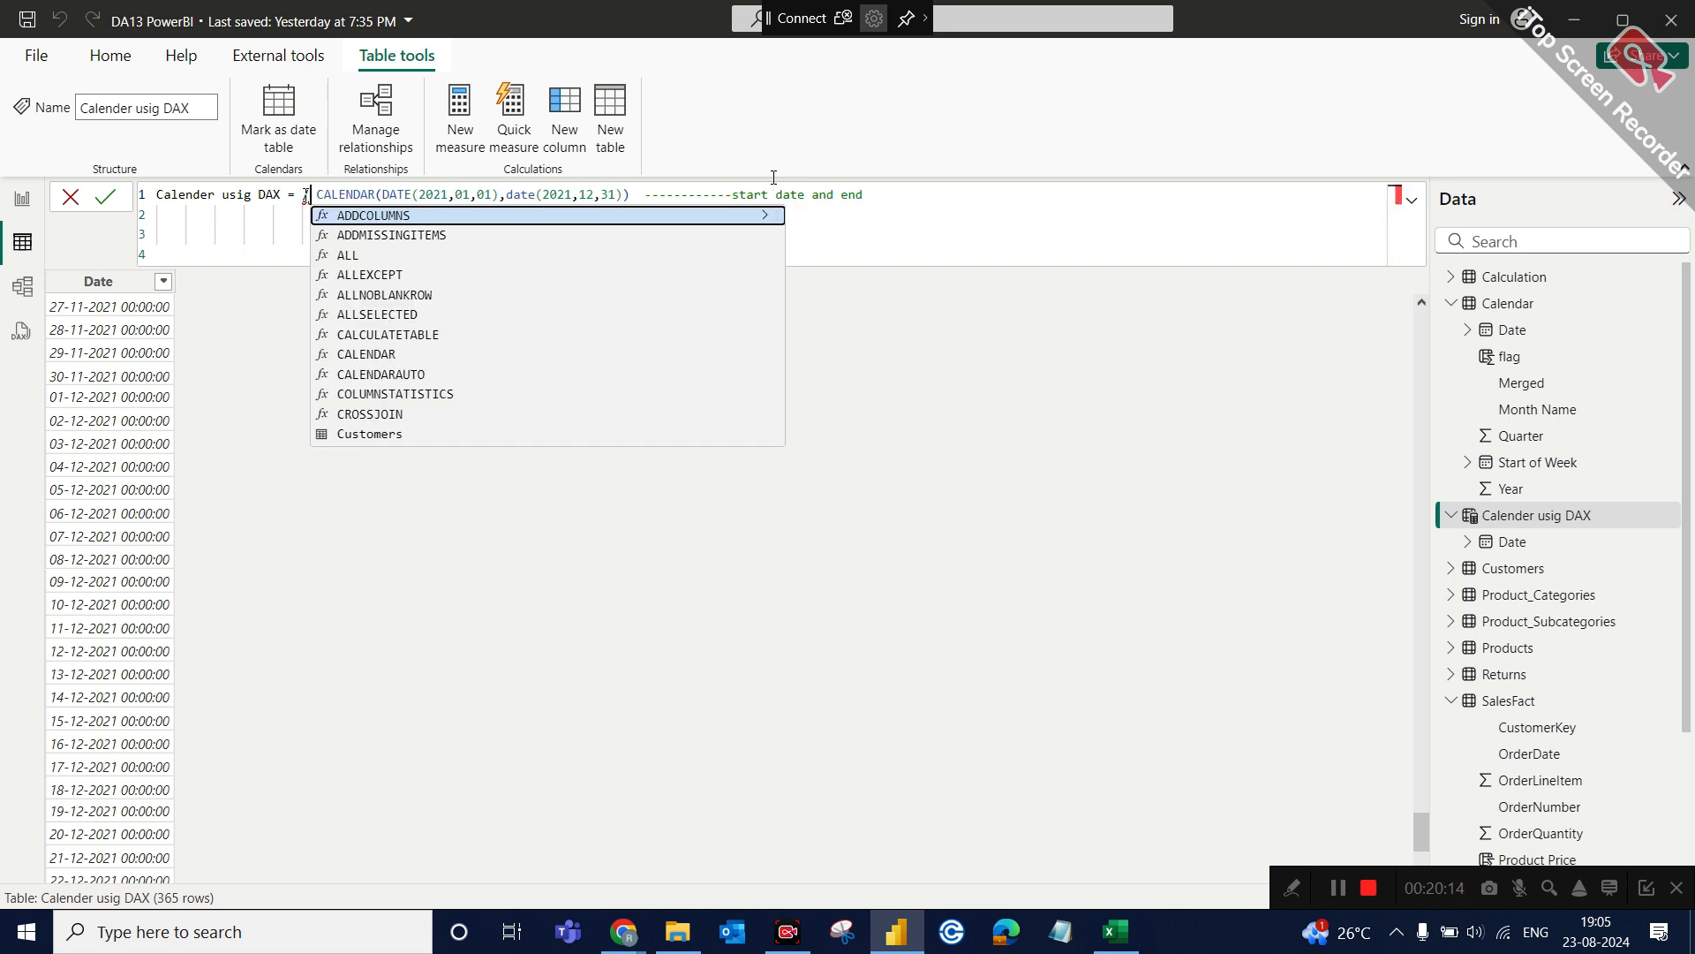
type("*")
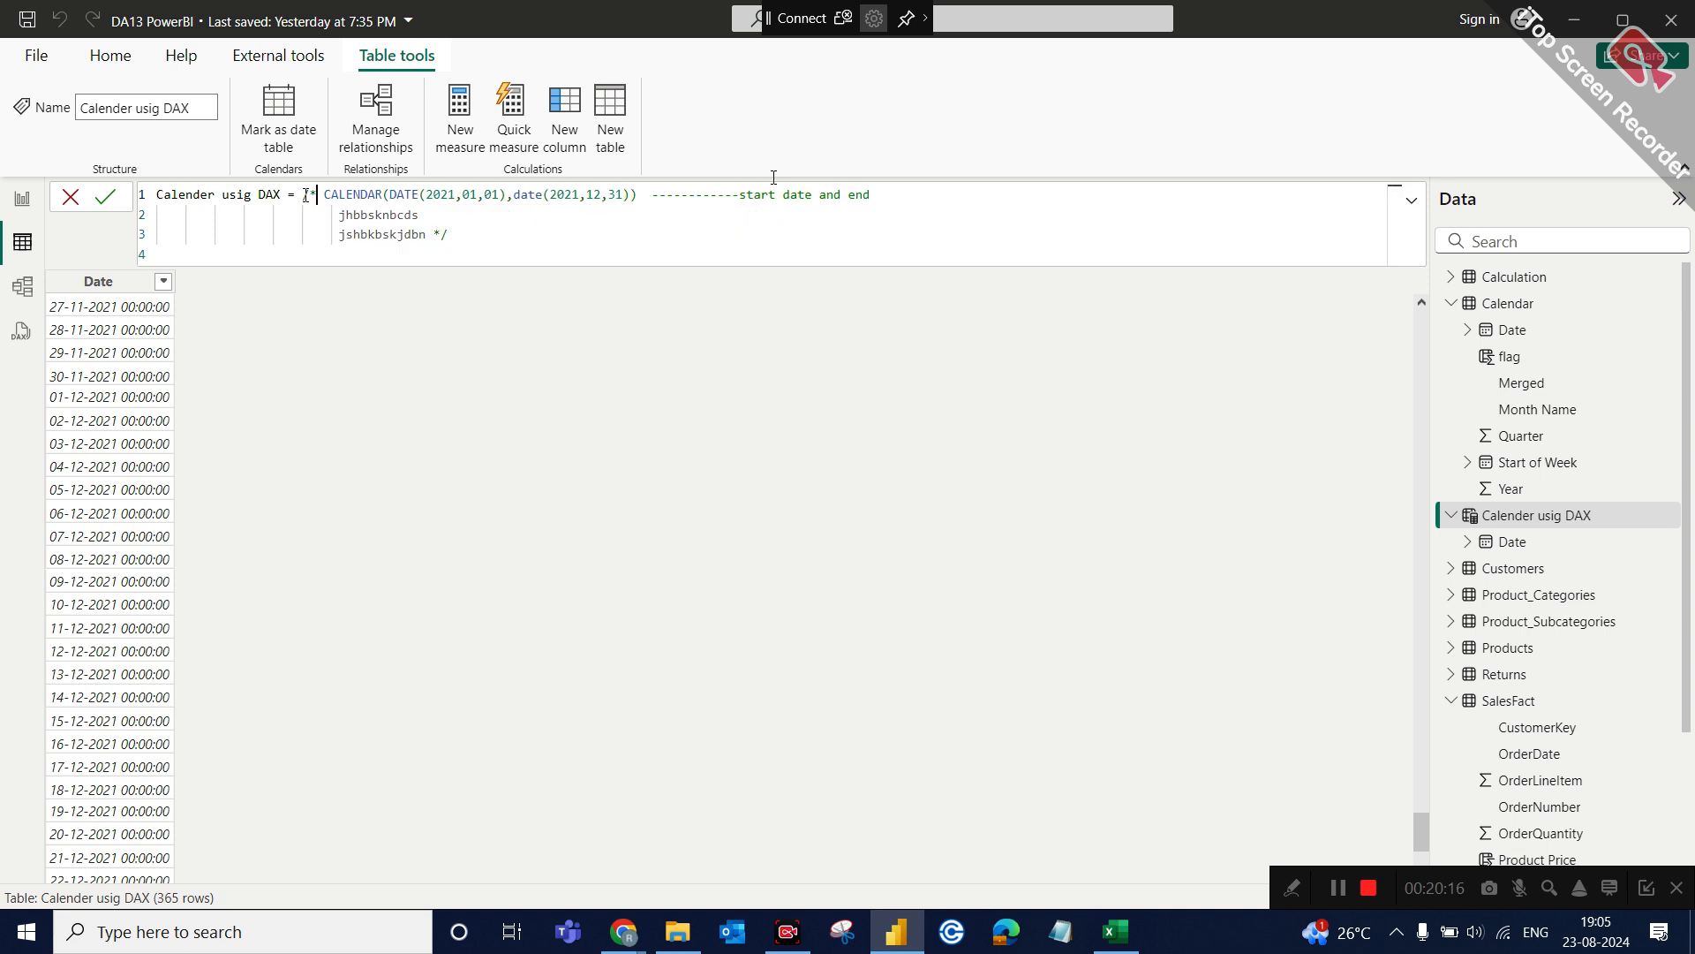
Add CALENDARAUTO() on a new line below the block comment and commit the Calender usig DAX formula.
left_click(643, 214)
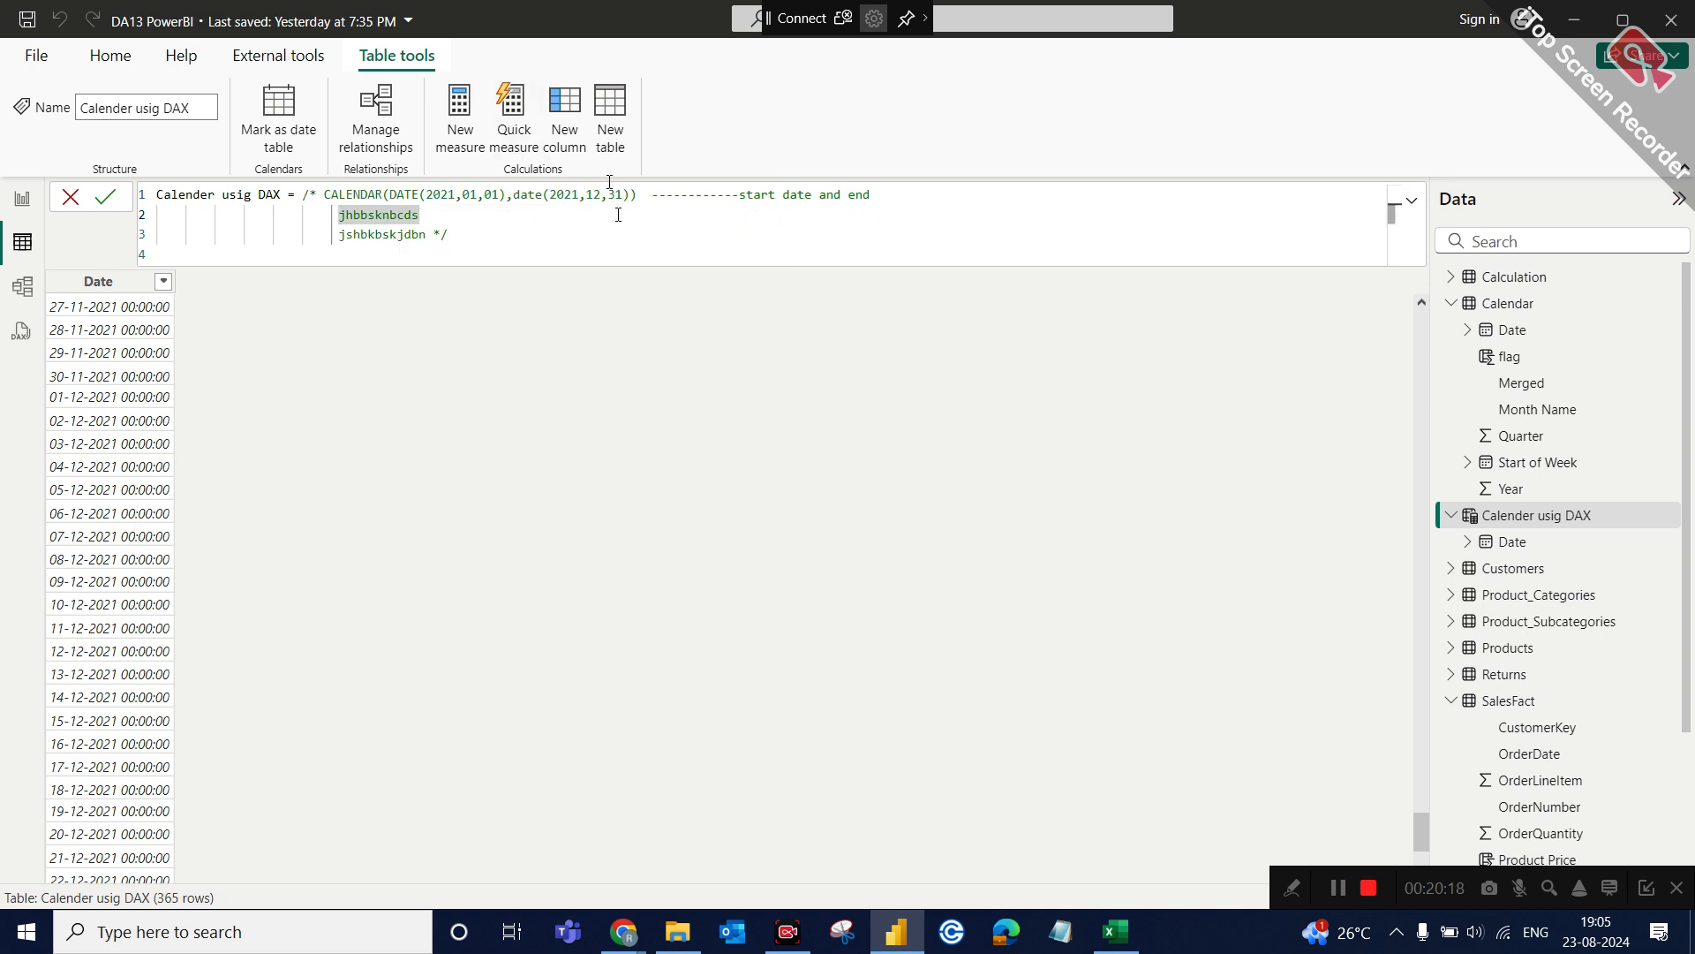
left_click(508, 242)
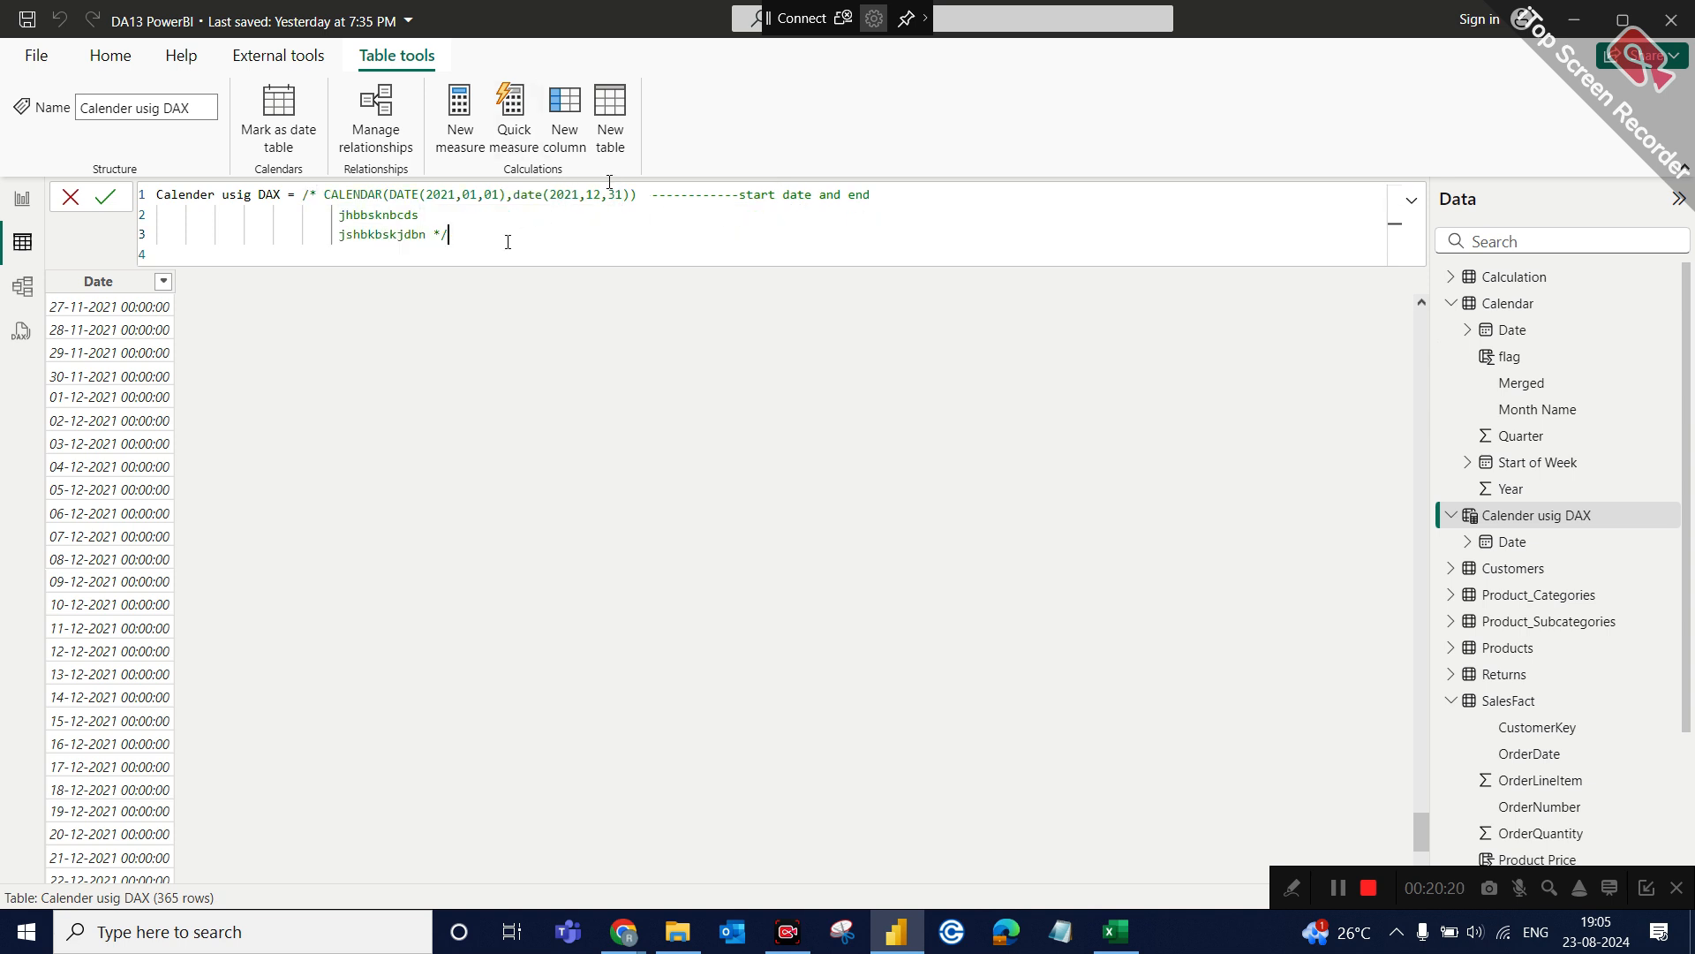
key("Return")
key("Return")
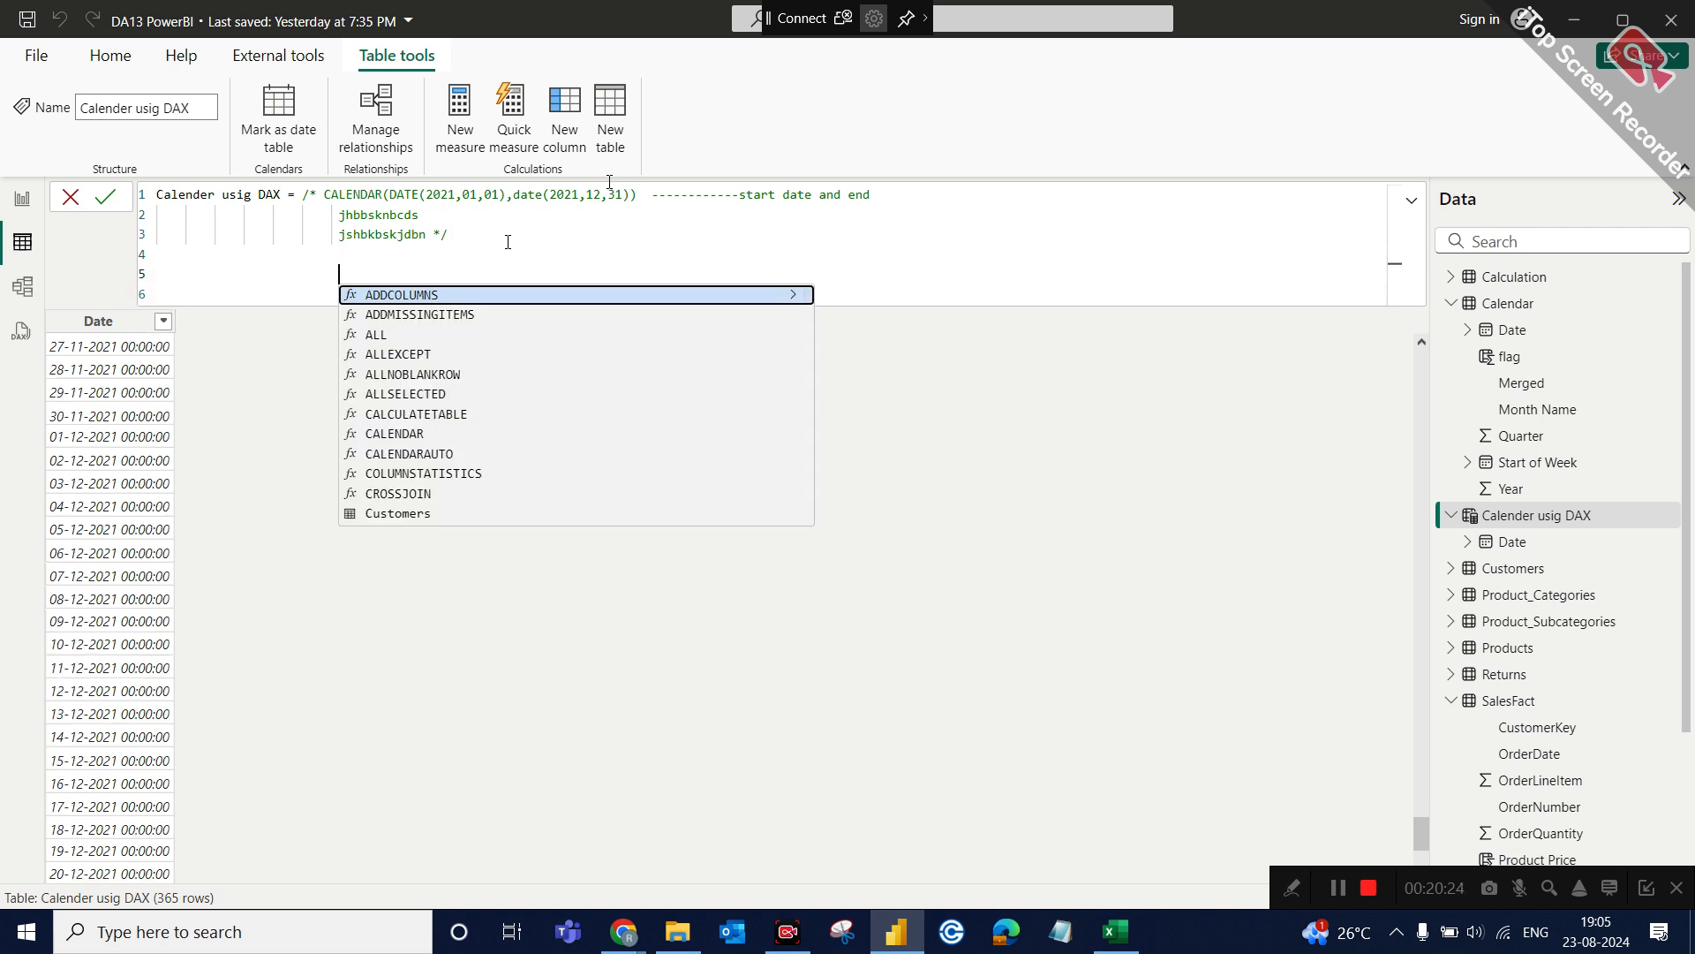
type("calen")
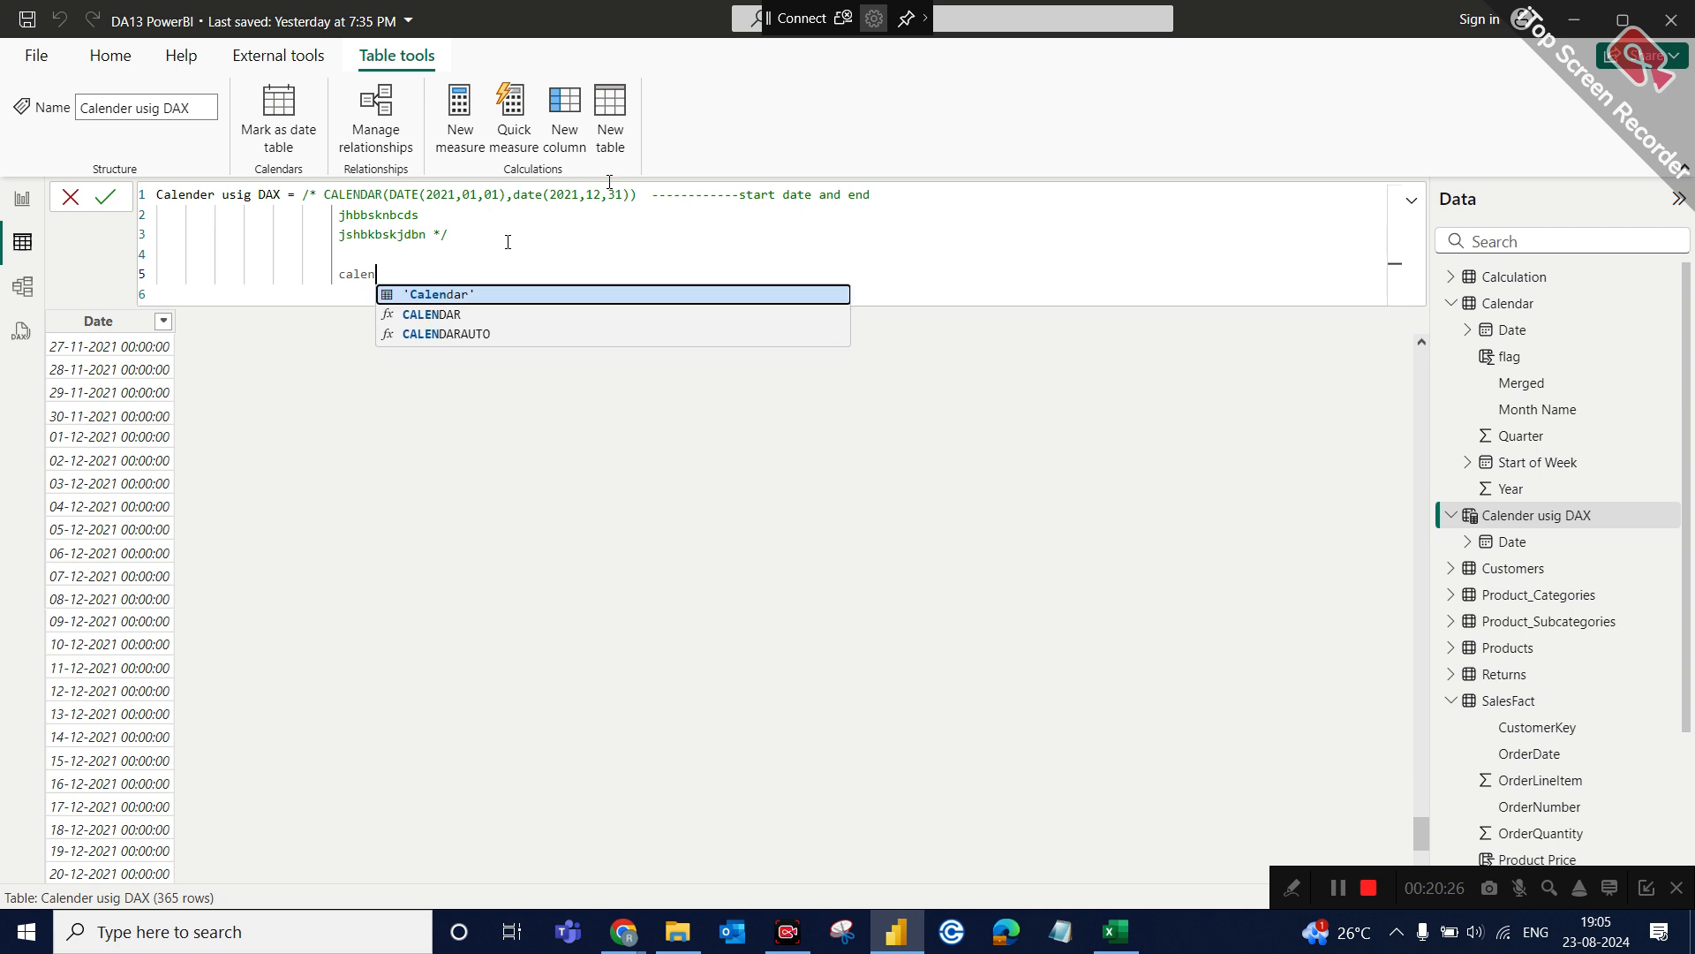
left_click(473, 335)
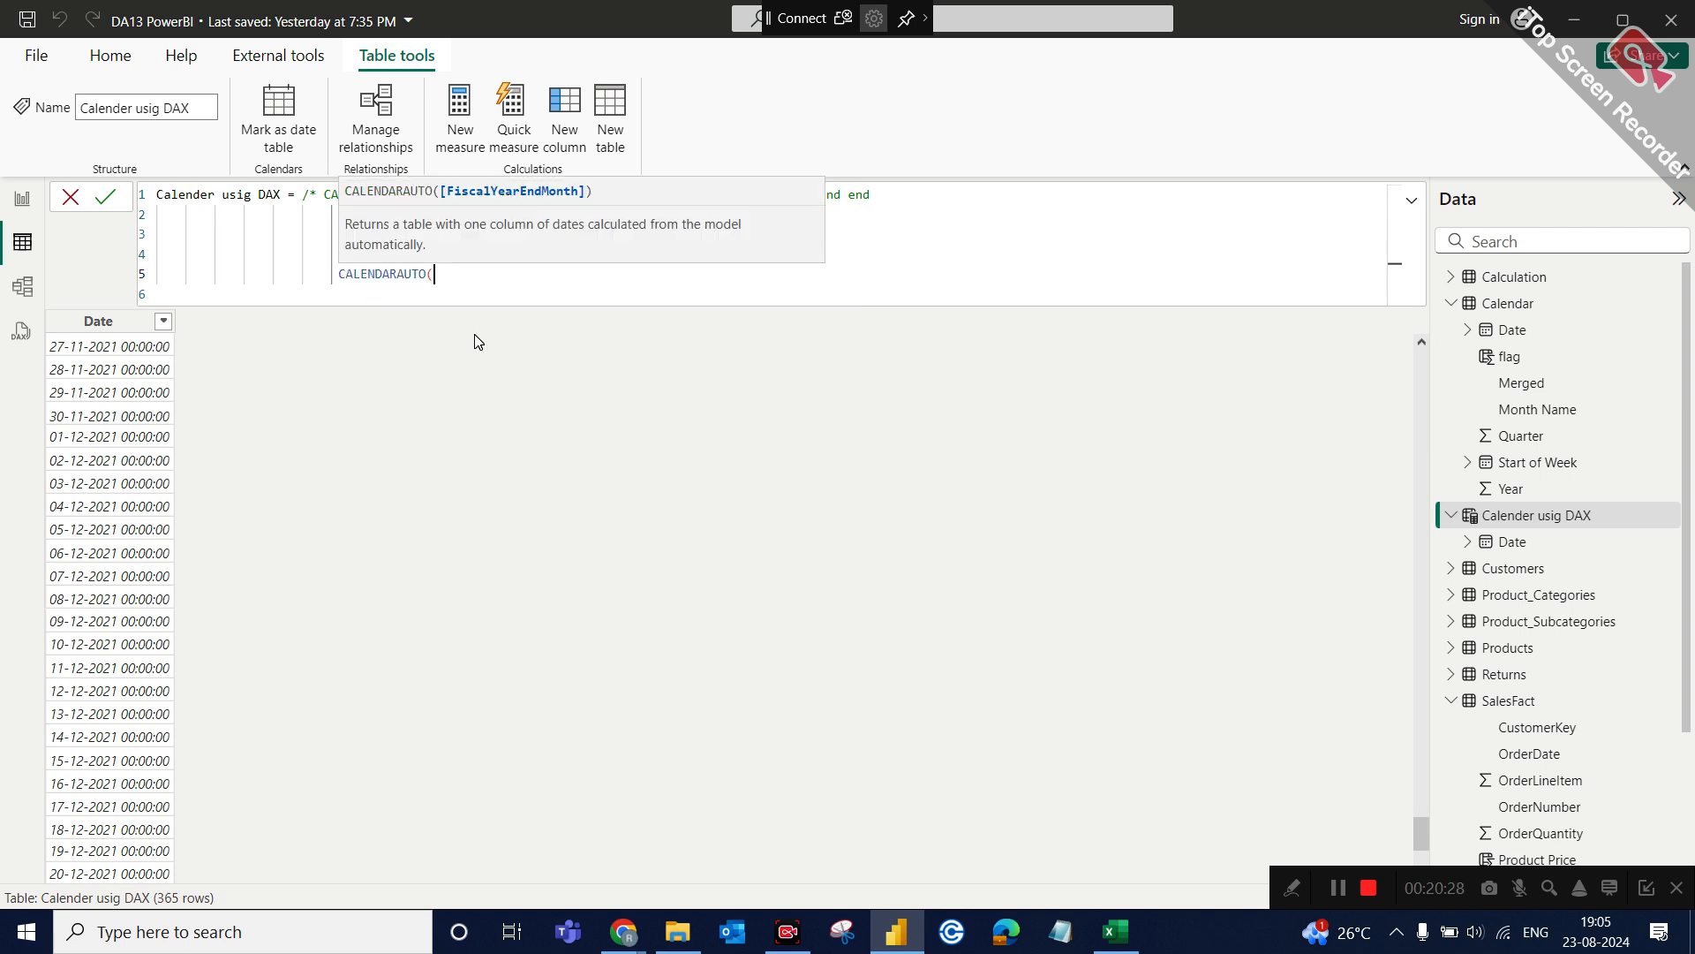
type(")")
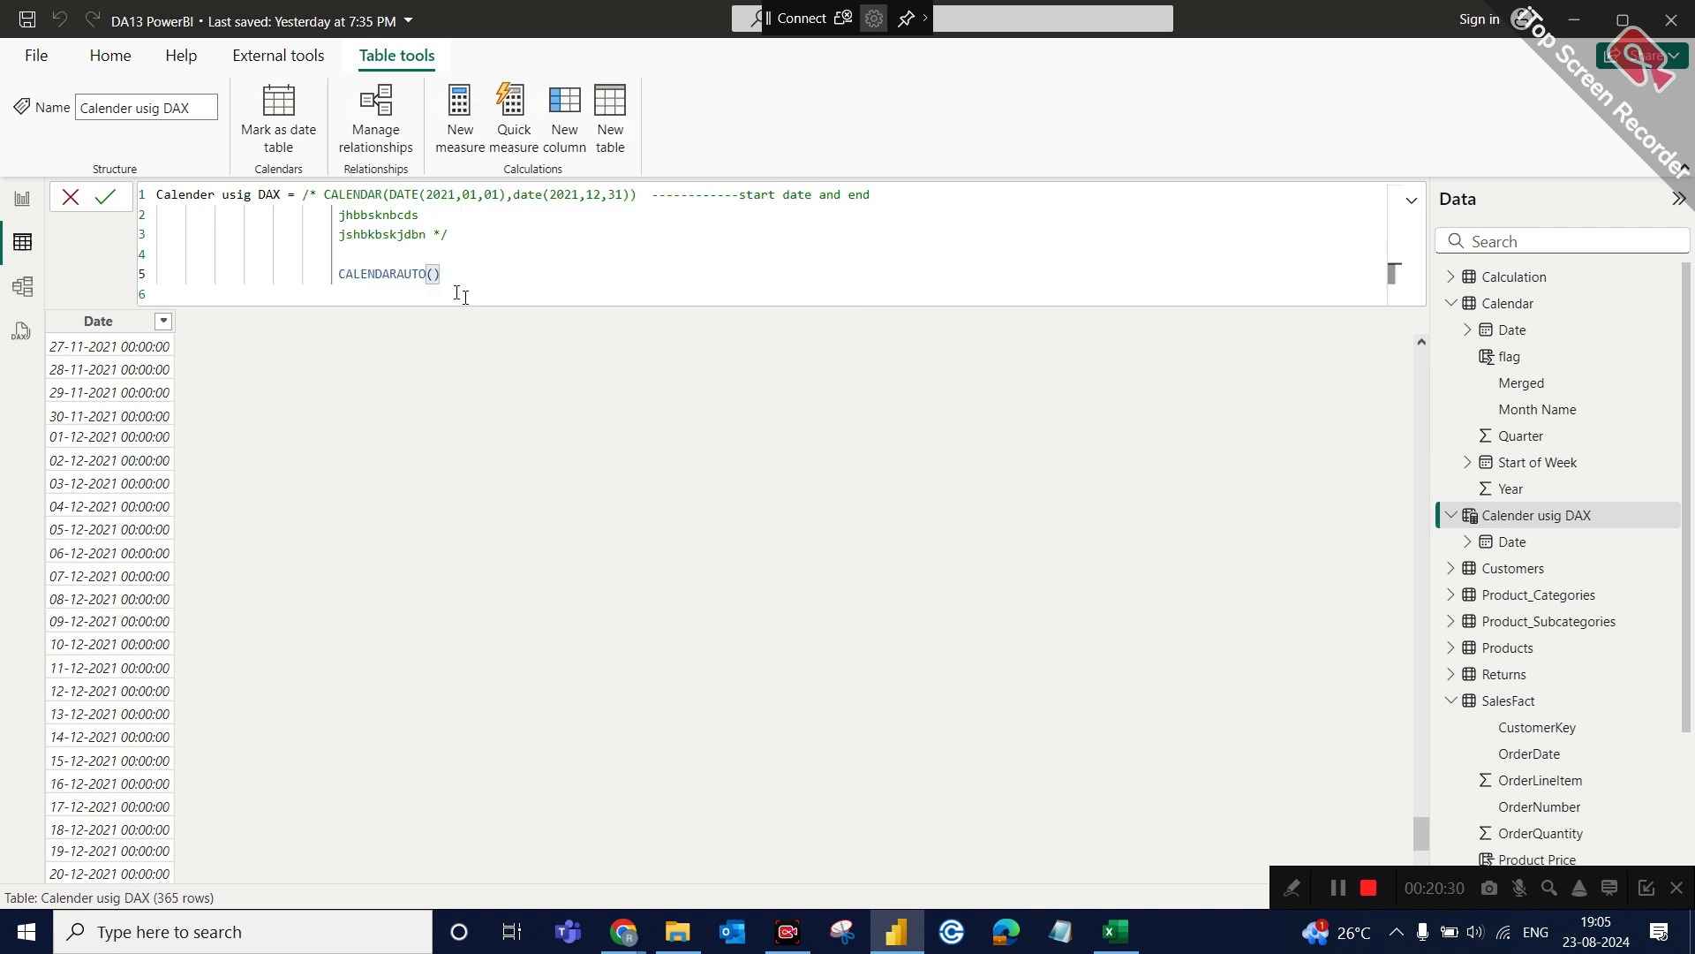
key("Return")
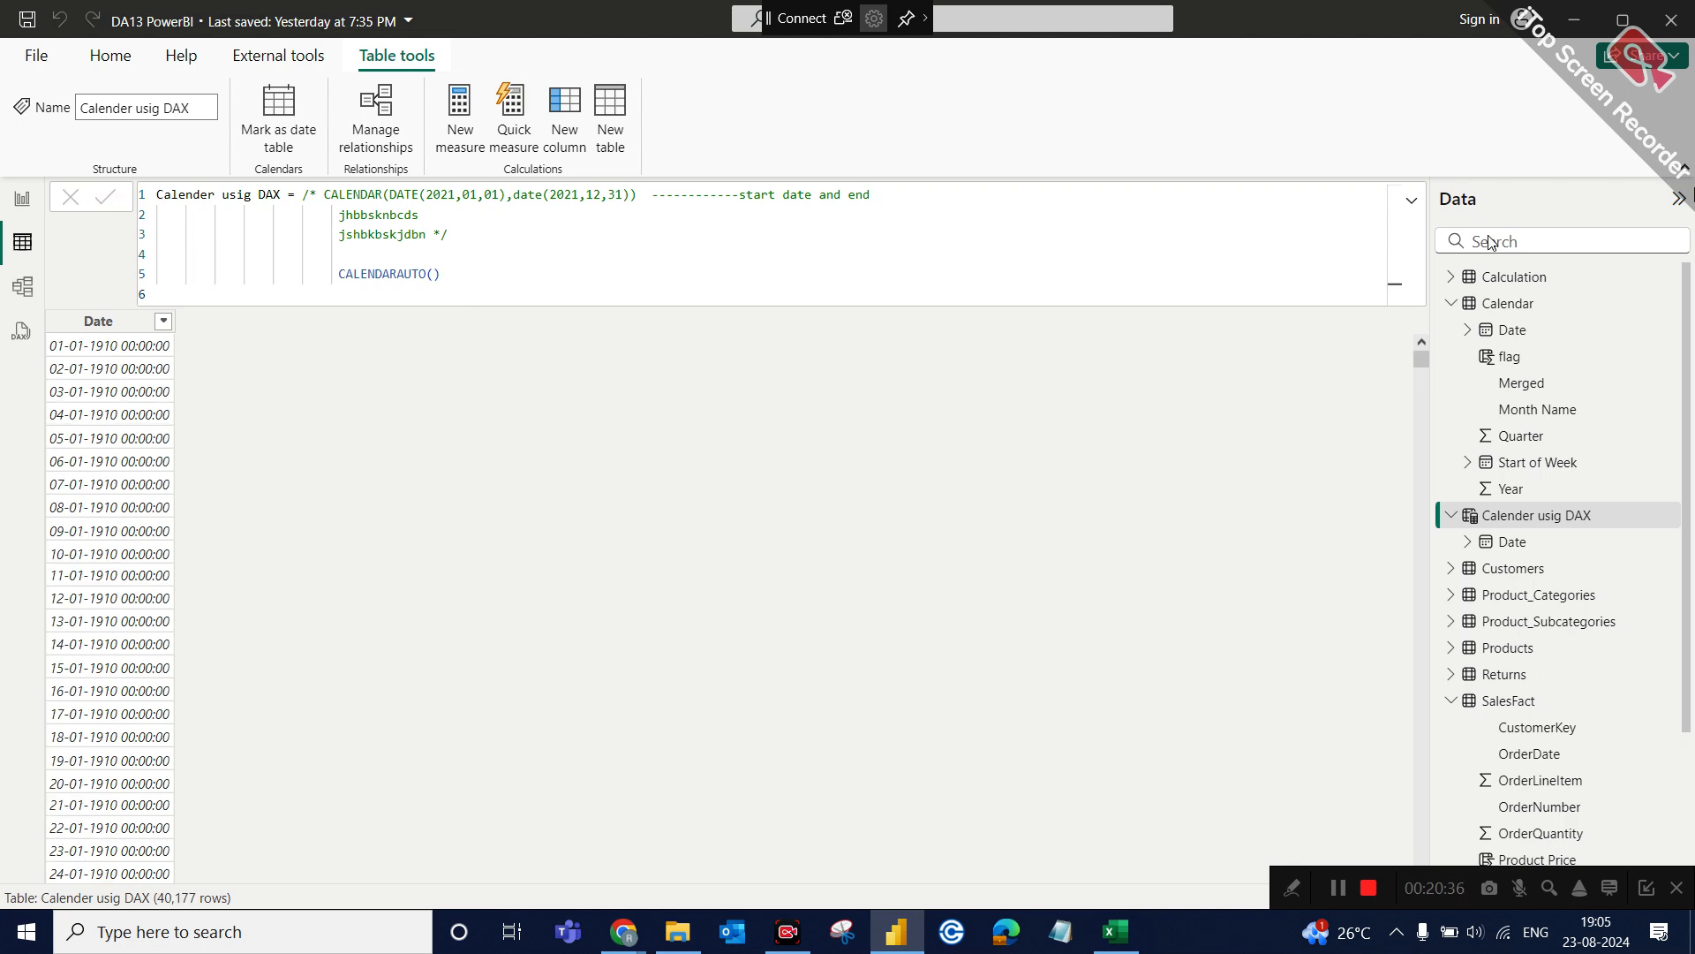
Open the Customers table data and sort it by BirthDate in ascending order.
left_click(1452, 304)
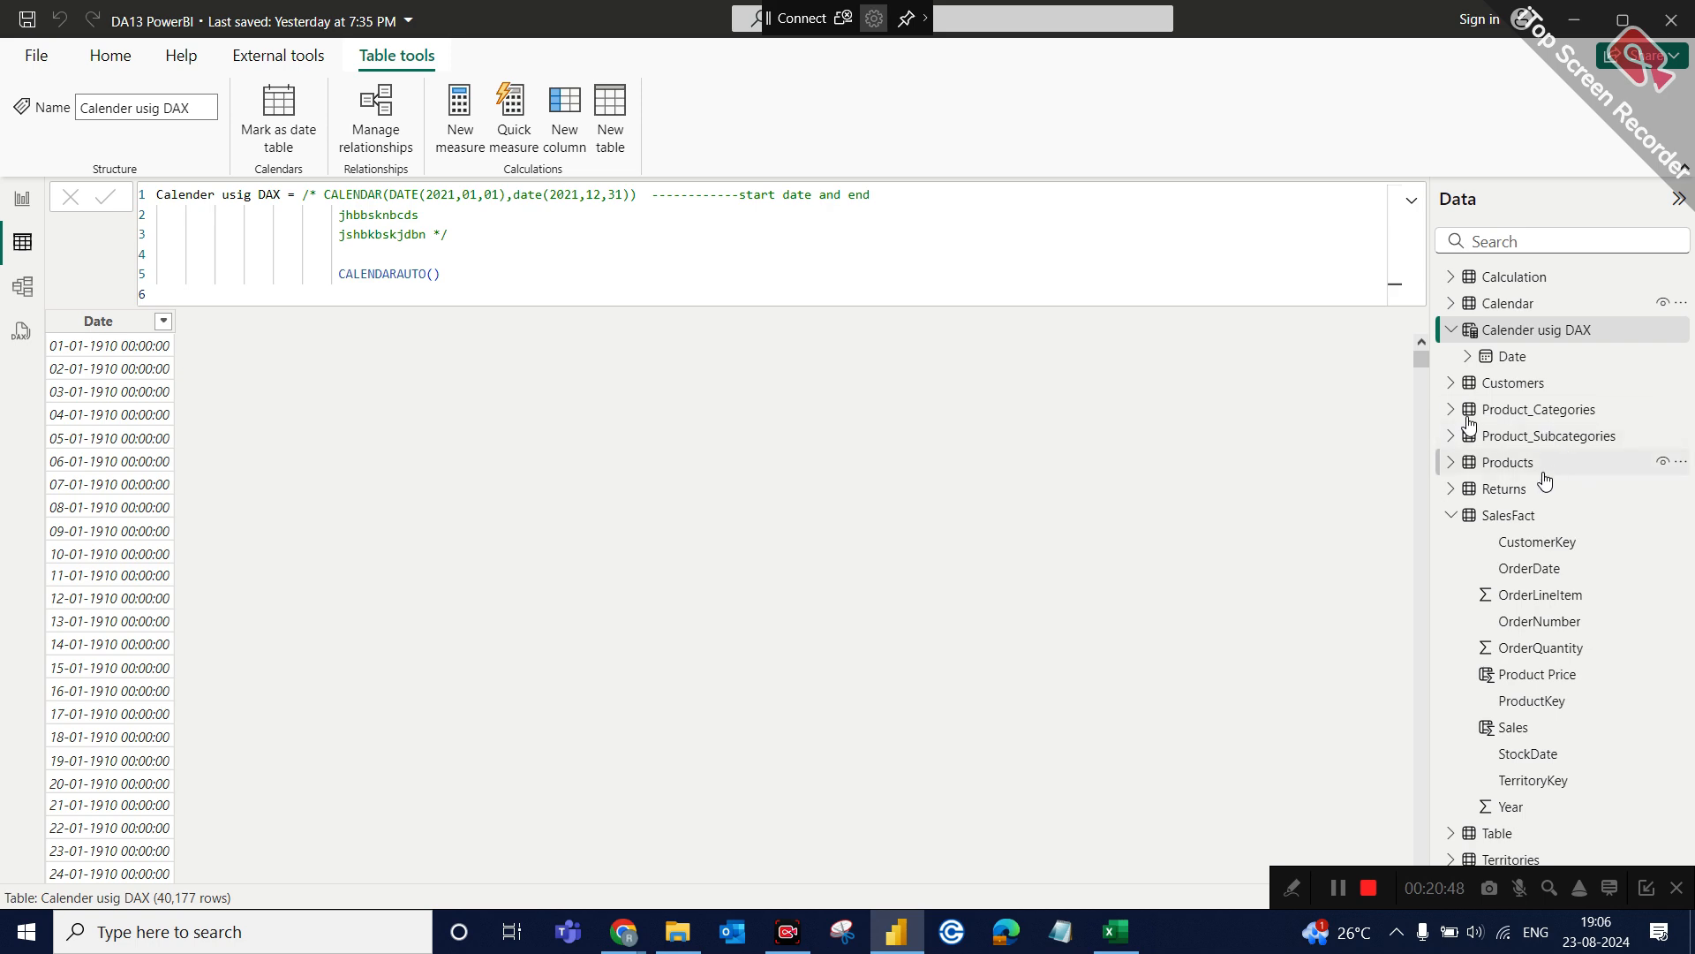
left_click(1527, 389)
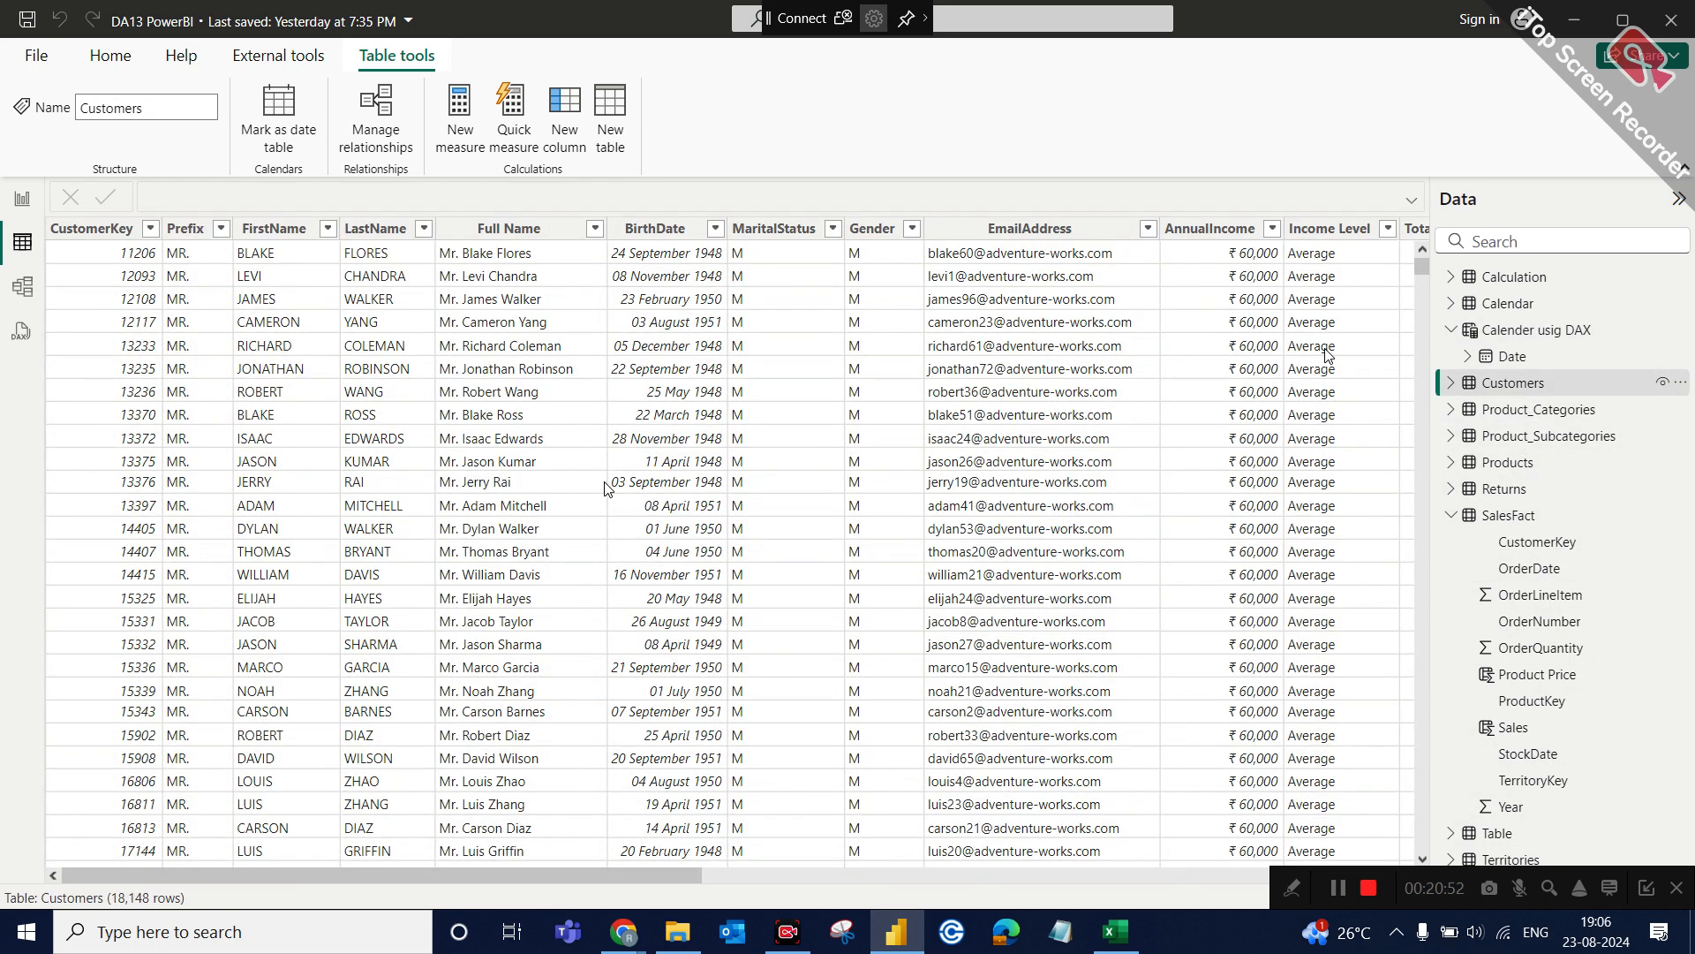
scroll(518, 495, "right", 10)
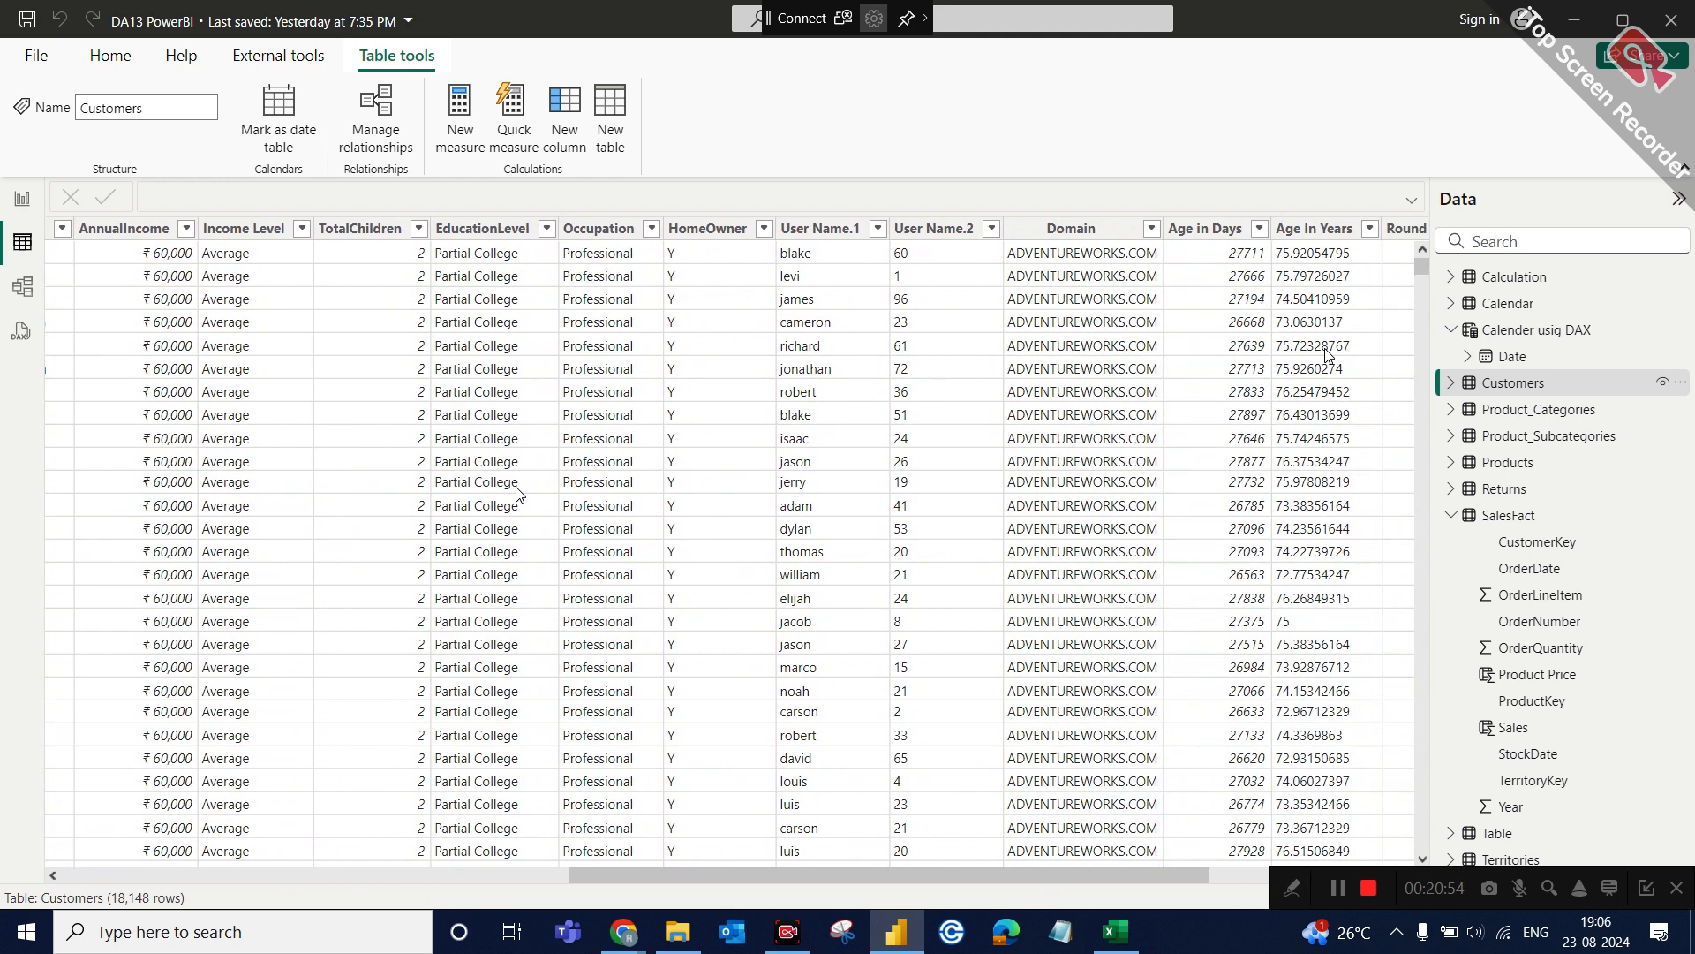
scroll(520, 494, "right", 3)
scroll(519, 495, "left", 5)
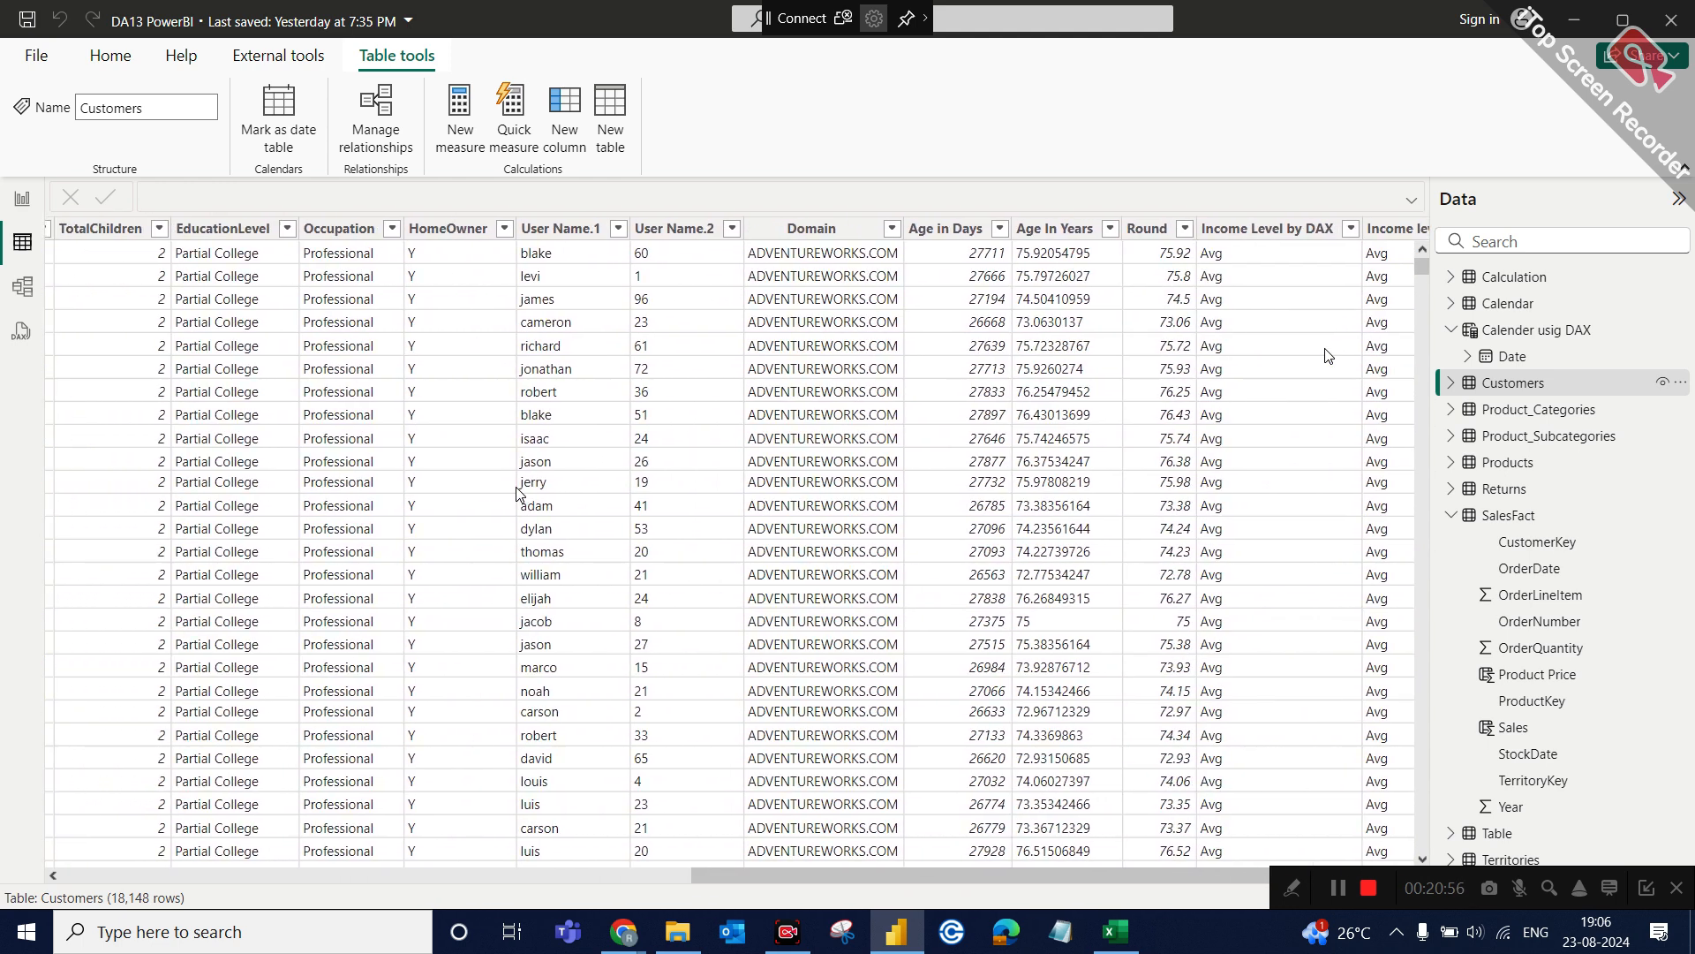
scroll(519, 494, "left", 10)
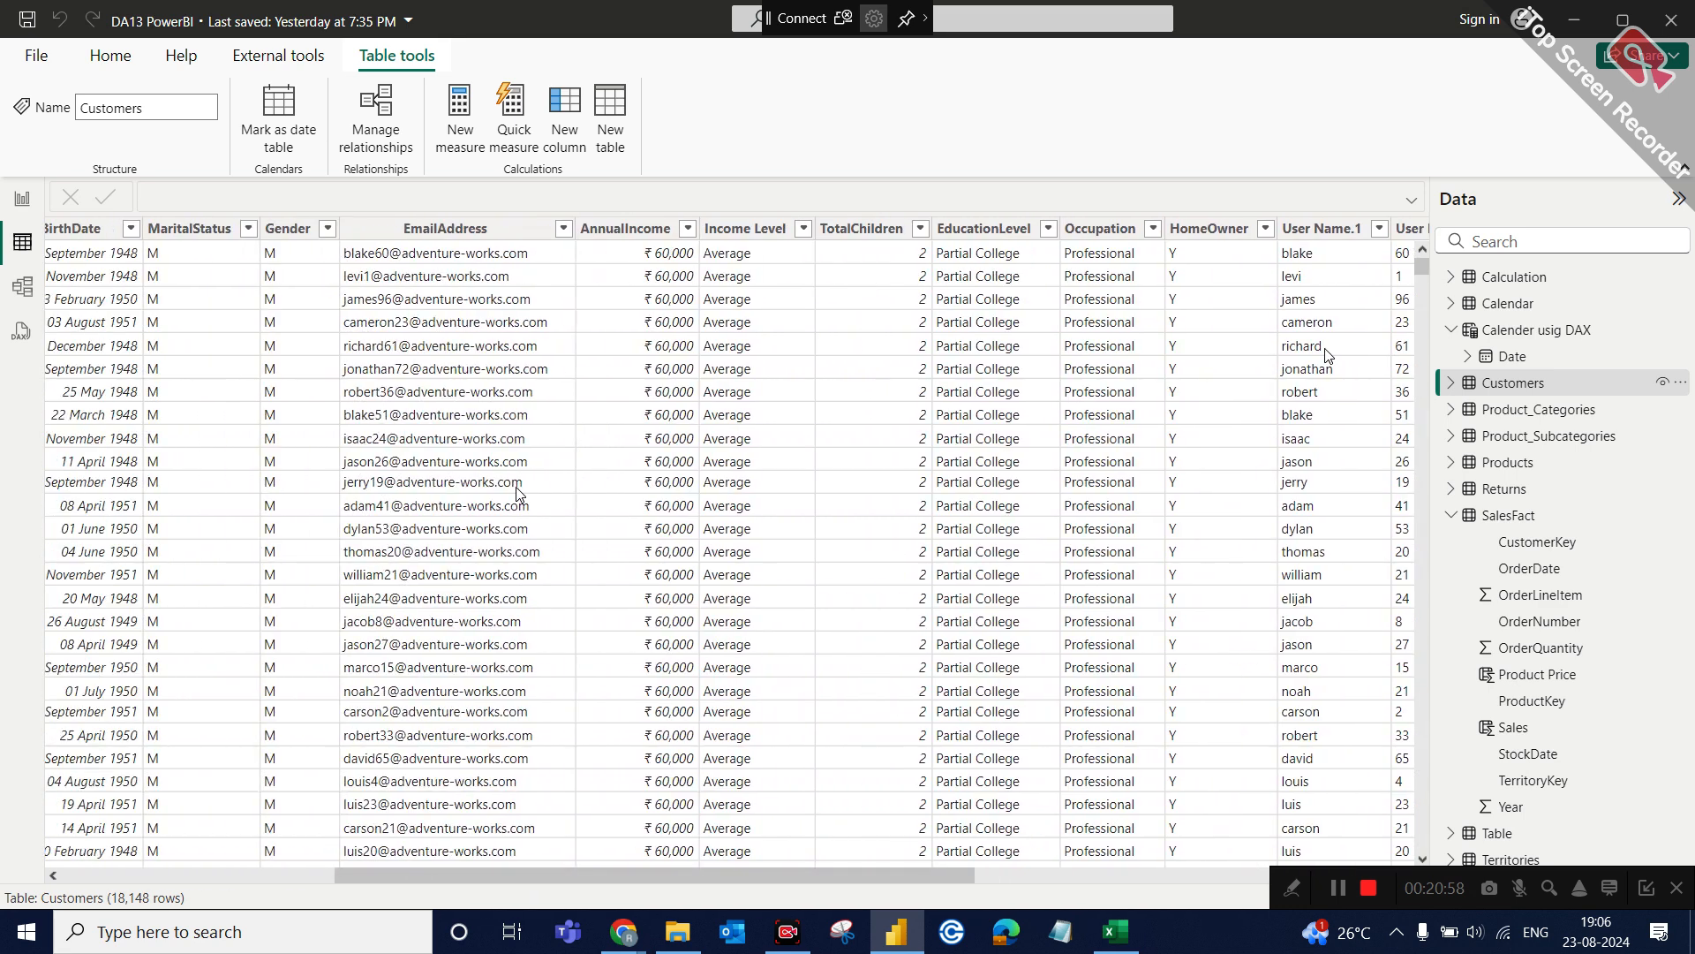
left_click(402, 231)
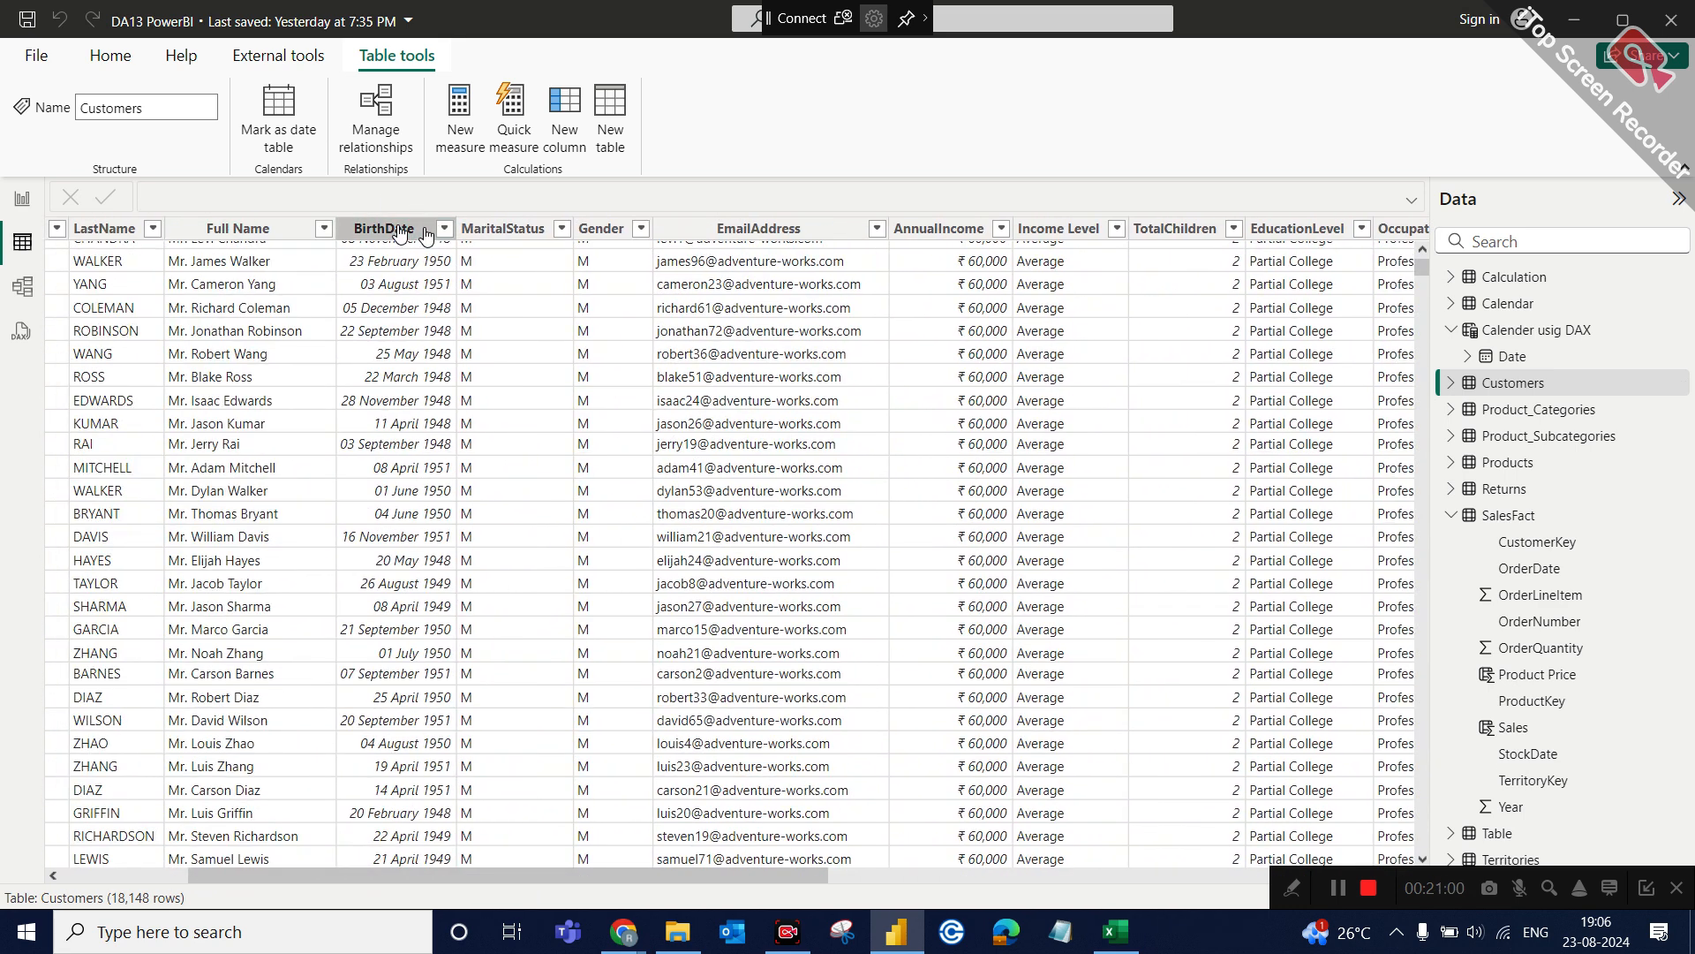
left_click(444, 229)
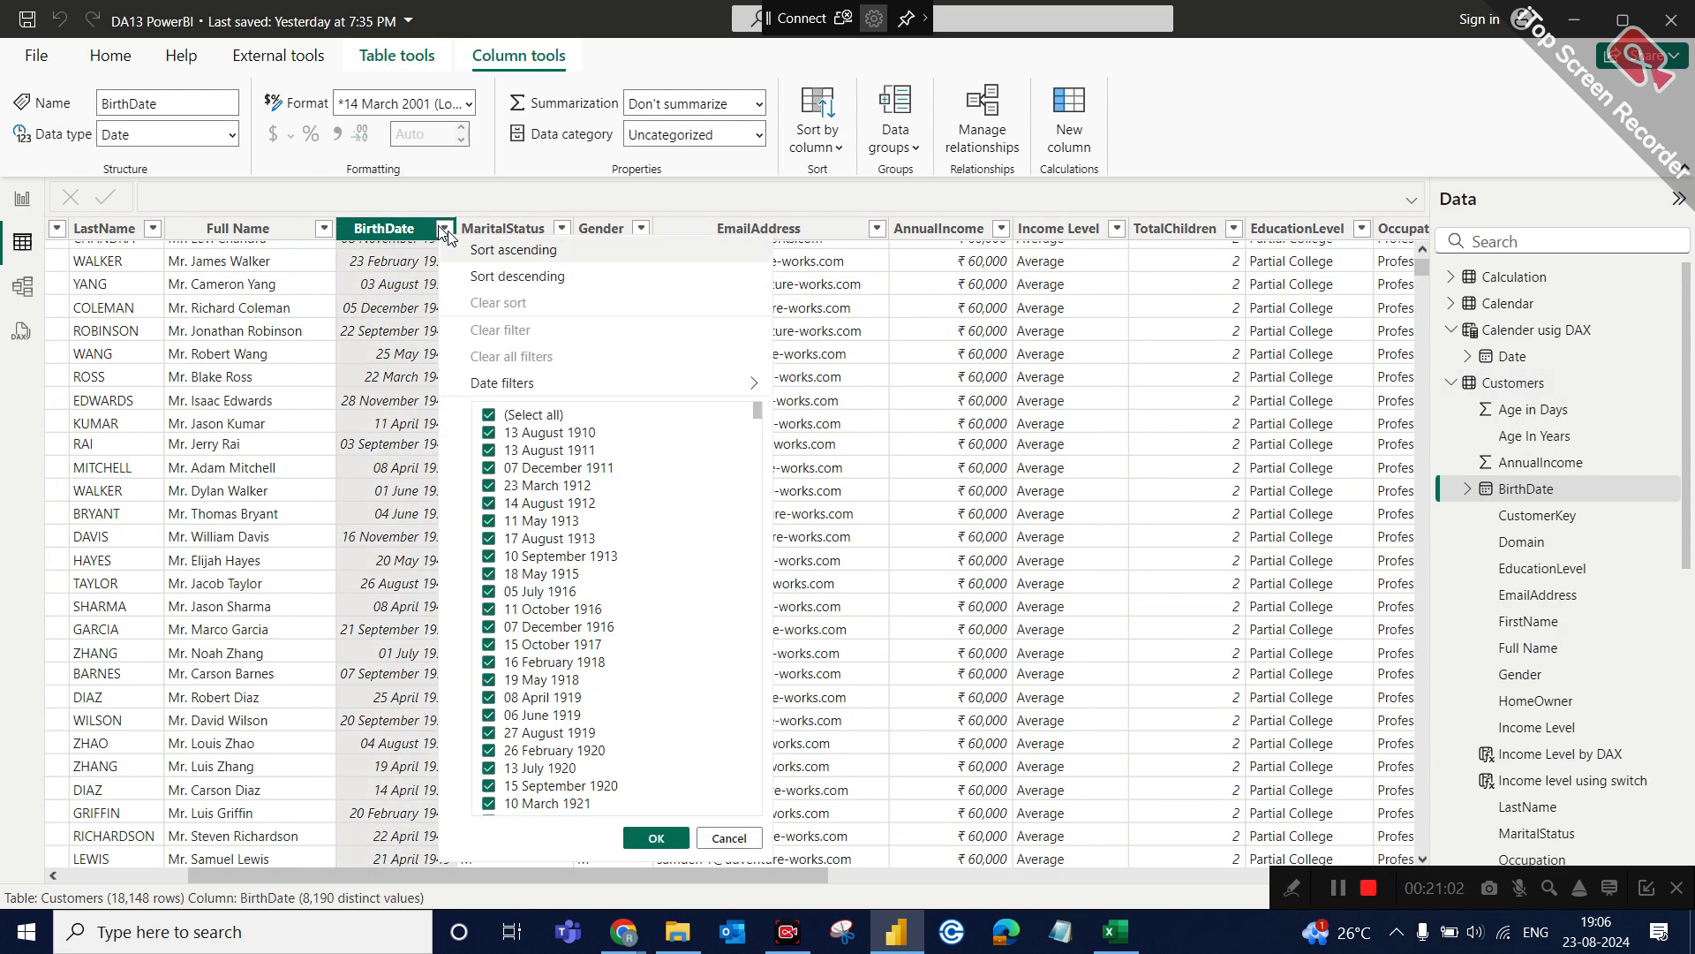
left_click(486, 252)
scroll(474, 320, "up", 2)
scroll(474, 319, "left", 3)
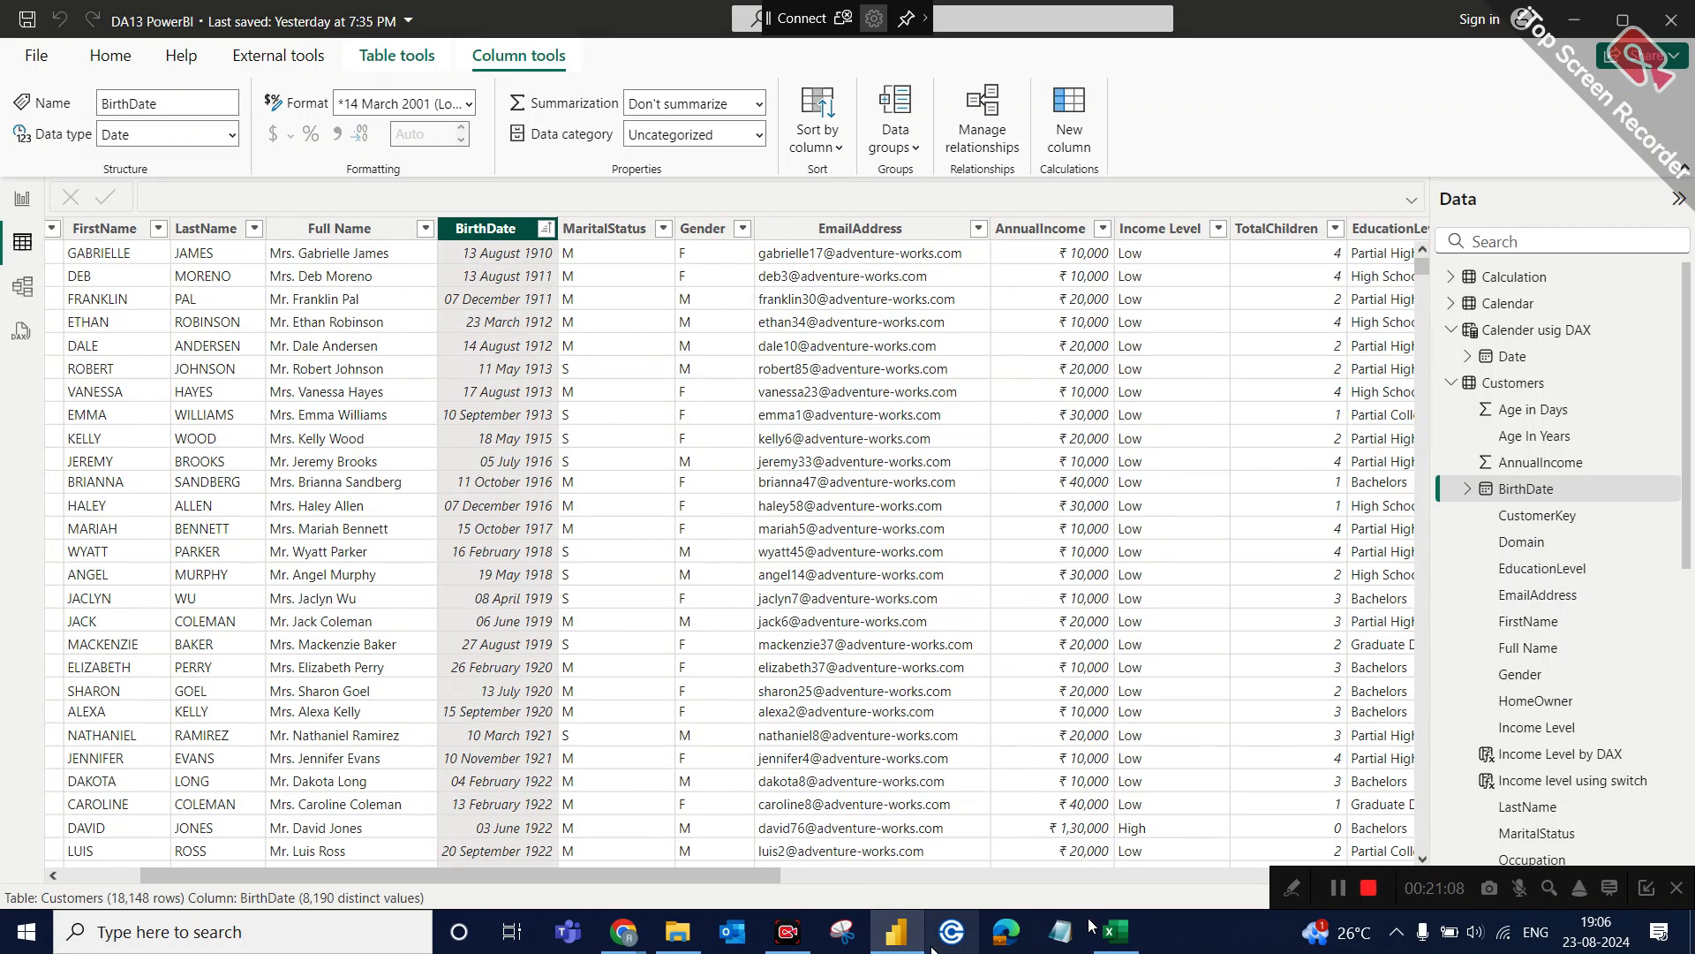
Return to the Calender usig DAX table and check the last generated dates at its end.
left_click(1528, 333)
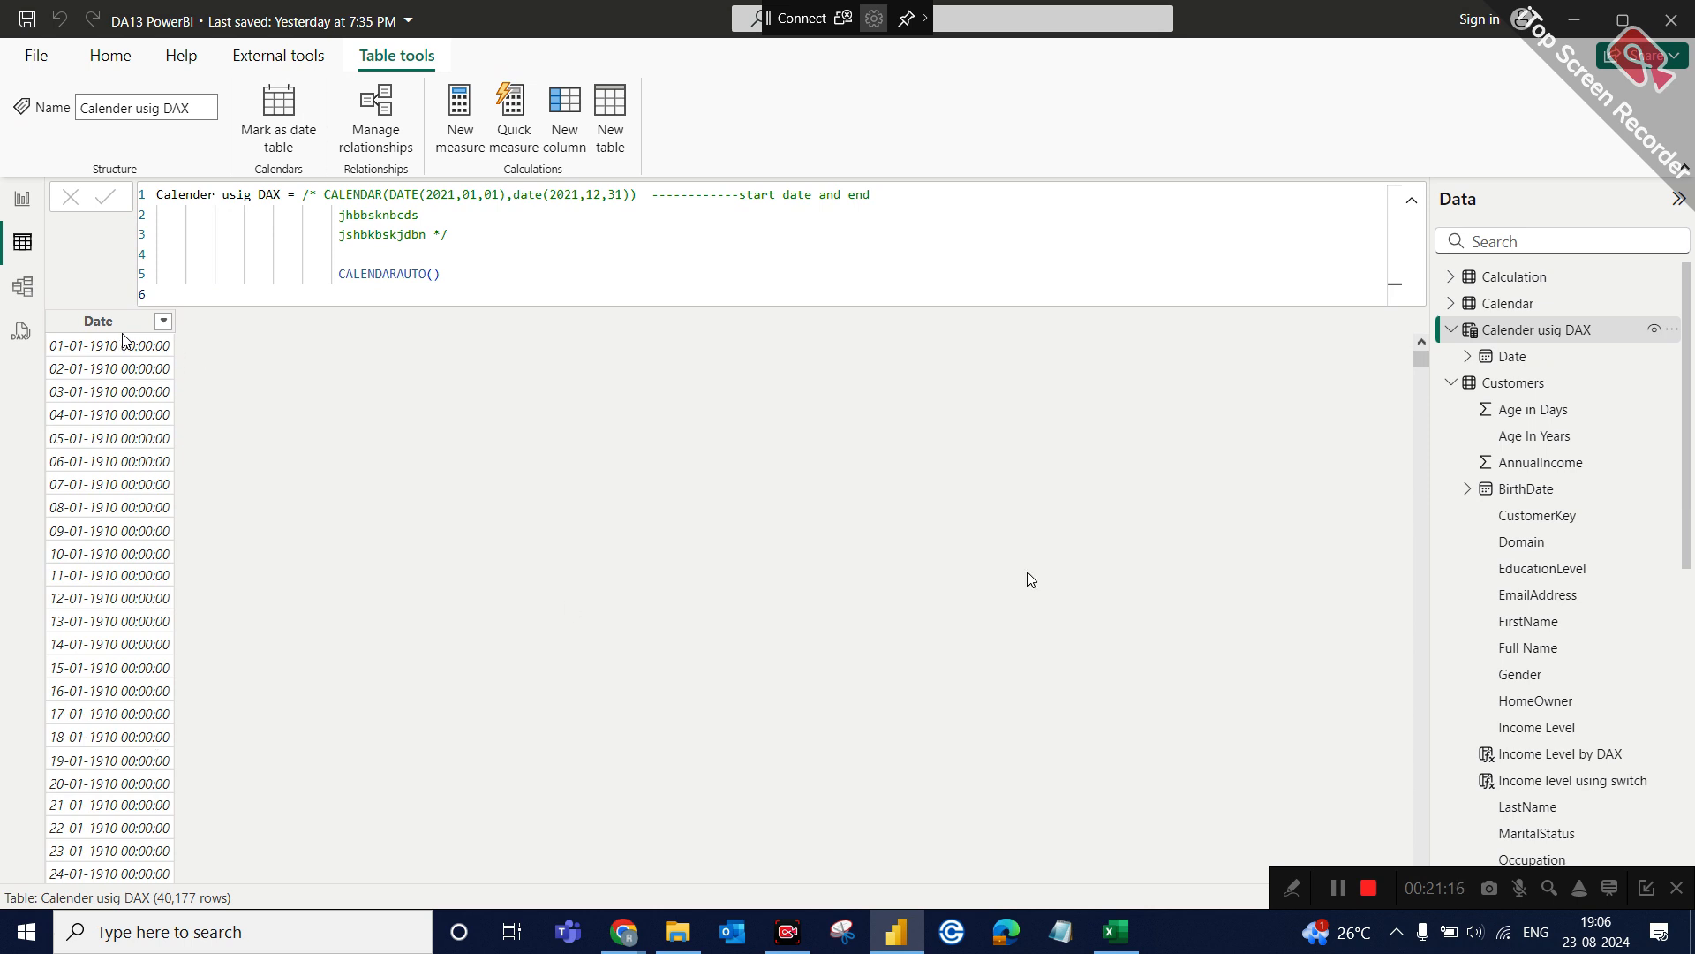
left_click_drag(1420, 360, 1421, 950)
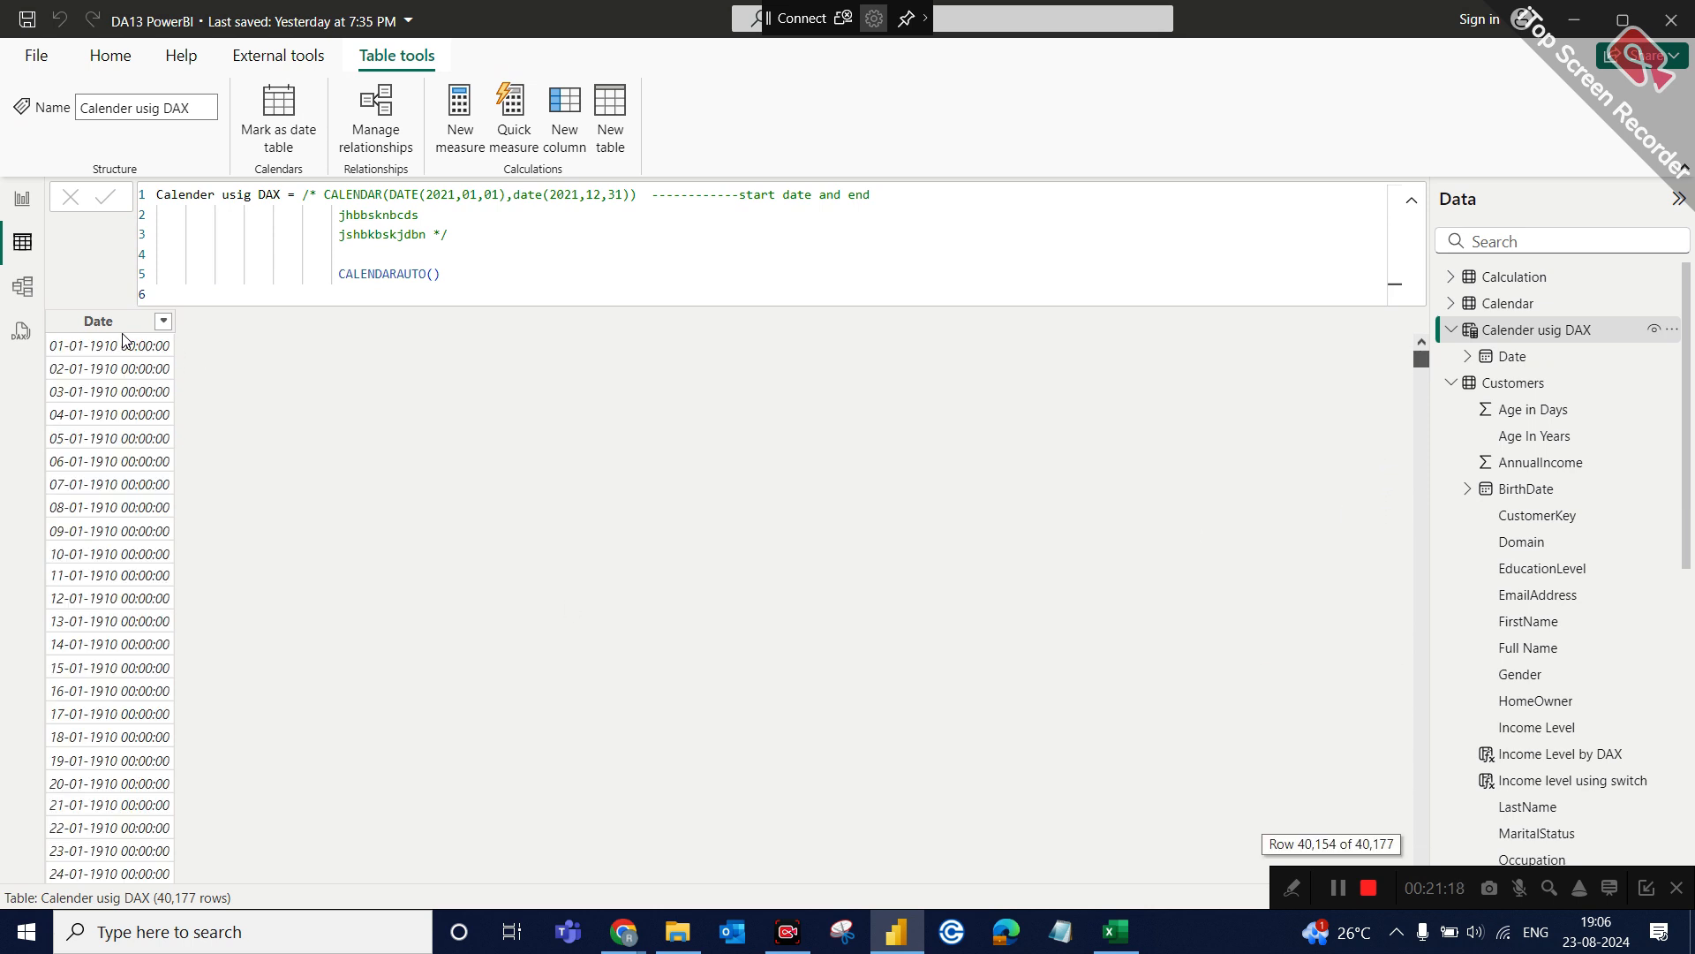
left_click_drag(978, 950, 400, 497)
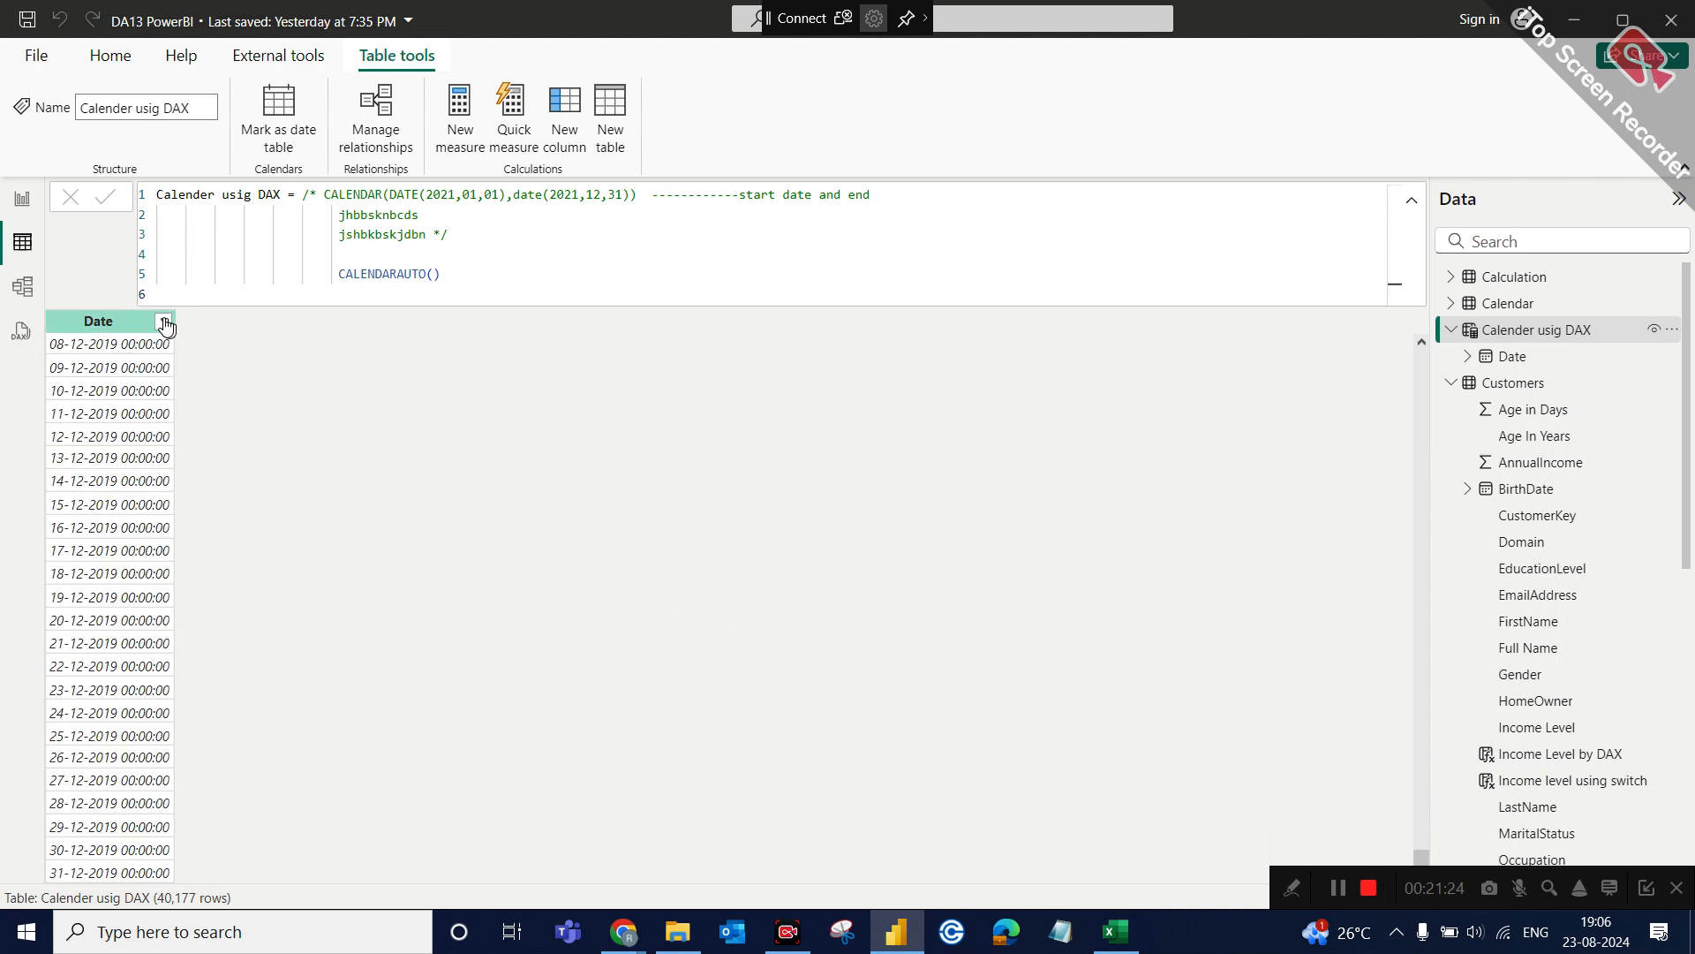
Sort the Date column of the Calender usig DAX table in descending order and switch it back to ascending.
left_click(165, 324)
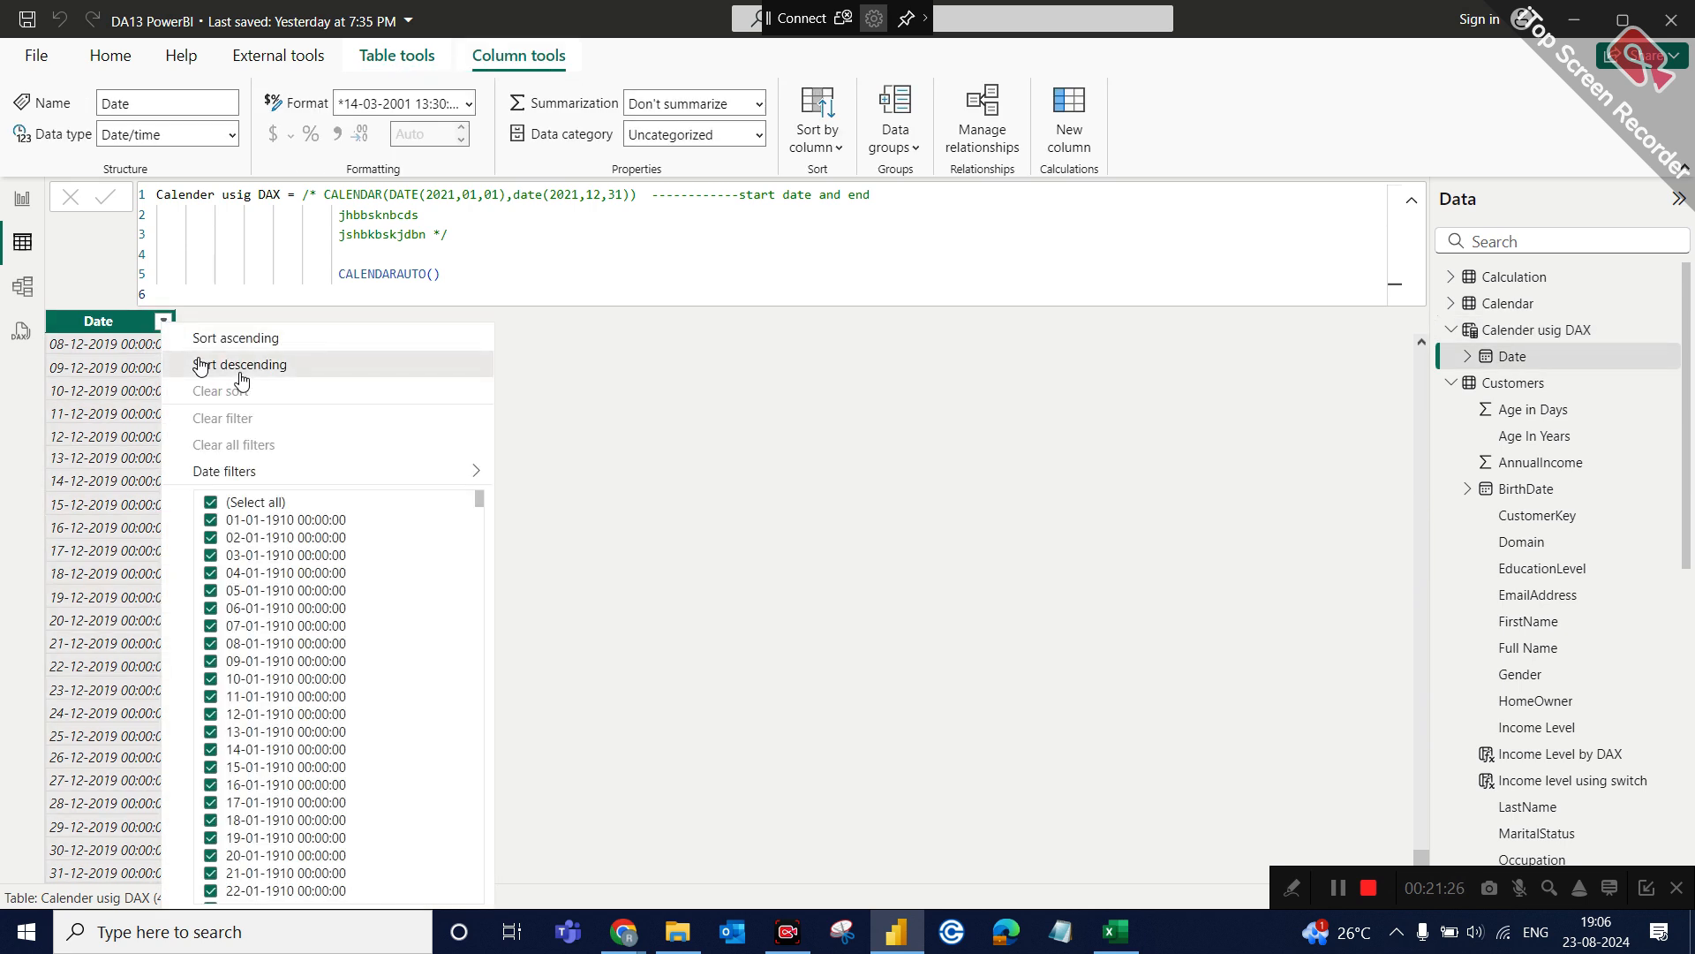
left_click(249, 363)
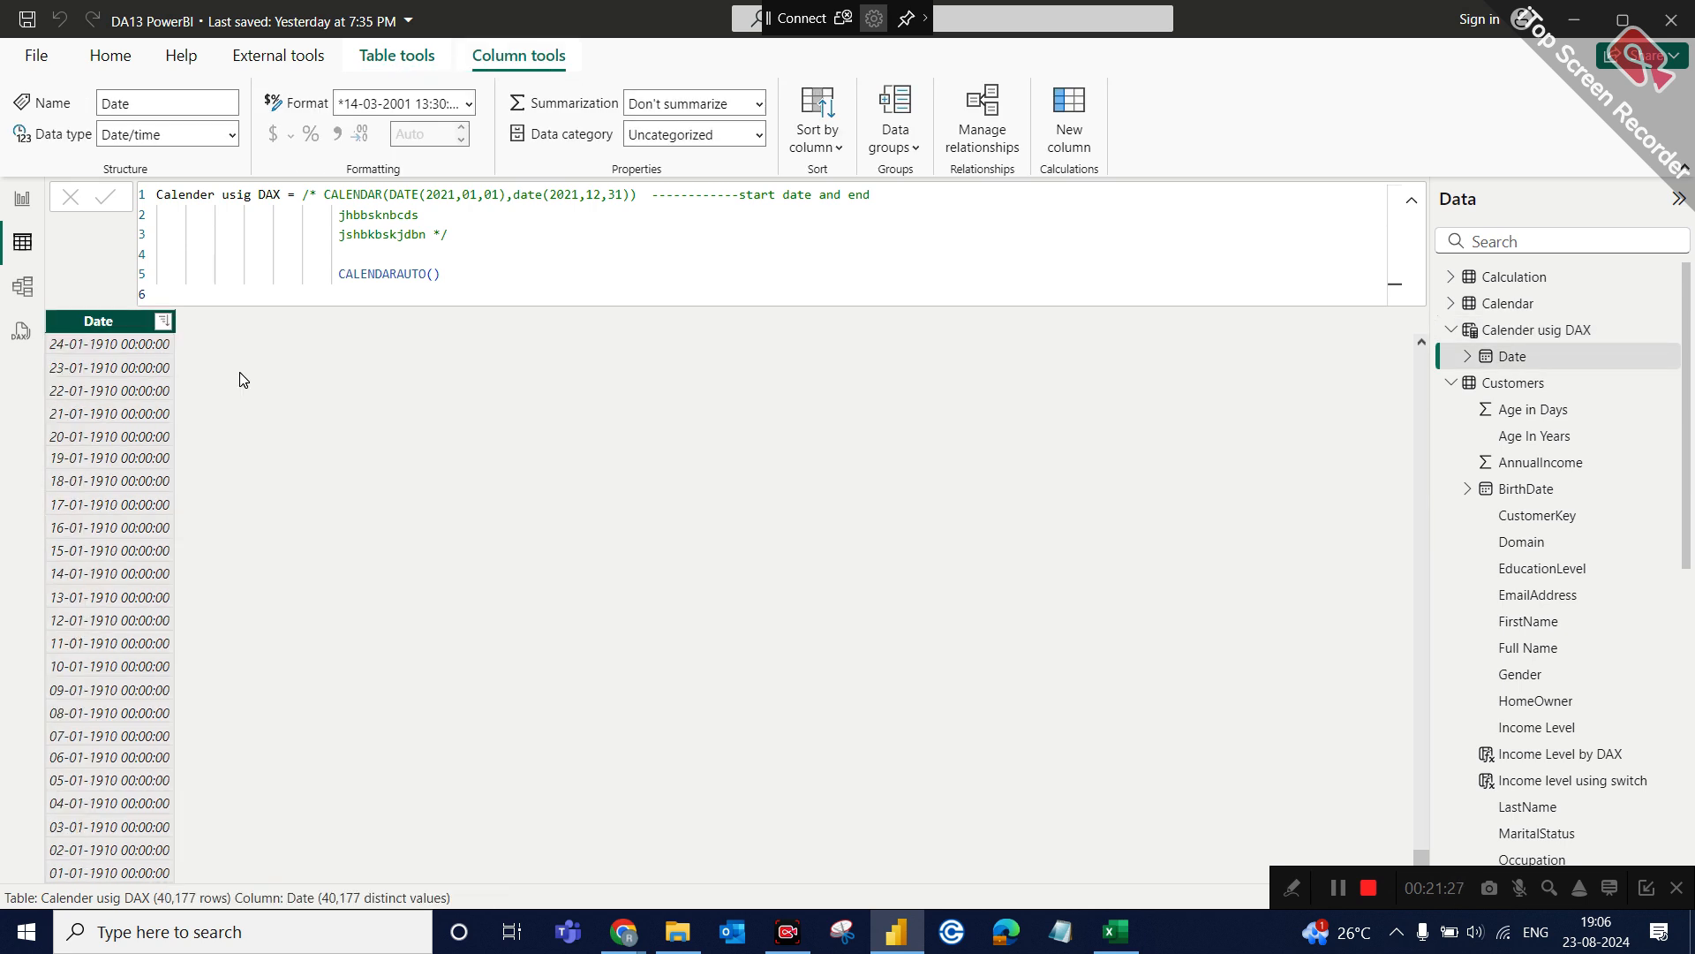
left_click(165, 323)
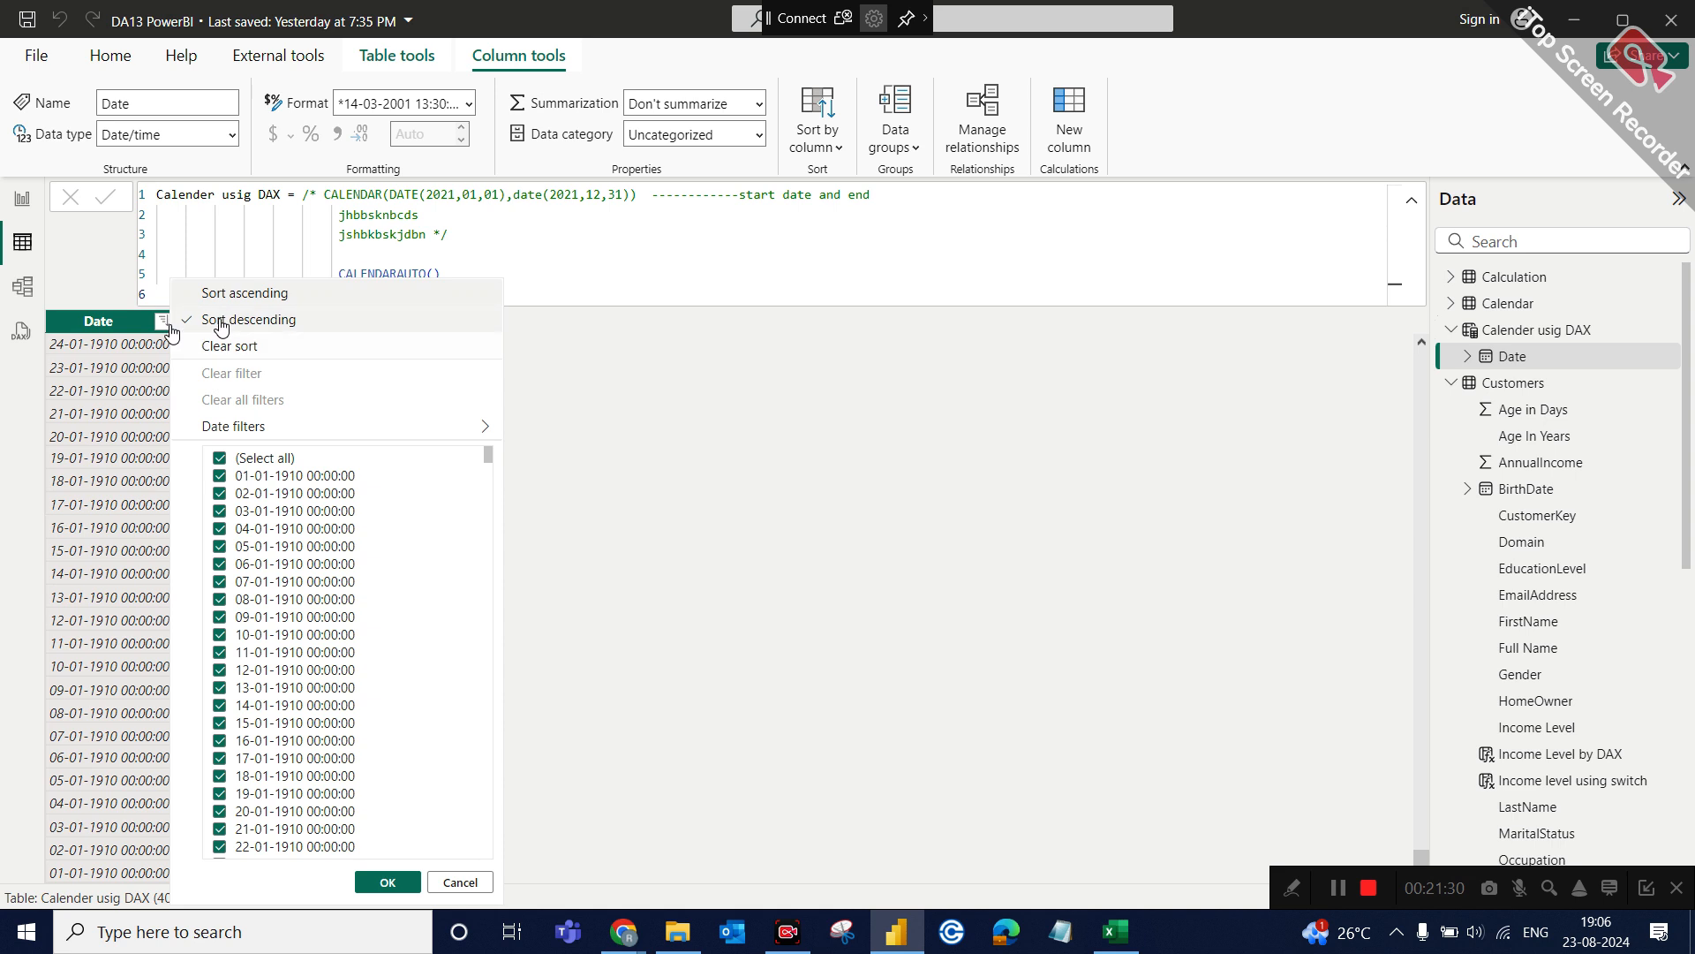
left_click(237, 294)
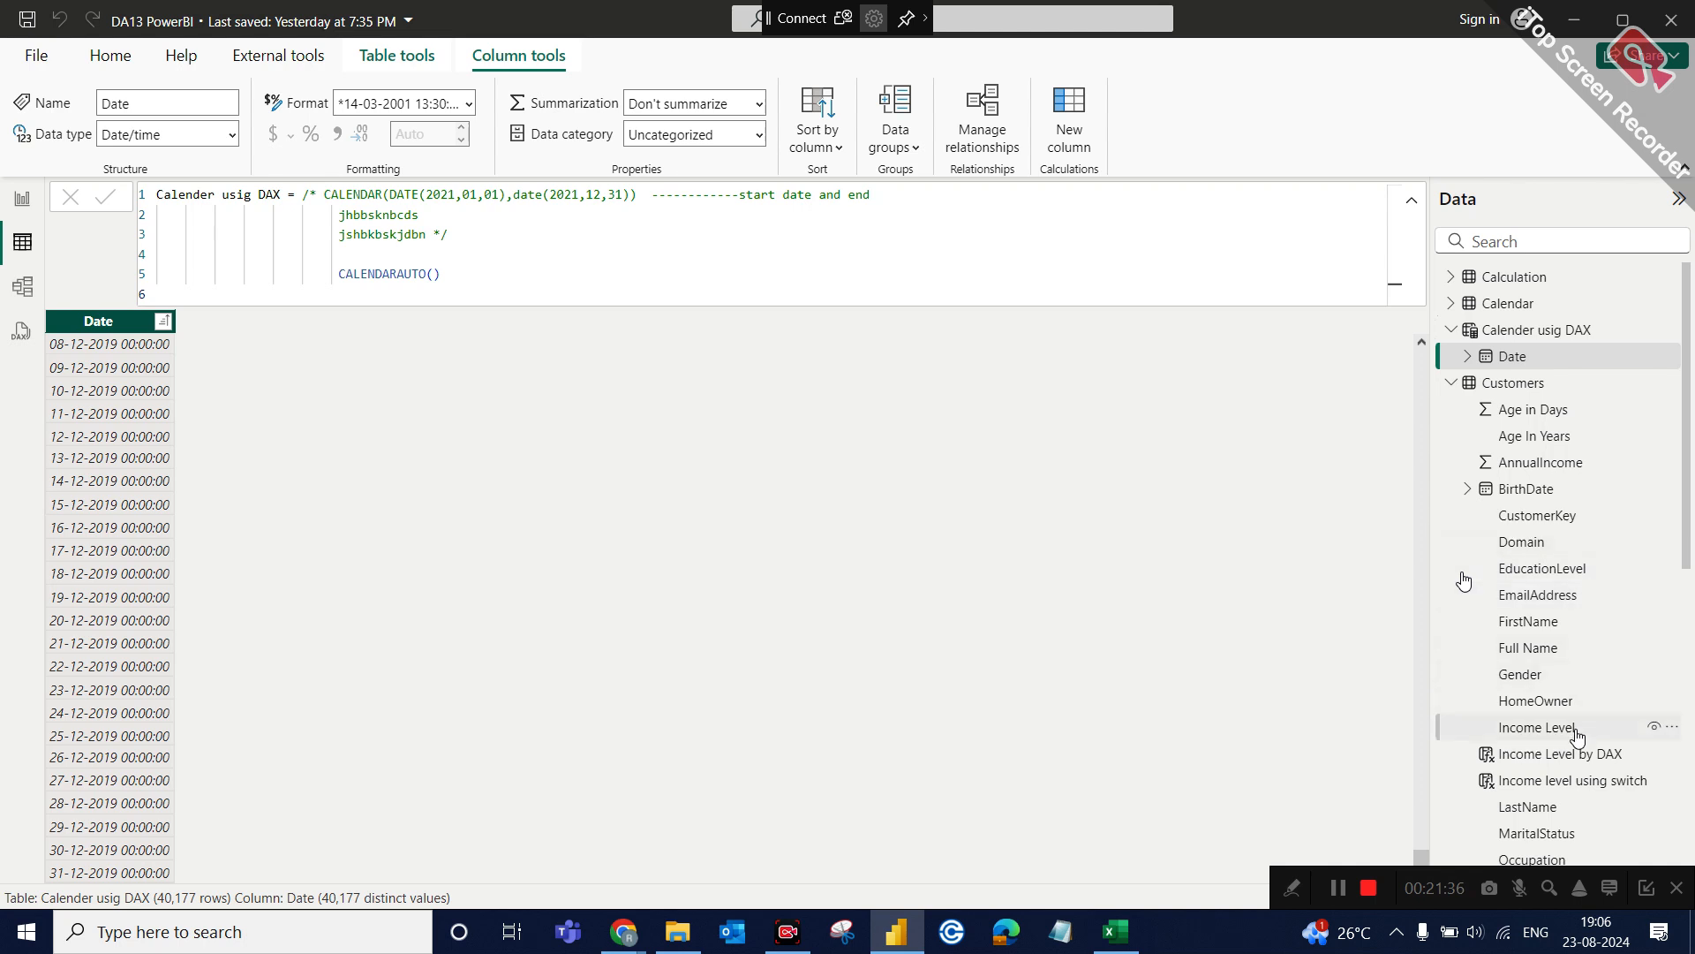
Switch to the Google Meet call in Chrome, admit the waiting participant, and return to the Power BI calendar table.
scroll(1536, 738, "down", 1)
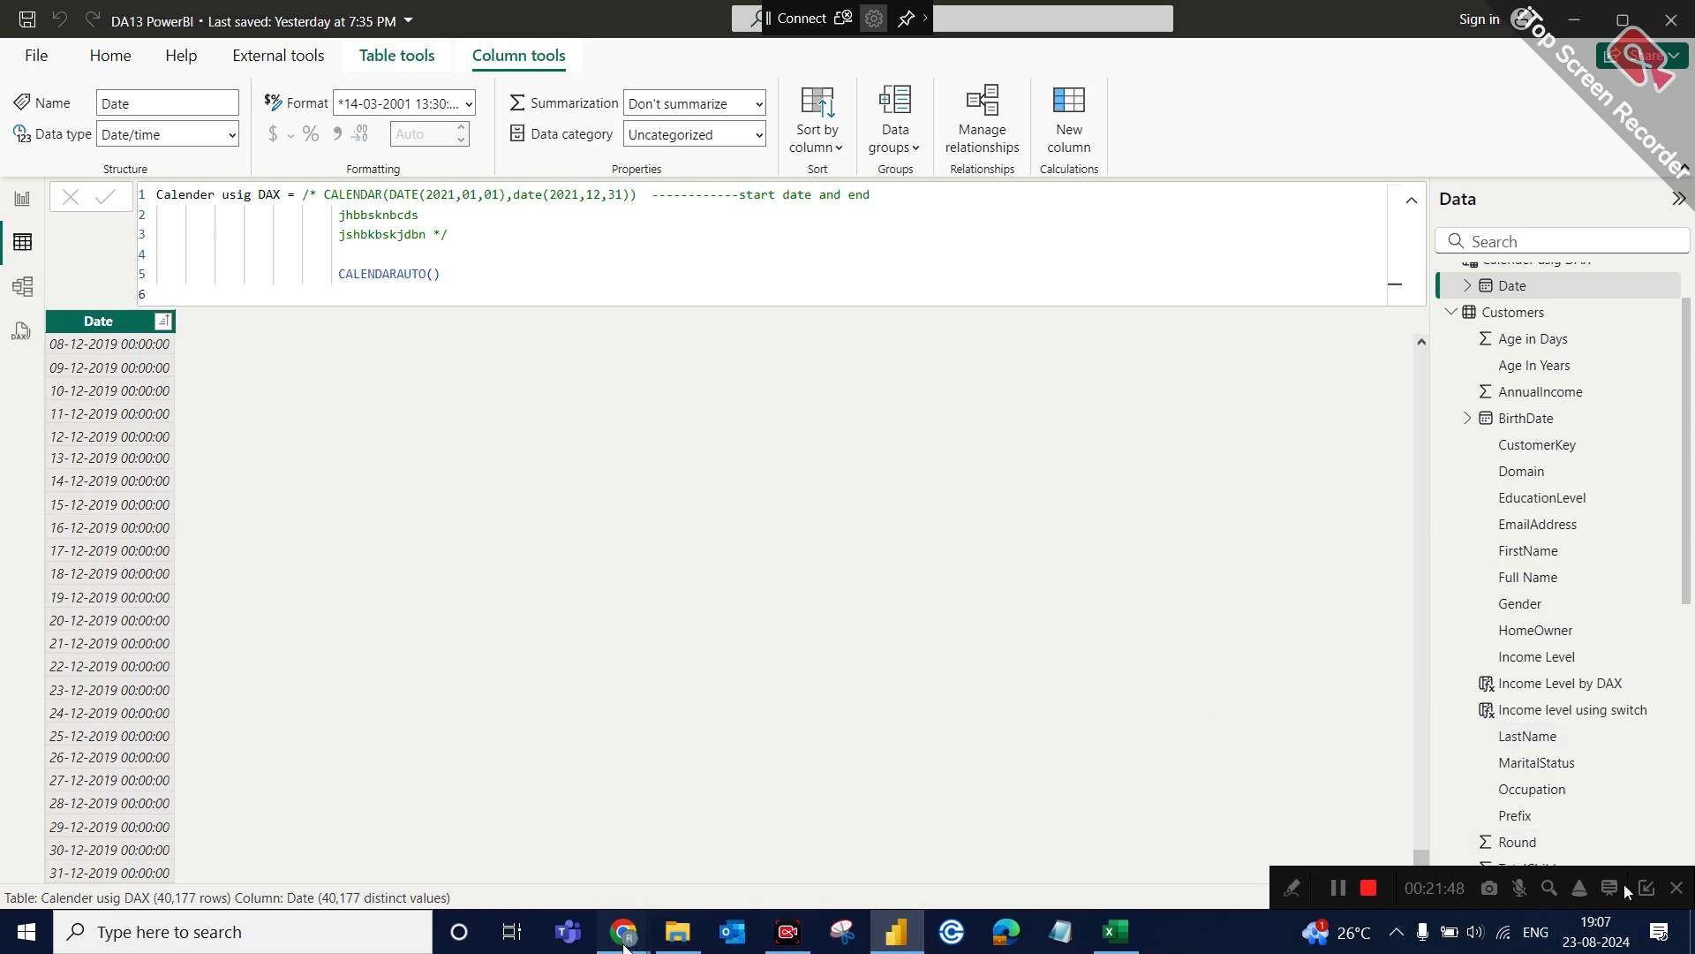
left_click(492, 821)
left_click(1571, 488)
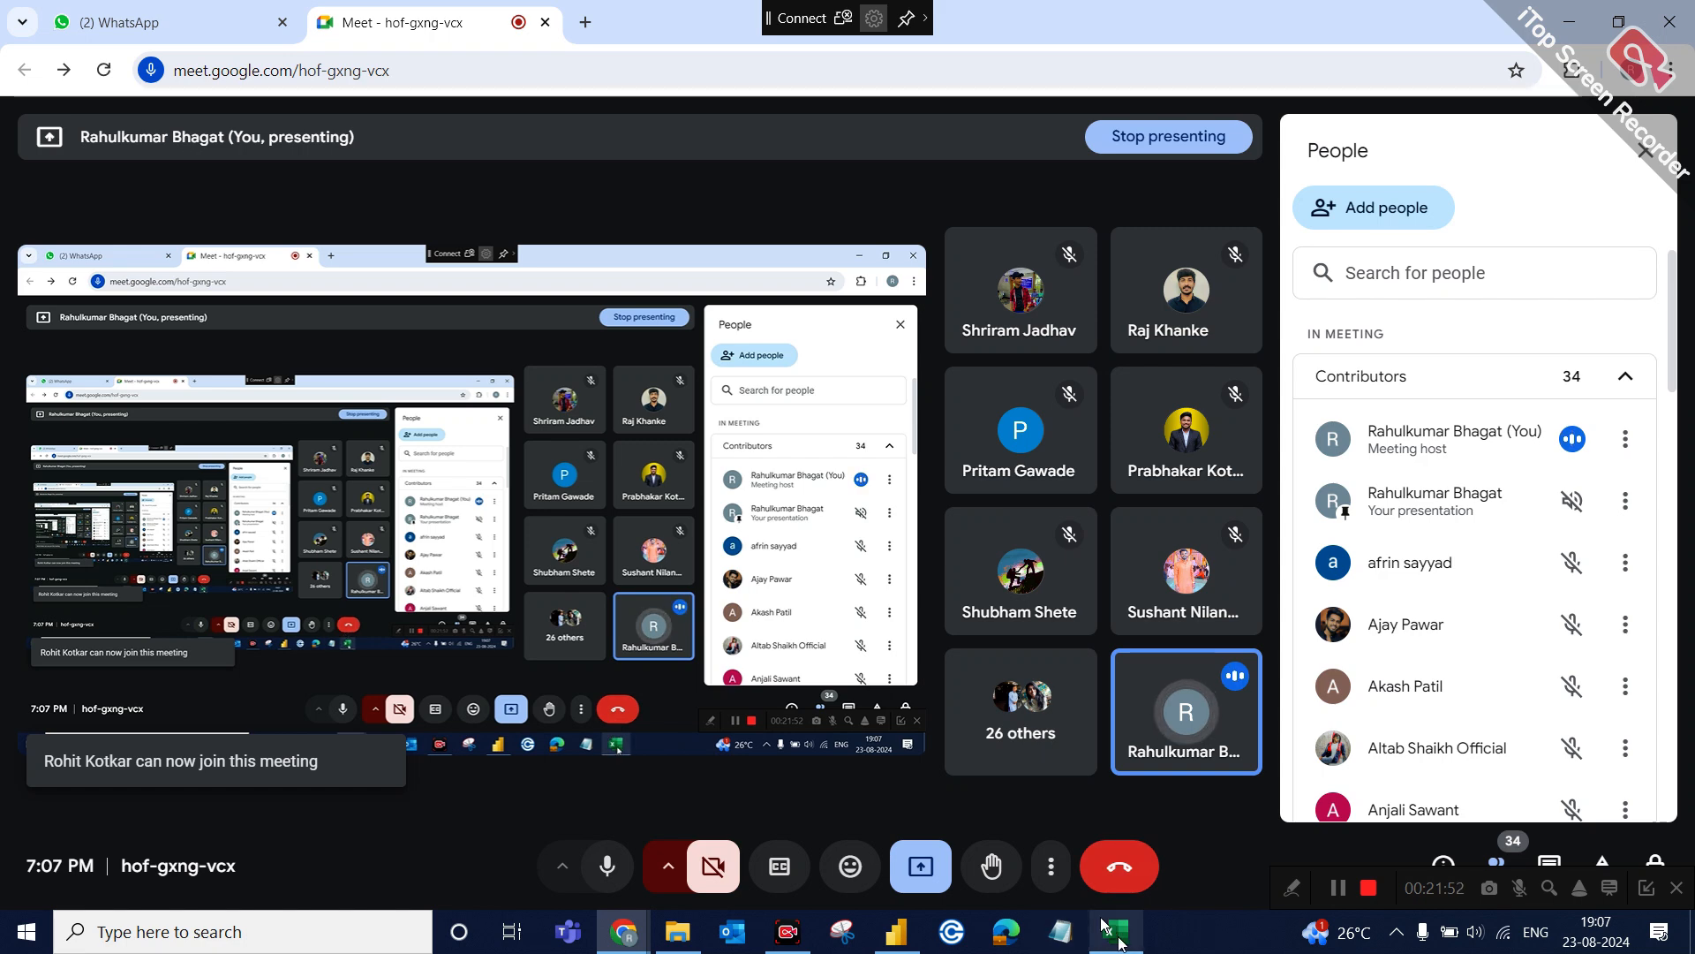
left_click(1115, 932)
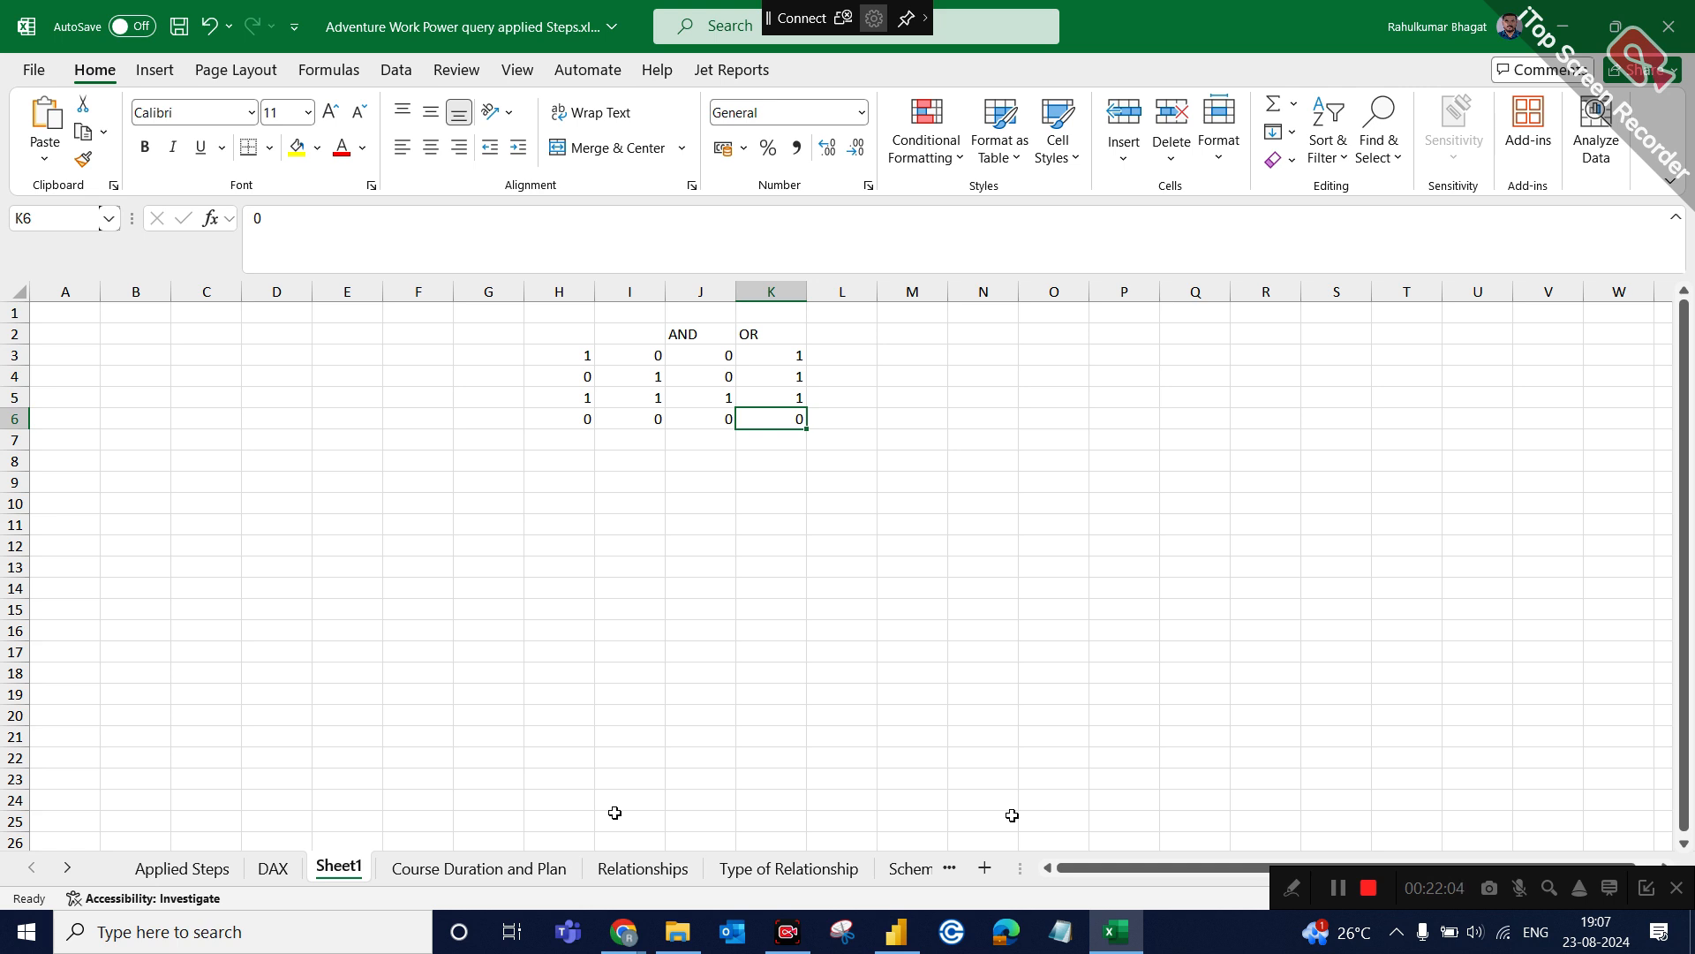
left_click(1096, 943)
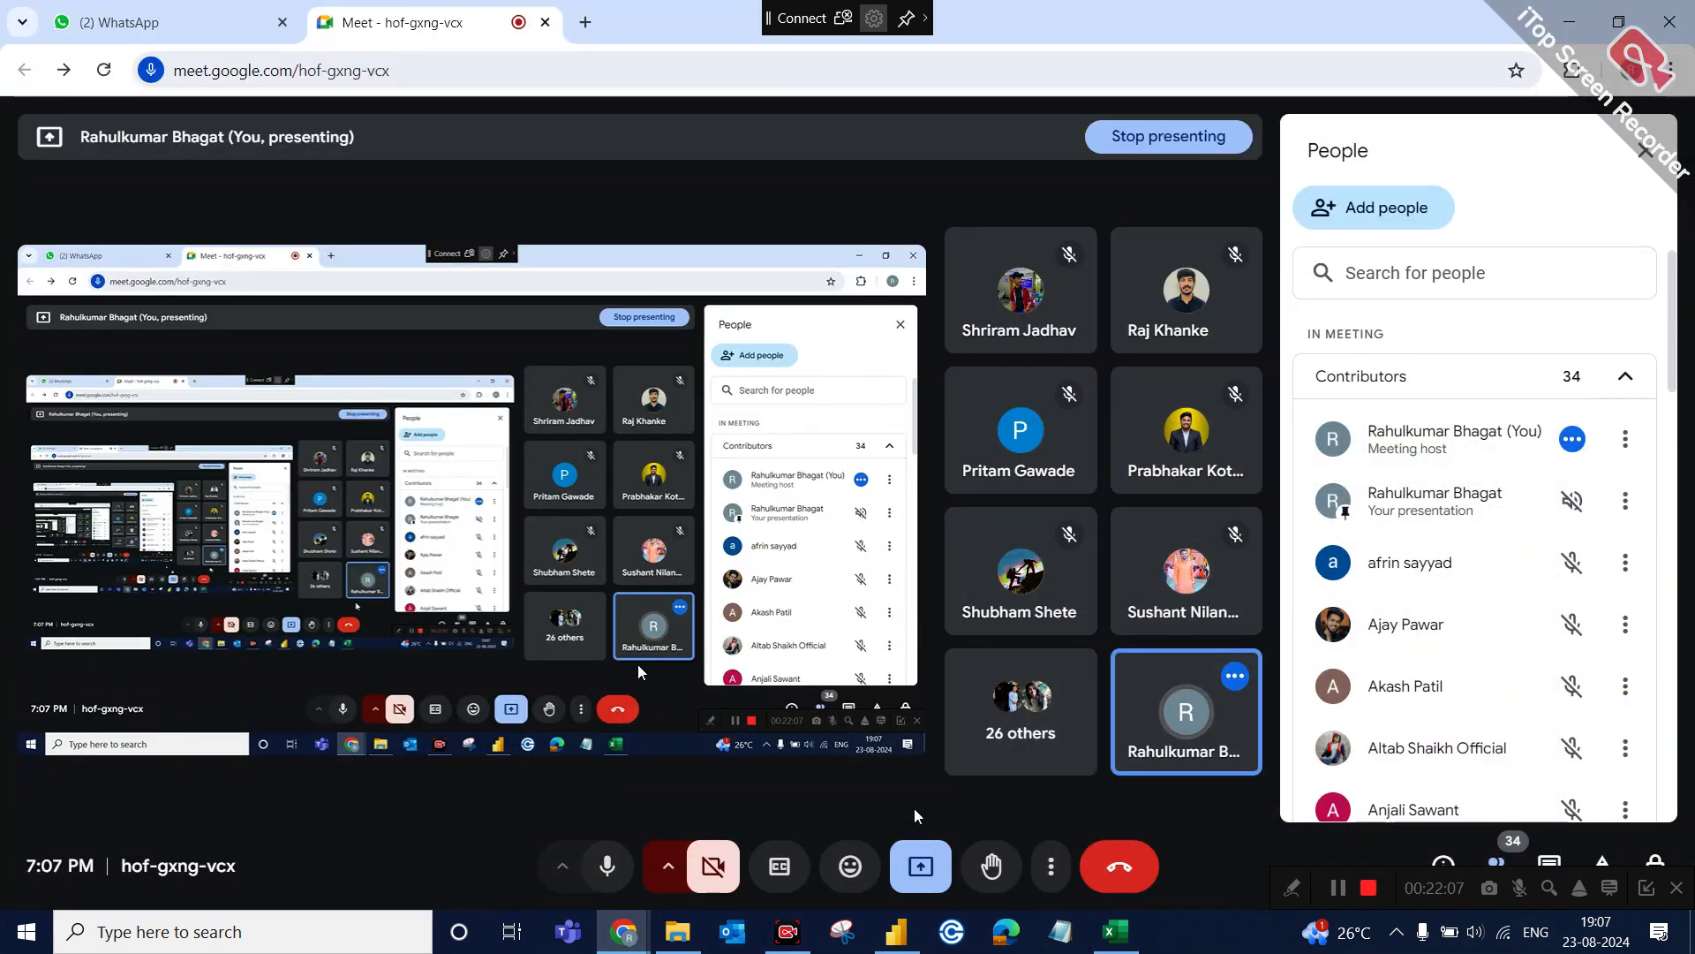
left_click(896, 933)
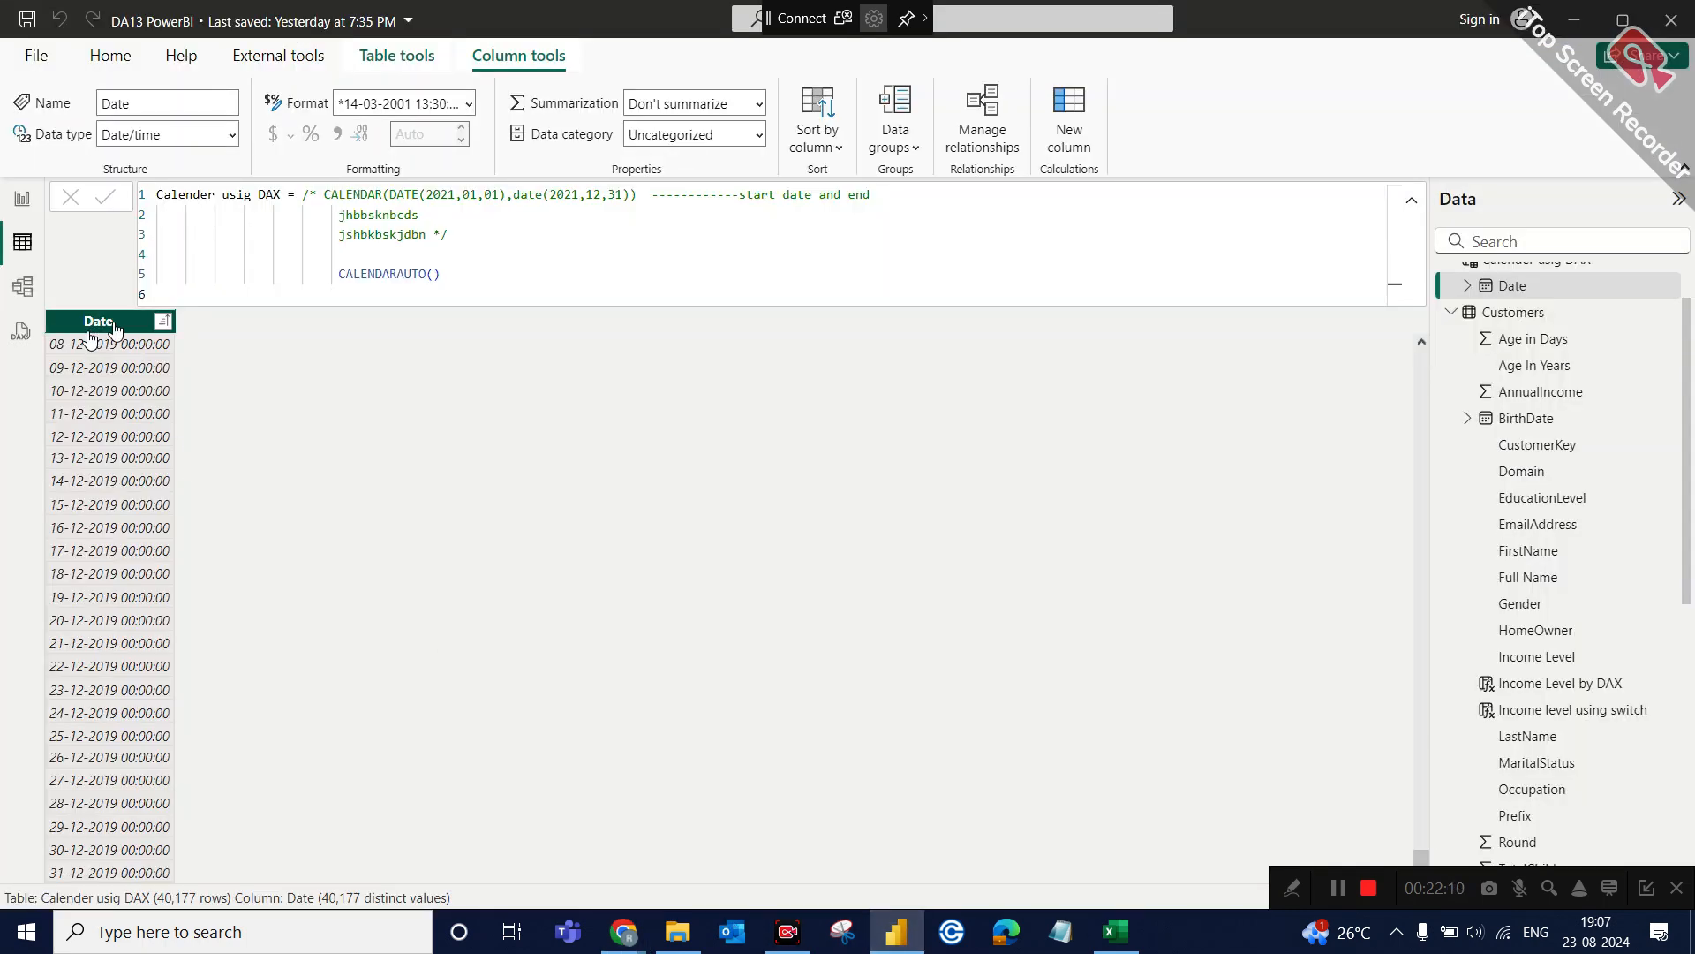
Collapse the formula bar and set the Date column's display format to *14-03-2001 (Short Date).
left_click(1413, 210)
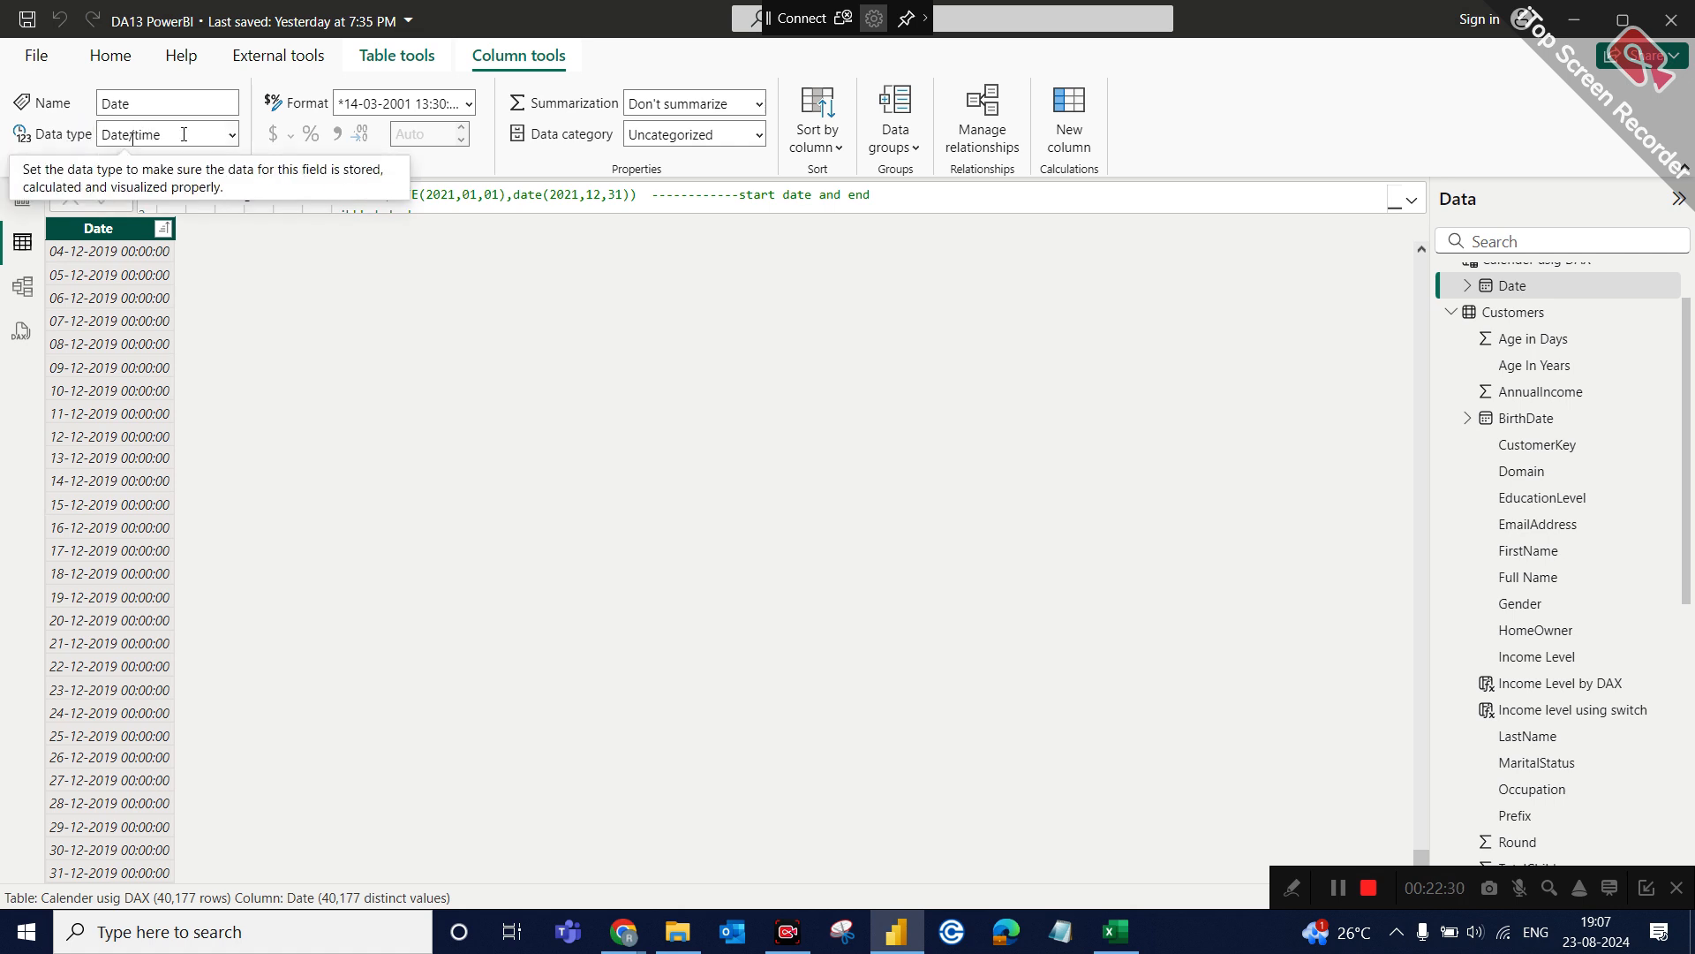
left_click(231, 139)
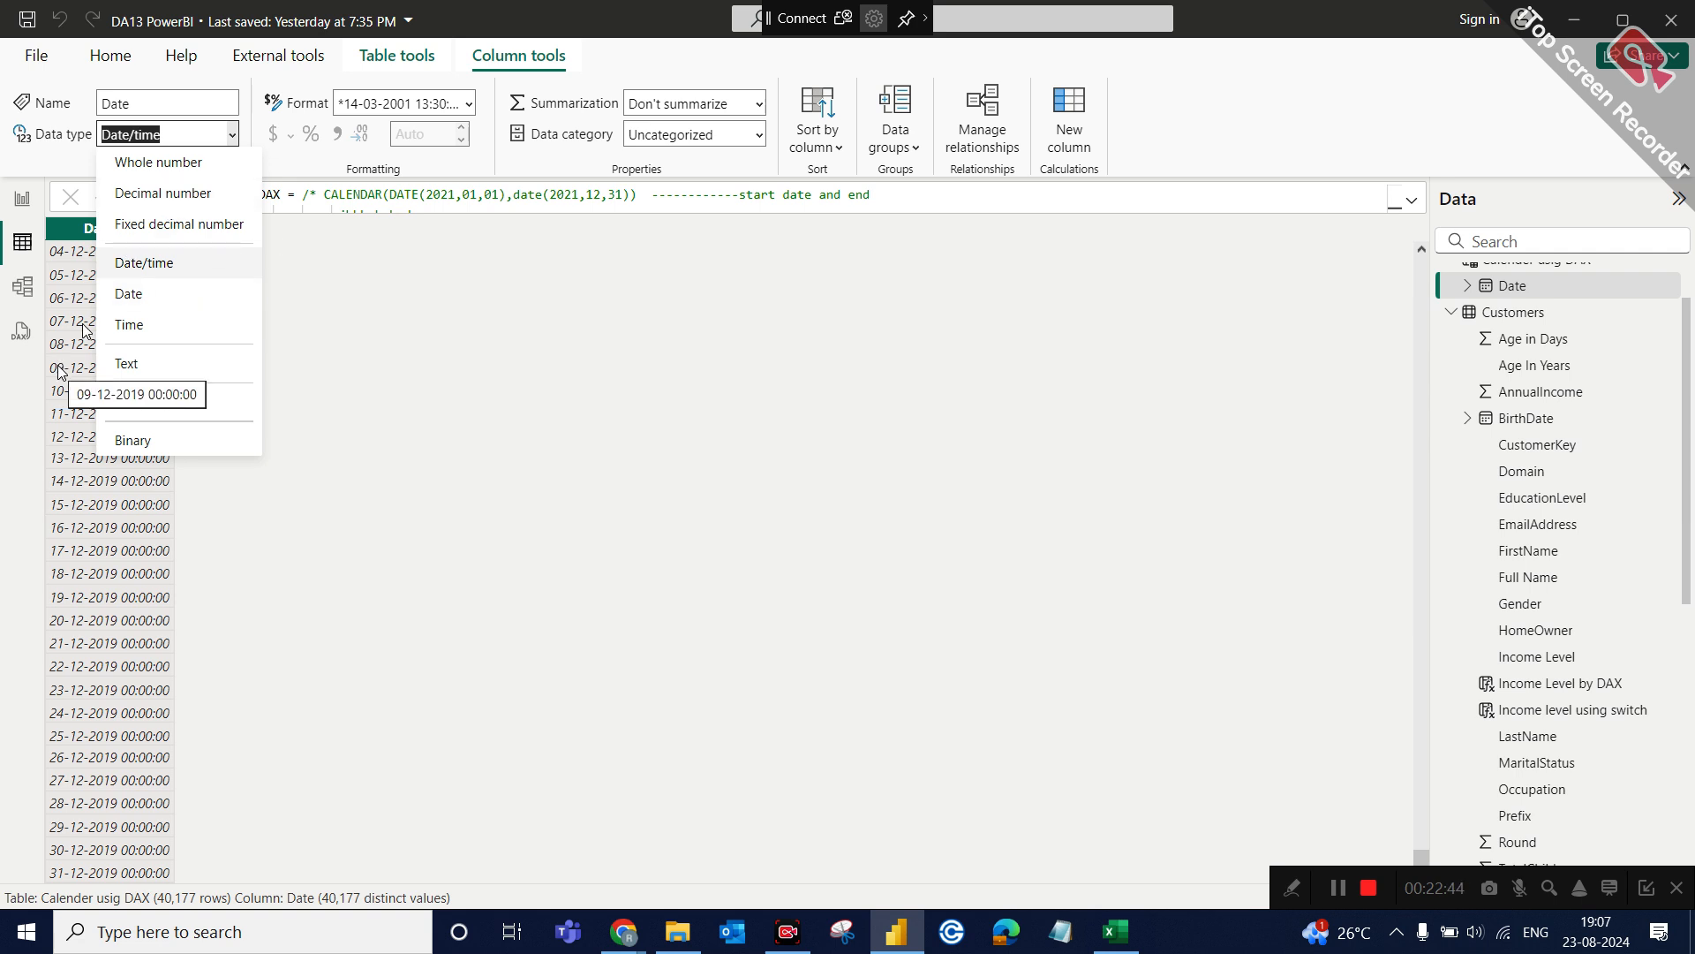
left_click(263, 274)
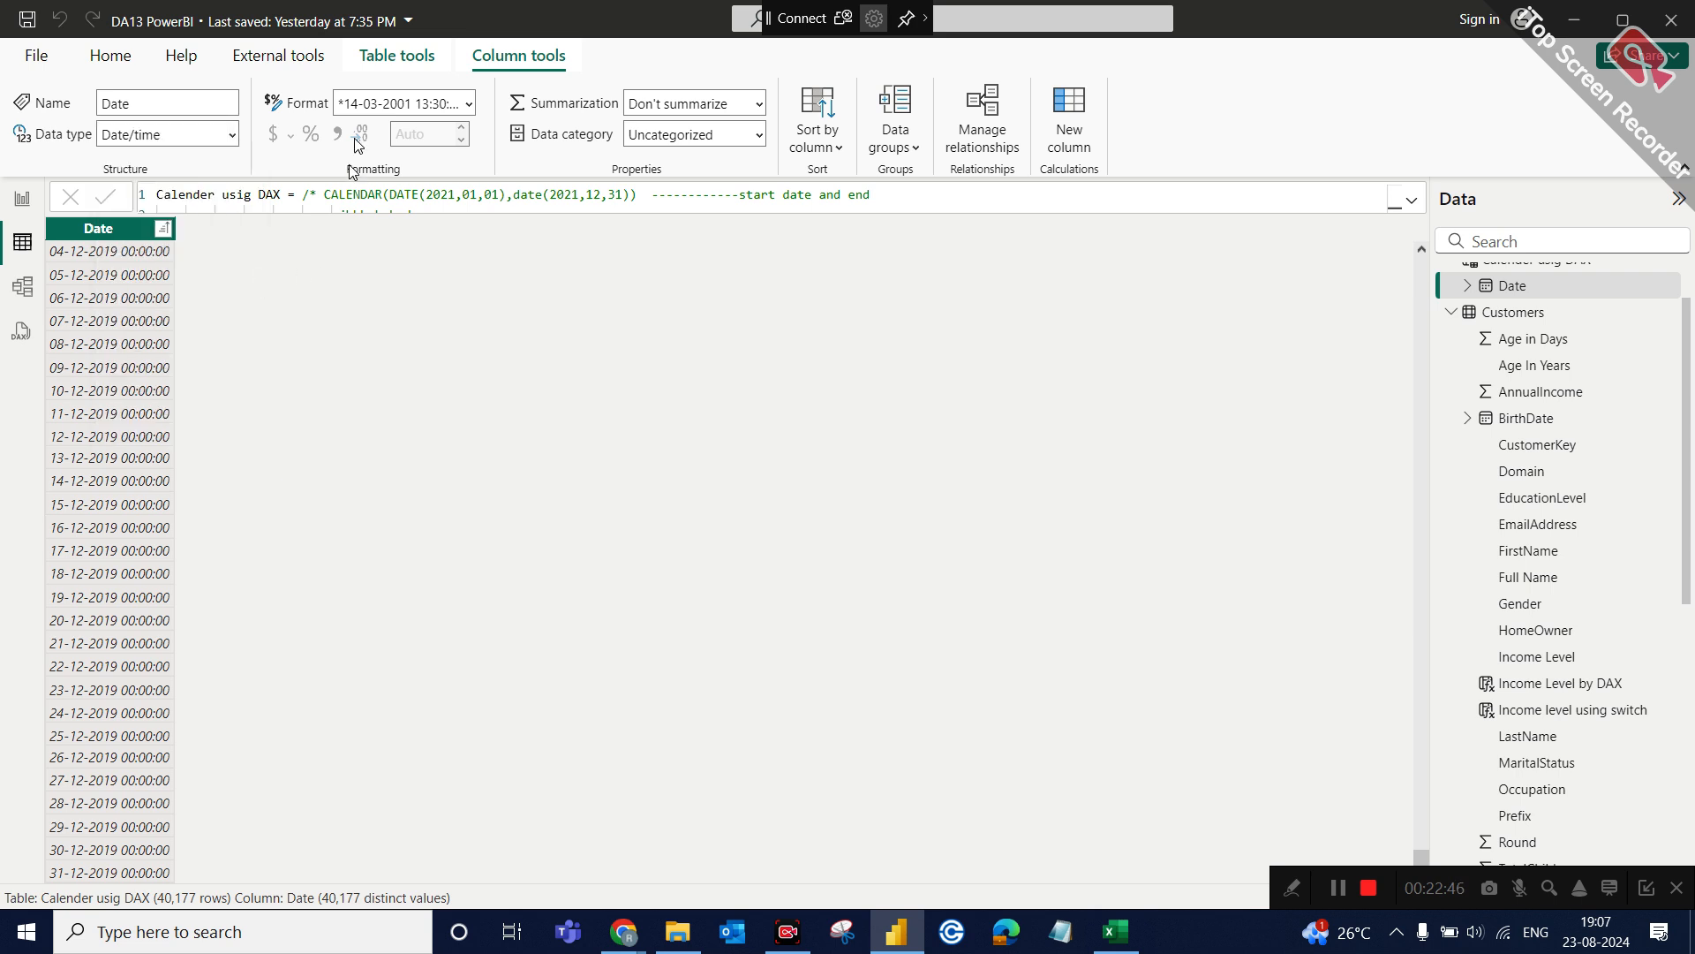
left_click(469, 103)
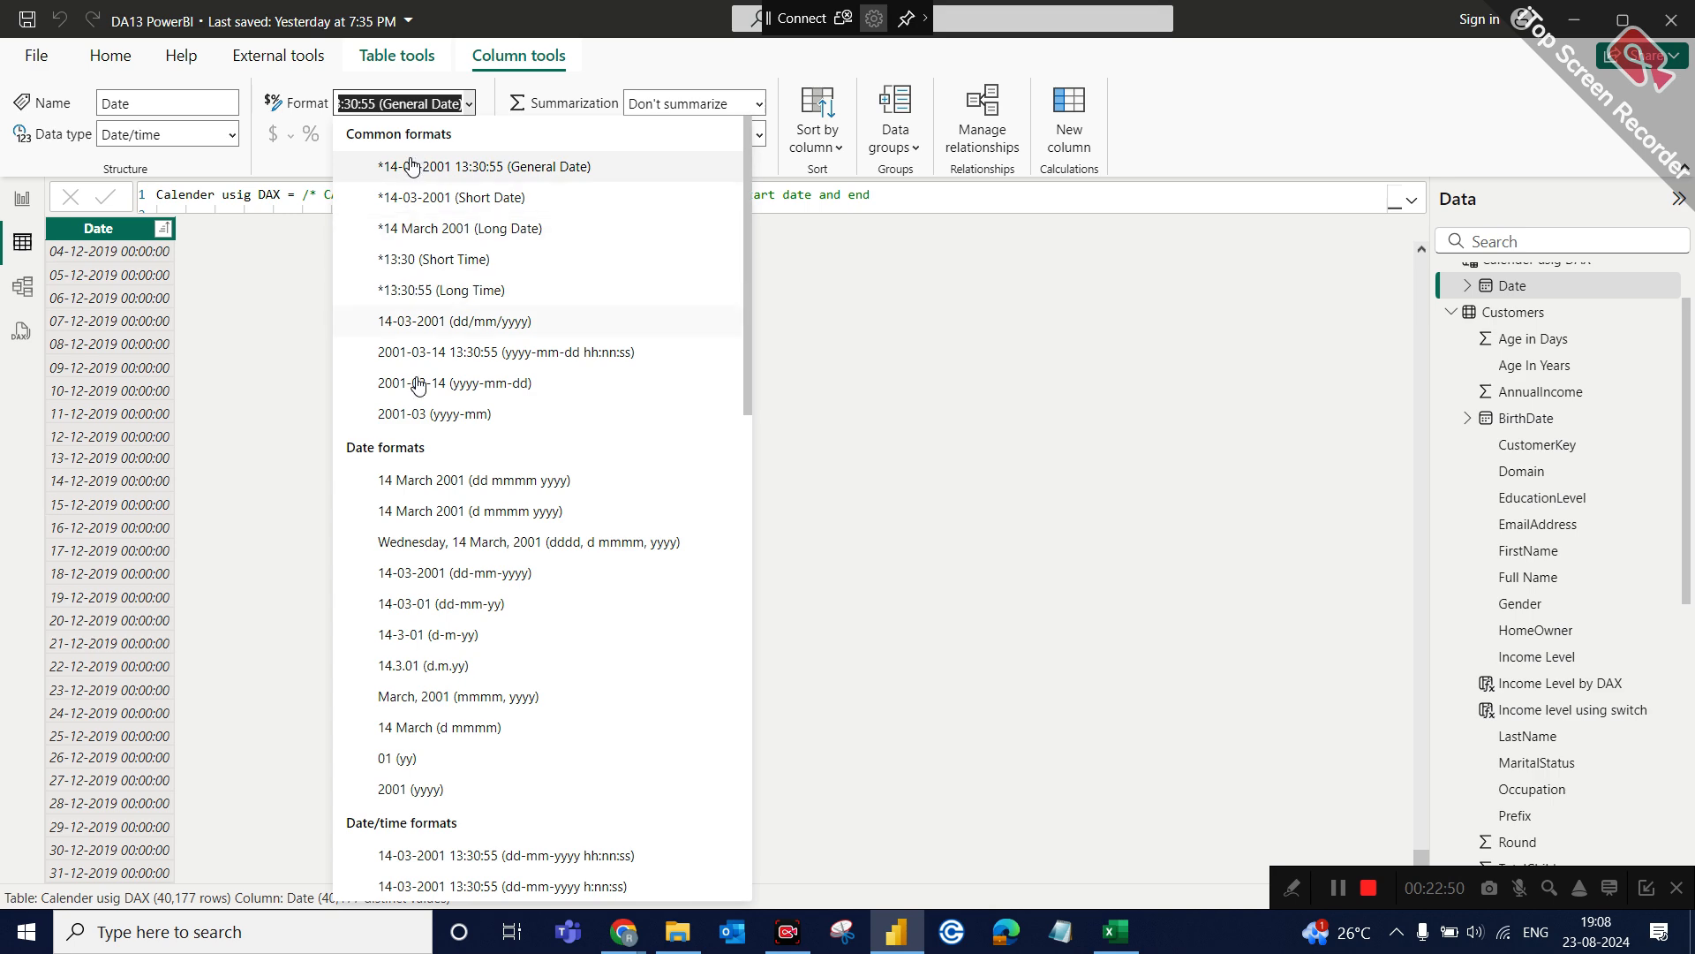
scroll(465, 572, "down", 3)
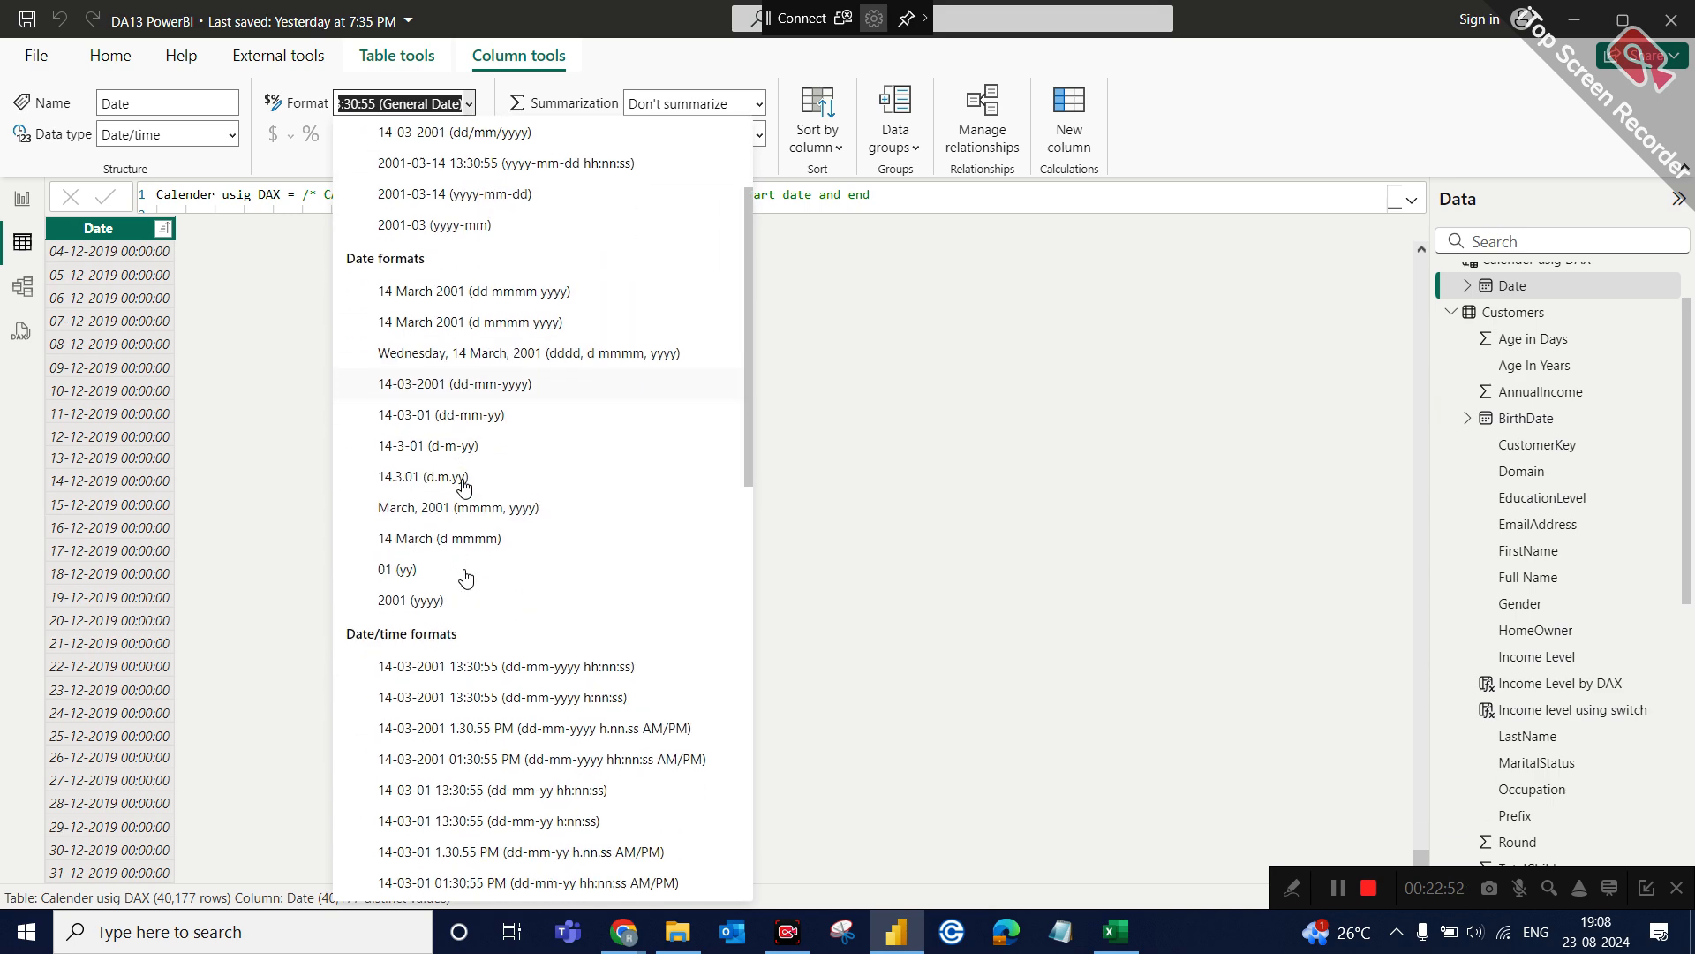
scroll(465, 577, "up", 3)
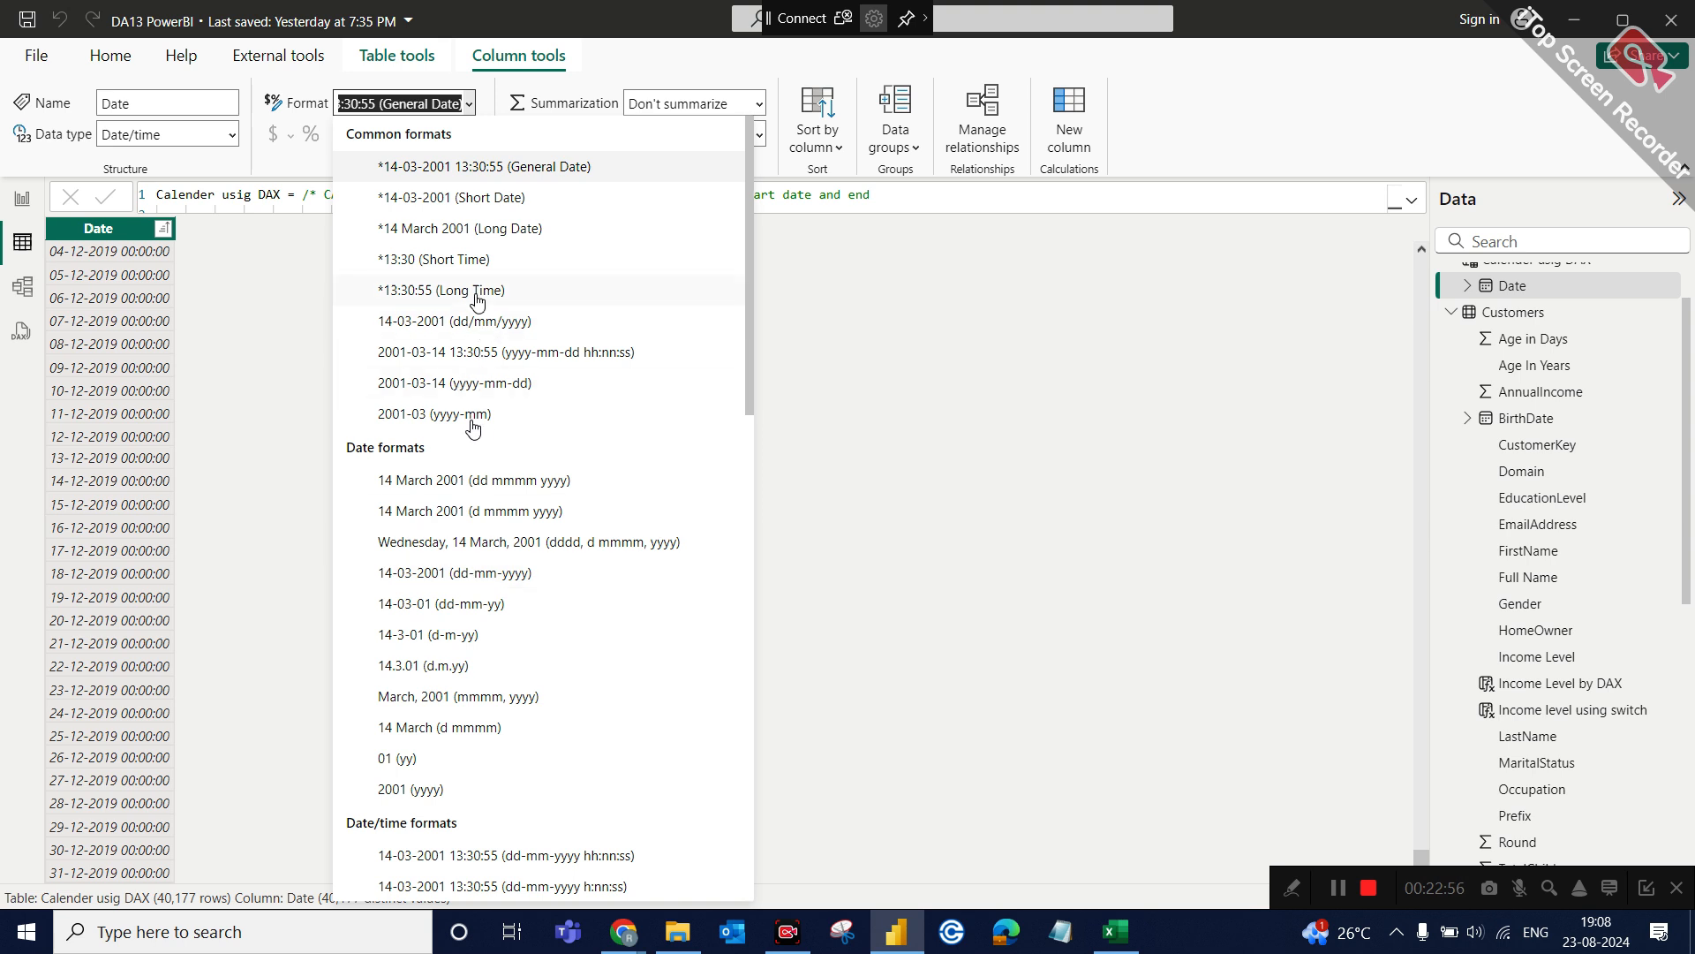
left_click(459, 199)
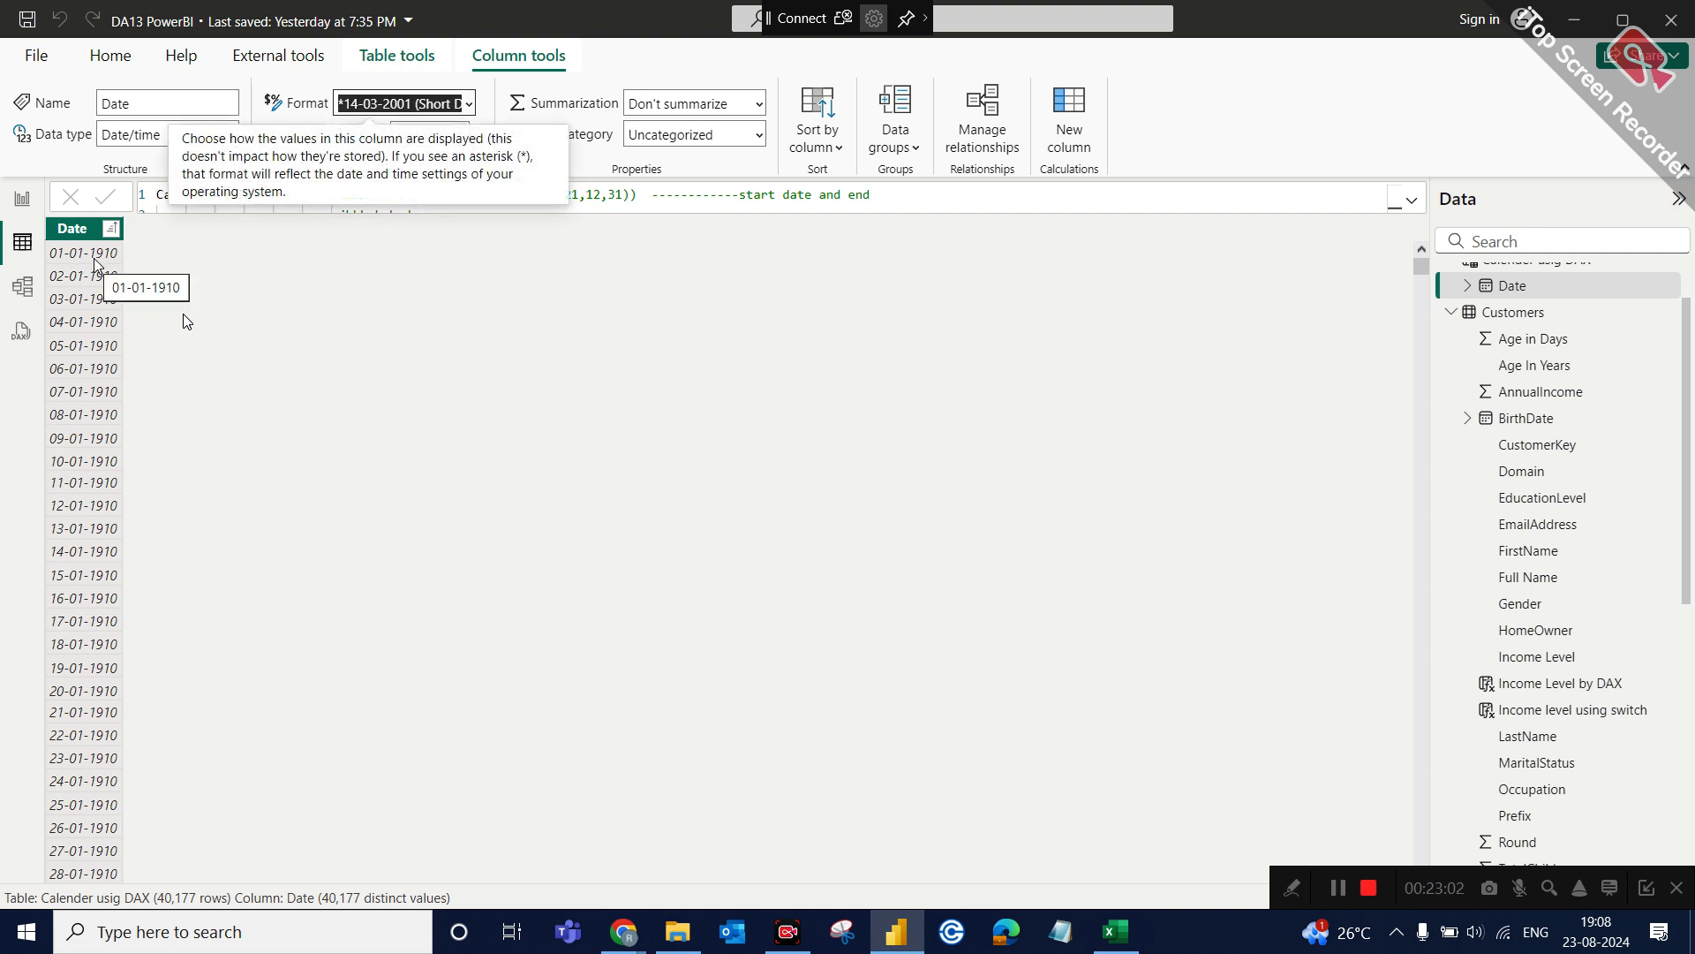
Change the Date column's data type to Date in the Calender usig DAX table.
left_click(255, 229)
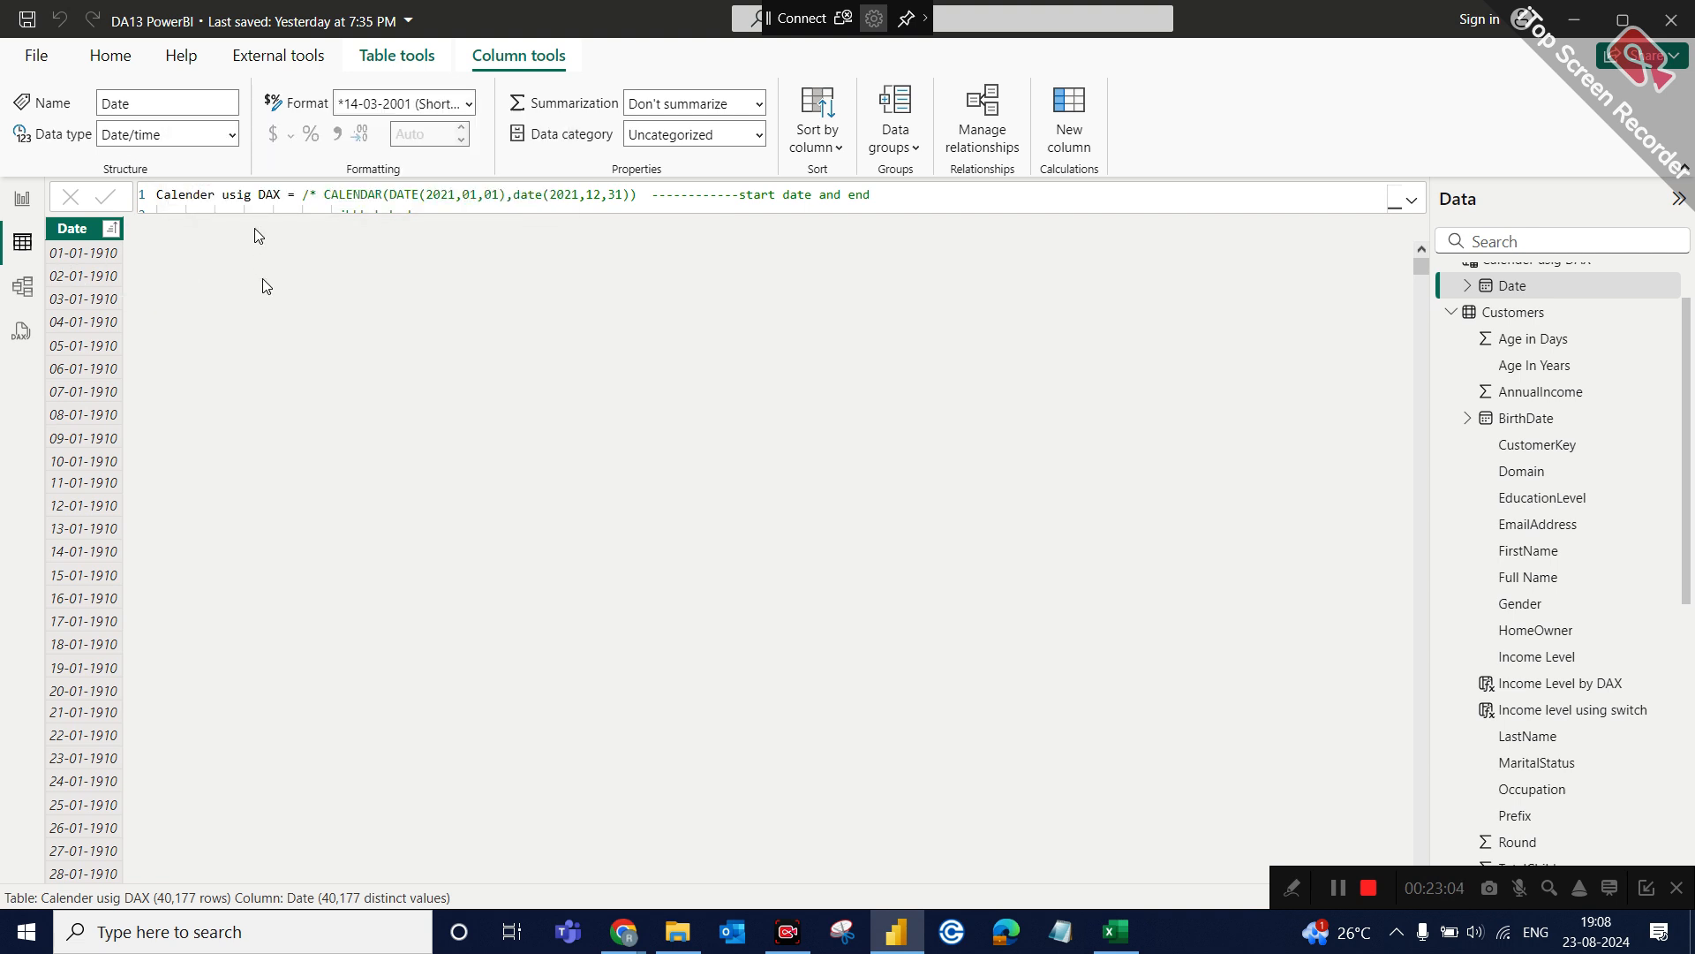
left_click(231, 137)
left_click(145, 301)
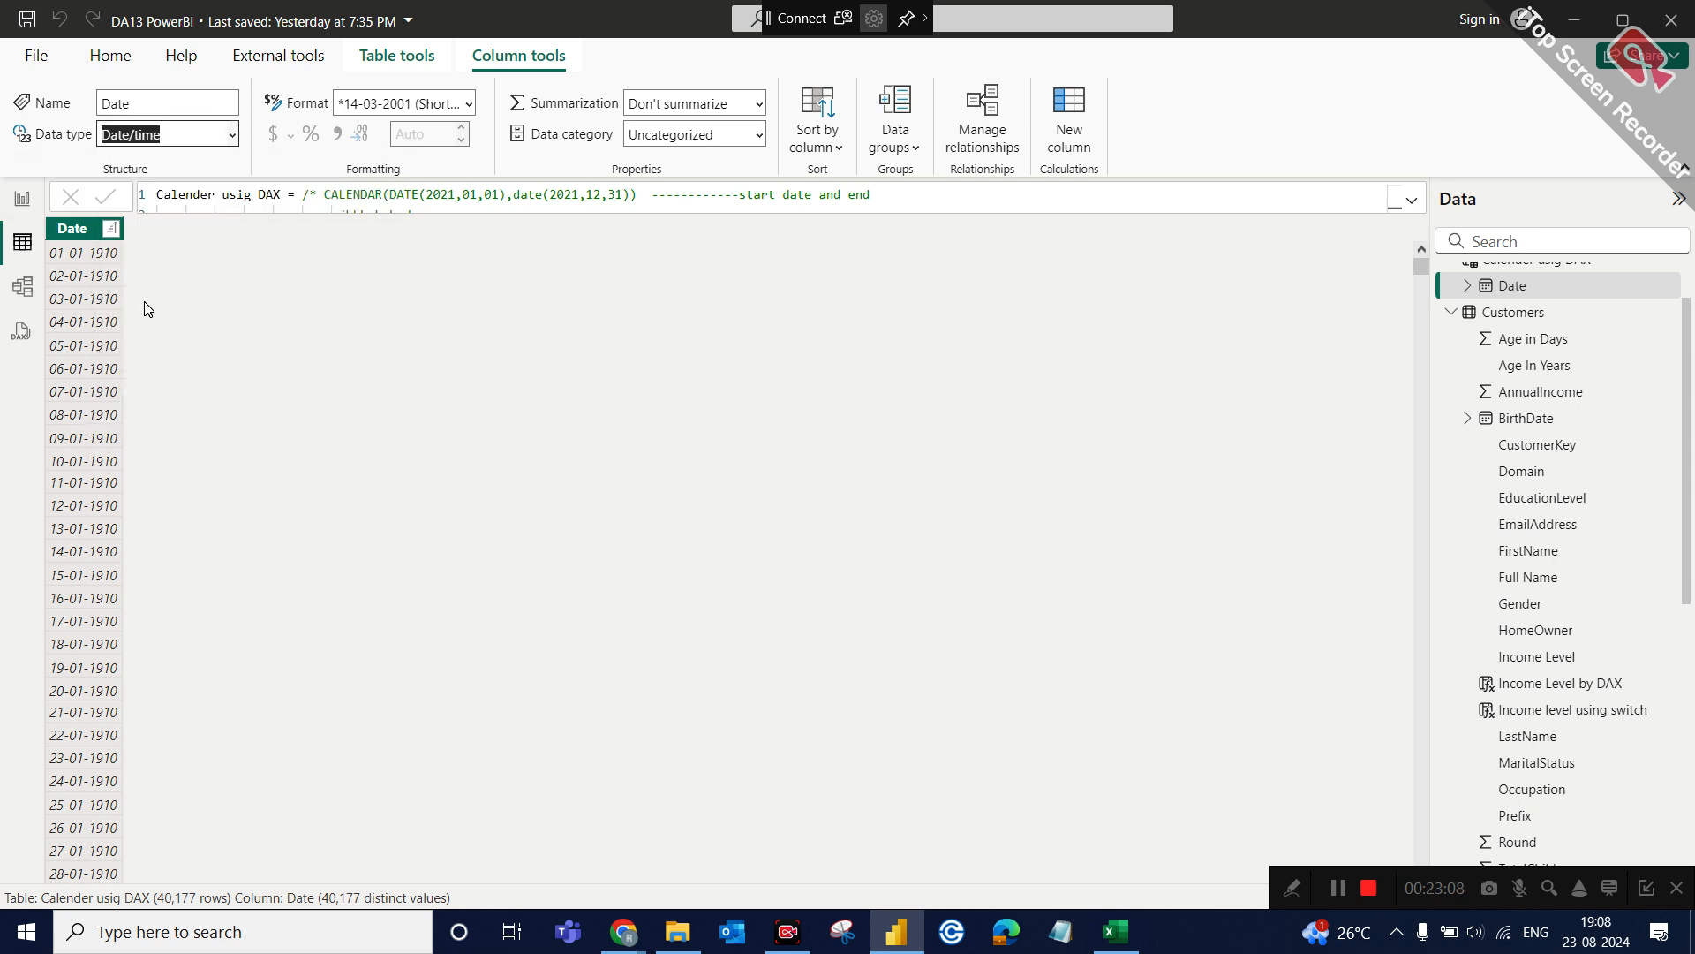
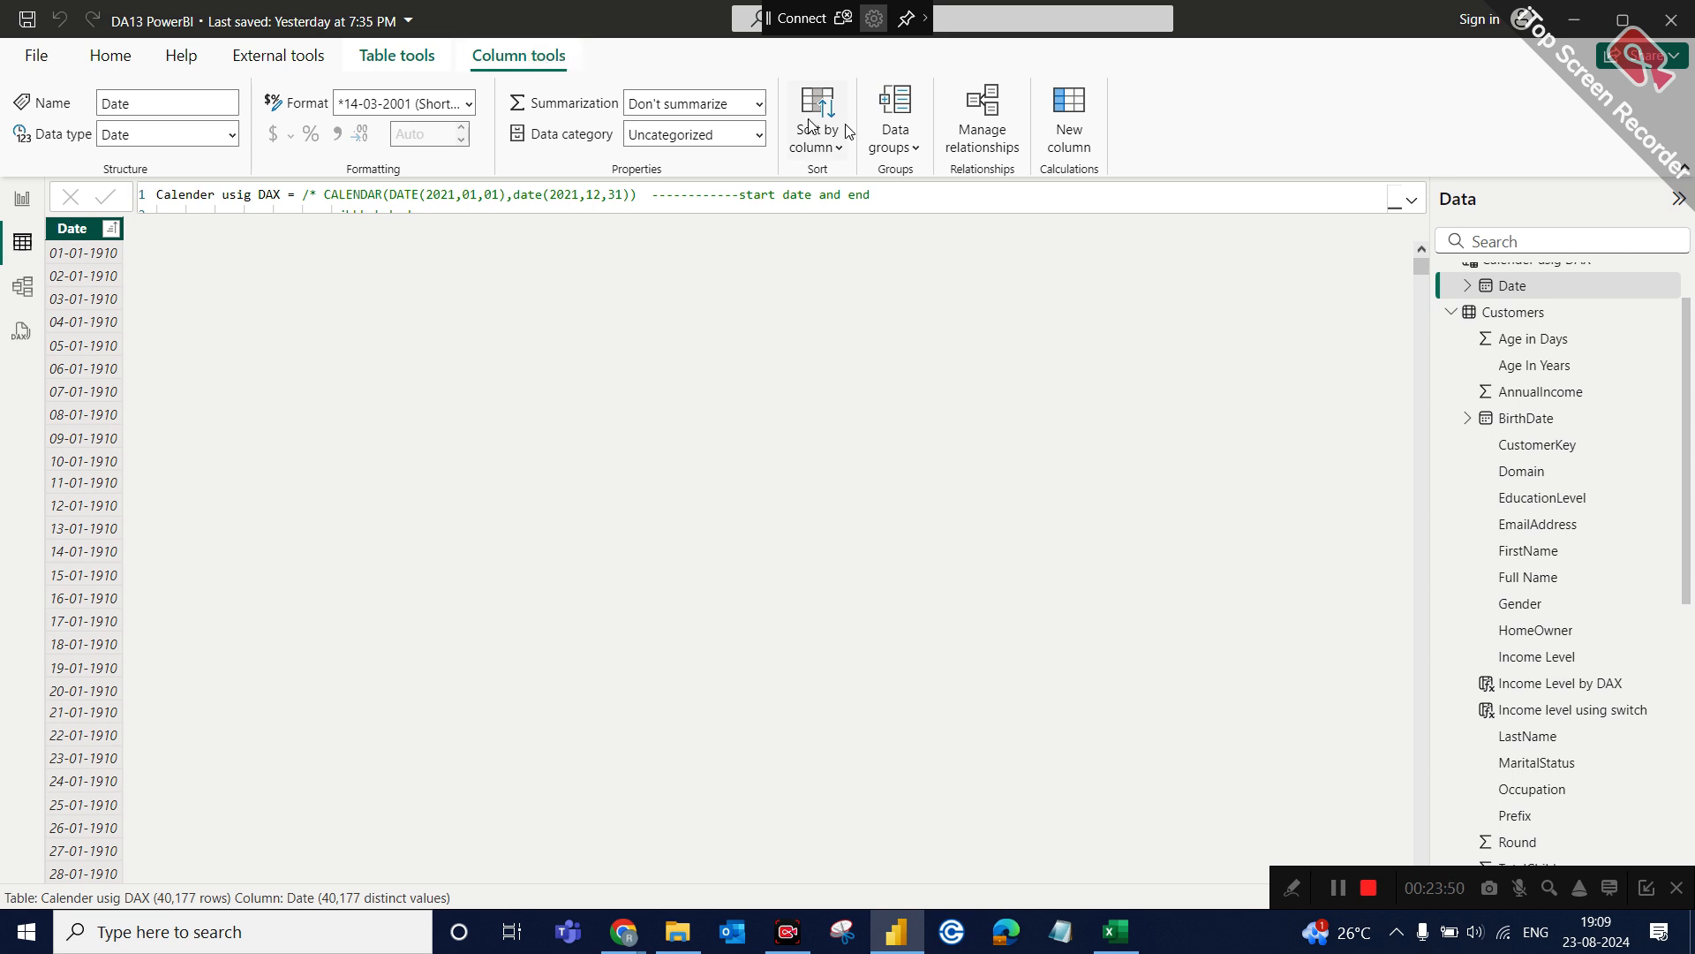
Add a calculated column named year to the Calender usig DAX table with the formula YEAR('Calender usig DAX'[Date]).
left_click(1064, 137)
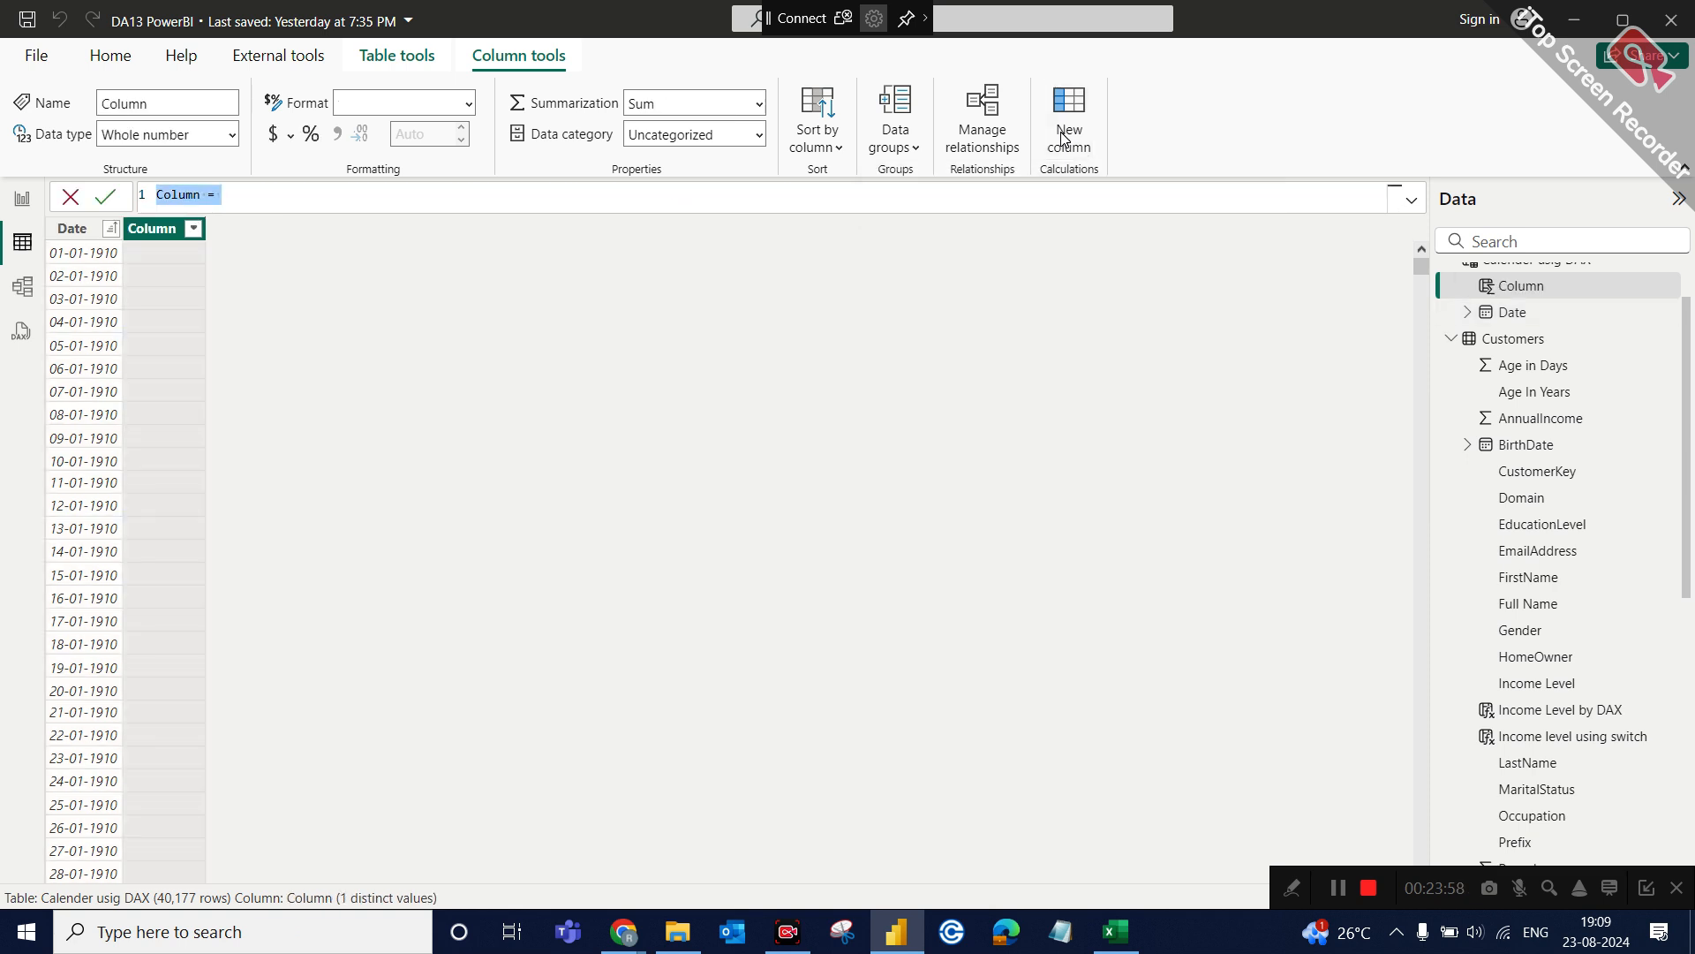
type("year = ")
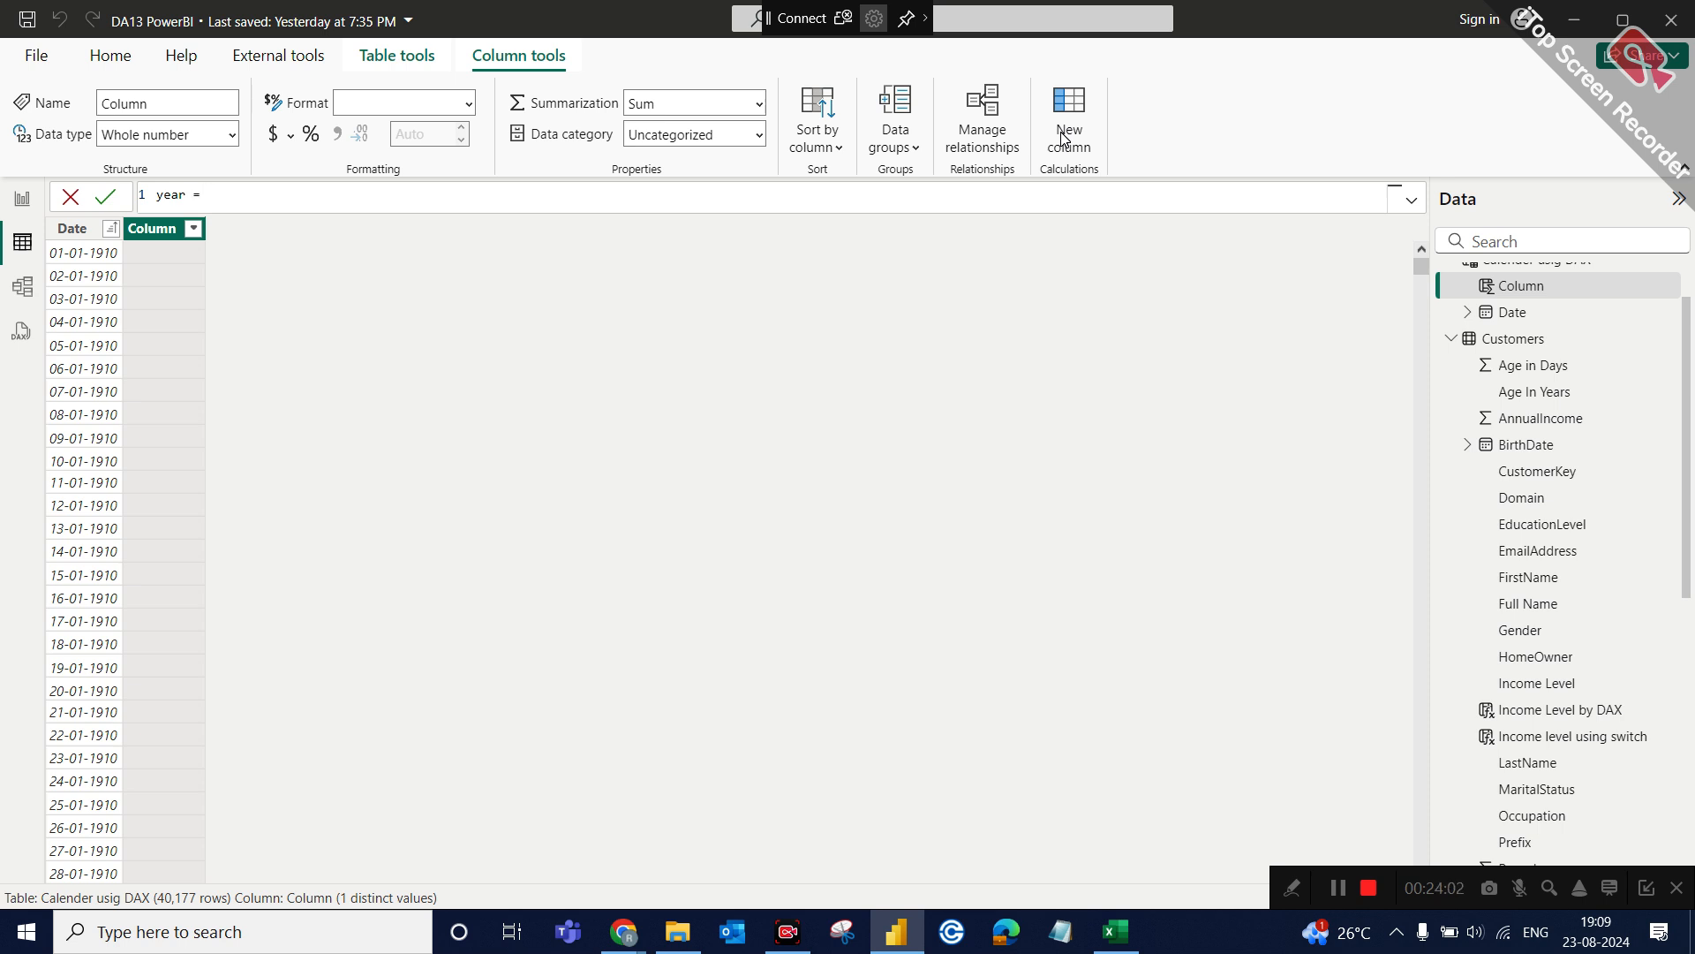
type("year")
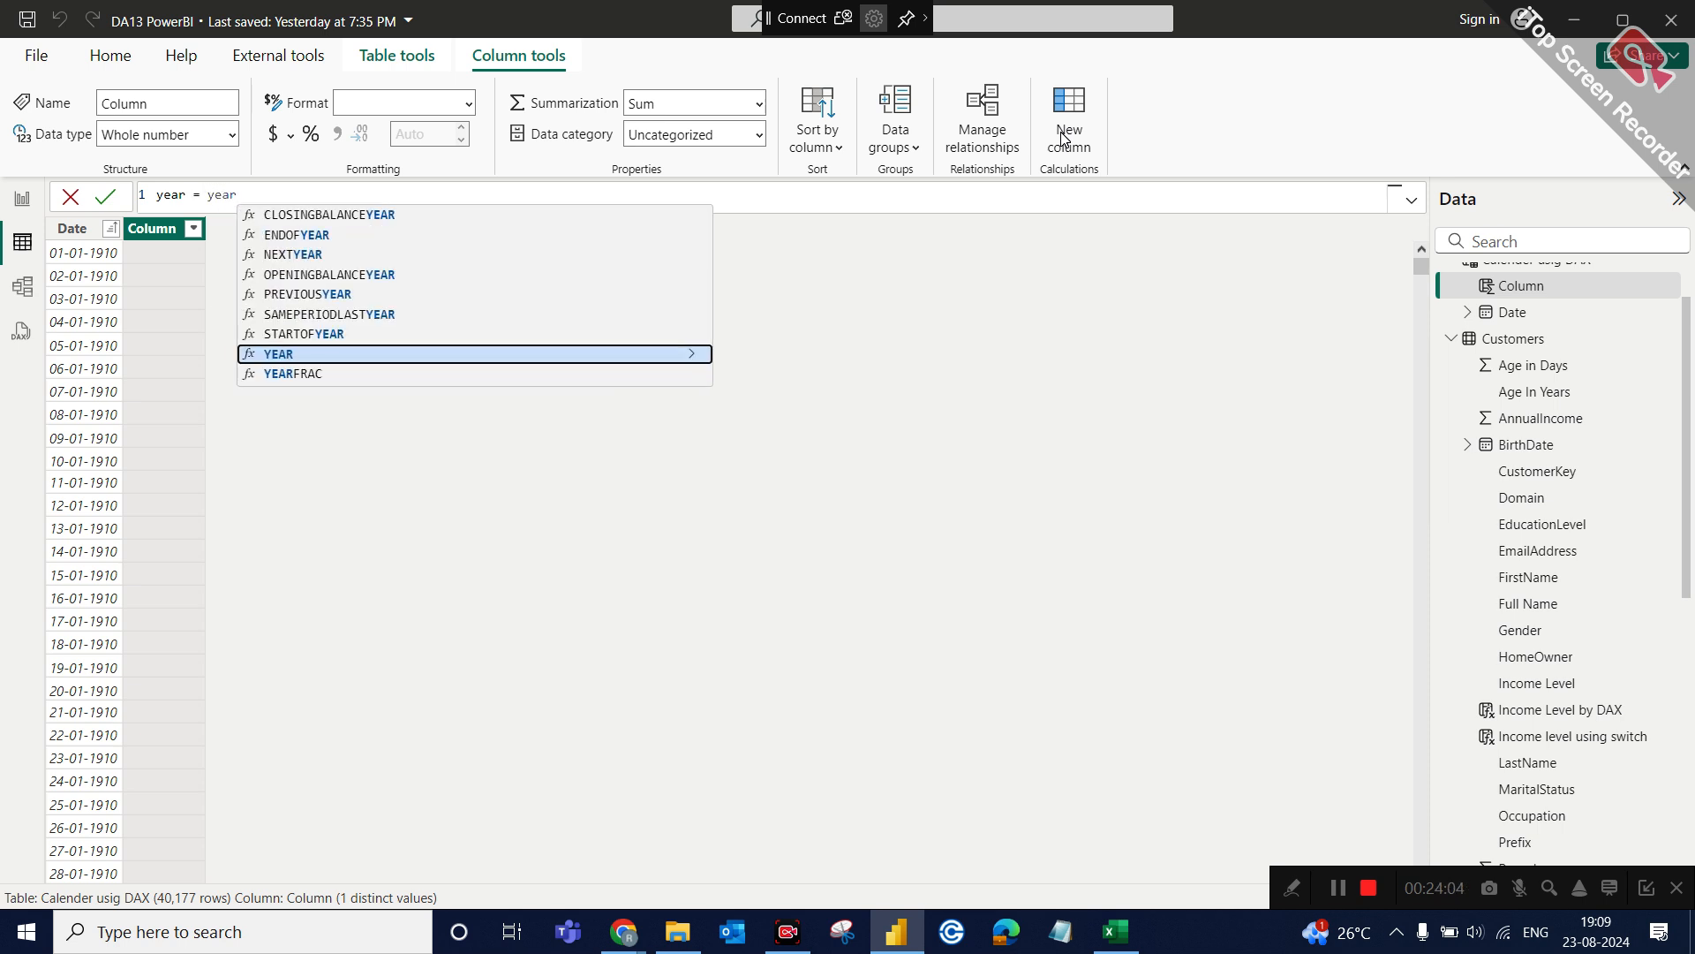
key("Tab")
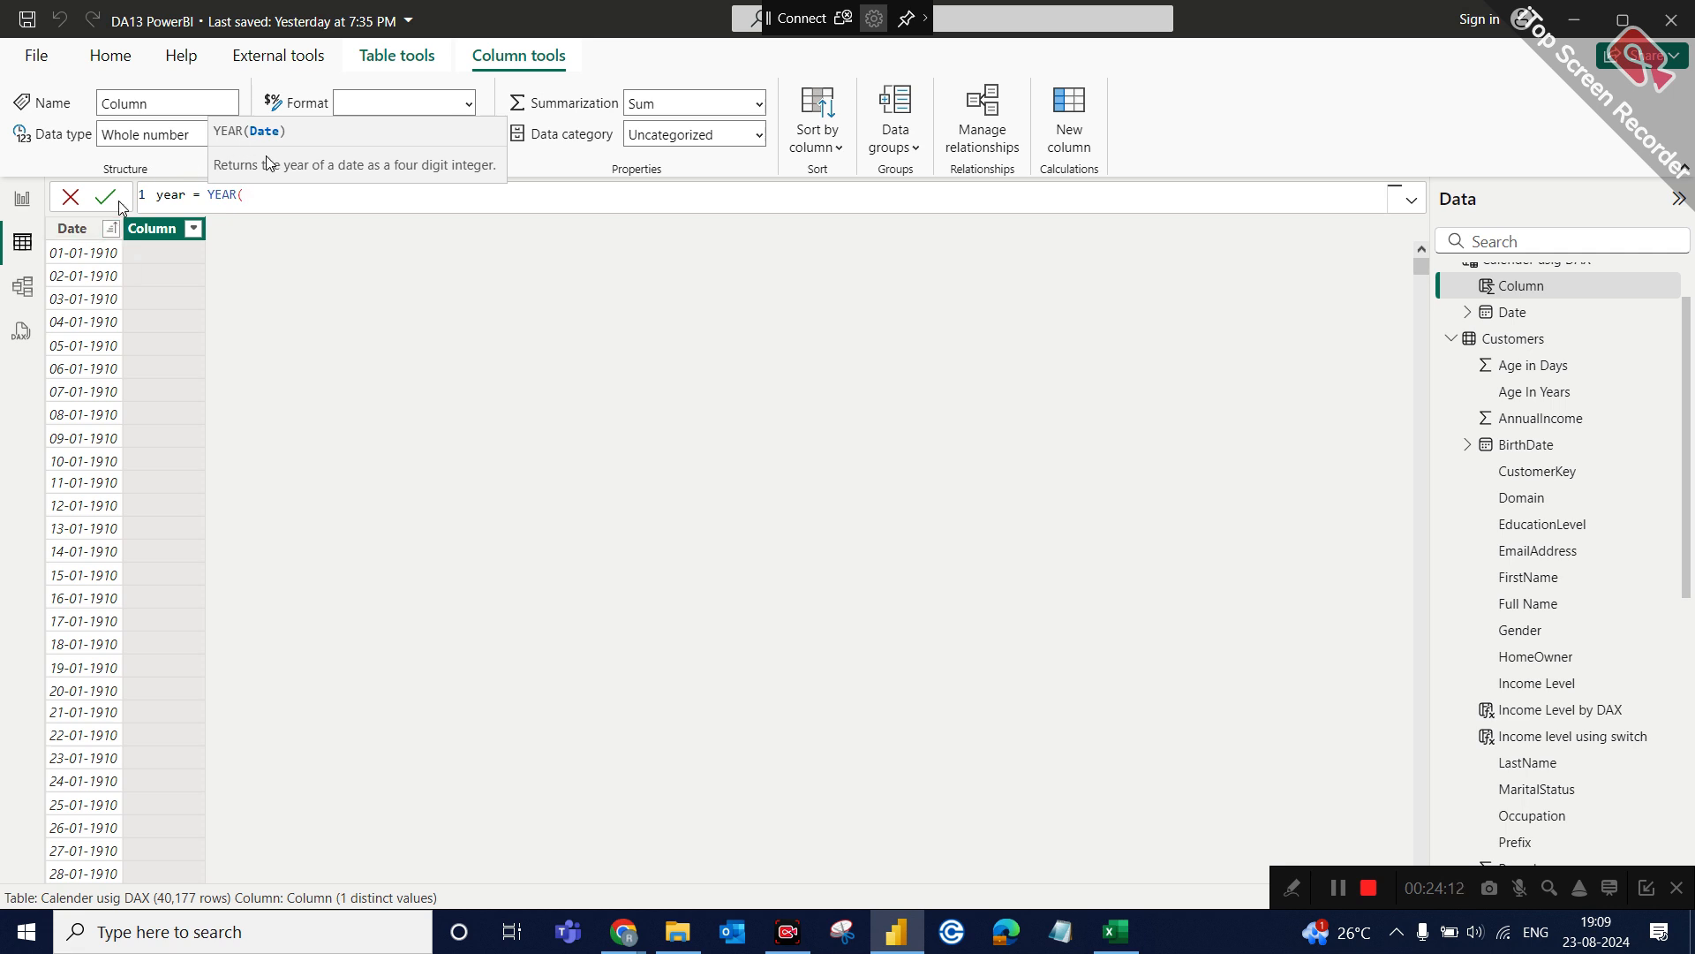
type("cale")
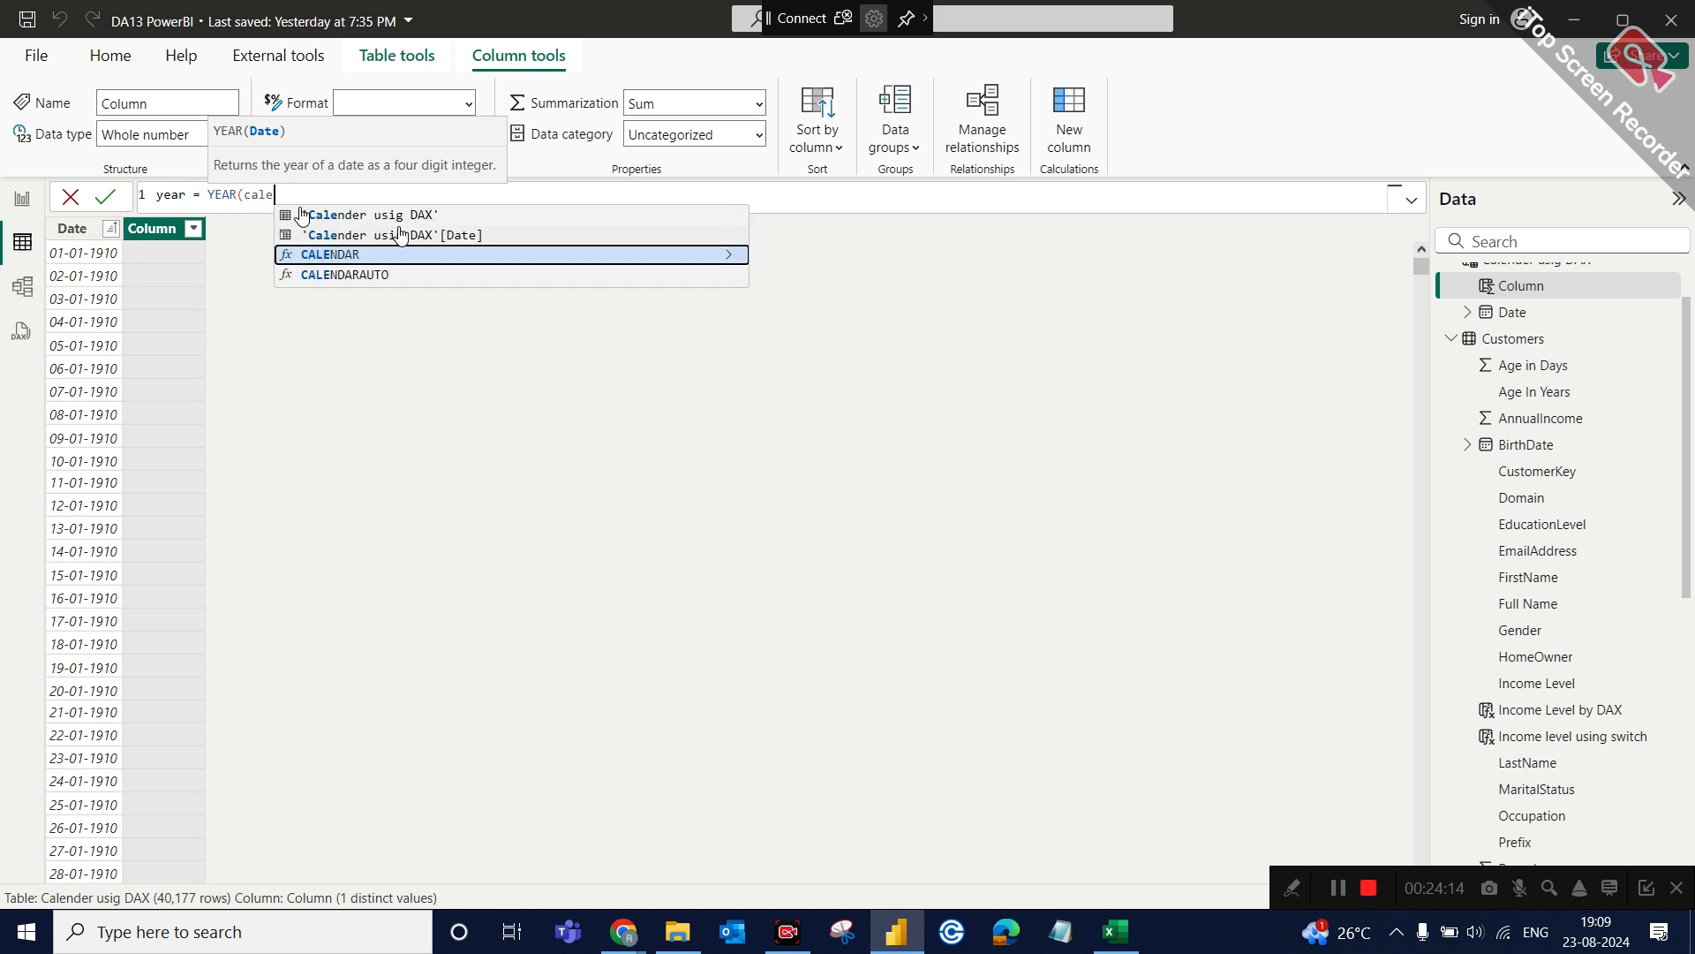
left_click(433, 235)
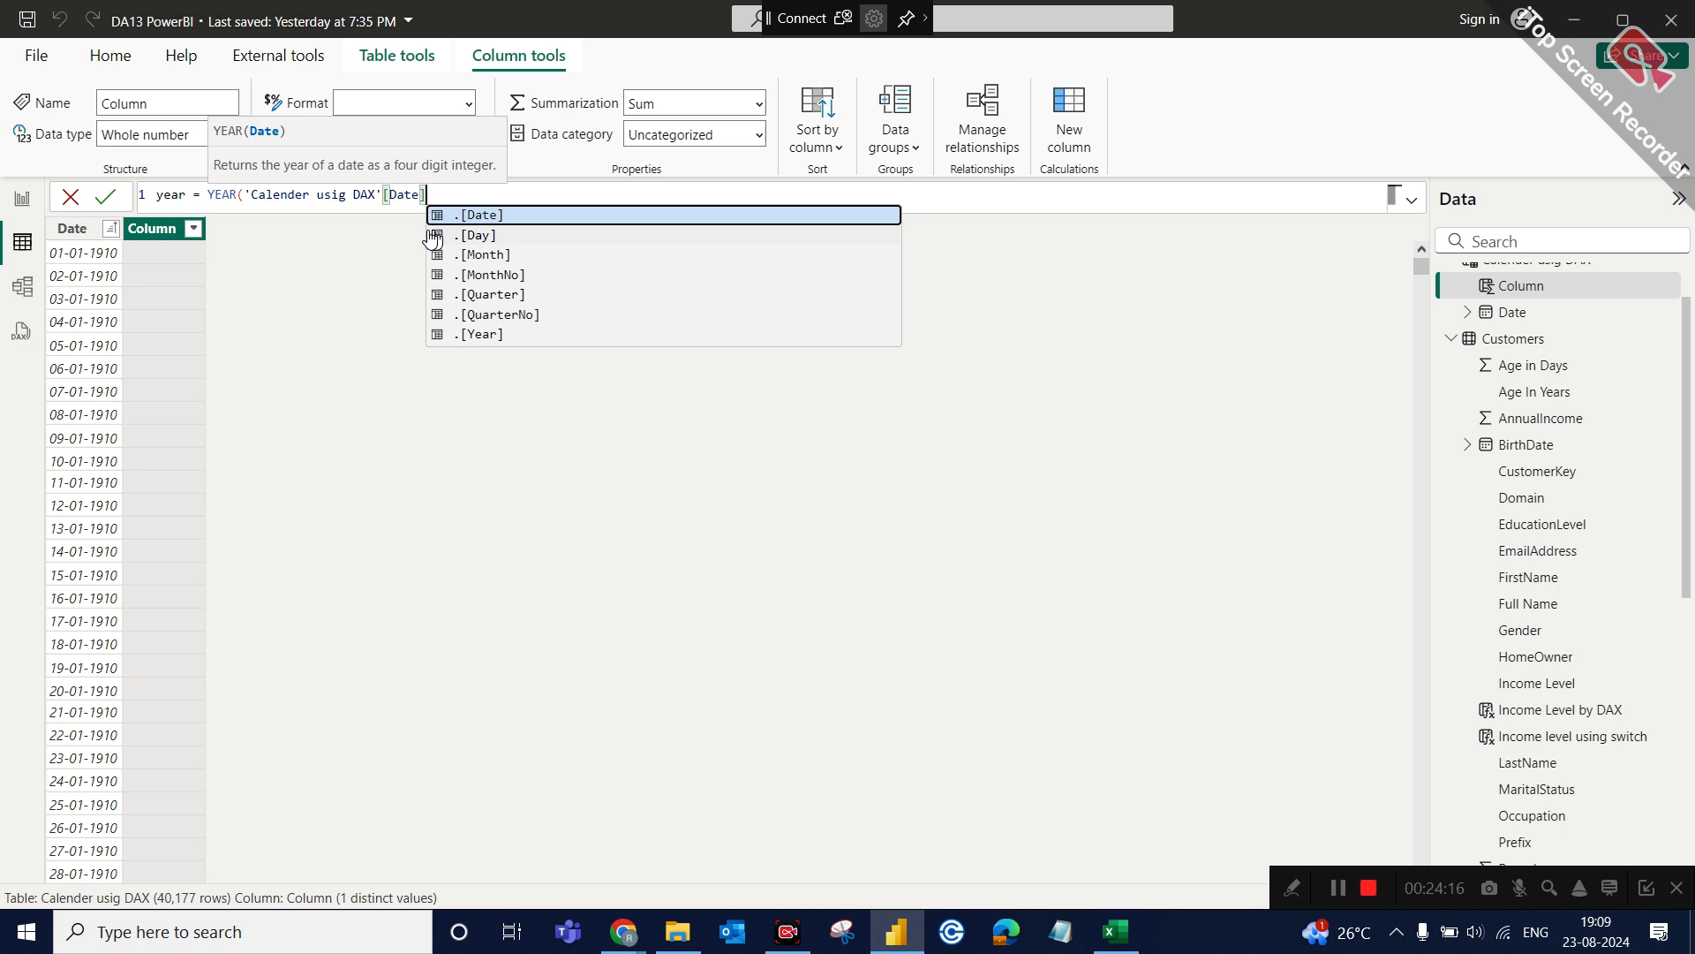
type(")")
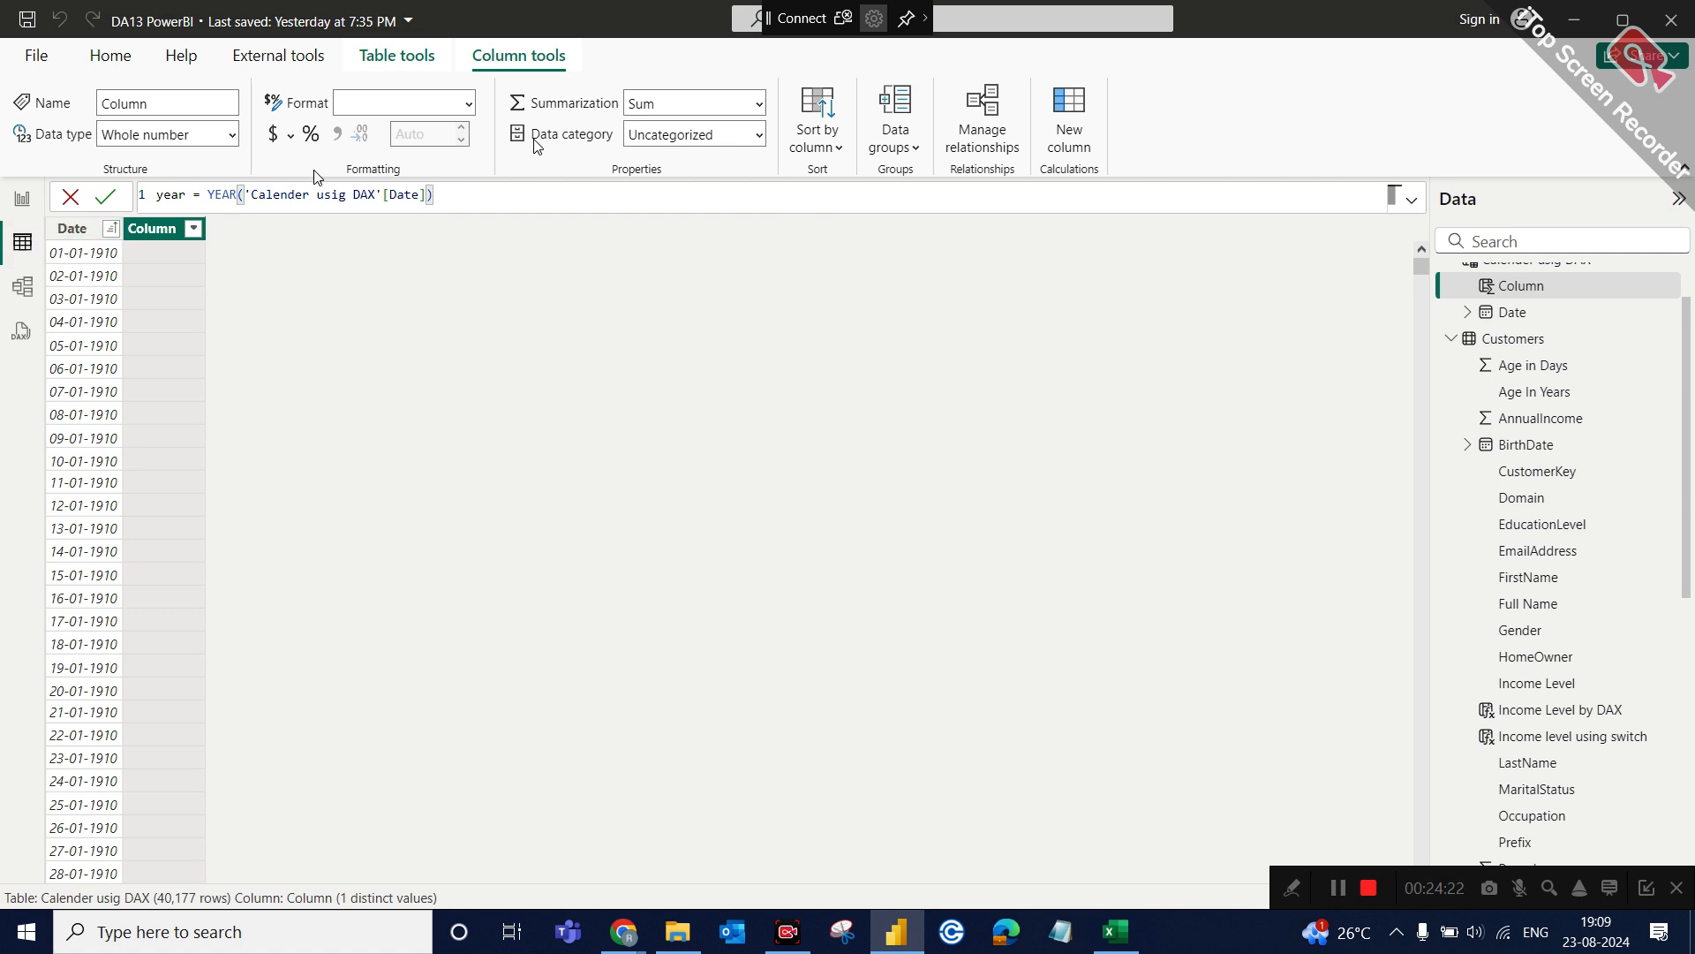
key("Return")
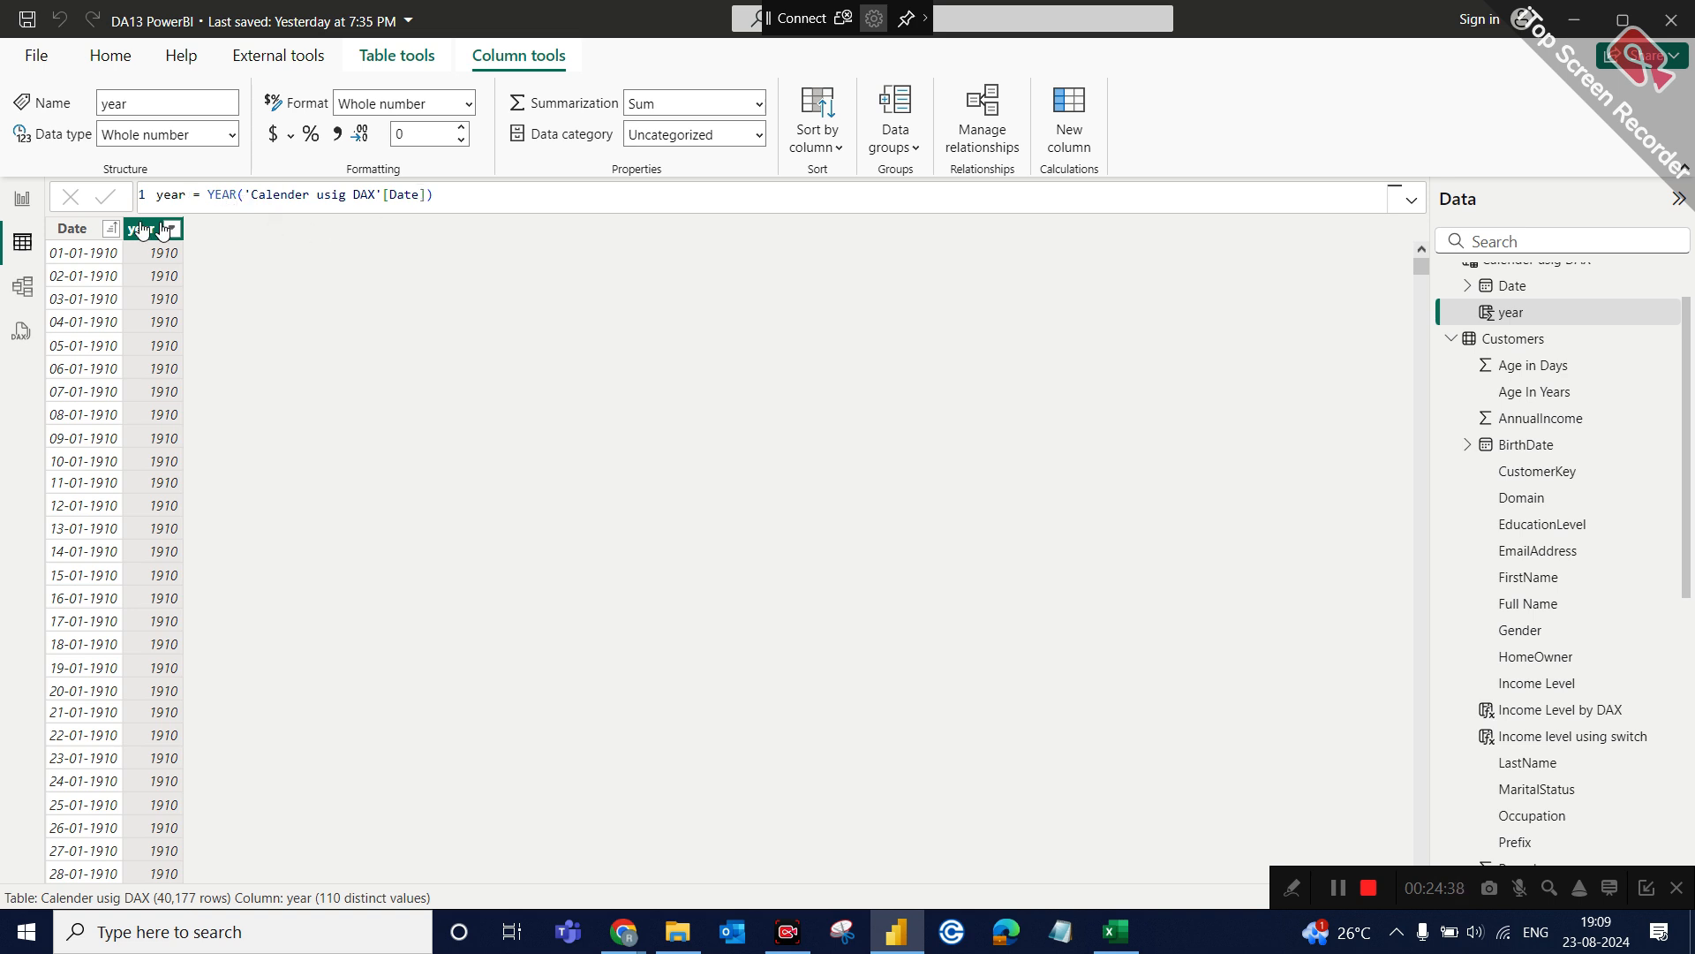
Comment out the YEAR expression in the year column's formula with -- and start a new line below it.
left_click(452, 199)
key("shift+Return")
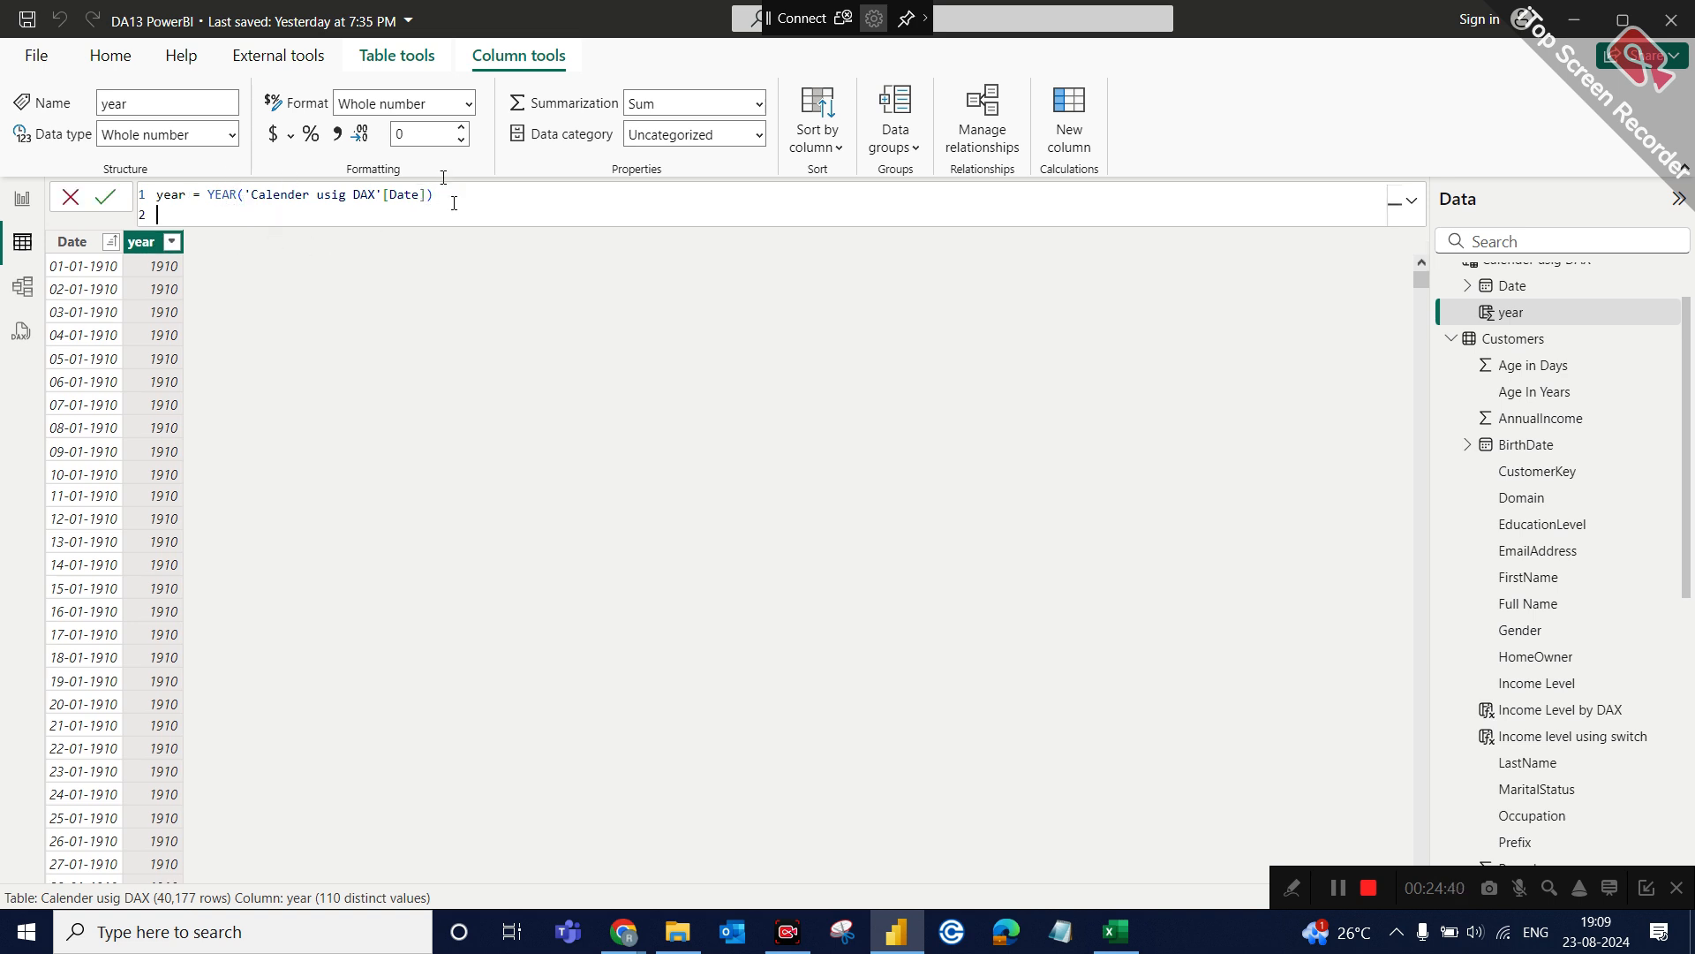
key("Tab")
left_click(212, 194)
type("--")
left_click(456, 192)
key("shift+Return")
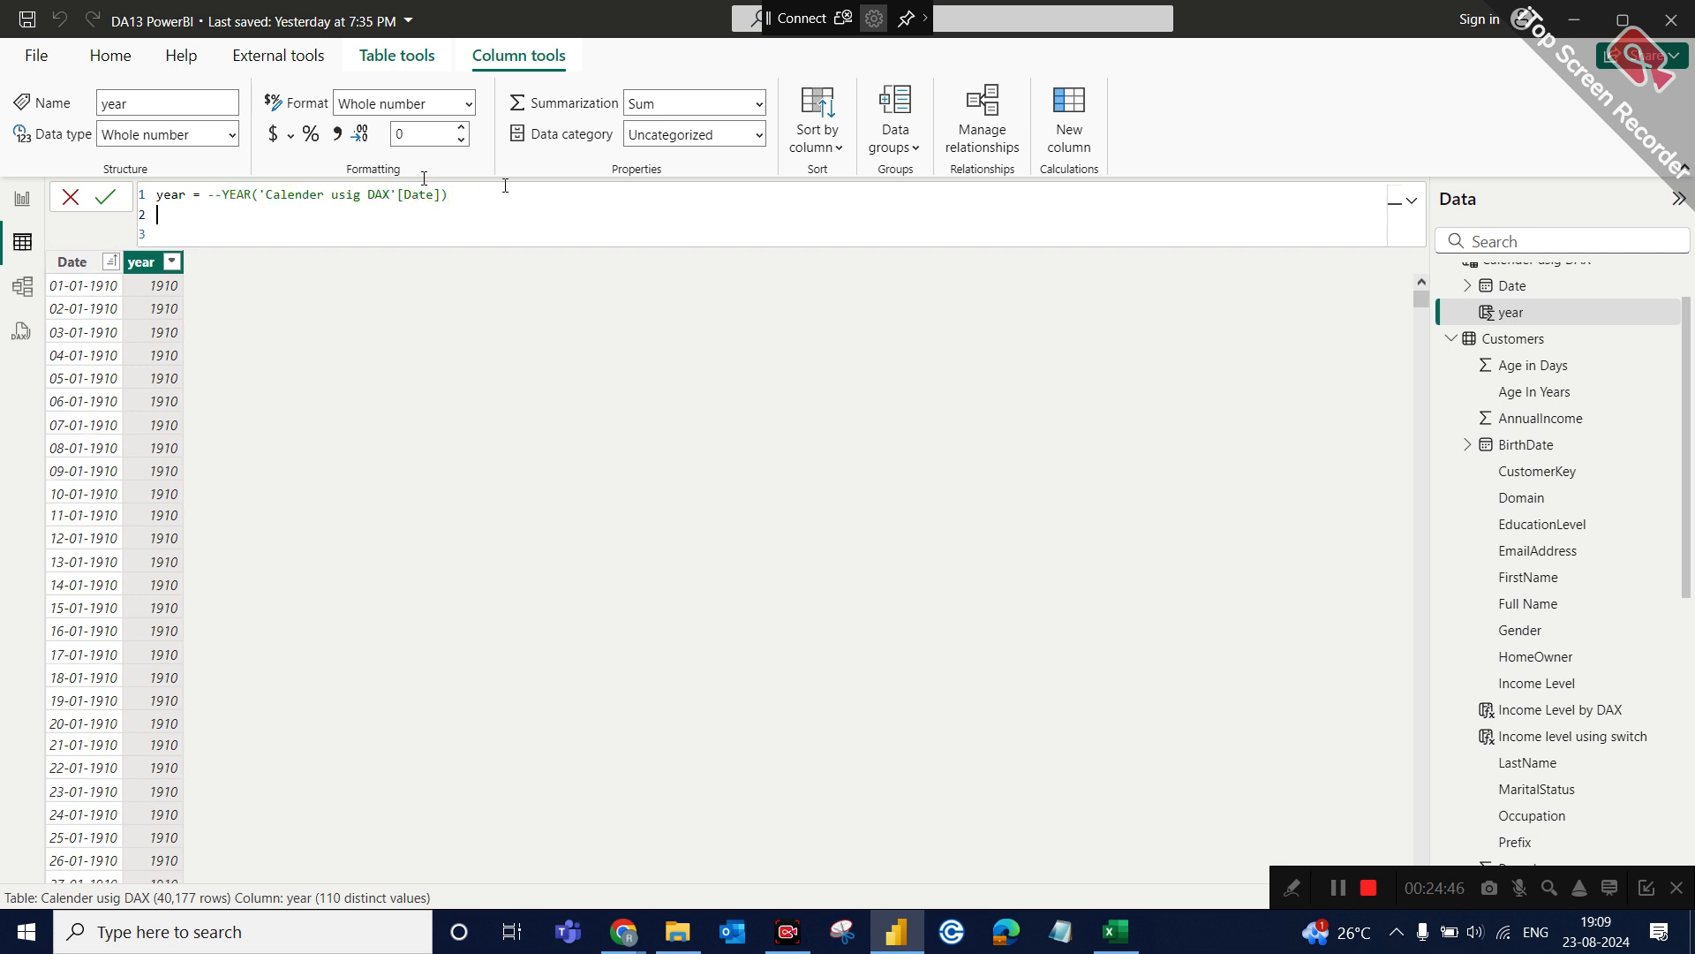
Define the year column on the new line as FORMAT('Calender usig DAX'[Date],"YYYY") and commit the formula.
type("formar")
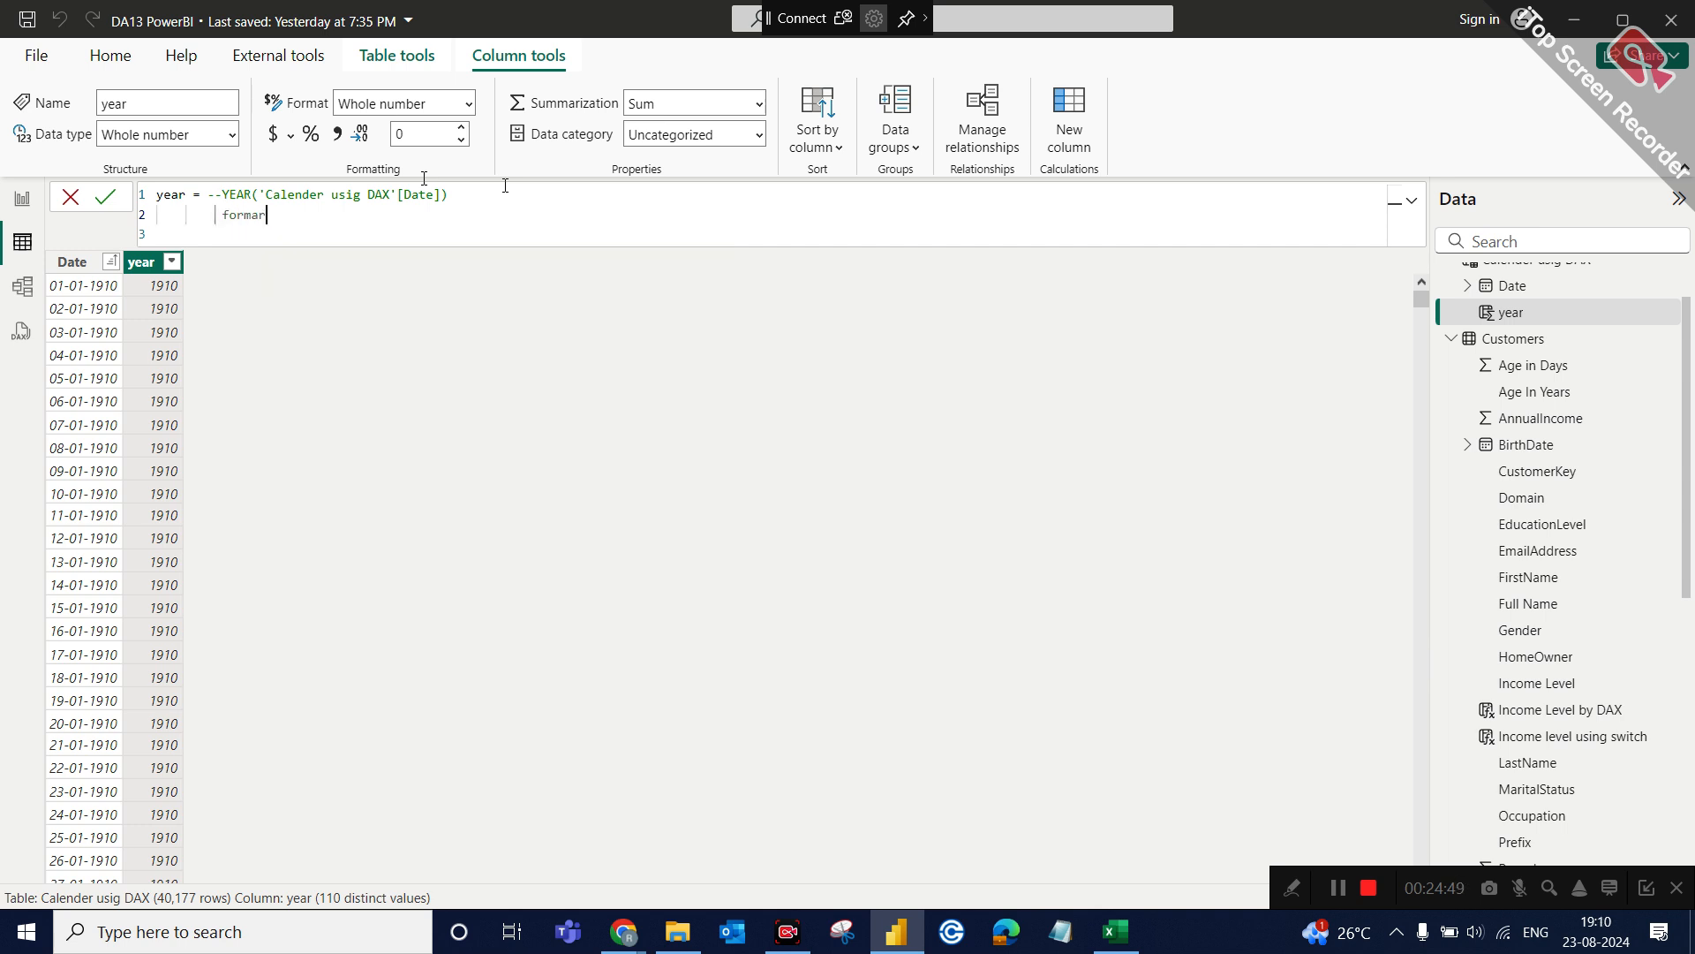
key("BackSpace")
type("t")
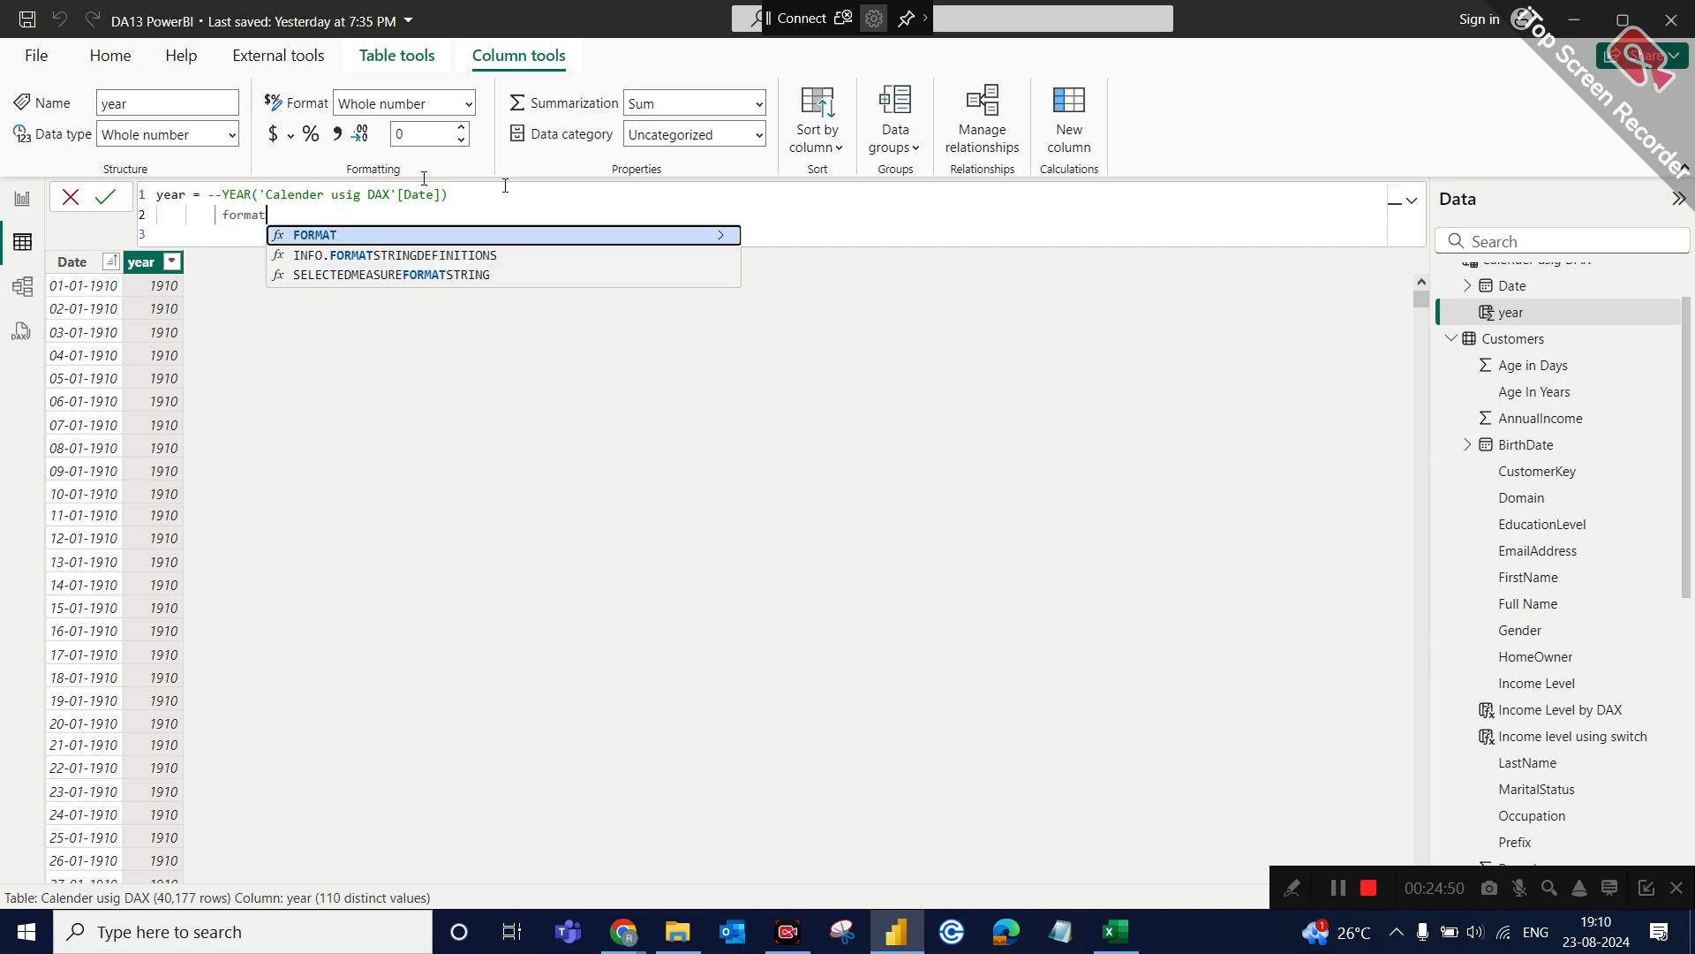
key("Tab")
type("cale")
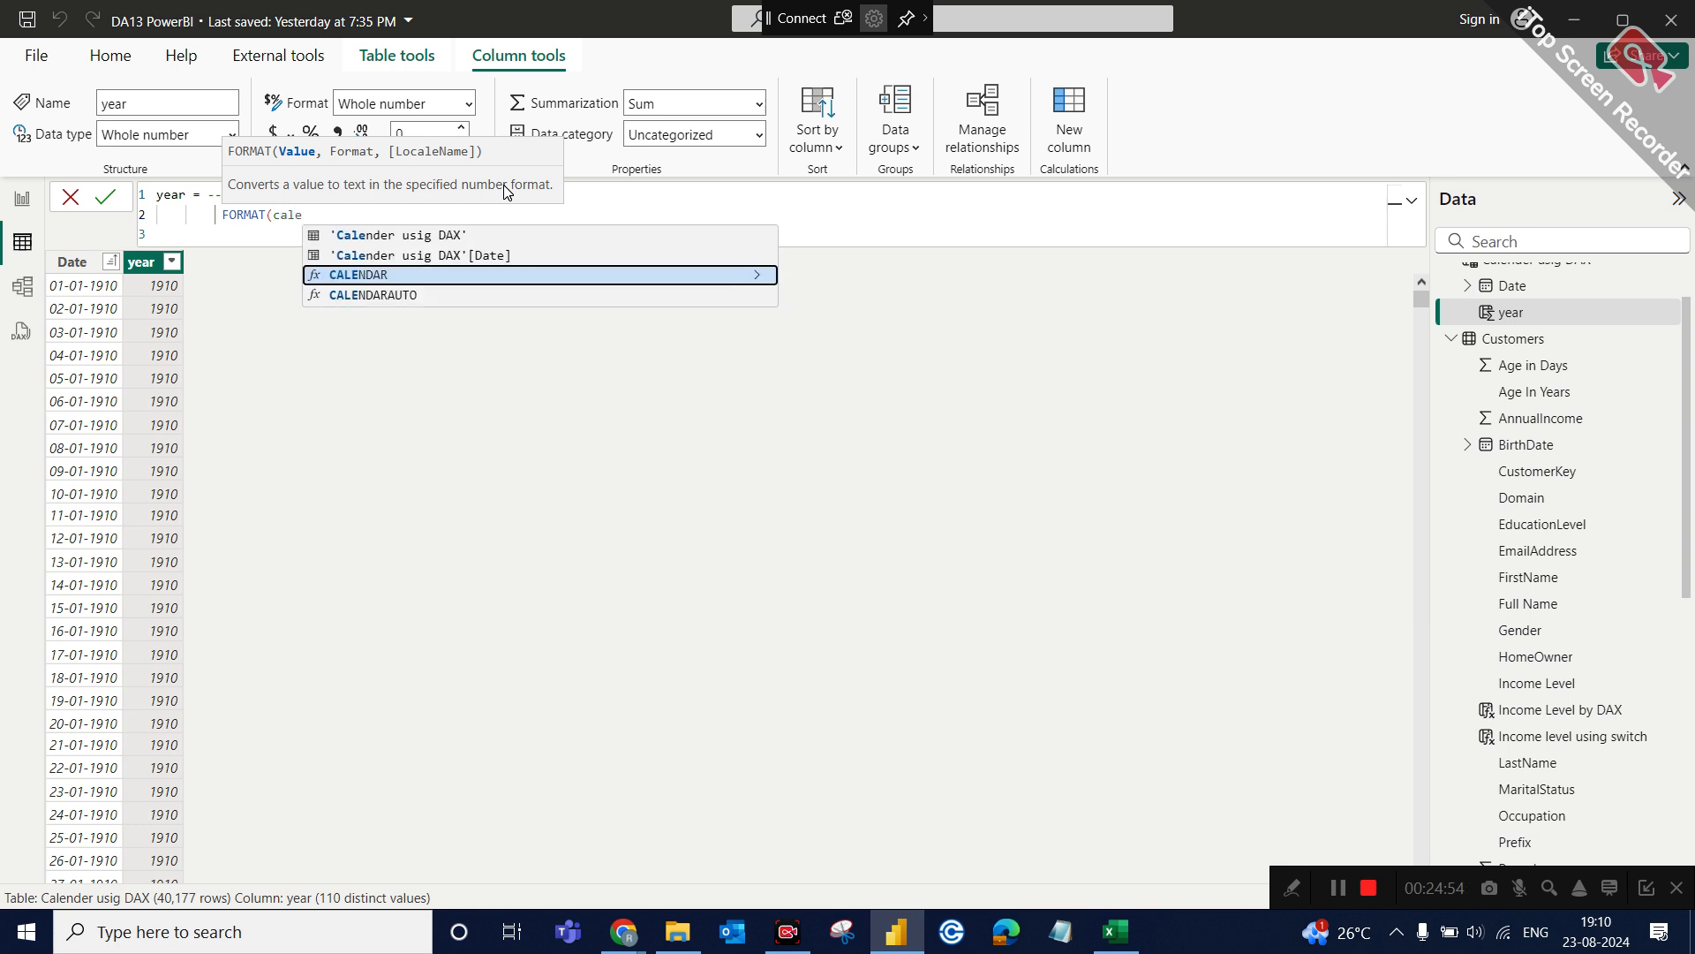
left_click(490, 256)
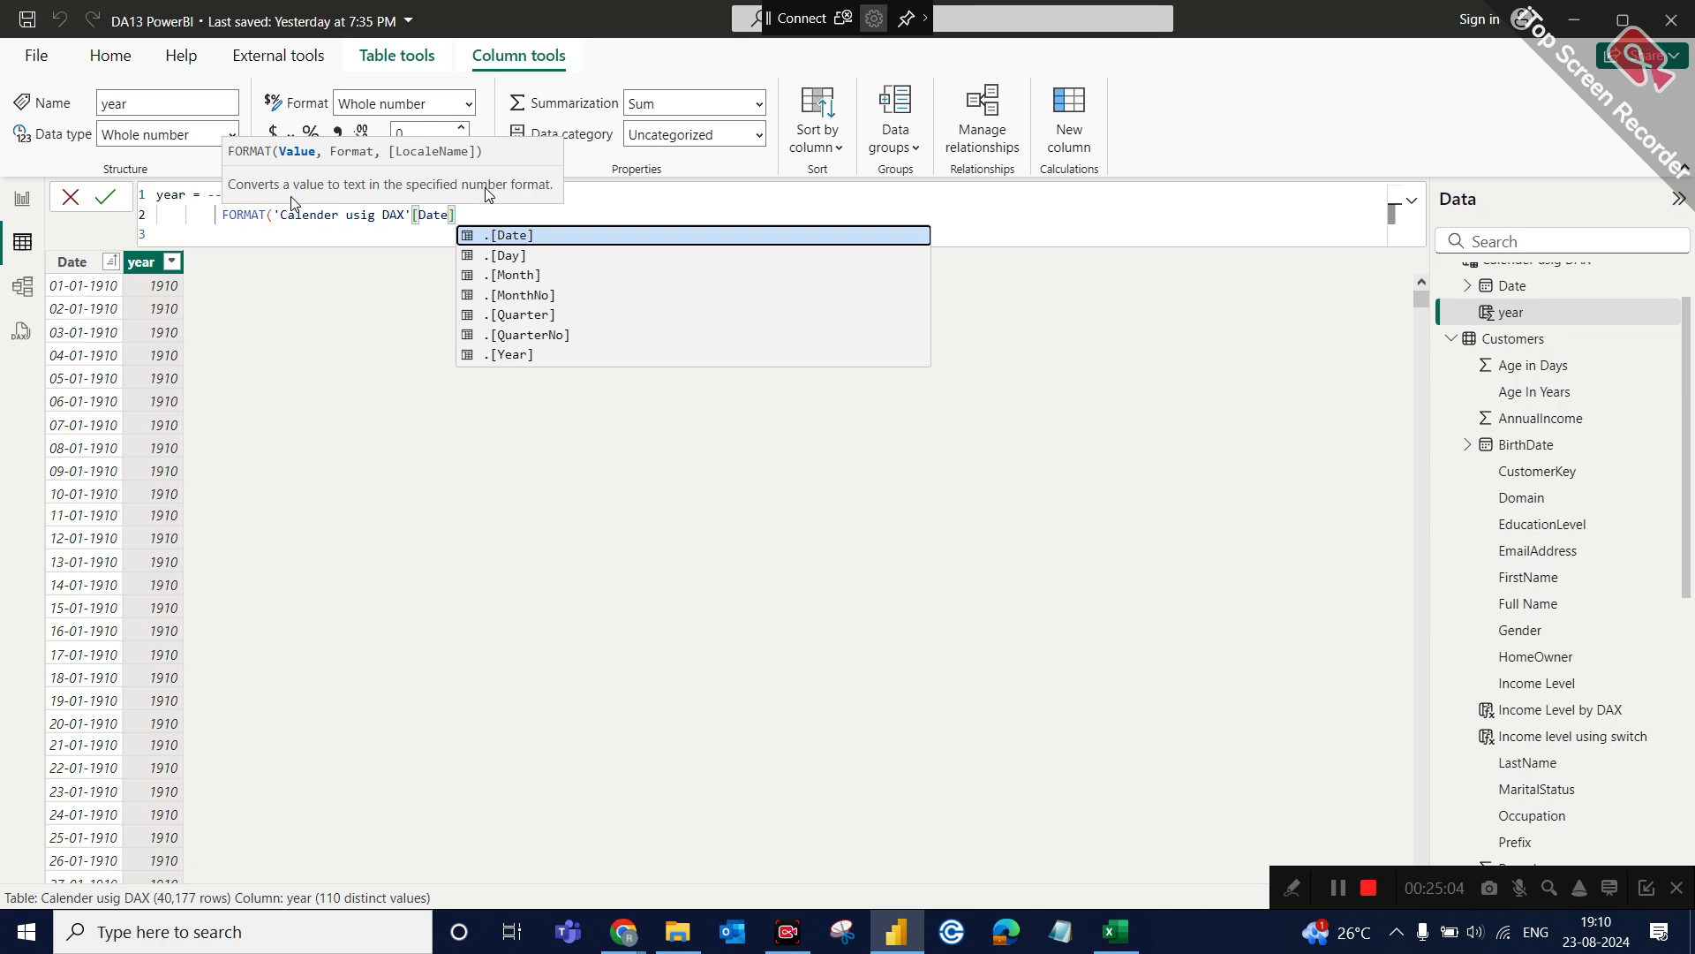
type(",\"\"")
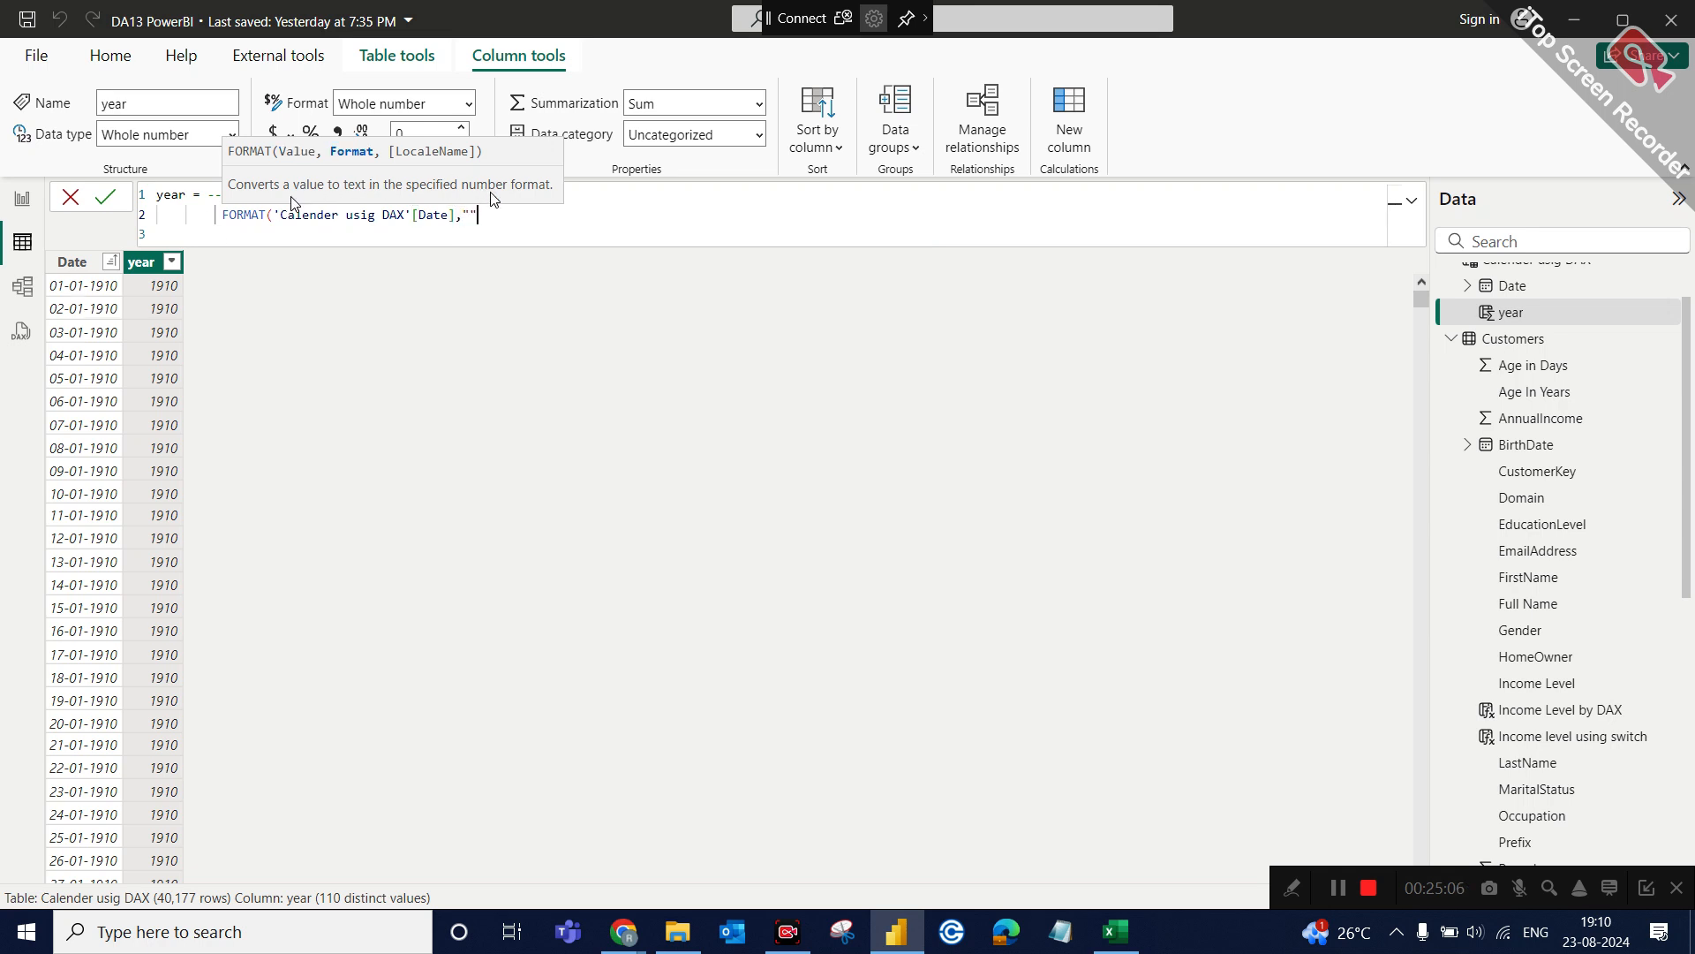
type("YYYY")
left_click(531, 212)
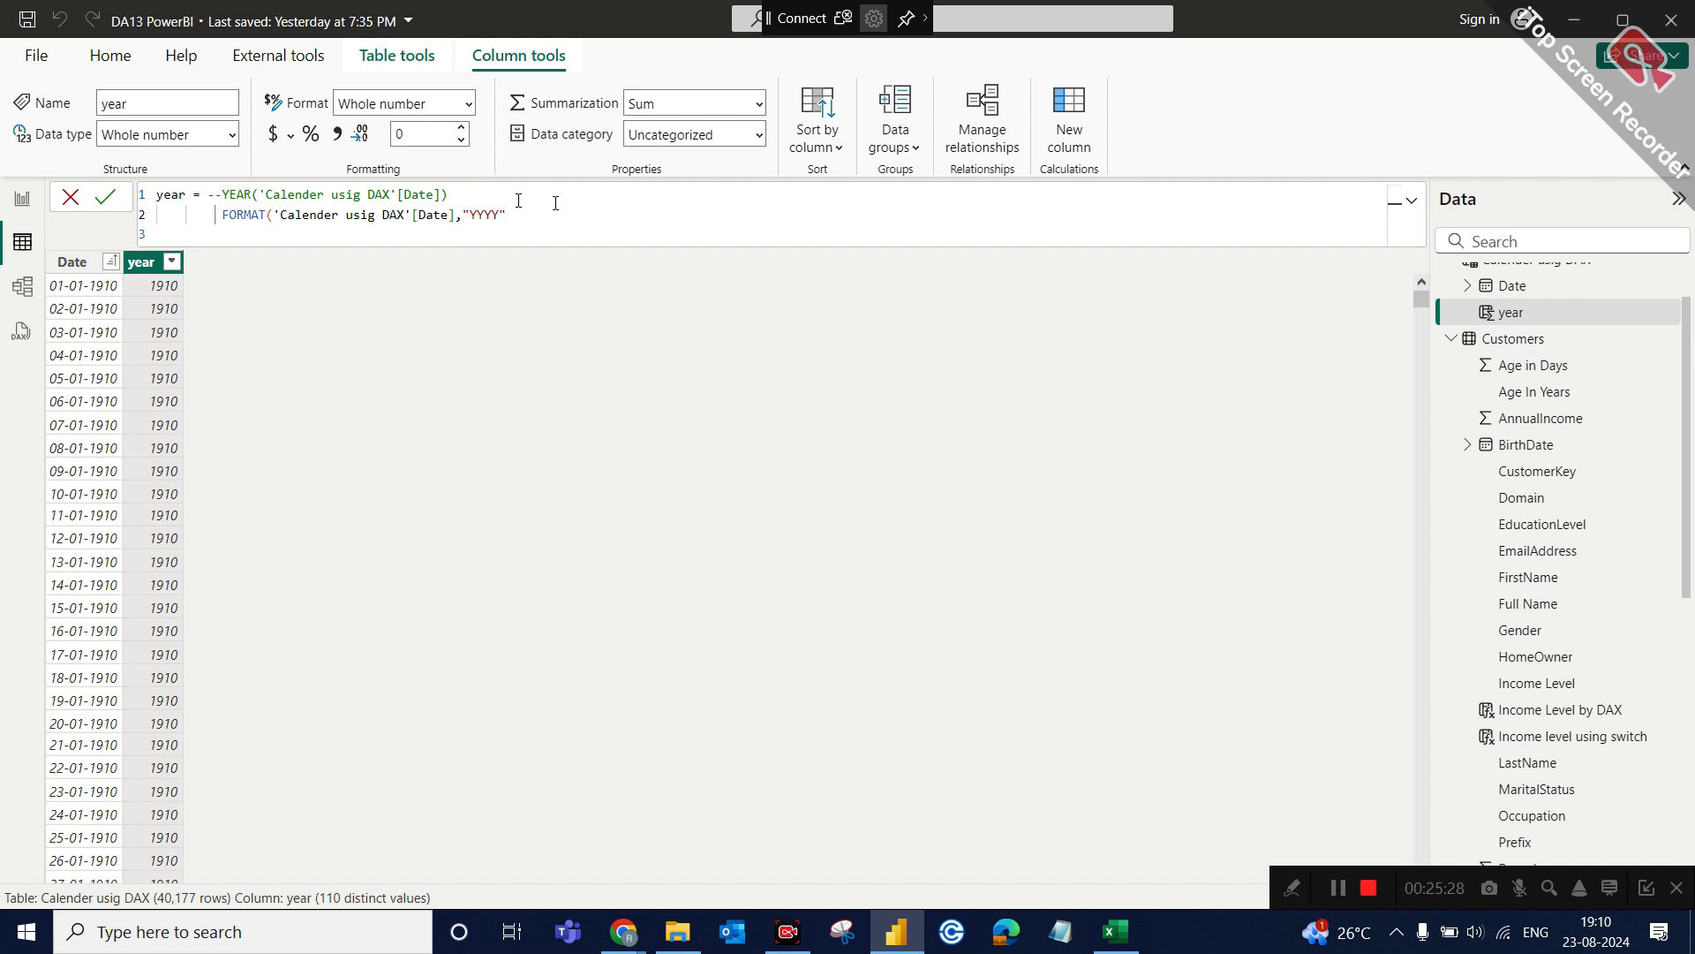
type(")")
key("Return")
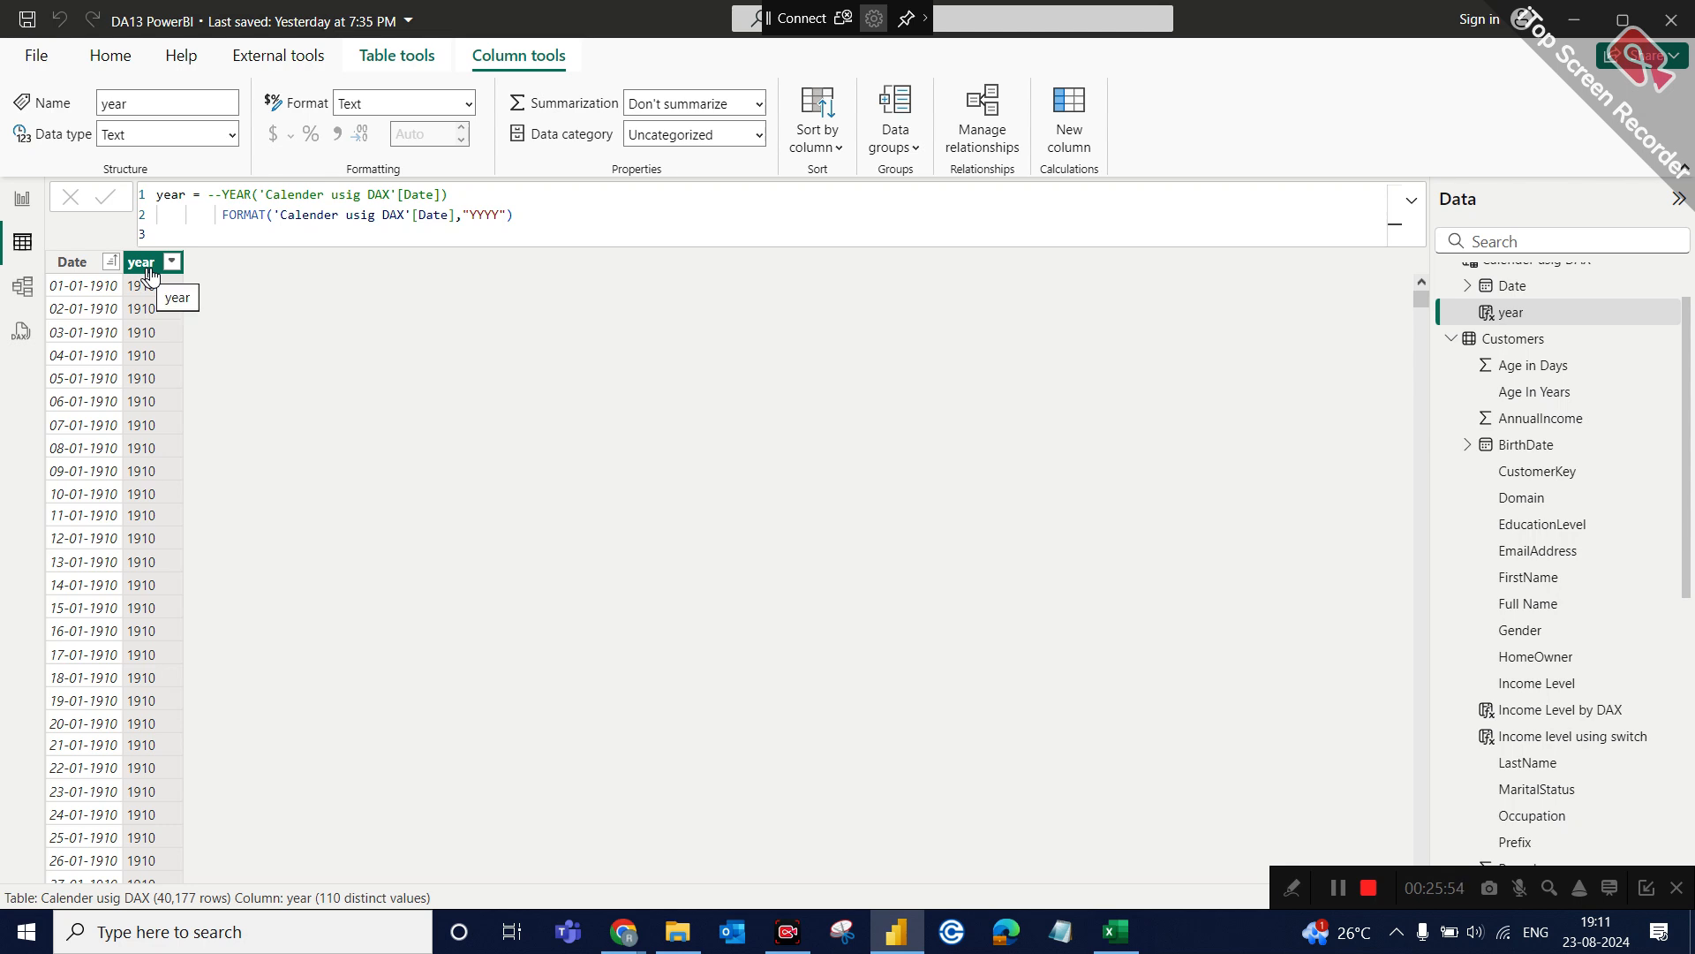
Add a calculated column named Month No with the formula MONTH('Calender usig DAX'[Date]).
left_click(84, 263)
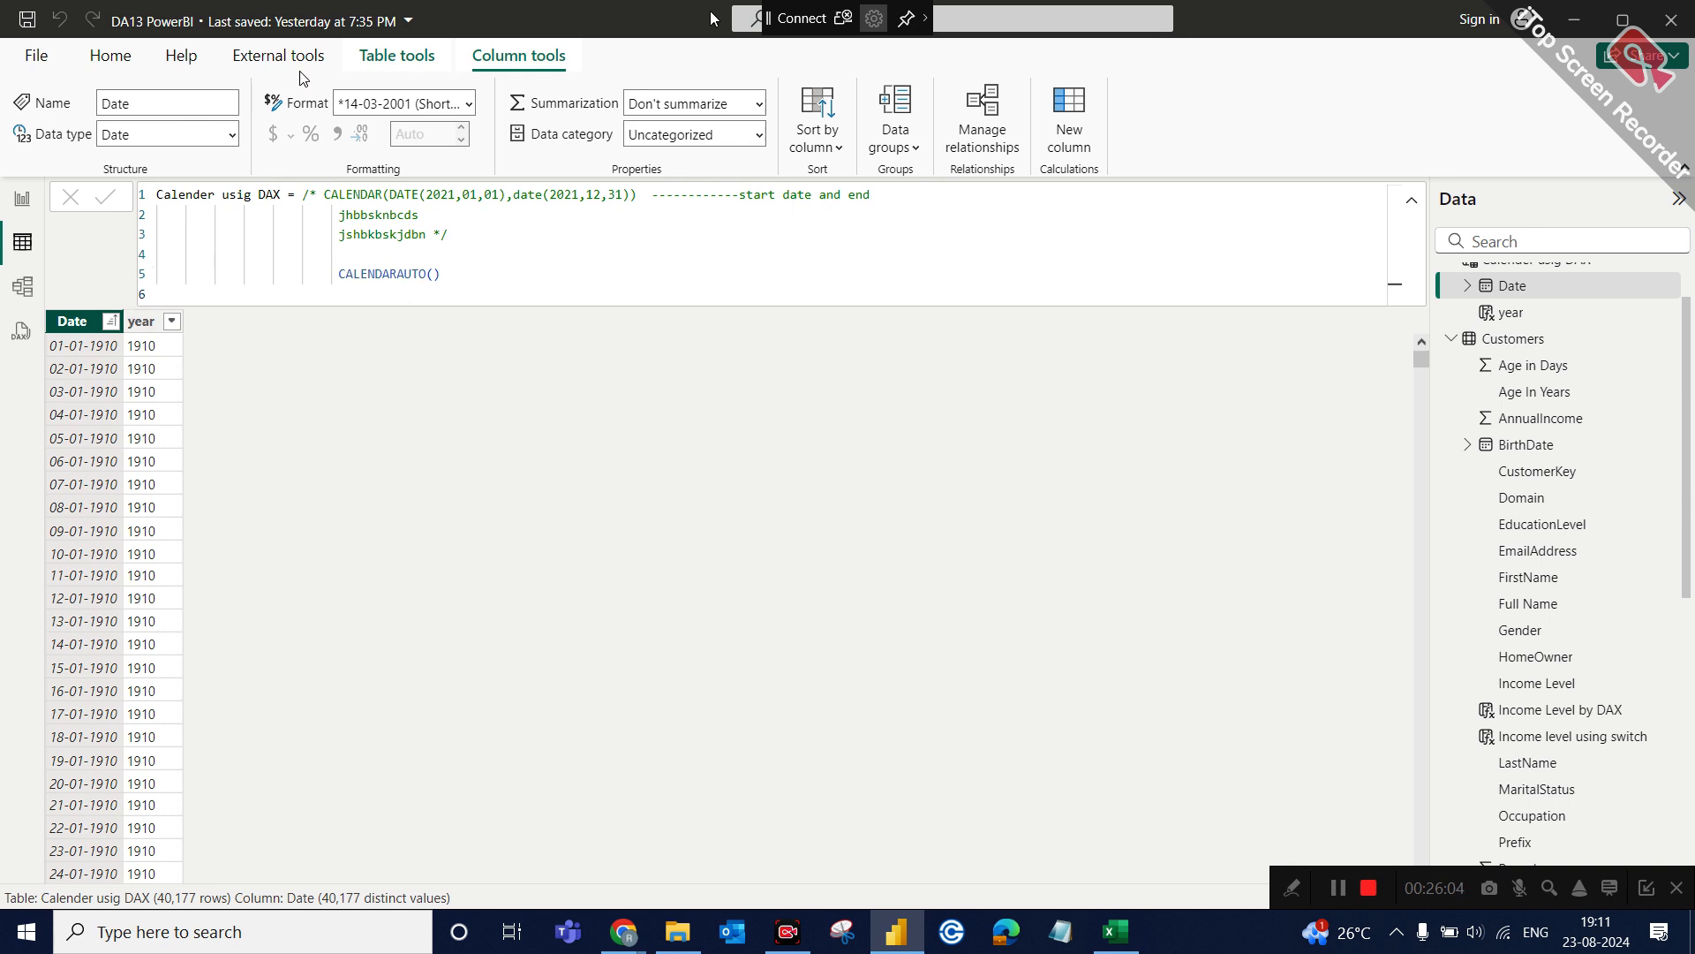
left_click(1072, 139)
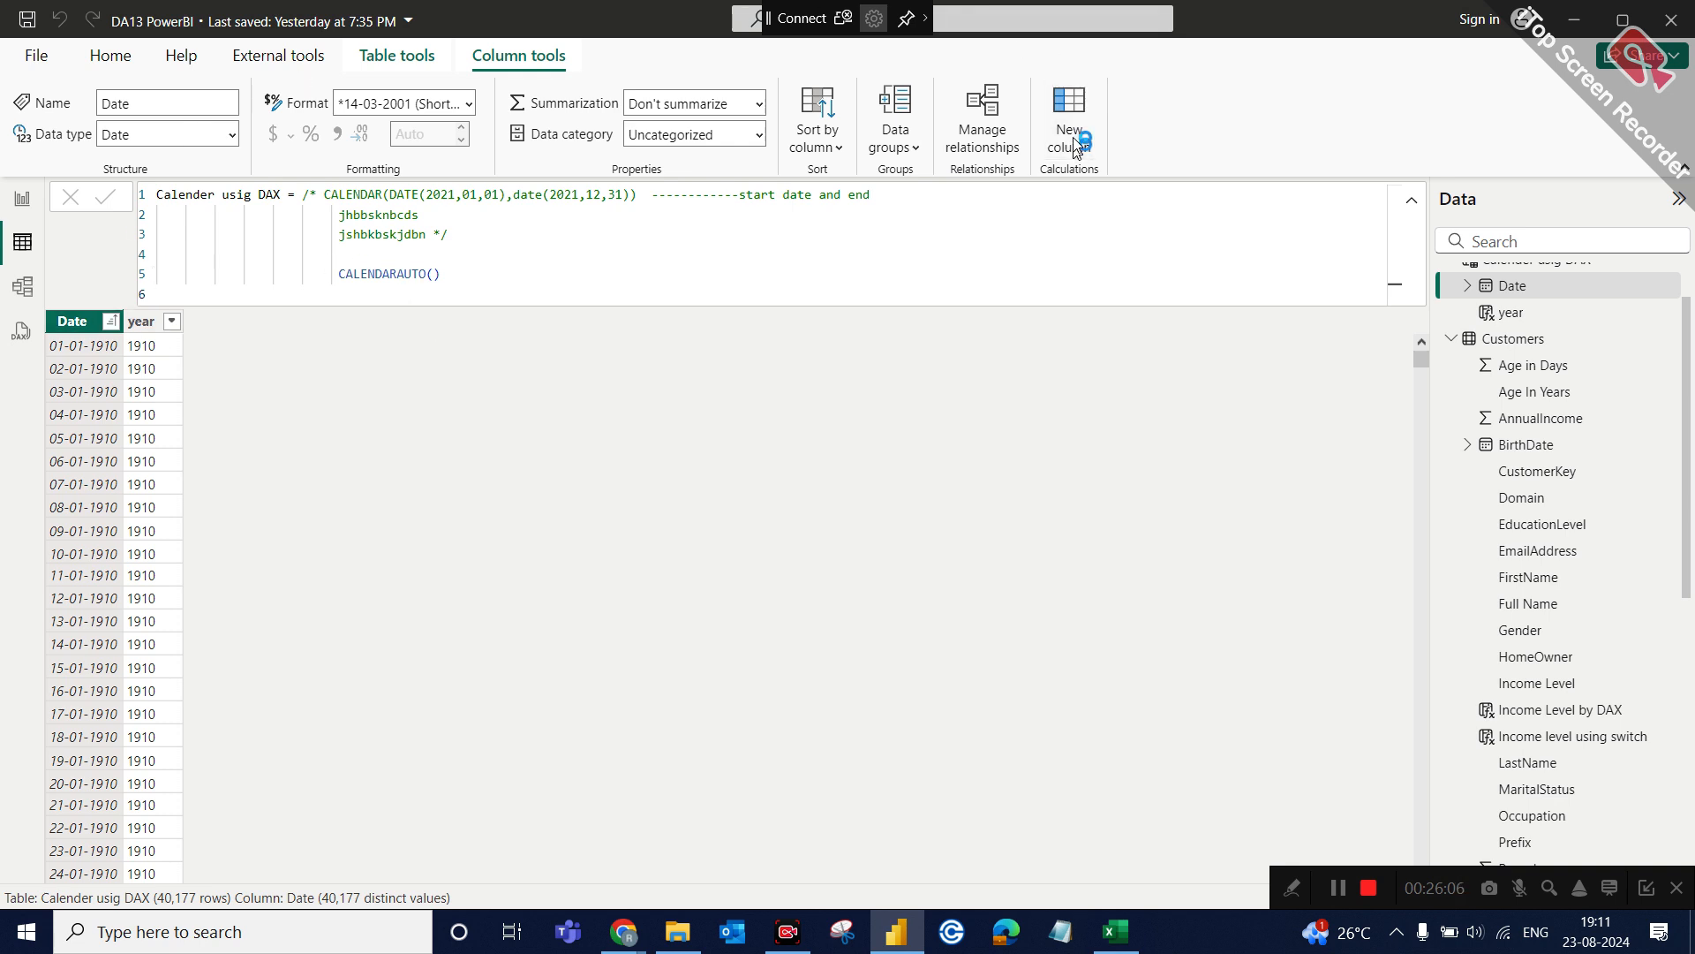
type("Mo")
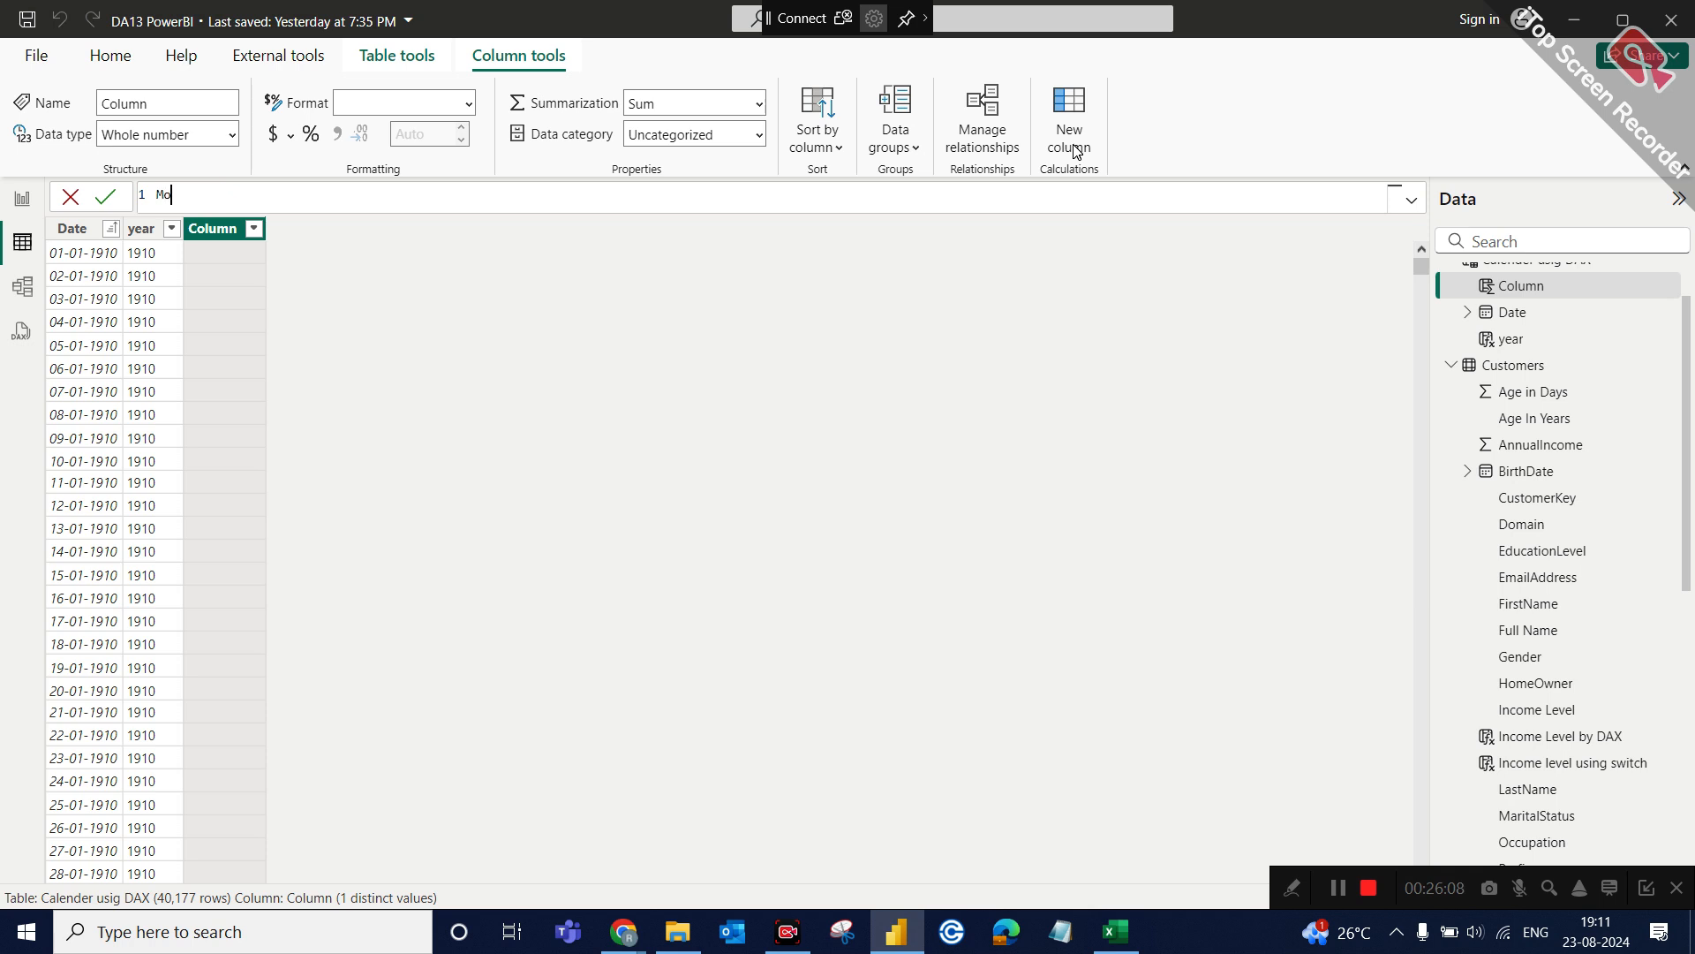
type("nth No = month")
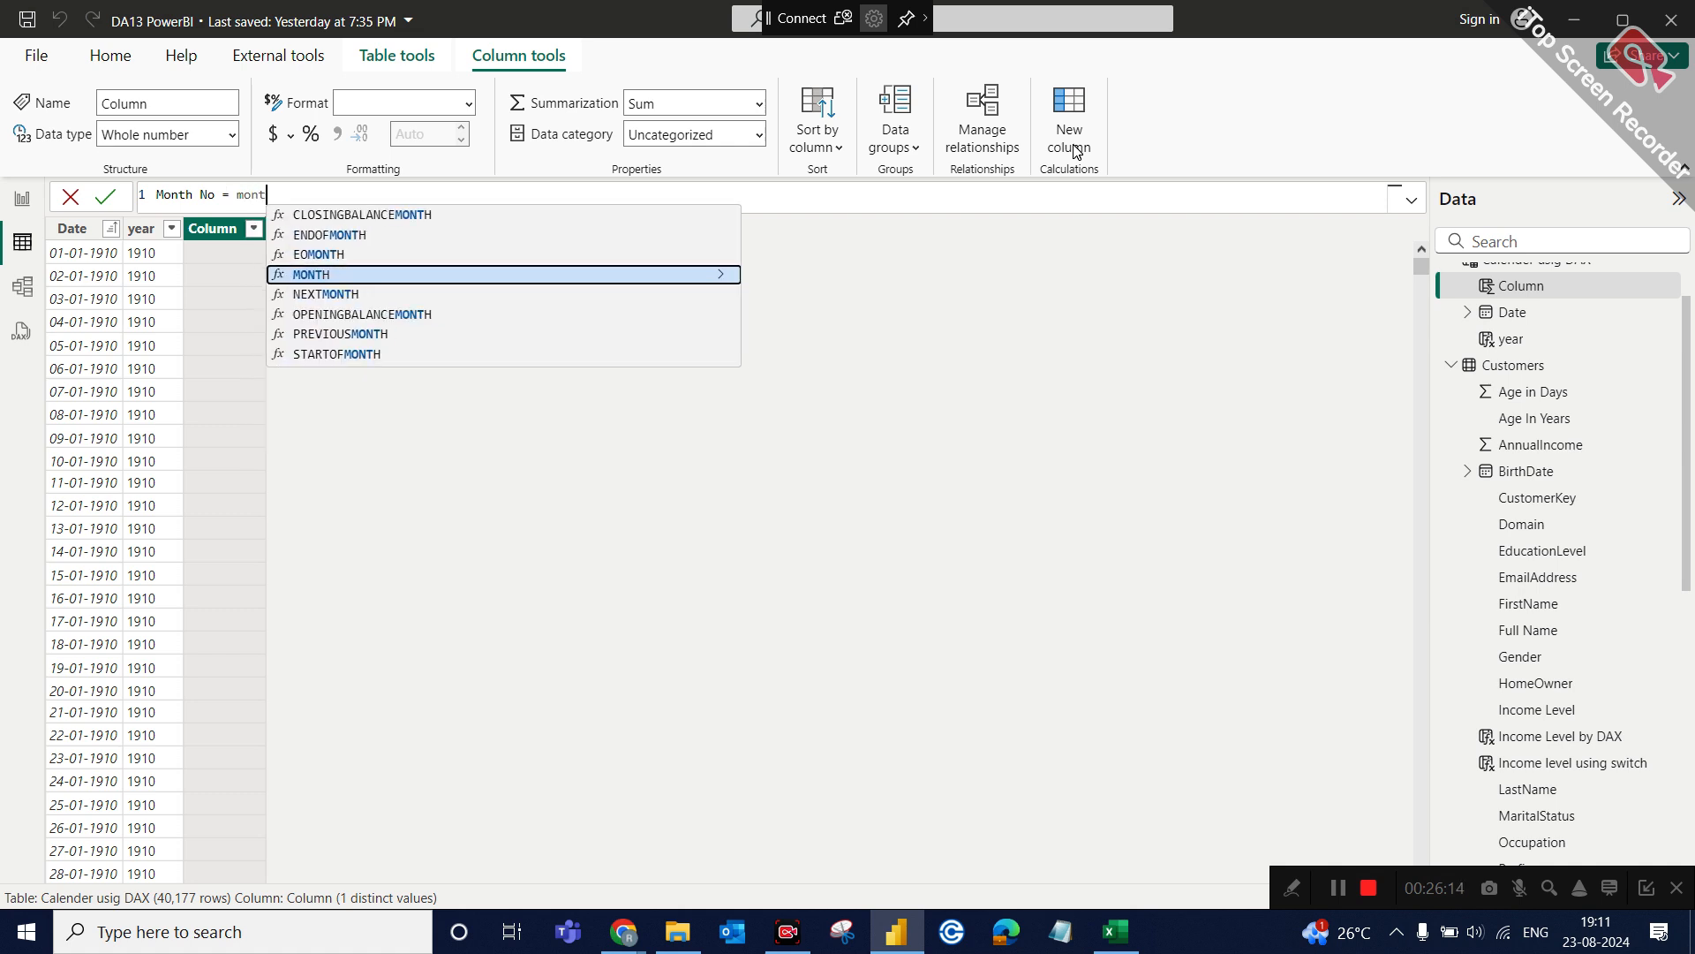
left_click(482, 276)
type("ca")
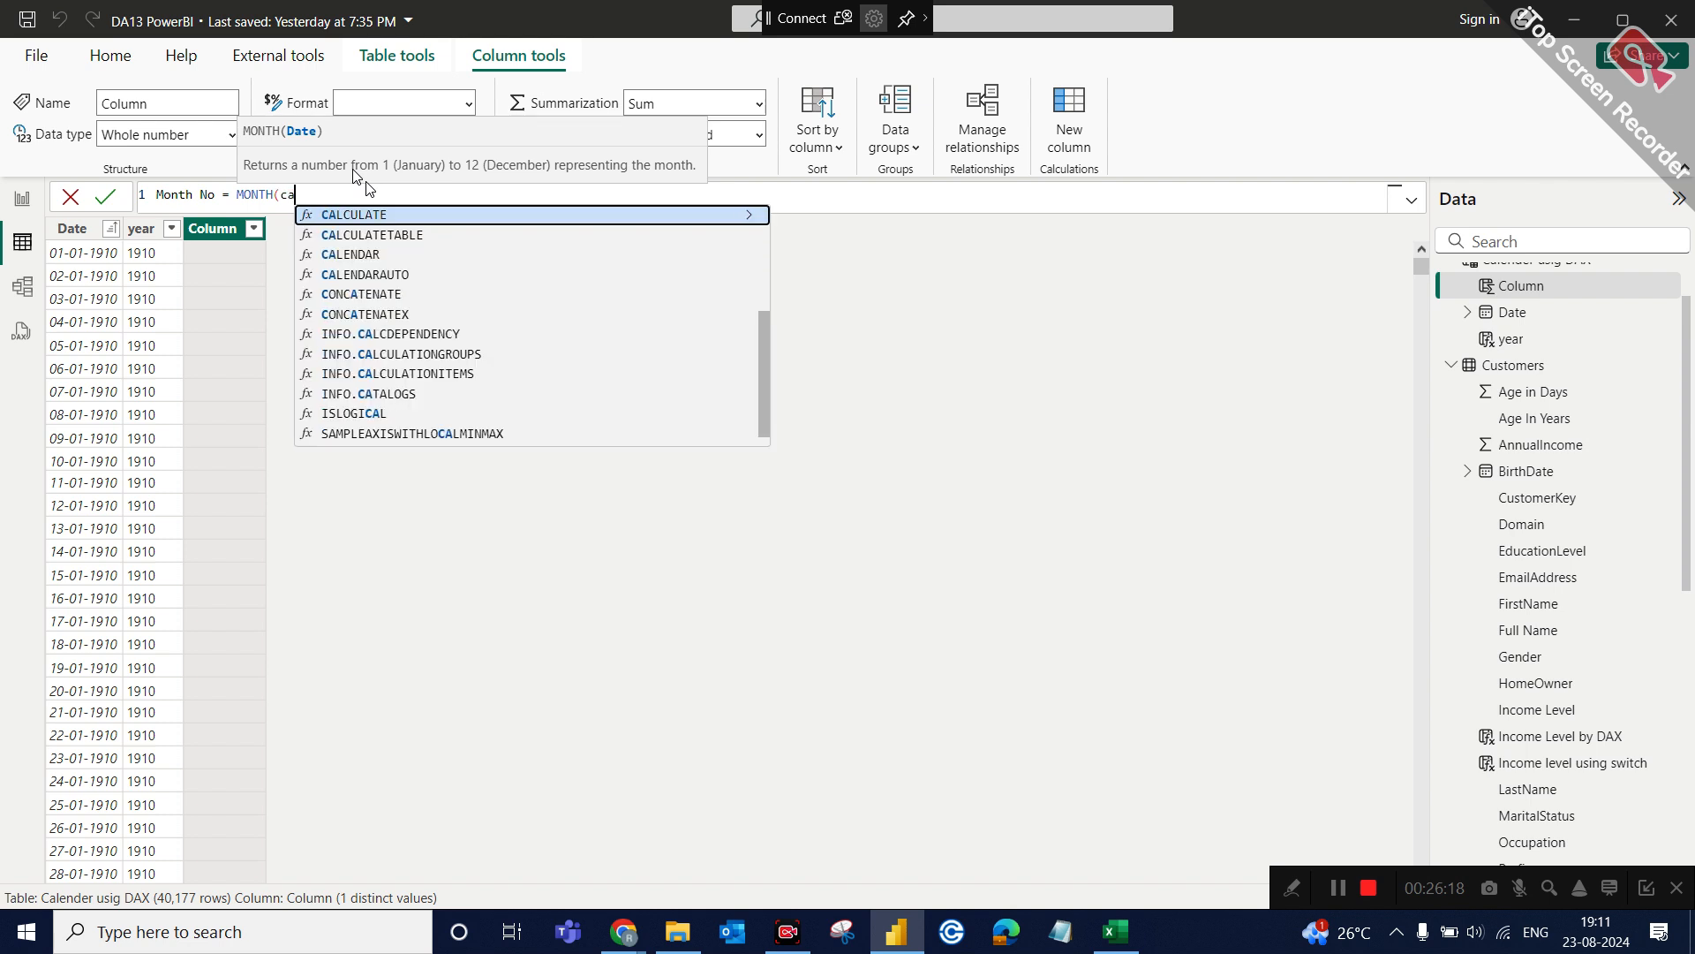
type("le")
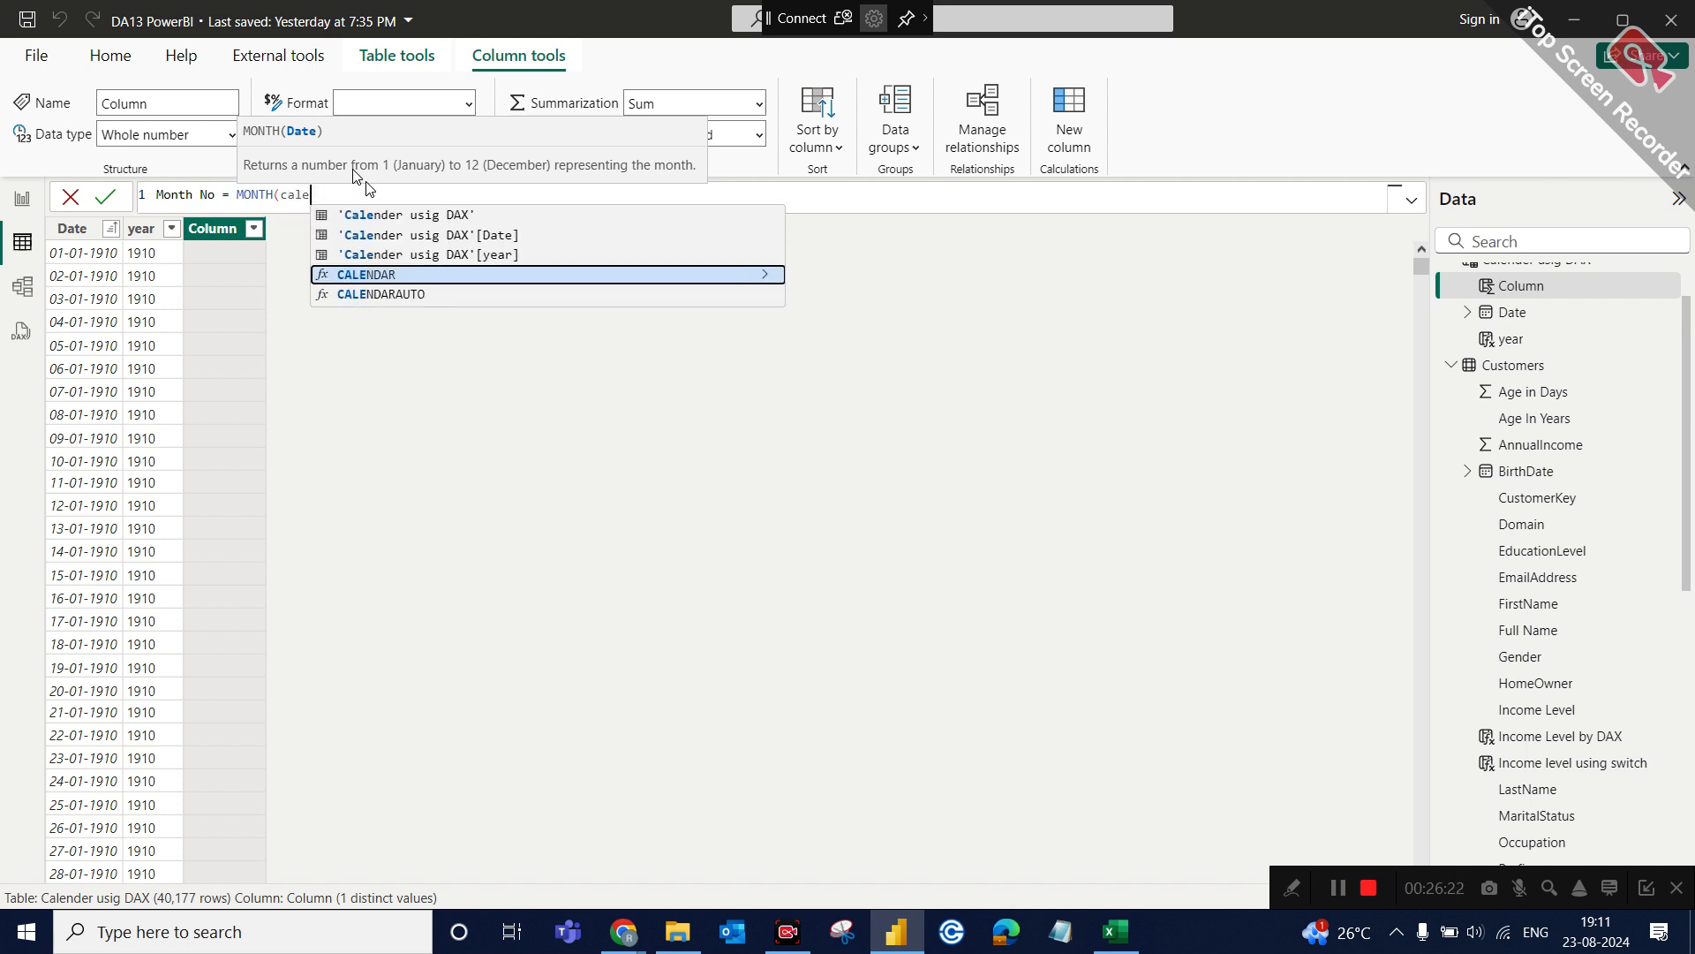
left_click(468, 236)
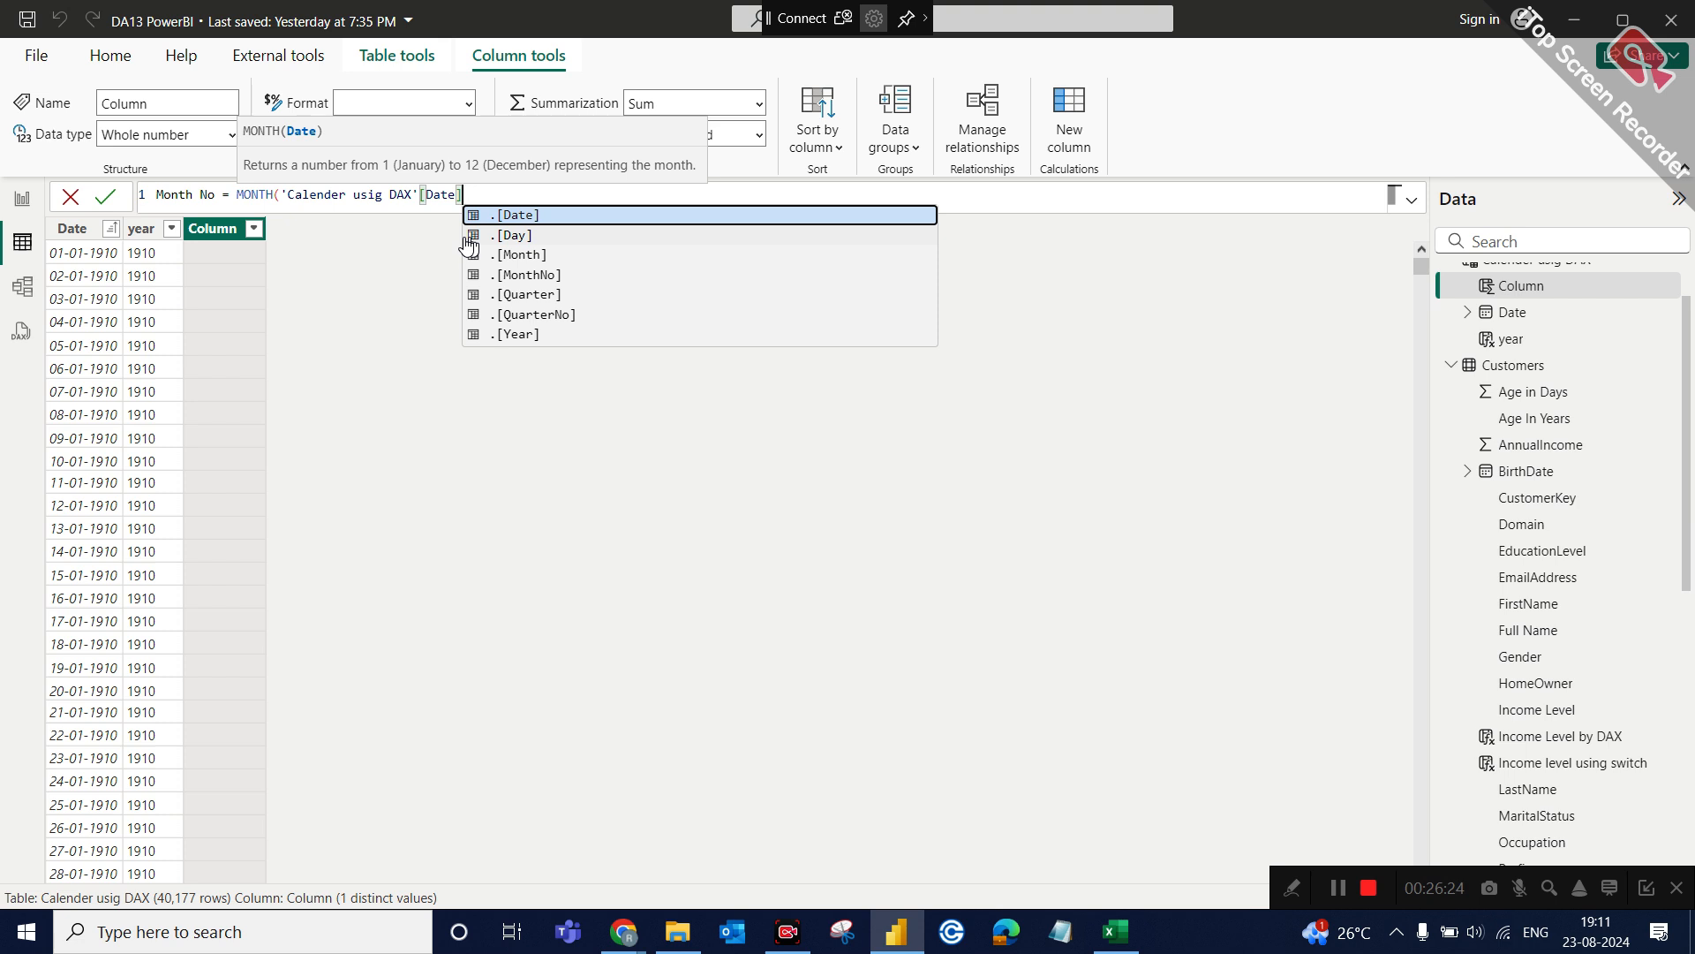
type(")")
key("Return")
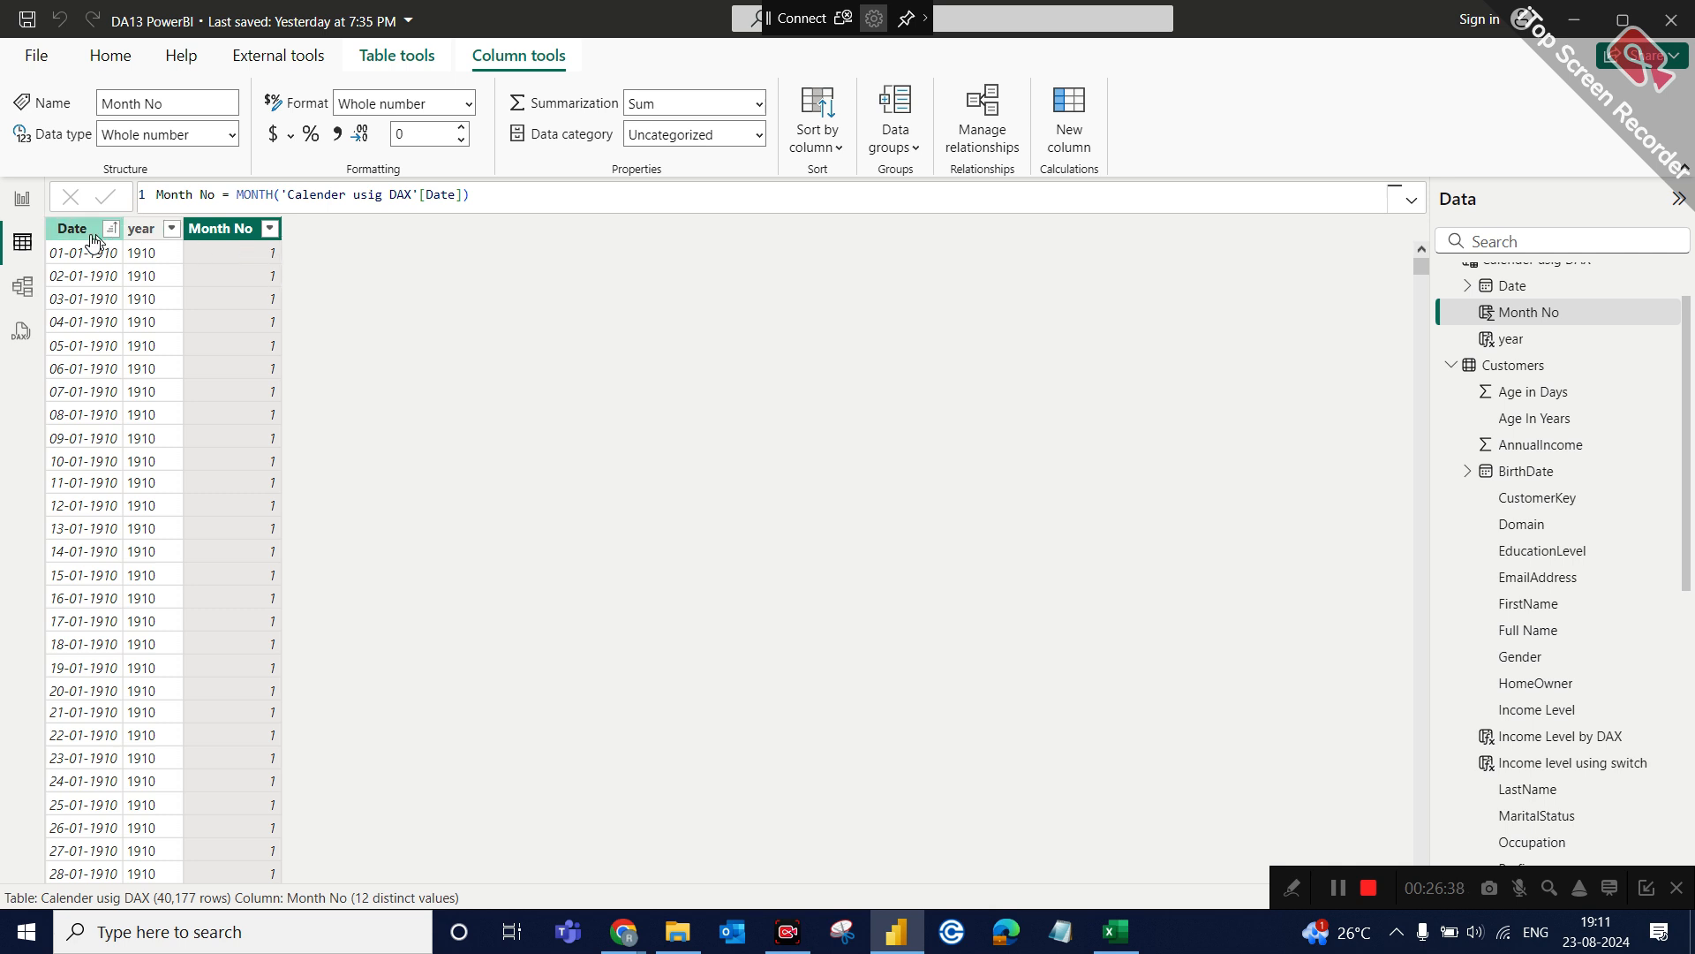
Add a calculated column named Month Name with the formula FORMAT('Calender usig DAX'[Date],"MMMM").
left_click(1071, 119)
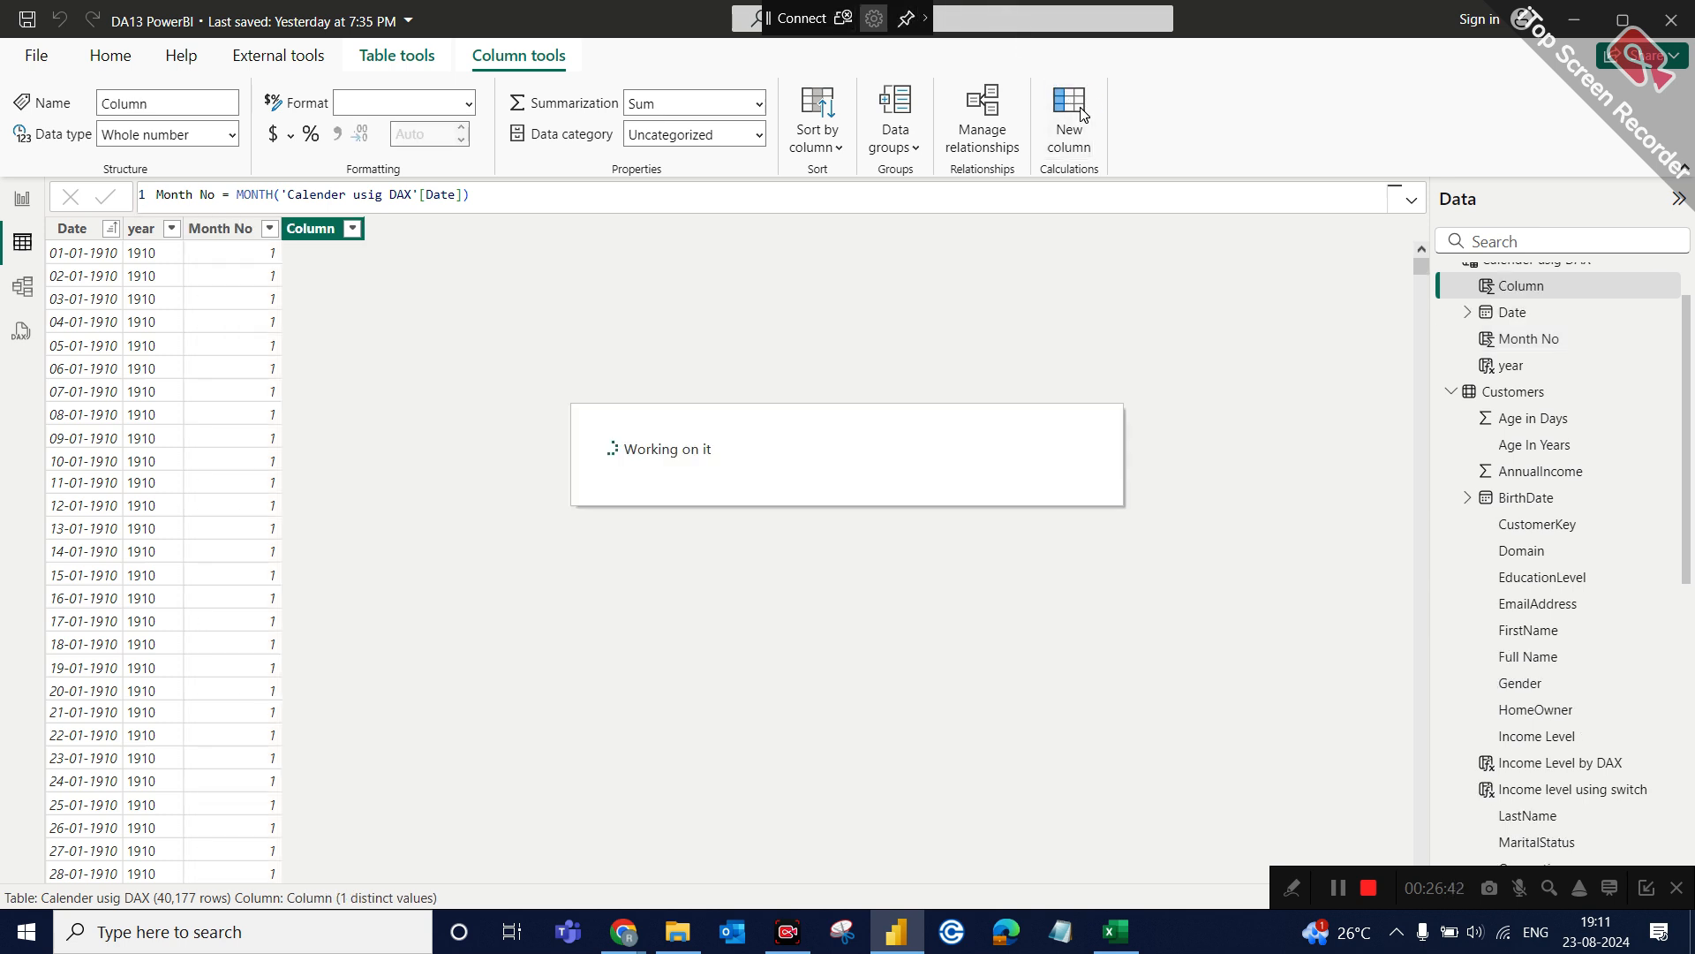
type("Month a")
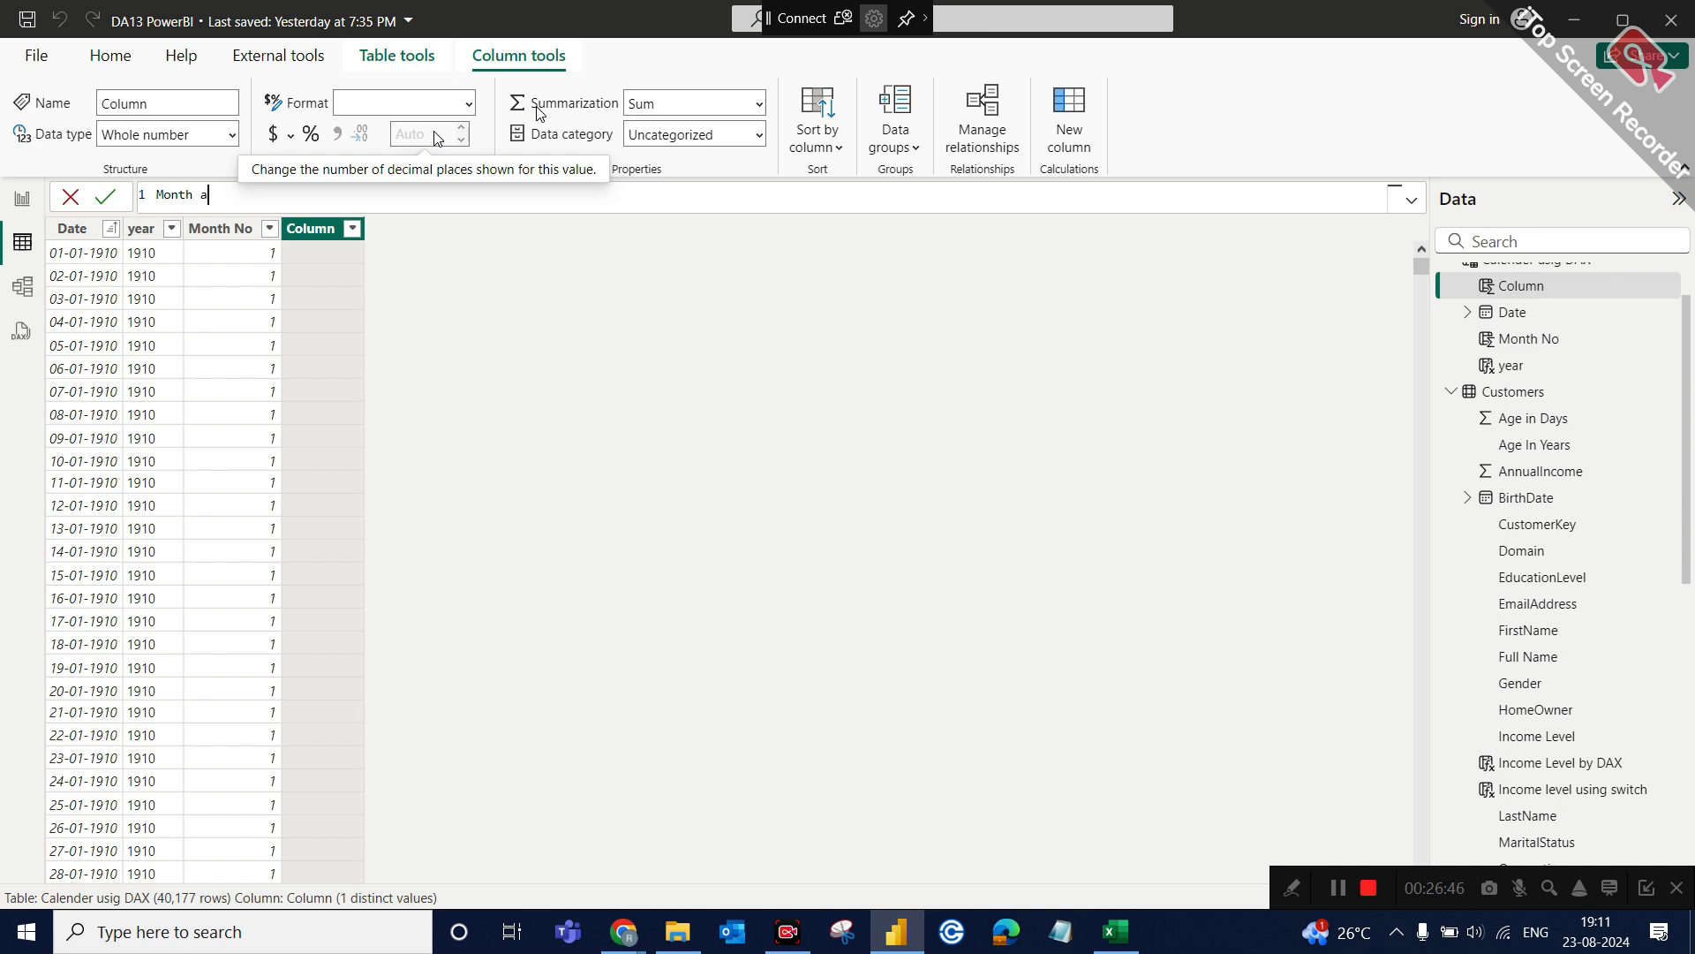
key("BackSpace")
type("Name =")
key("BackSpace")
type("for")
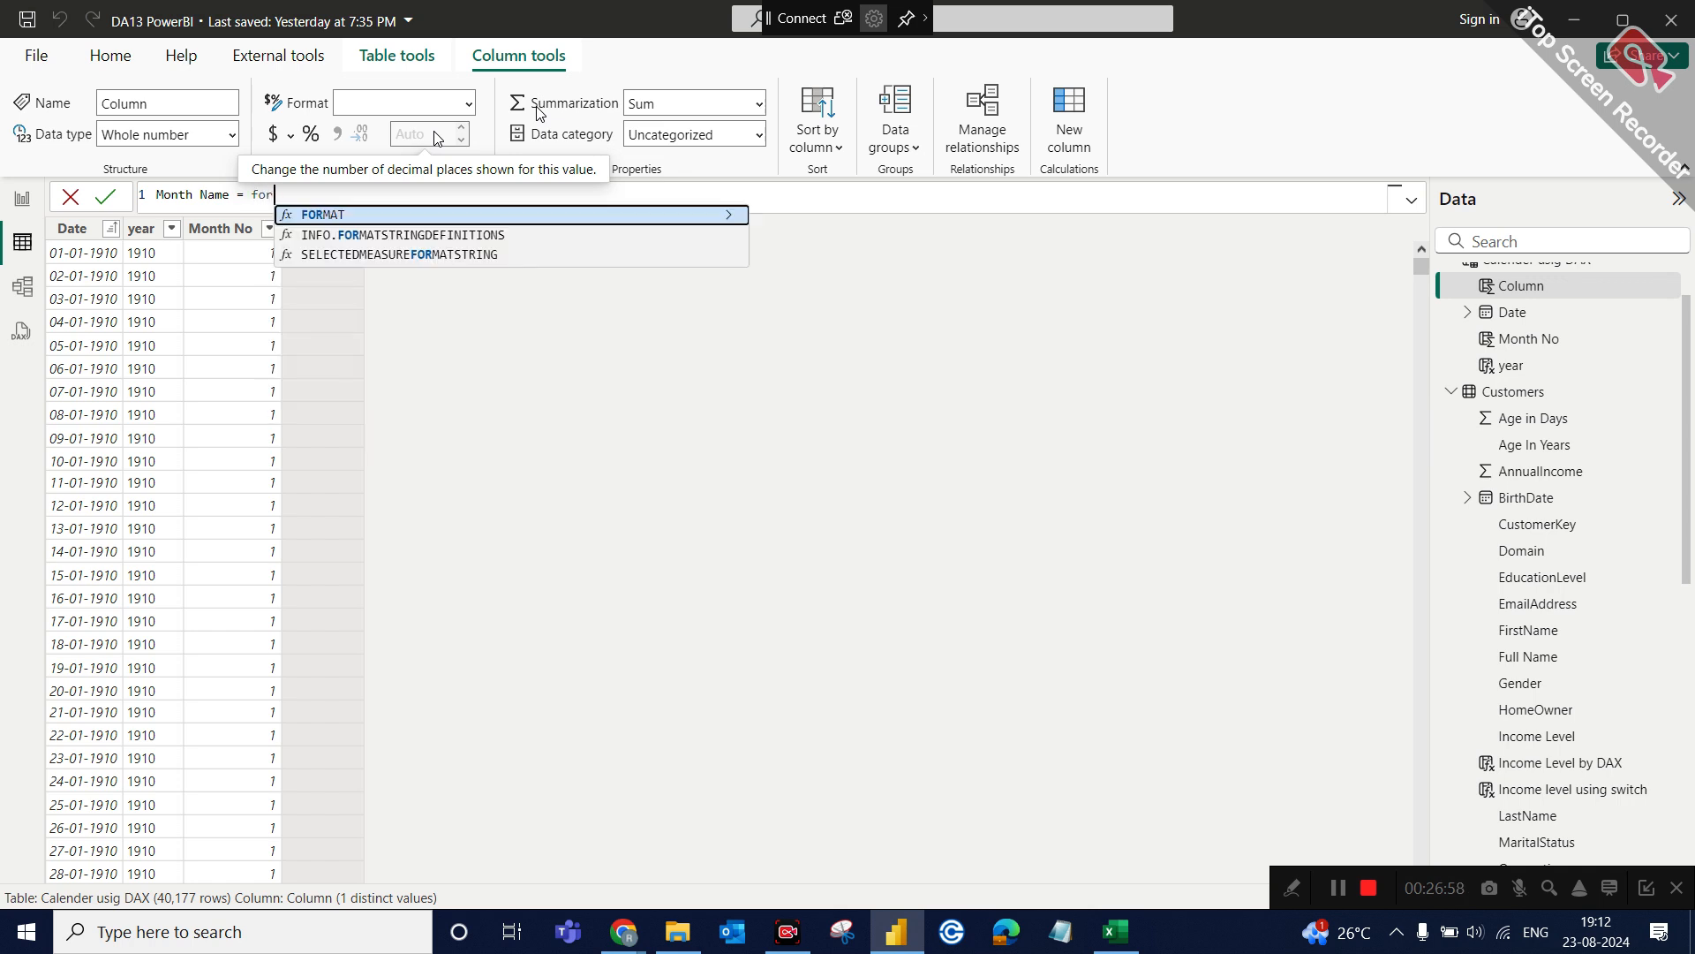
left_click(485, 215)
type("cale")
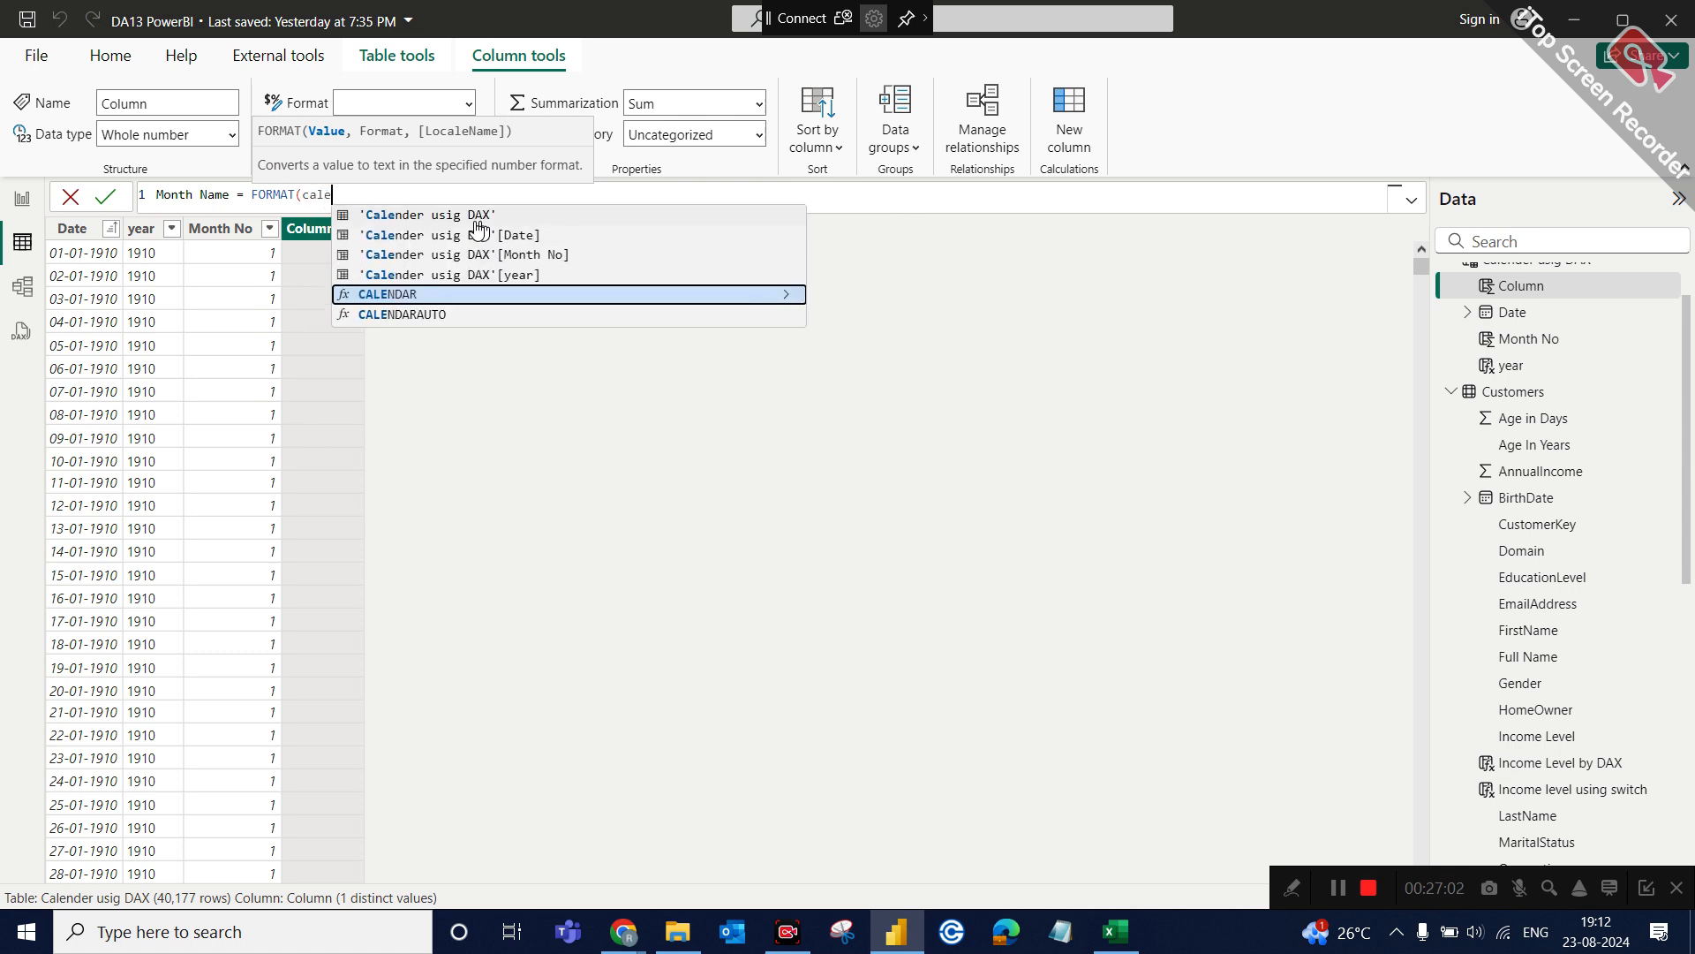
left_click(484, 235)
type(",")
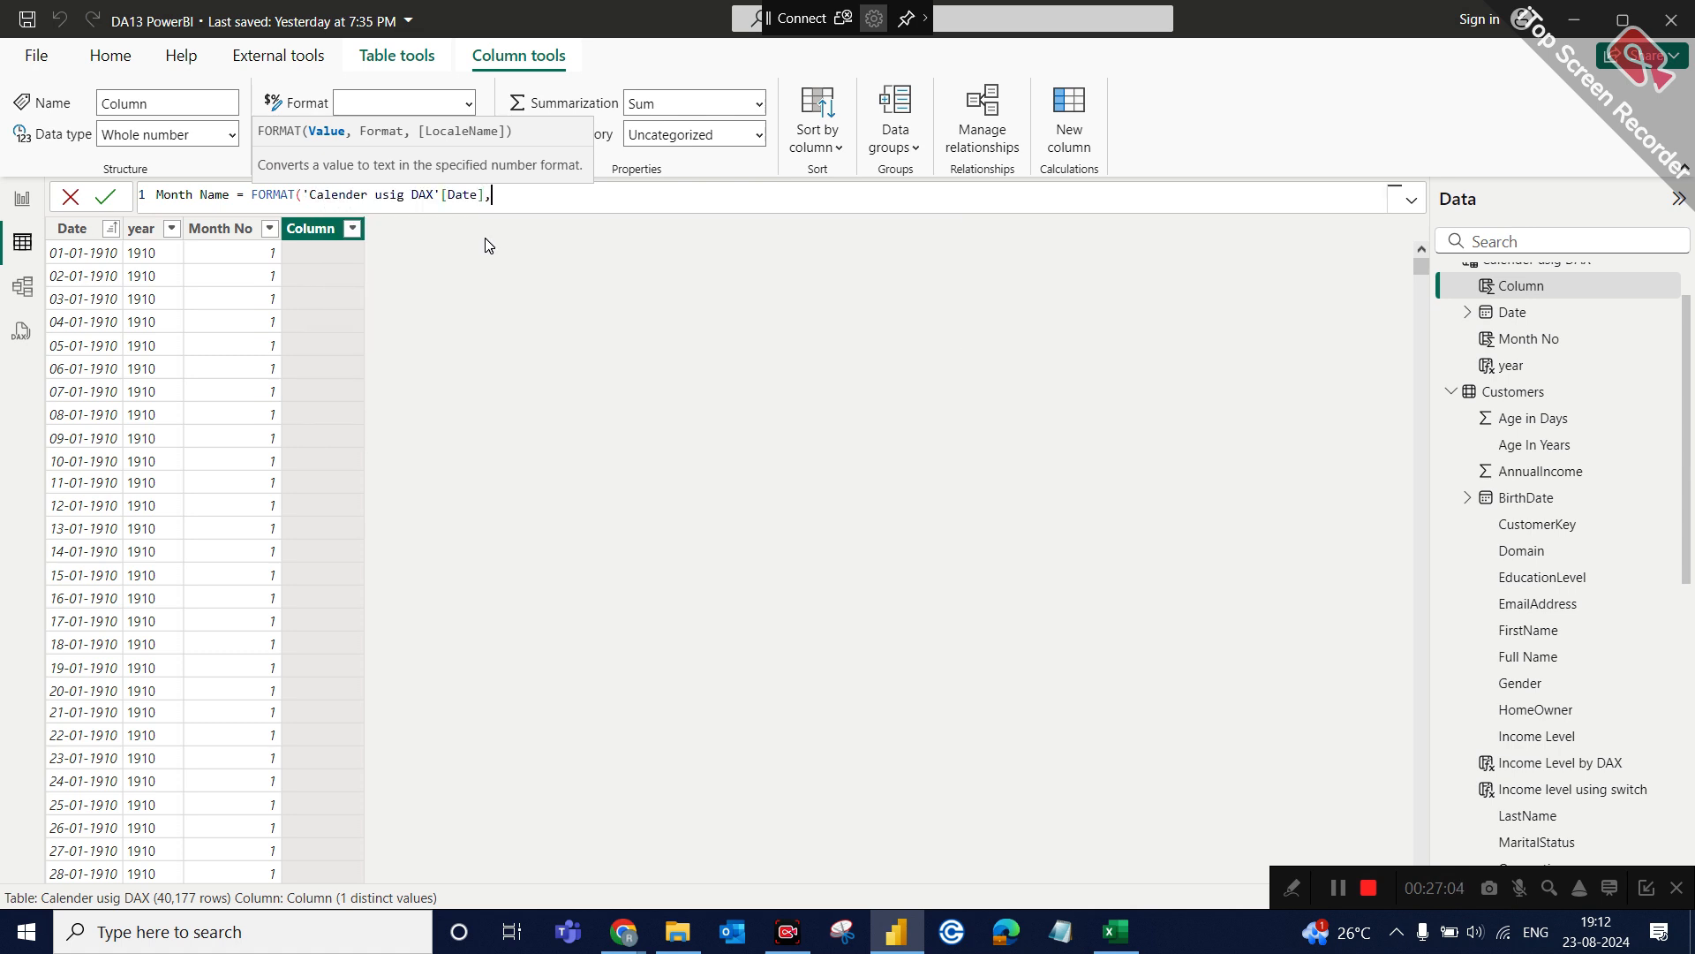
type("\"\"")
type("MMMM")
left_click(560, 204)
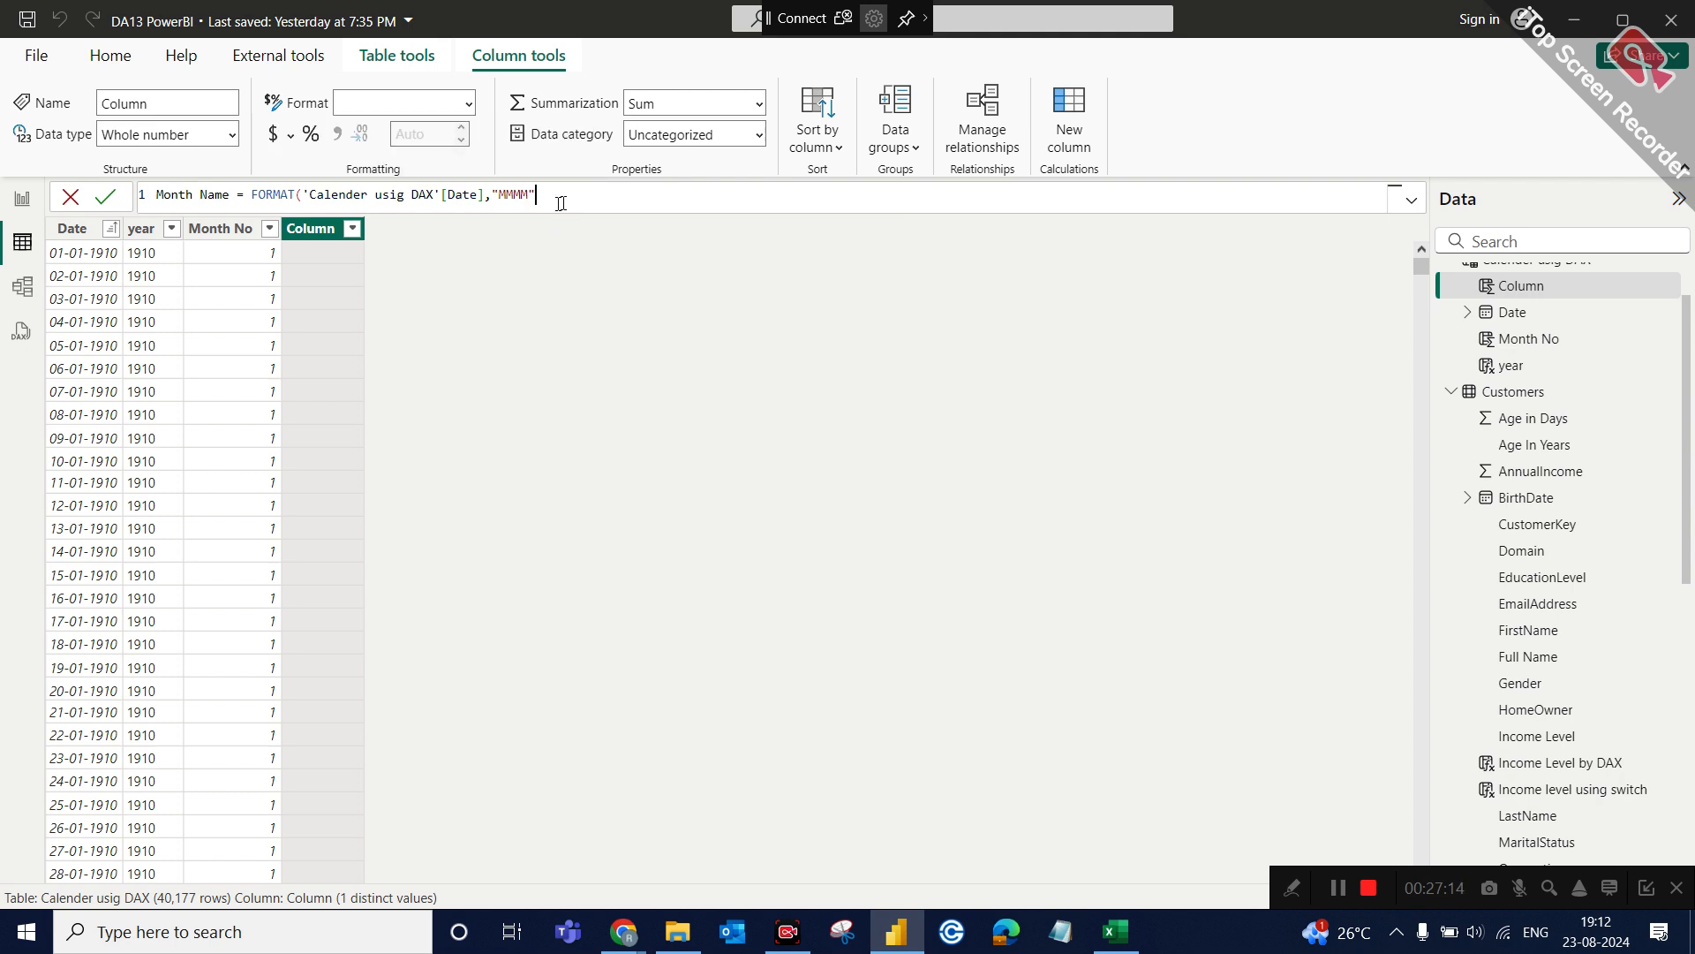
type(")")
key("Return")
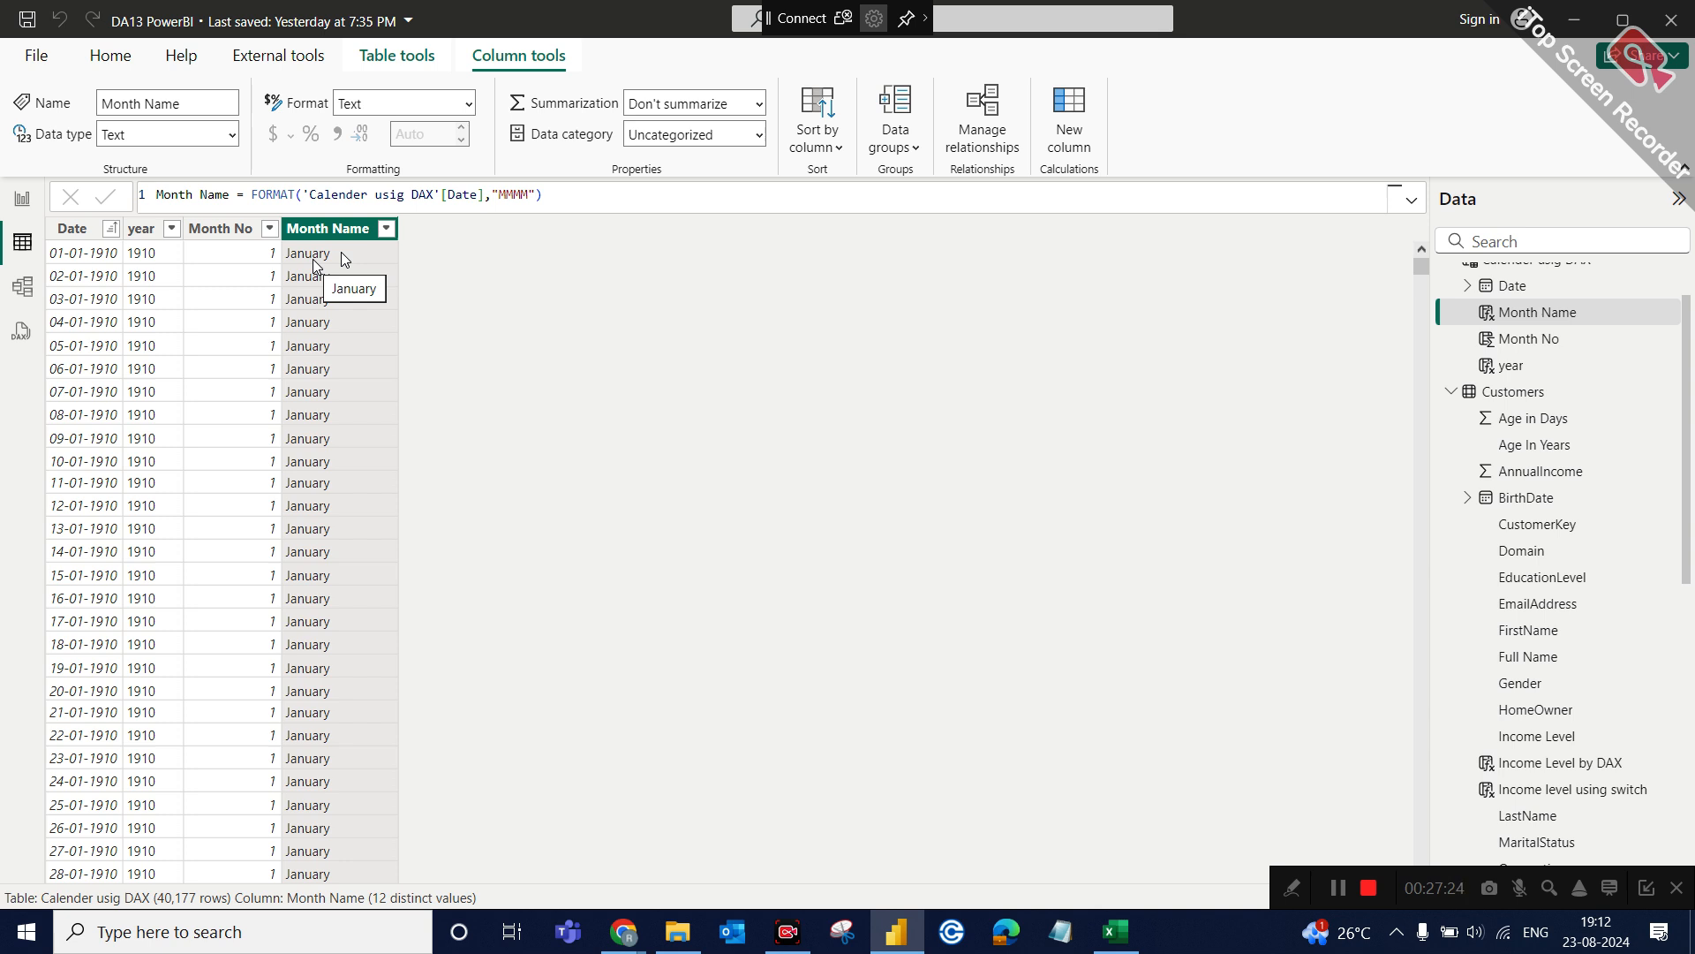
Change the format string in the Month Name formula to "MMM" and commit it.
double_click(526, 183)
type("MMM")
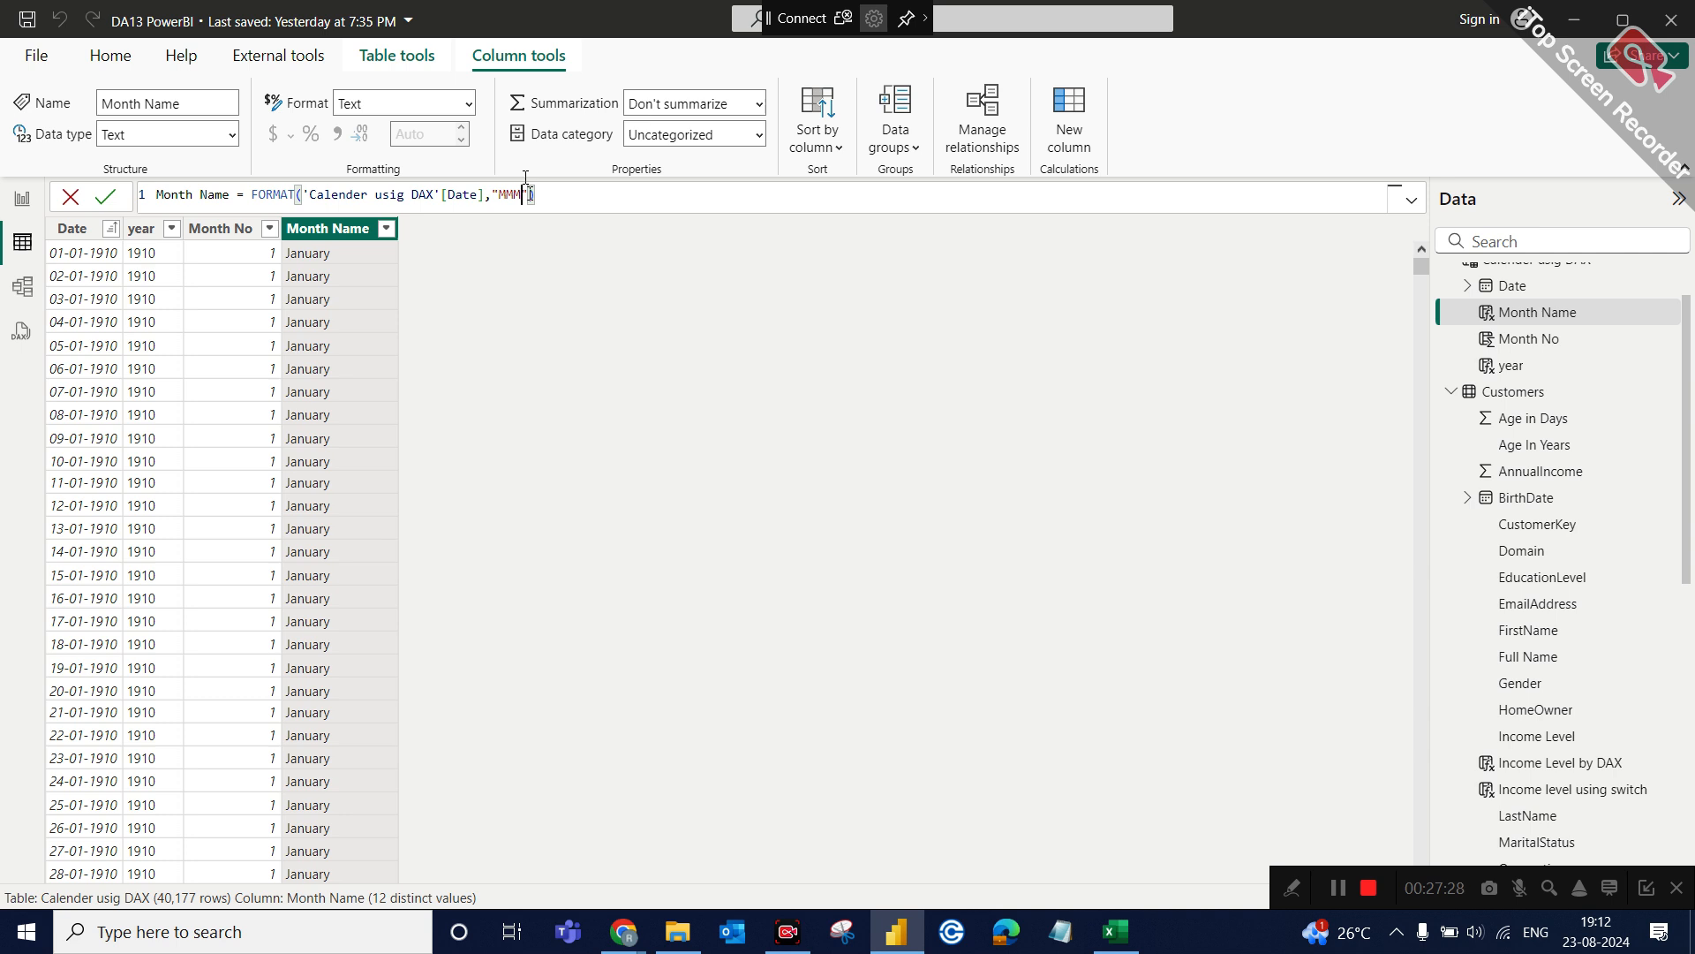
key("Return")
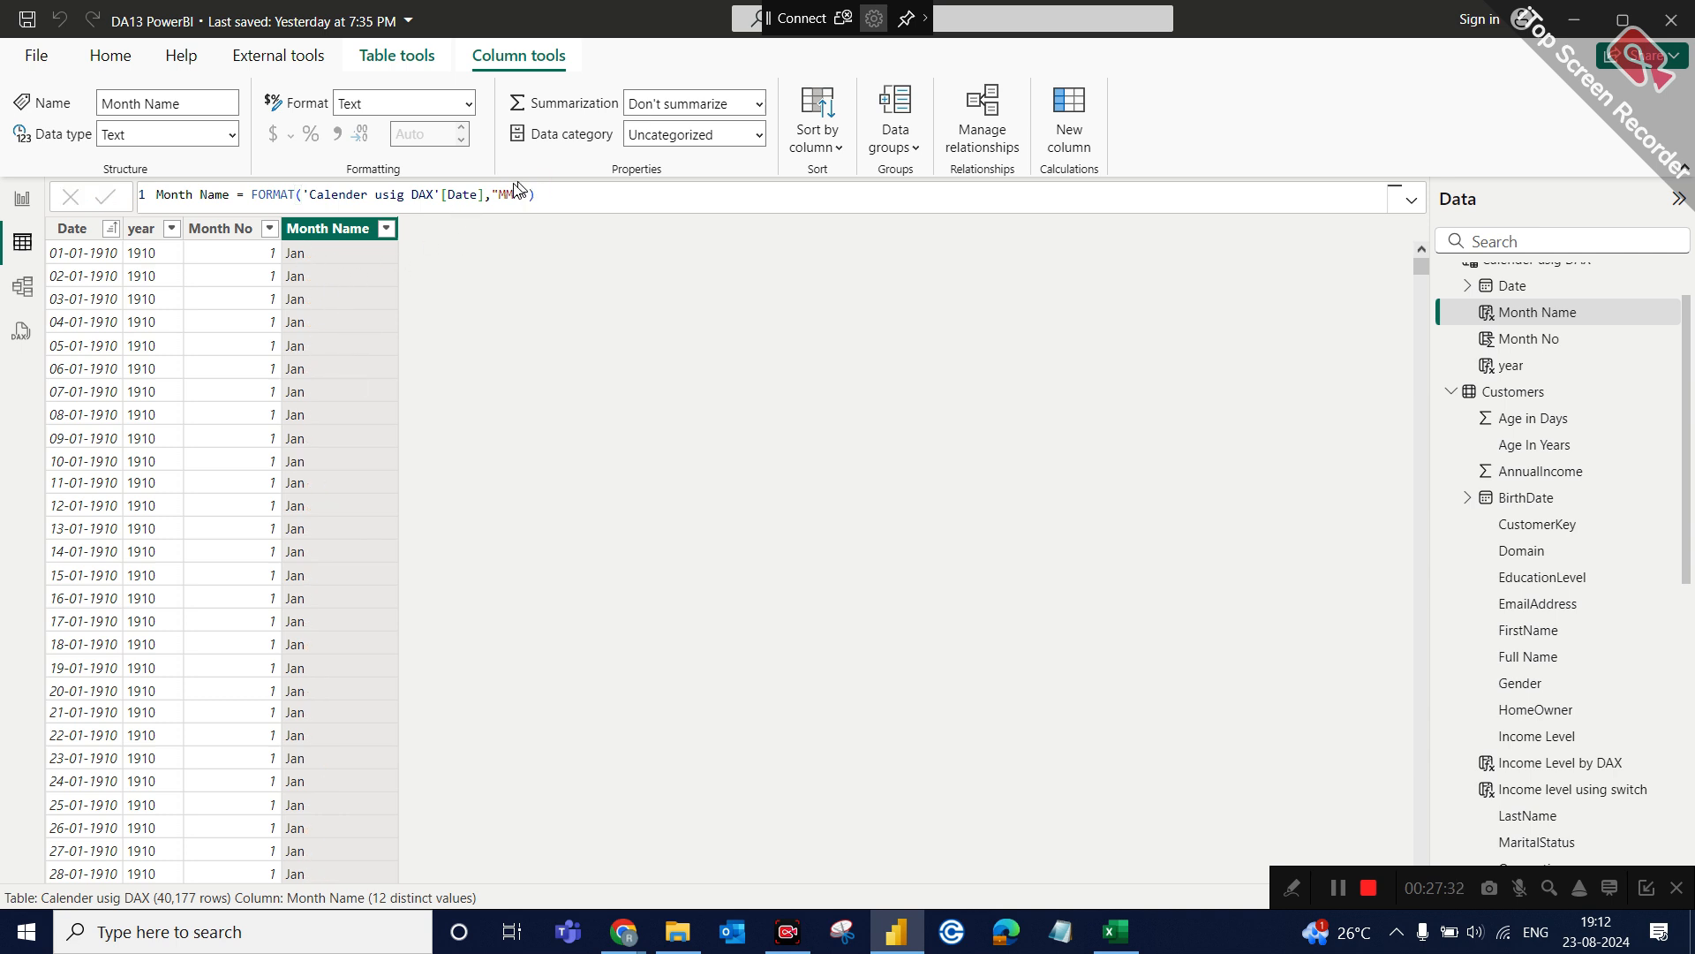
Shorten the format string in the Month Name formula to "MM" and commit it.
left_click(520, 178)
key("BackSpace")
key("Return")
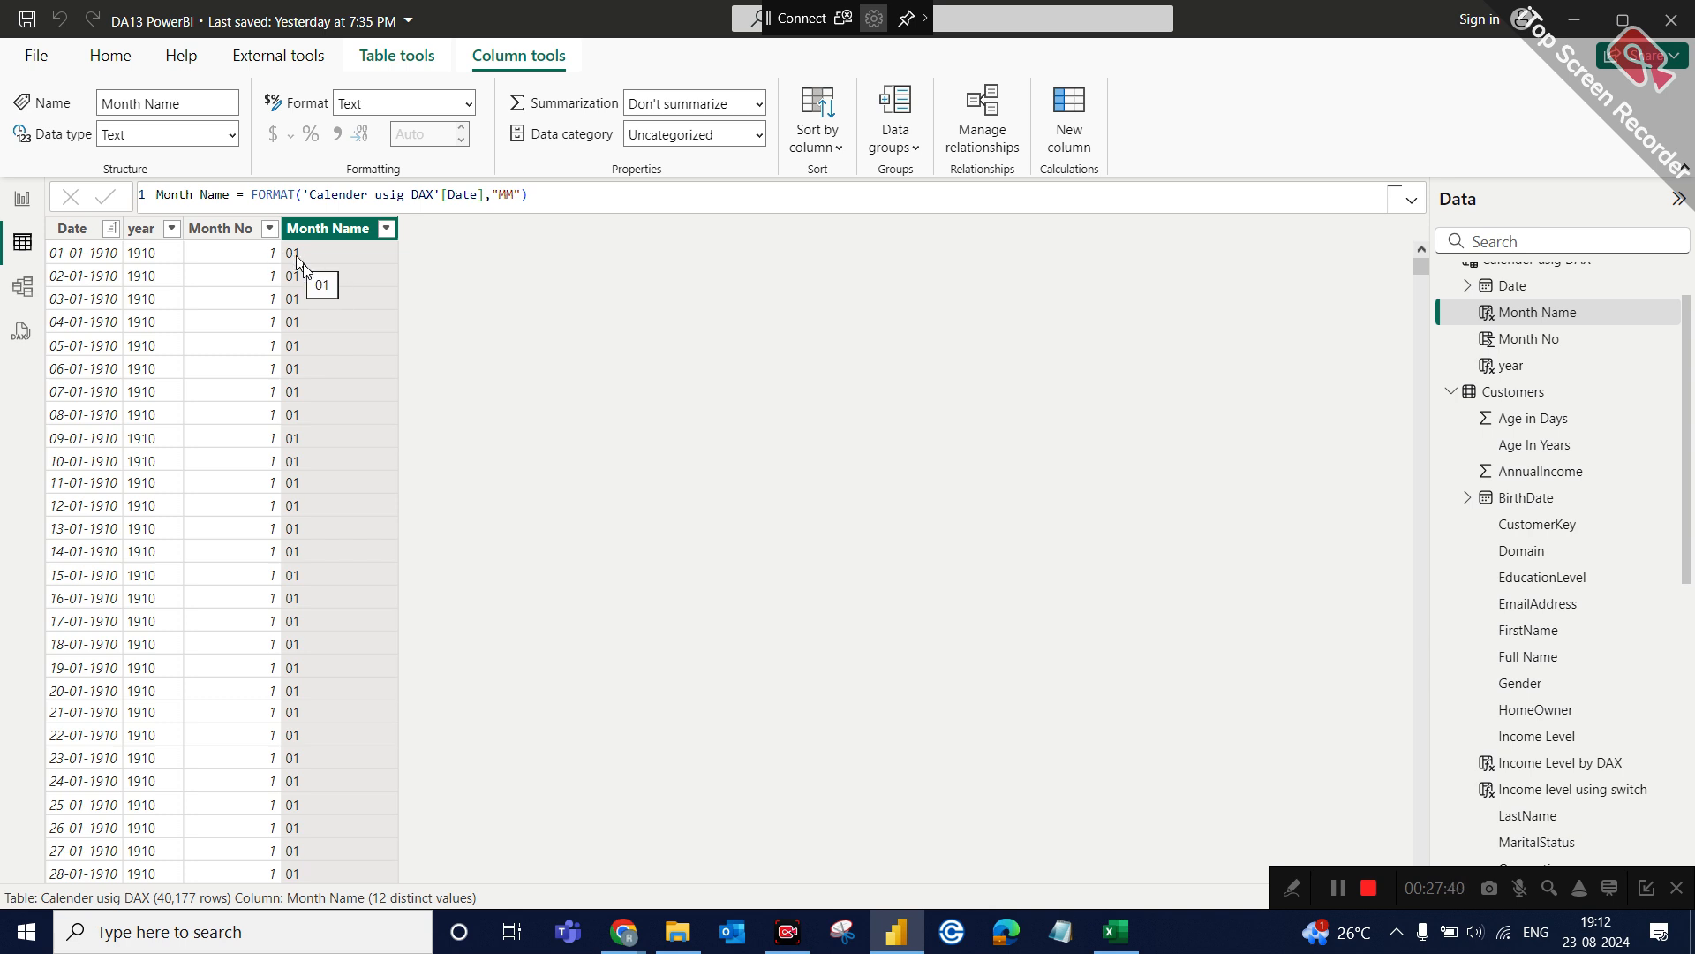
Compare the Month No and Month Name columns, and shorten the Month Name format string to "M".
left_click(251, 225)
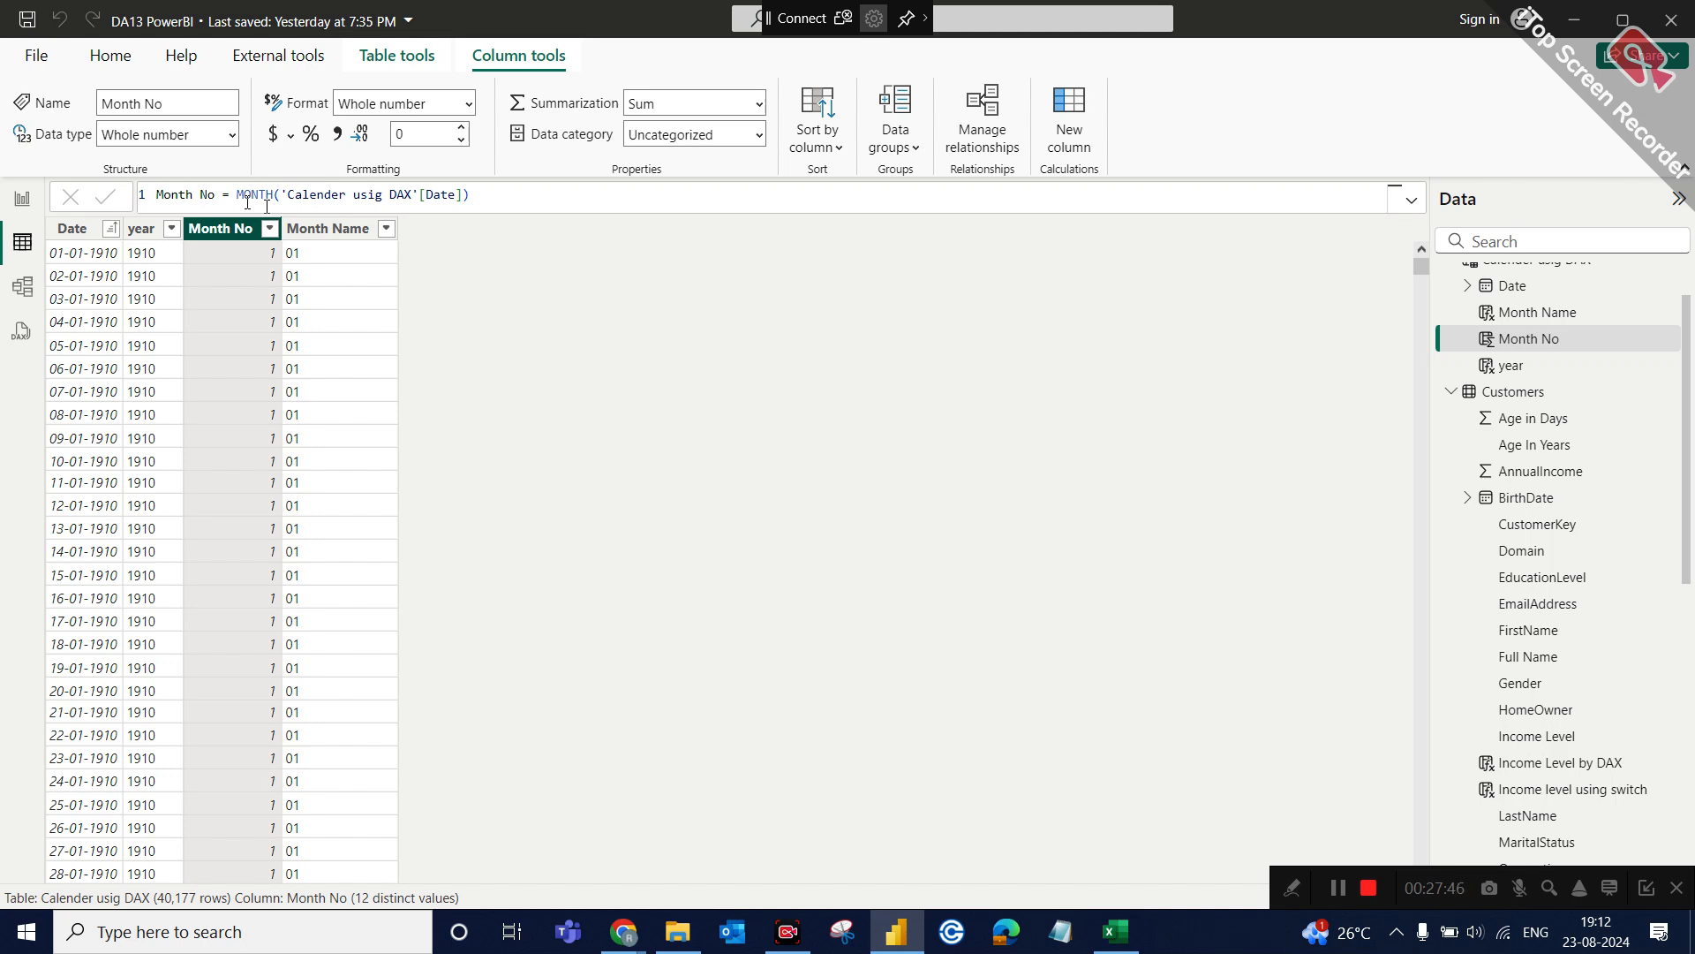
left_click(344, 228)
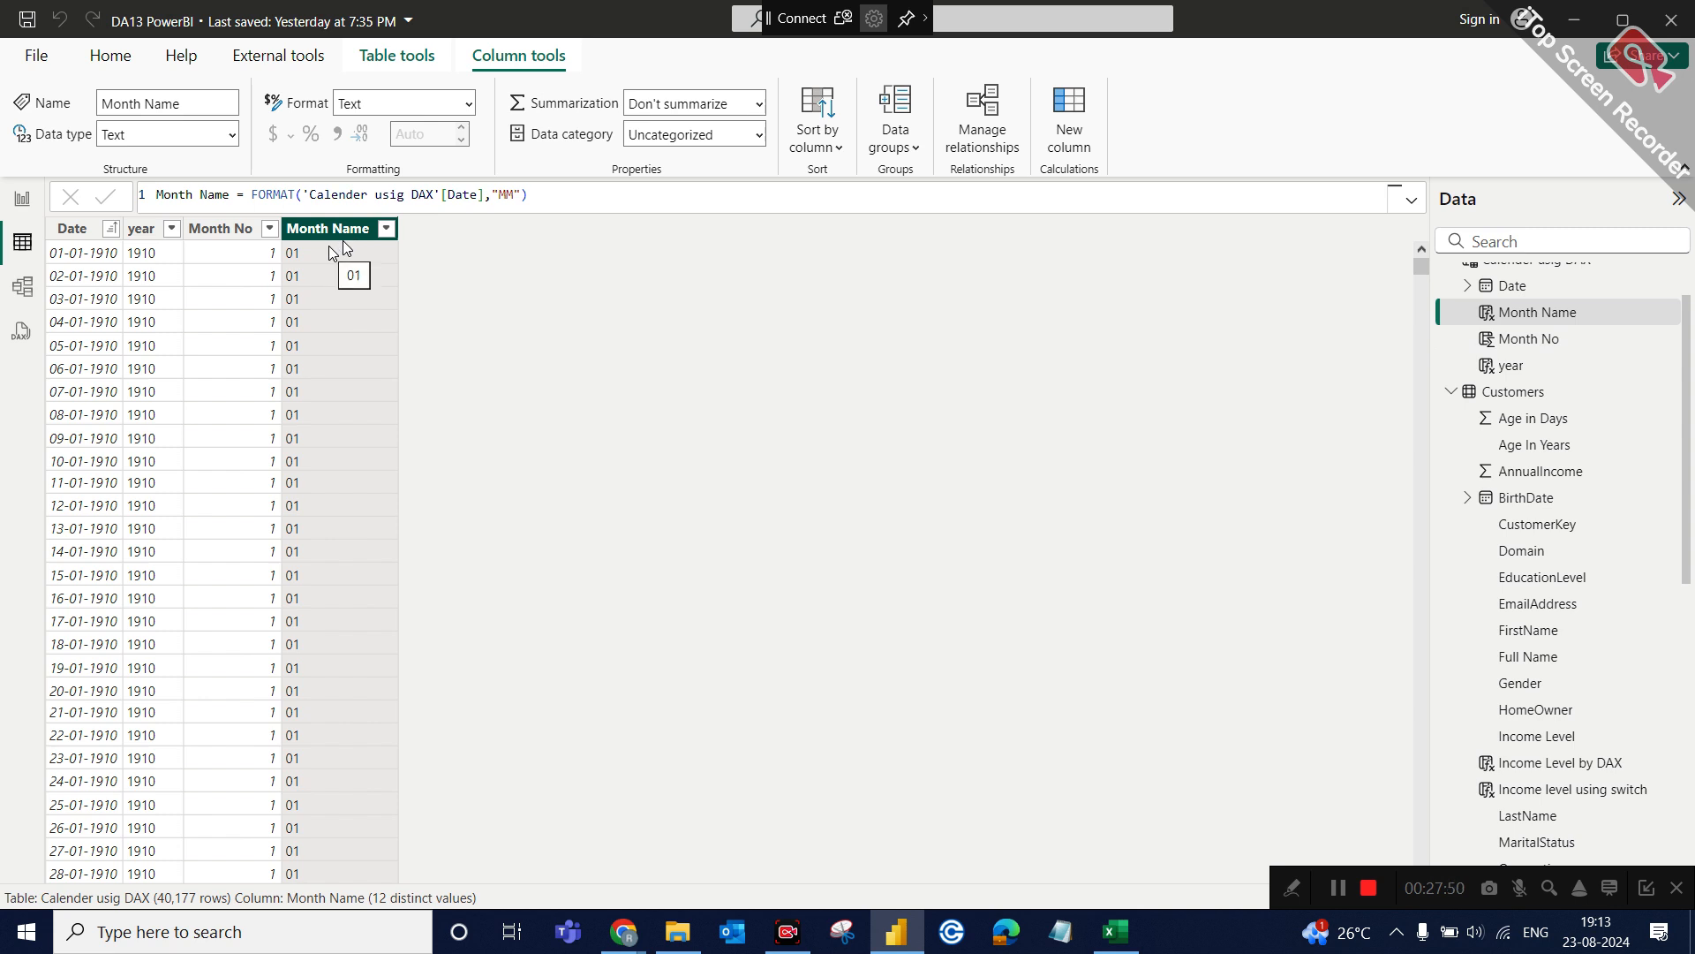
left_click(518, 196)
key("BackSpace")
key("Return")
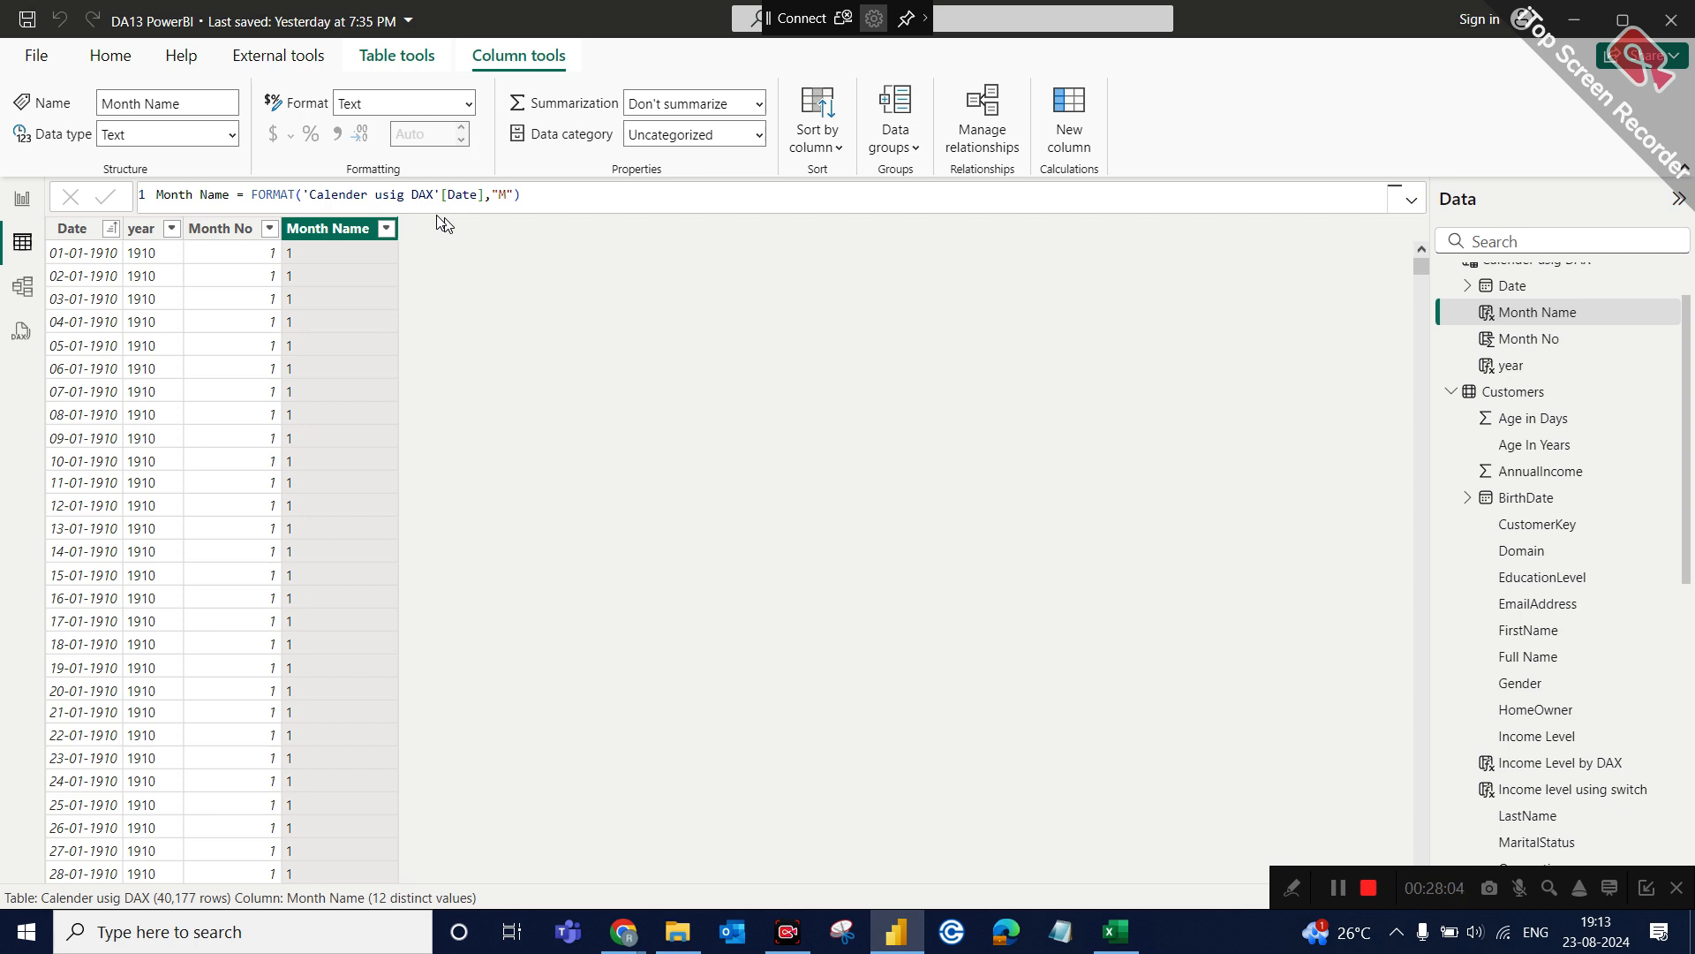
Set the format string in the Month Name formula to "MMMM" and commit it.
left_click(503, 179)
type("MMM")
key("Return")
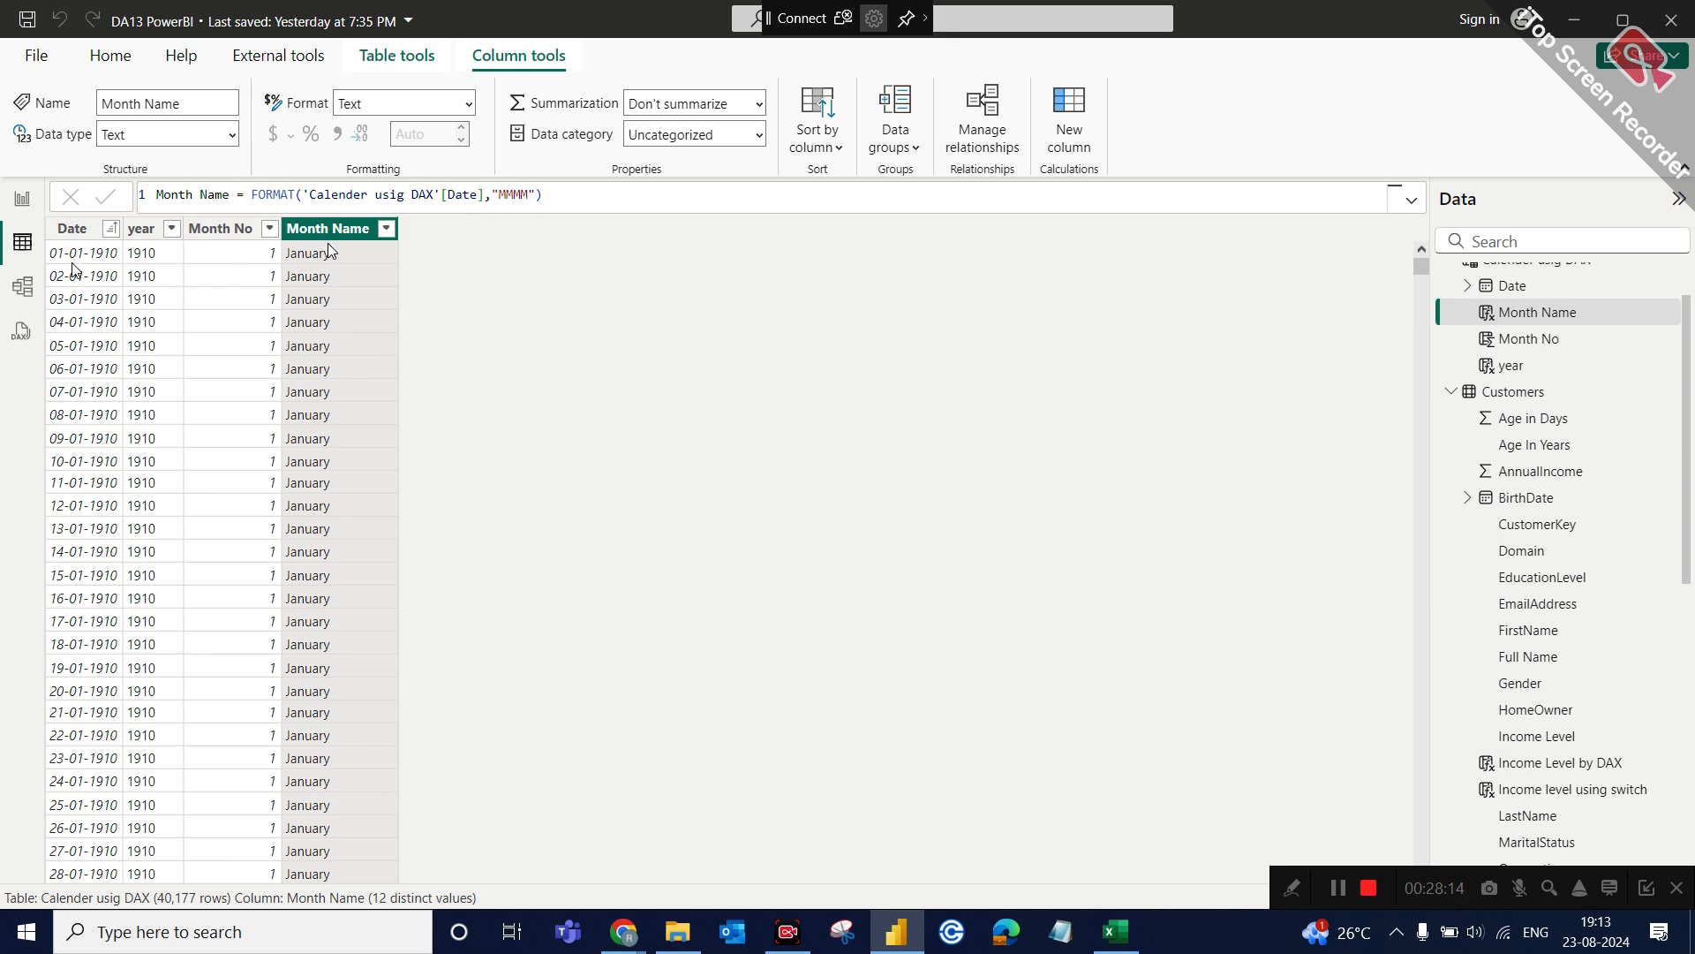
Add a calculated column named Qtr No with the formula QUARTER('Calender usig DAX'[Date]) and check its distinct values.
left_click(86, 229)
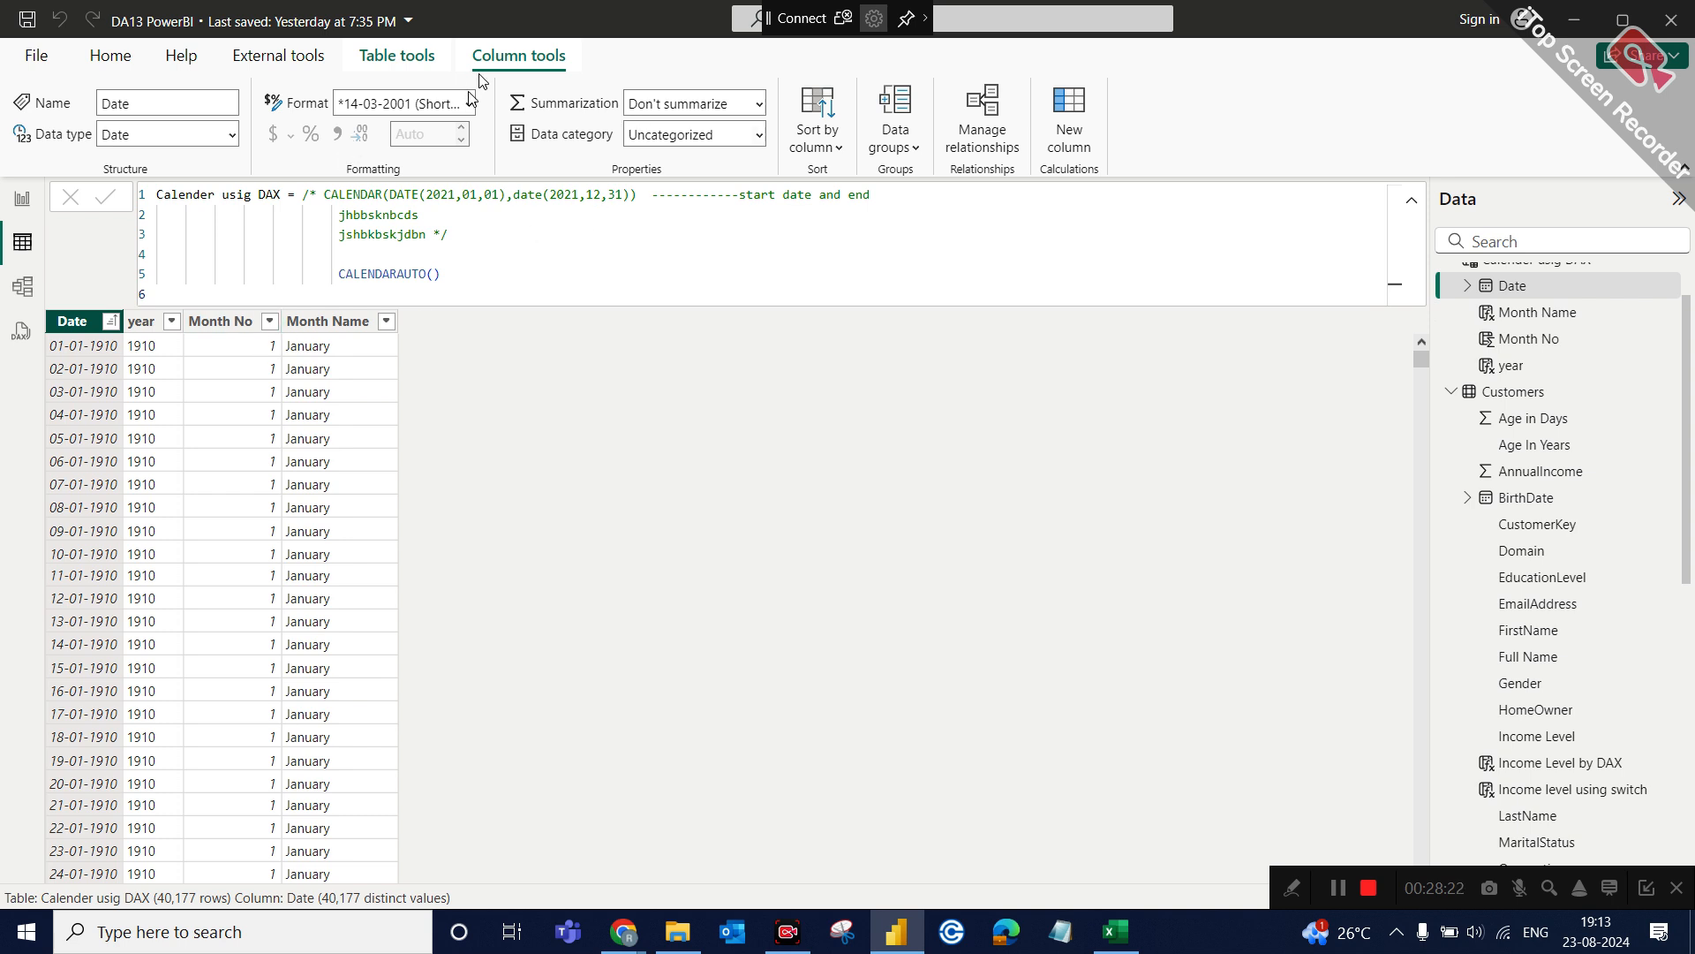
left_click(1066, 140)
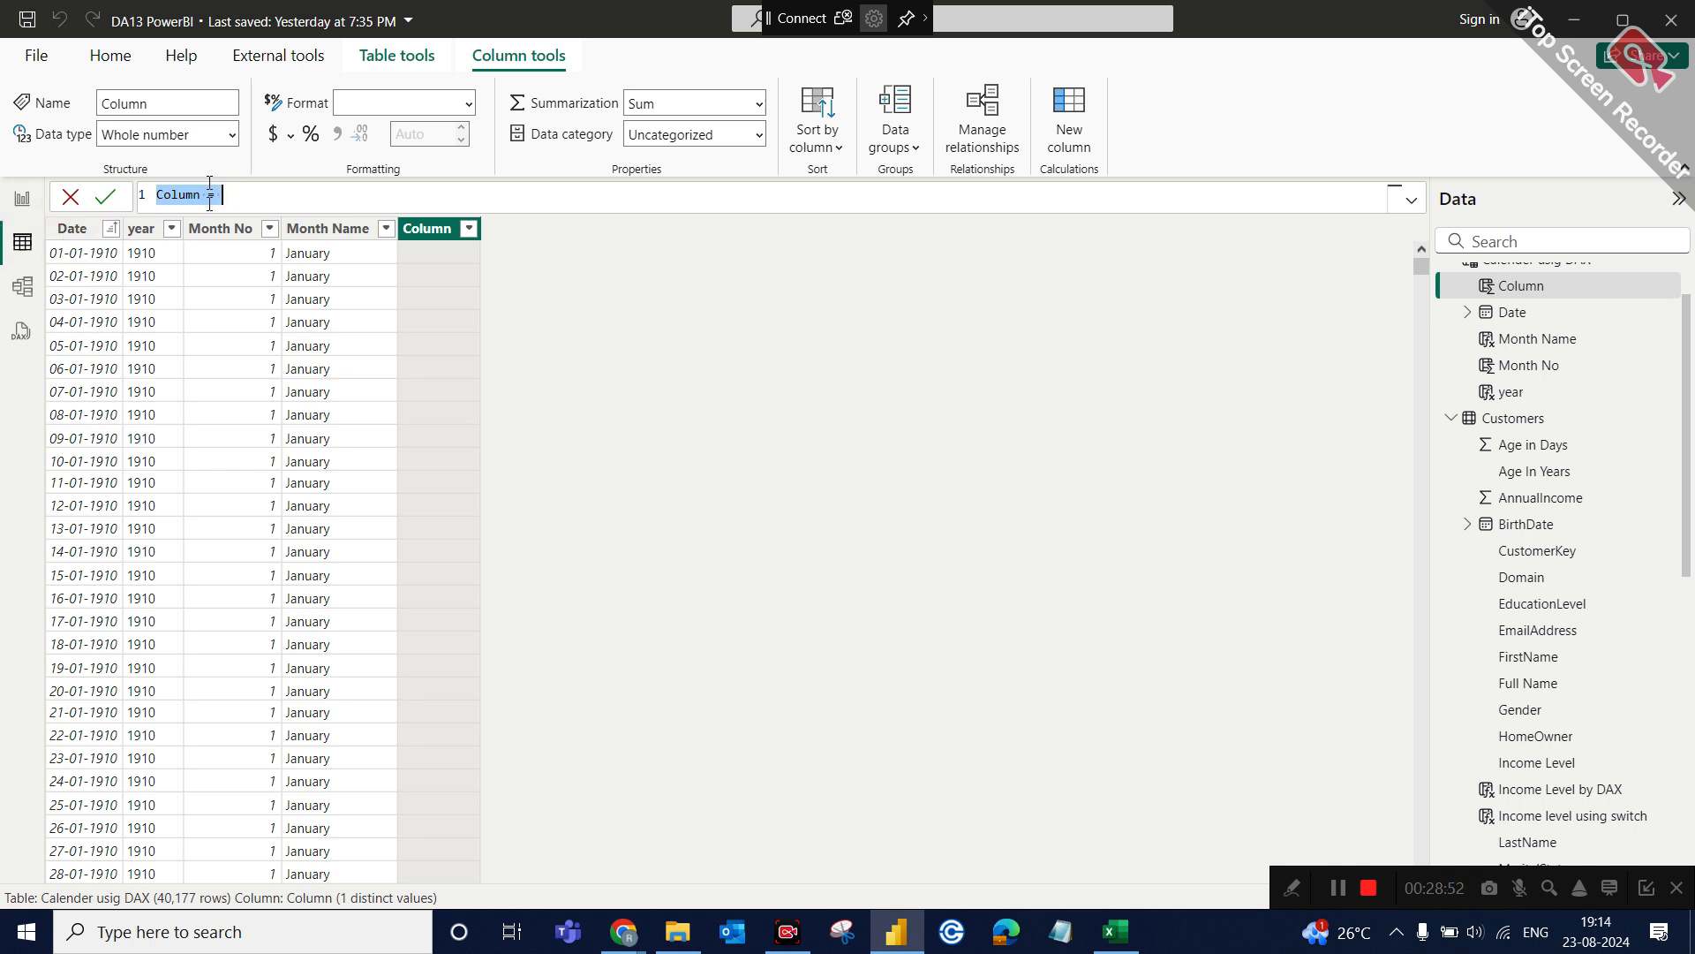
type("Qtr No = qua")
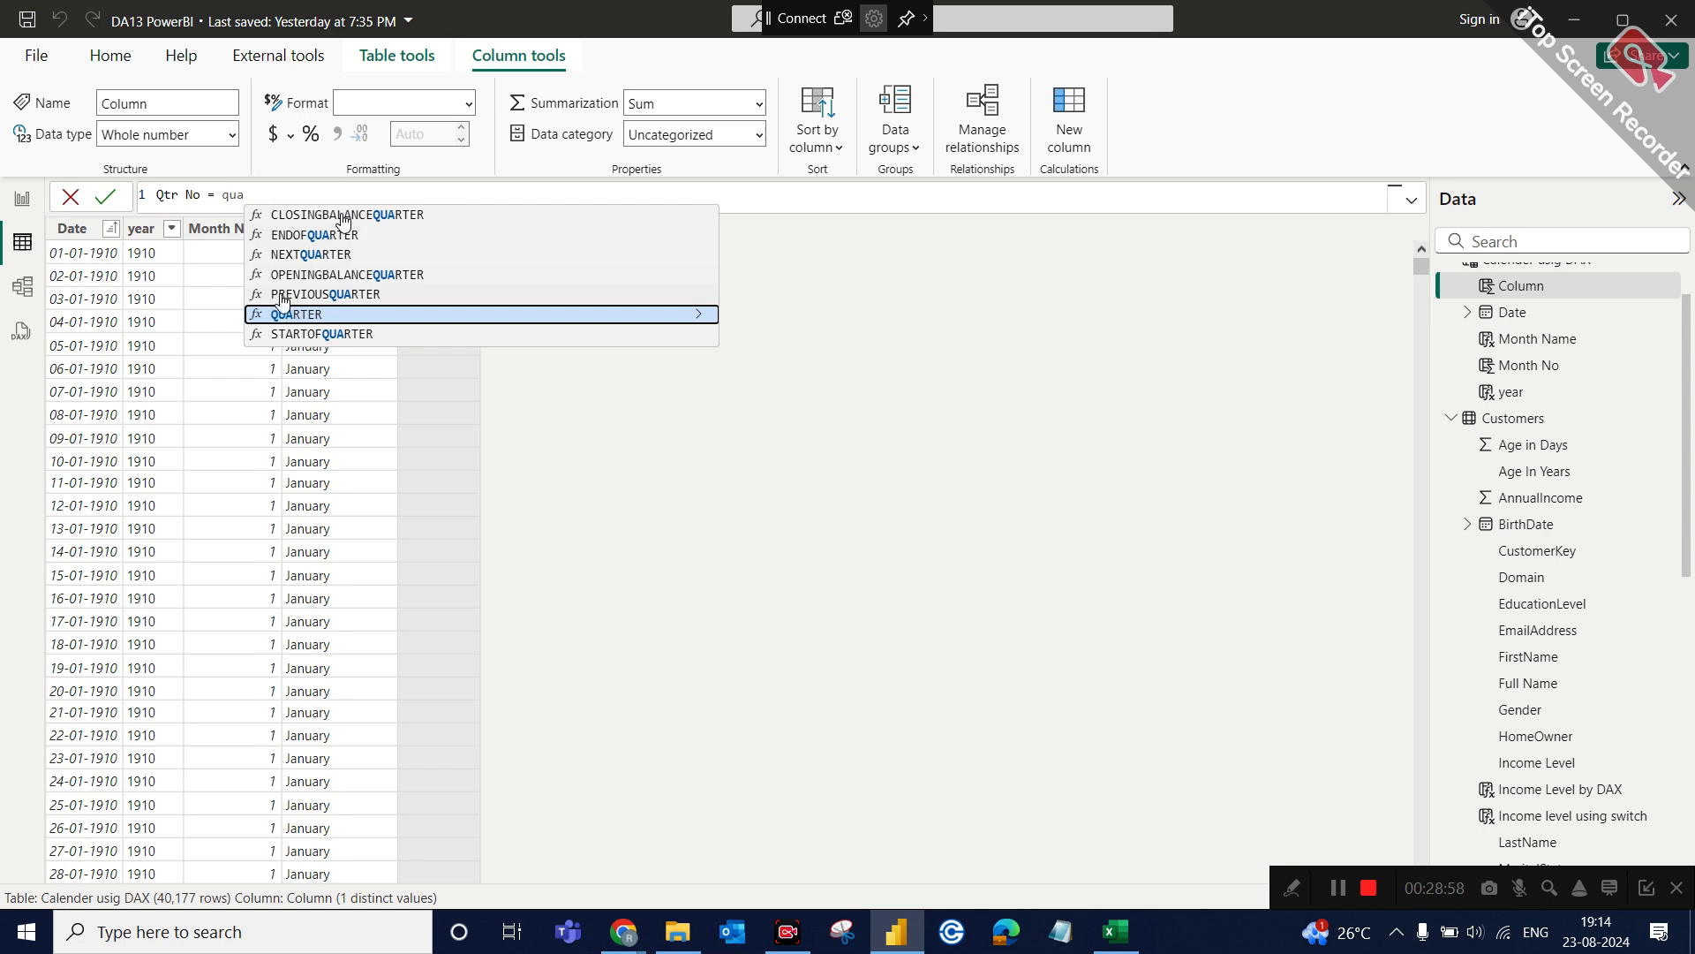
left_click(294, 313)
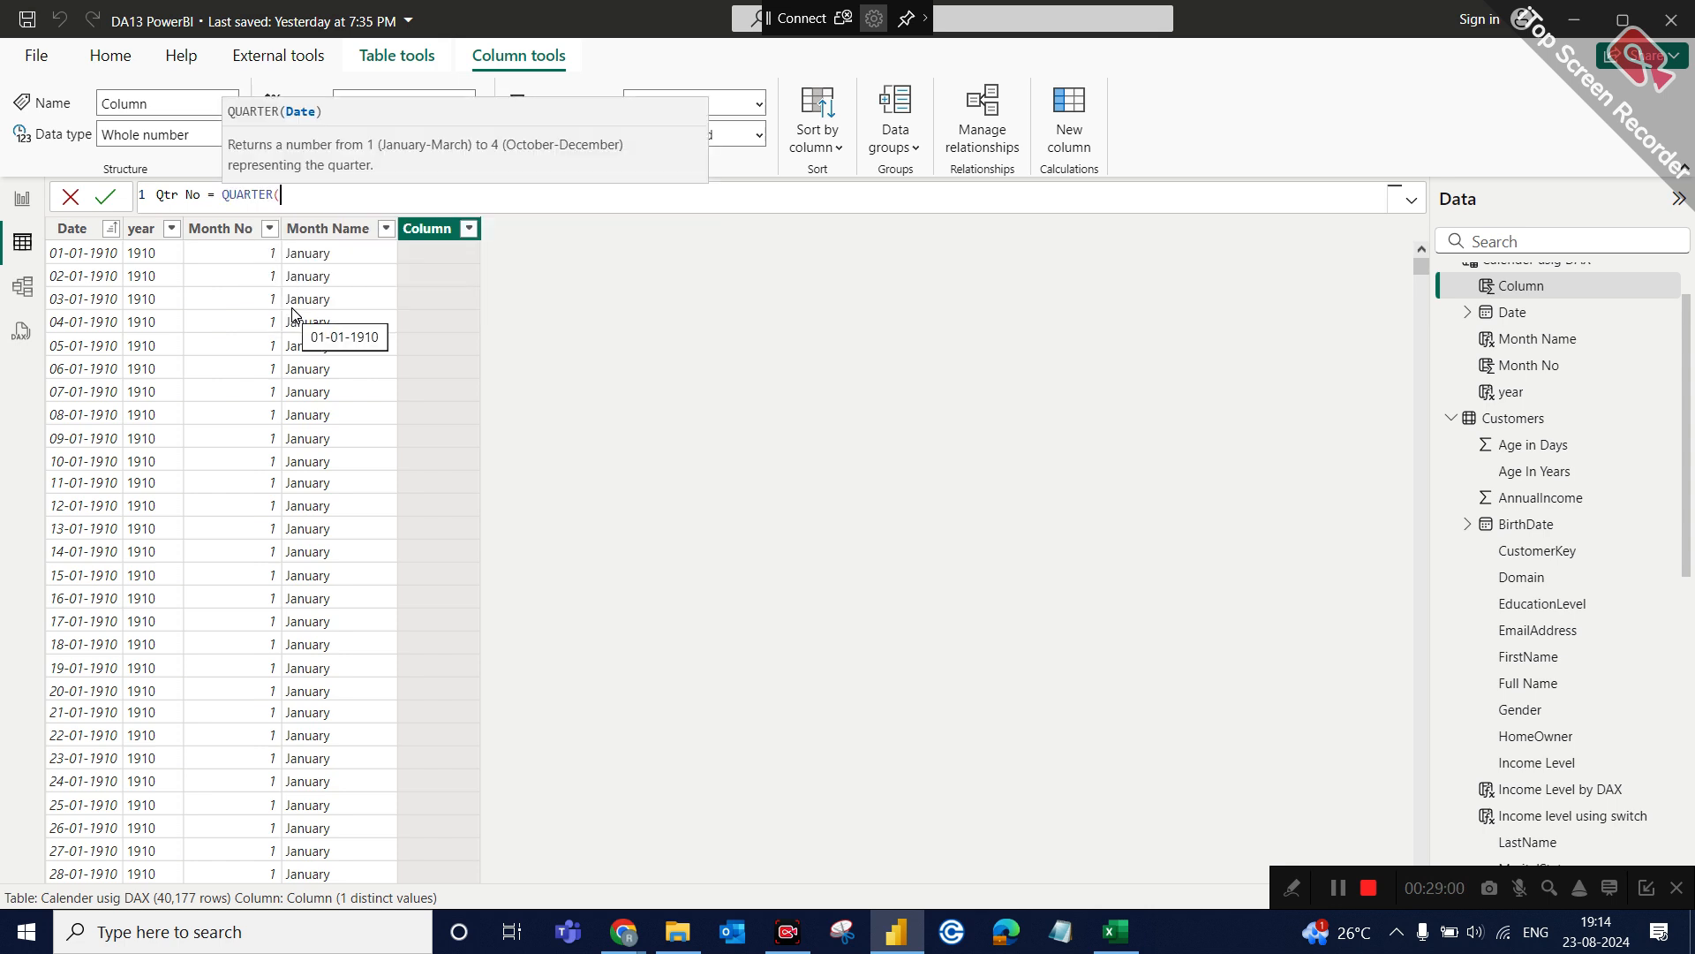
type("cale")
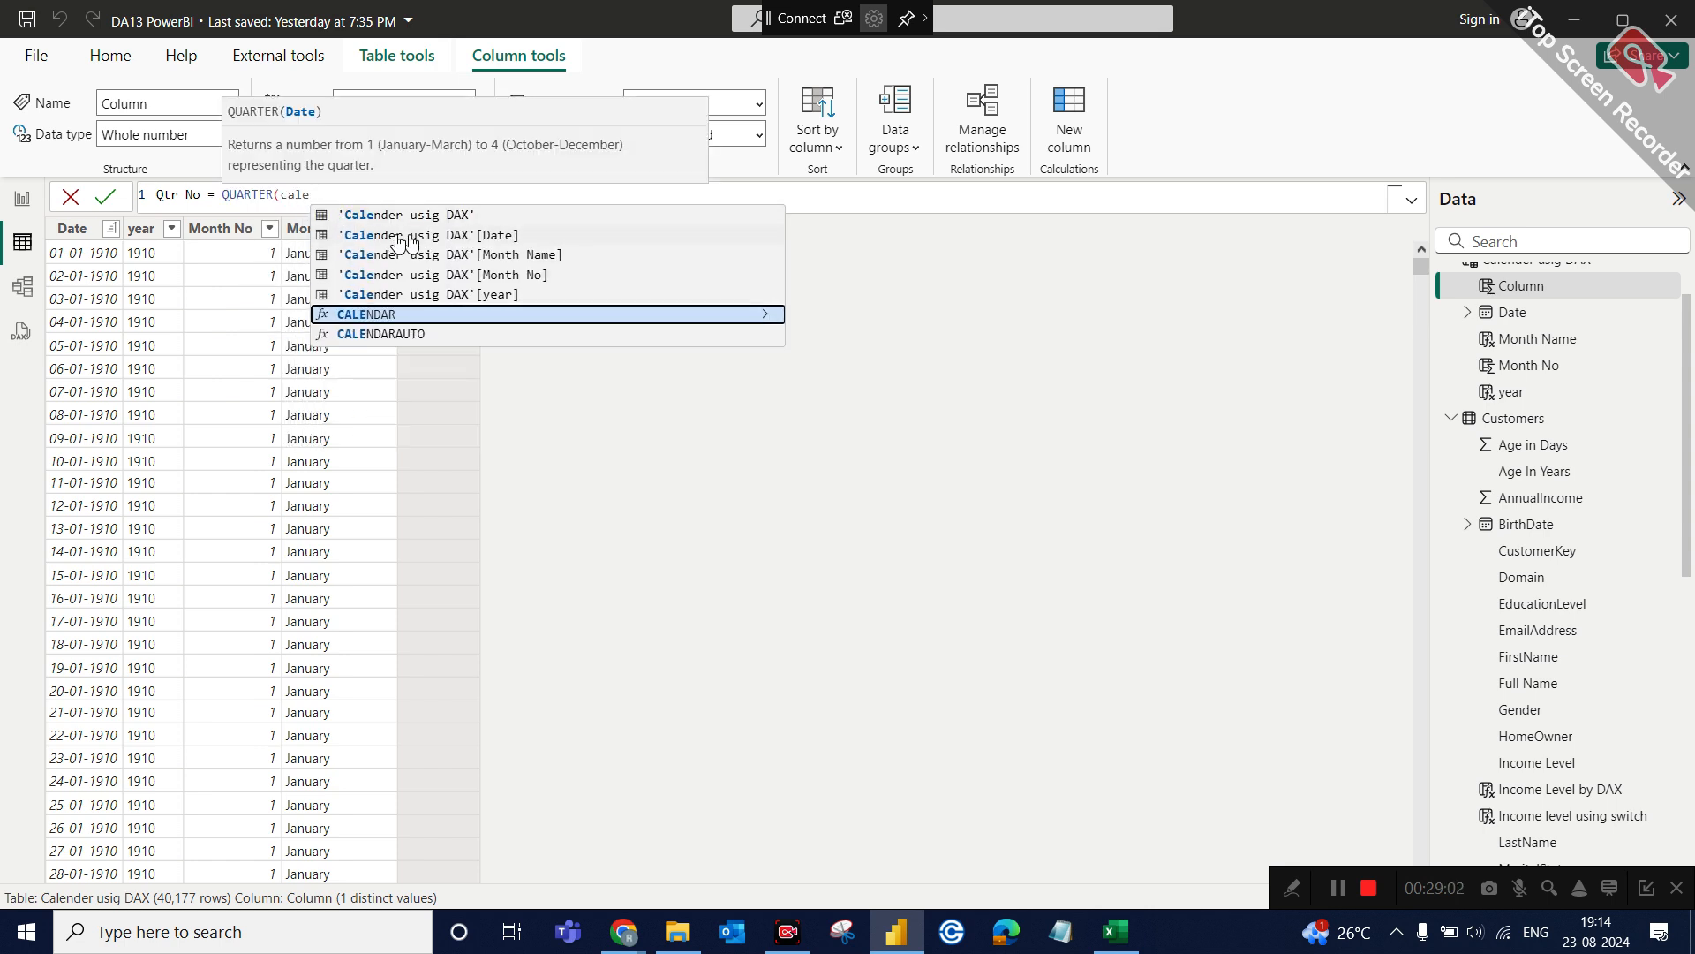
left_click(400, 235)
type(")")
key("Return")
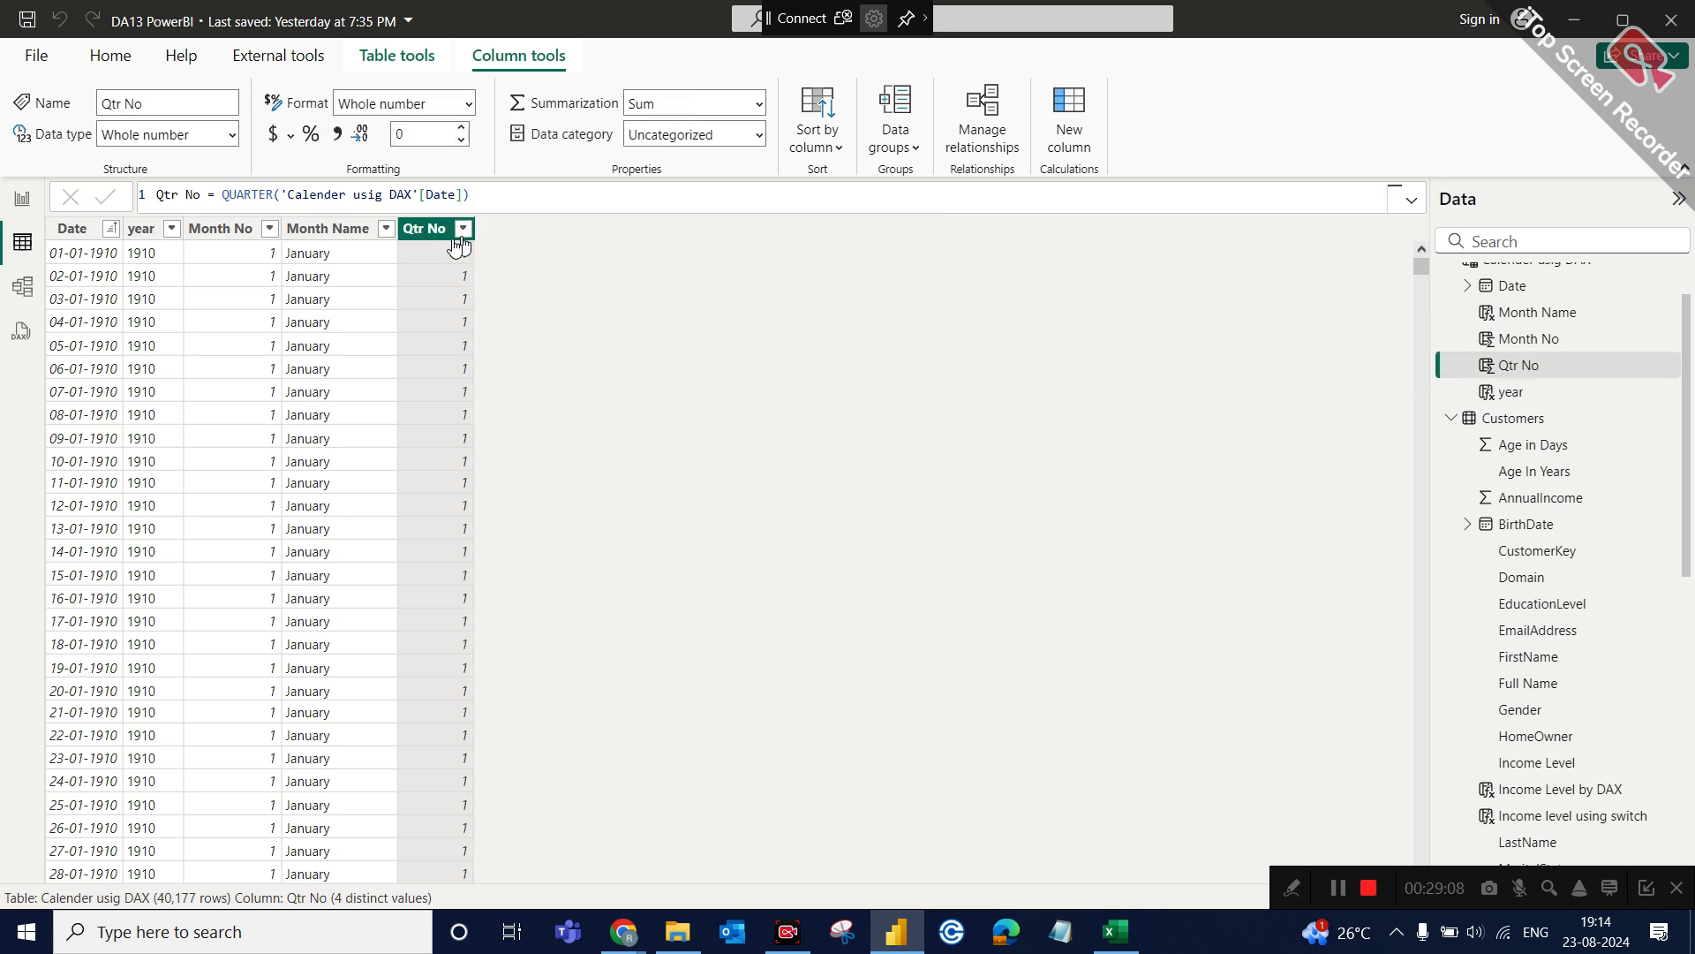
left_click(463, 230)
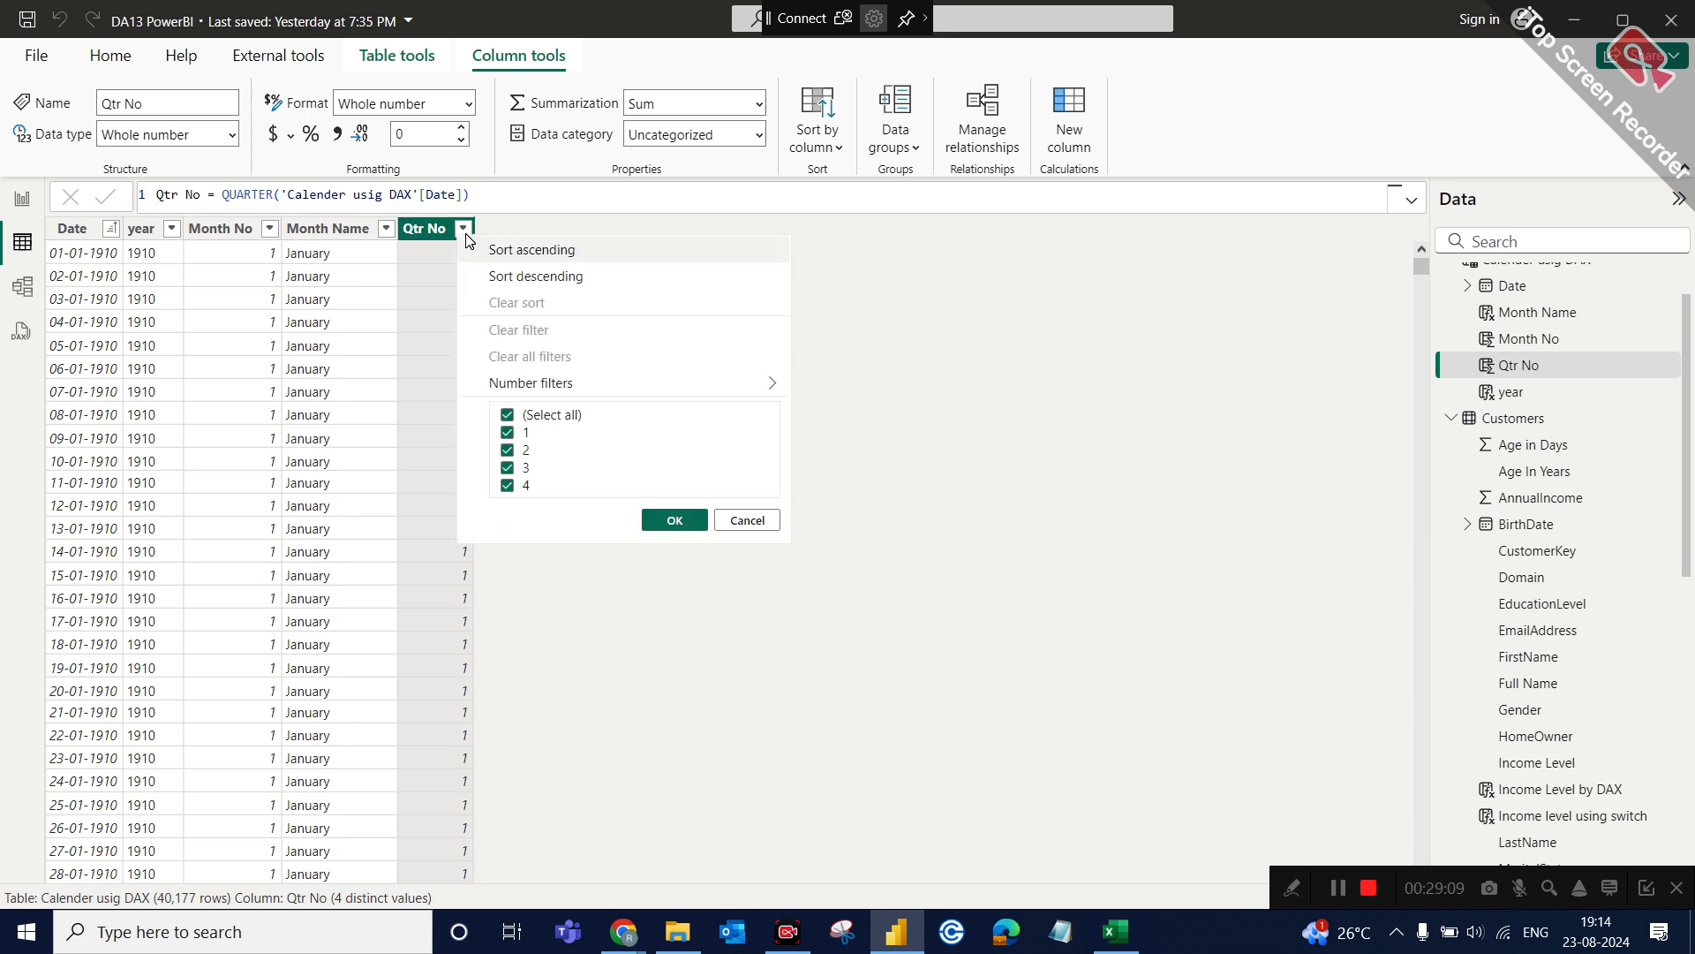
left_click(1015, 311)
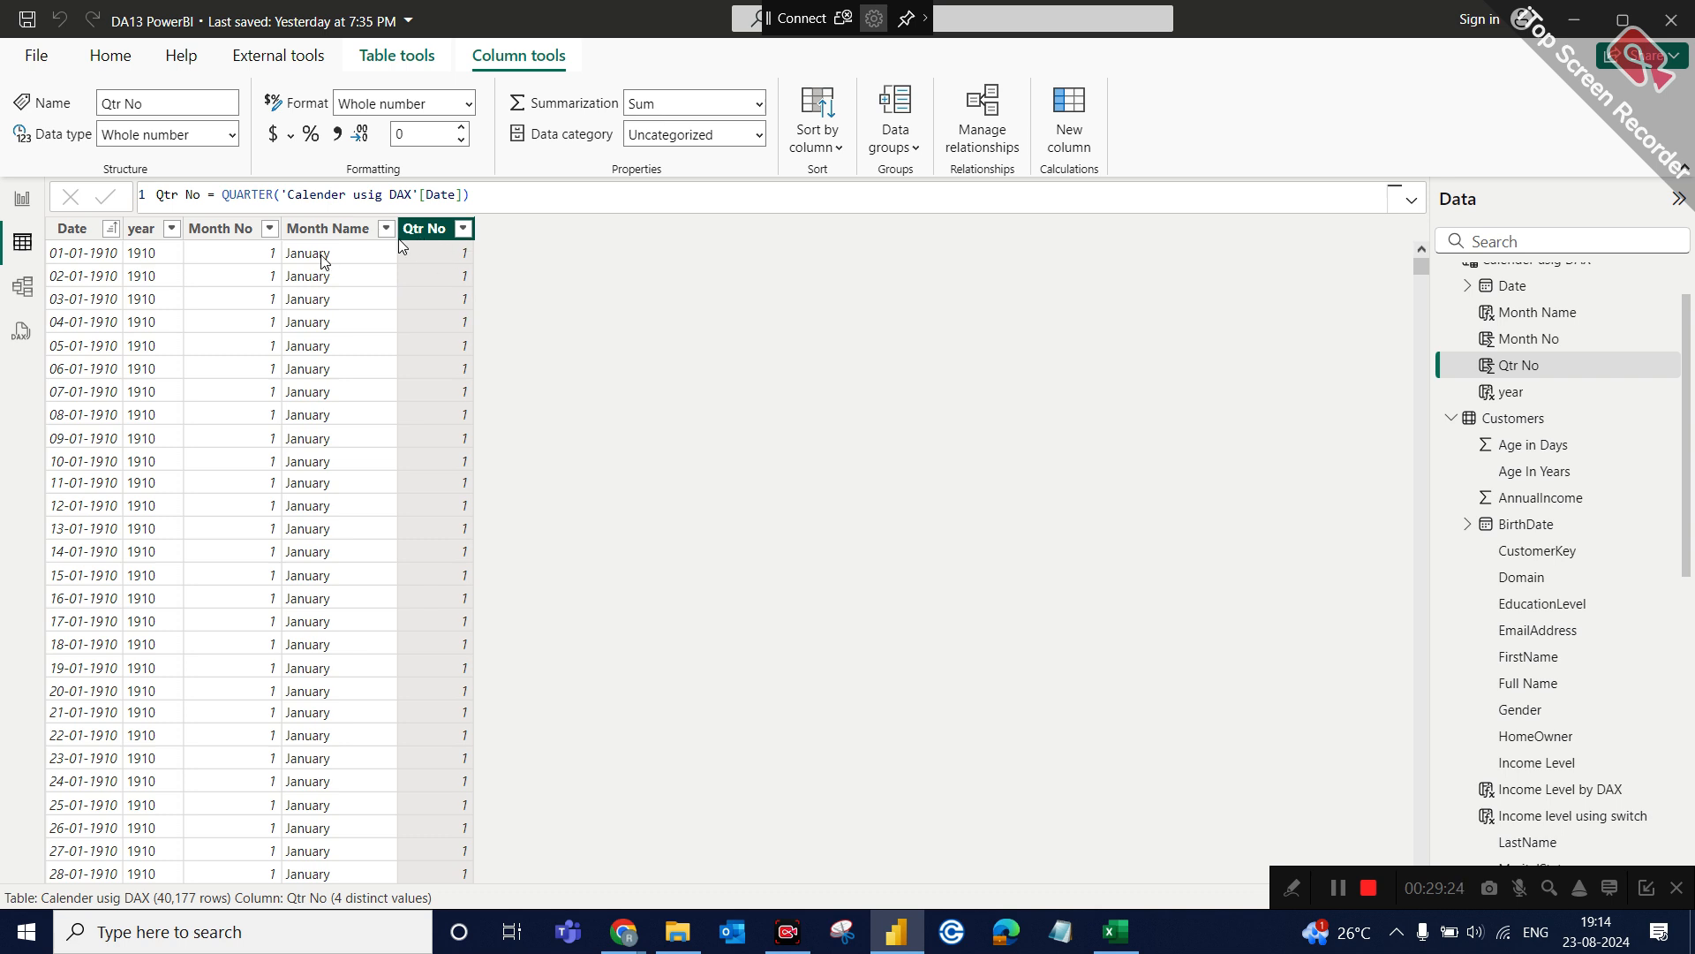
Start a calculated column named Qtr name with the formula "Q"&"-"&'Calender usig DAX'[Qtr No].
left_click(1074, 152)
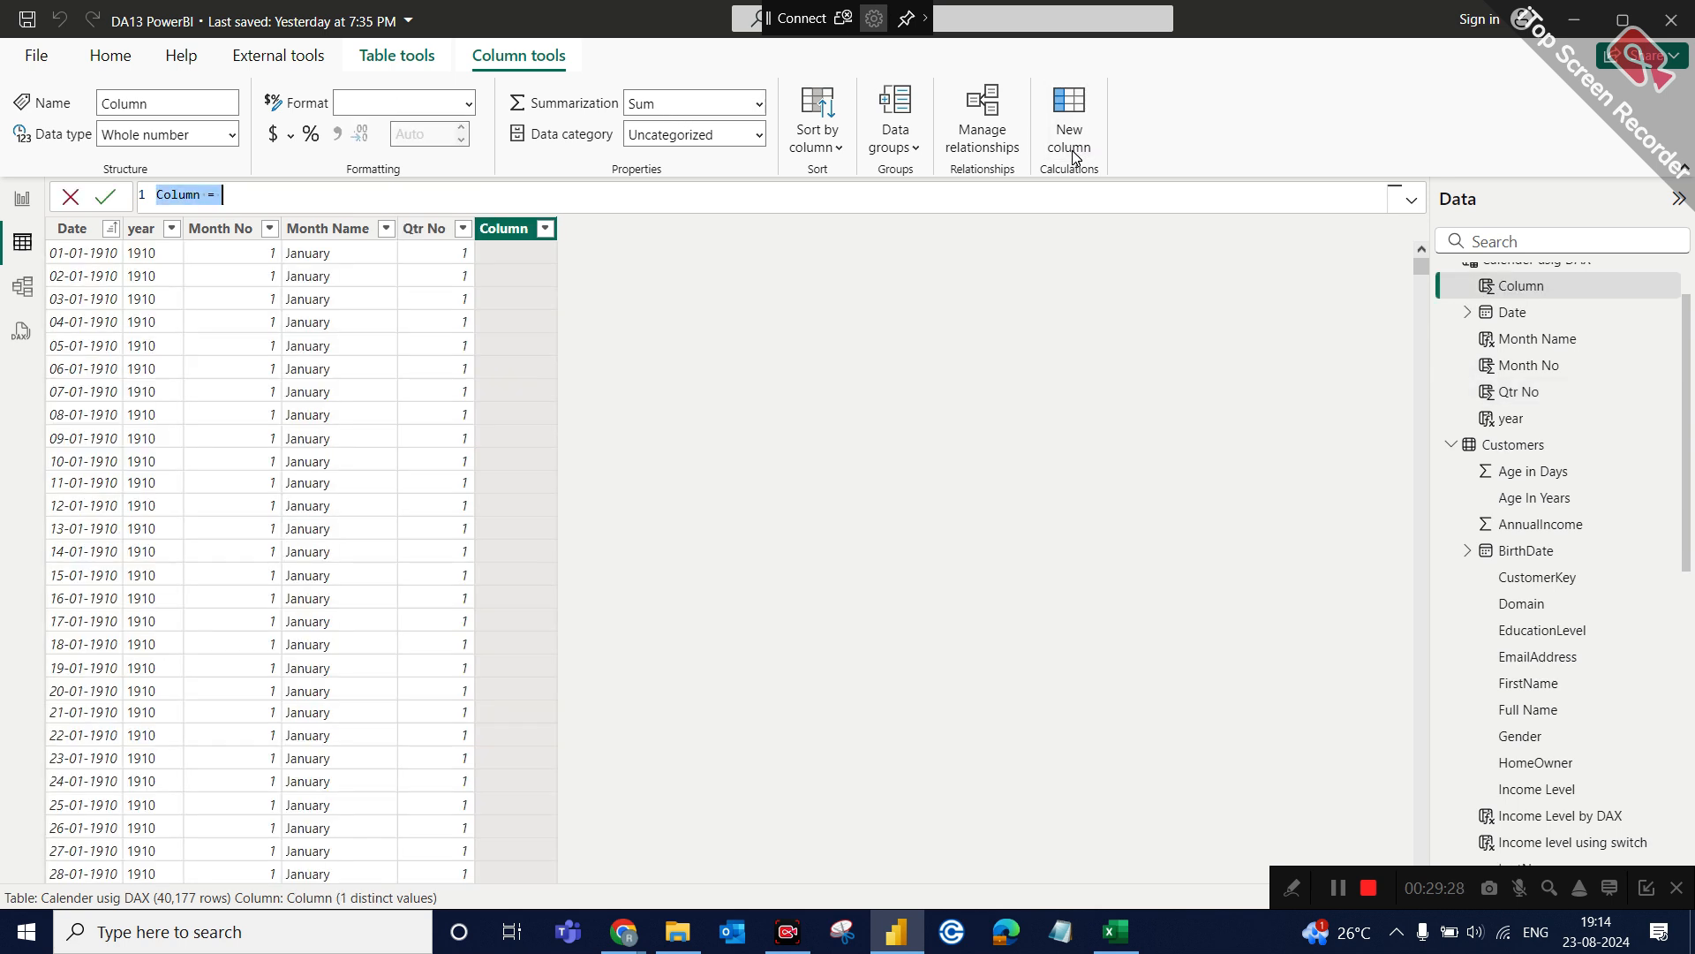
left_click(202, 193)
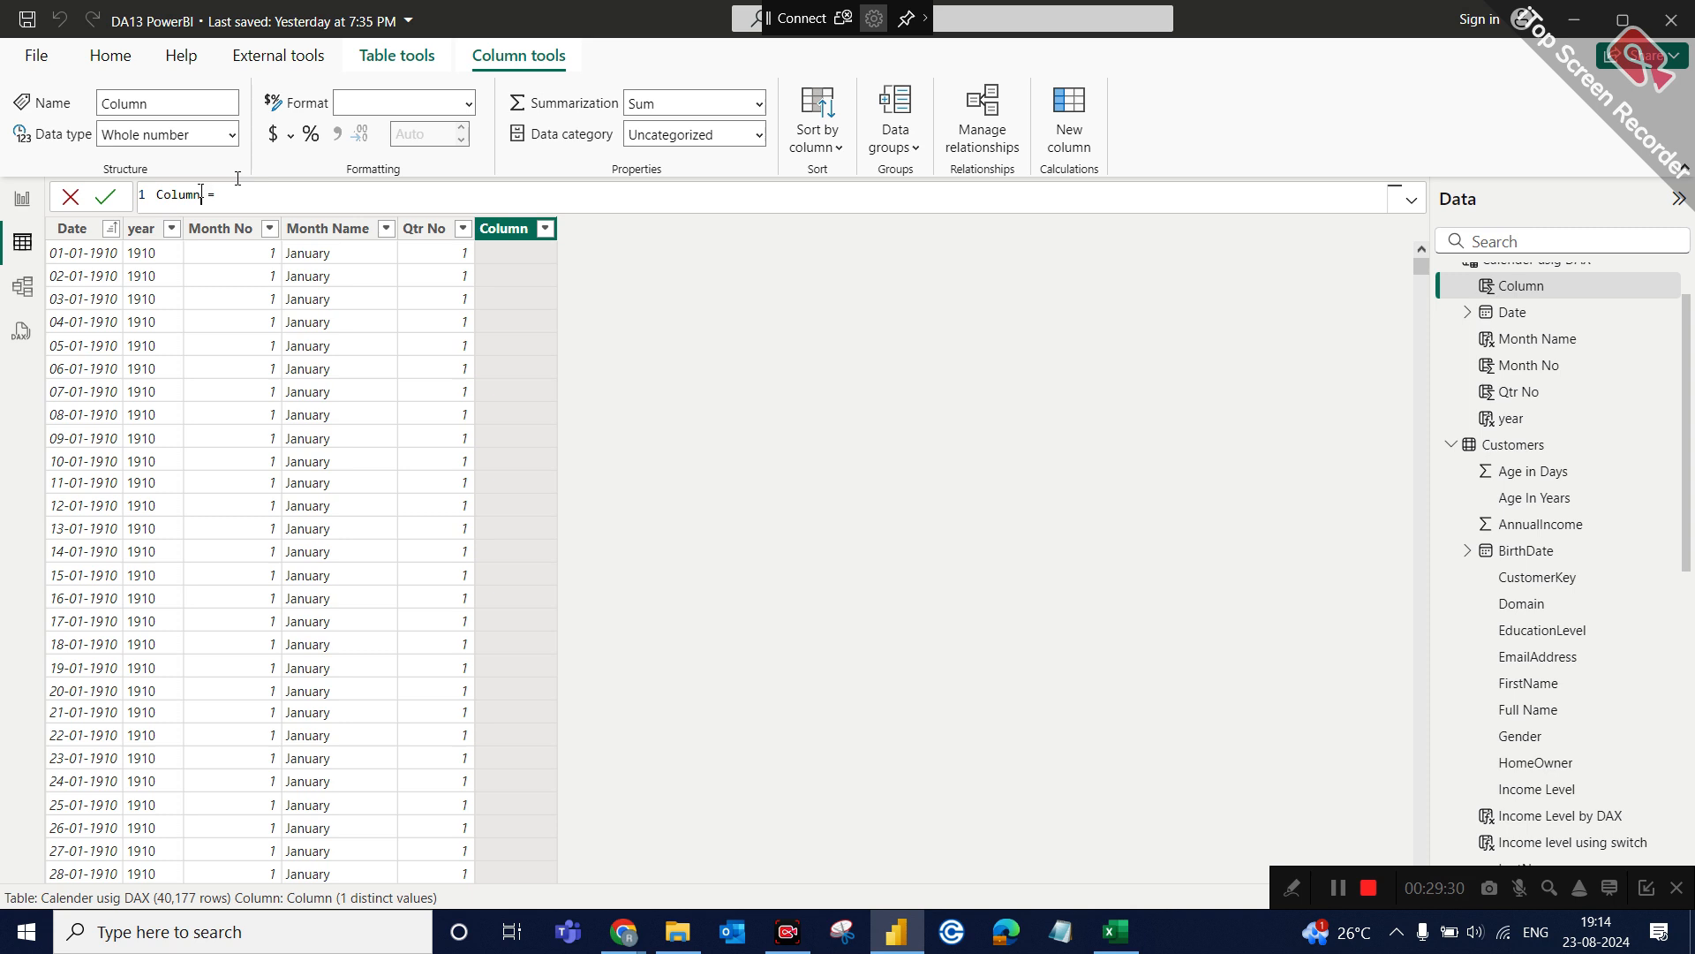
key("BackSpace")
key("BackSpace")
key("BackSpace")
key("BackSpace")
key("BackSpace")
key("BackSpace")
type("Qtr name = \"Q")
type("&Qtr")
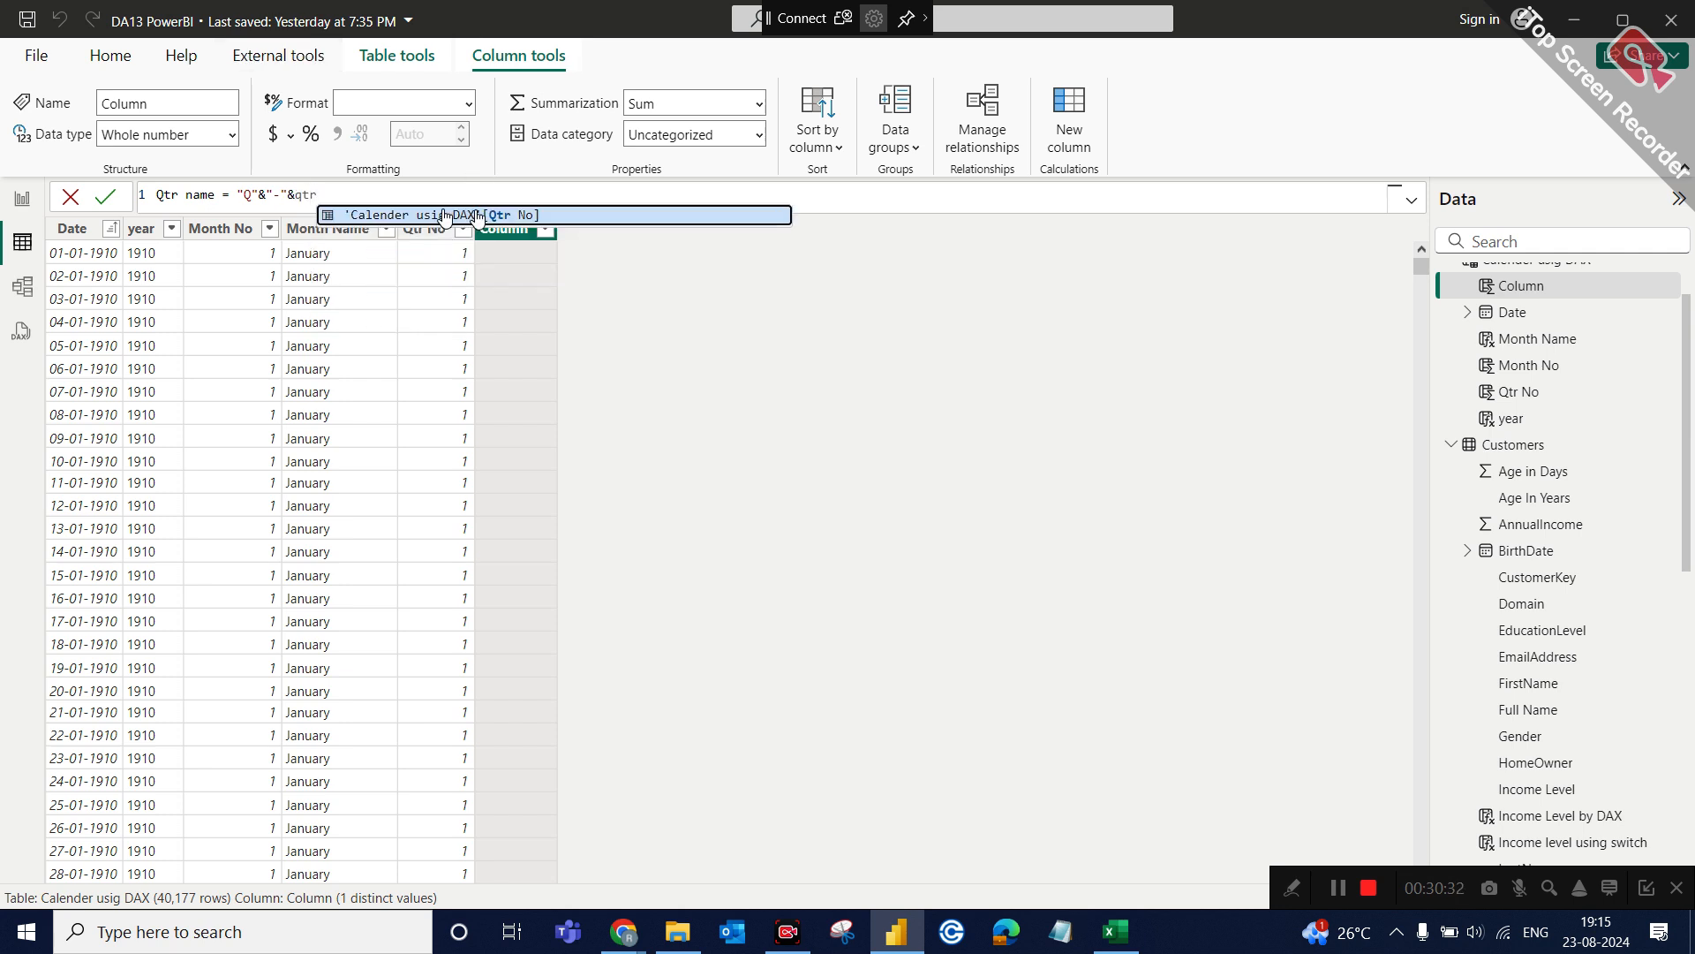
key("Tab")
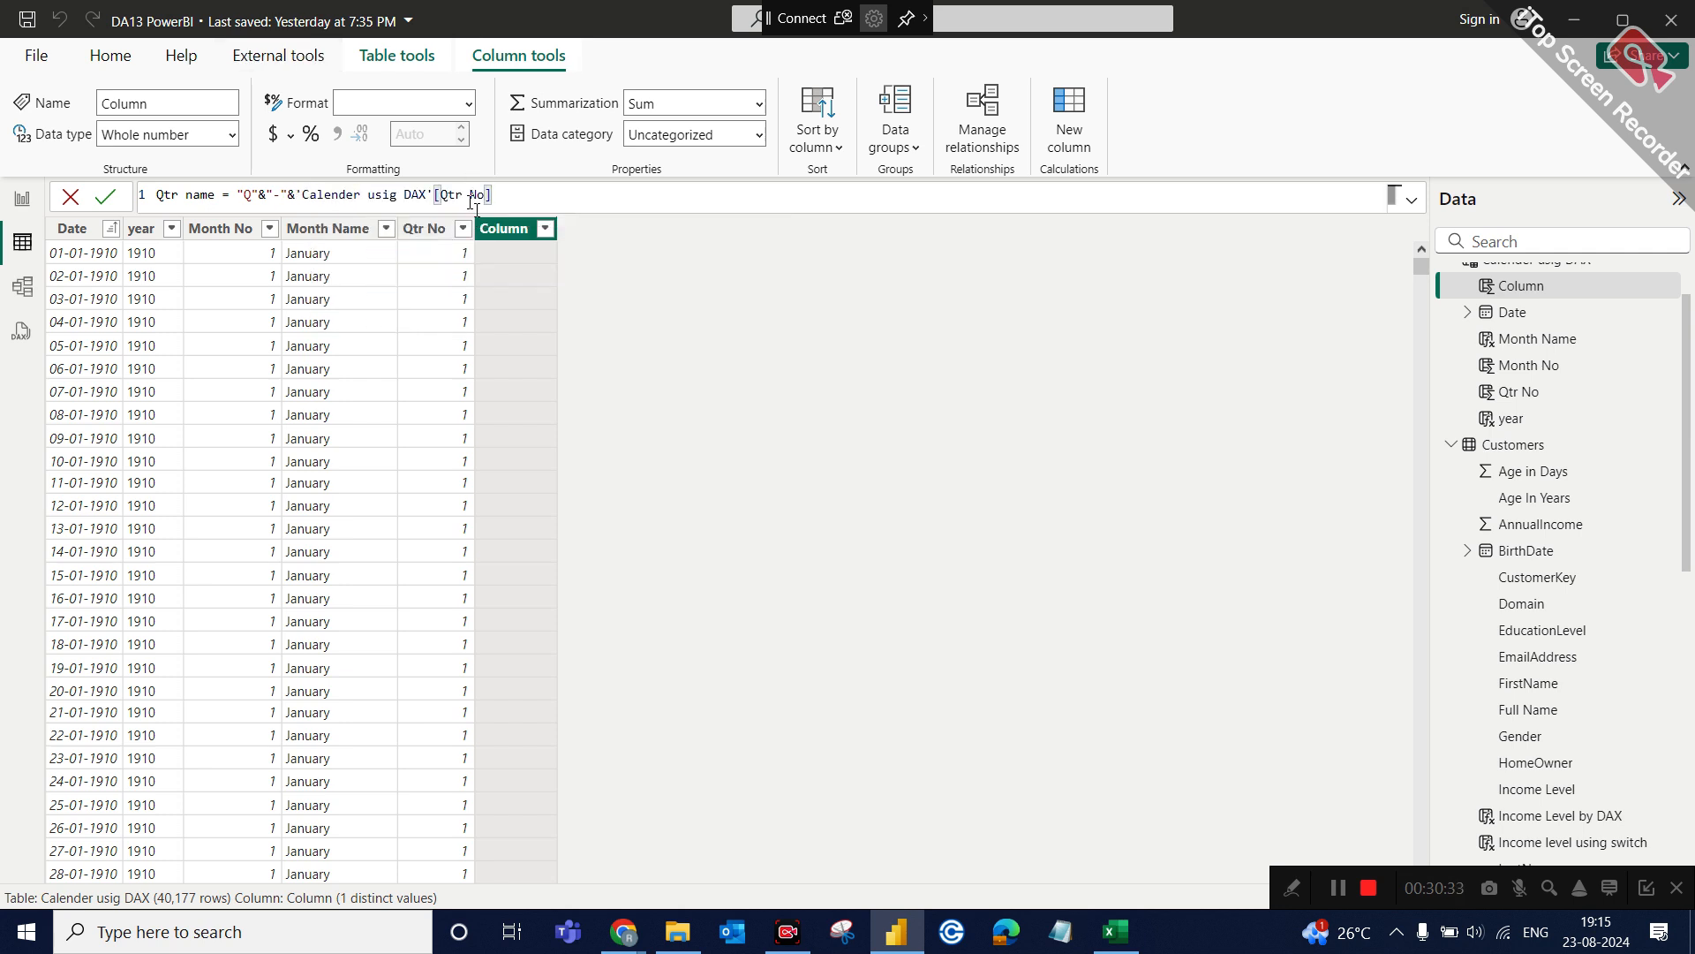
Review the parts of the Qtr name formula, commit it, and check the column's distinct values.
left_click(238, 195)
left_click_drag(237, 196, 257, 195)
key("End")
left_click(283, 193)
left_click_drag(293, 194, 499, 192)
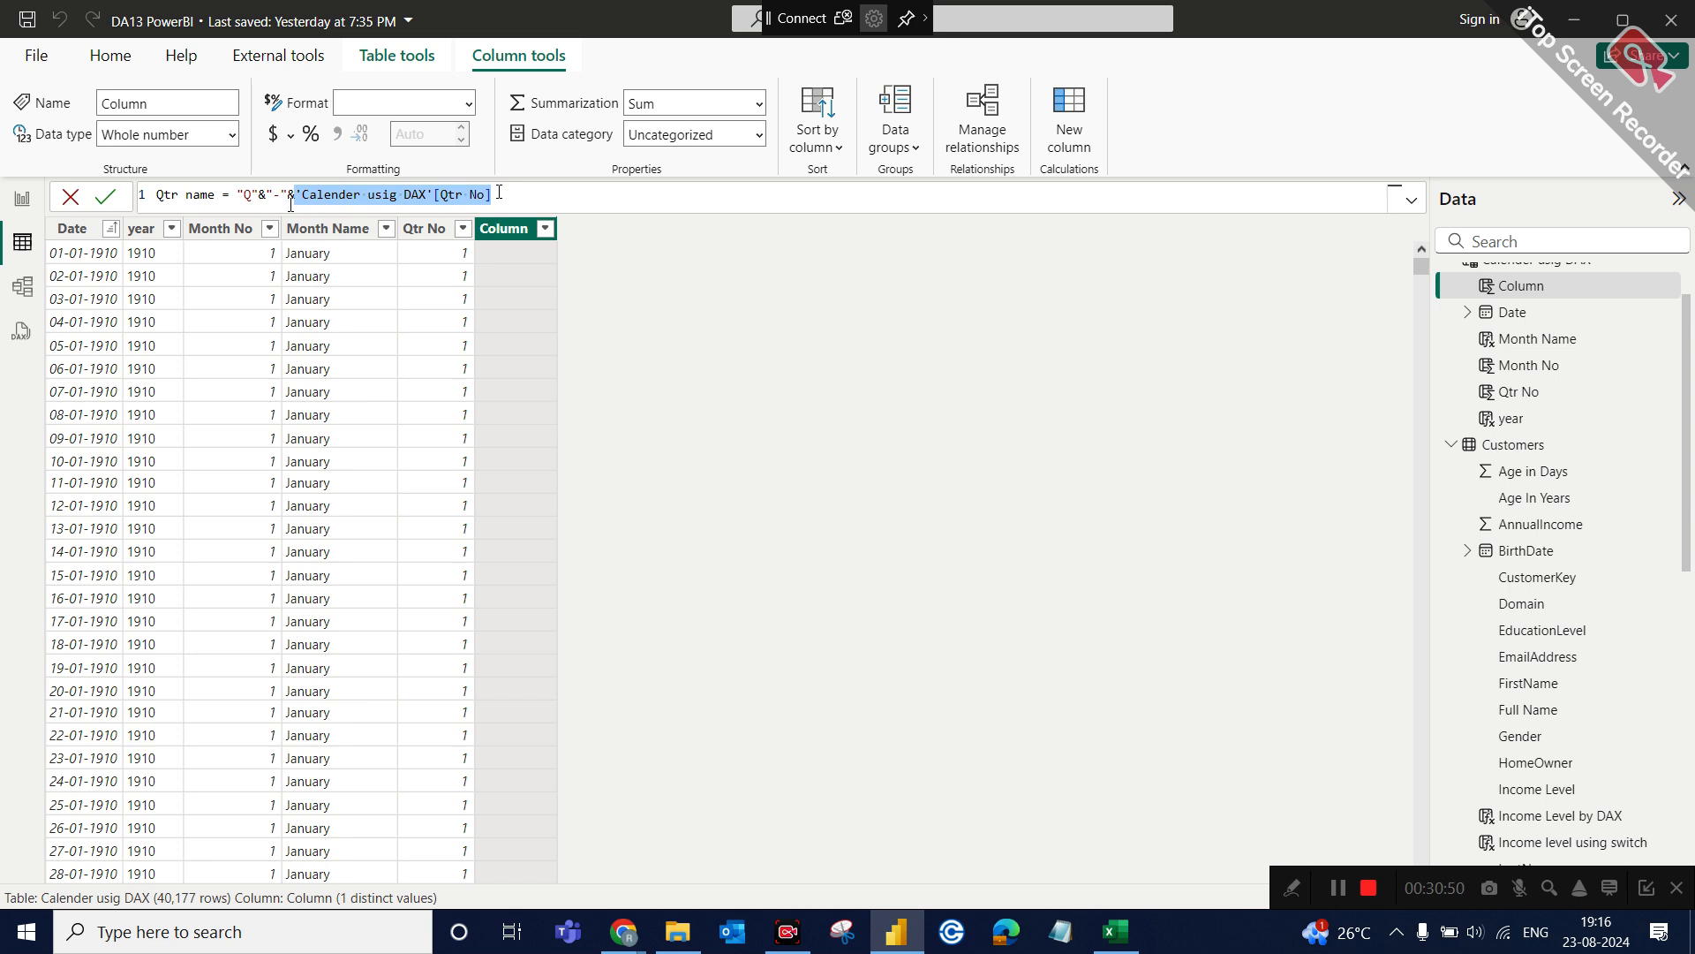
key("Return")
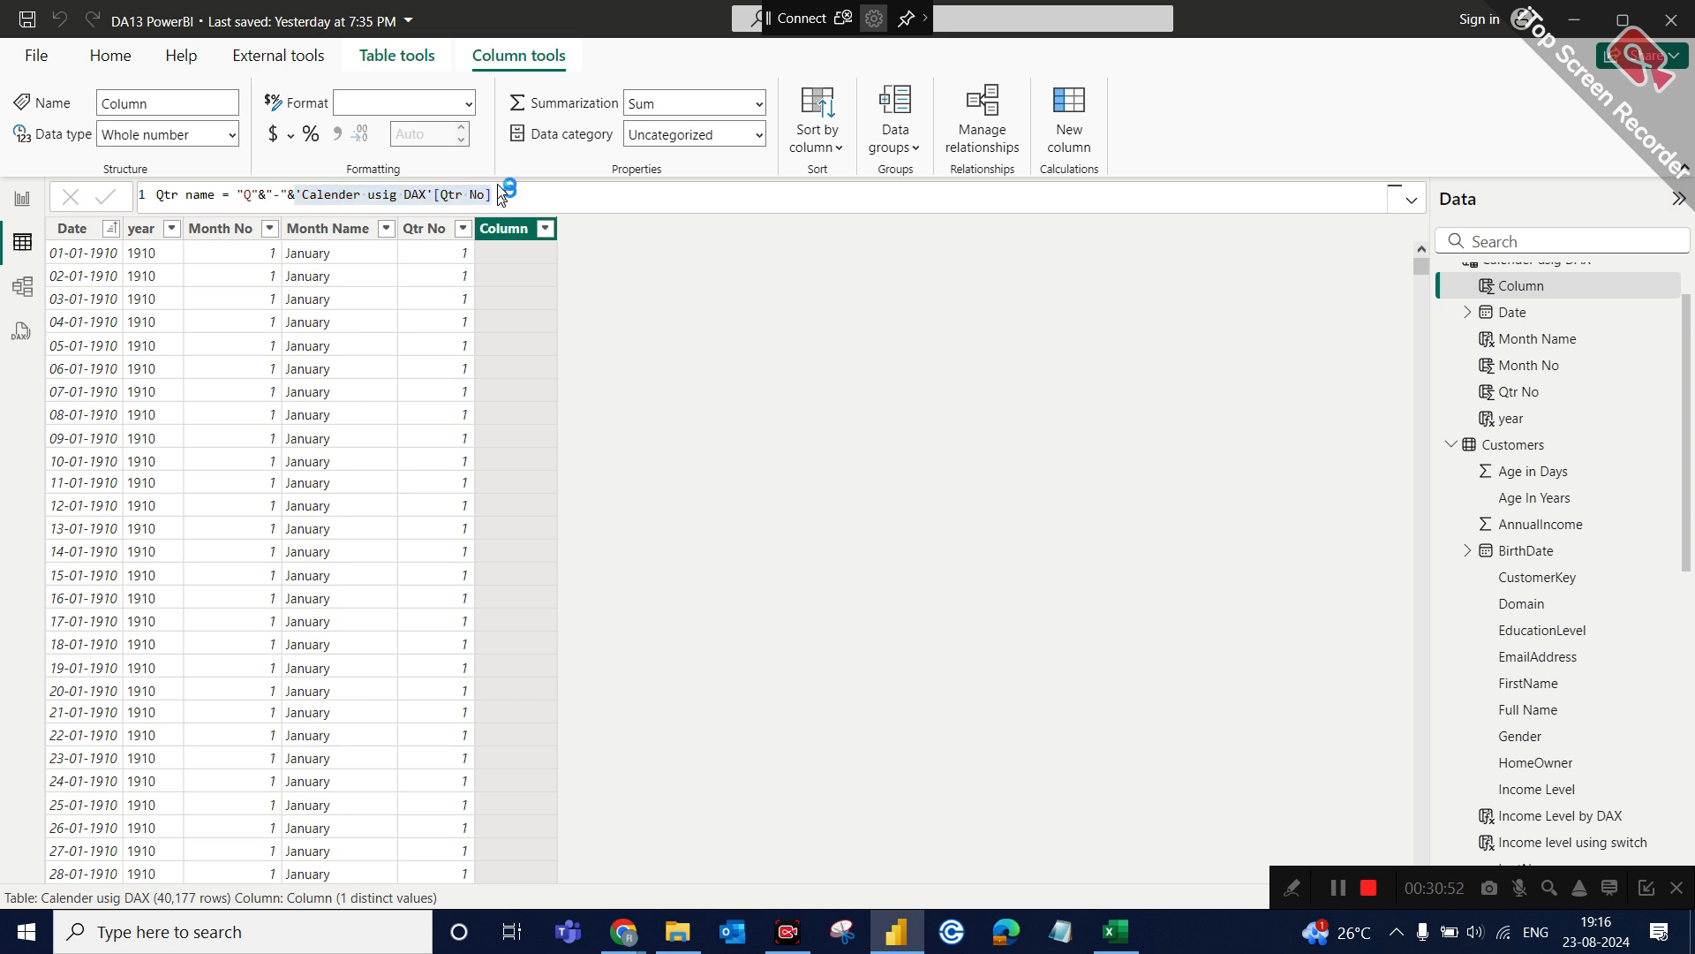
left_click(556, 229)
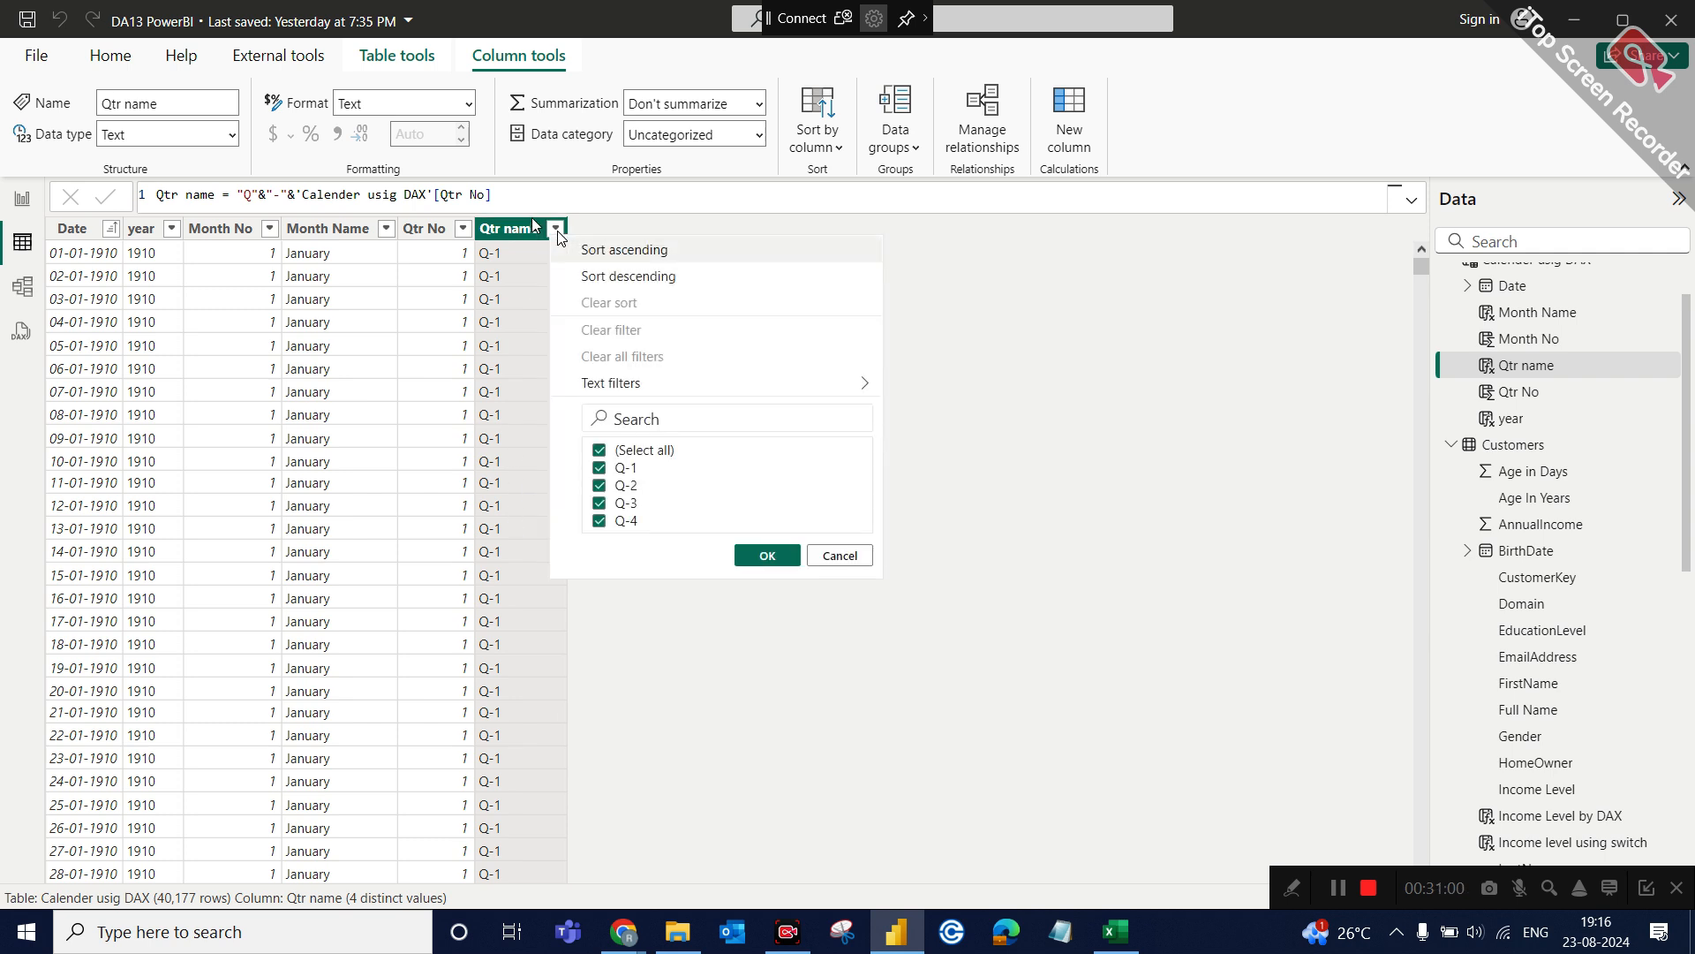
left_click(541, 187)
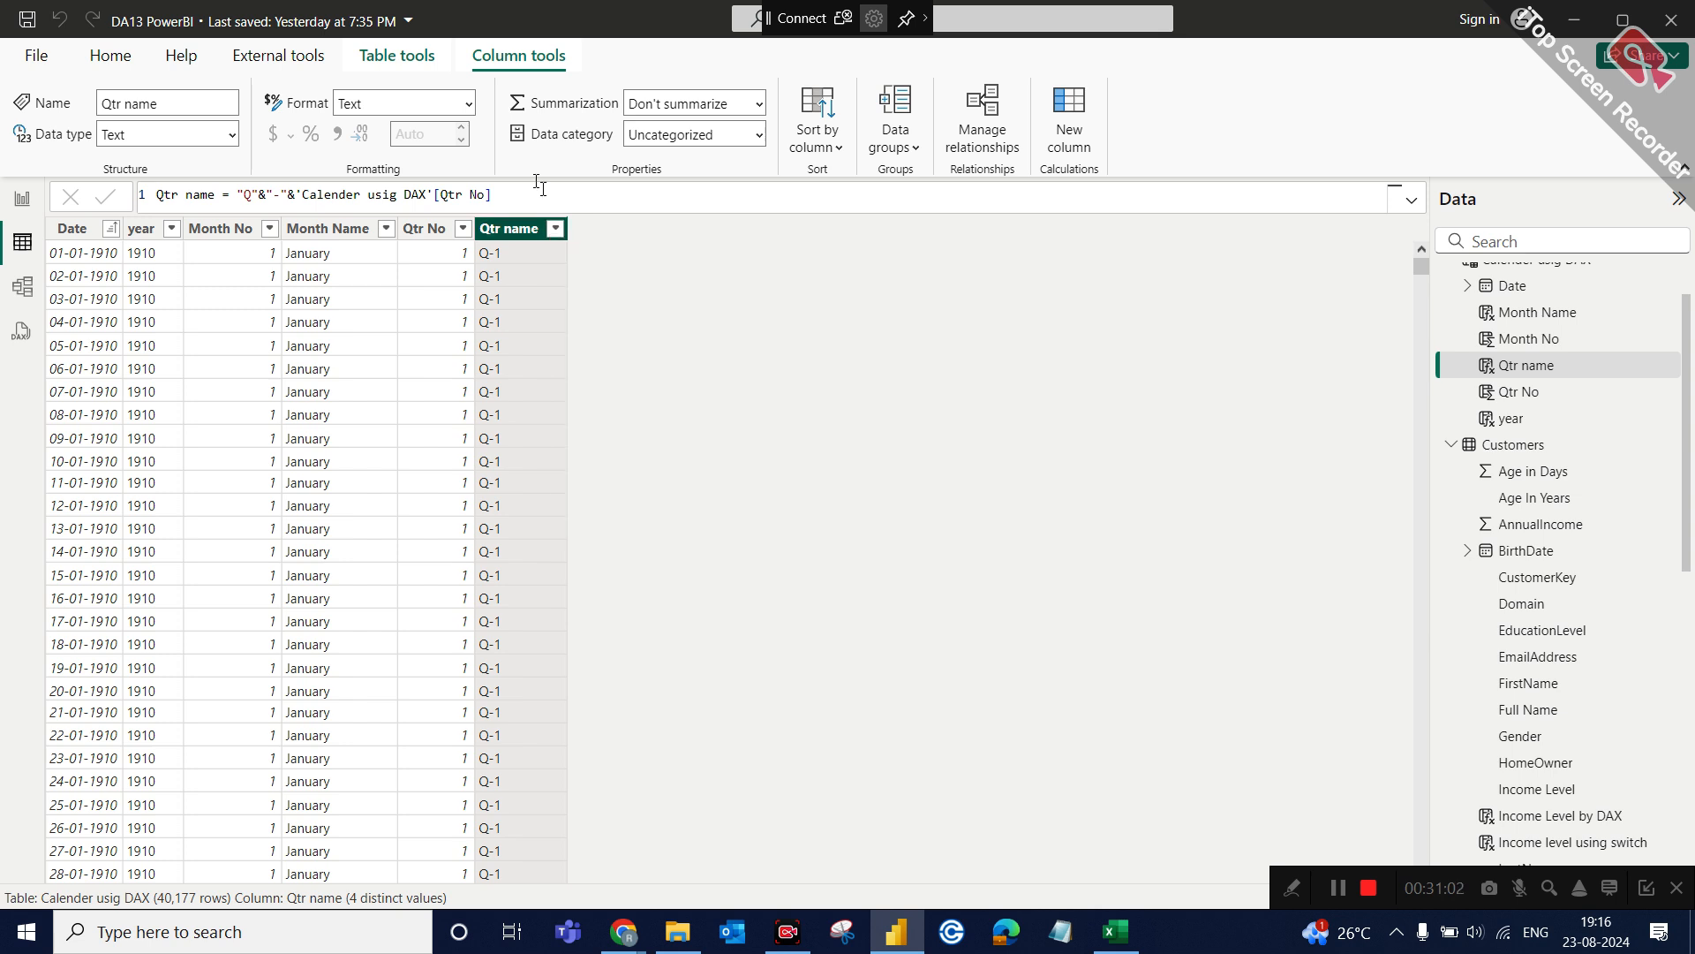
left_click(552, 197)
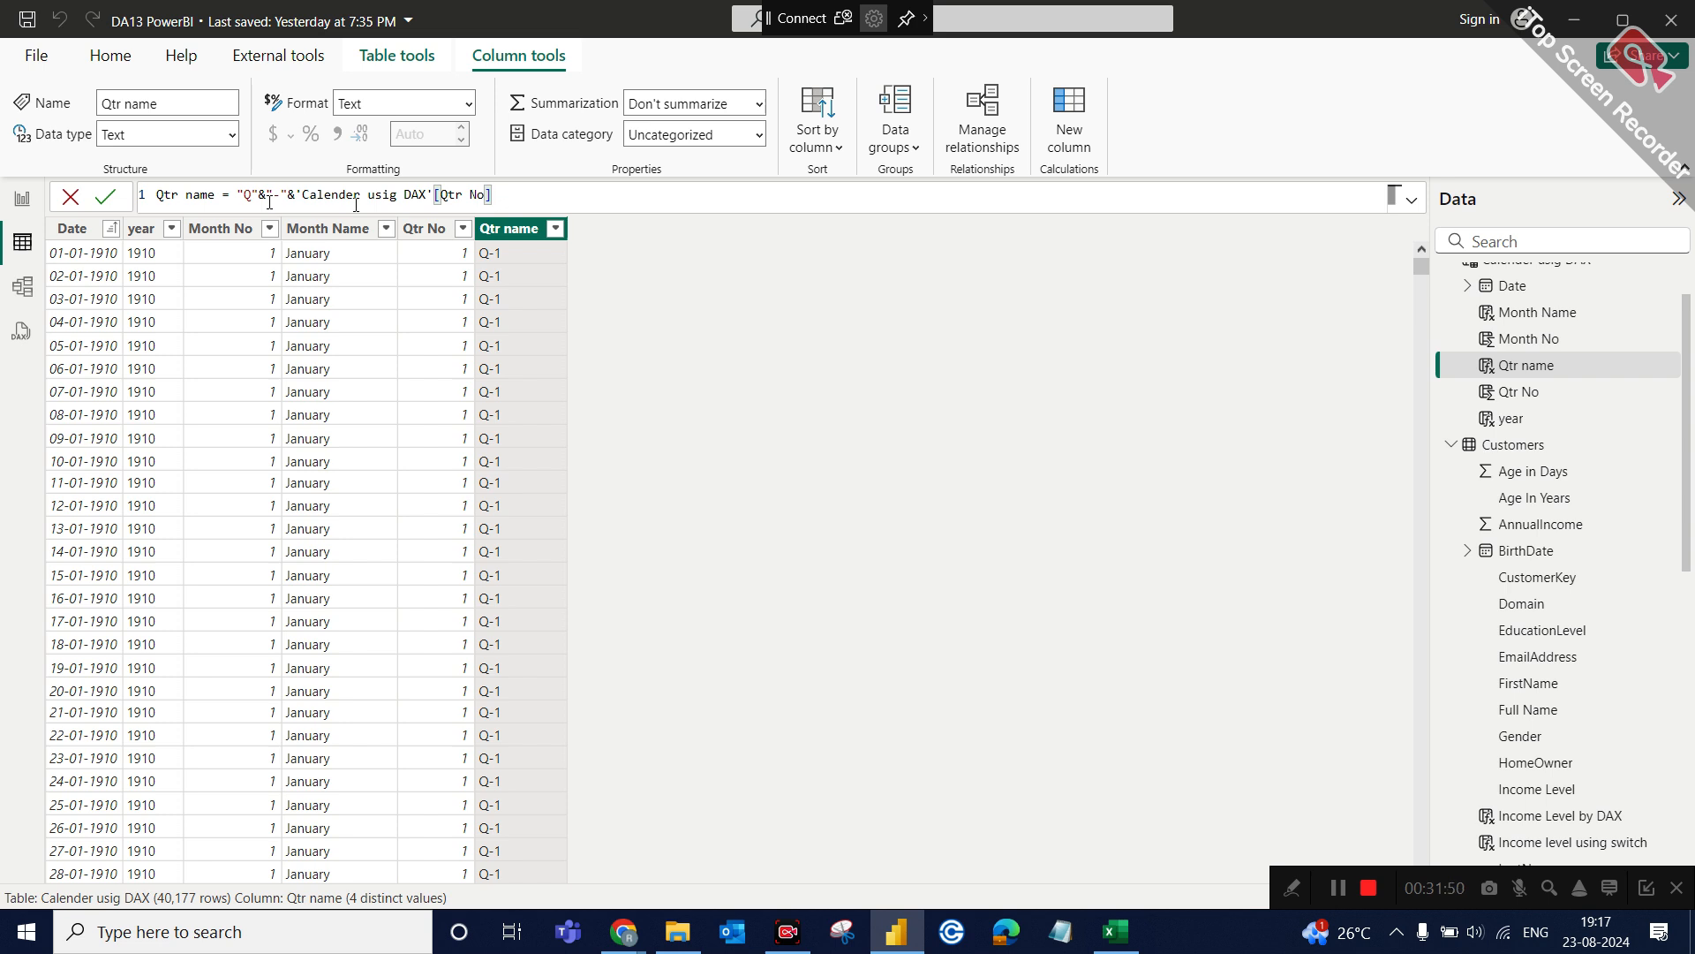
left_click(623, 282)
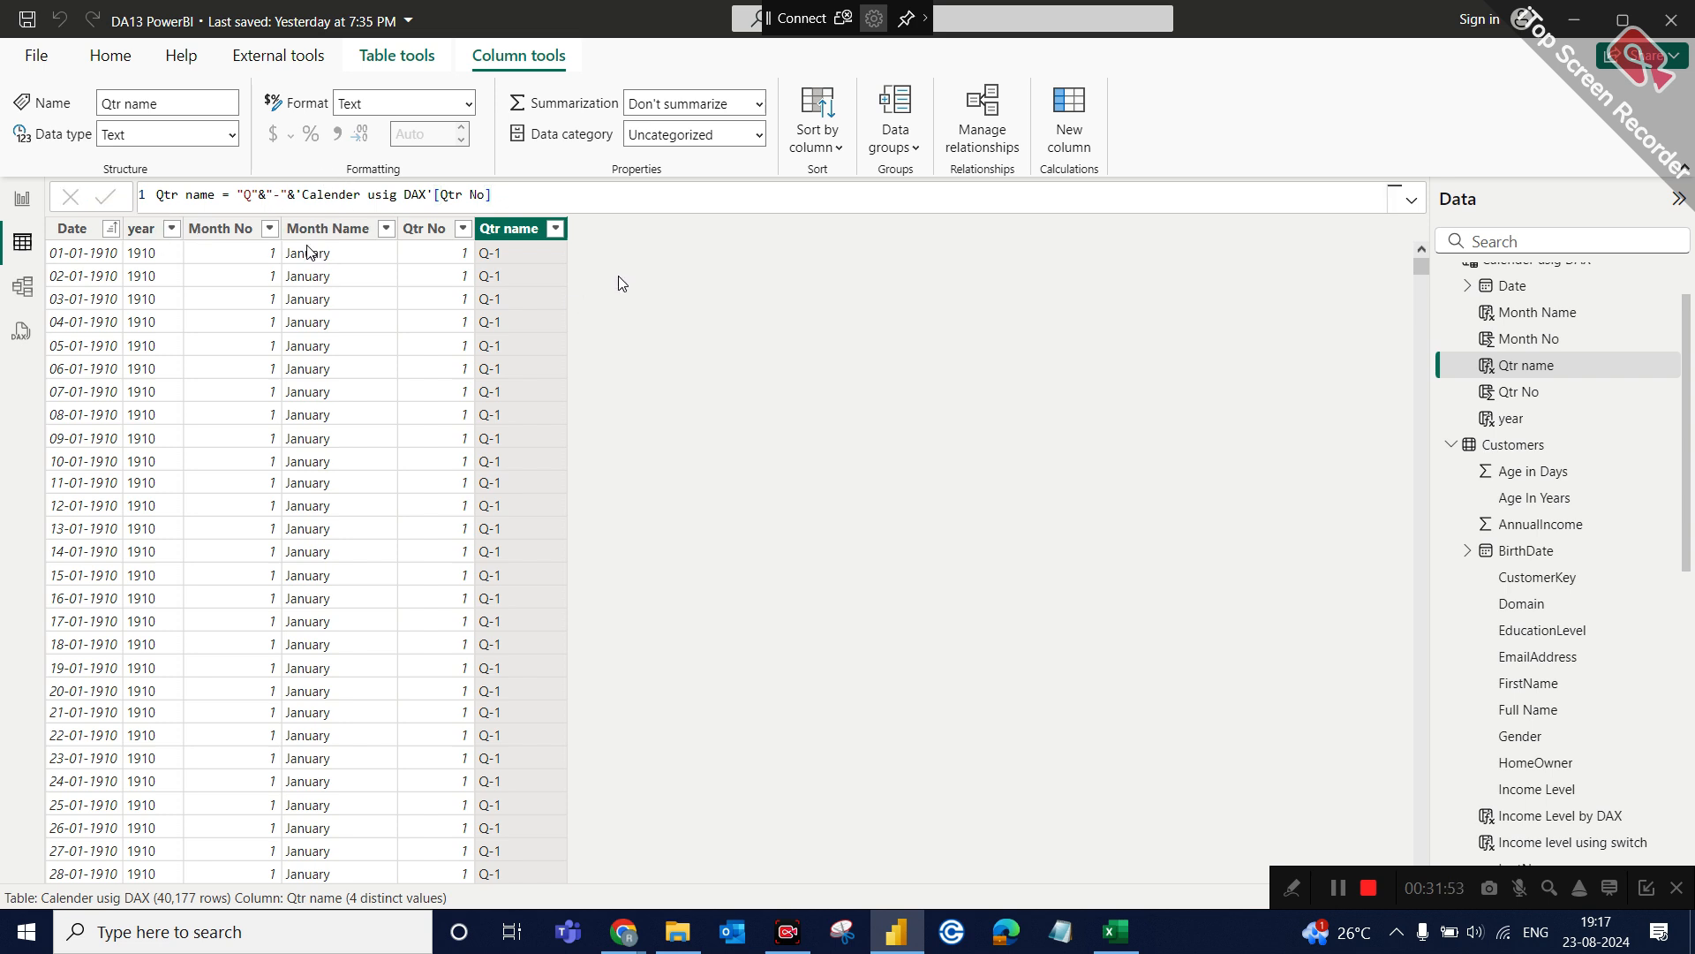
left_click(83, 231)
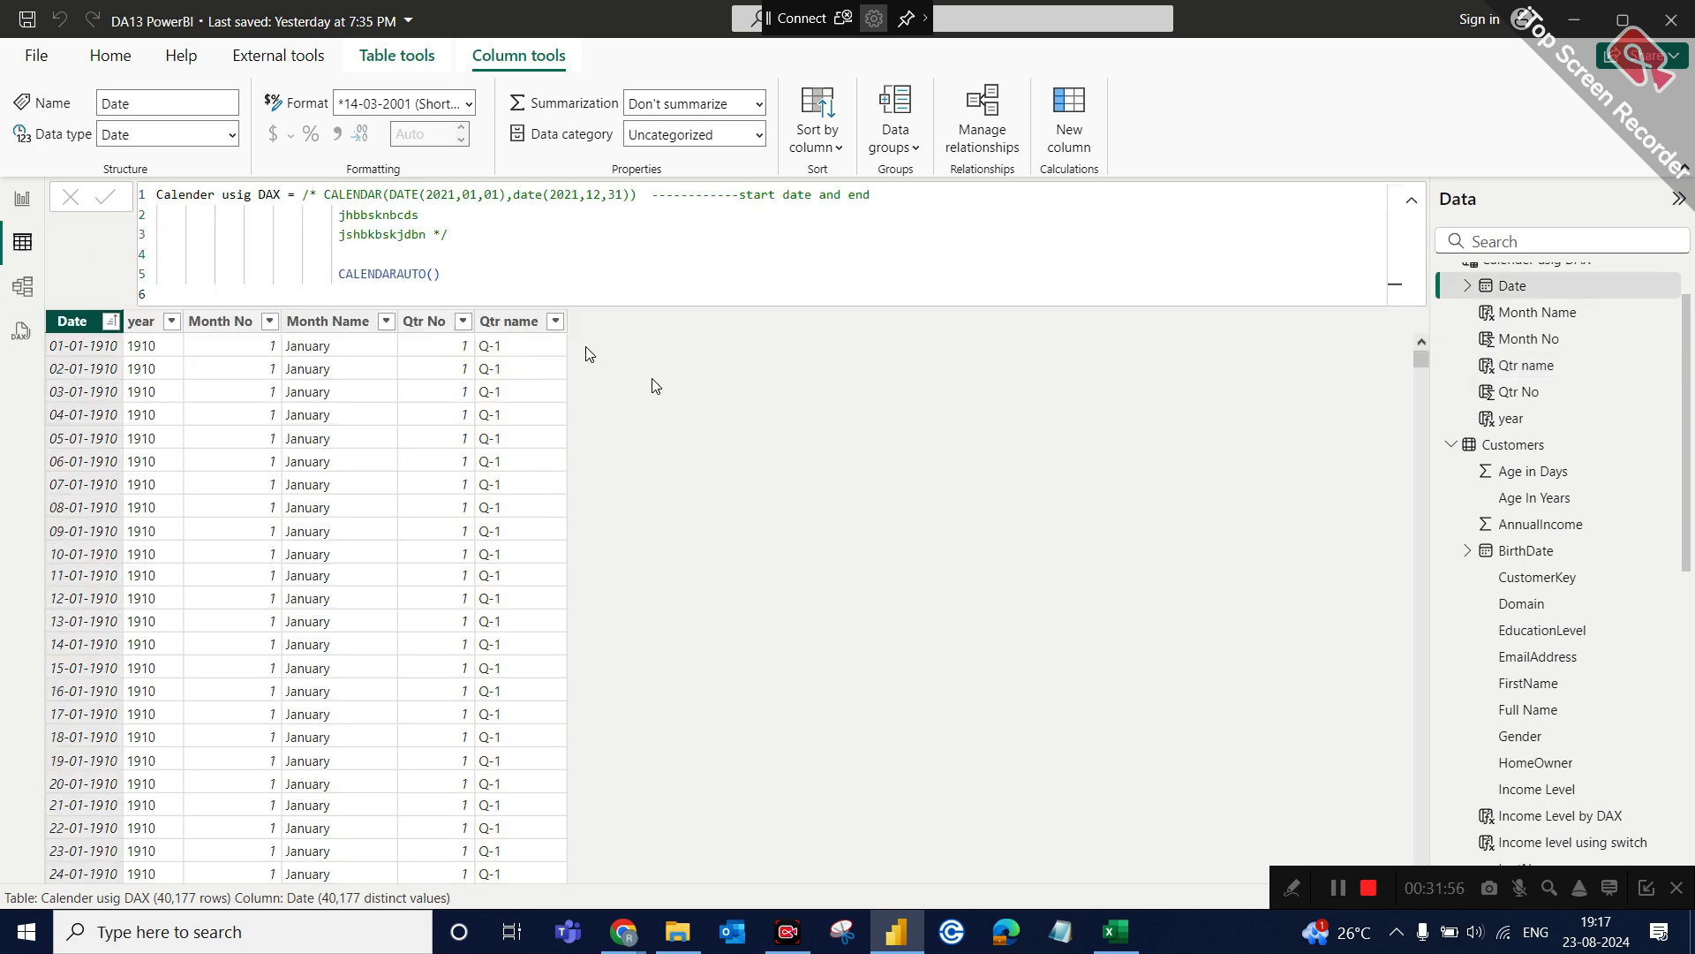
left_click(1395, 206)
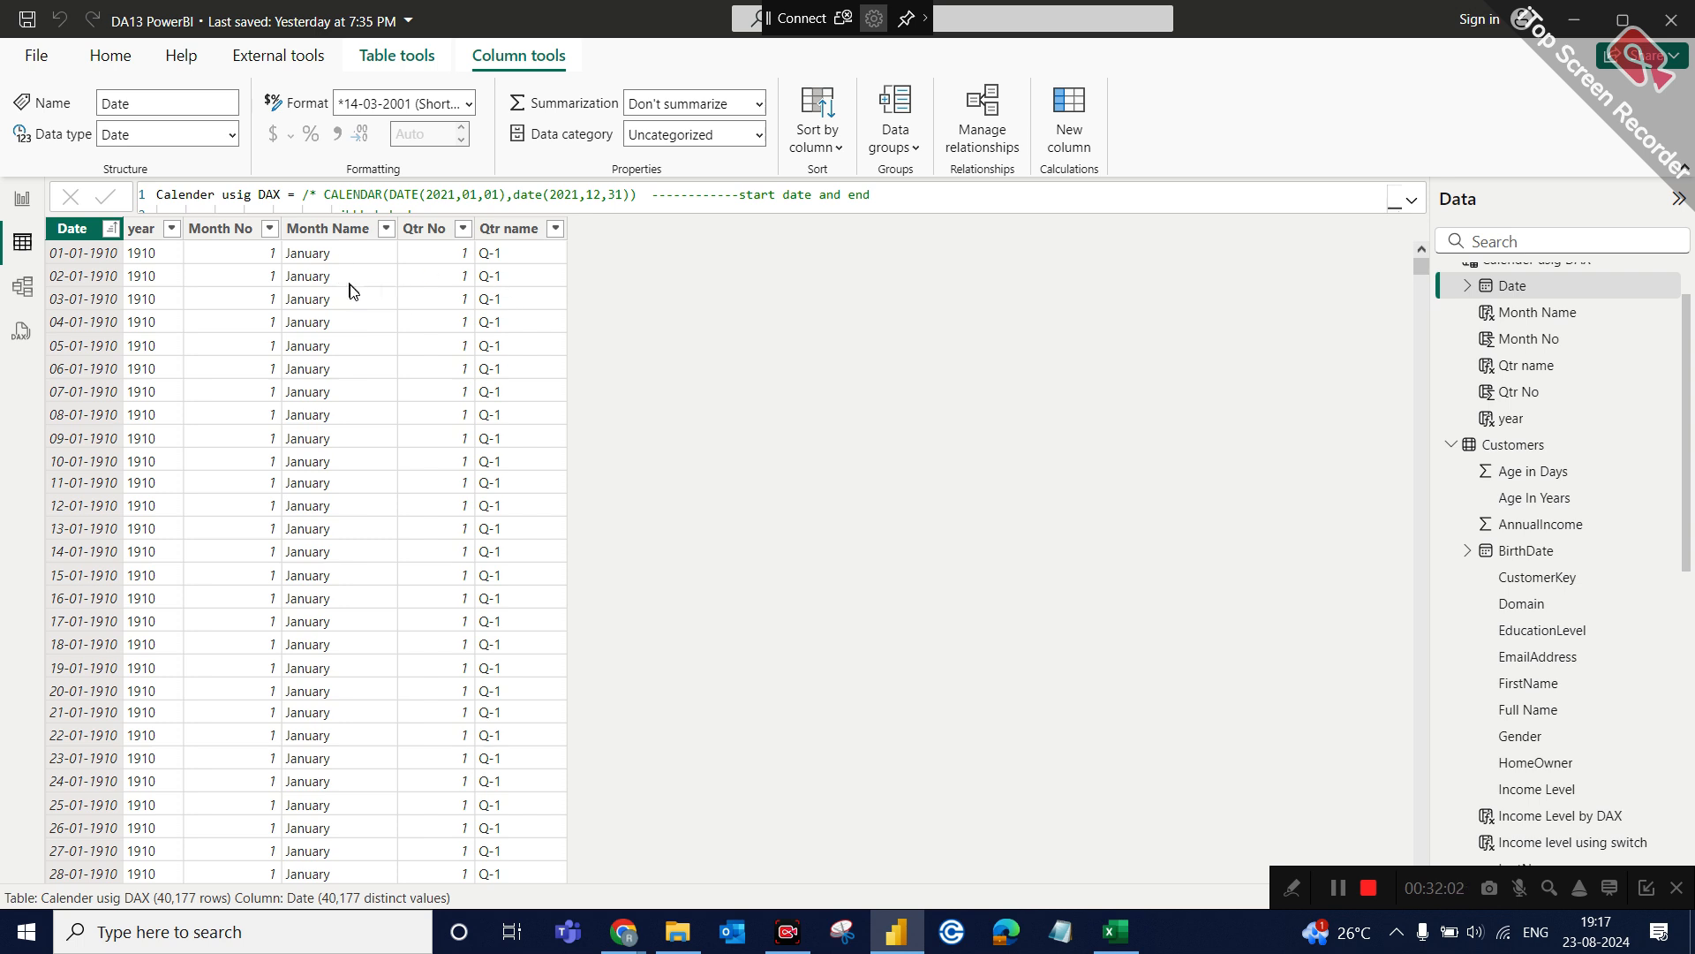
Add a new report page with a table of Month Name from Calender usig DAX, then narrow it and move it slightly down.
left_click(342, 228)
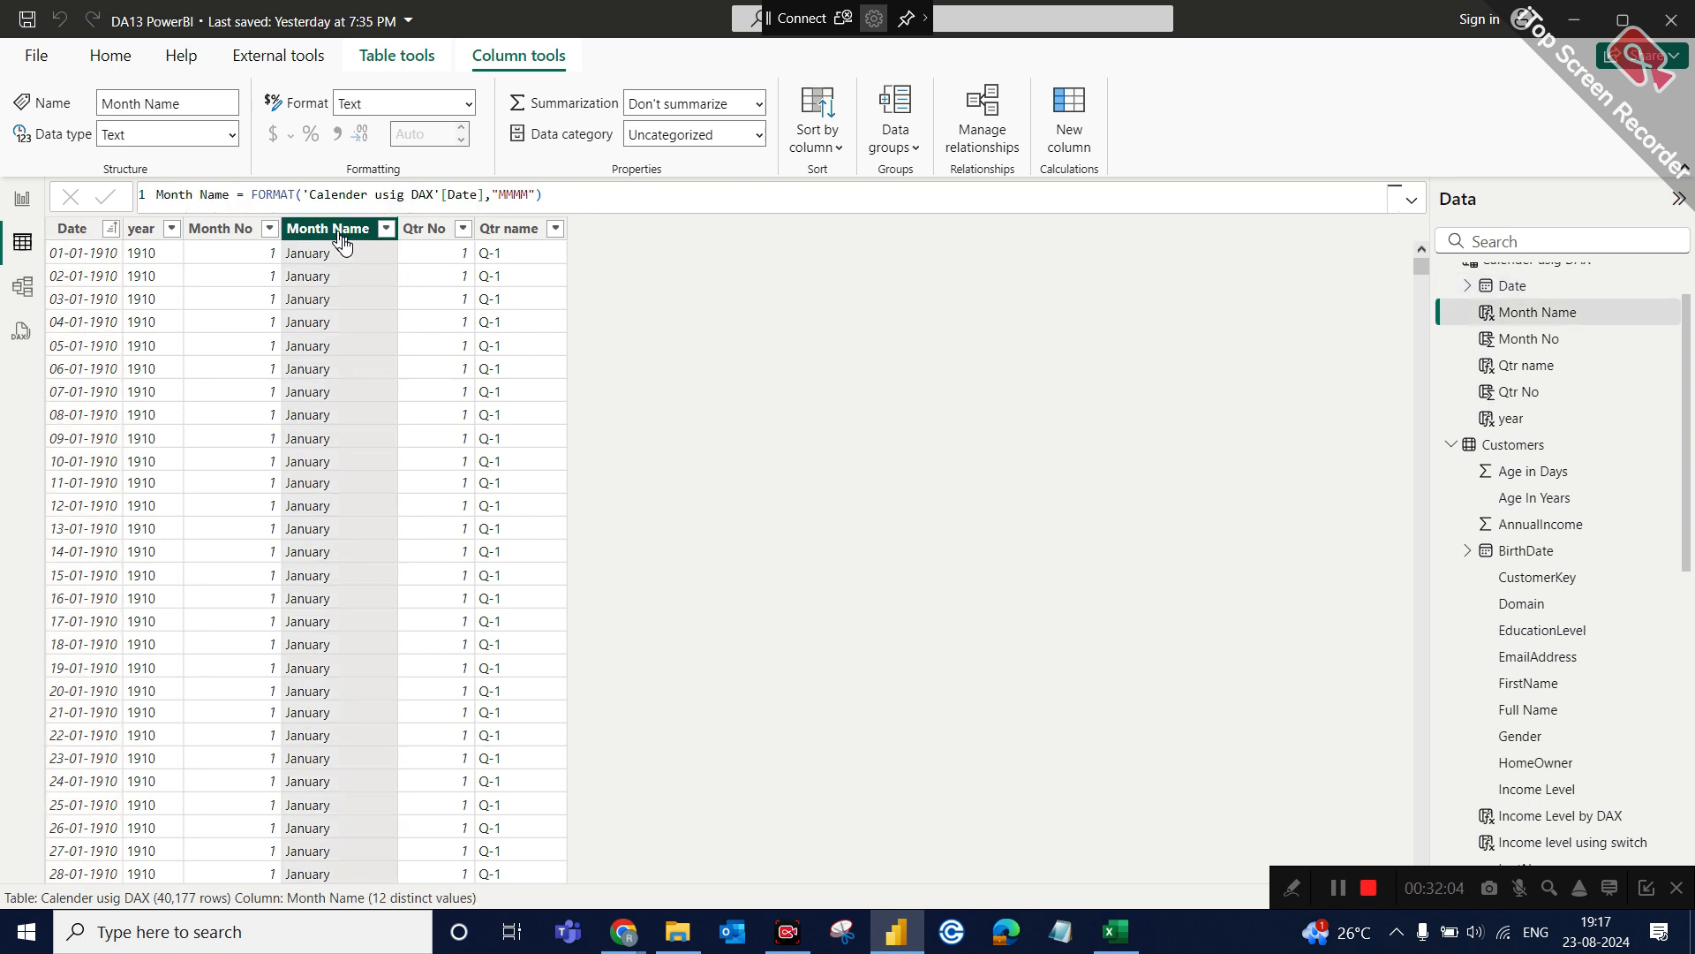
left_click(27, 203)
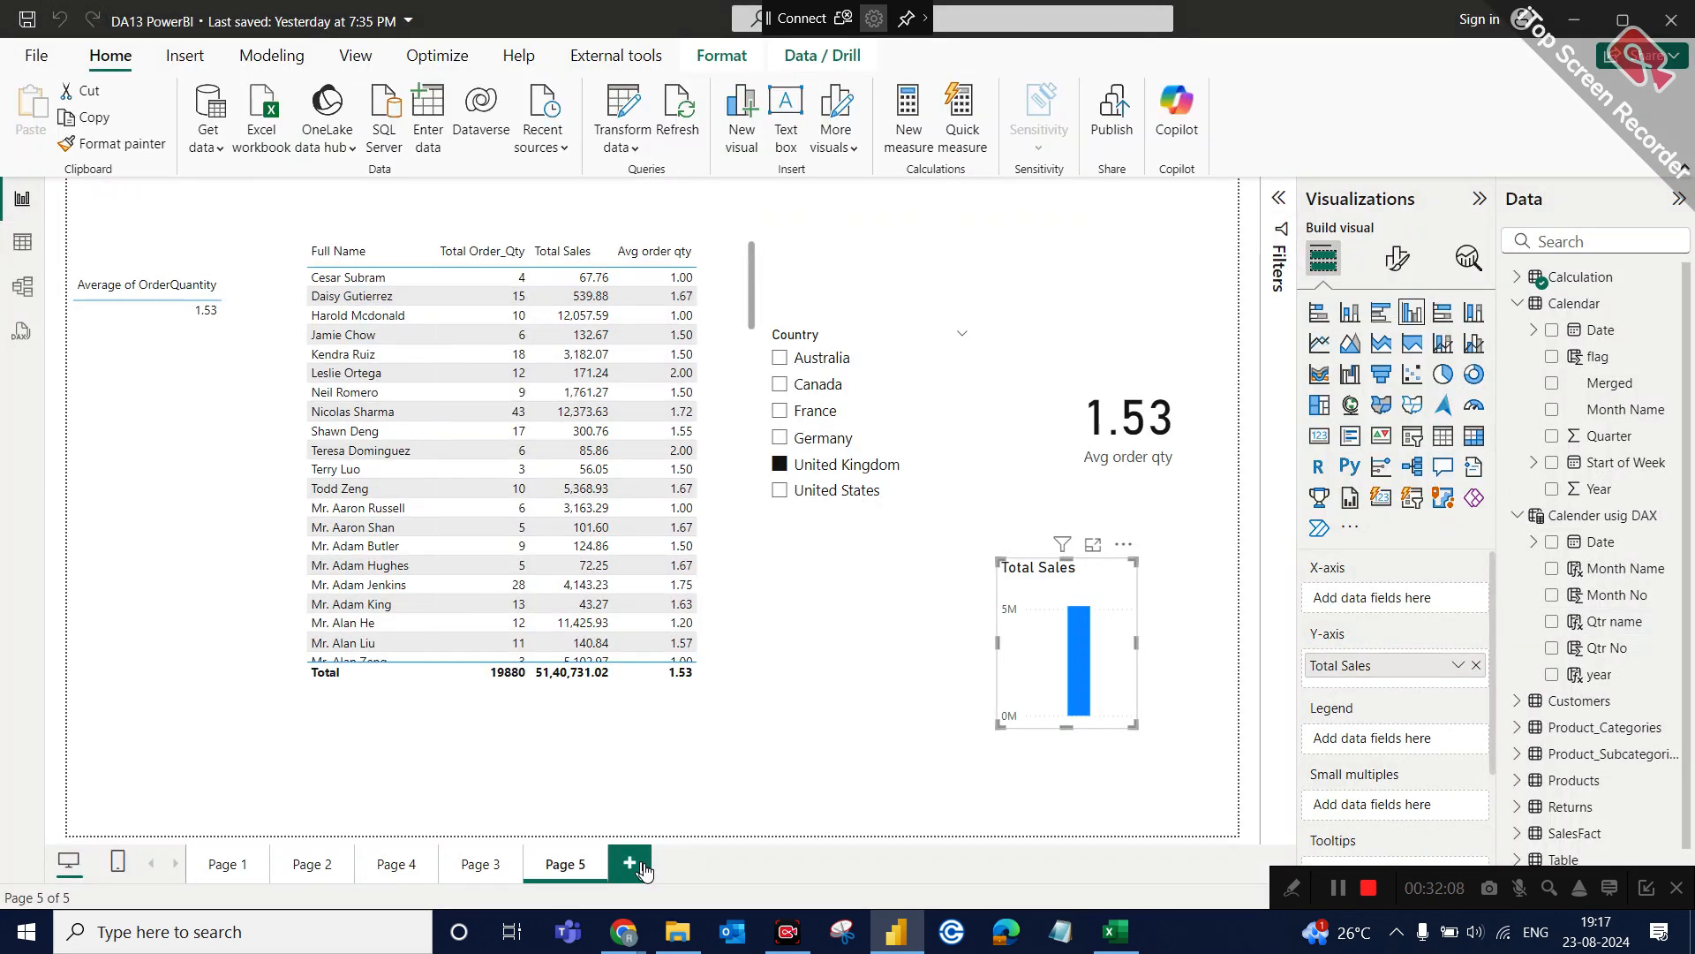
left_click(629, 864)
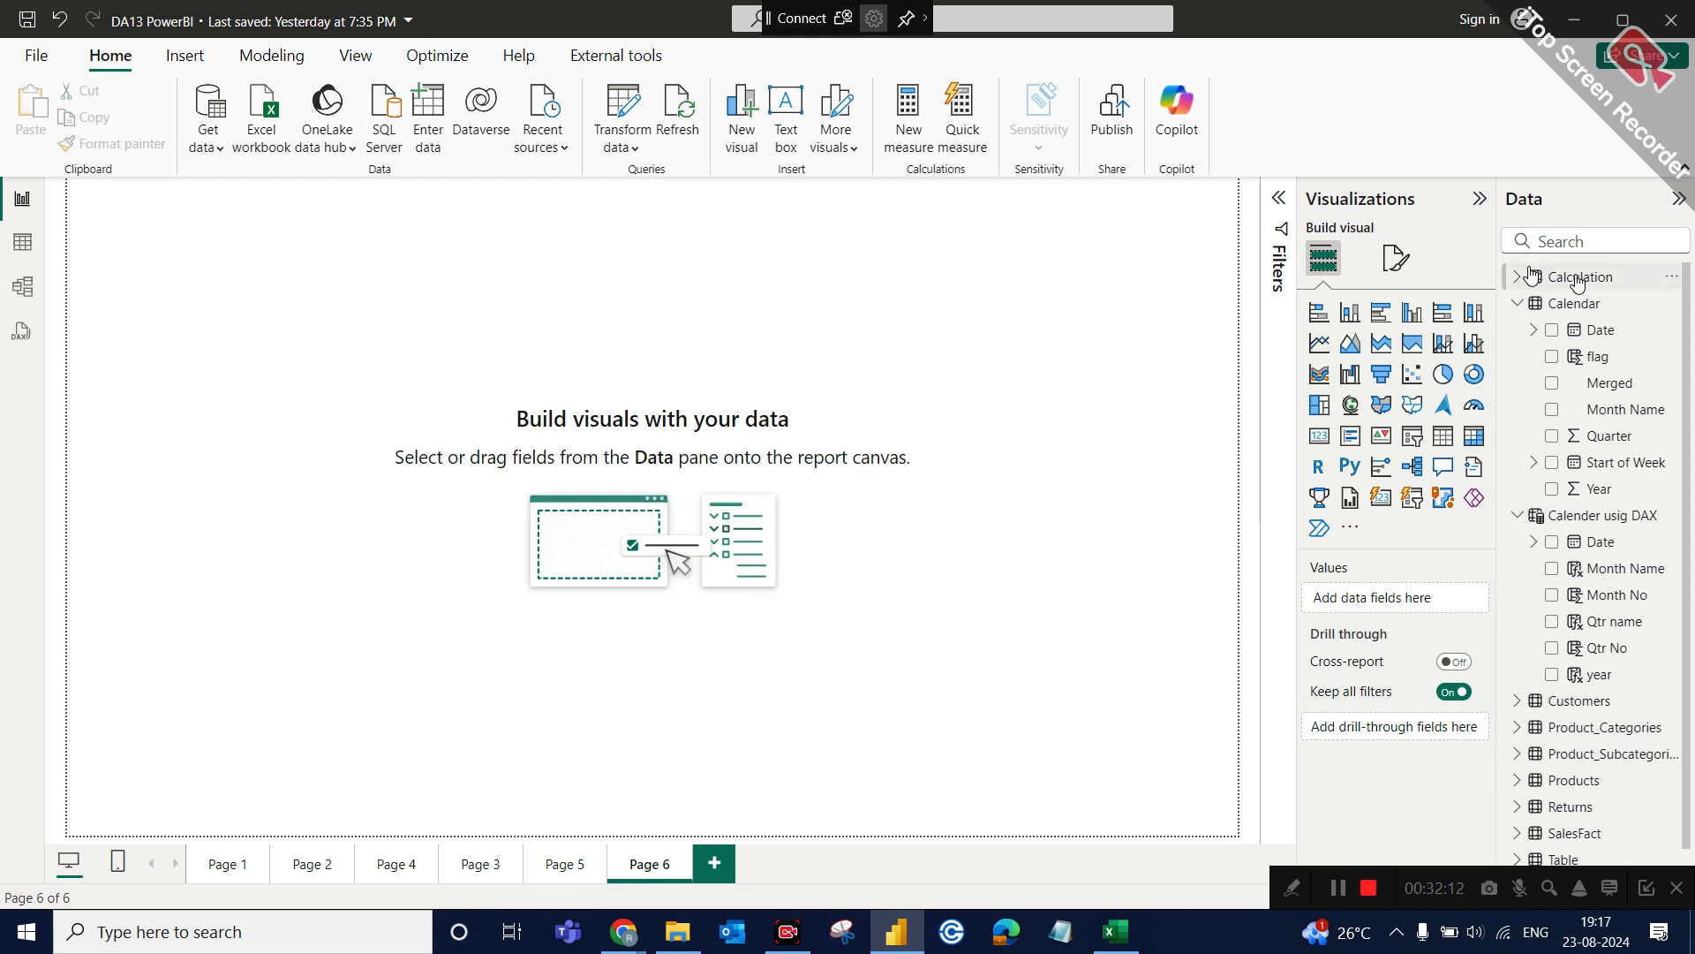
left_click(1519, 303)
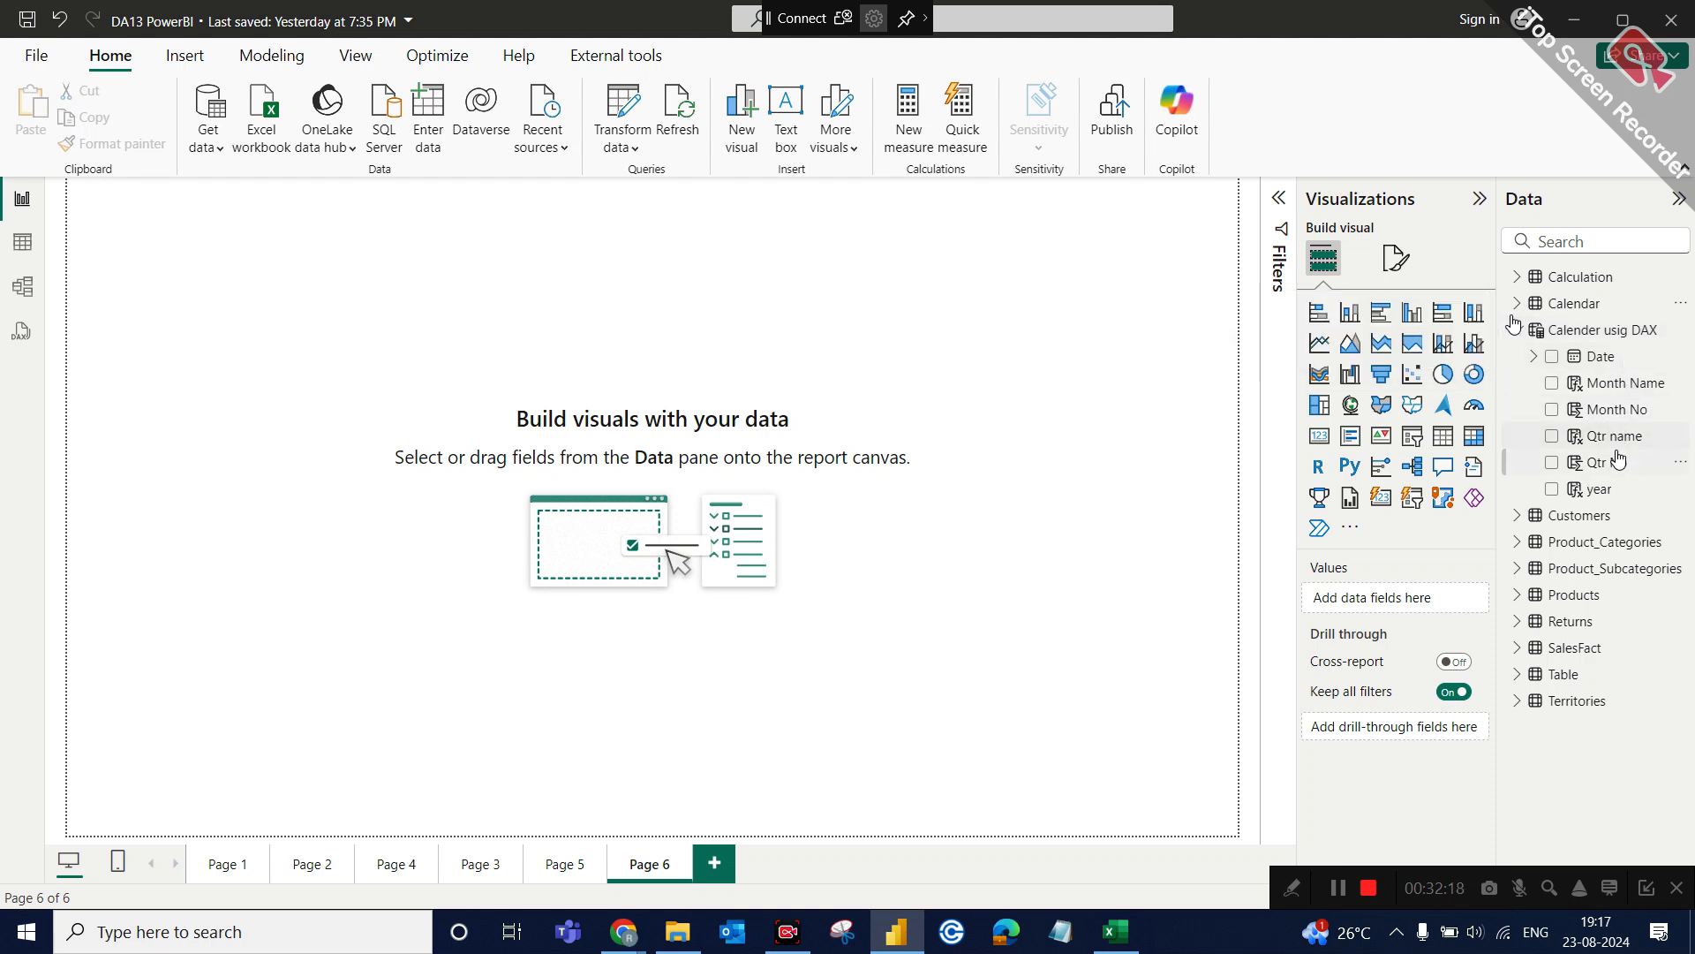
left_click_drag(1623, 397, 649, 353)
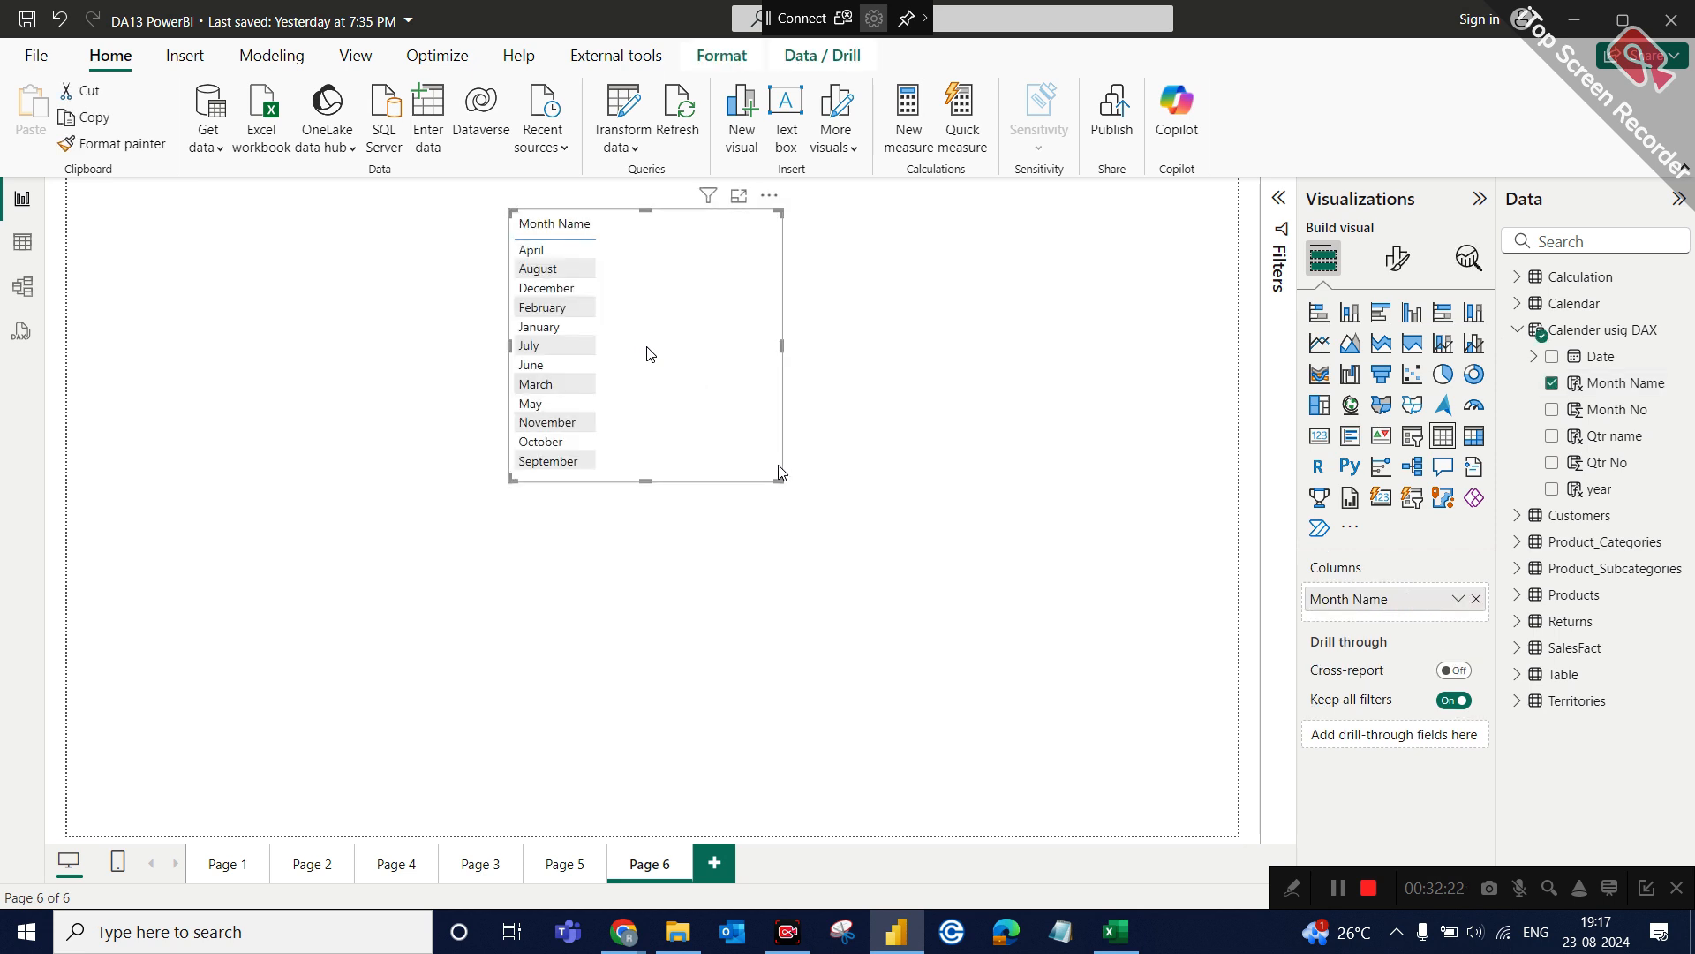
left_click_drag(778, 480, 667, 497)
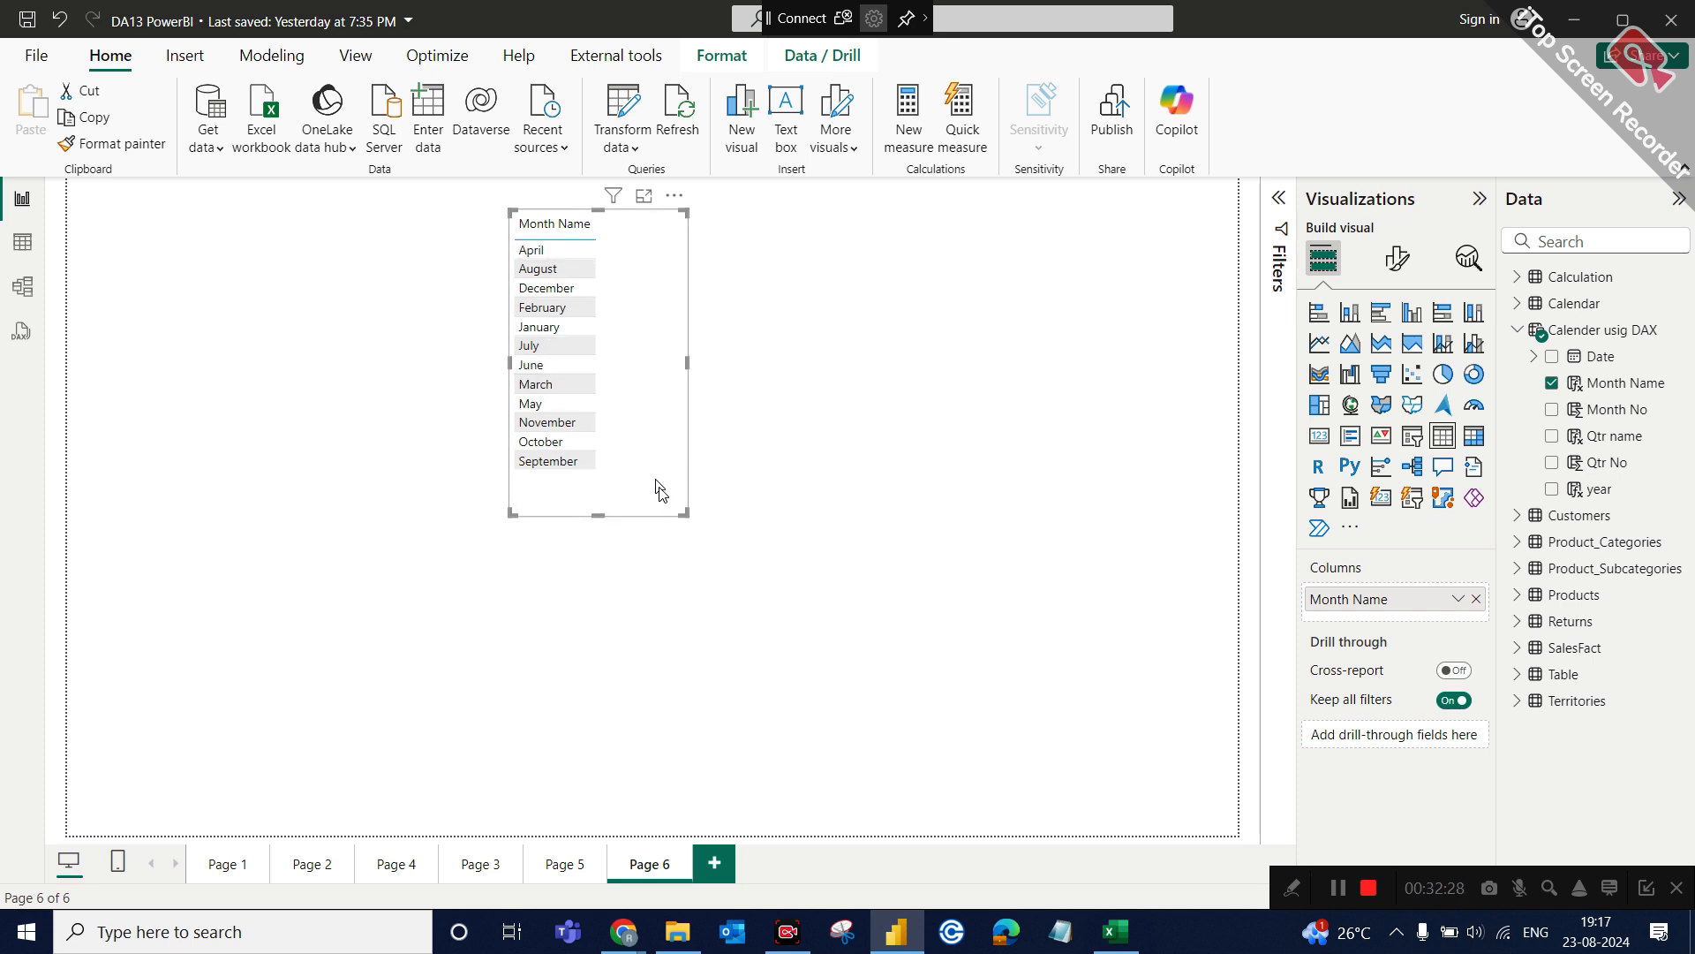
left_click_drag(657, 425, 663, 494)
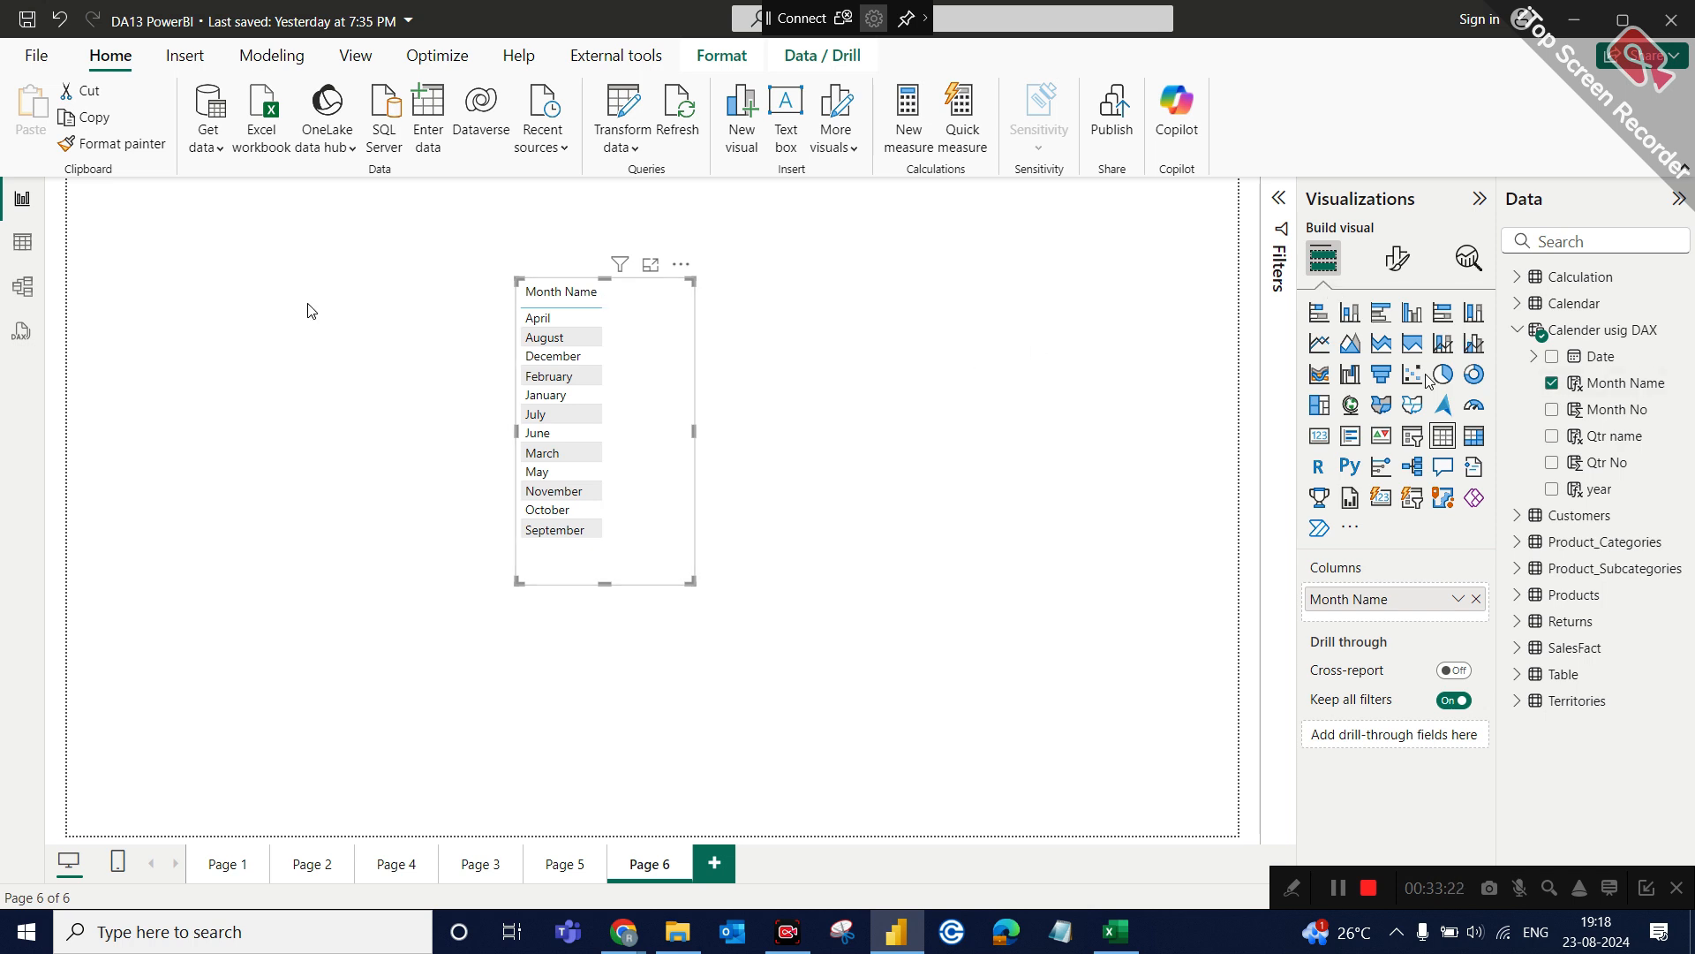
Sort the Month Name column by Month No in the data table, and return to the report page.
left_click(23, 244)
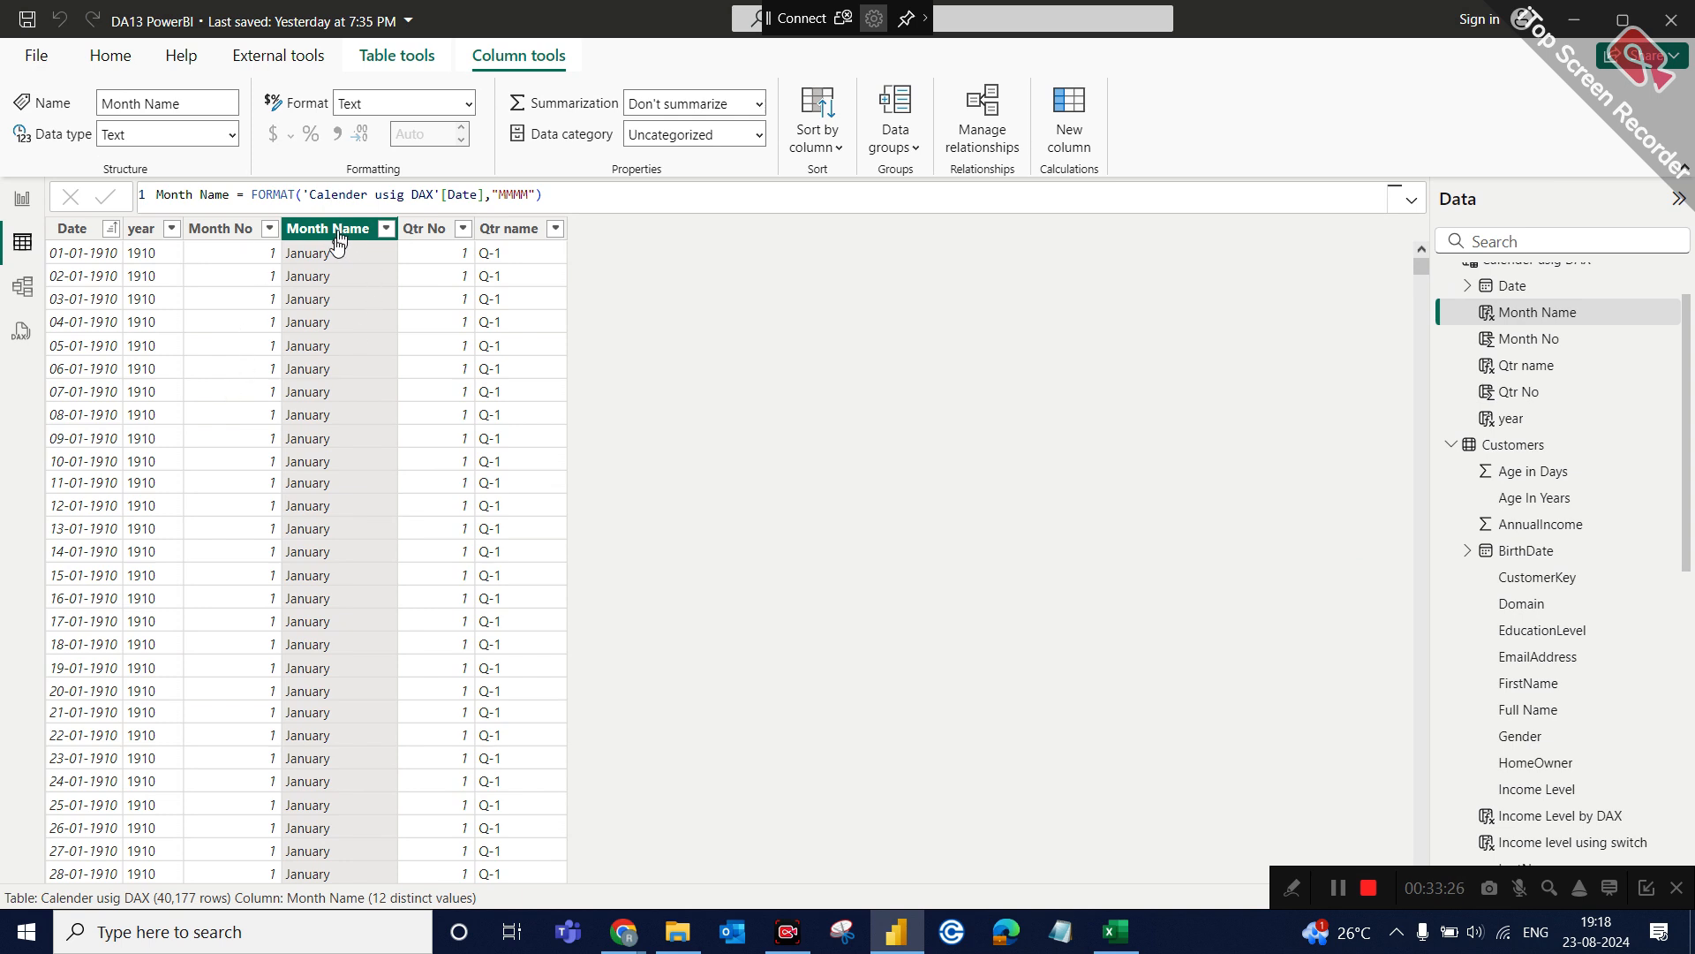
left_click(839, 150)
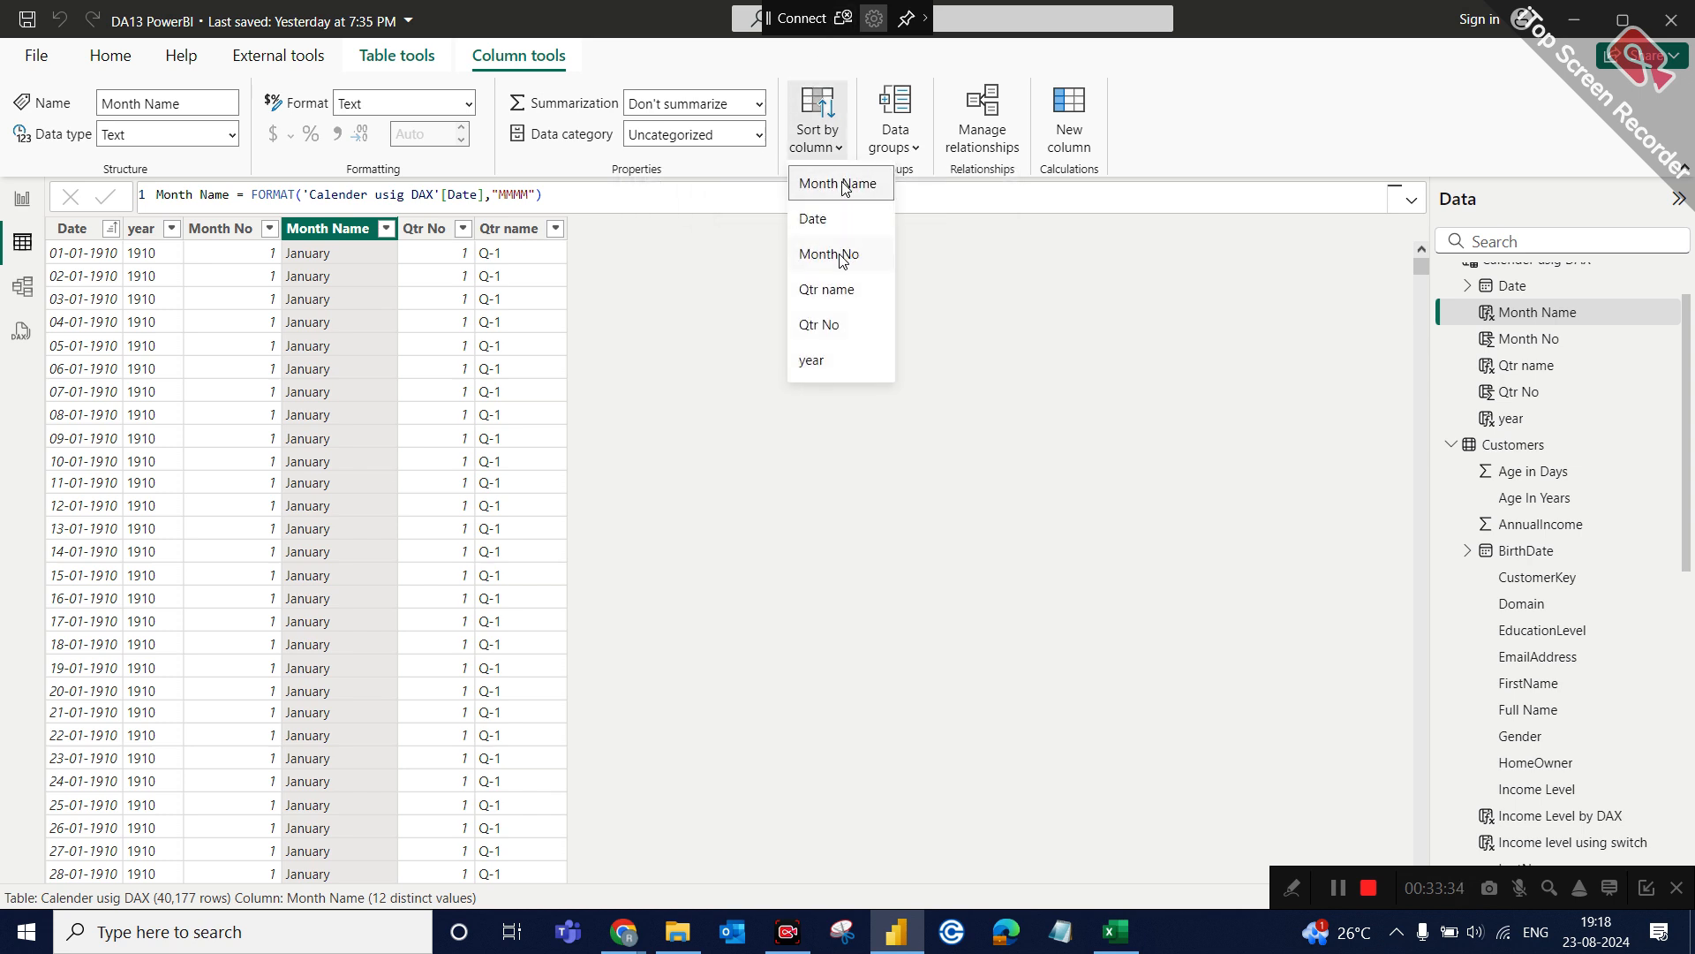
left_click(839, 255)
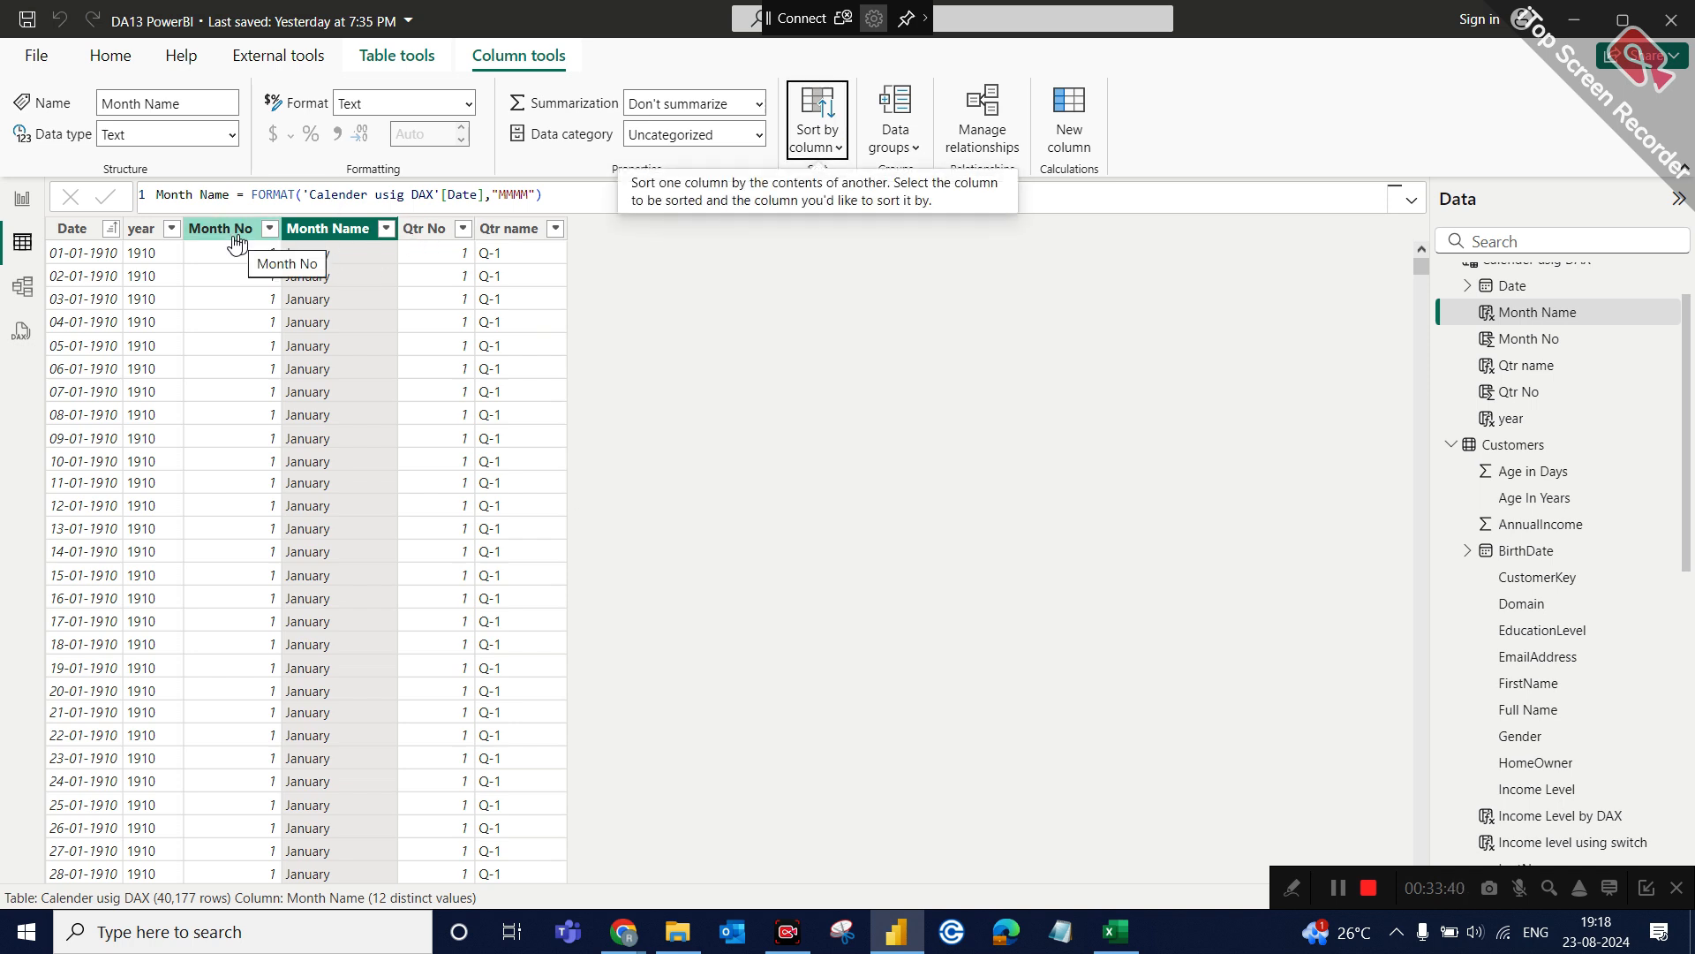
left_click(26, 200)
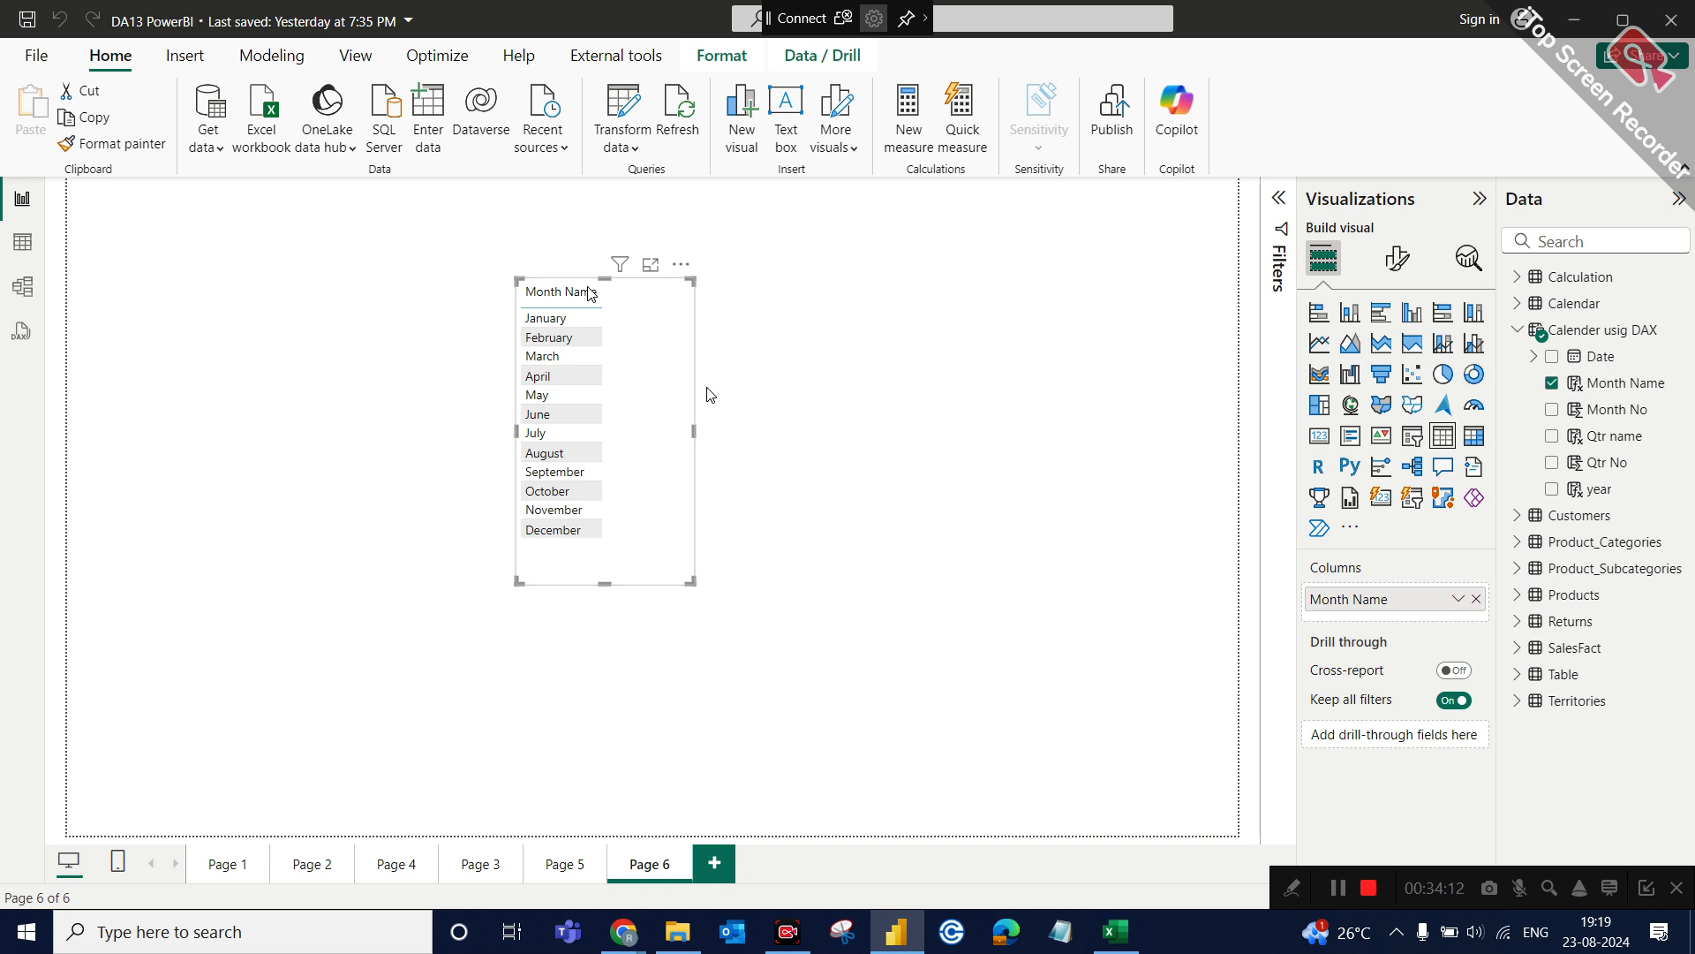
Move the Month Name table toward the upper left of the report page, checking the Month Name column in the data table in between.
left_click_drag(658, 359, 543, 318)
left_click(543, 319)
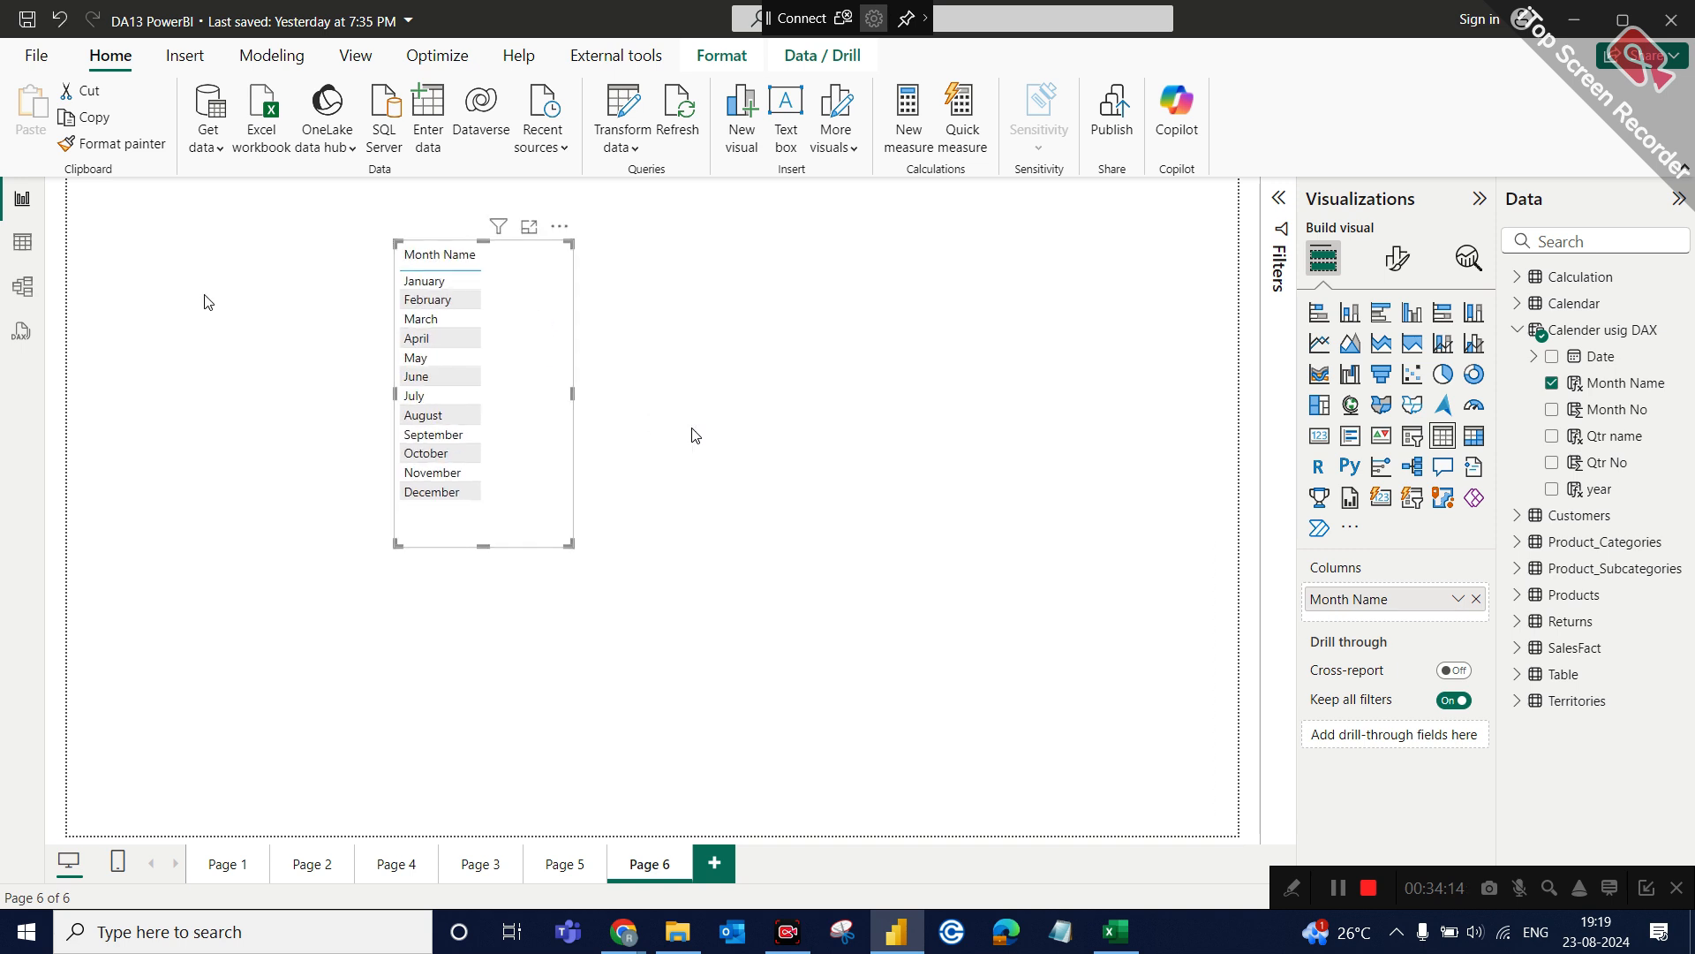
left_click(22, 241)
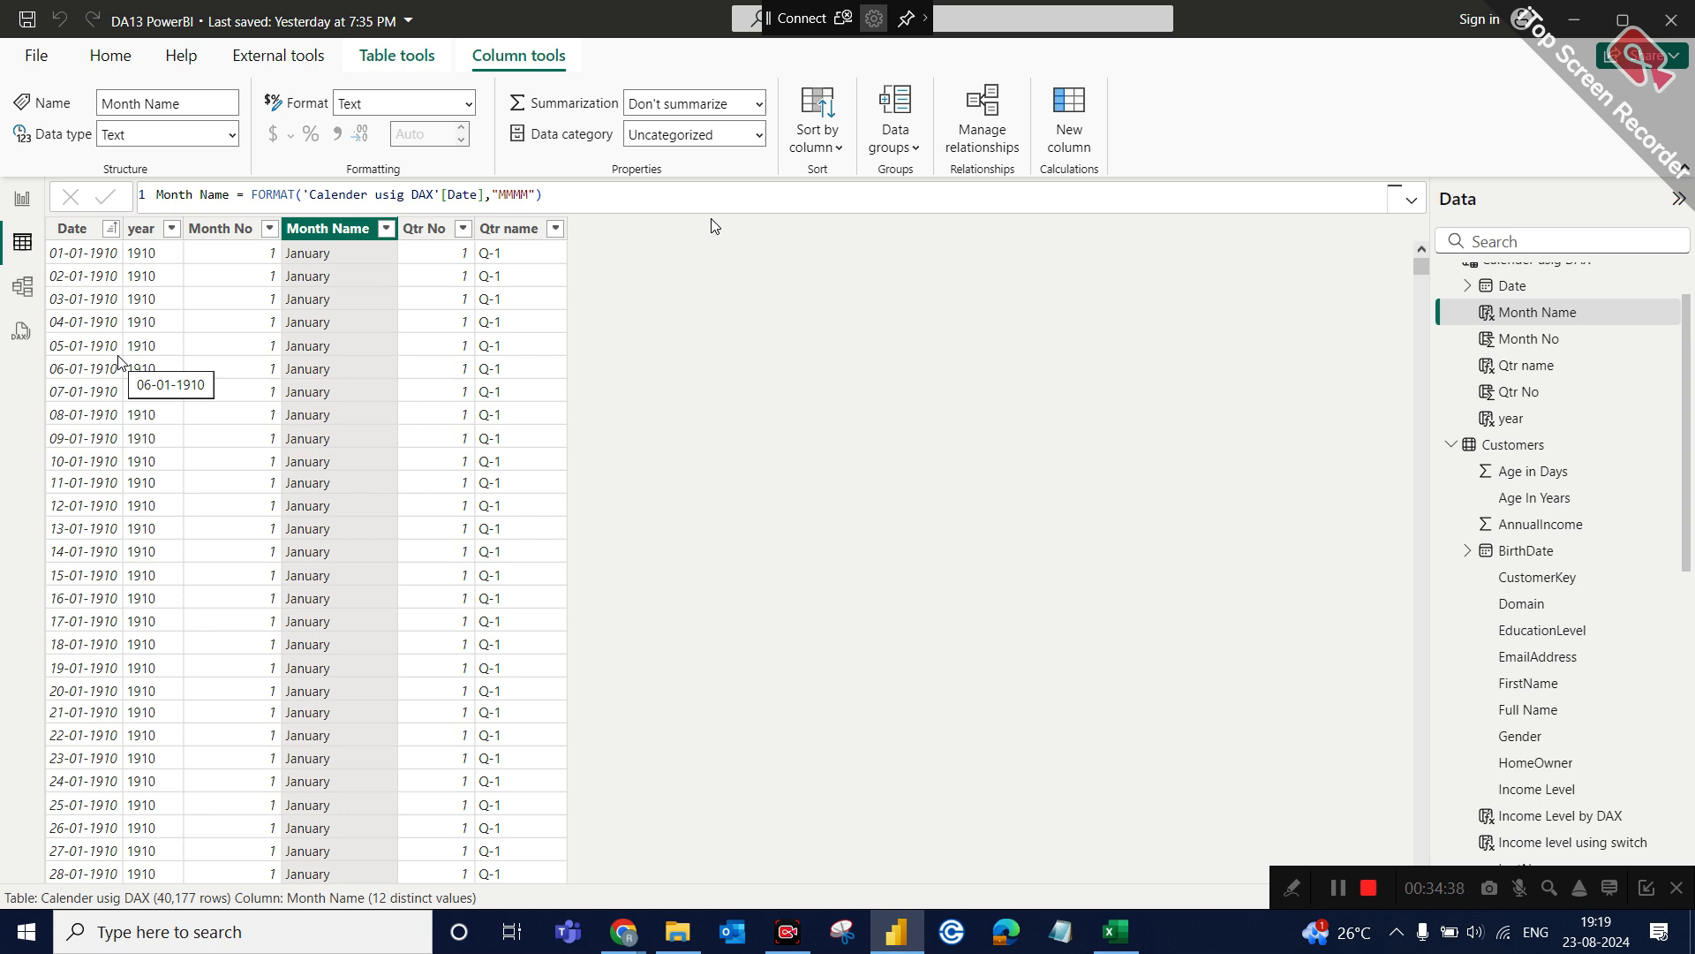
left_click(23, 198)
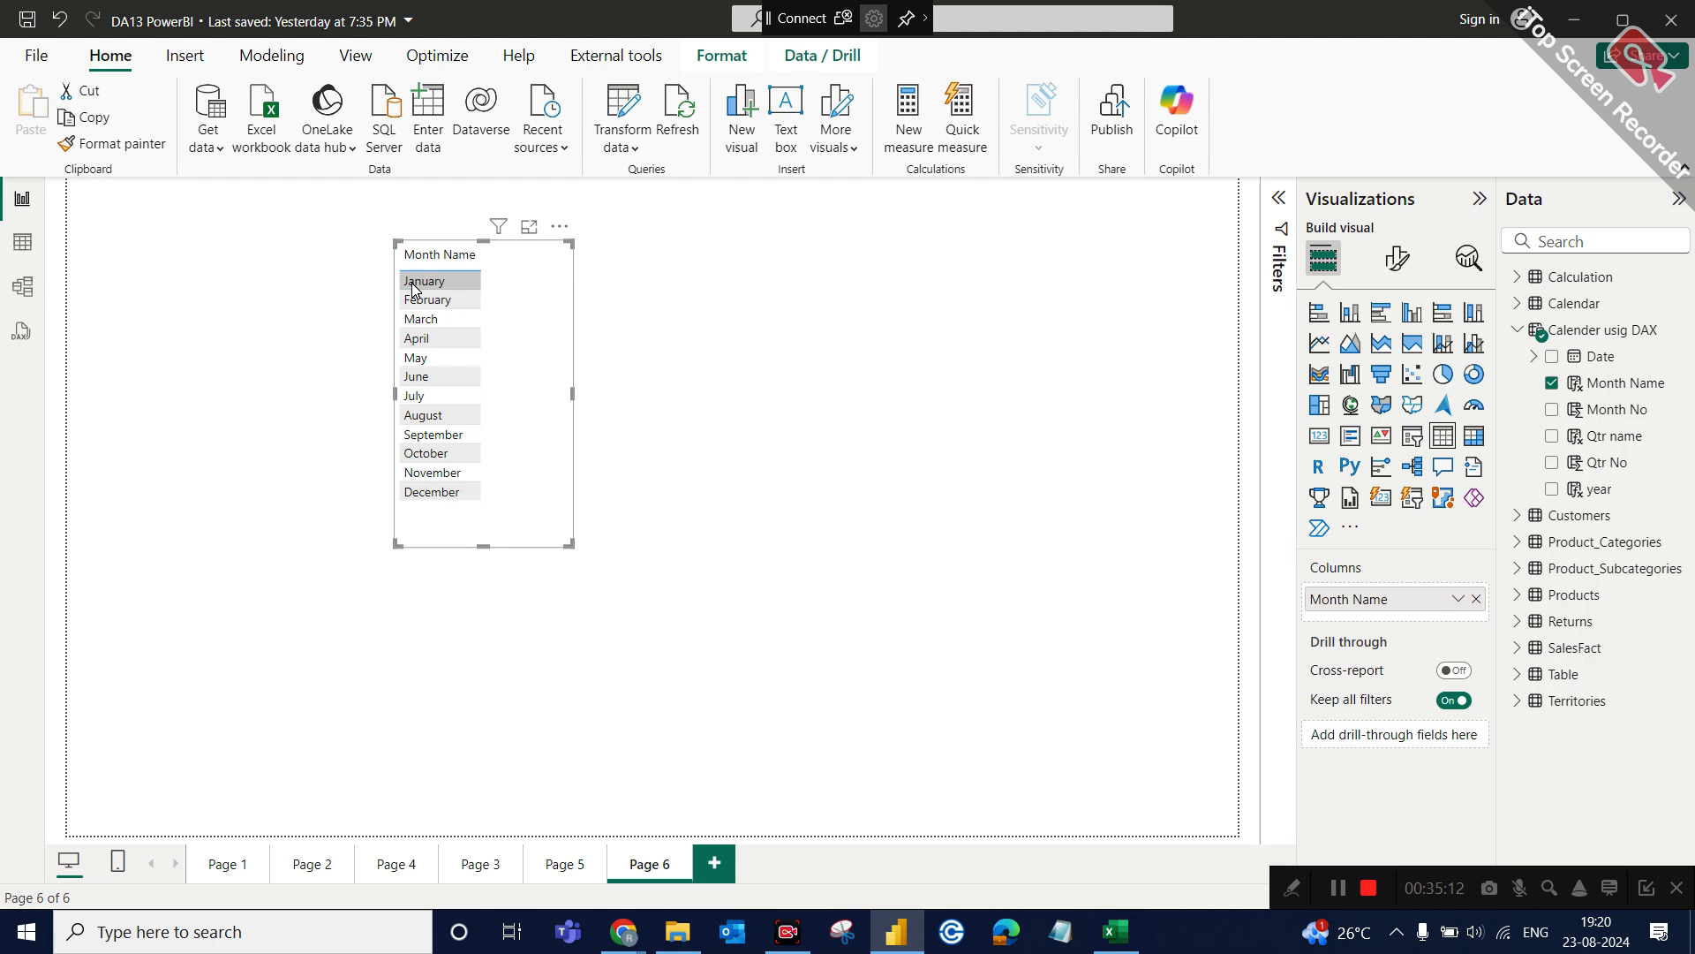
left_click_drag(543, 336, 442, 332)
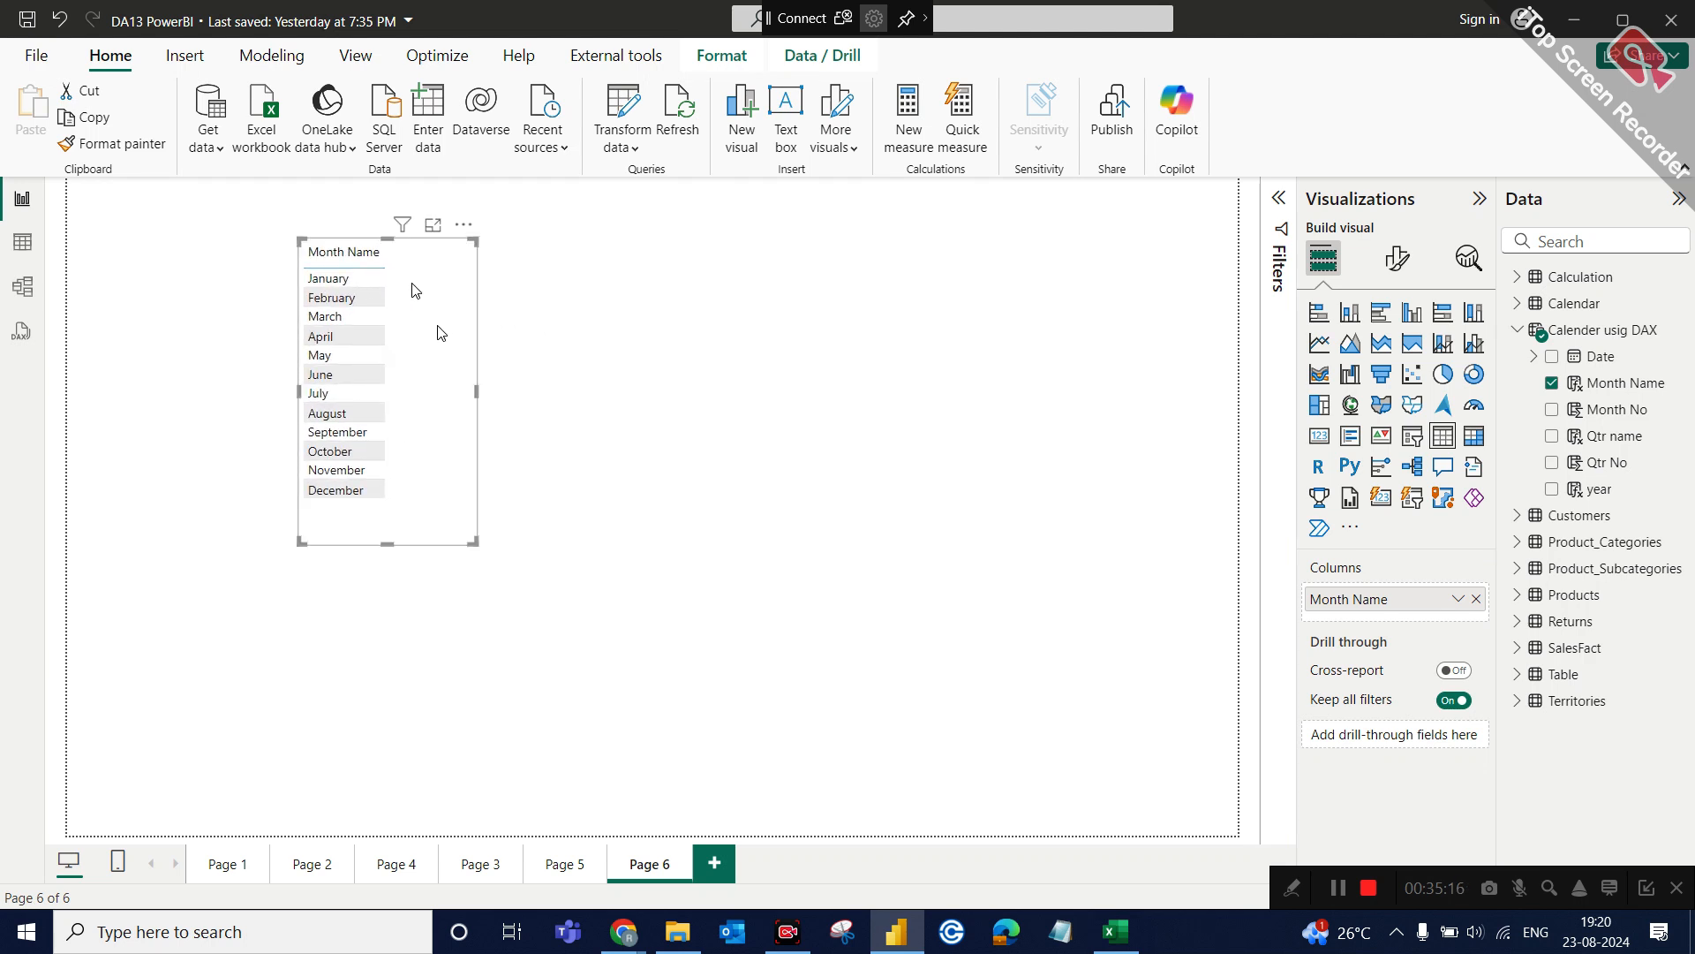
left_click(1070, 328)
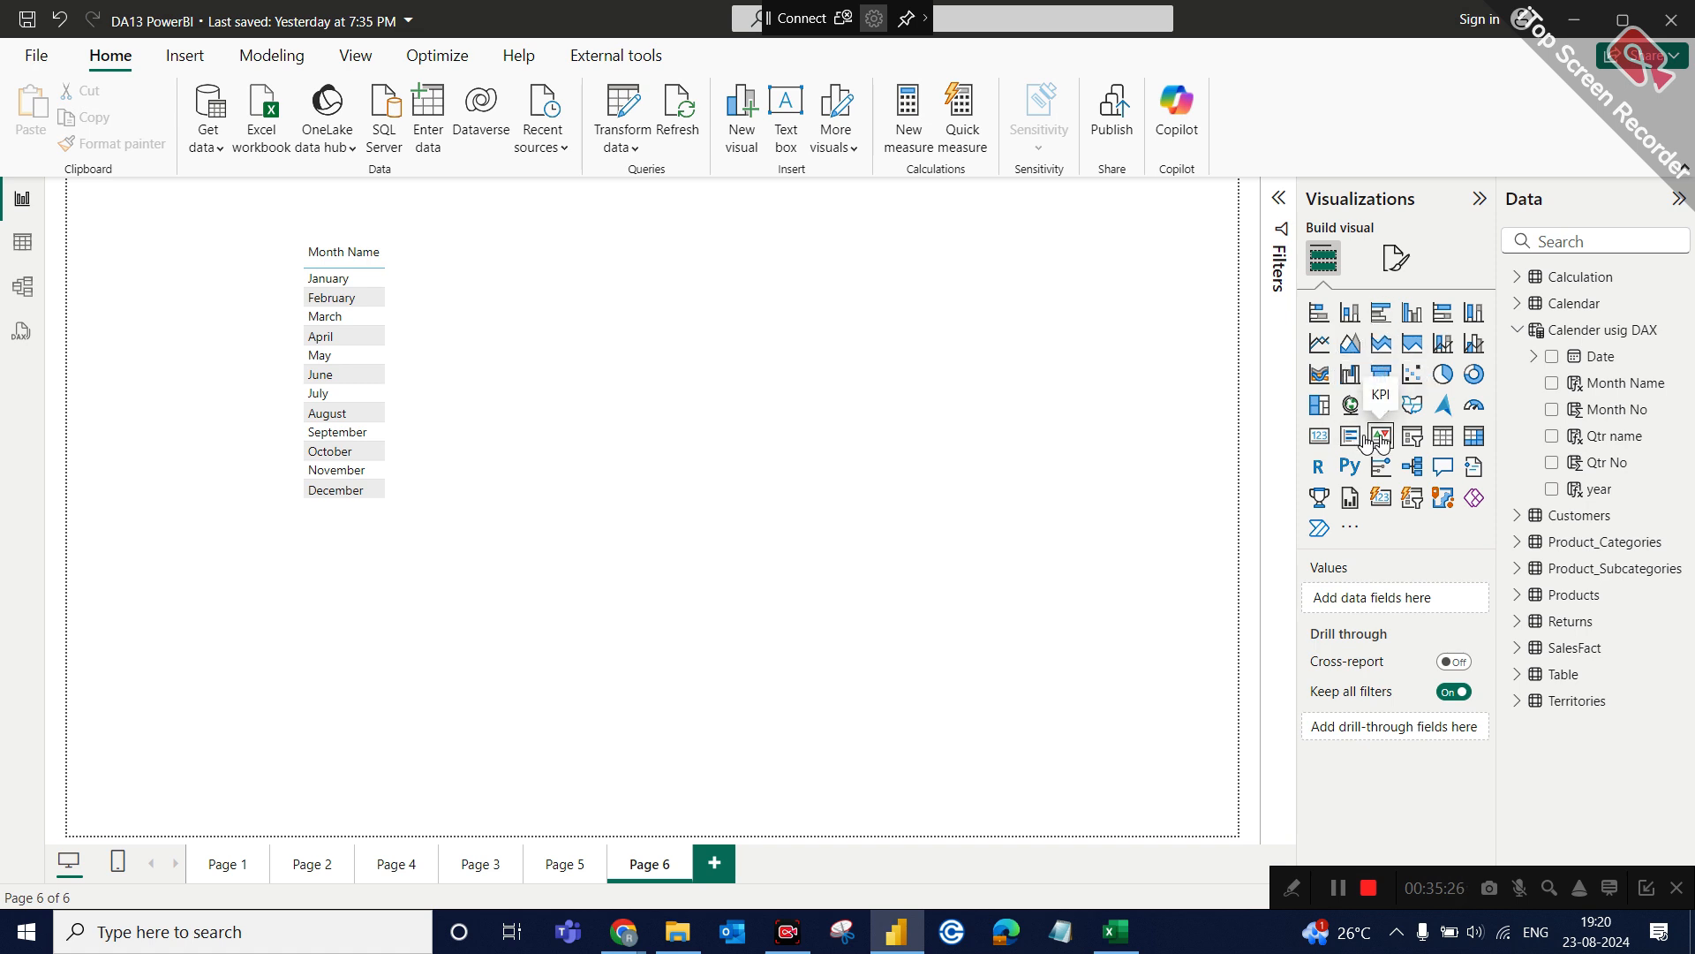
In the data model diagram, place the Calender usig DAX table between Product_Categories and Products.
left_click(25, 289)
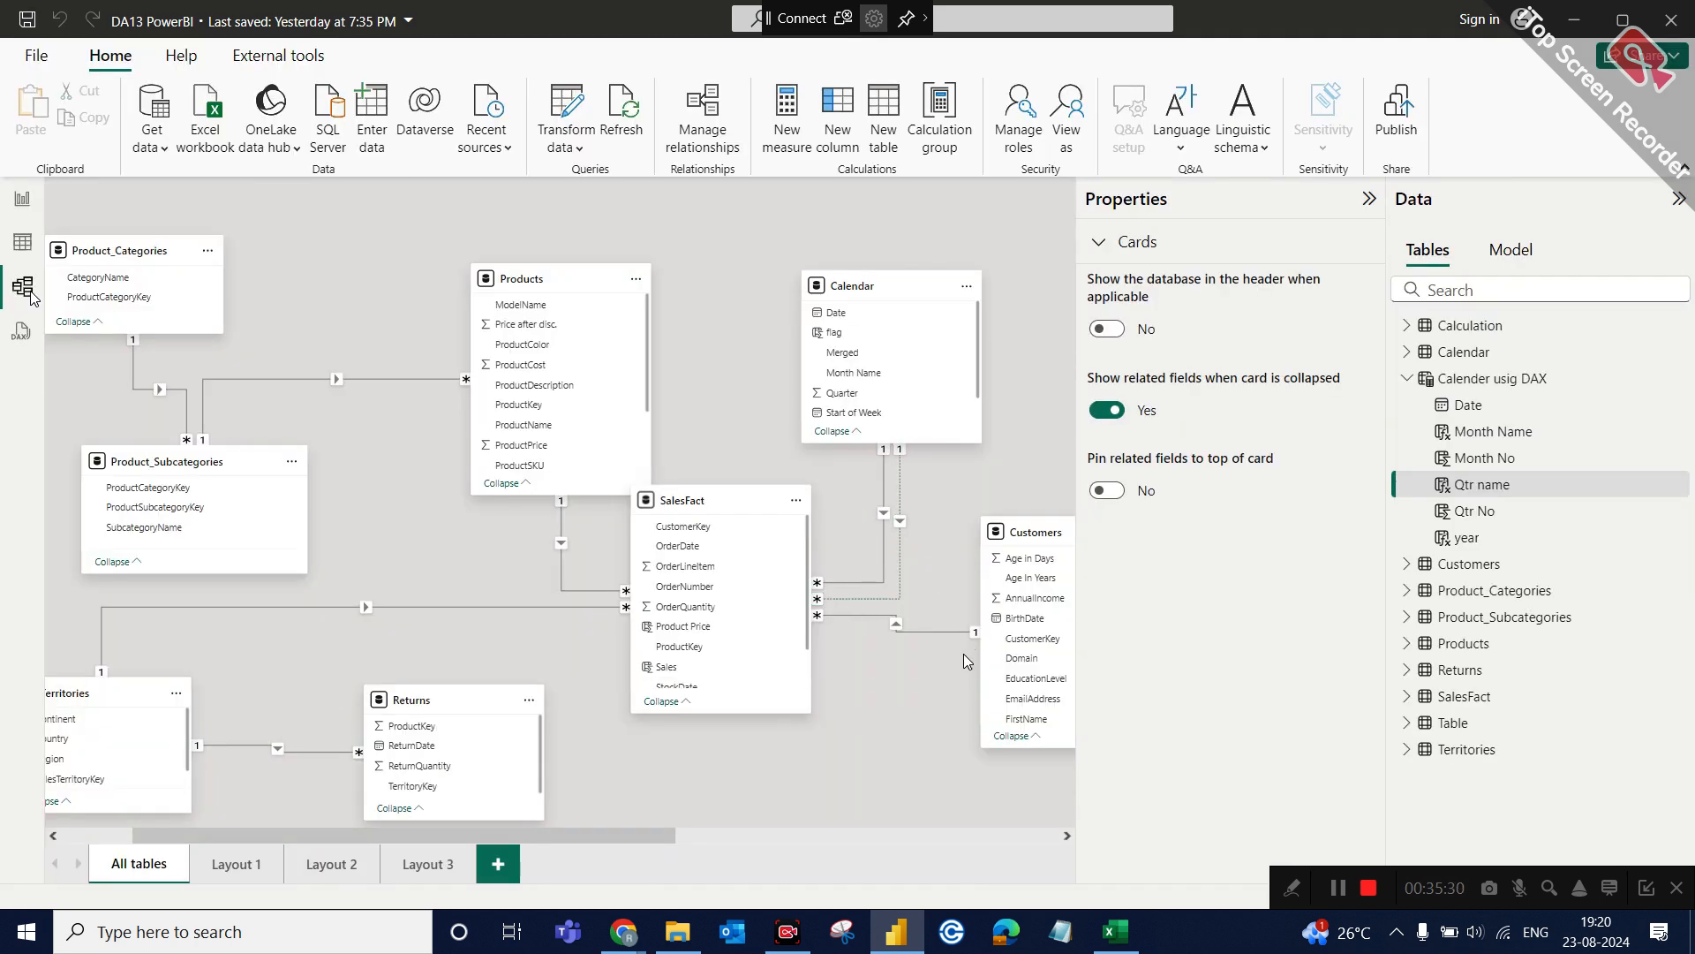
scroll(945, 660, "left", 1)
scroll(945, 661, "right", 3)
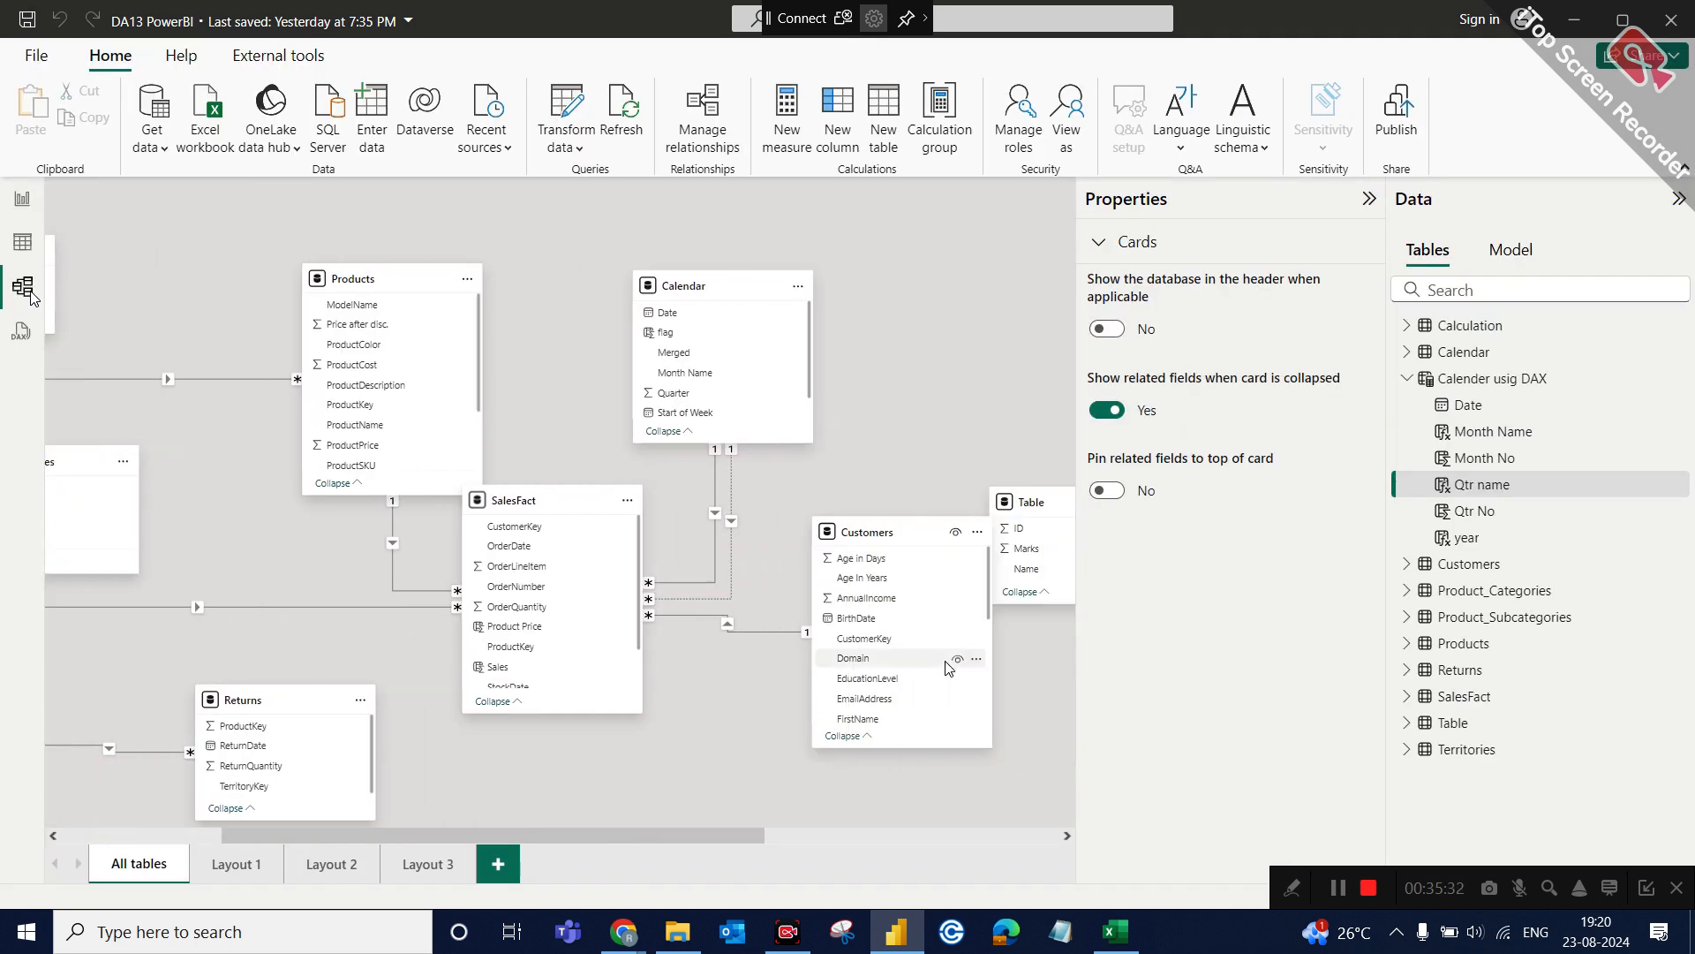
scroll(944, 660, "right", 5)
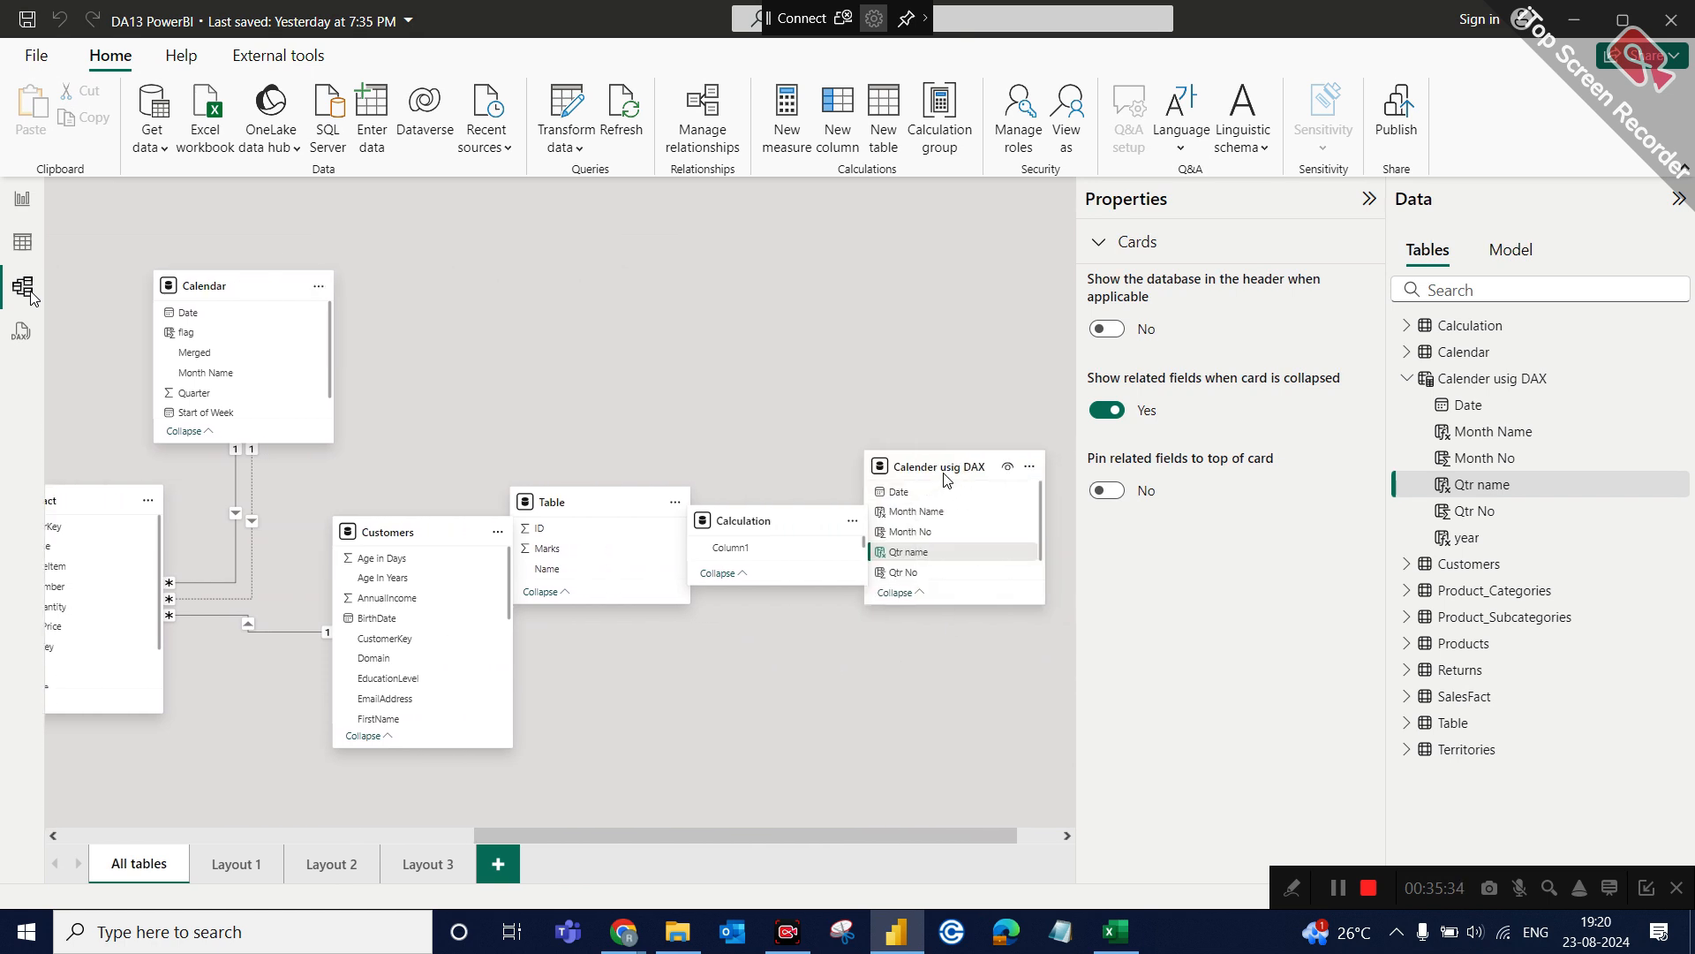
left_click_drag(939, 464, 266, 283)
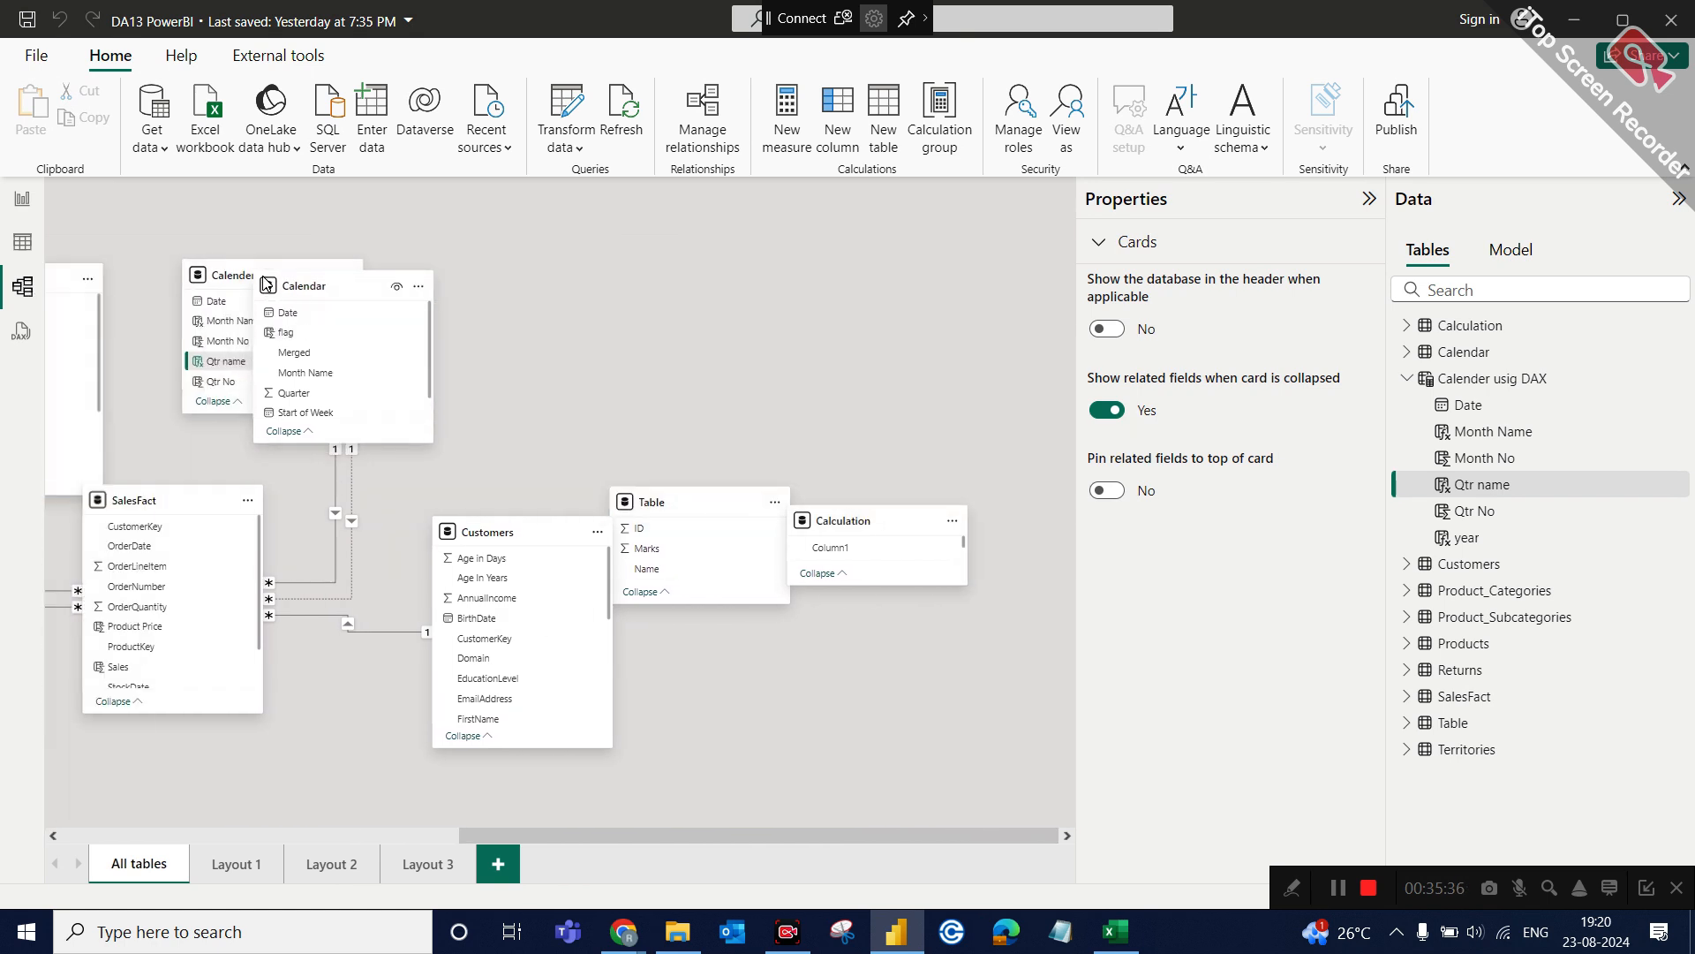
scroll(266, 283, "left", 6)
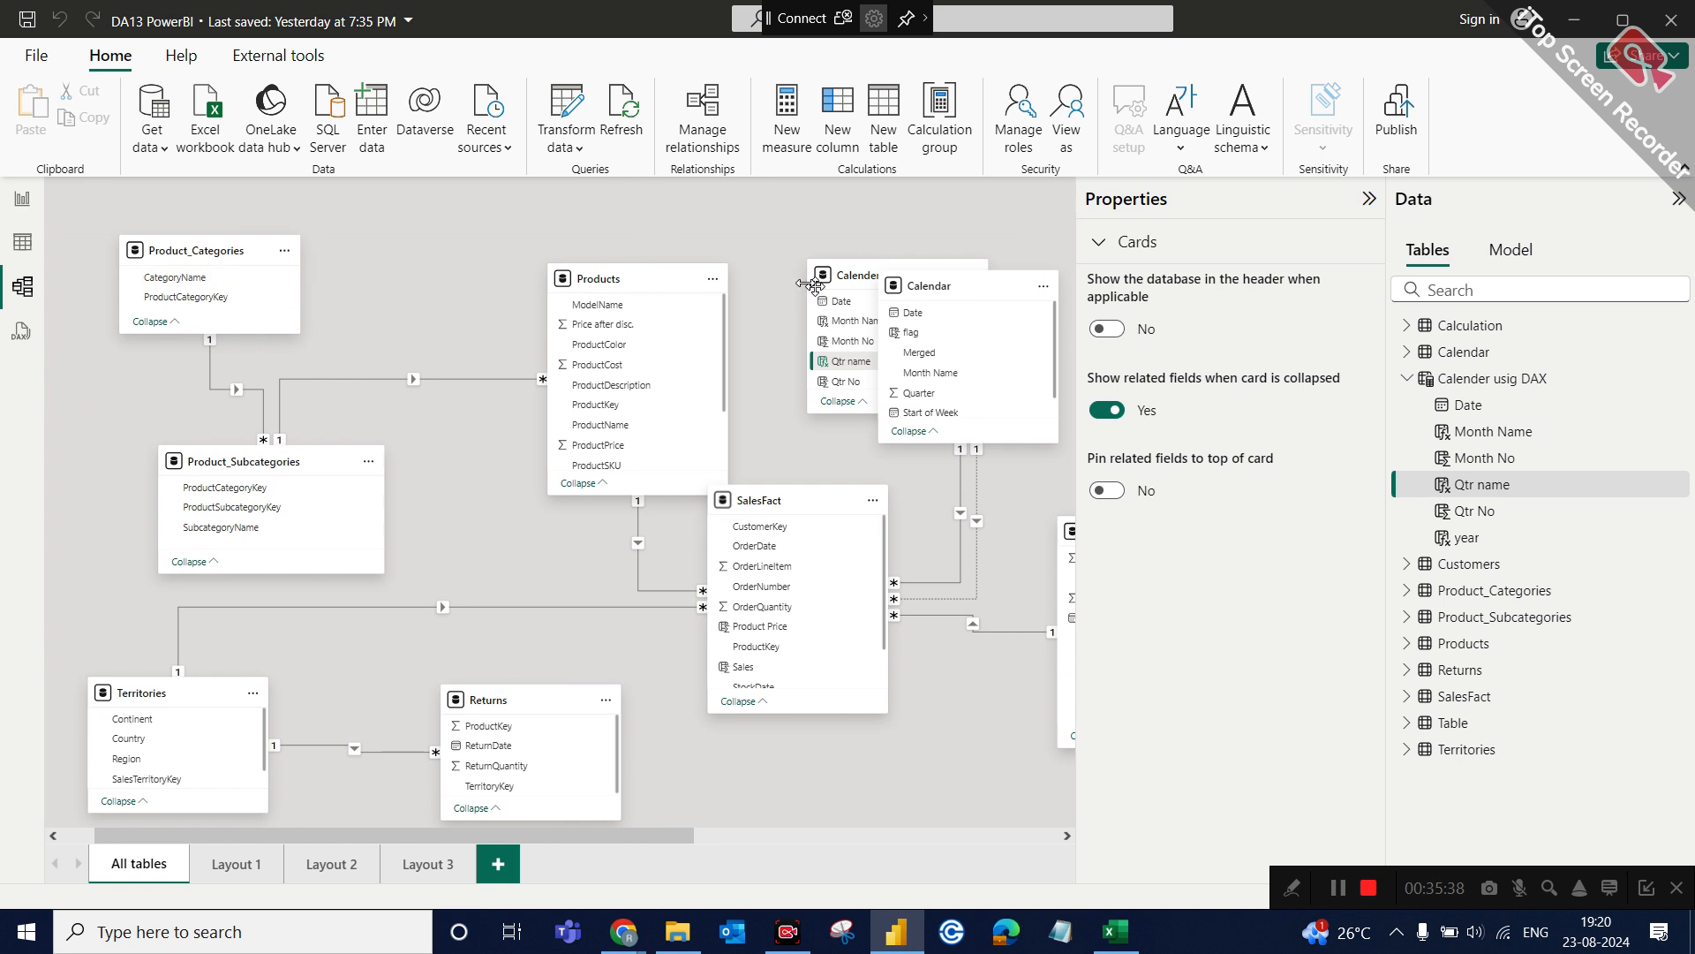
left_click_drag(803, 284, 297, 257)
left_click_drag(351, 176, 374, 178)
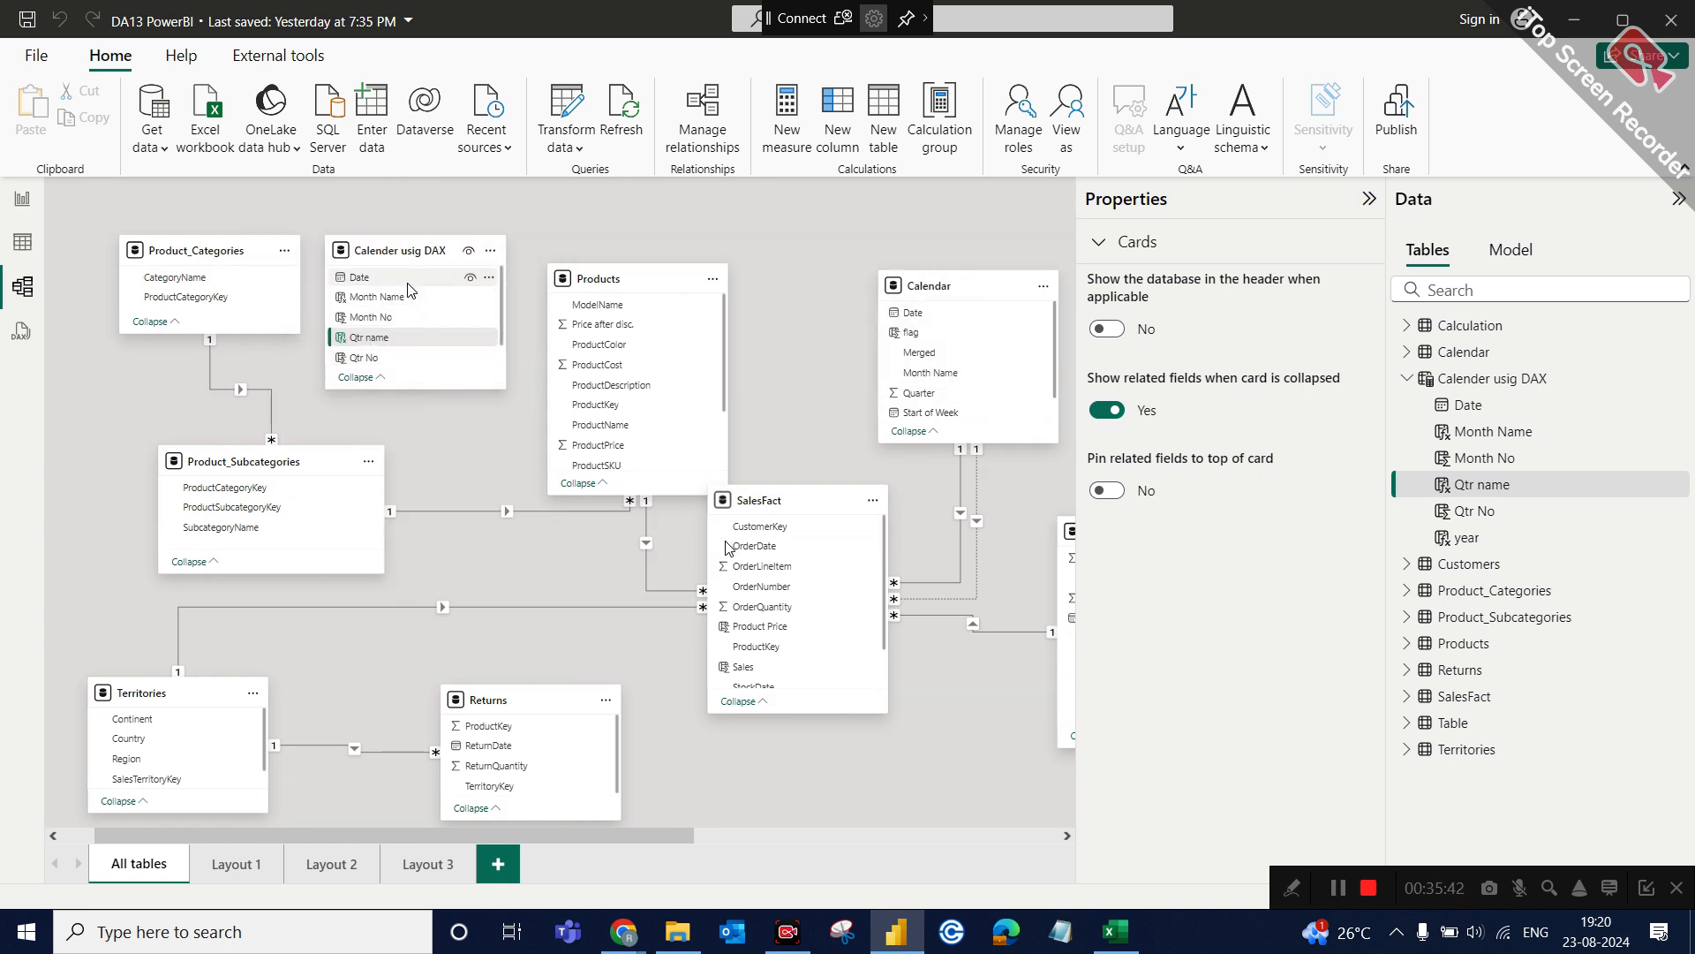
Create an active one-to-many relationship from Date in Calender usig DAX to OrderDate in SalesFact, and return to the report page.
left_click_drag(406, 277, 822, 551)
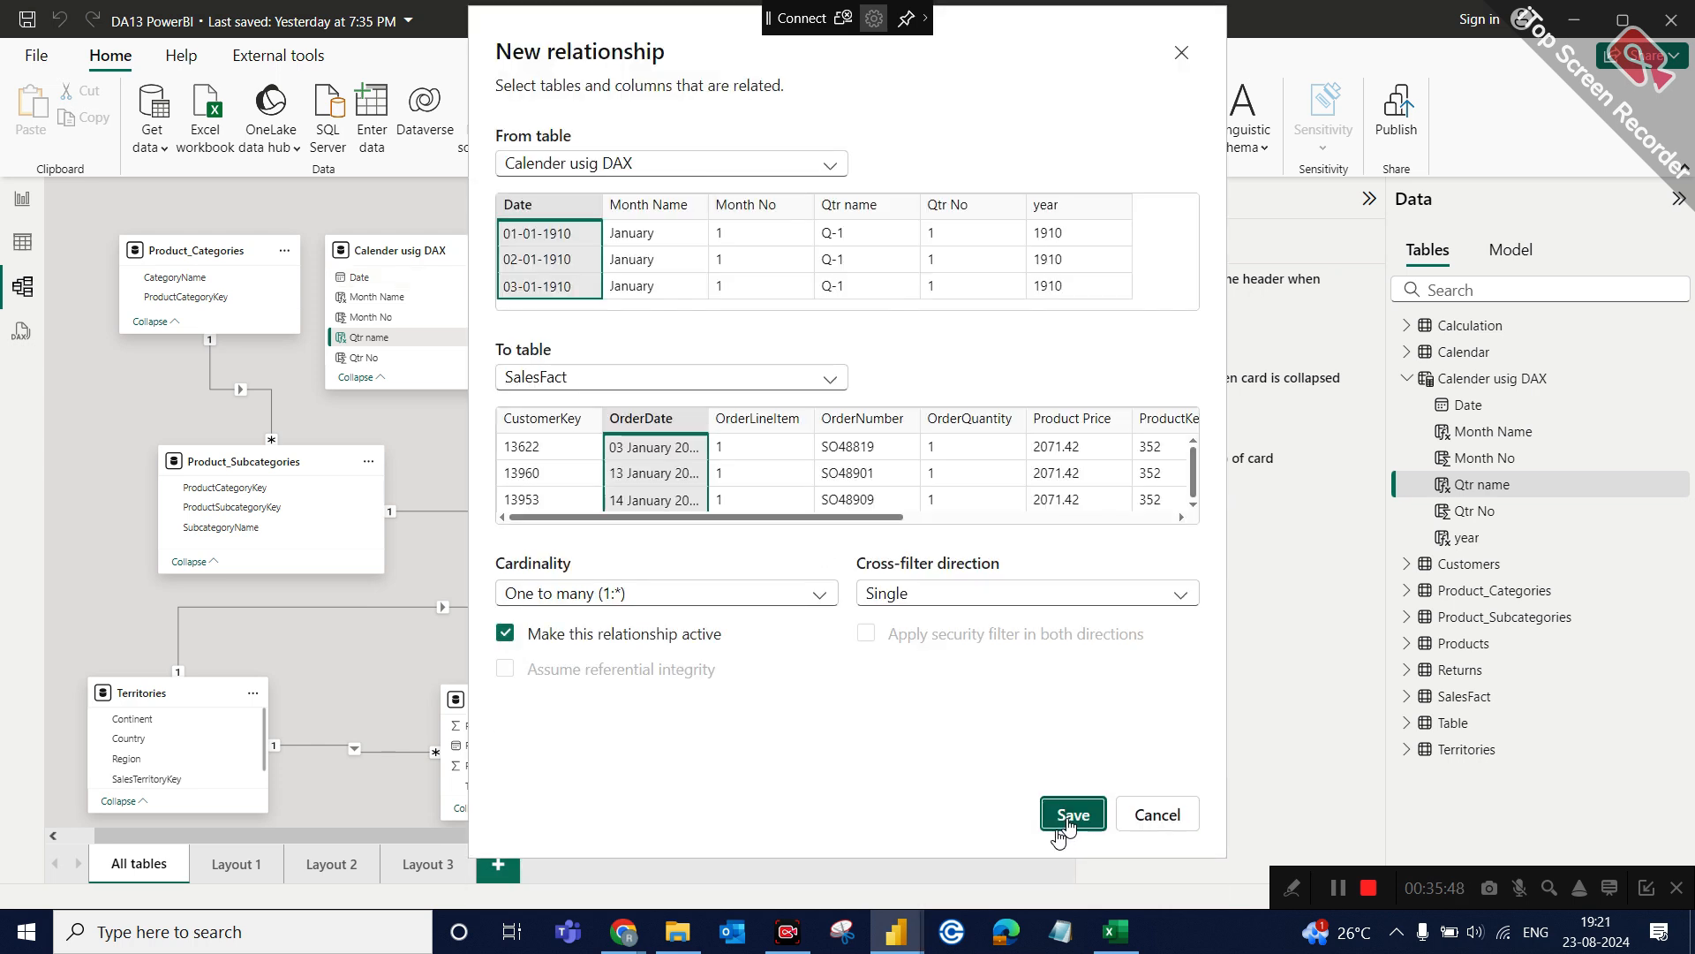
left_click(1071, 814)
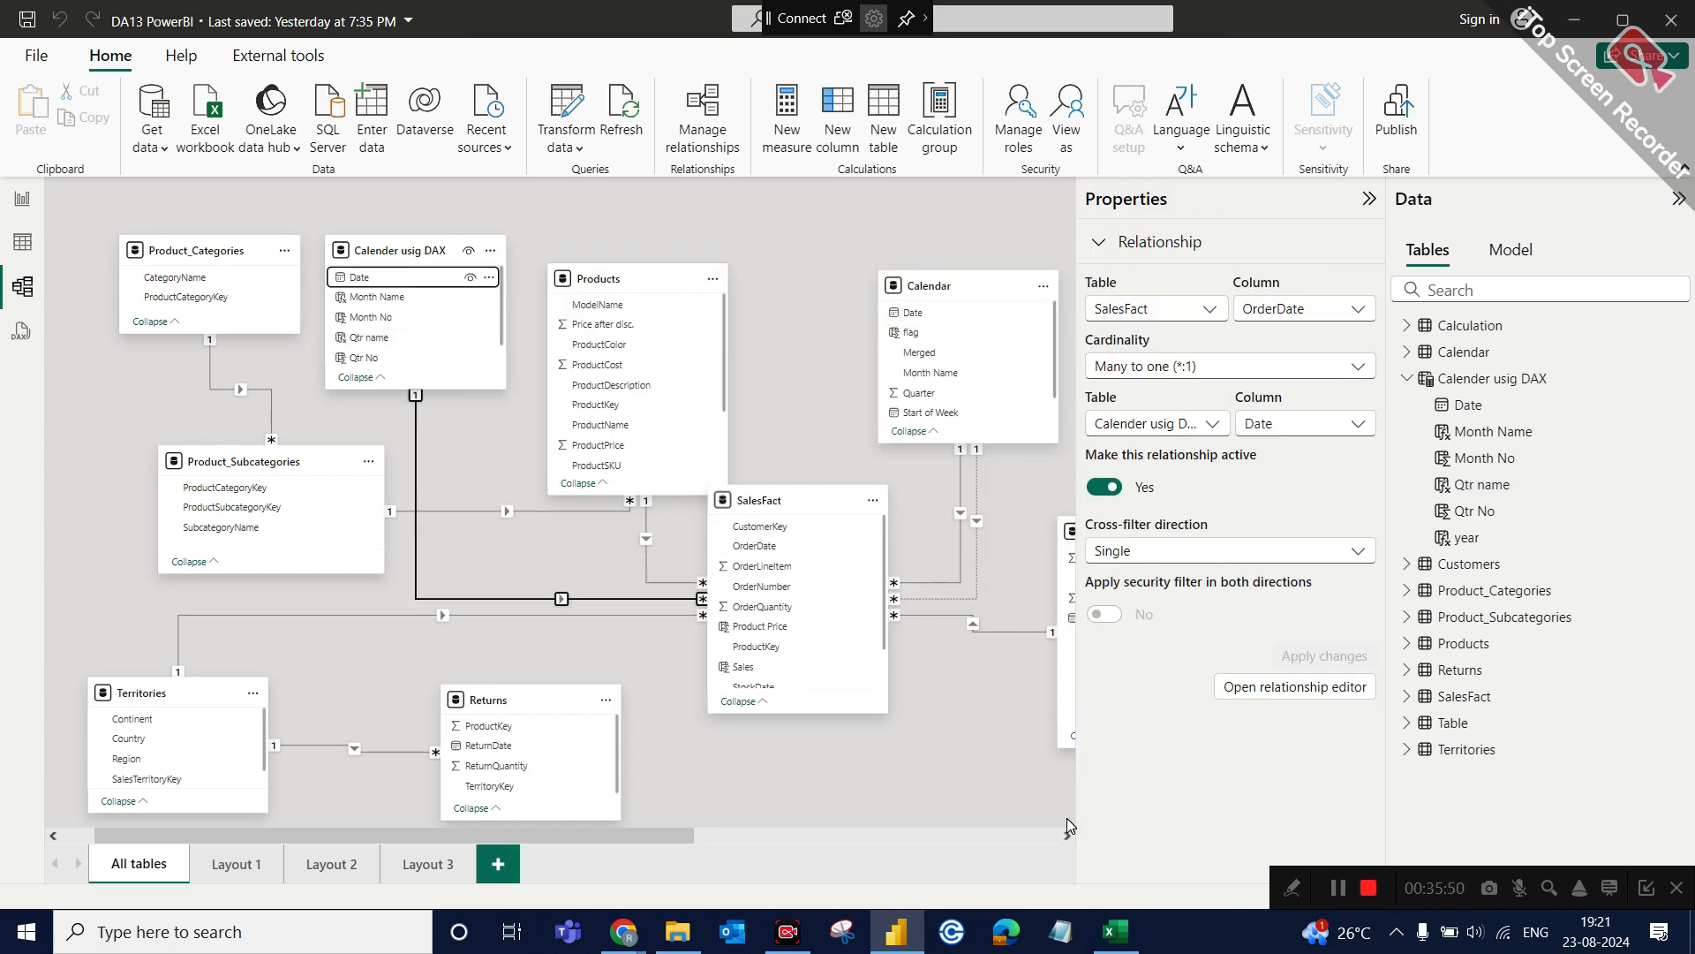
left_click(23, 195)
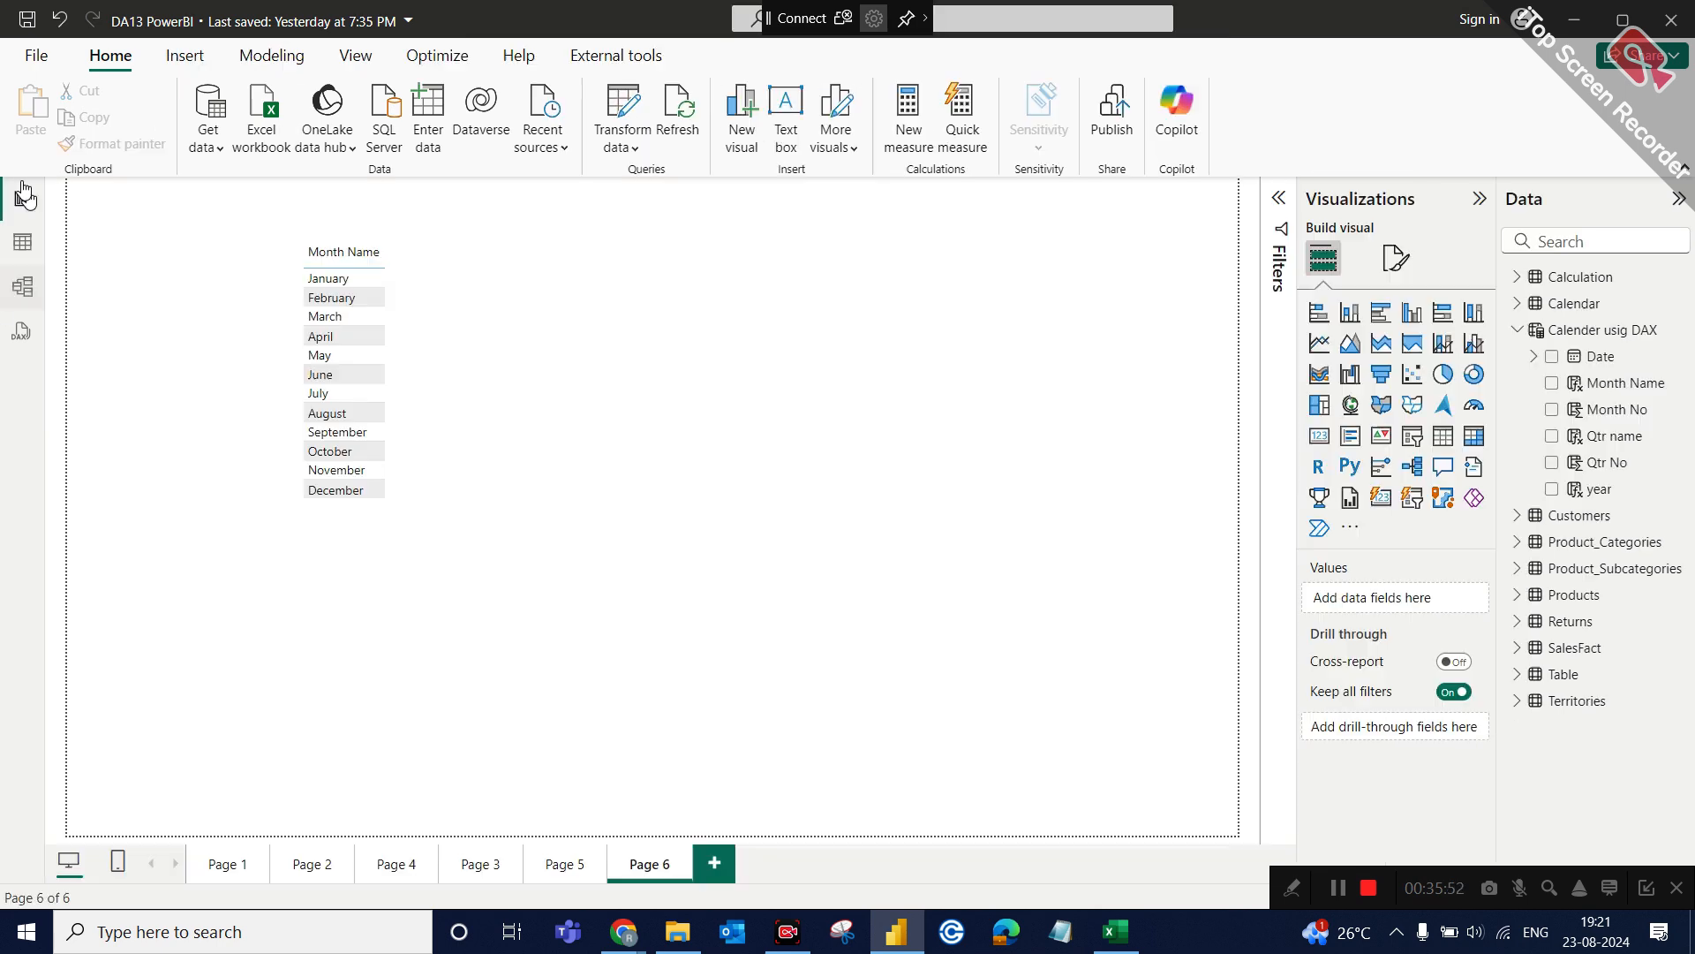
Add the Total Sales measure to the Month Name table visual and widen the visual to fit both columns.
left_click(460, 320)
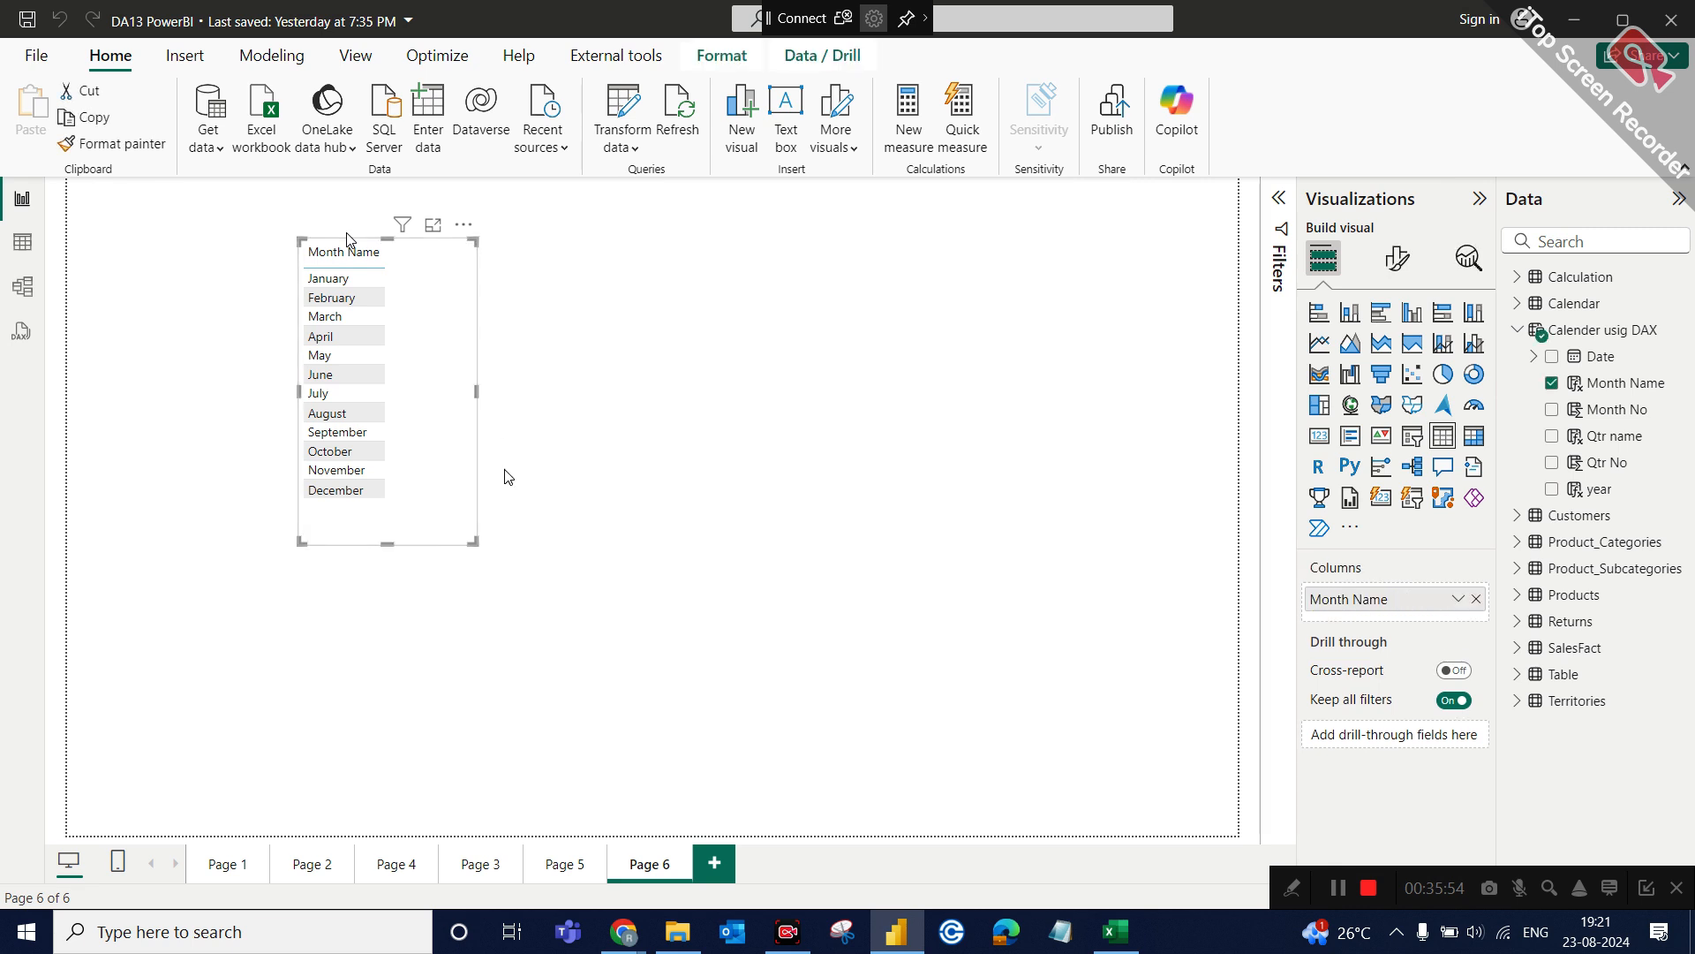
left_click(1518, 278)
left_click_drag(1617, 461, 1448, 621)
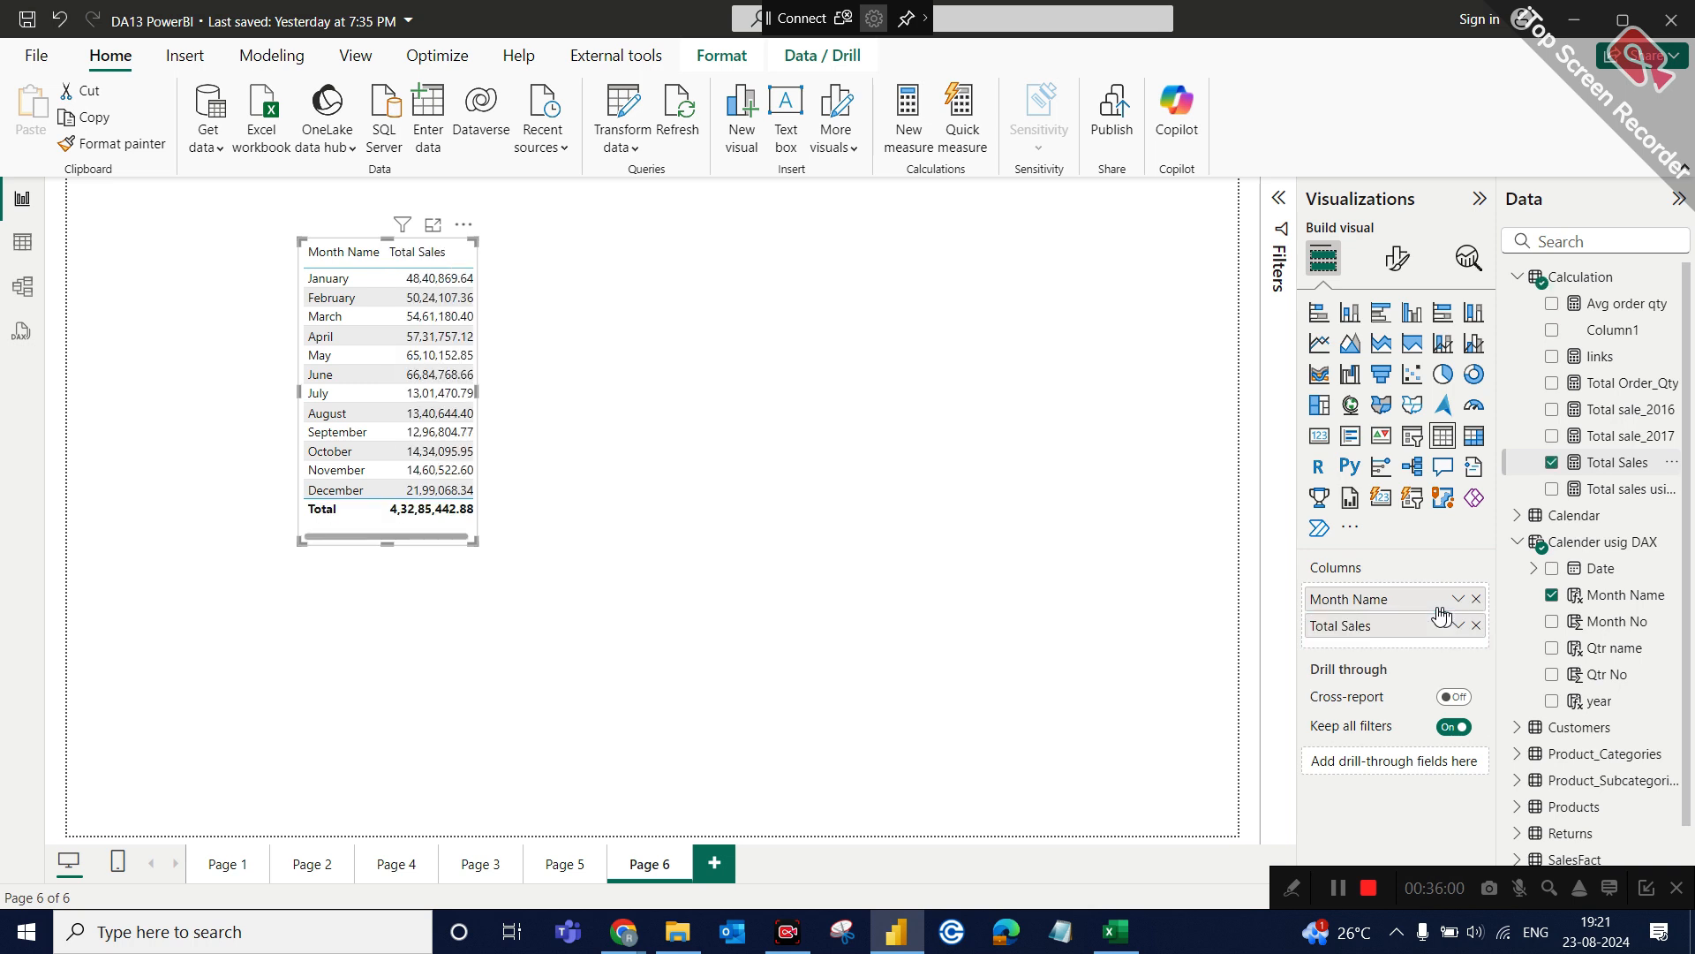
left_click_drag(474, 542, 549, 549)
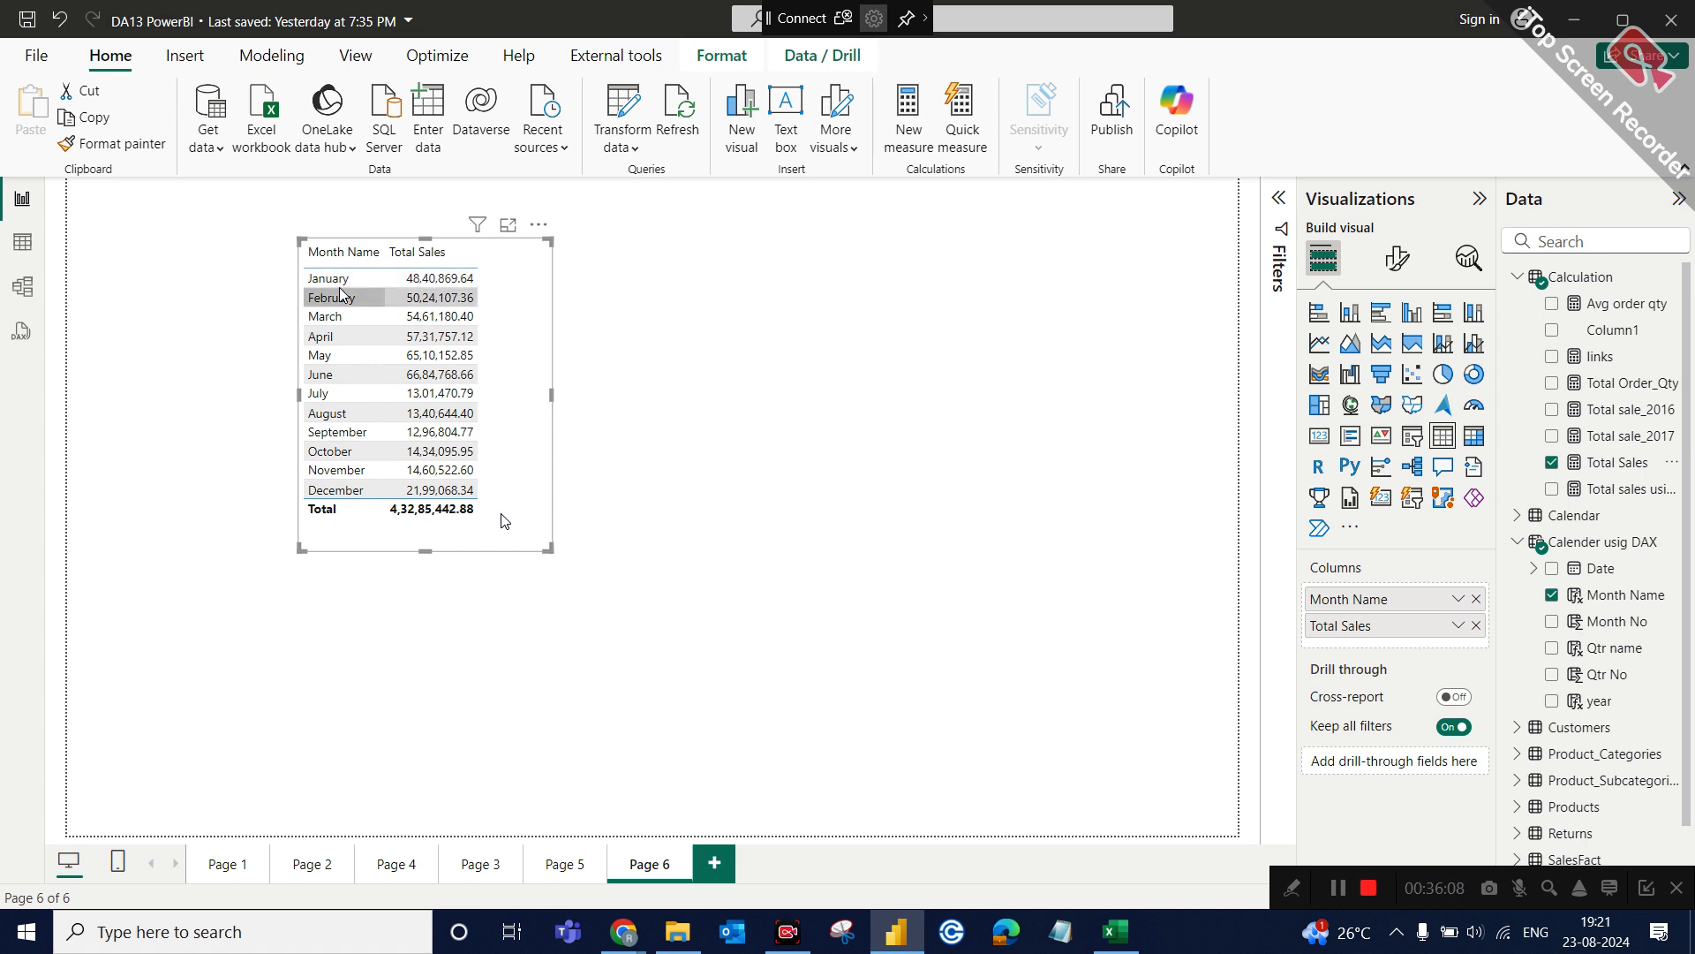
Add a slicer to the right of the sales table using the year field from Calender usig DAX.
left_click(622, 265)
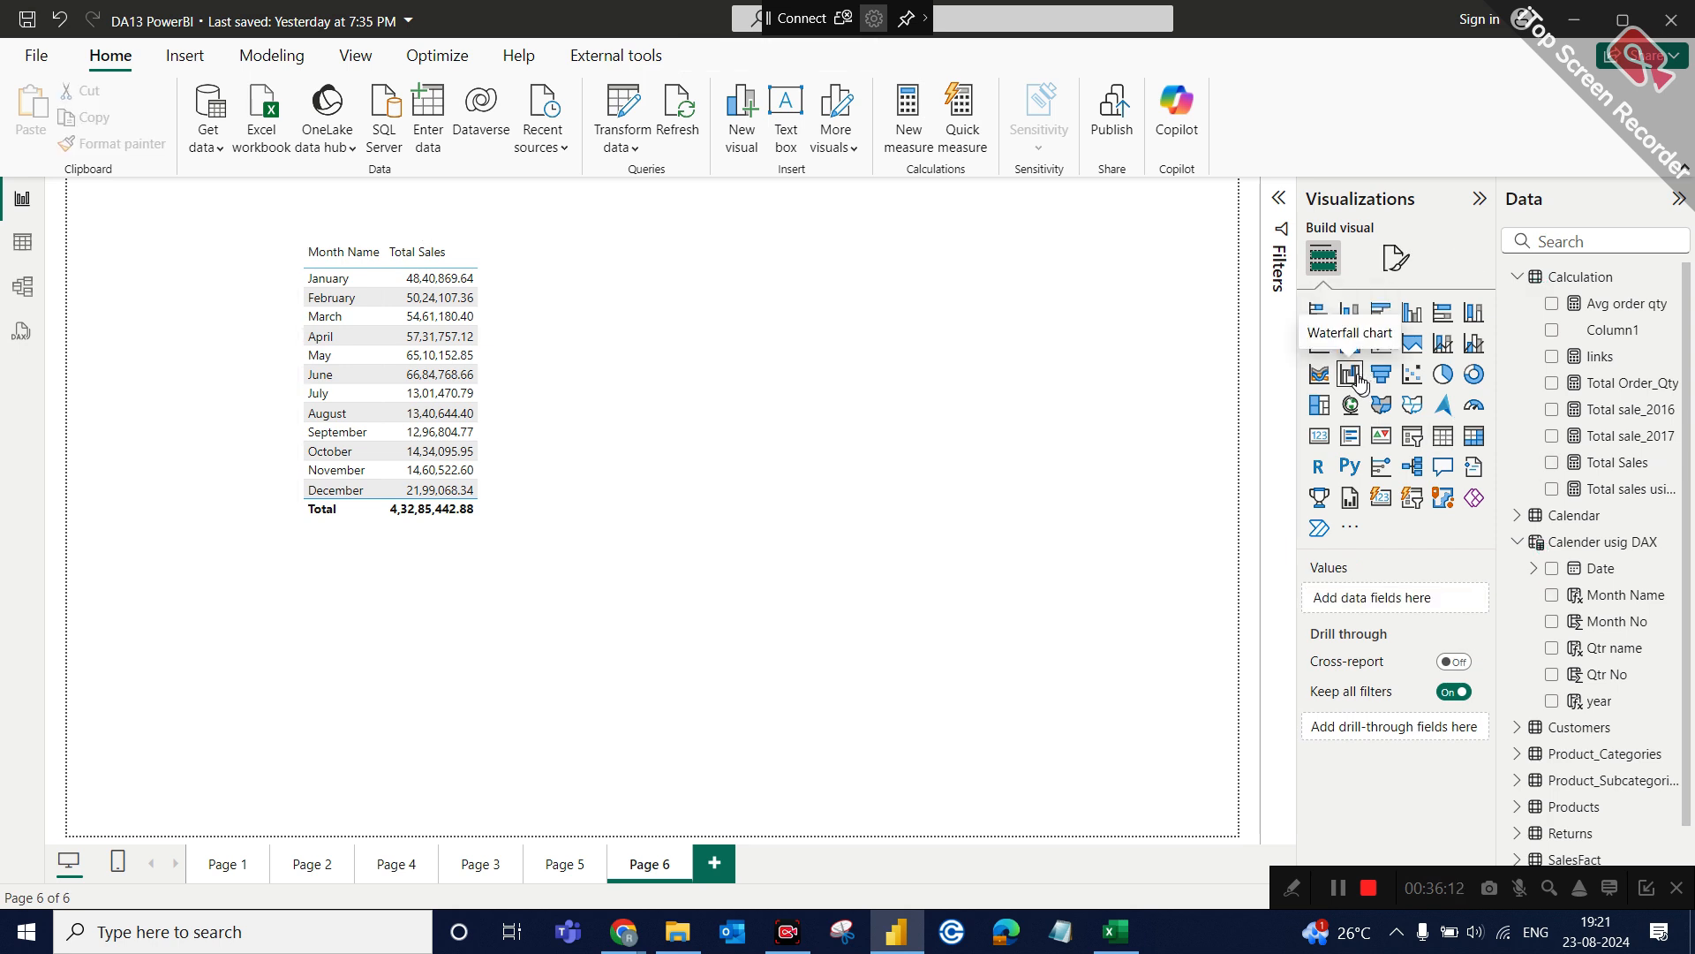
left_click(1411, 435)
left_click_drag(362, 662, 1003, 302)
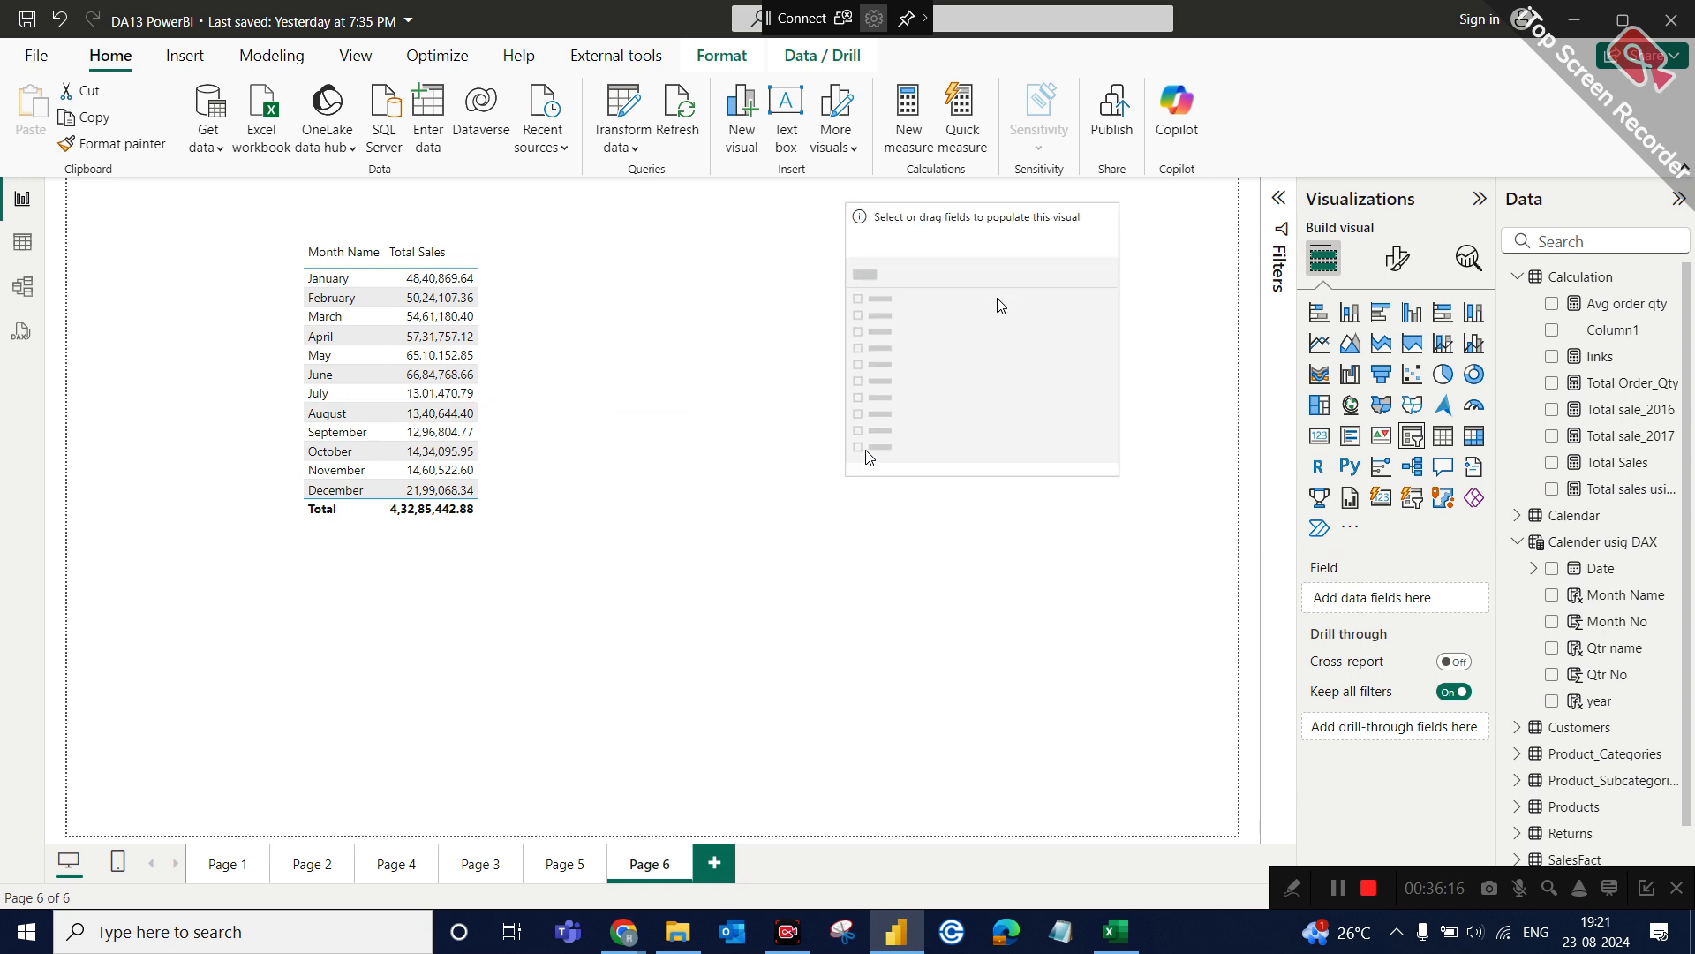
left_click(1518, 277)
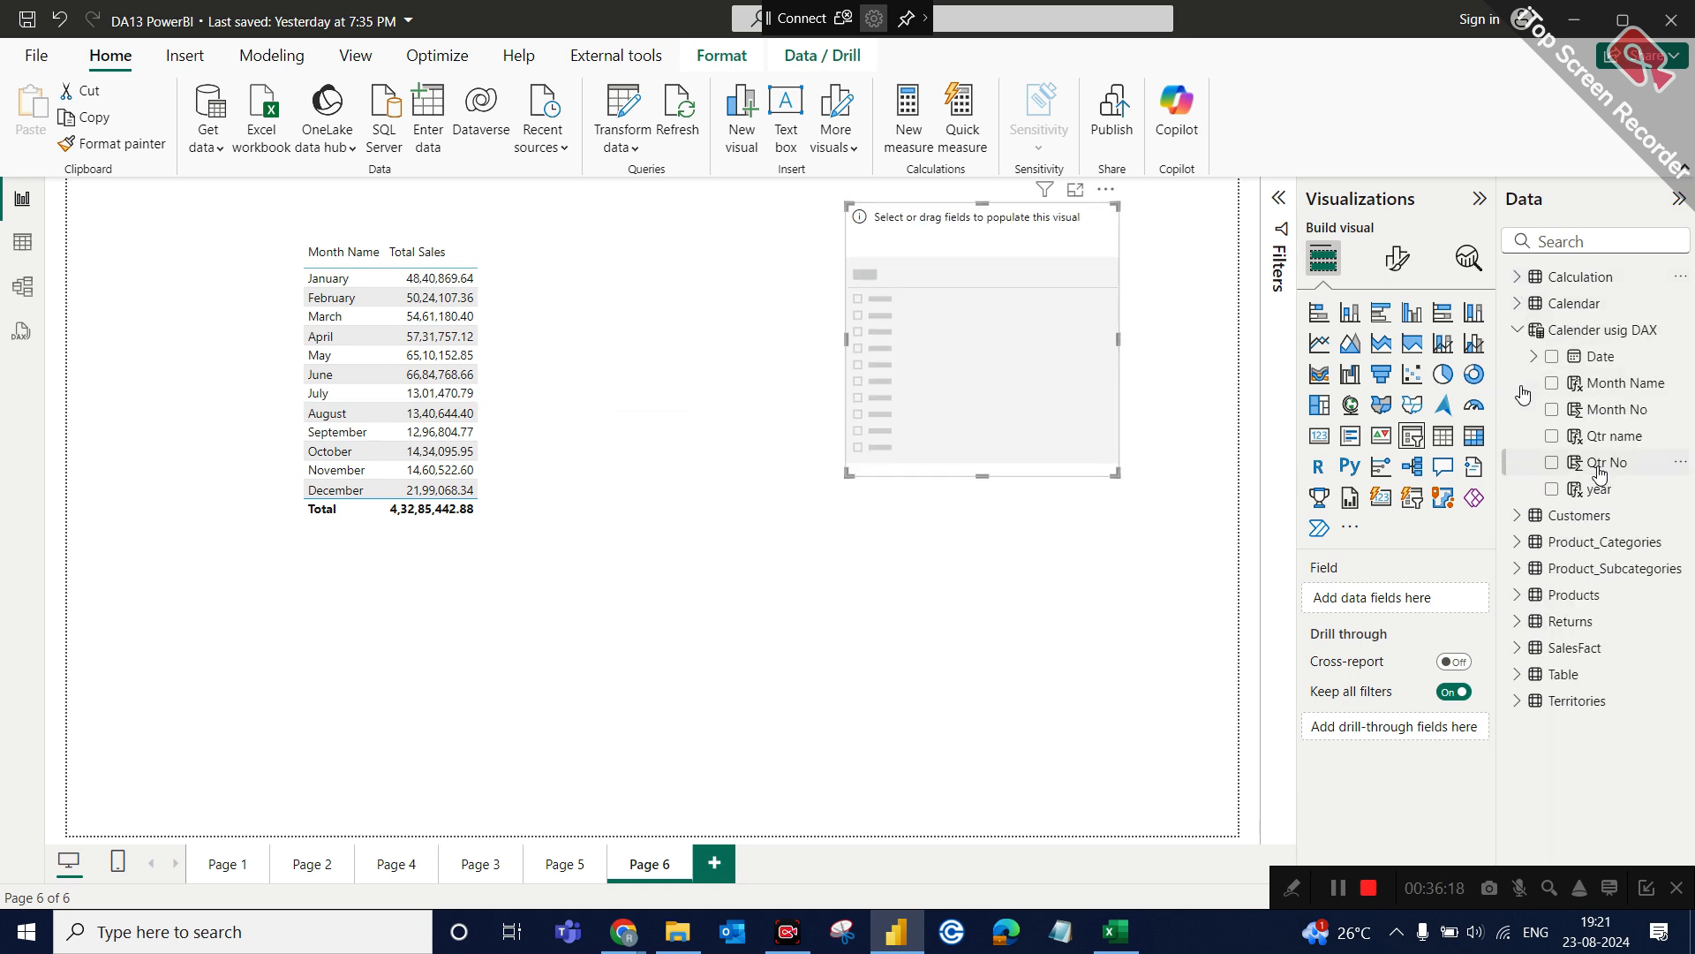
left_click_drag(1600, 493, 1003, 359)
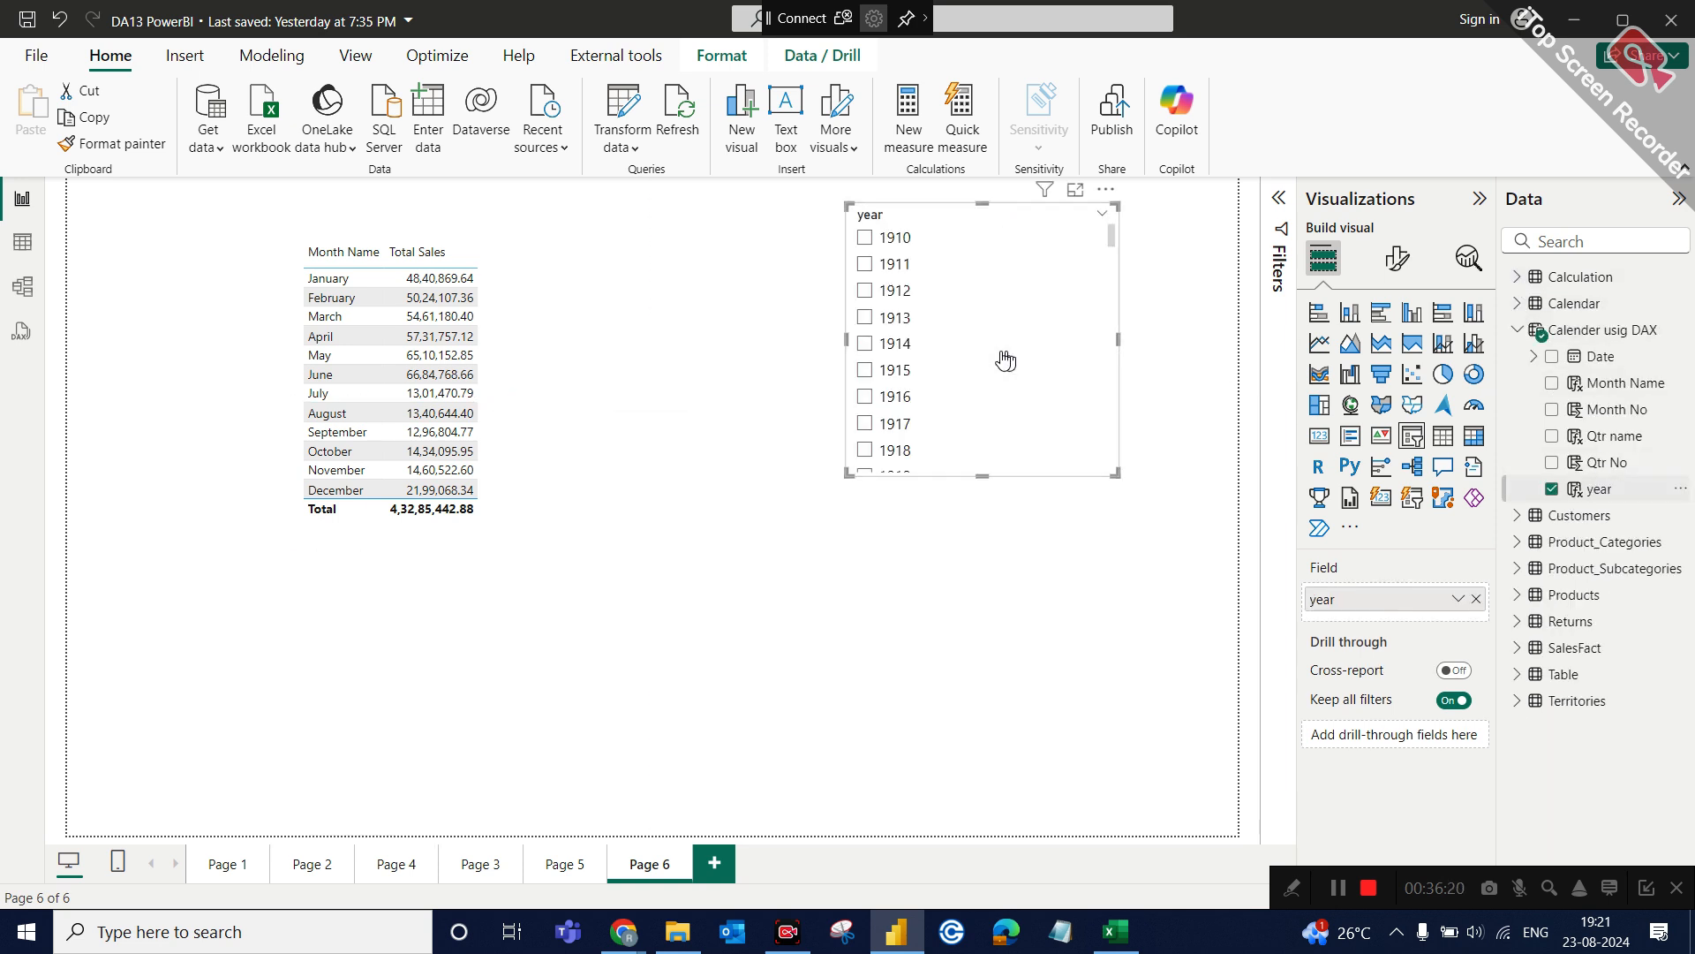
Sort the year slicer's values in descending order.
left_click(1105, 189)
mouse_move(1174, 346)
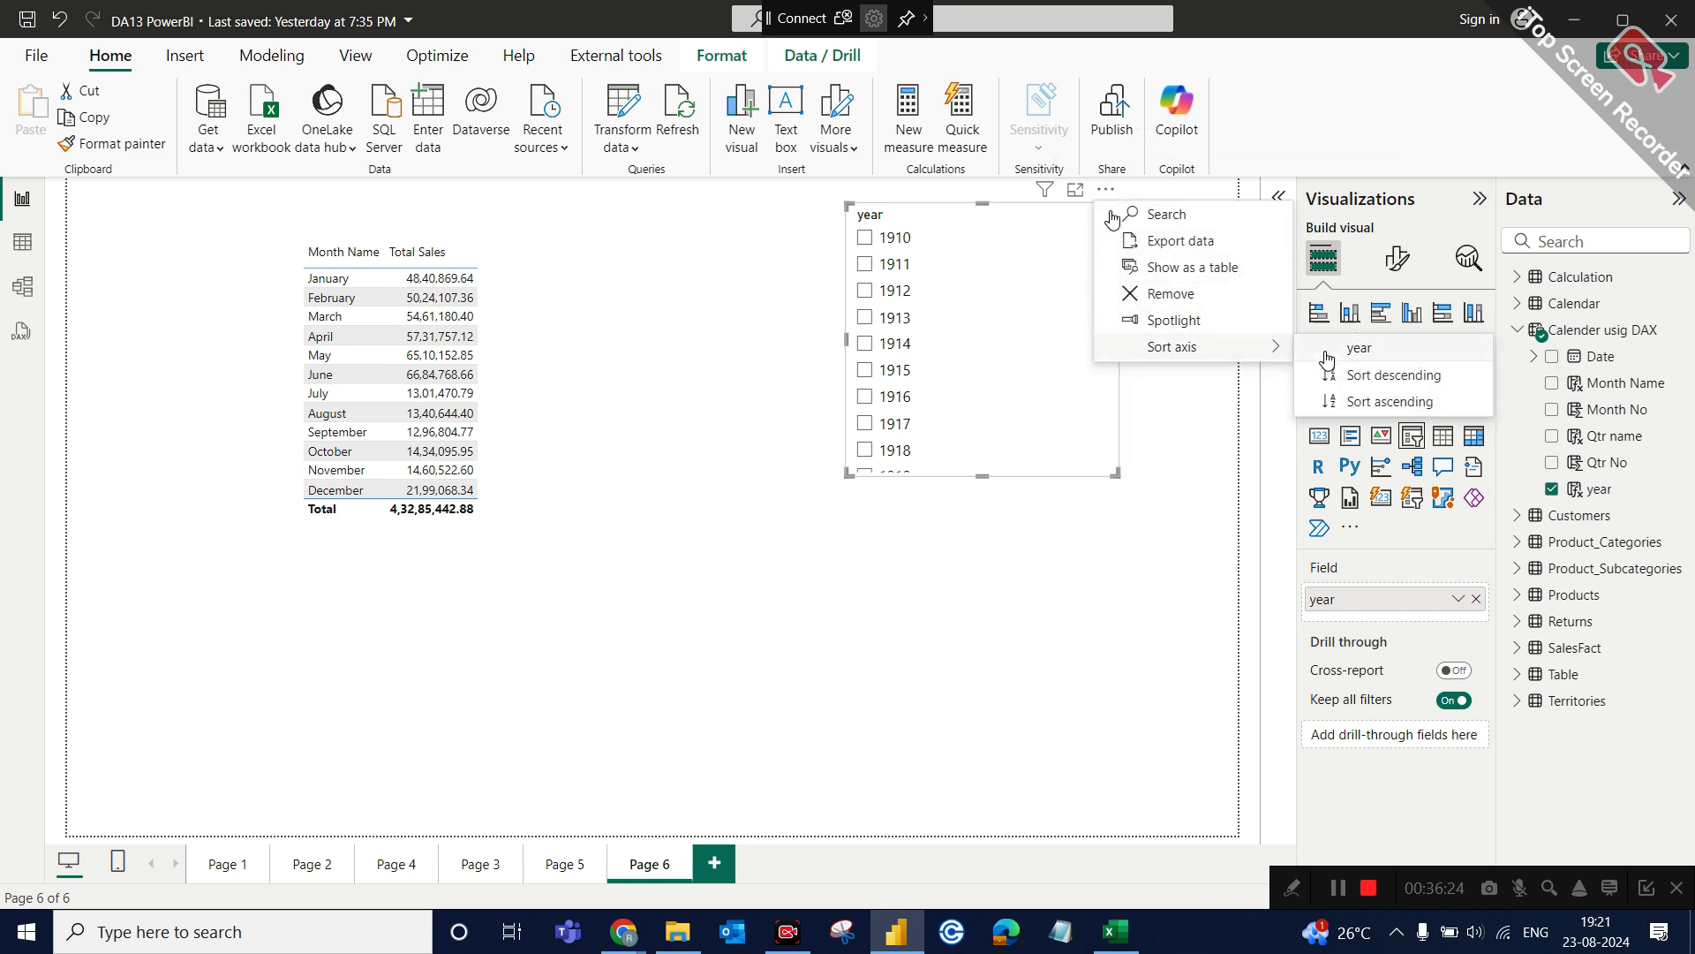
left_click(1370, 375)
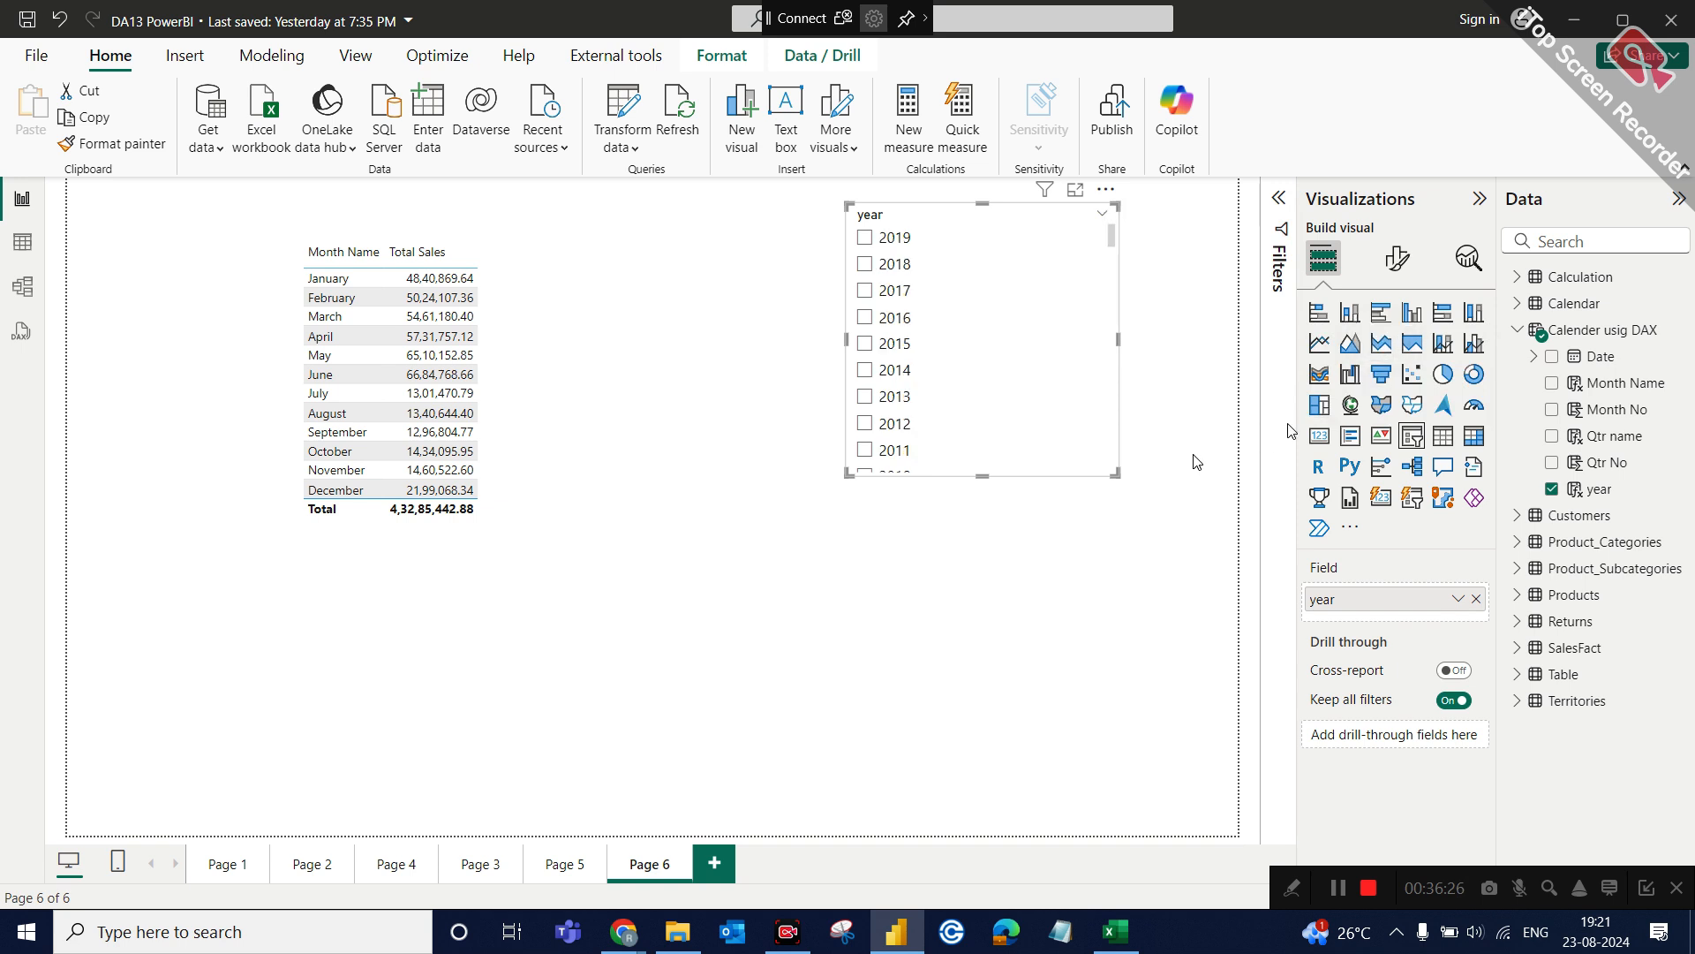
Shrink the year slicer and filter the sales table by 2019 and 2018.
left_click_drag(1116, 473, 961, 402)
left_click(864, 237)
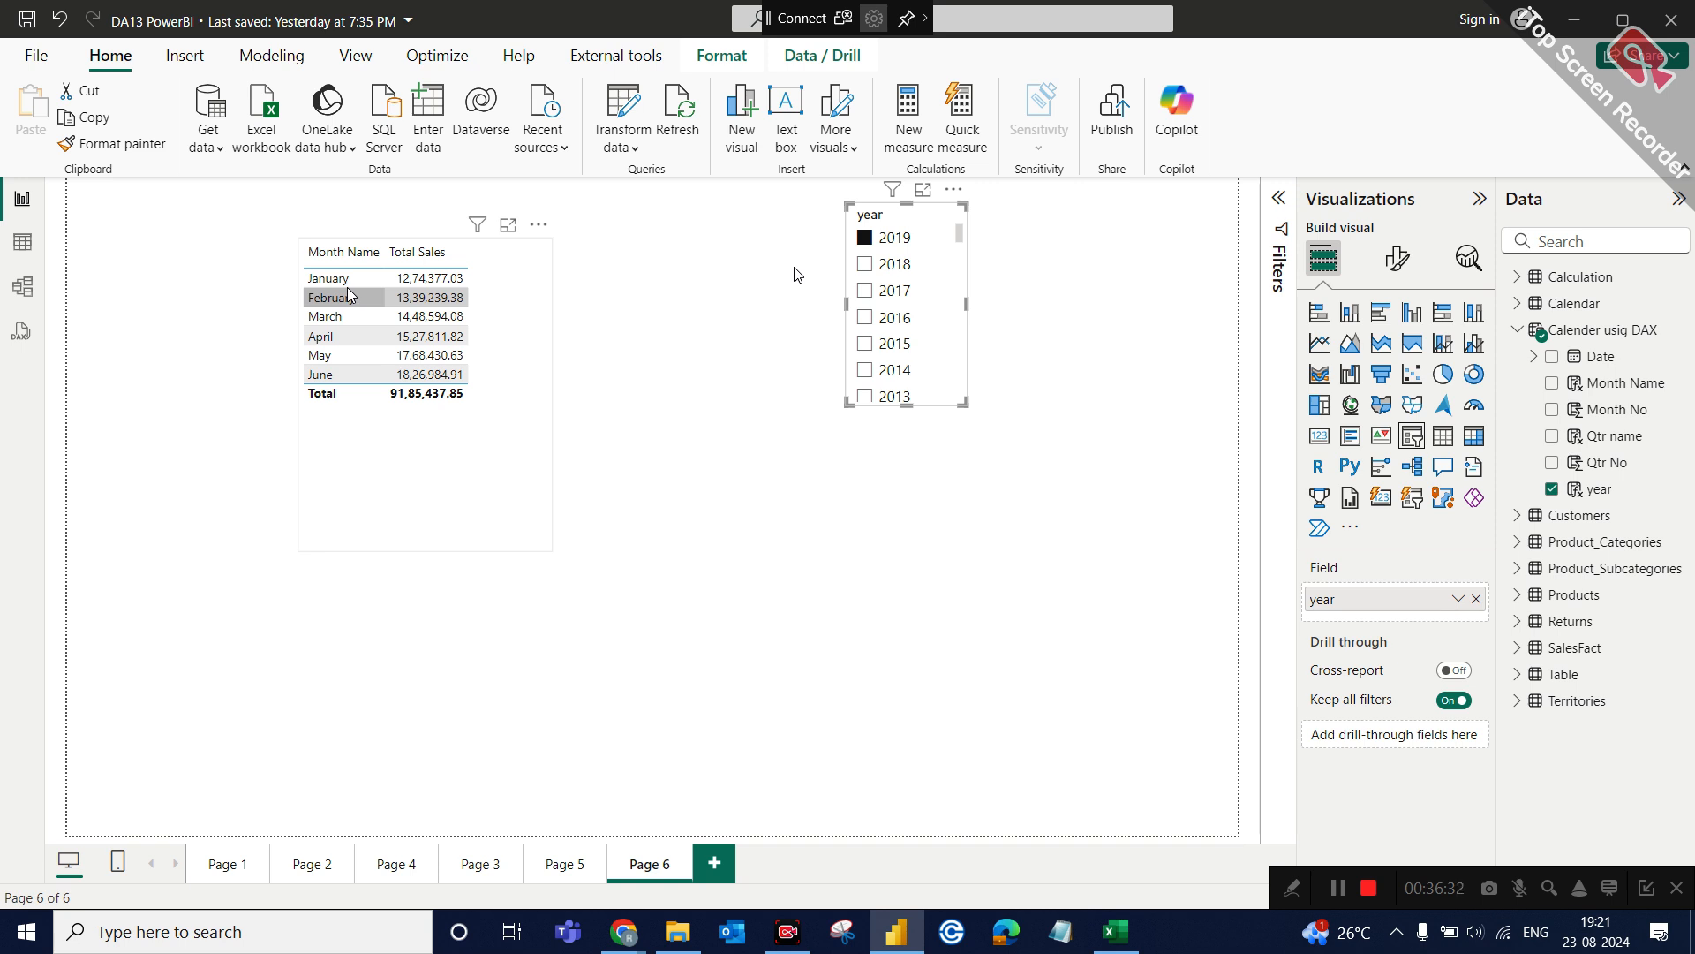
left_click(890, 268, "ctrl")
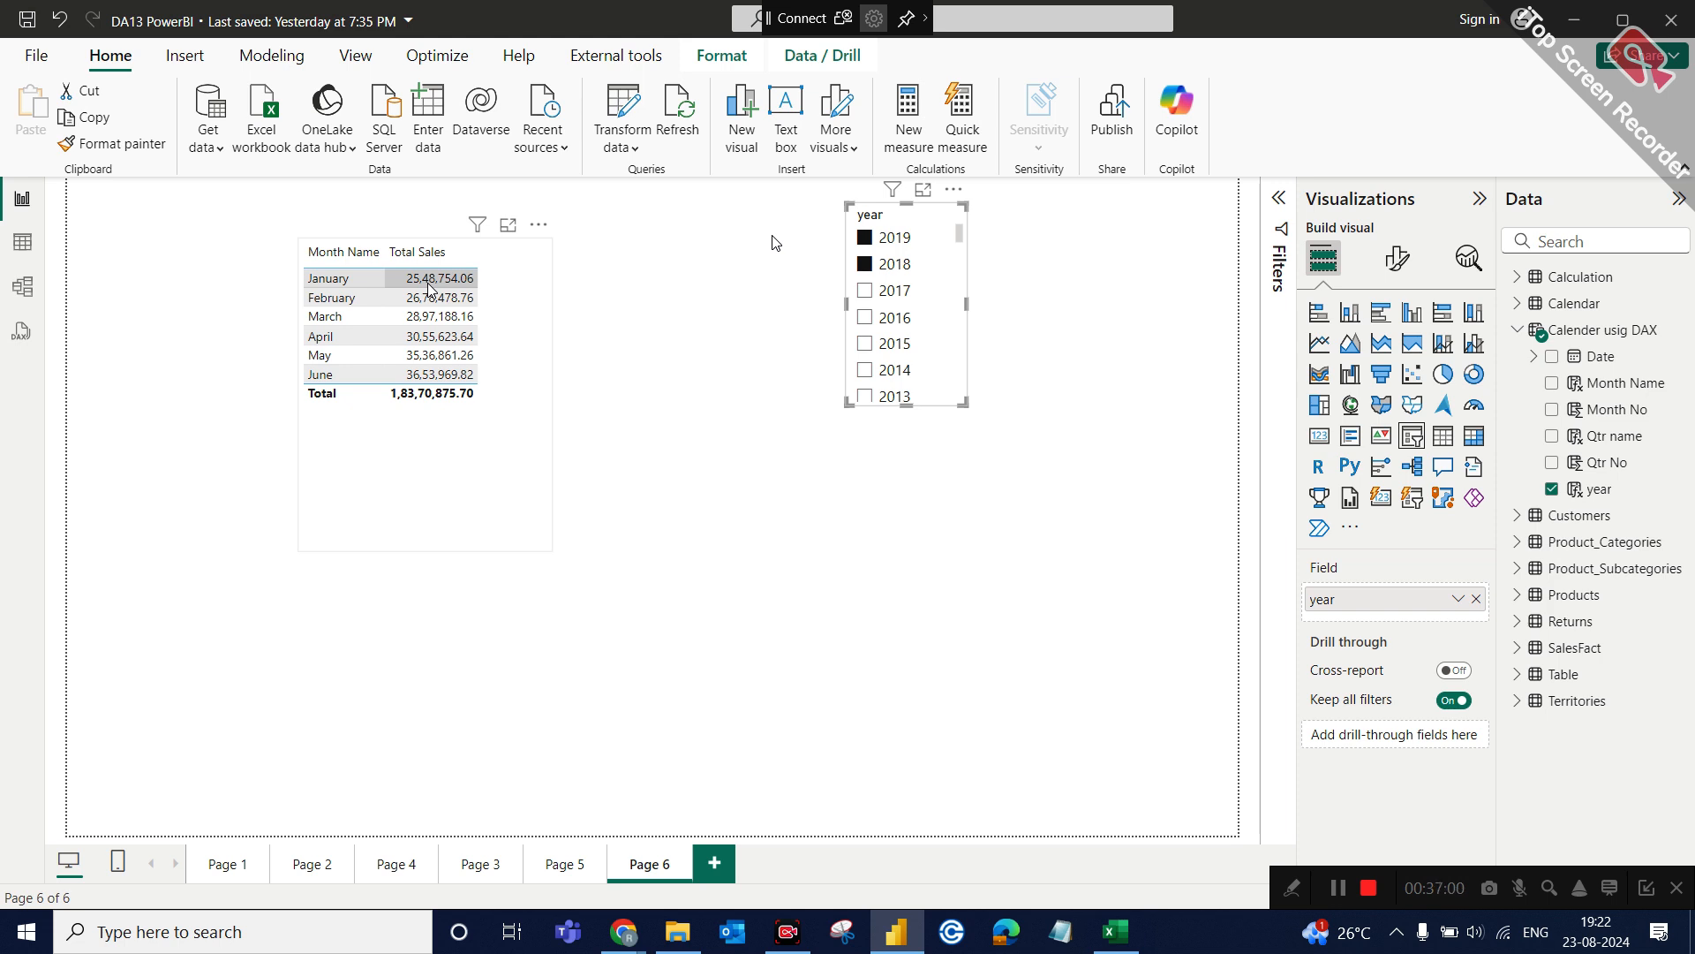
Start a calculated column named Month short name in Calender usig DAX, using the FORMAT function.
left_click(22, 241)
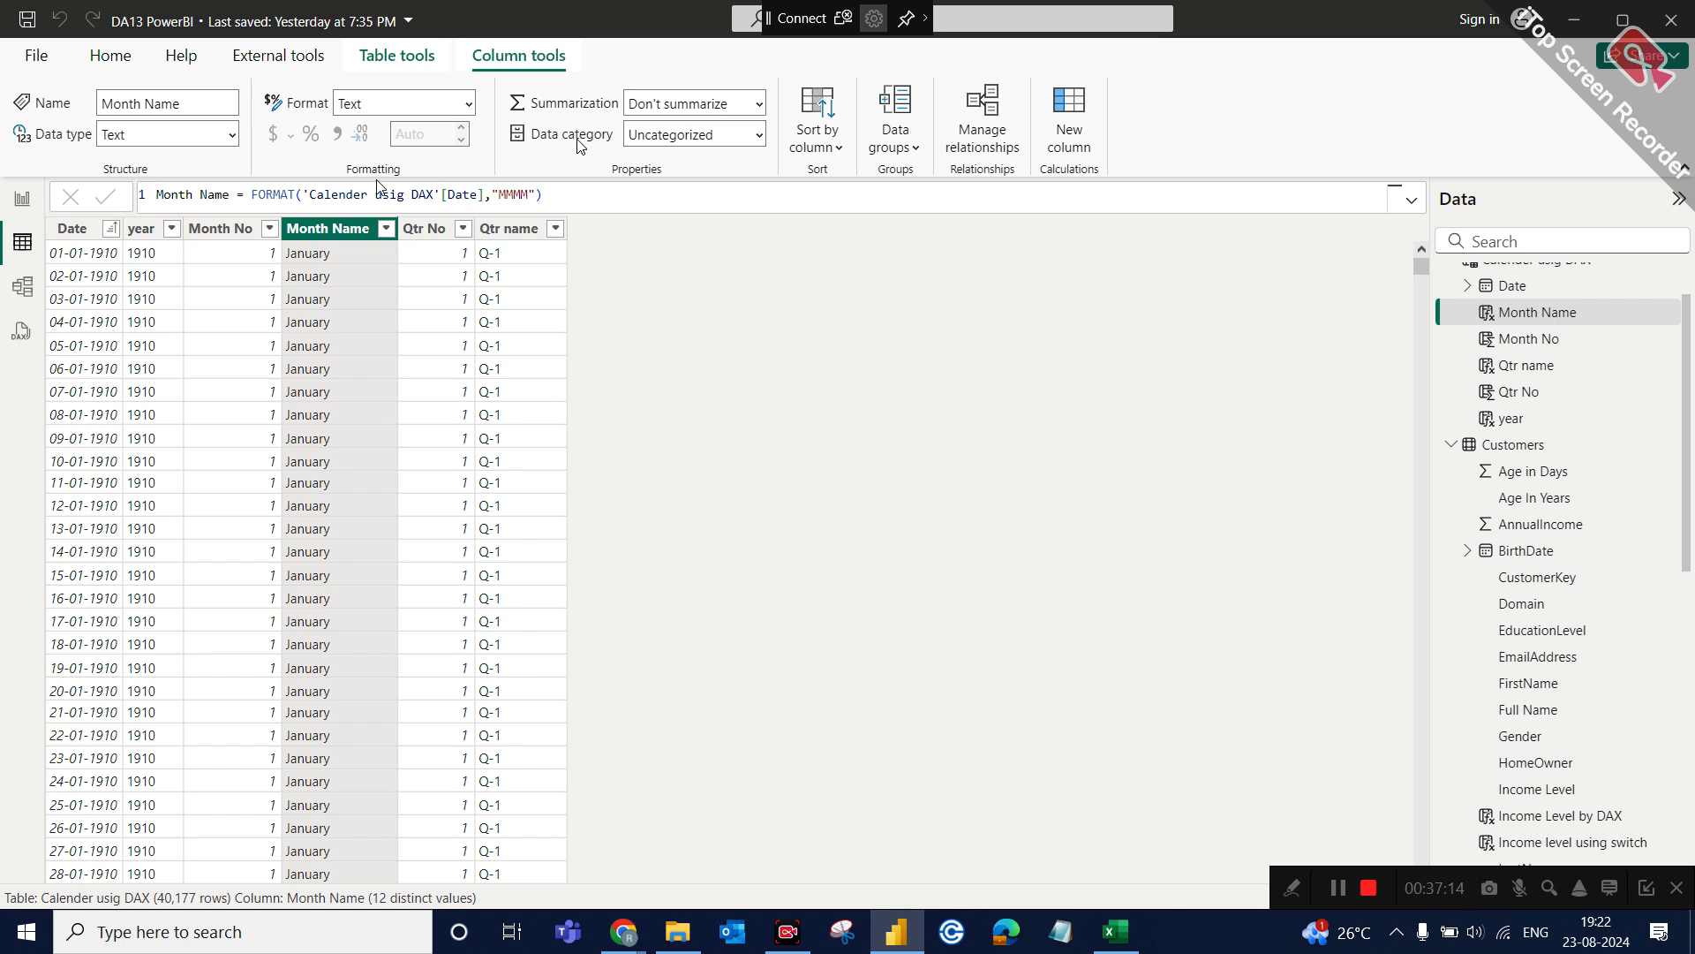
left_click(1070, 141)
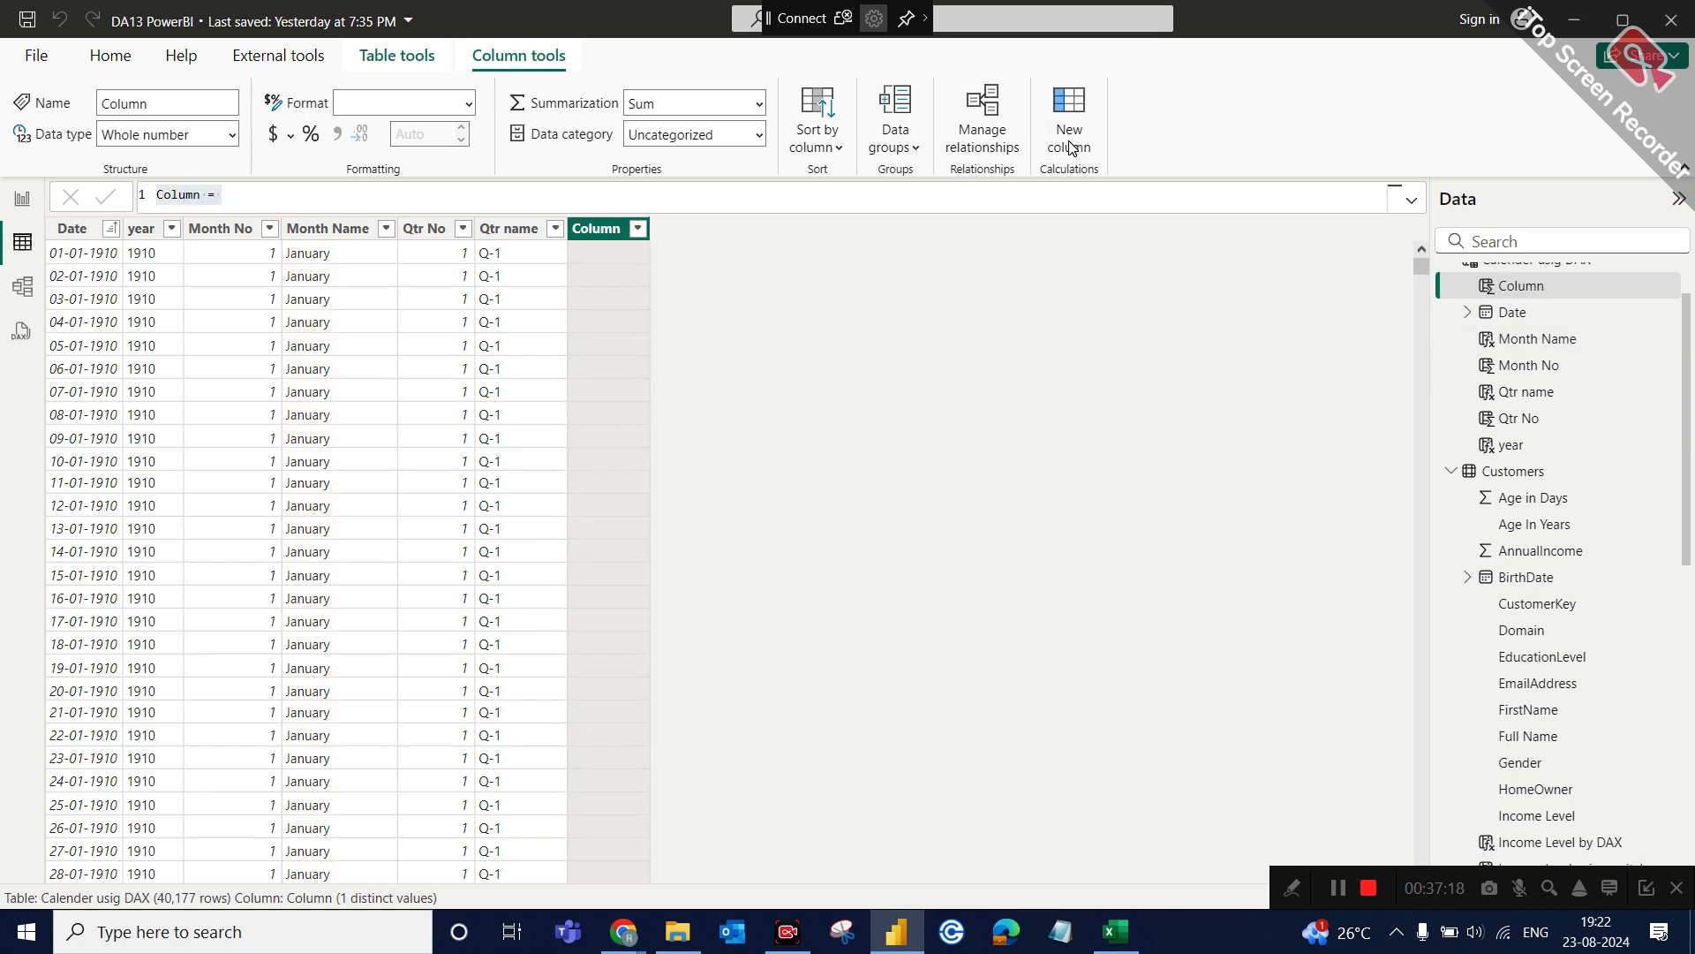
type("Mo")
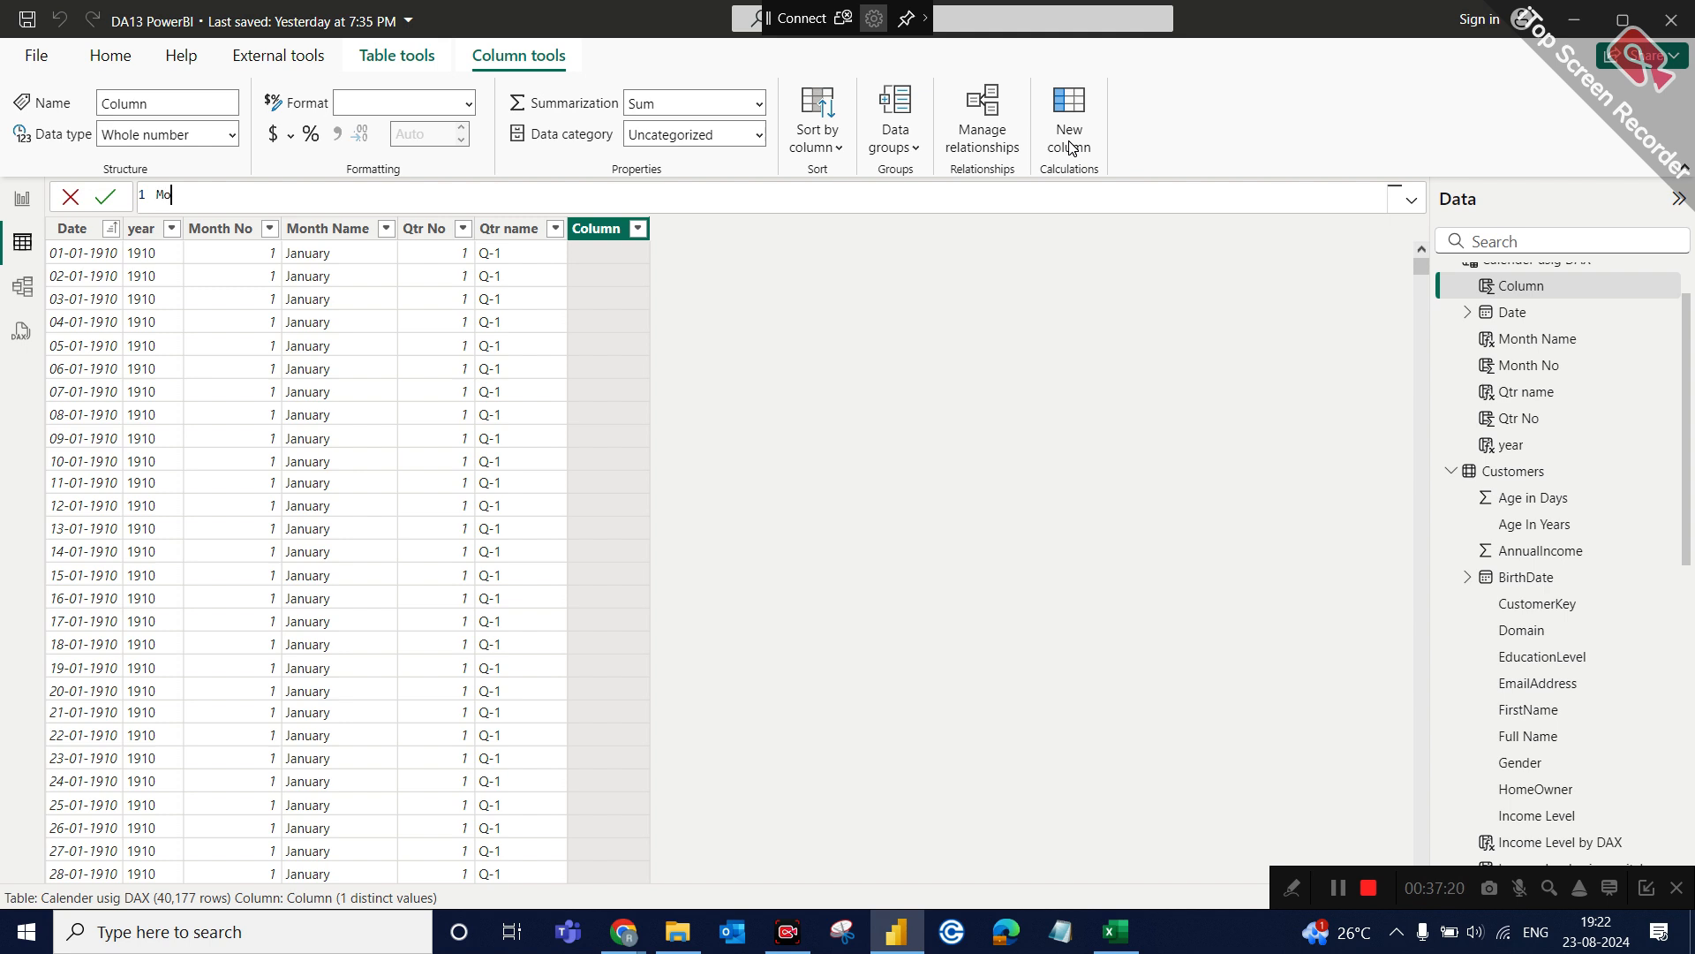
type("nth short name = FORMAT(")
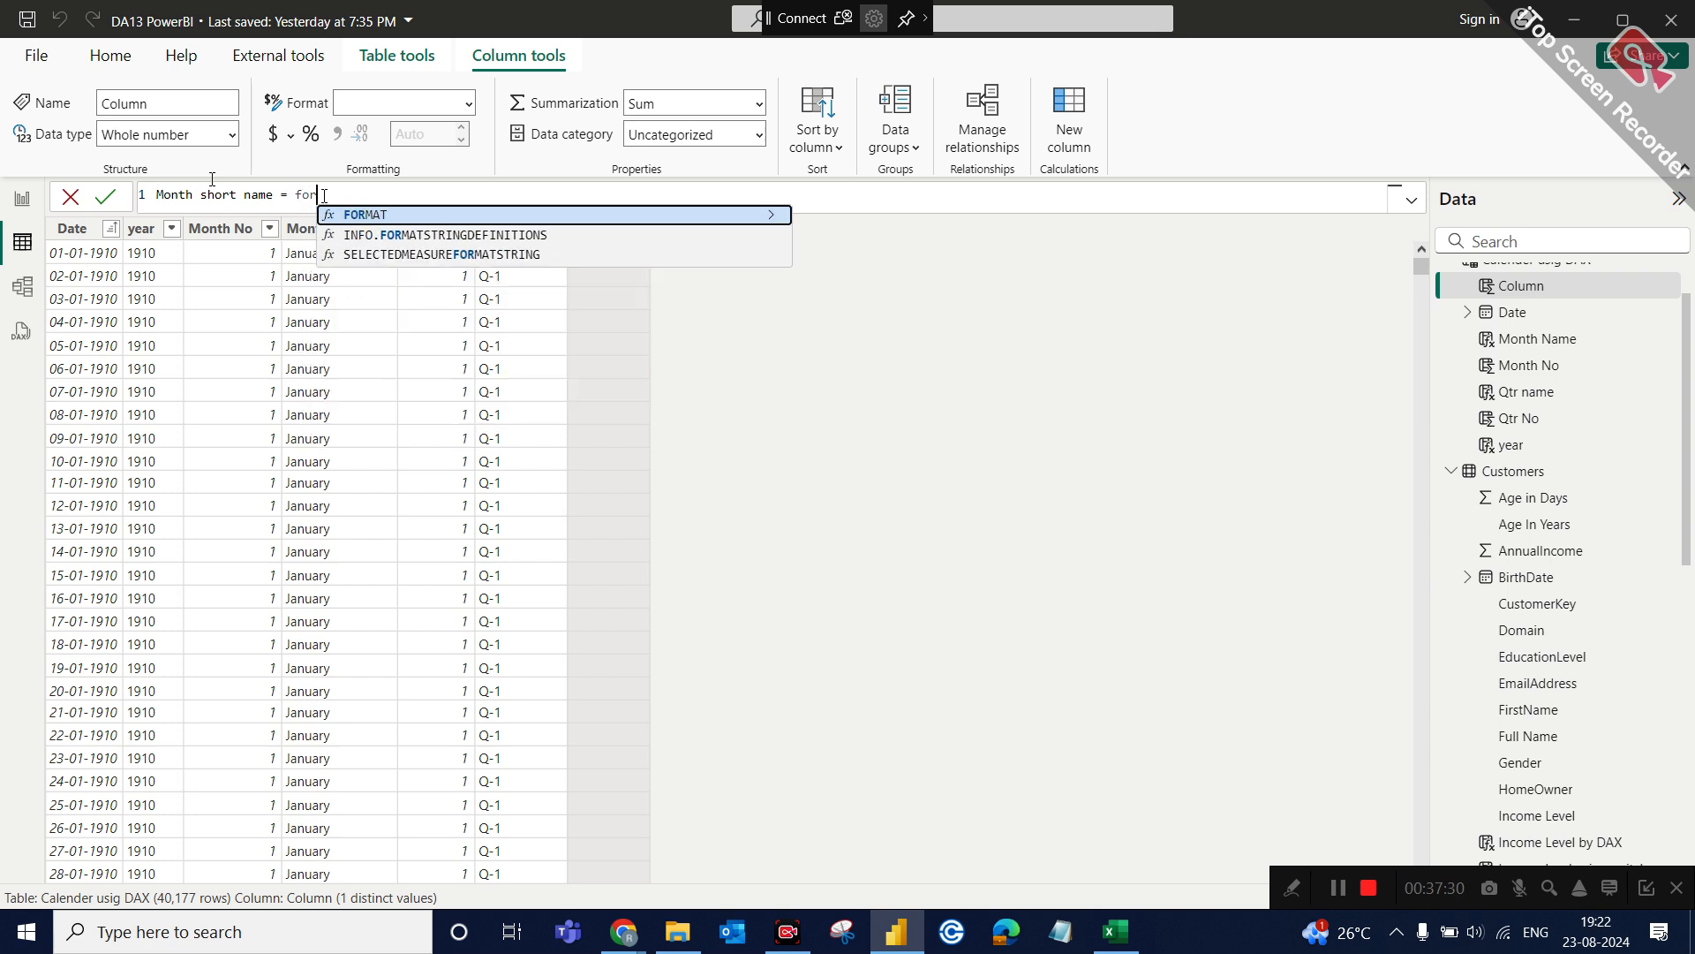
type("cak")
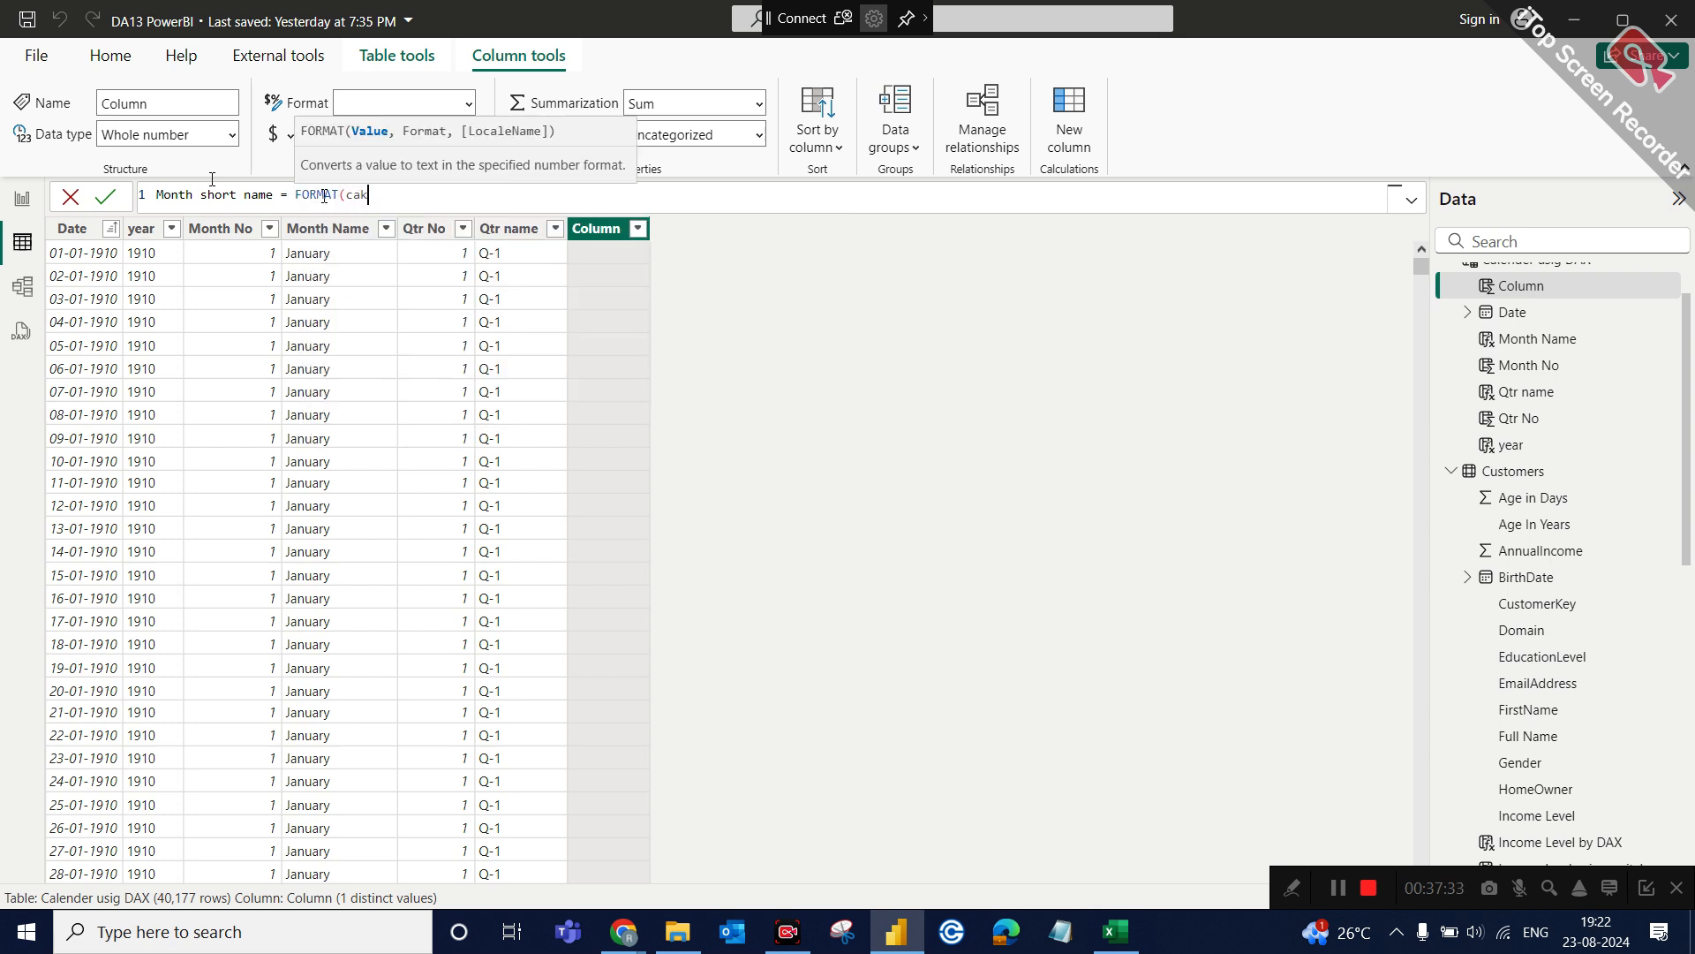
Complete the FORMAT formula with 'Calender usig DAX'[Date] and the format "MMM", and commit the Month short name column.
key("BackSpace")
type("le")
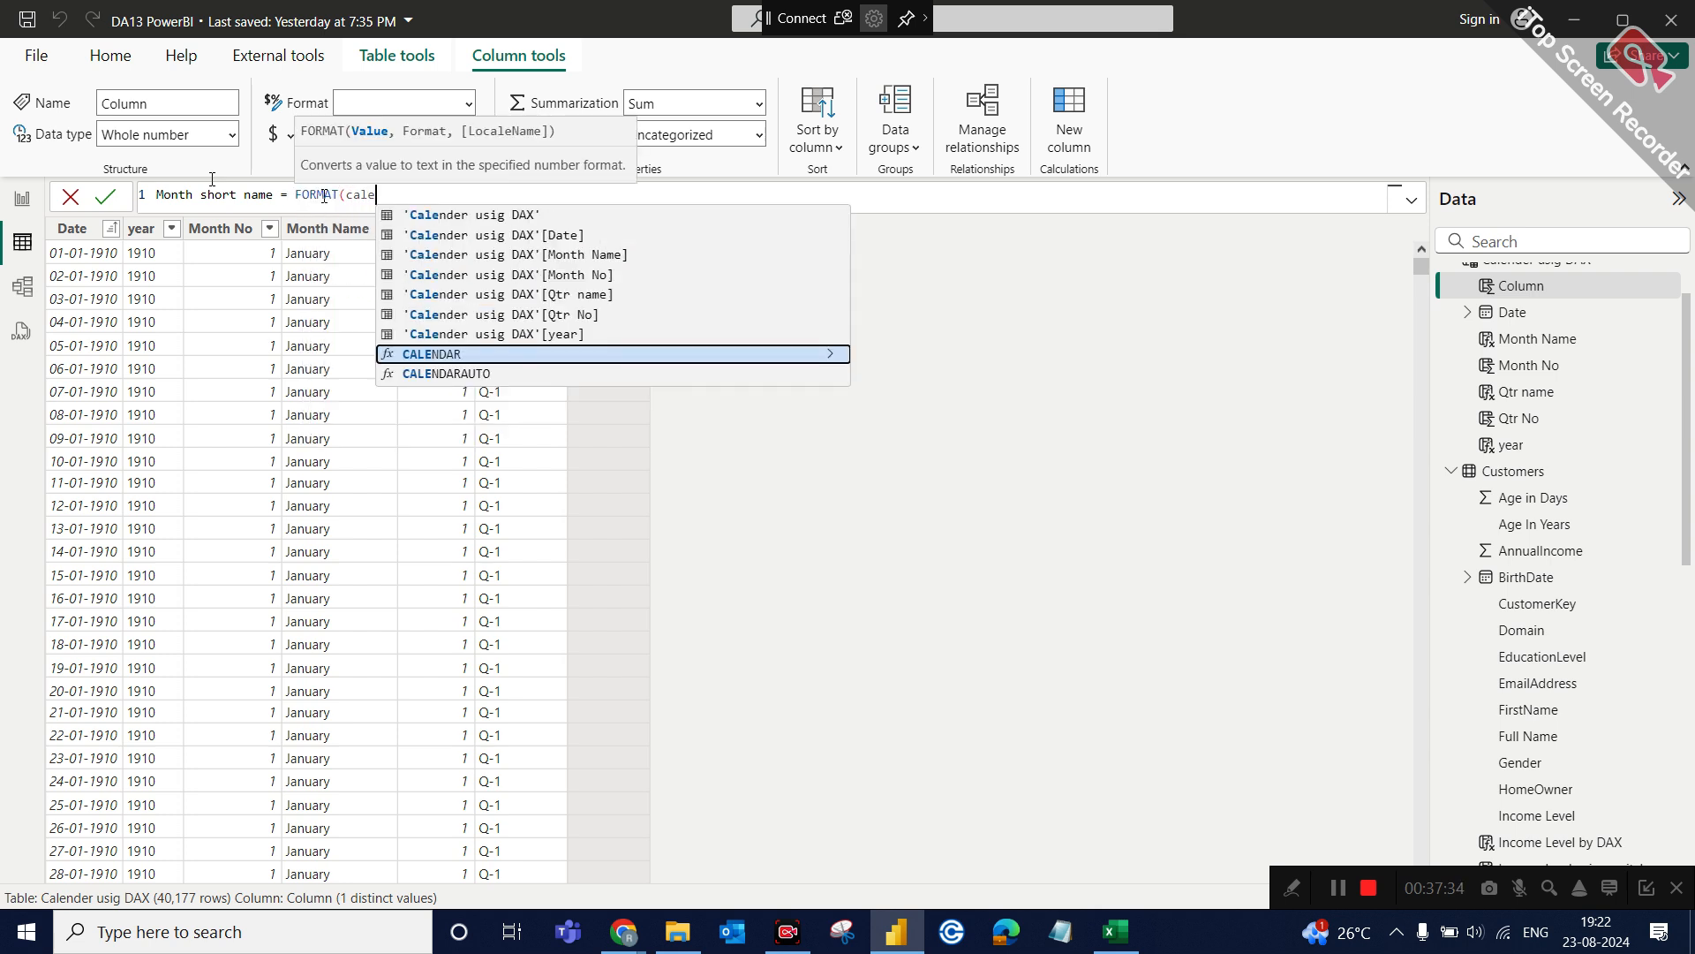
left_click(473, 237)
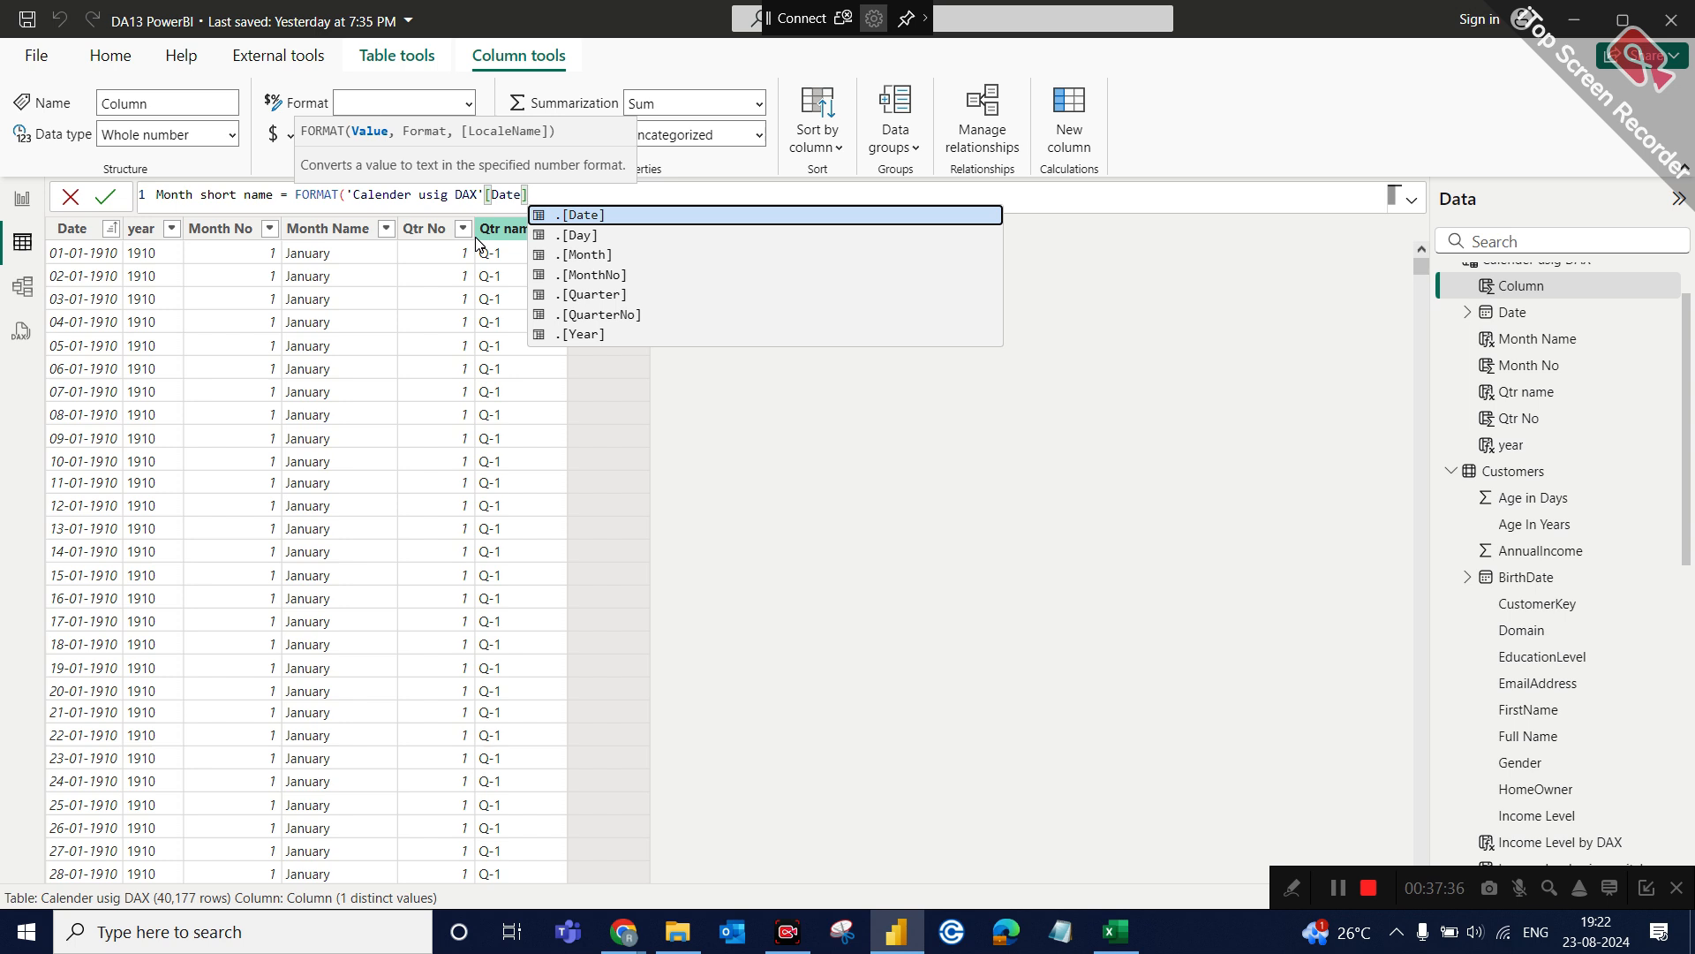
type(",")
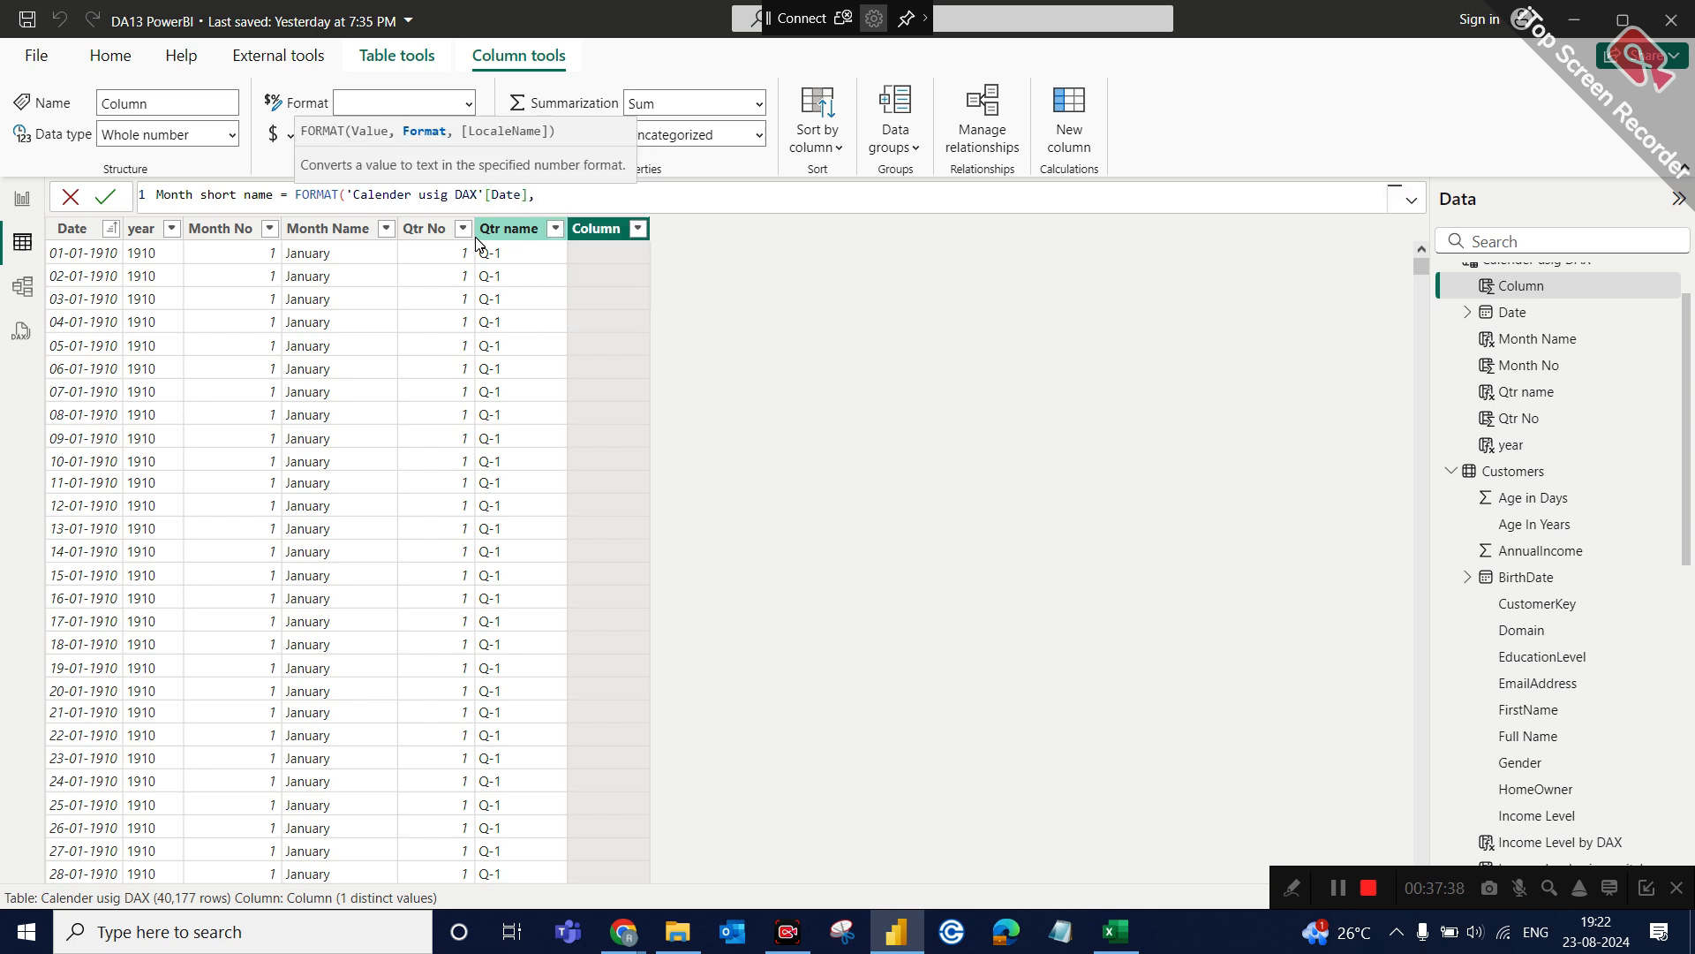
type("\"\"")
type("MMM")
type(")")
key("Return")
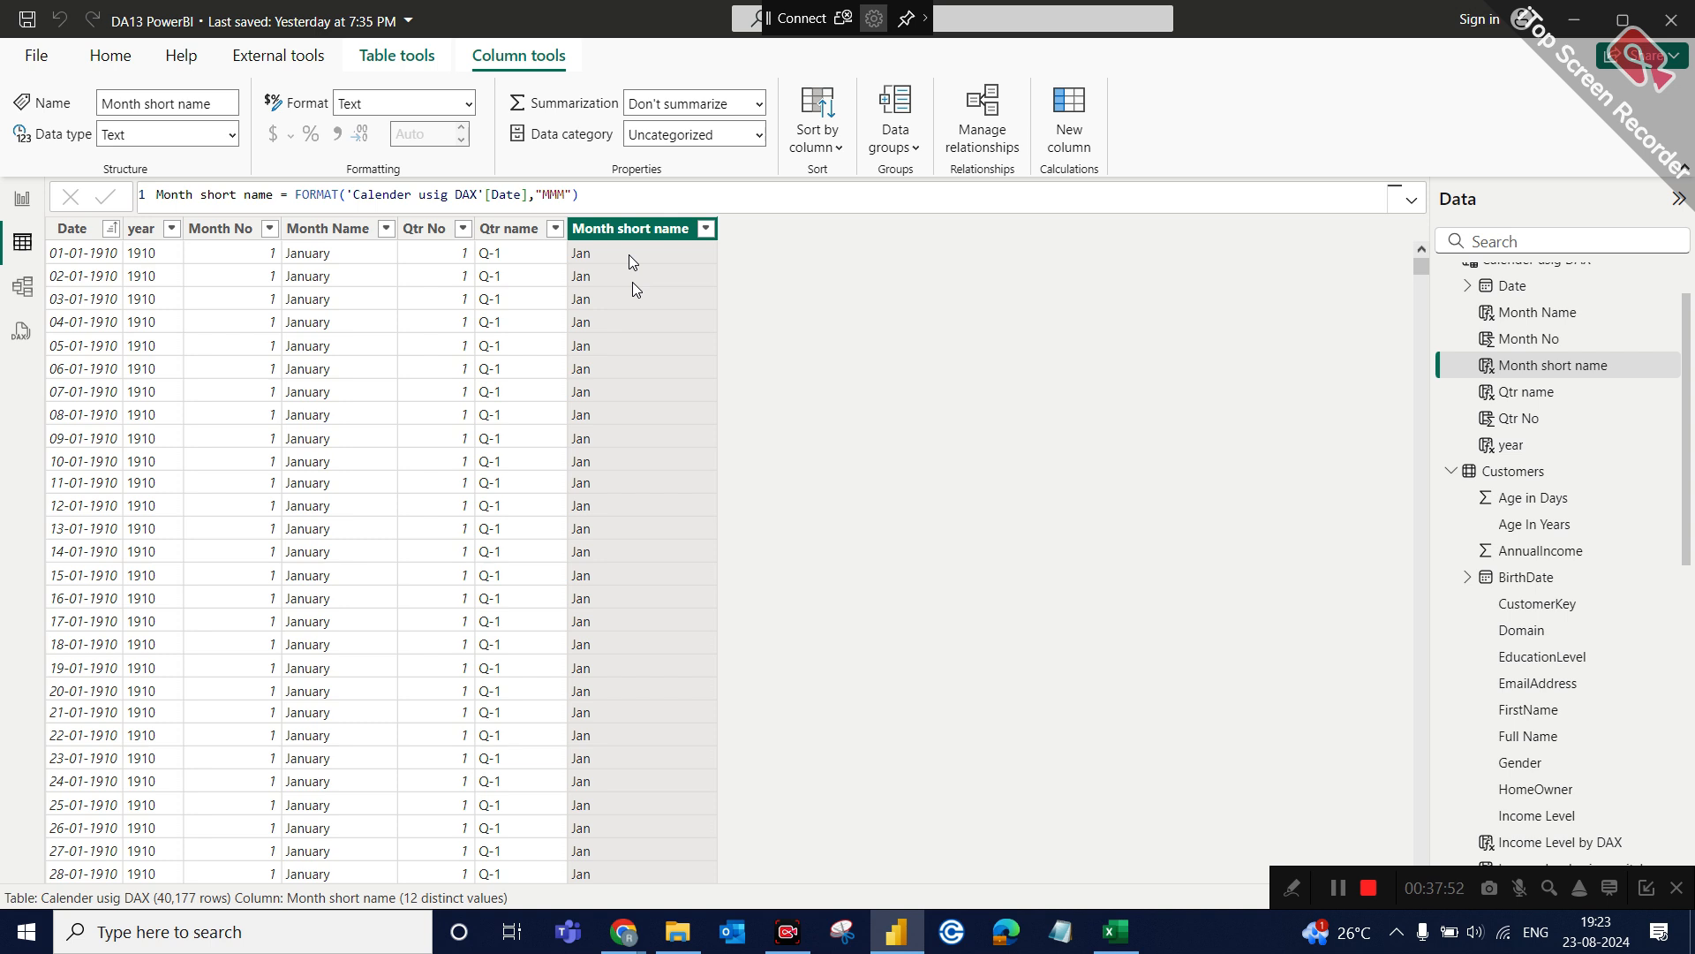
Start a calculated column named Month-year in Calender usig DAX, beginning its formula with 'Calender usig DAX'[Month short name].
left_click(148, 229)
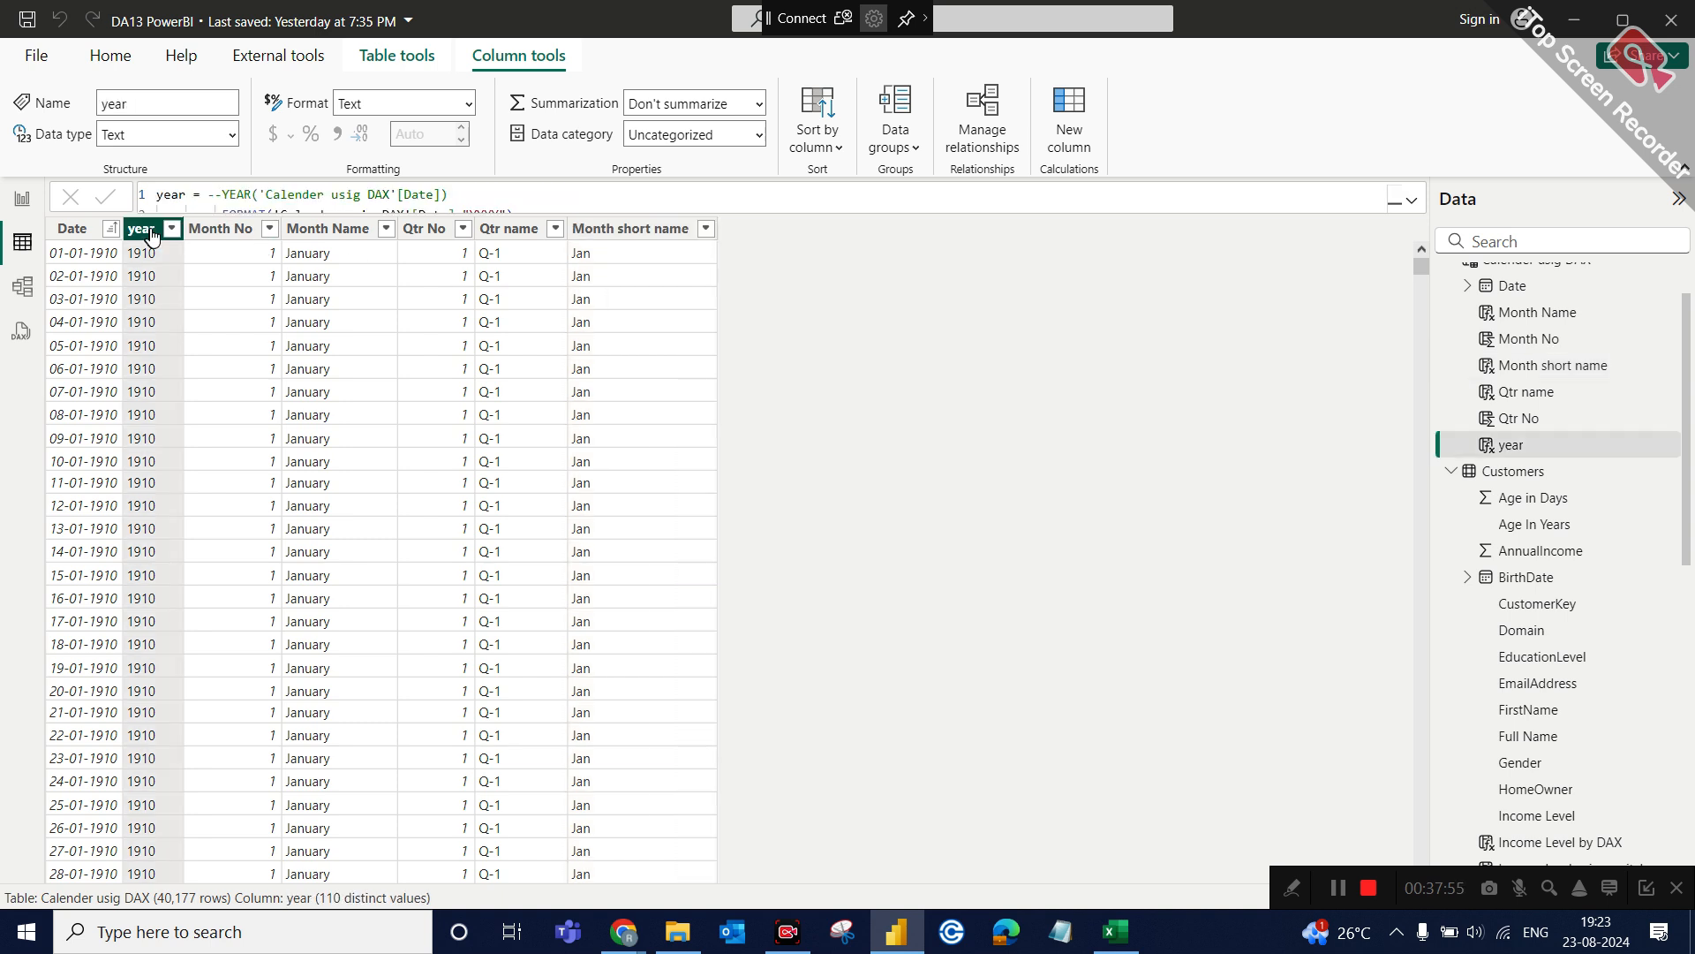
left_click(1062, 141)
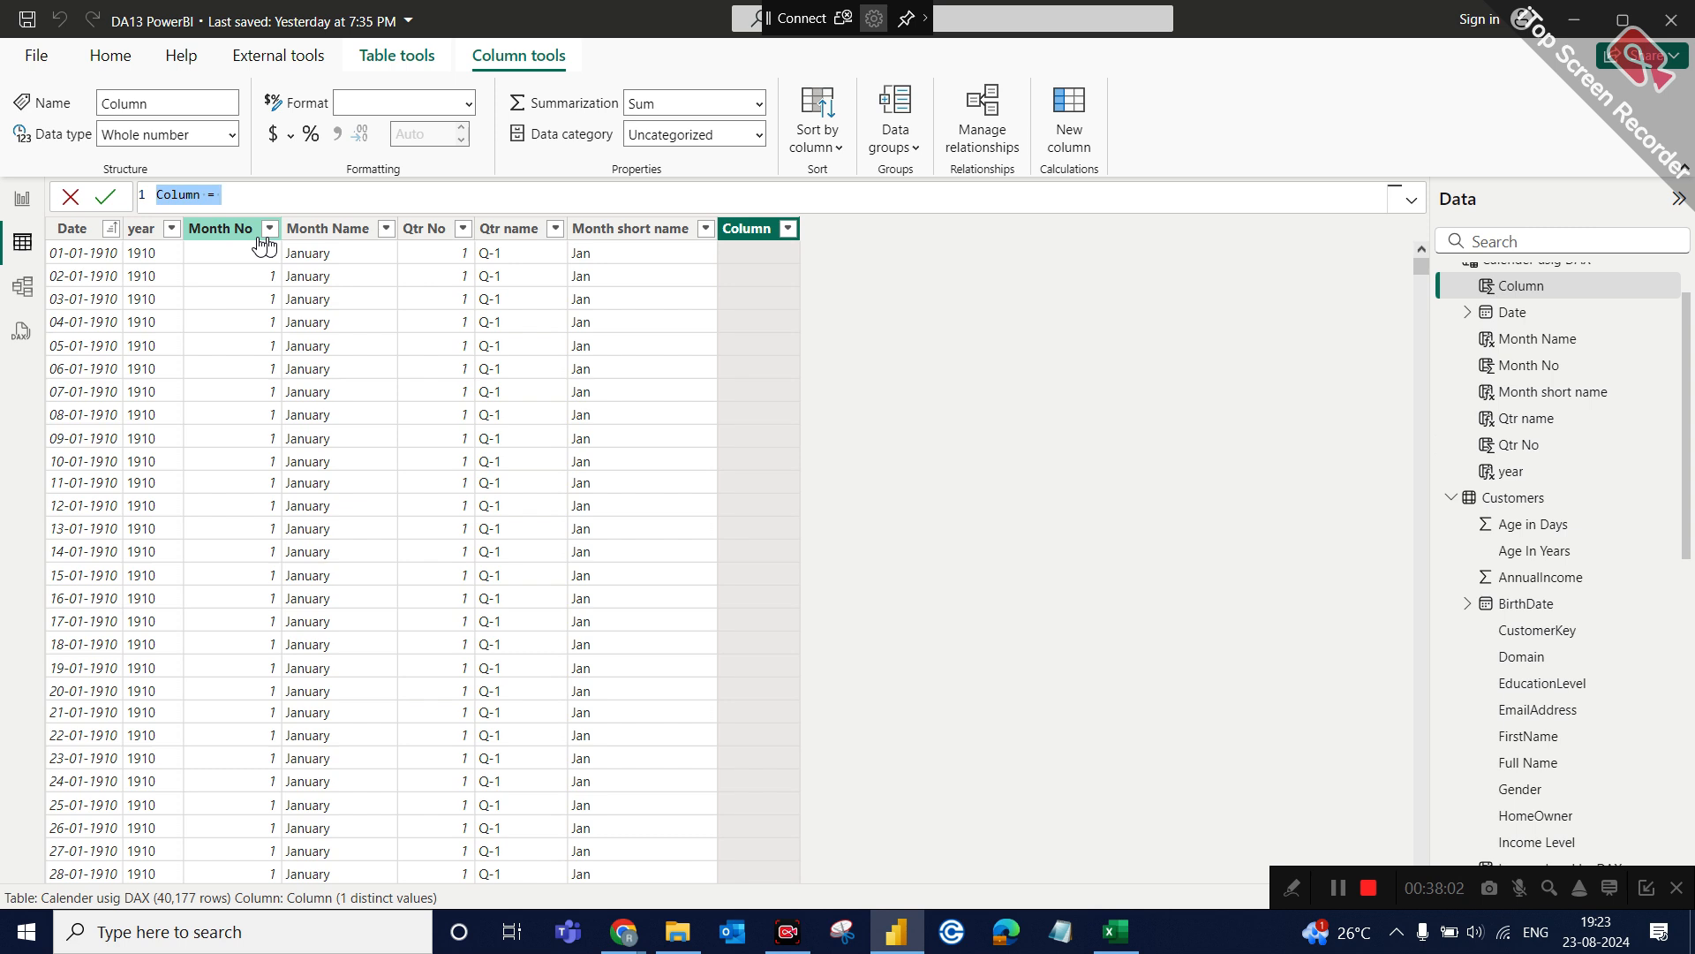
type("Month-year")
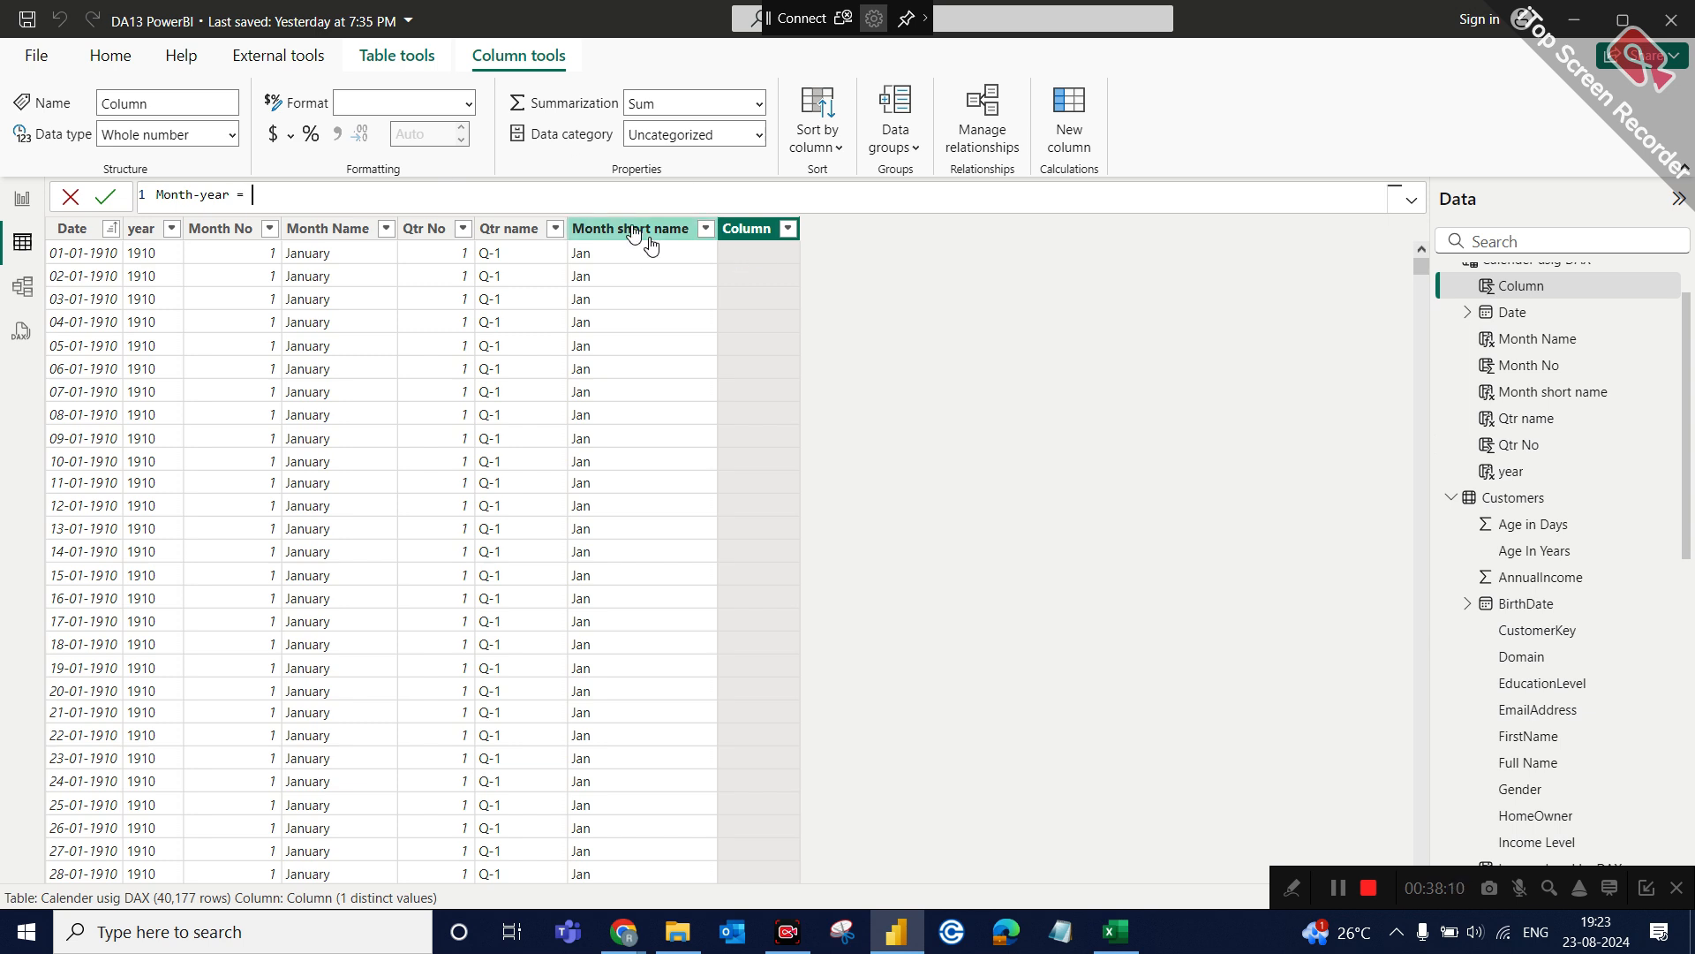
type("= month")
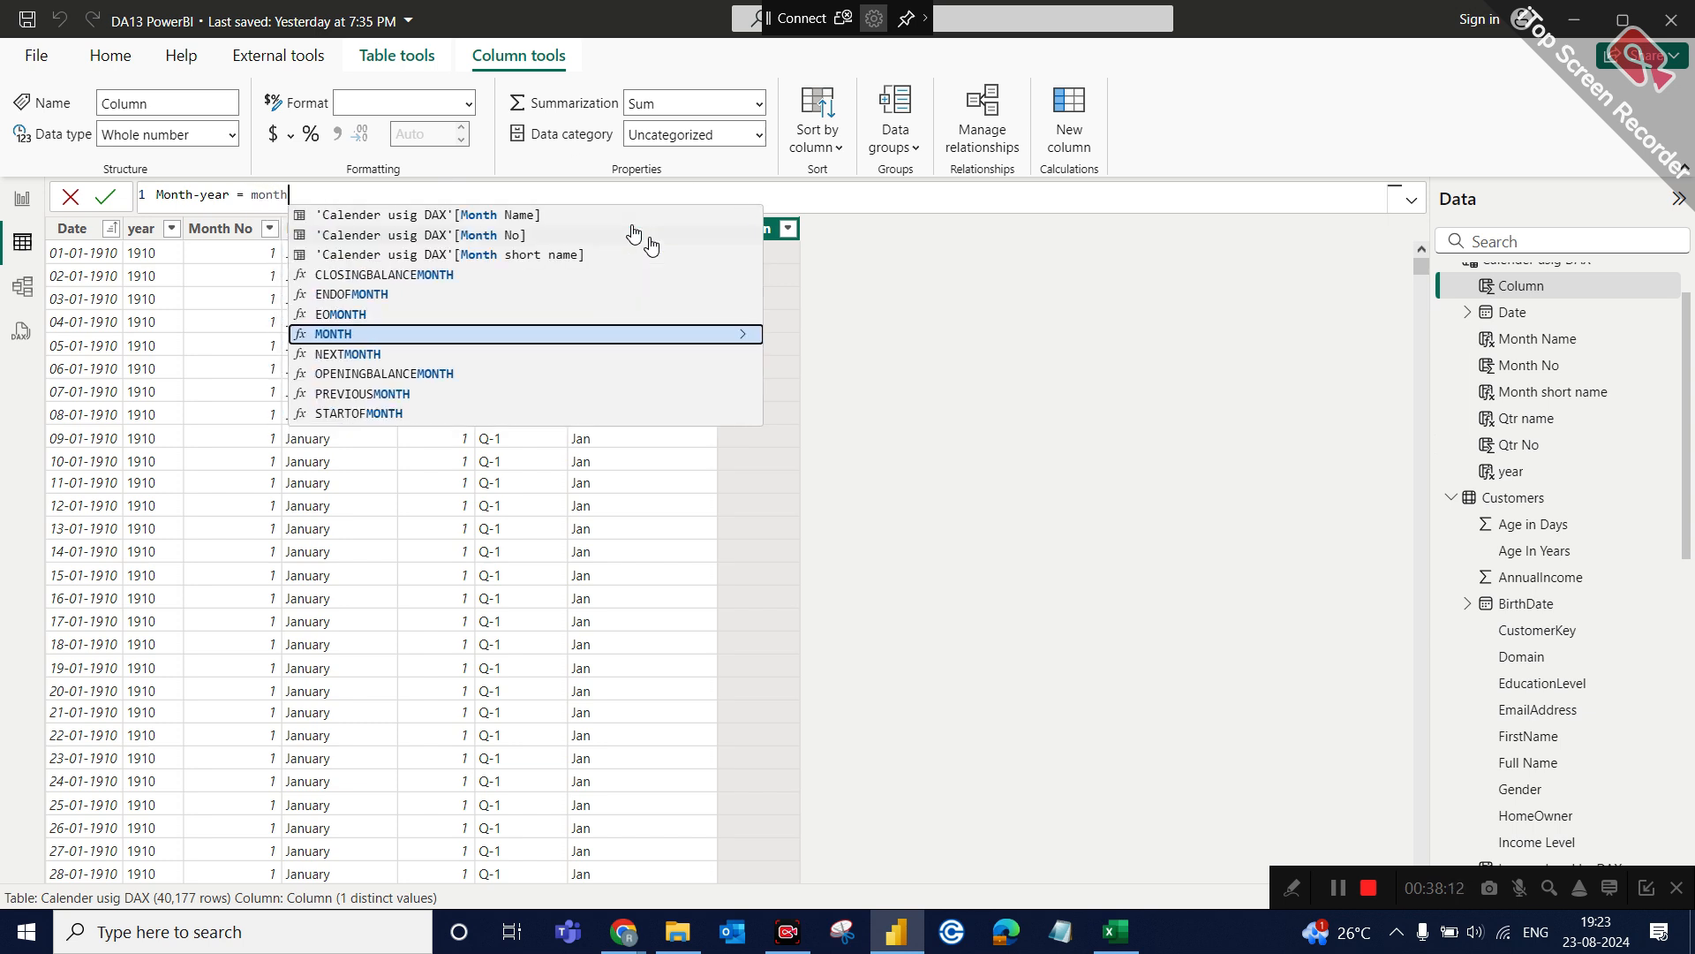
left_click(538, 263)
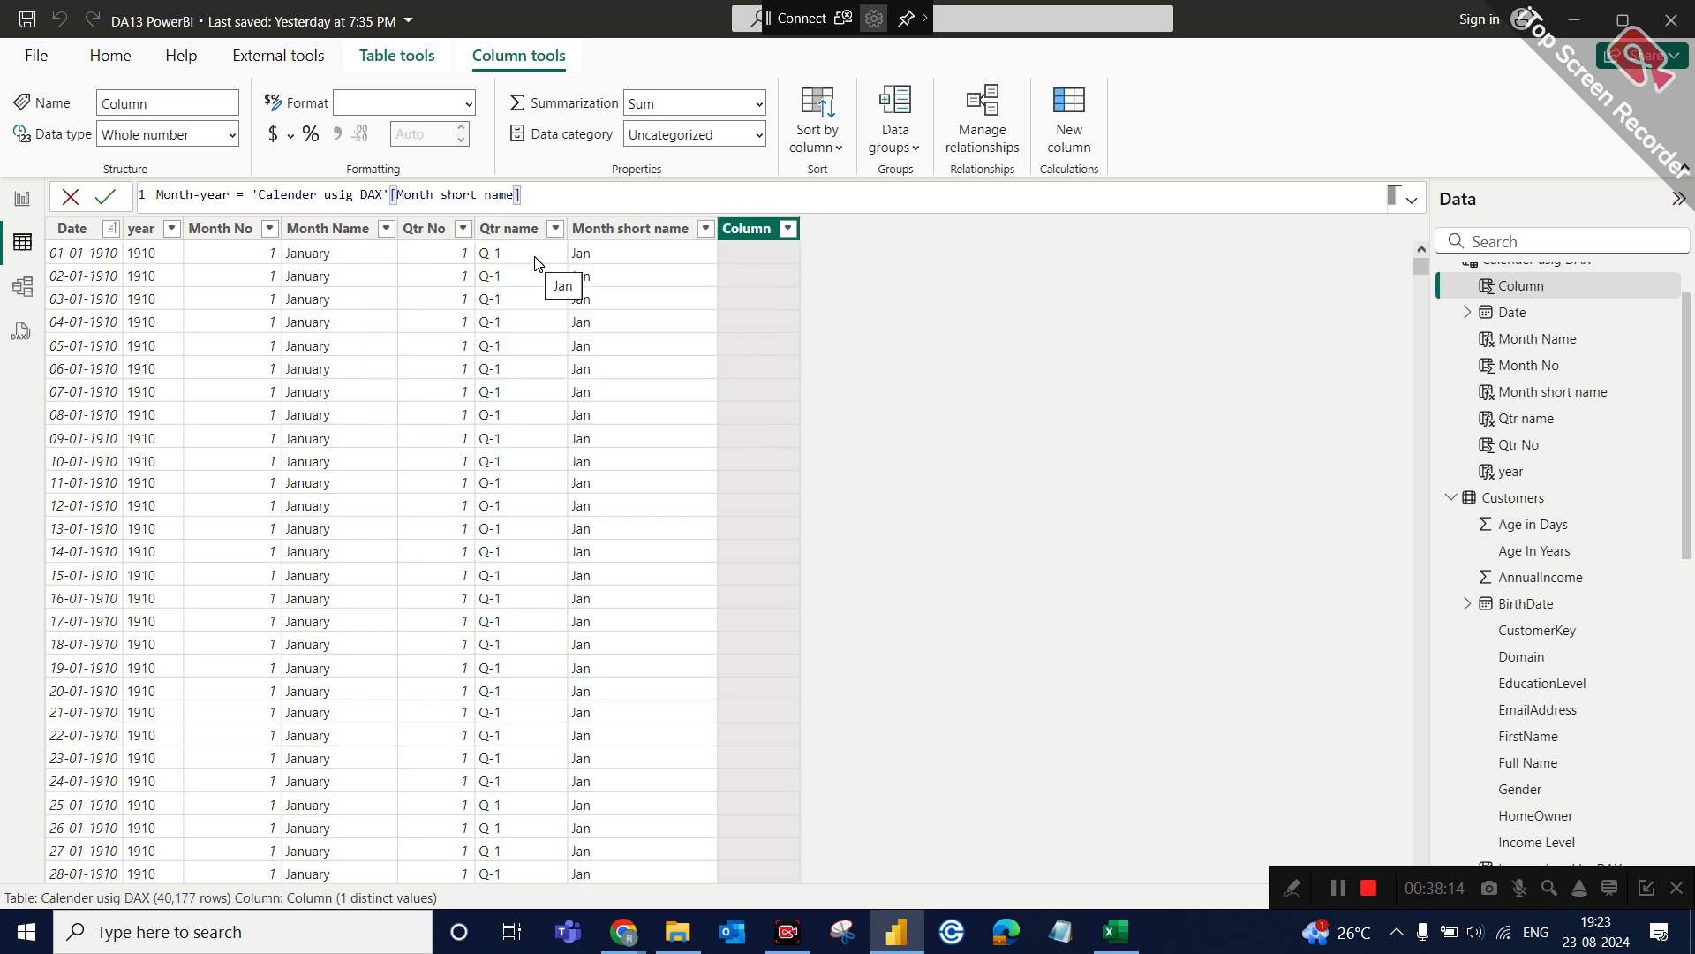
Complete the Month-year formula by appending &"-"&'Calender usig DAX'[year], and commit the column.
type("&")
type("\"\"")
type("-")
type("&")
type("year")
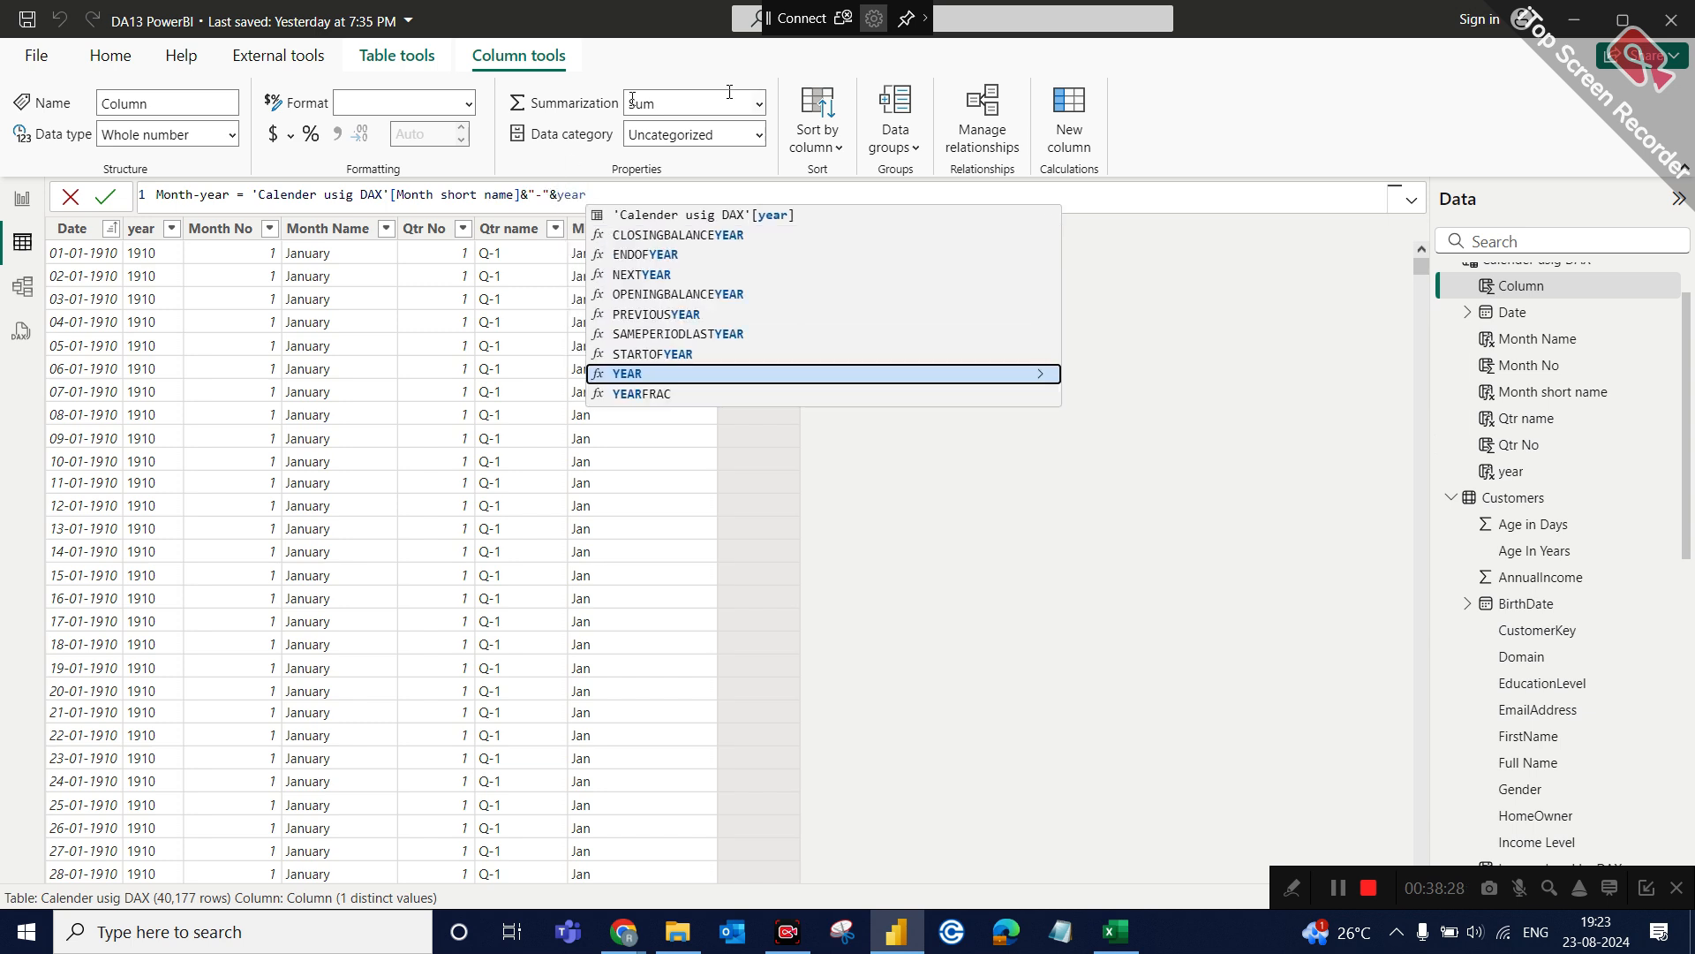
left_click(752, 214)
key("Return")
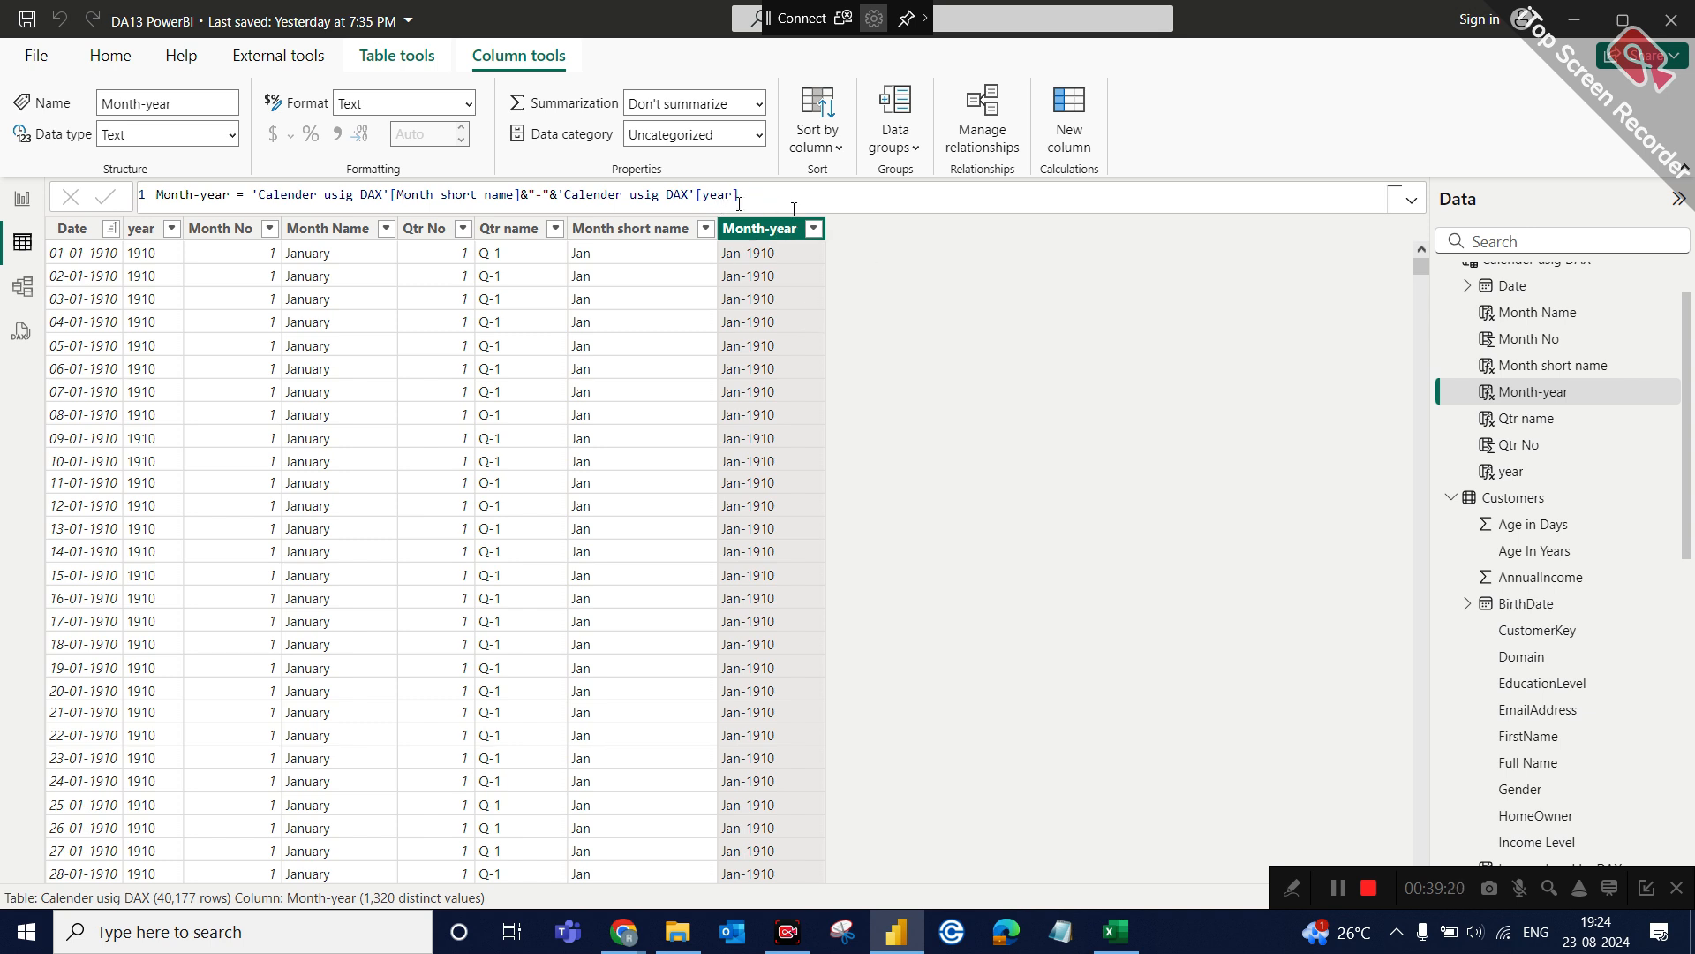
Start a calculated column named month-year sort, using the FORMAT function on 'Calender usig DAX'[Date].
left_click(1086, 128)
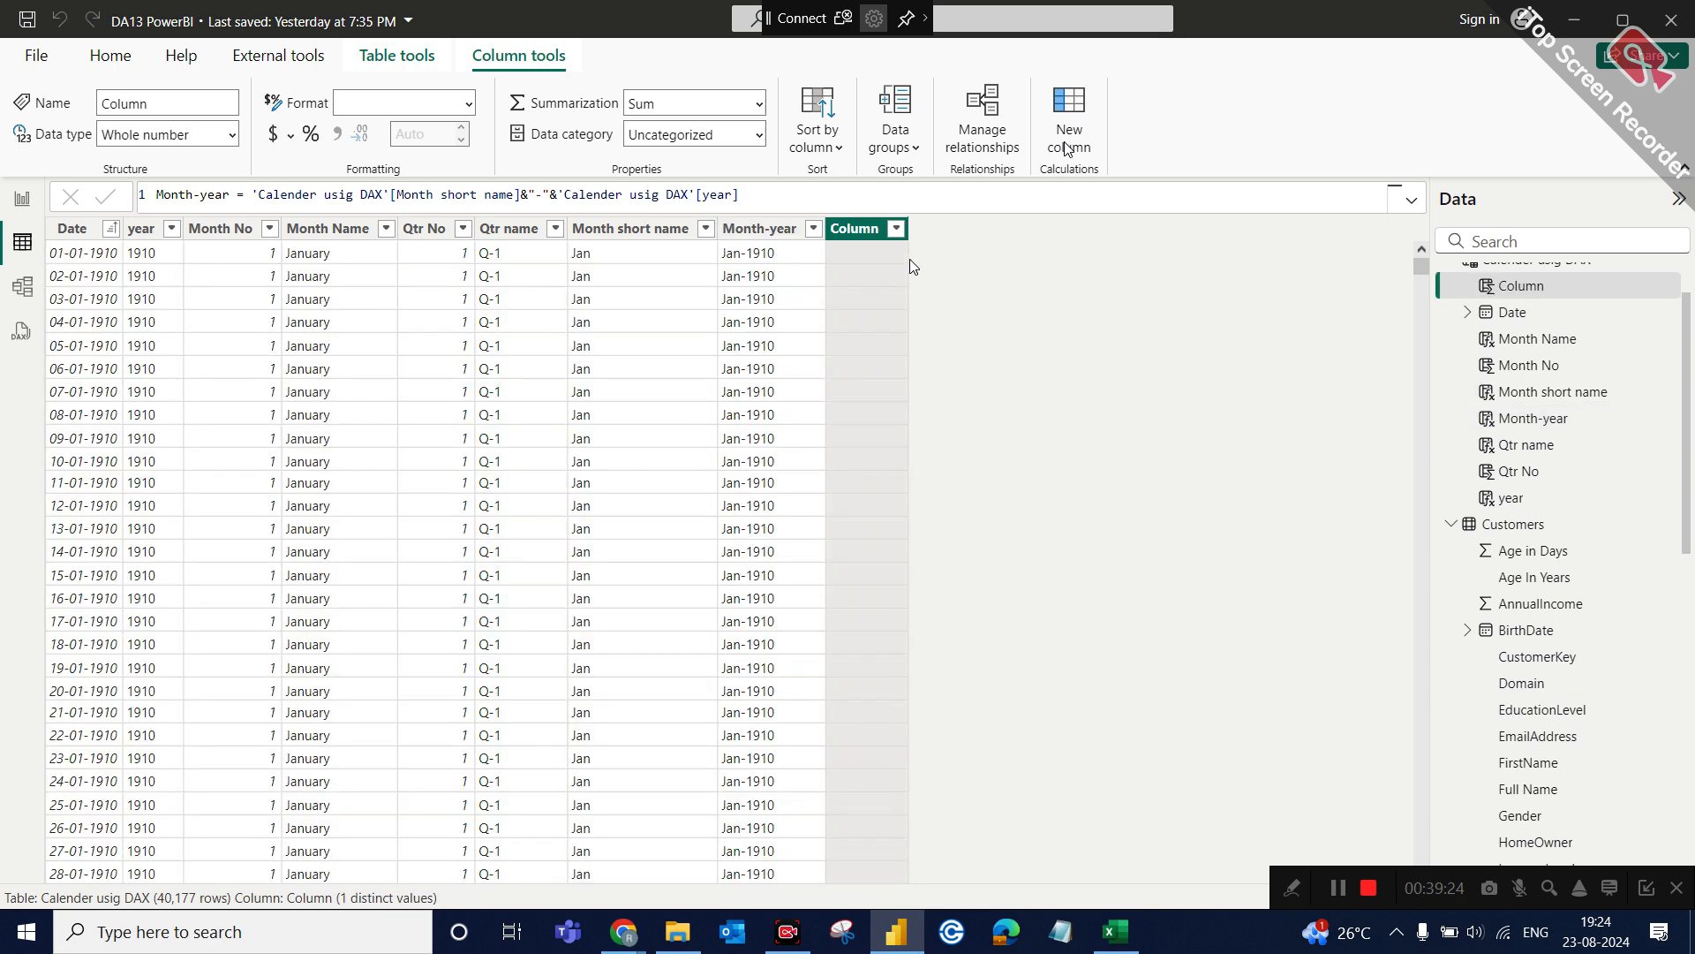
type("month-year si")
key("BackSpace")
type("ort = ")
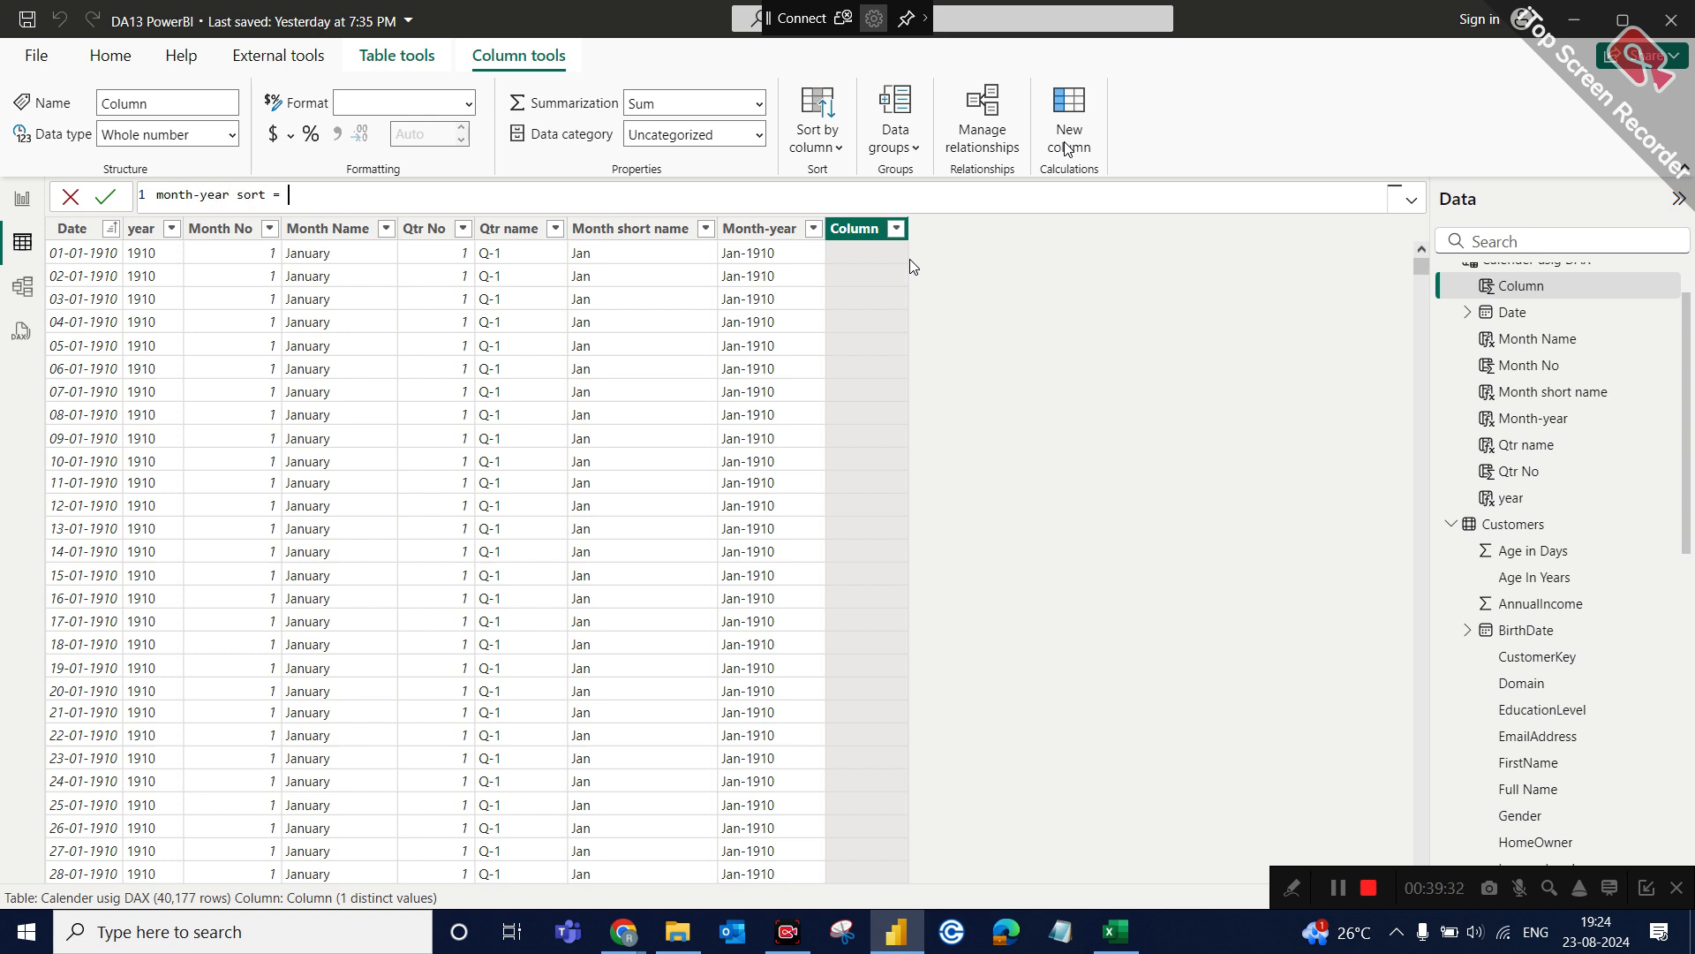
type("FORMAT(cale")
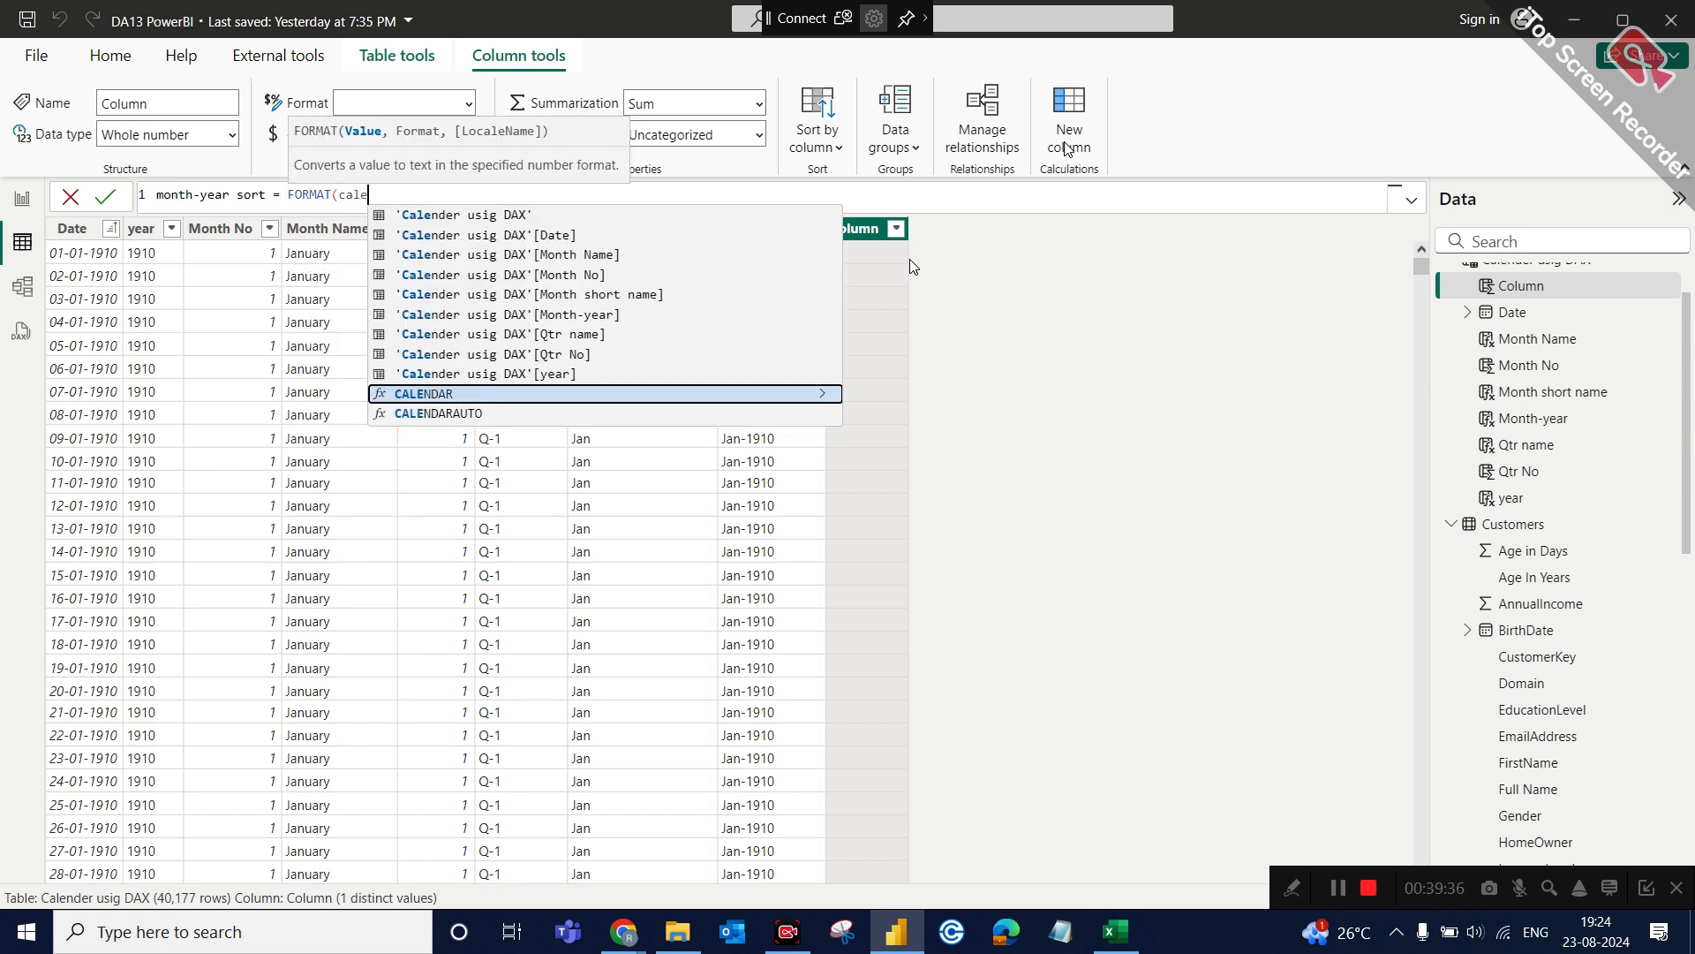
left_click(537, 235)
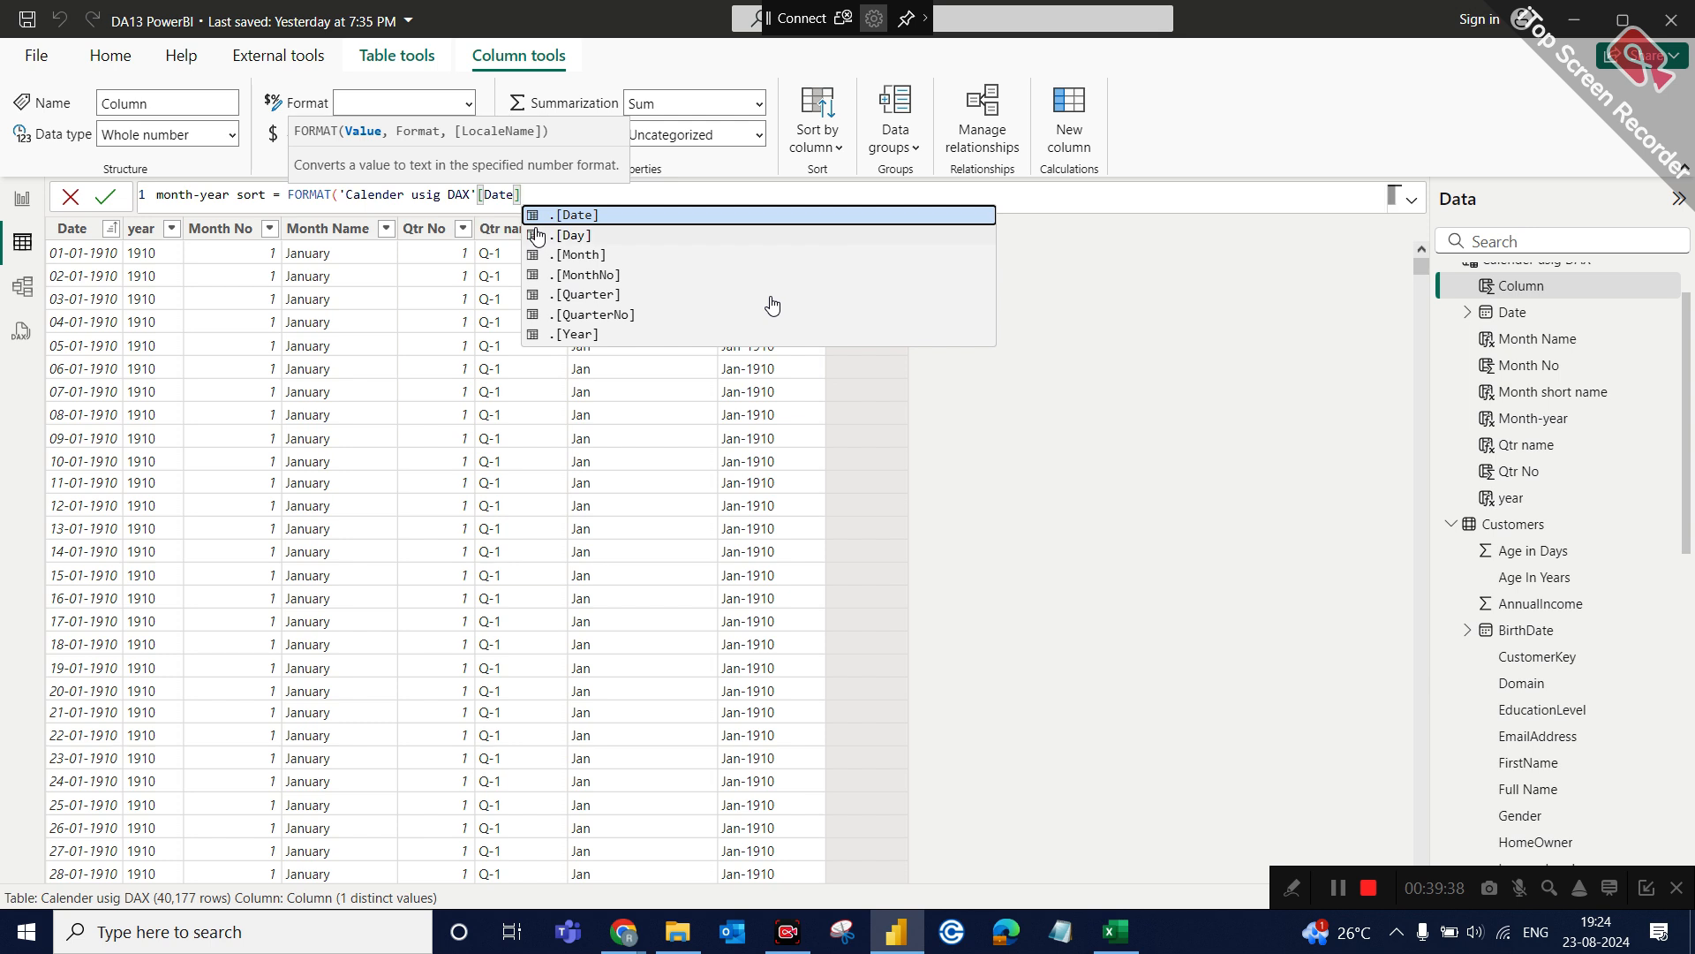
Complete the month-year sort formula with the format string "MMYYYYY" and commit the column.
type(",\"\"")
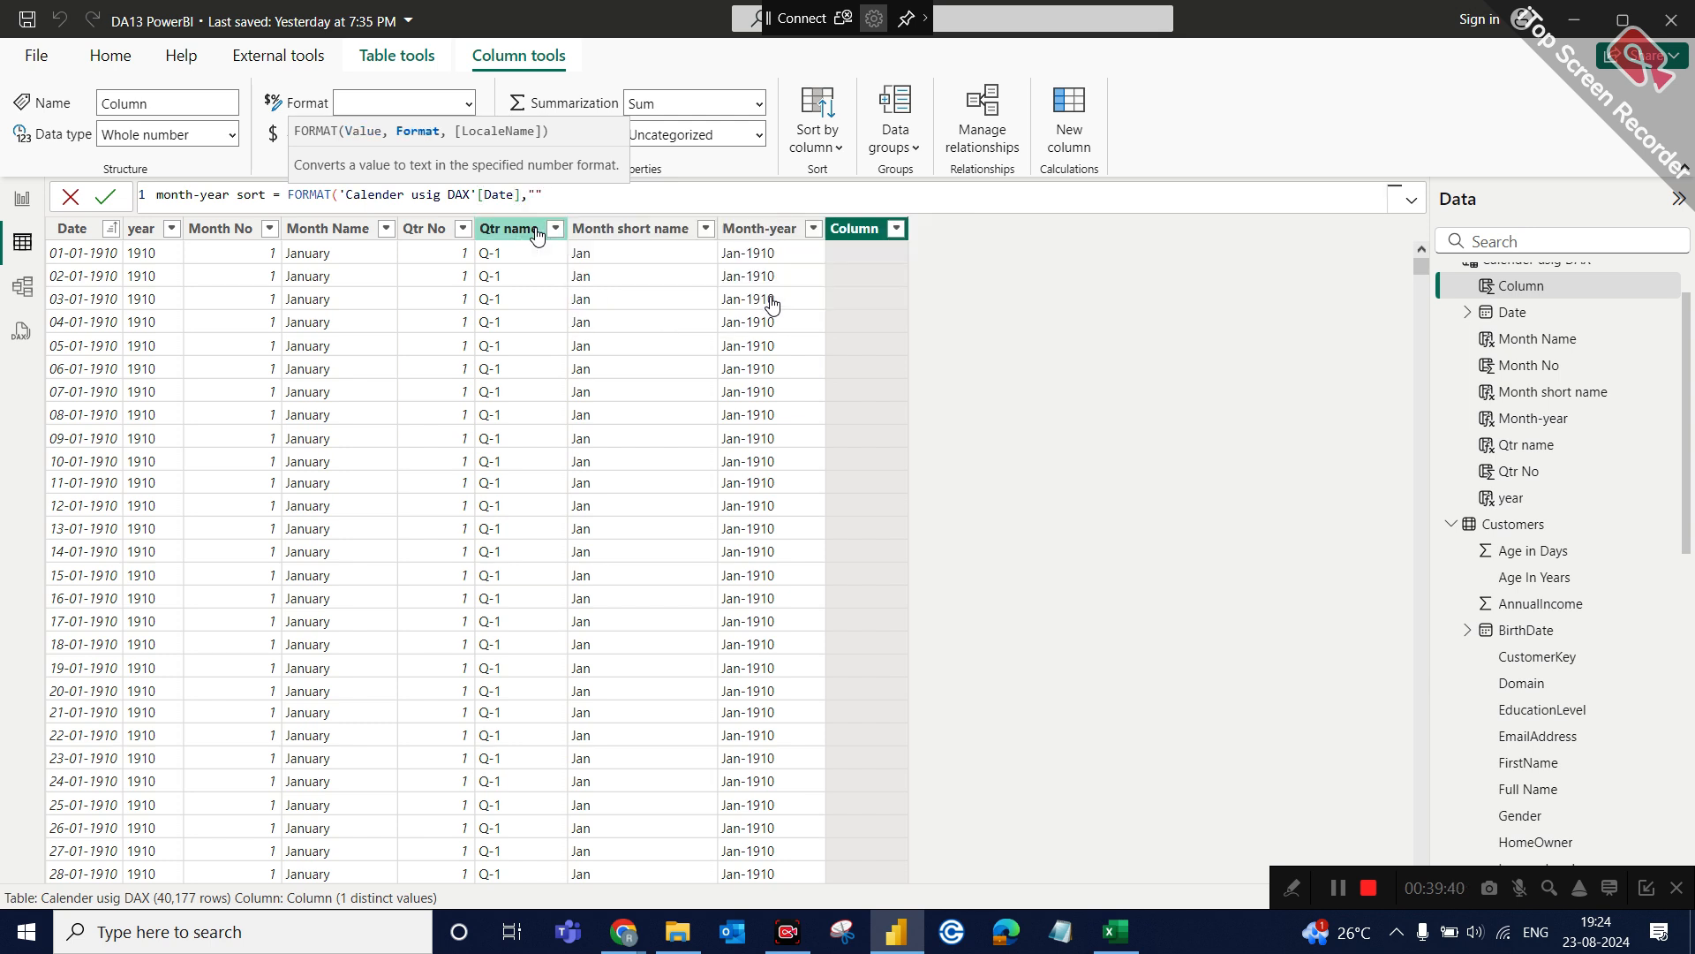
type("MMM")
key("BackSpace")
type("YYYYY")
left_click(620, 194)
type(")")
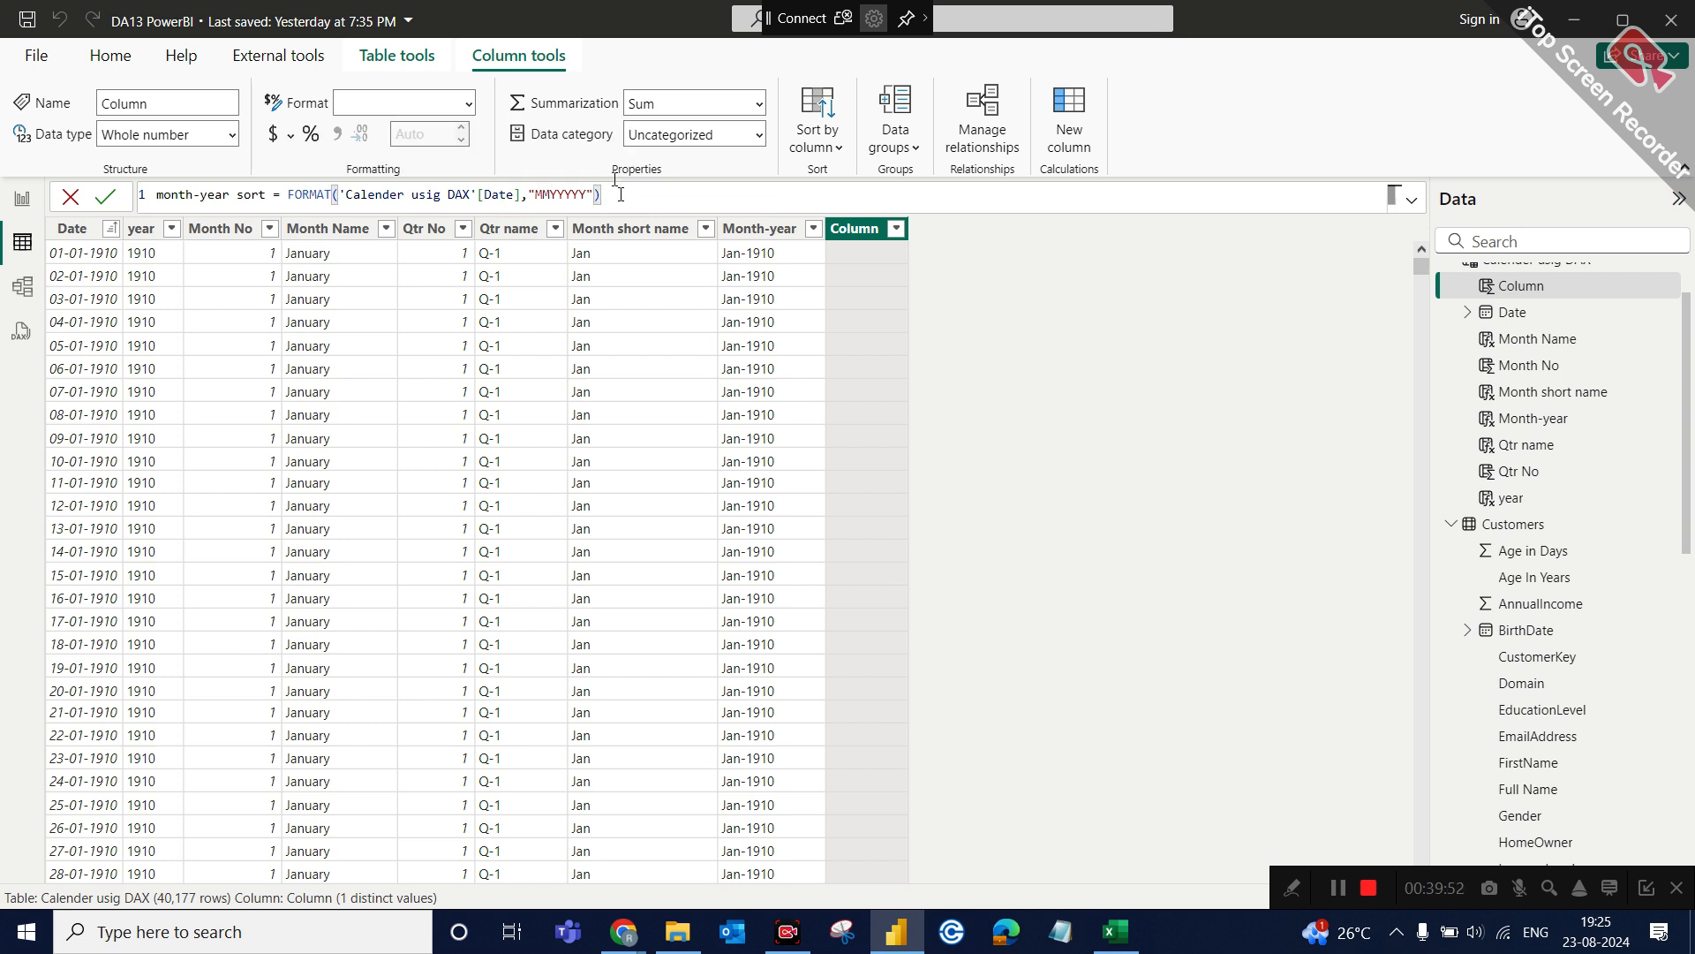
key("Return")
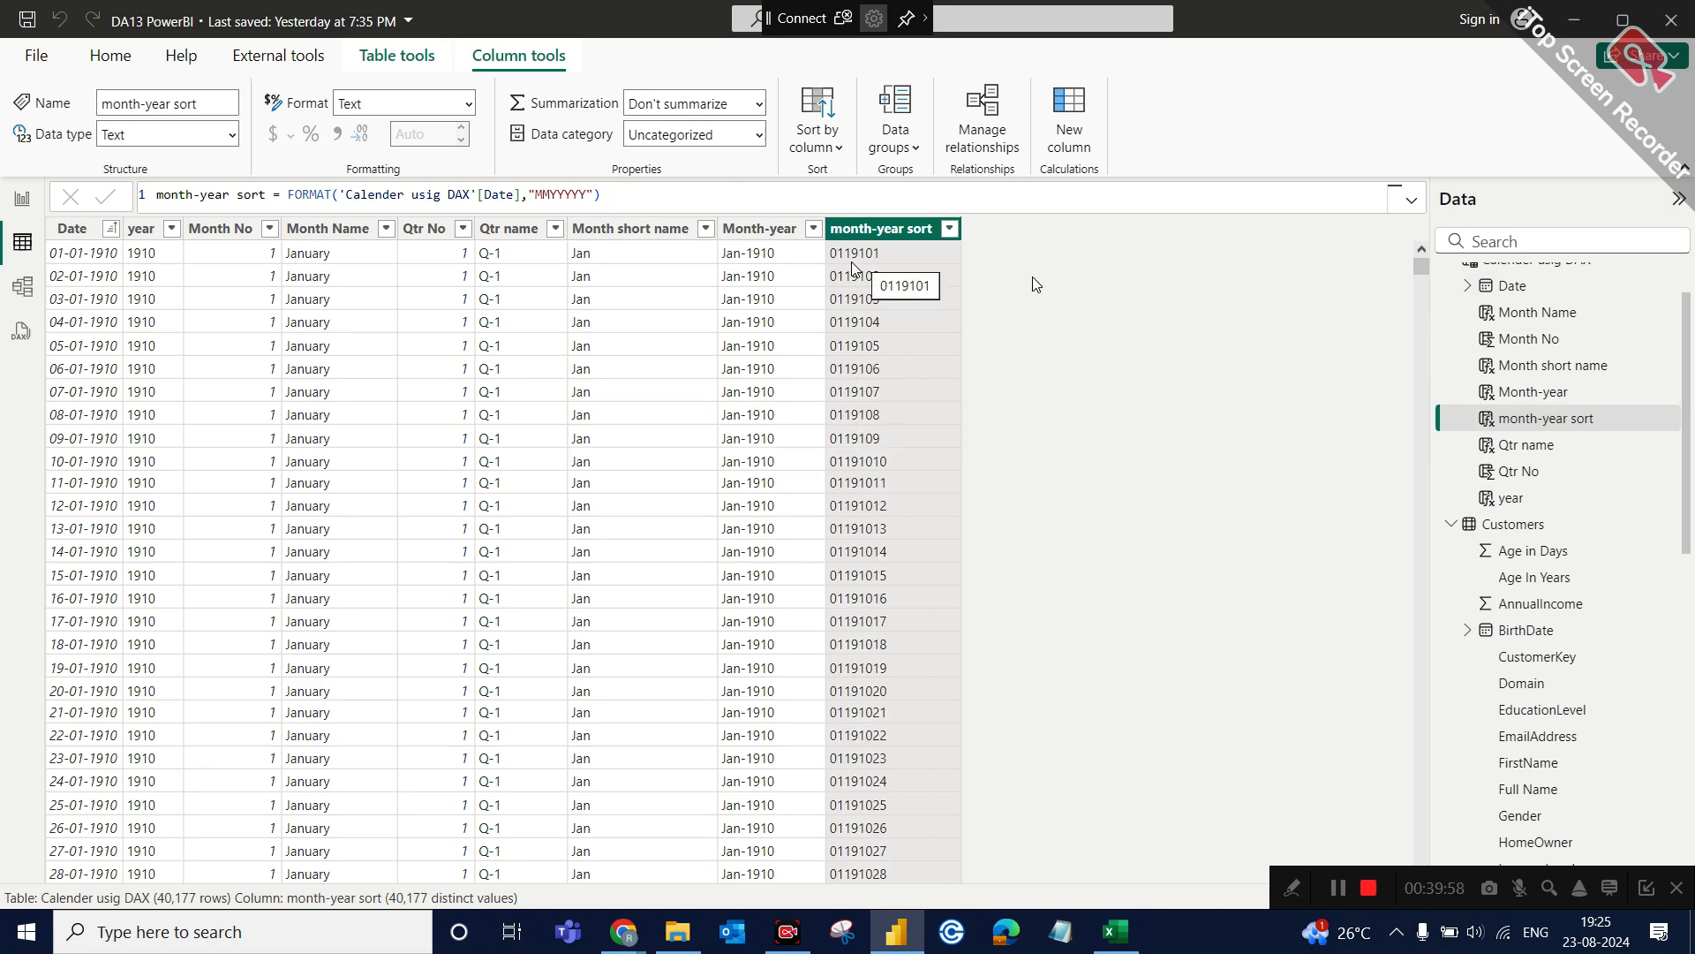
Correct the format string in the month-year sort formula to "MMYYYY" and commit it.
left_click(621, 202)
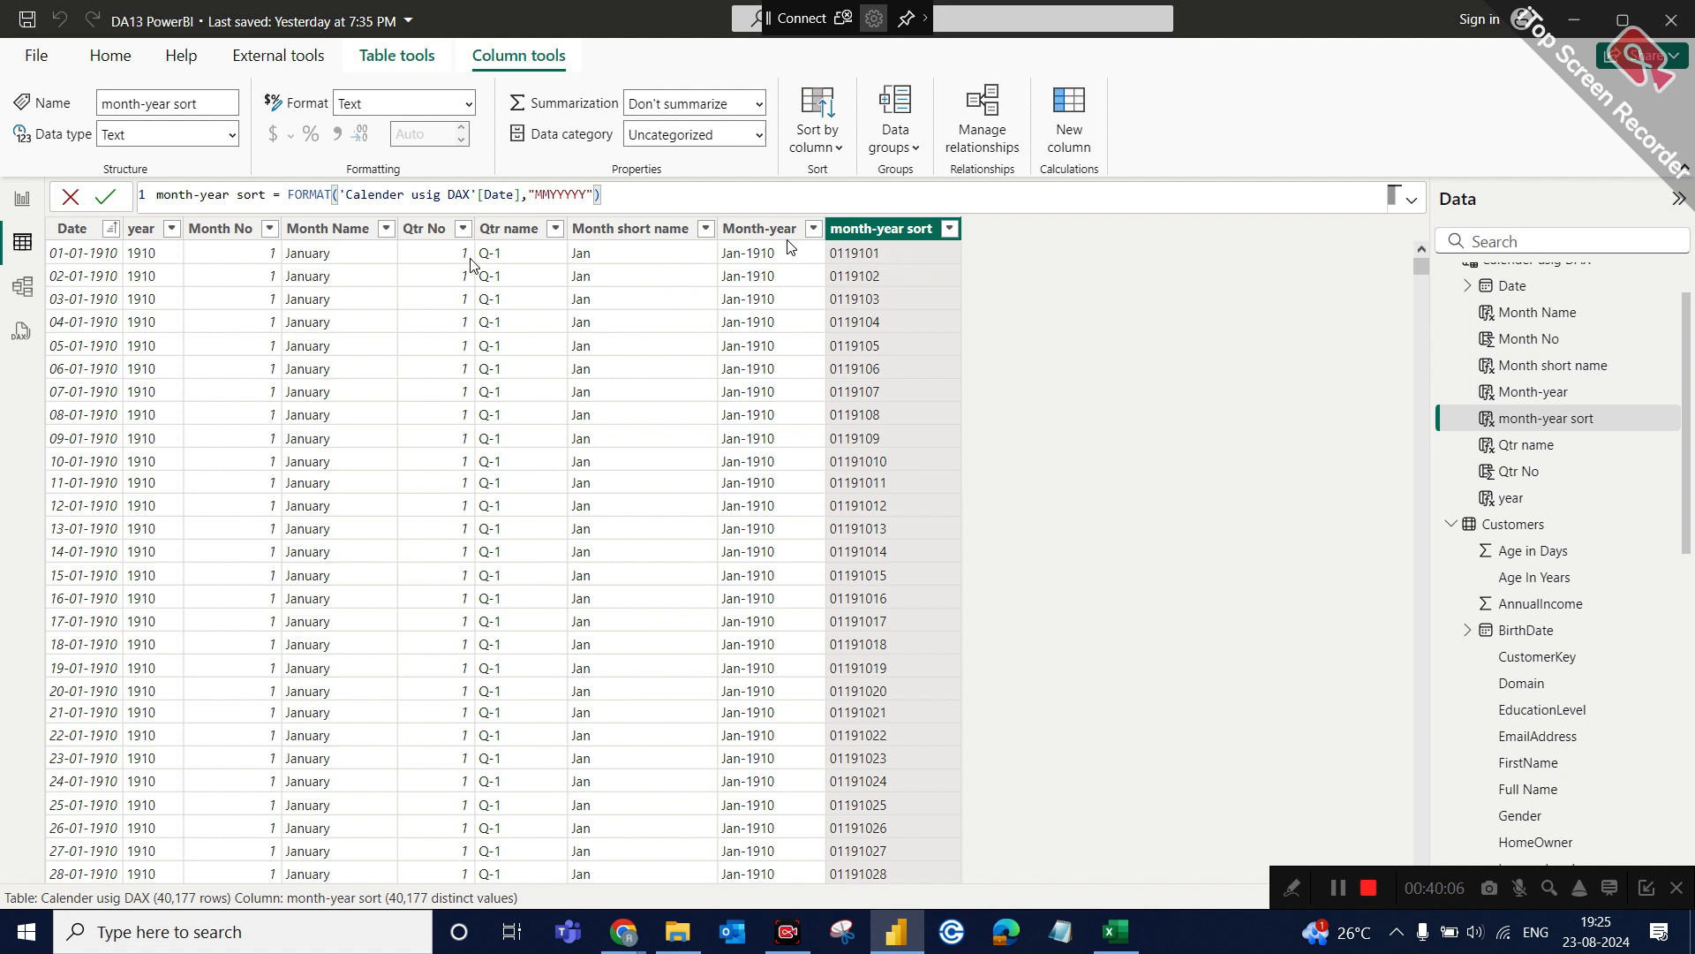
left_click(585, 183)
key("BackSpace")
key("Return")
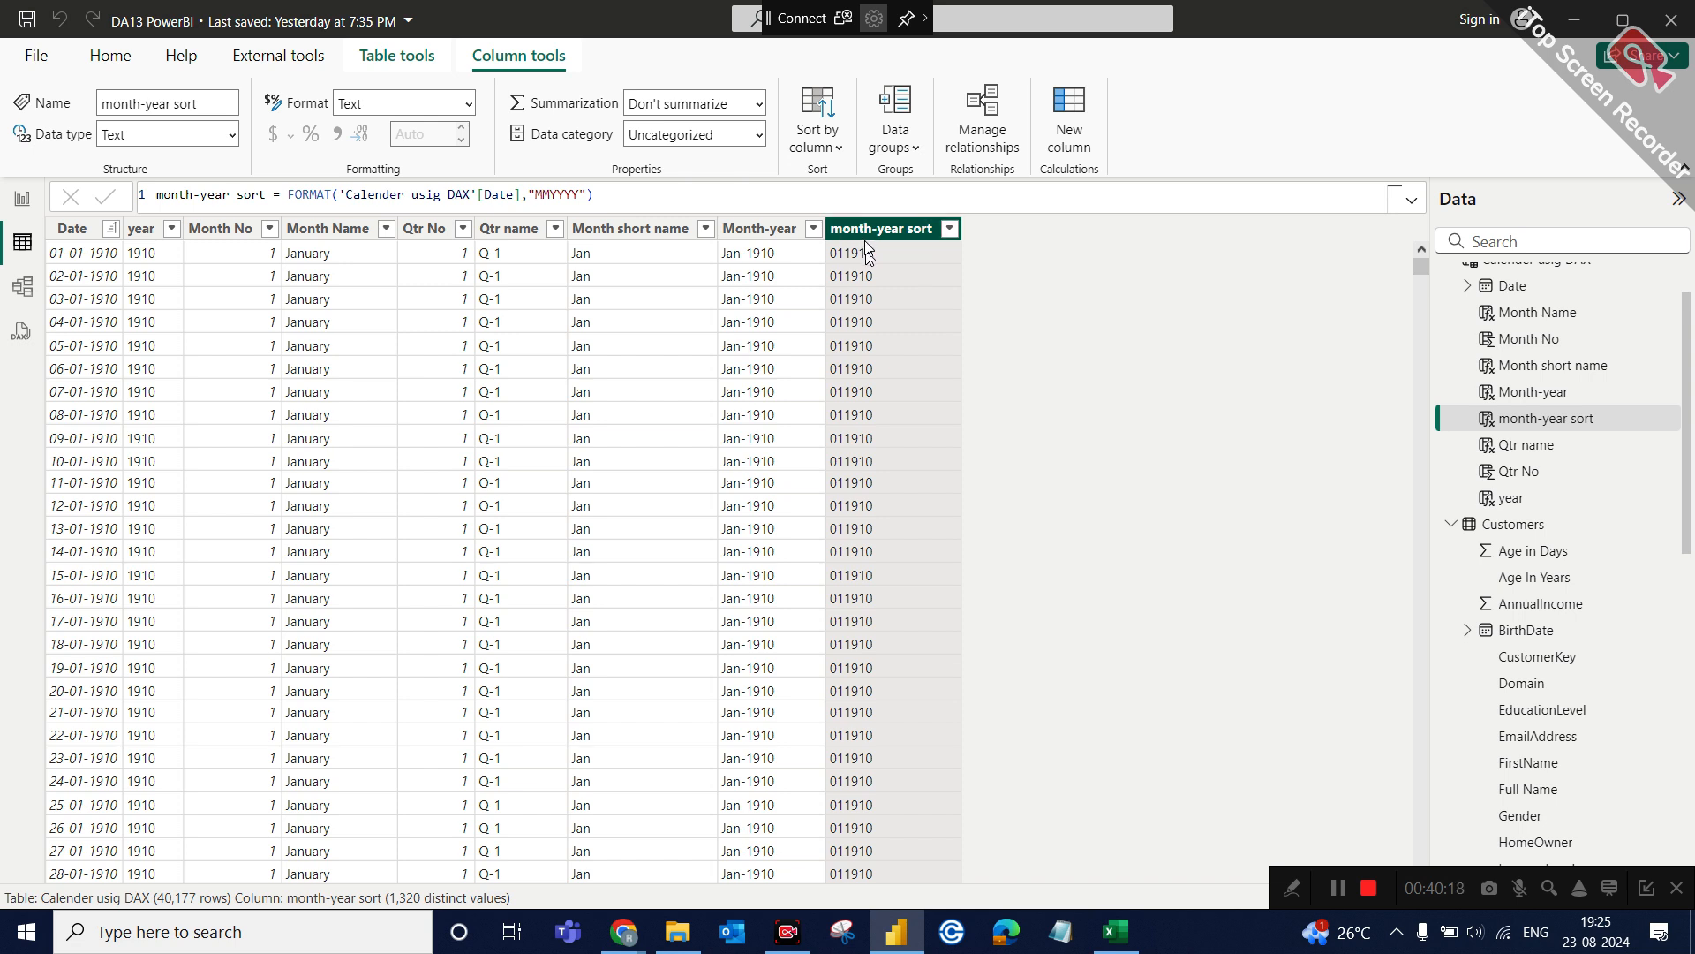
Compare the formulas and data types of the Month Name and Month No columns.
left_click(343, 233)
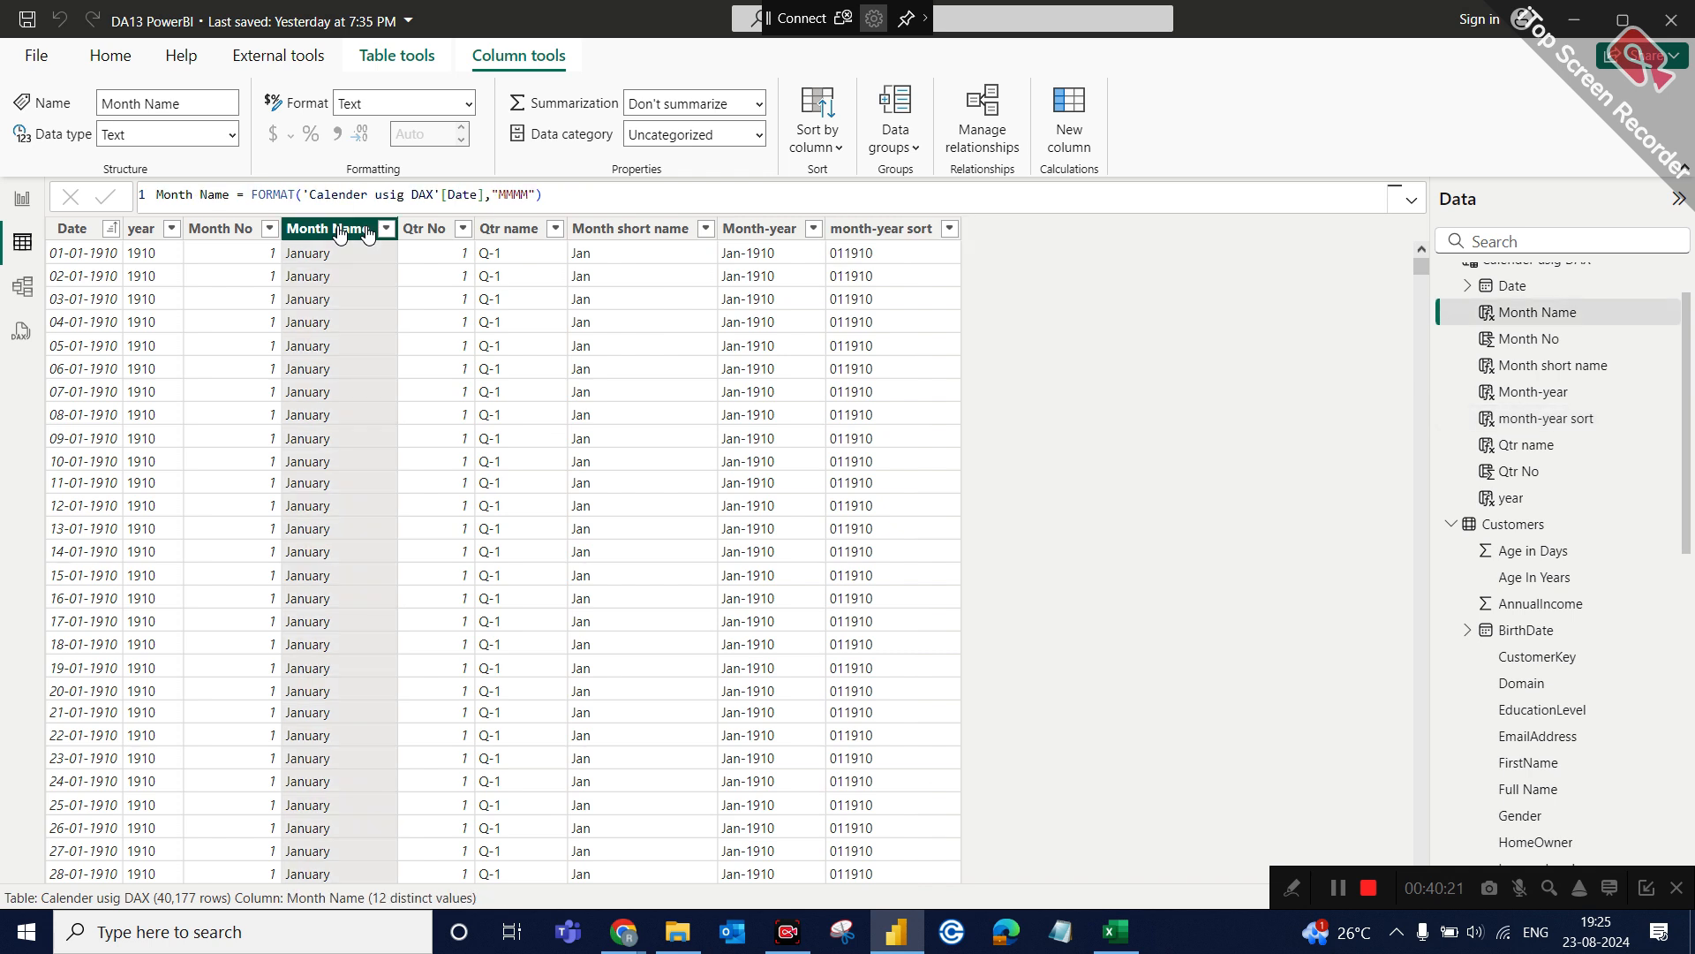
left_click(234, 231)
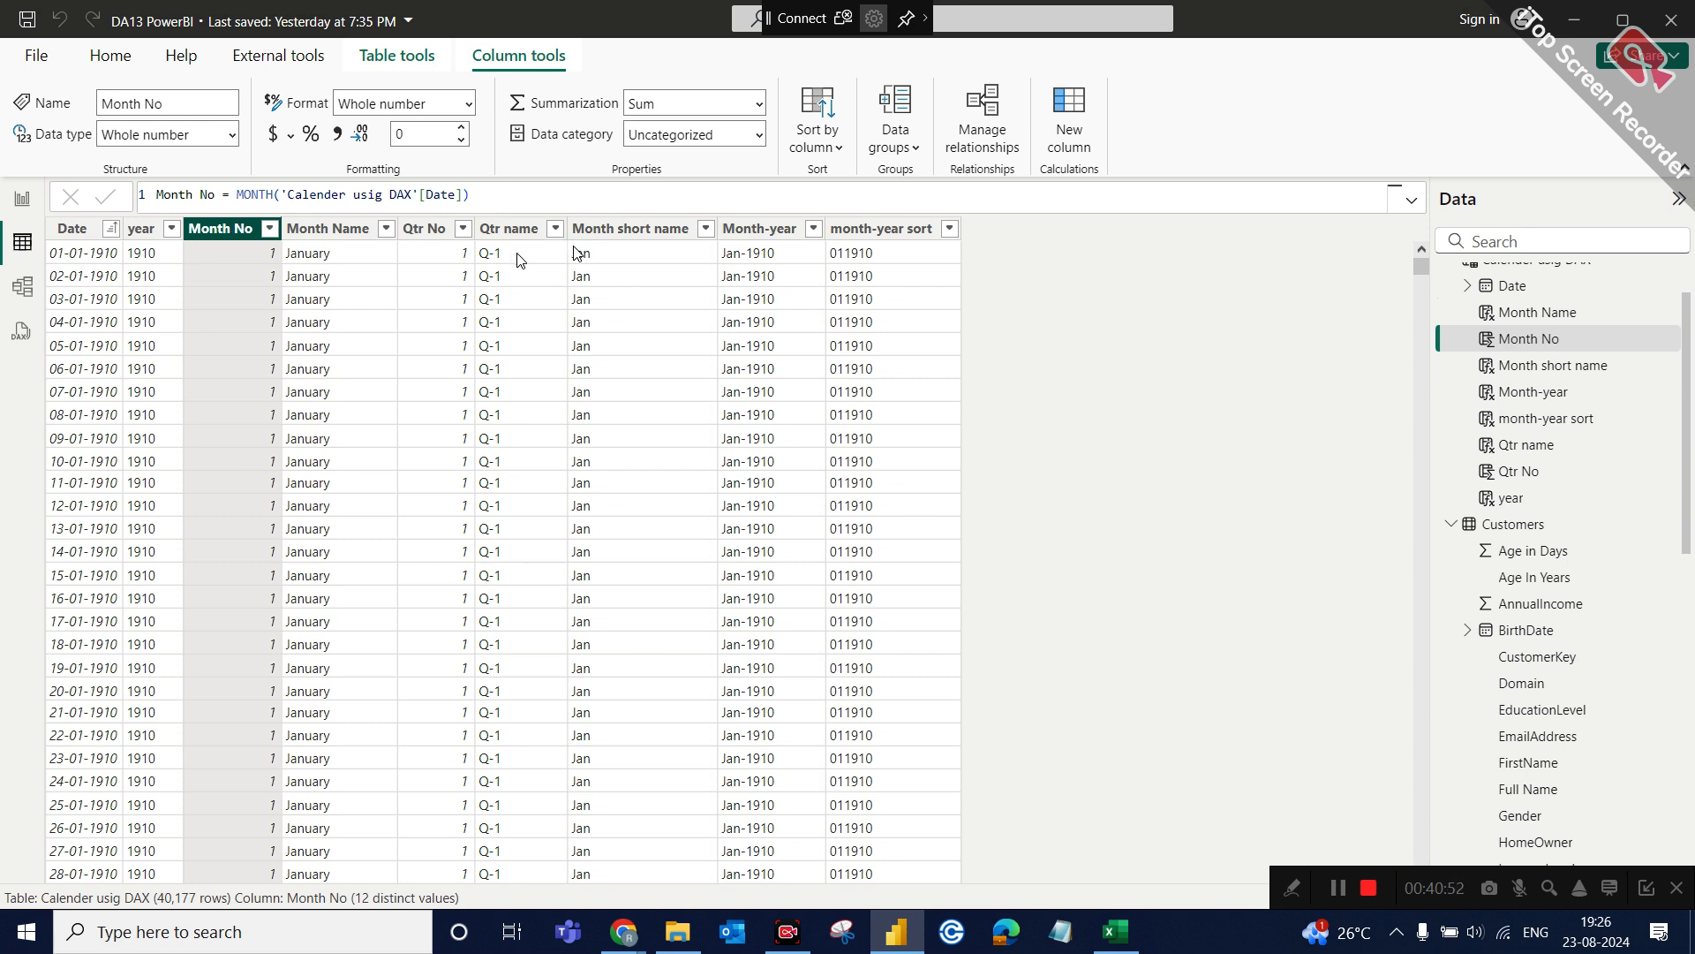
left_click(332, 229)
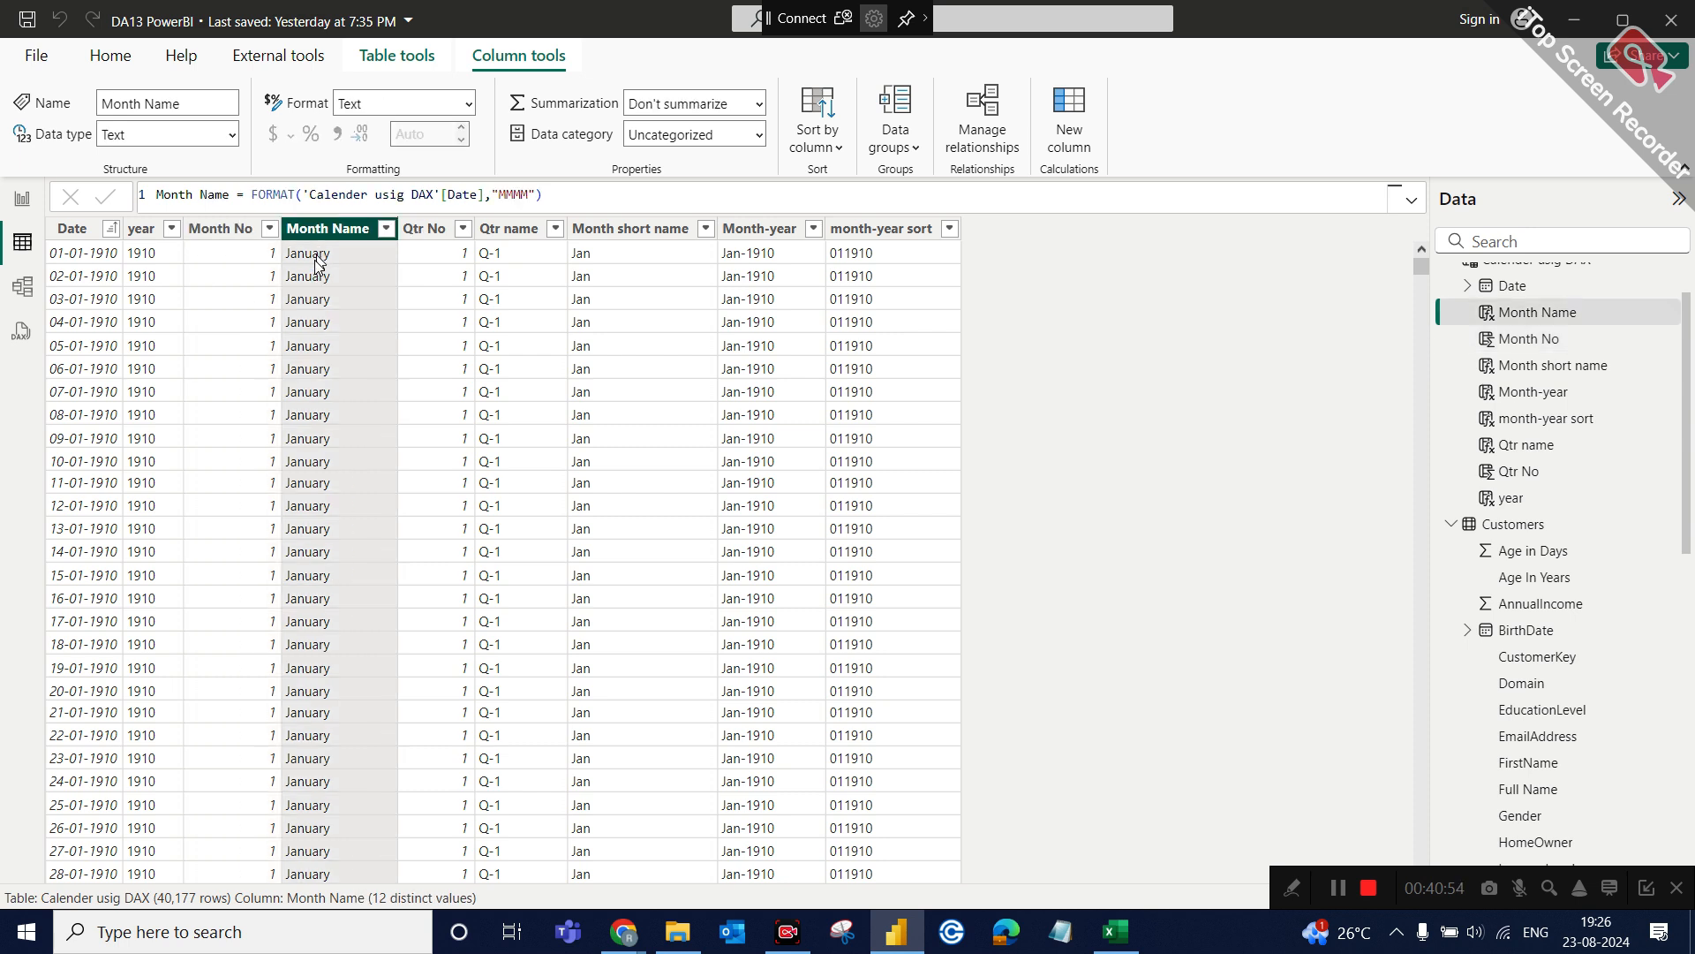
left_click(247, 230)
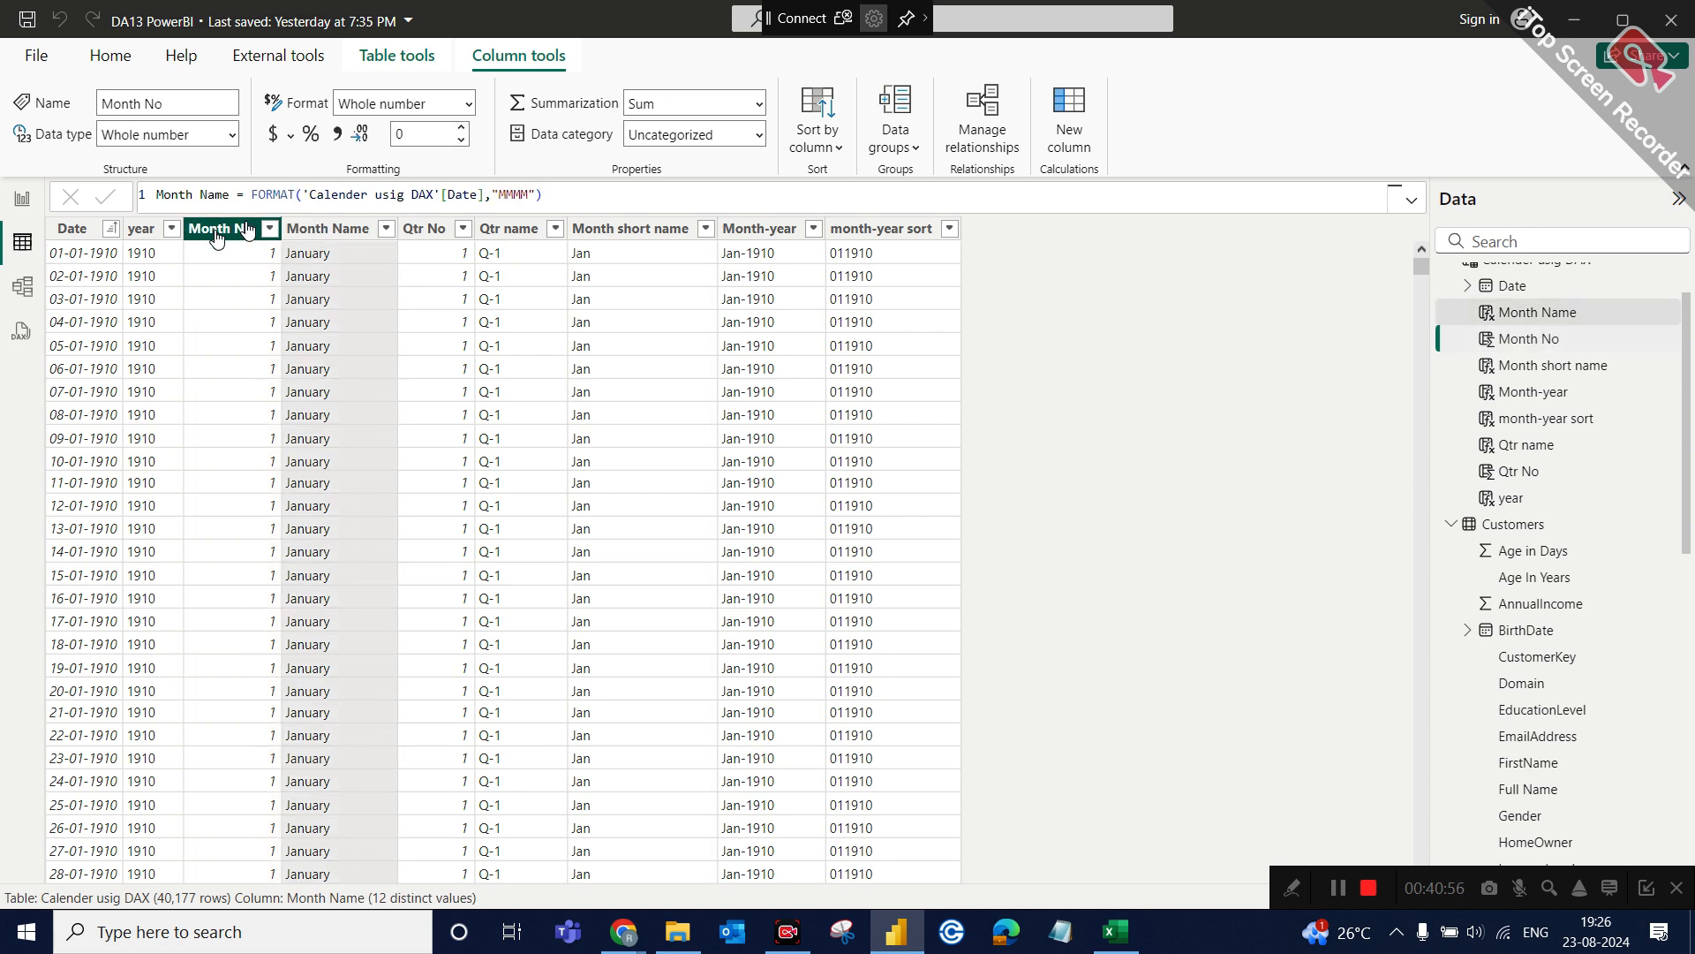
left_click(332, 235)
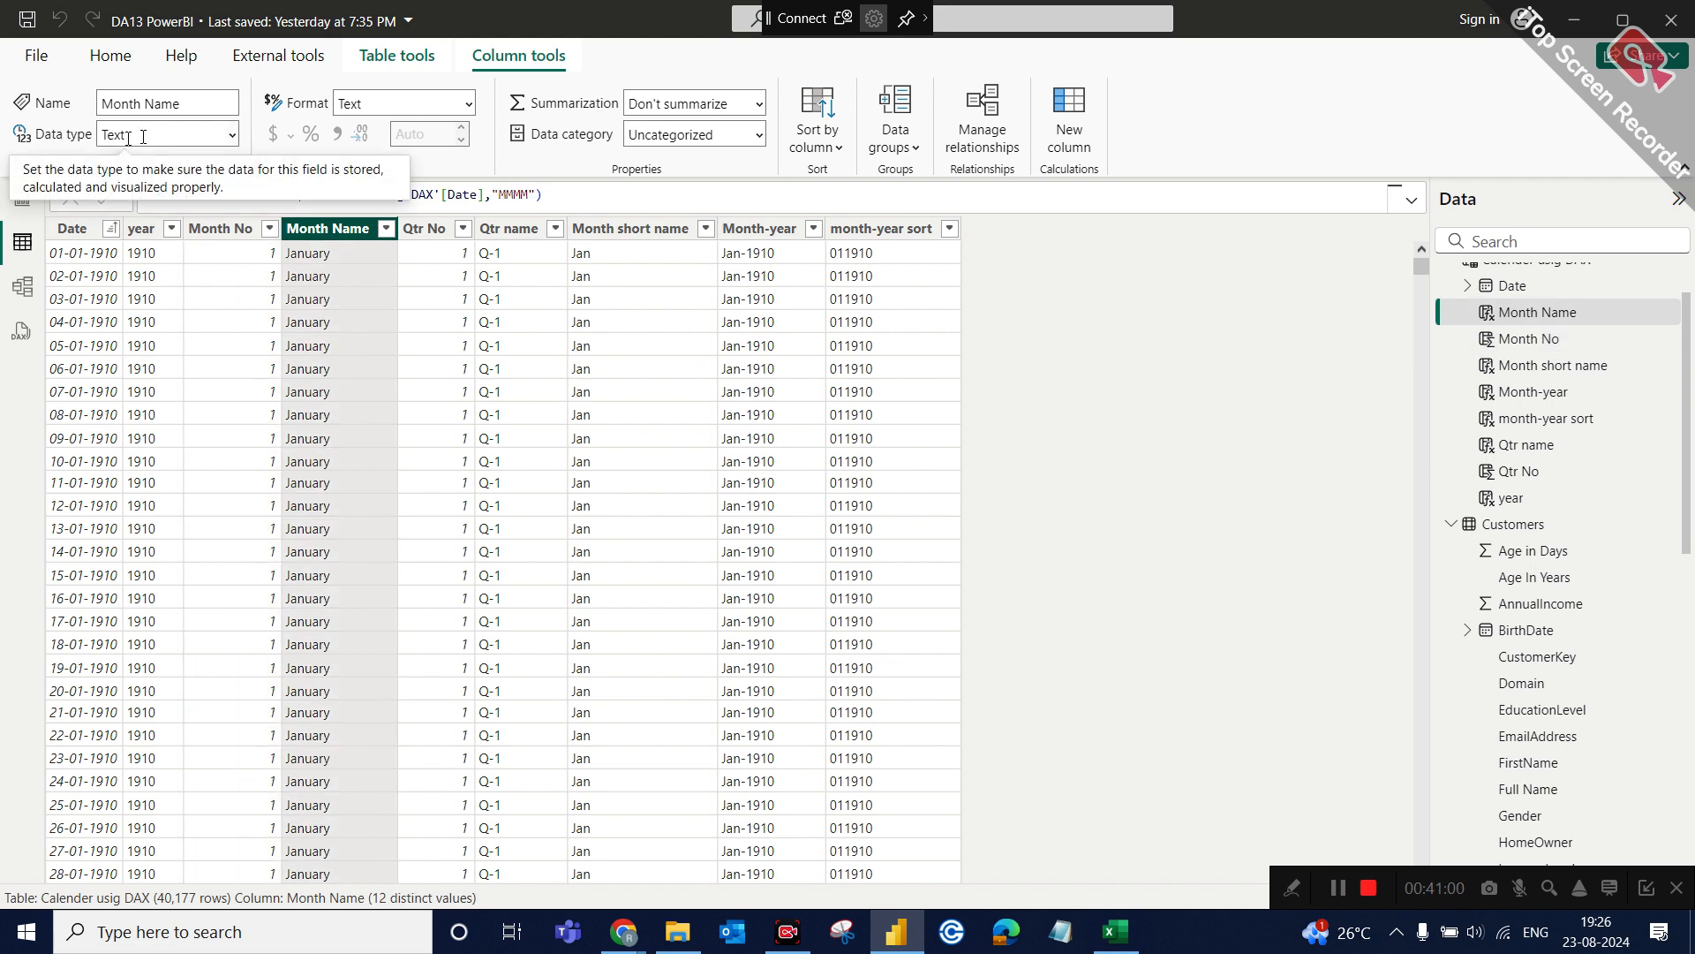
left_click(217, 230)
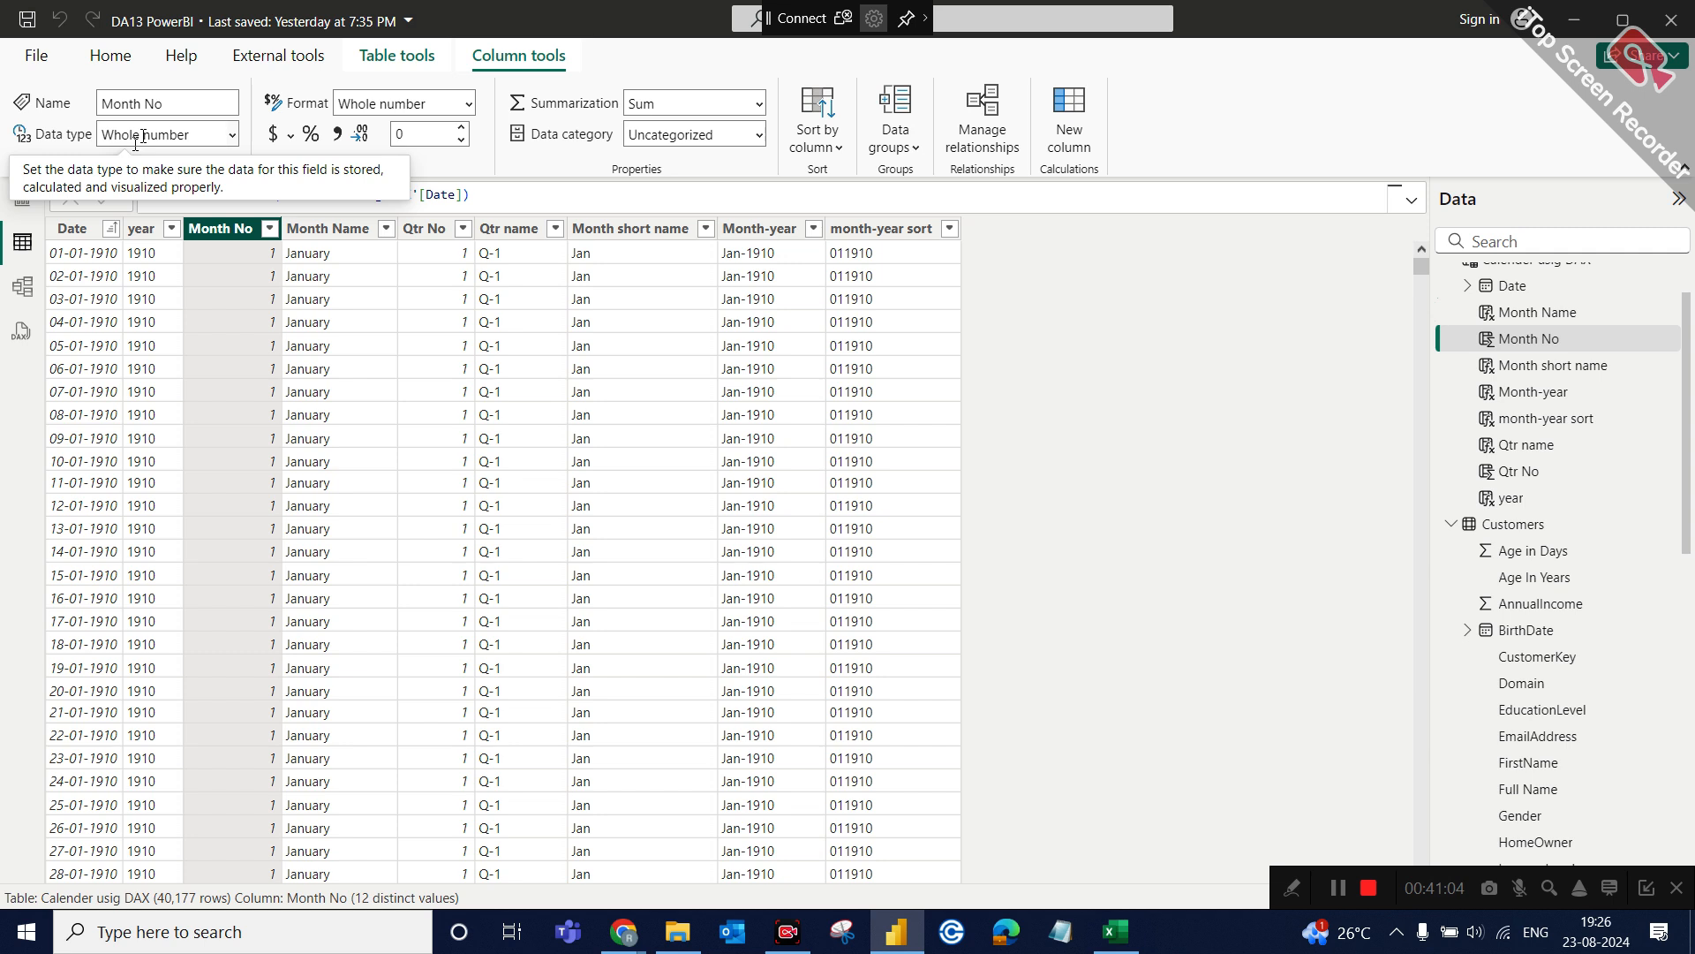
left_click(326, 249)
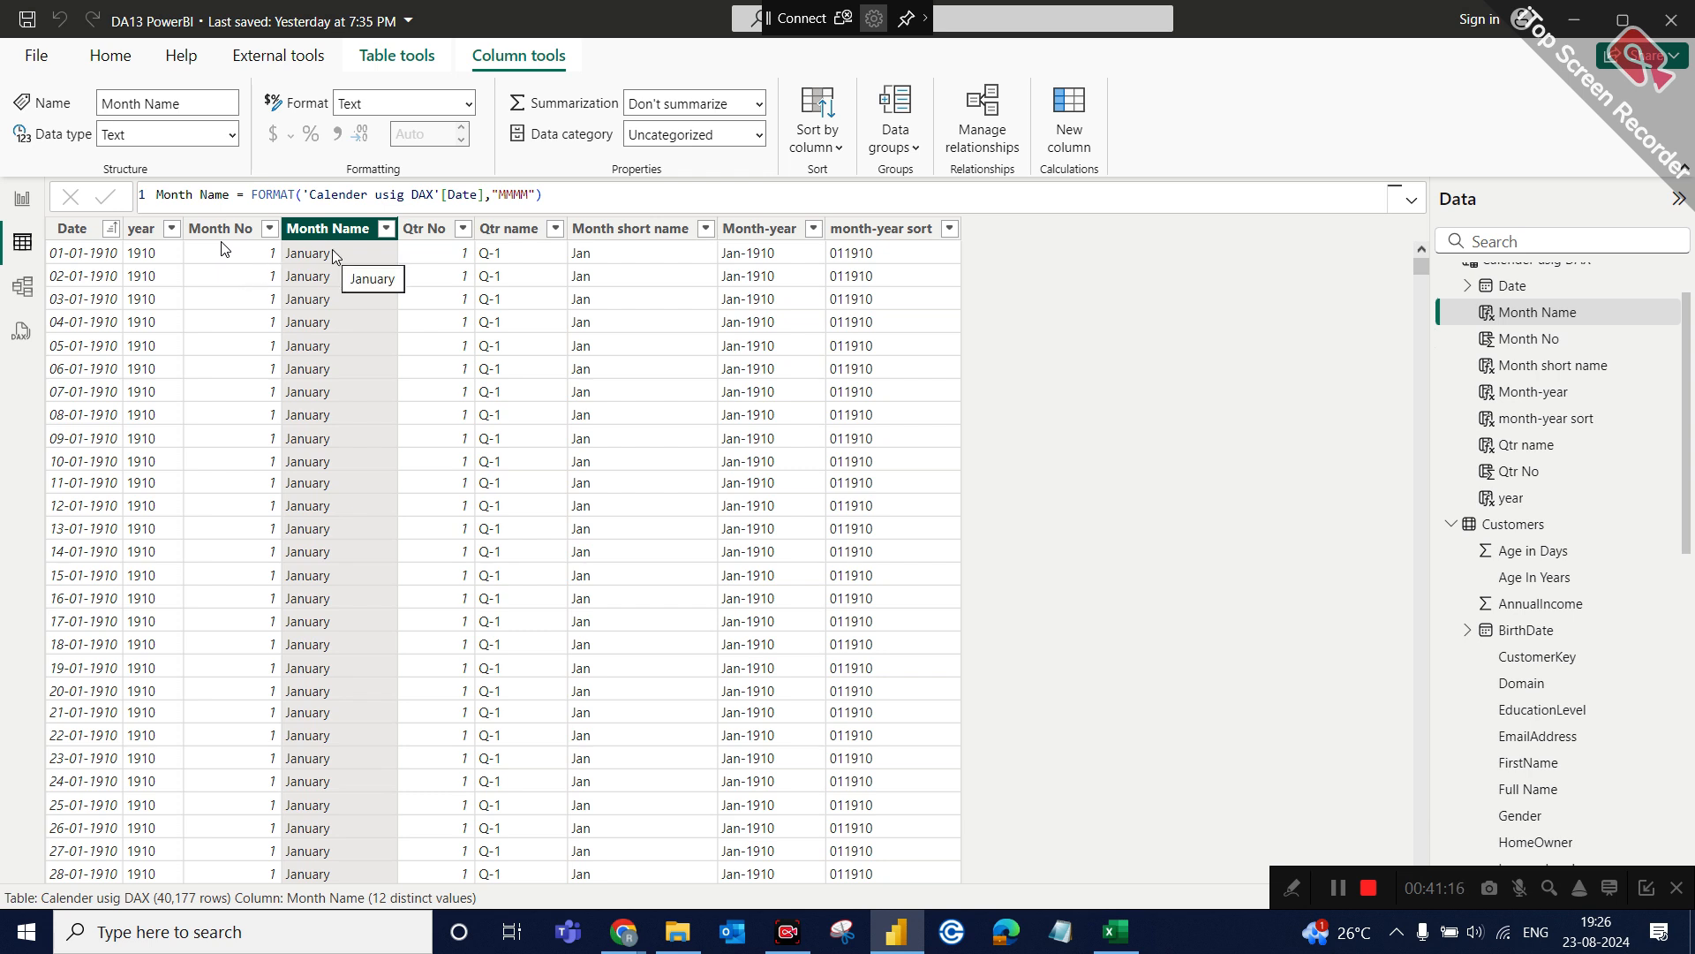
Change the data type of the month-year sort column to Whole number and accept the conversion.
left_click(869, 231)
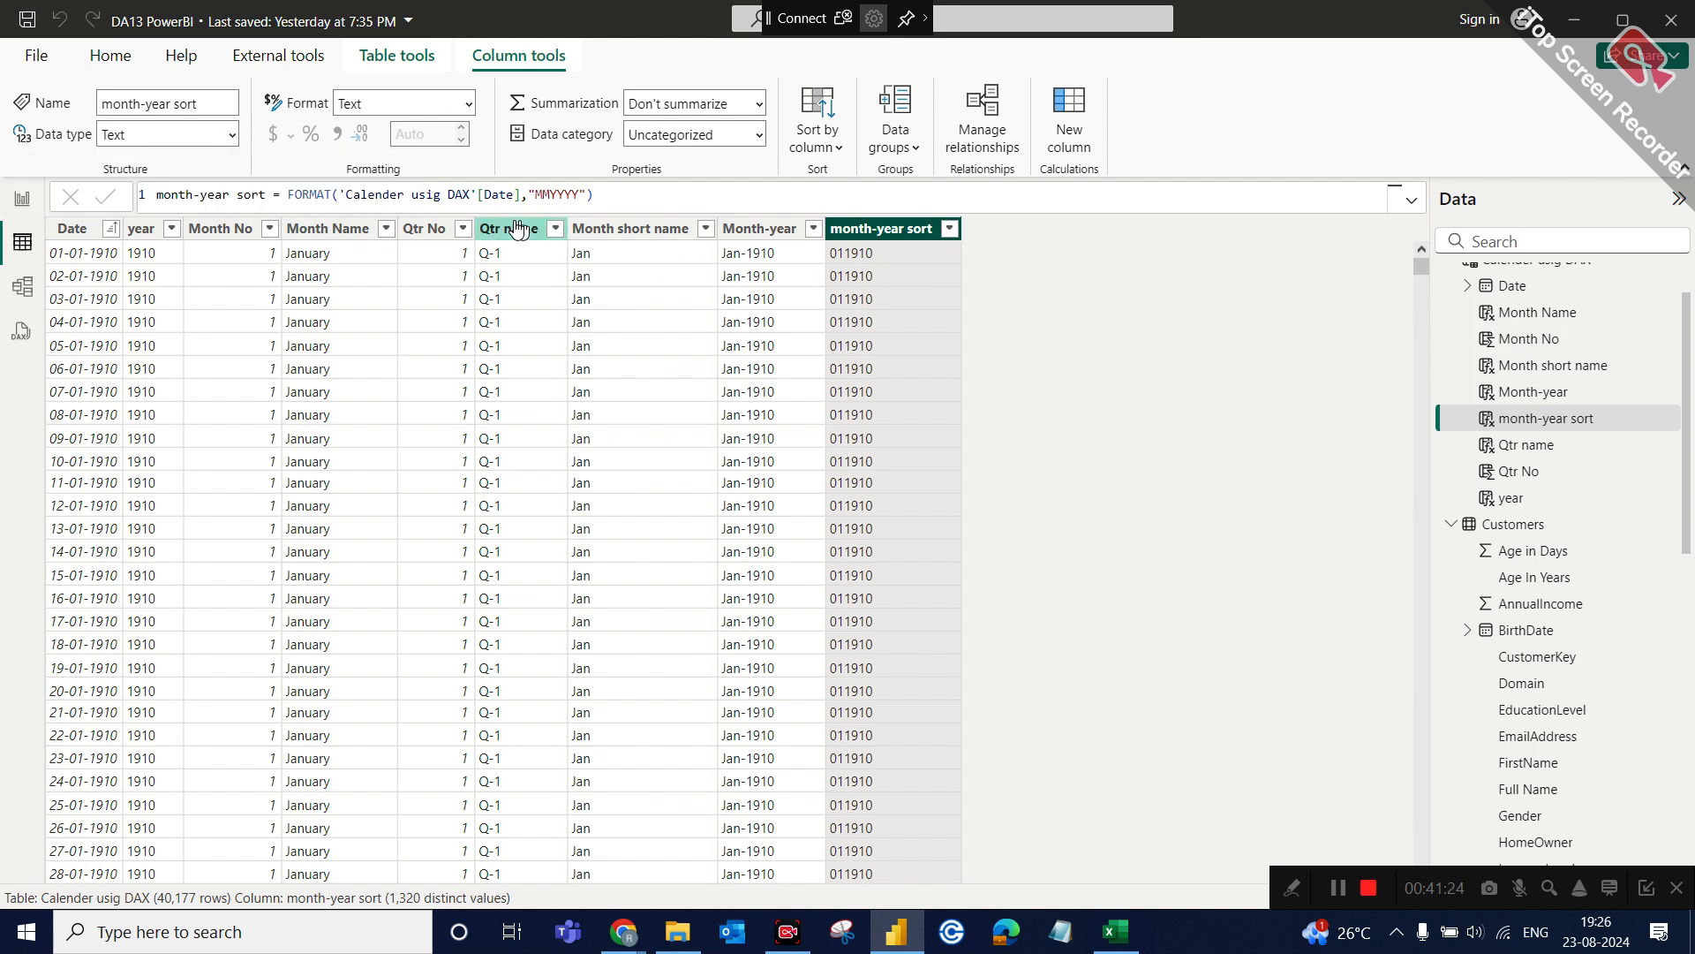
left_click(231, 137)
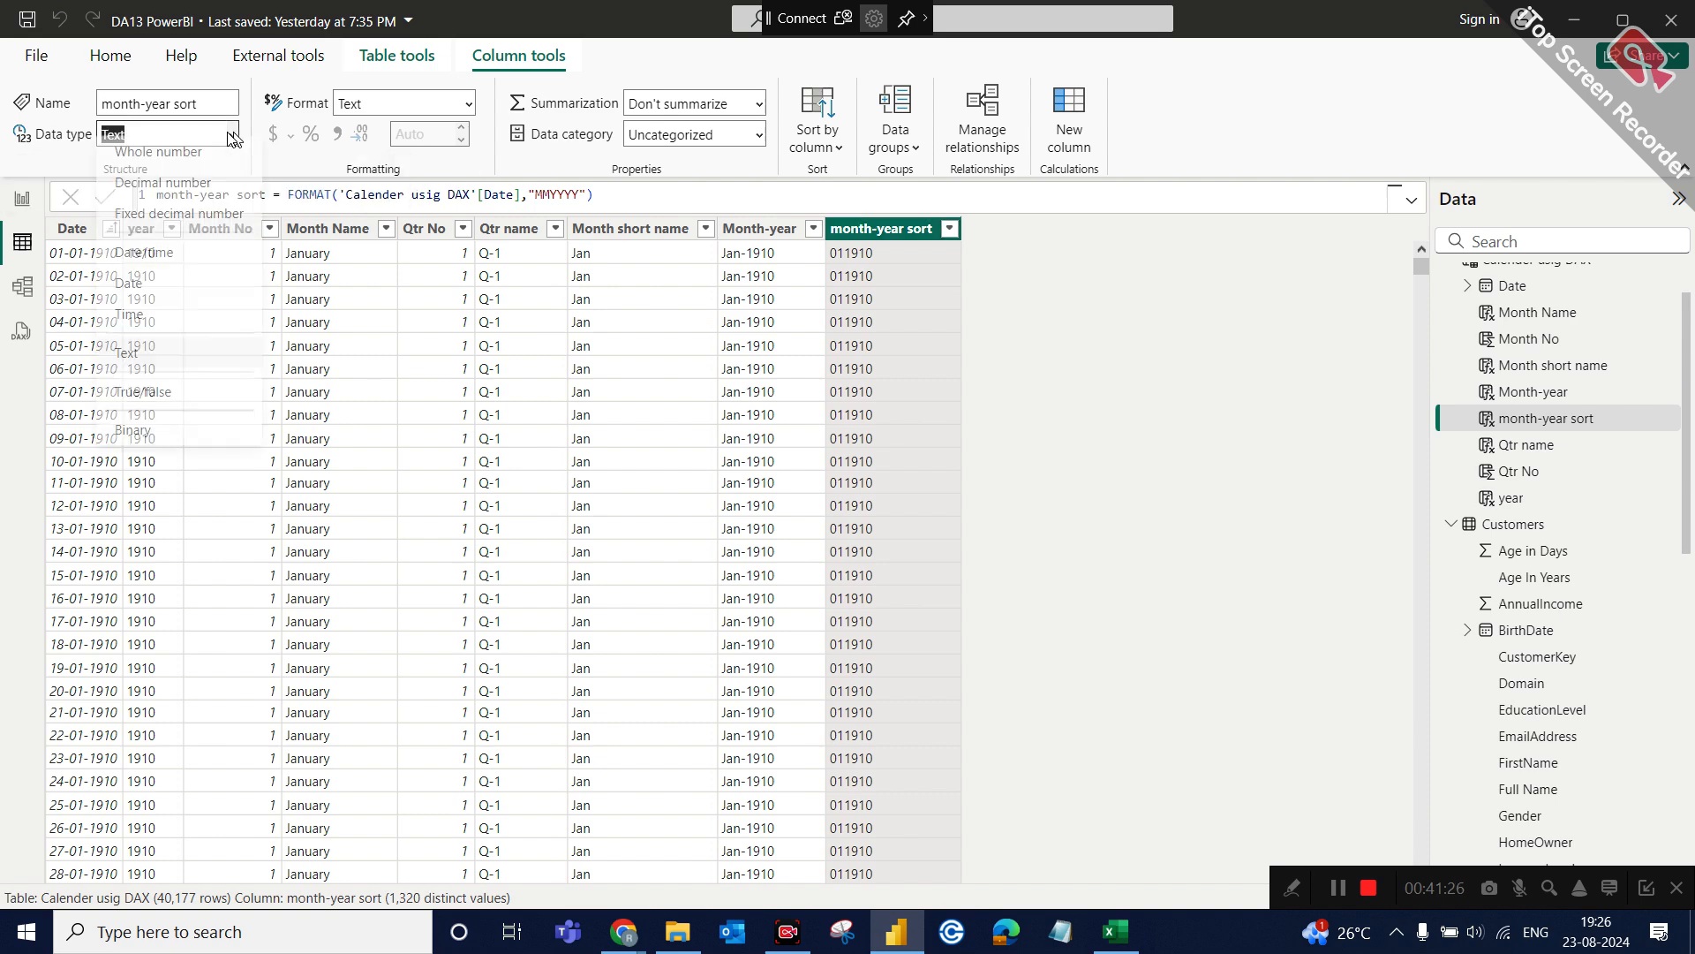
left_click(184, 163)
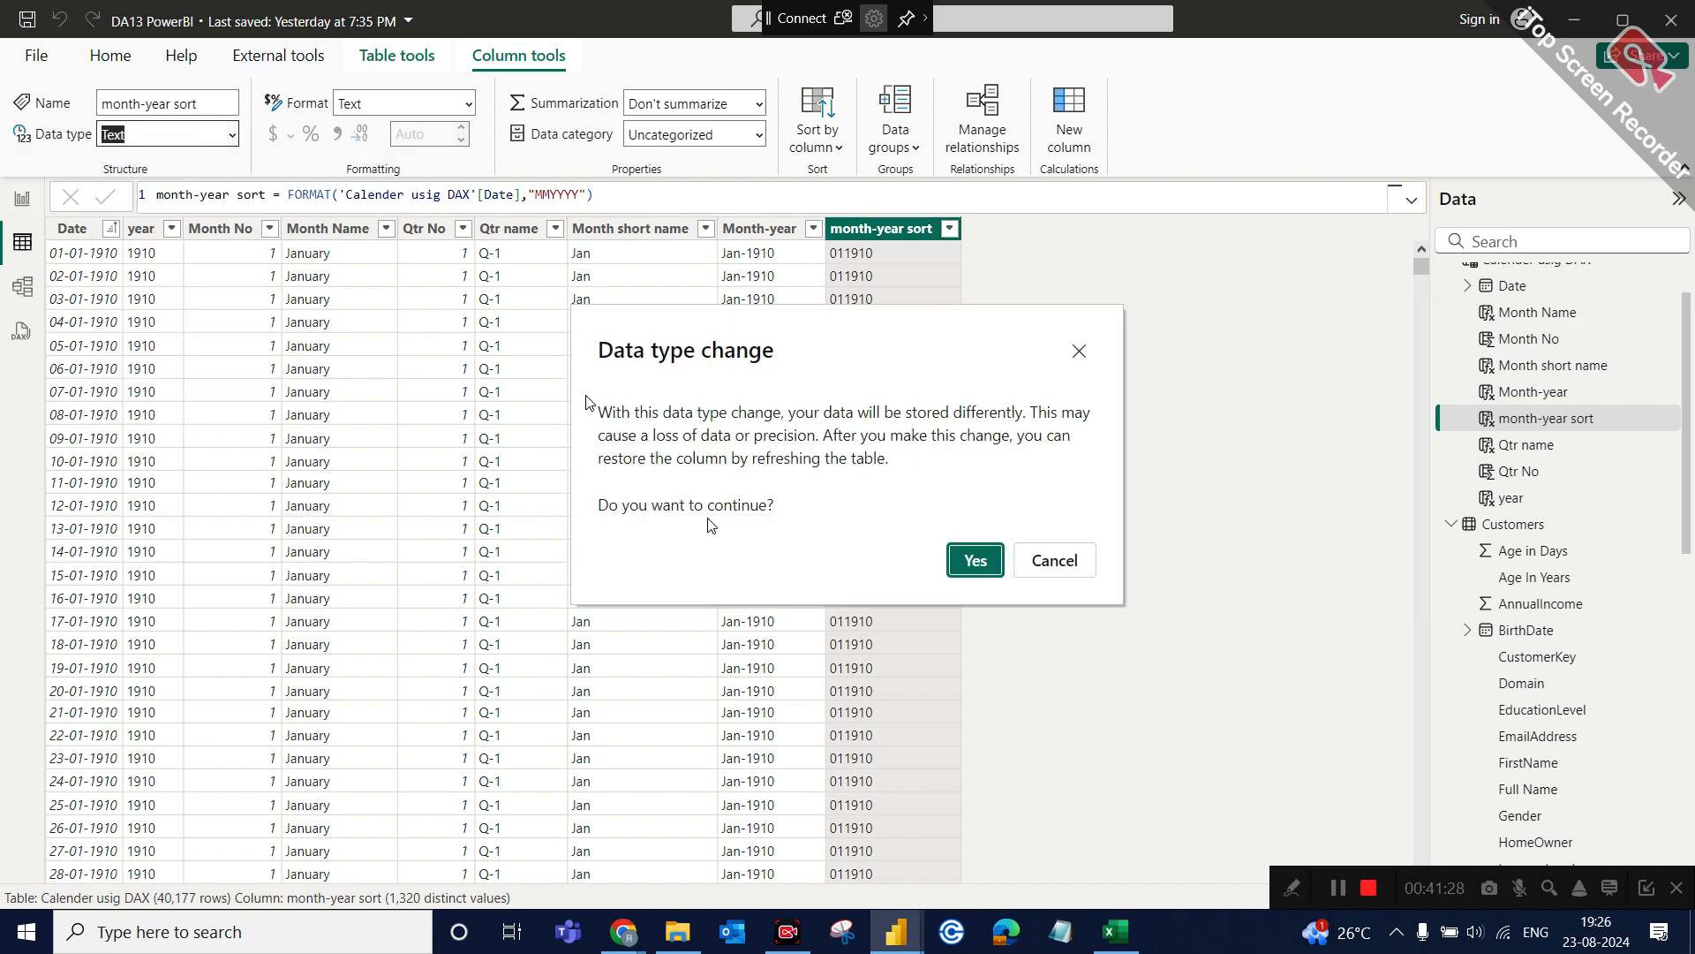
left_click(967, 563)
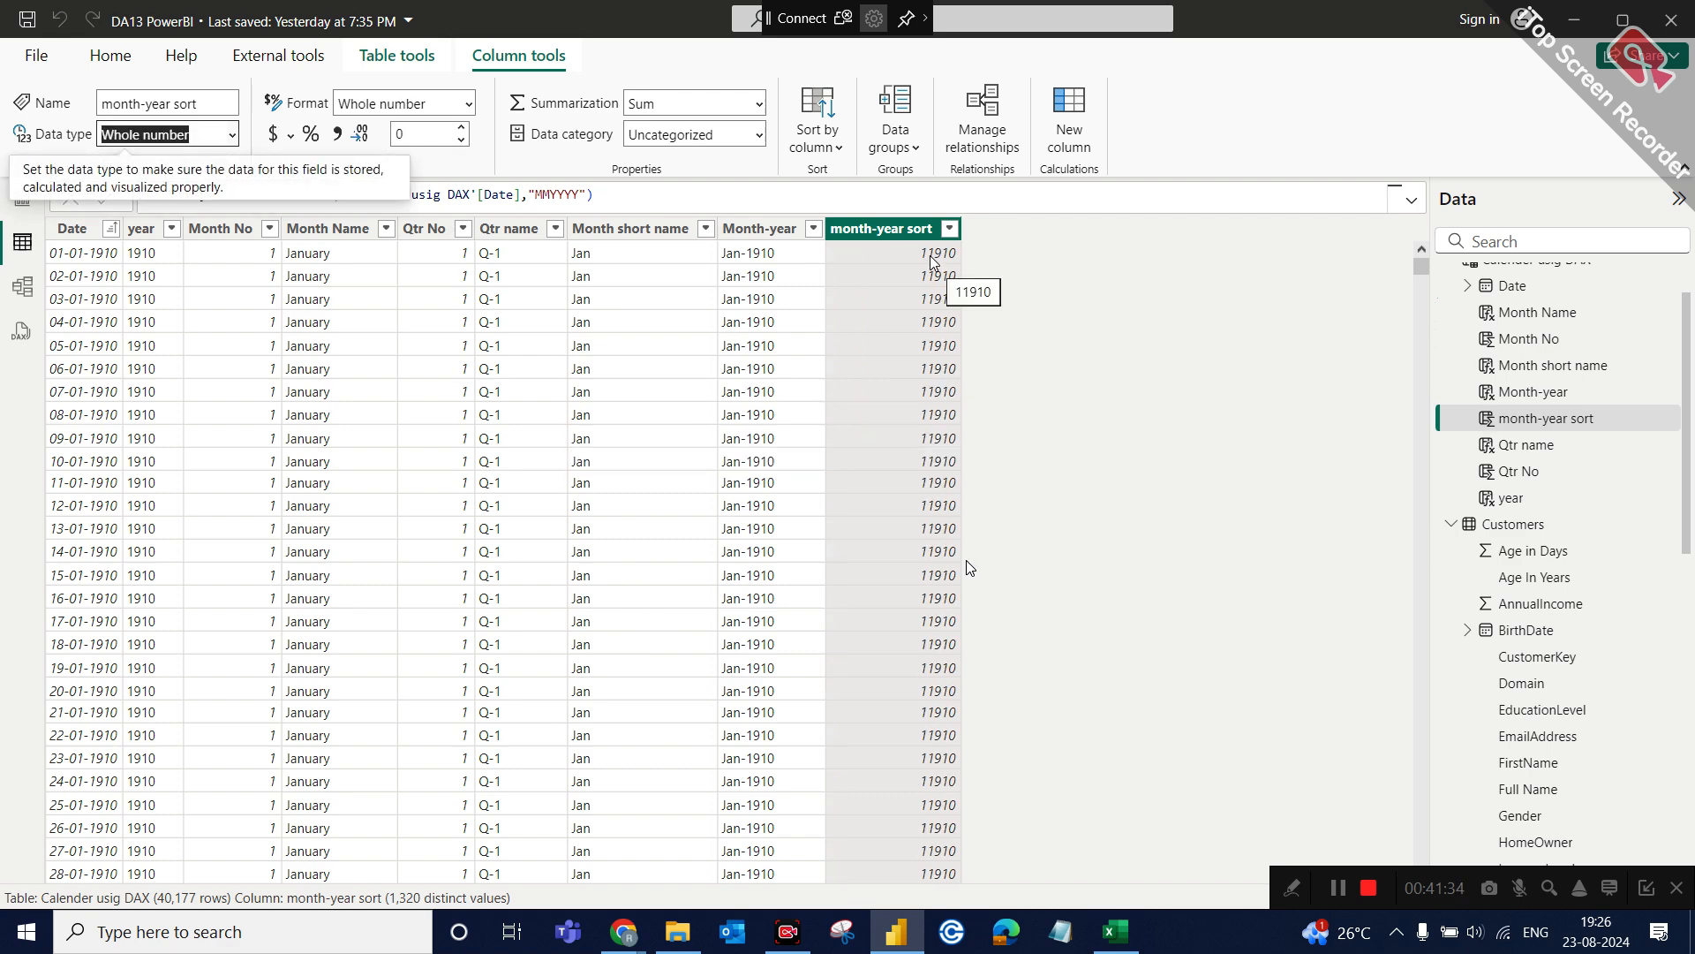
Sort the Month-year column by the month-year sort column.
left_click(789, 232)
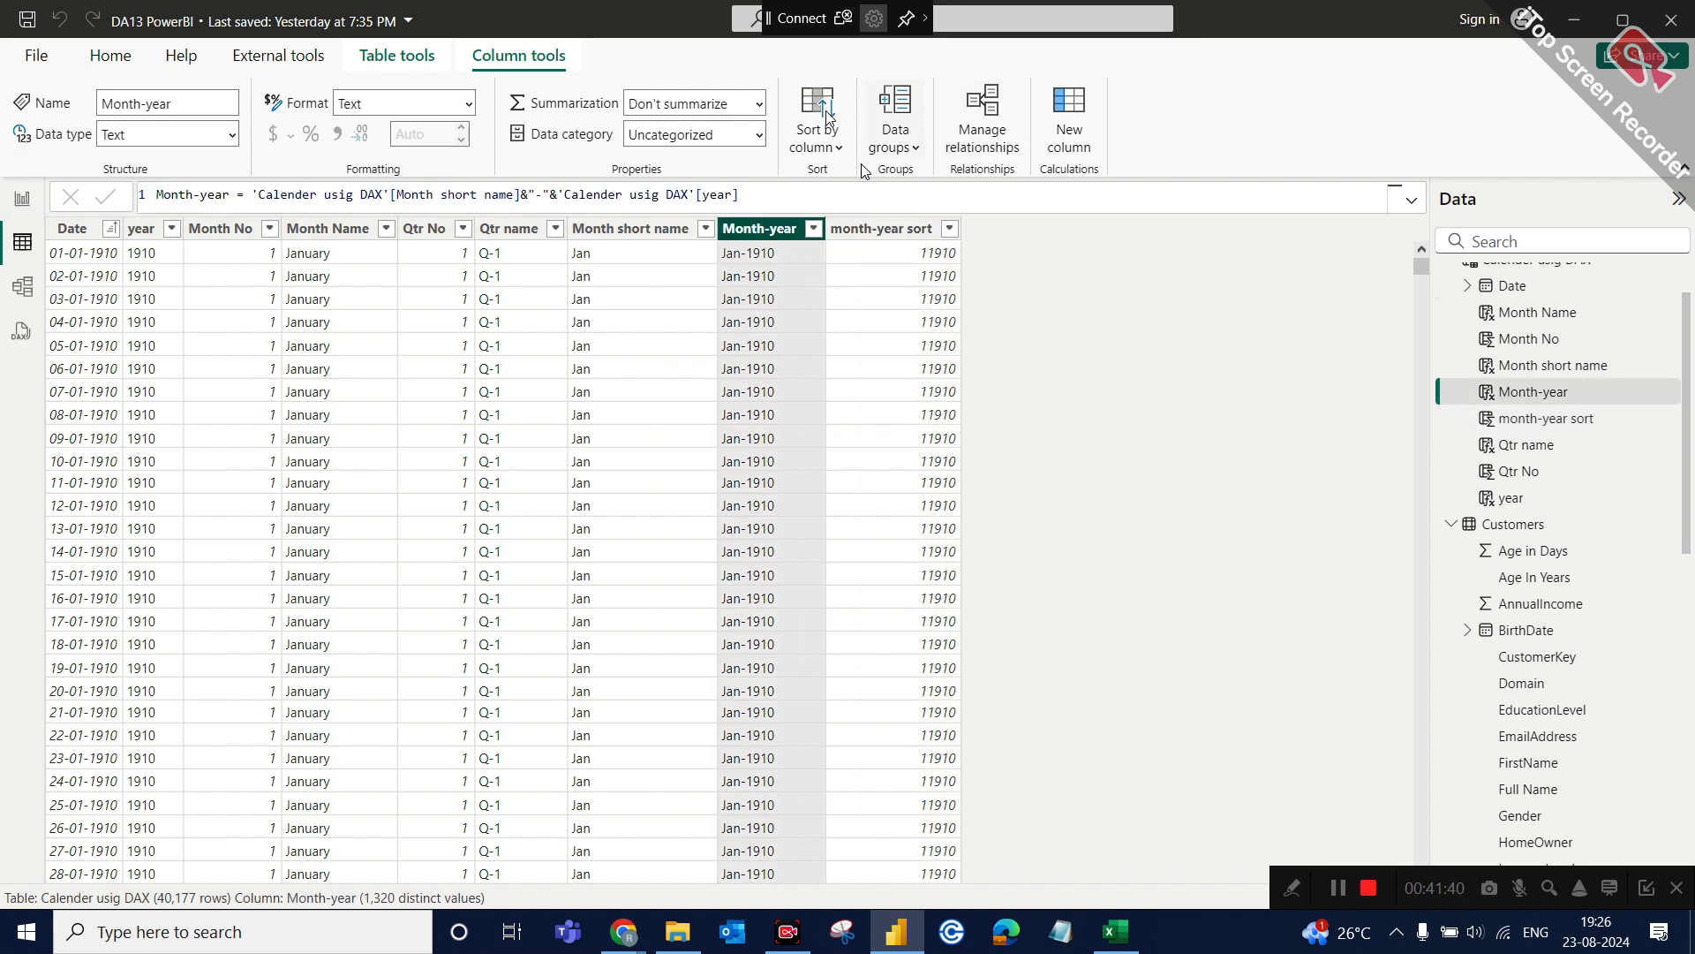
left_click(808, 133)
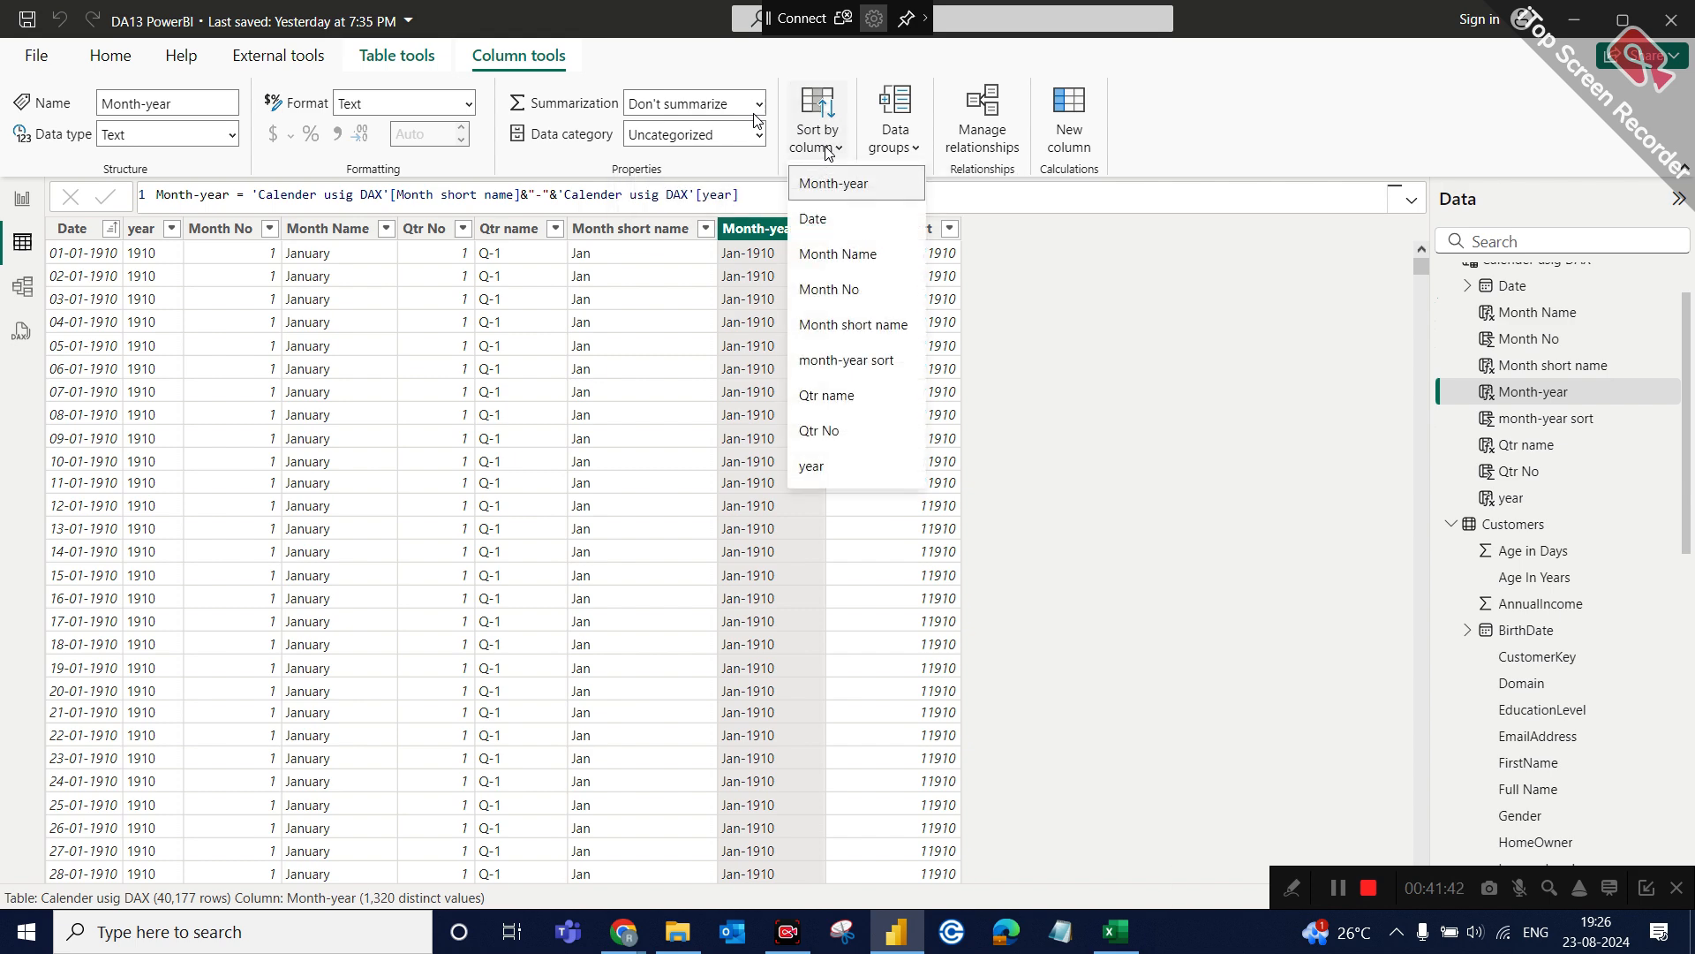
left_click(847, 362)
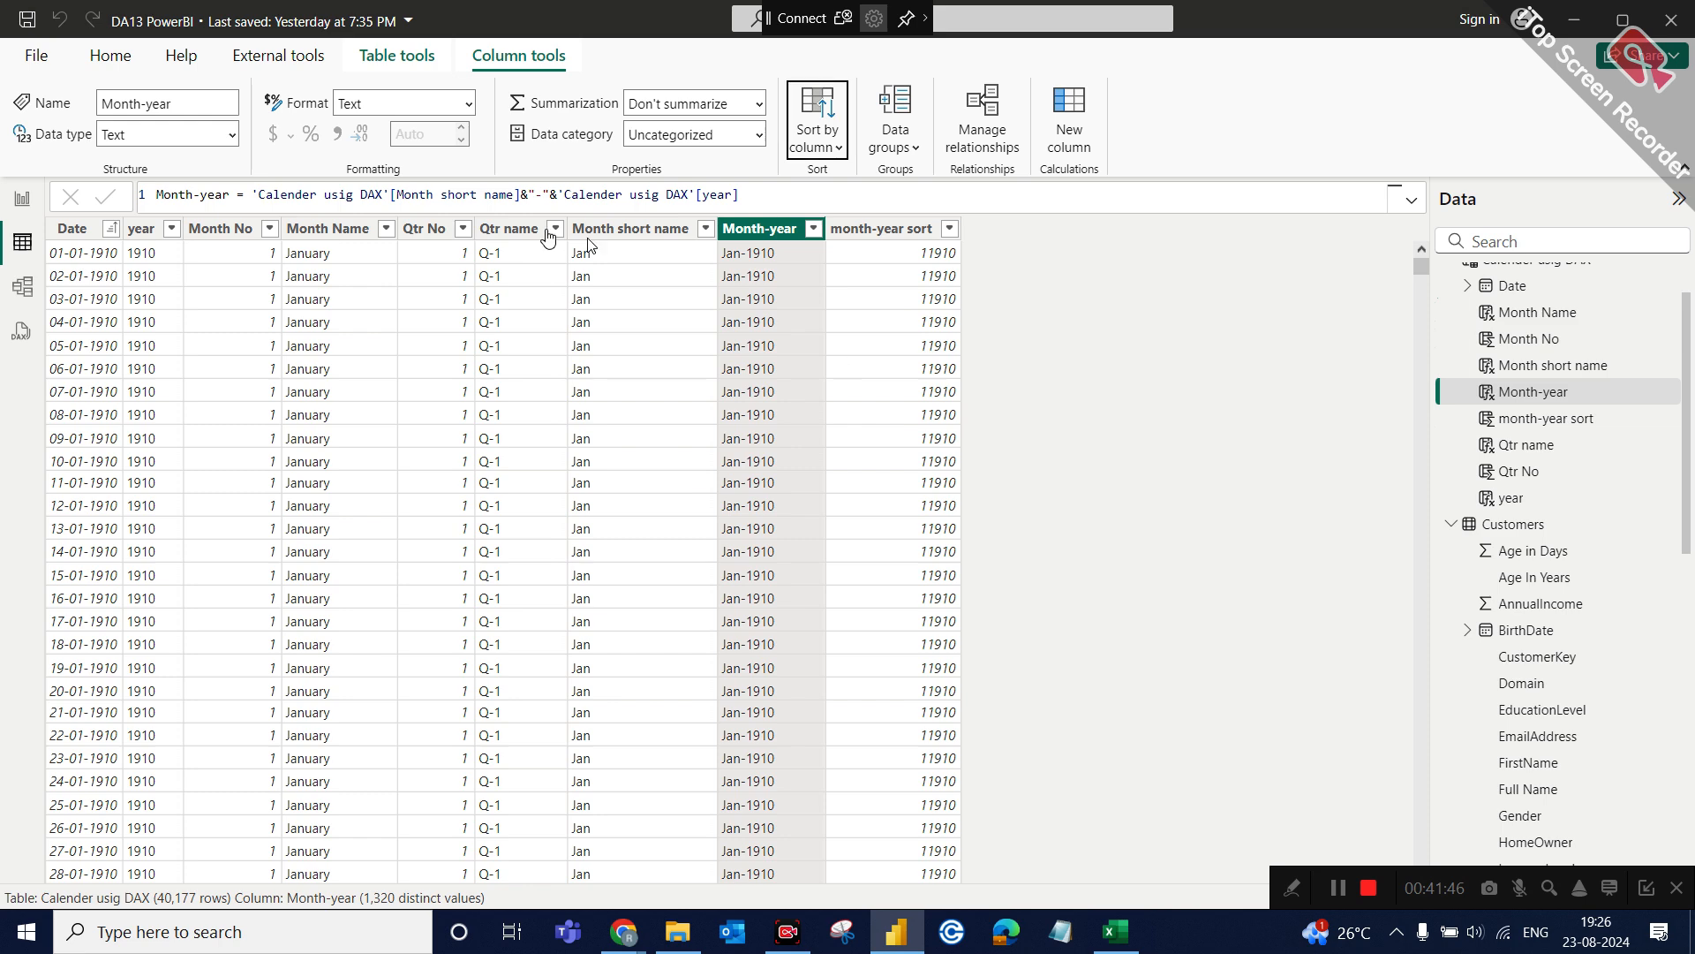
Duplicate the monthly sales table on report Page 6, place the copy below the year slicer, and replace its Month Name field with Month-year.
left_click(22, 202)
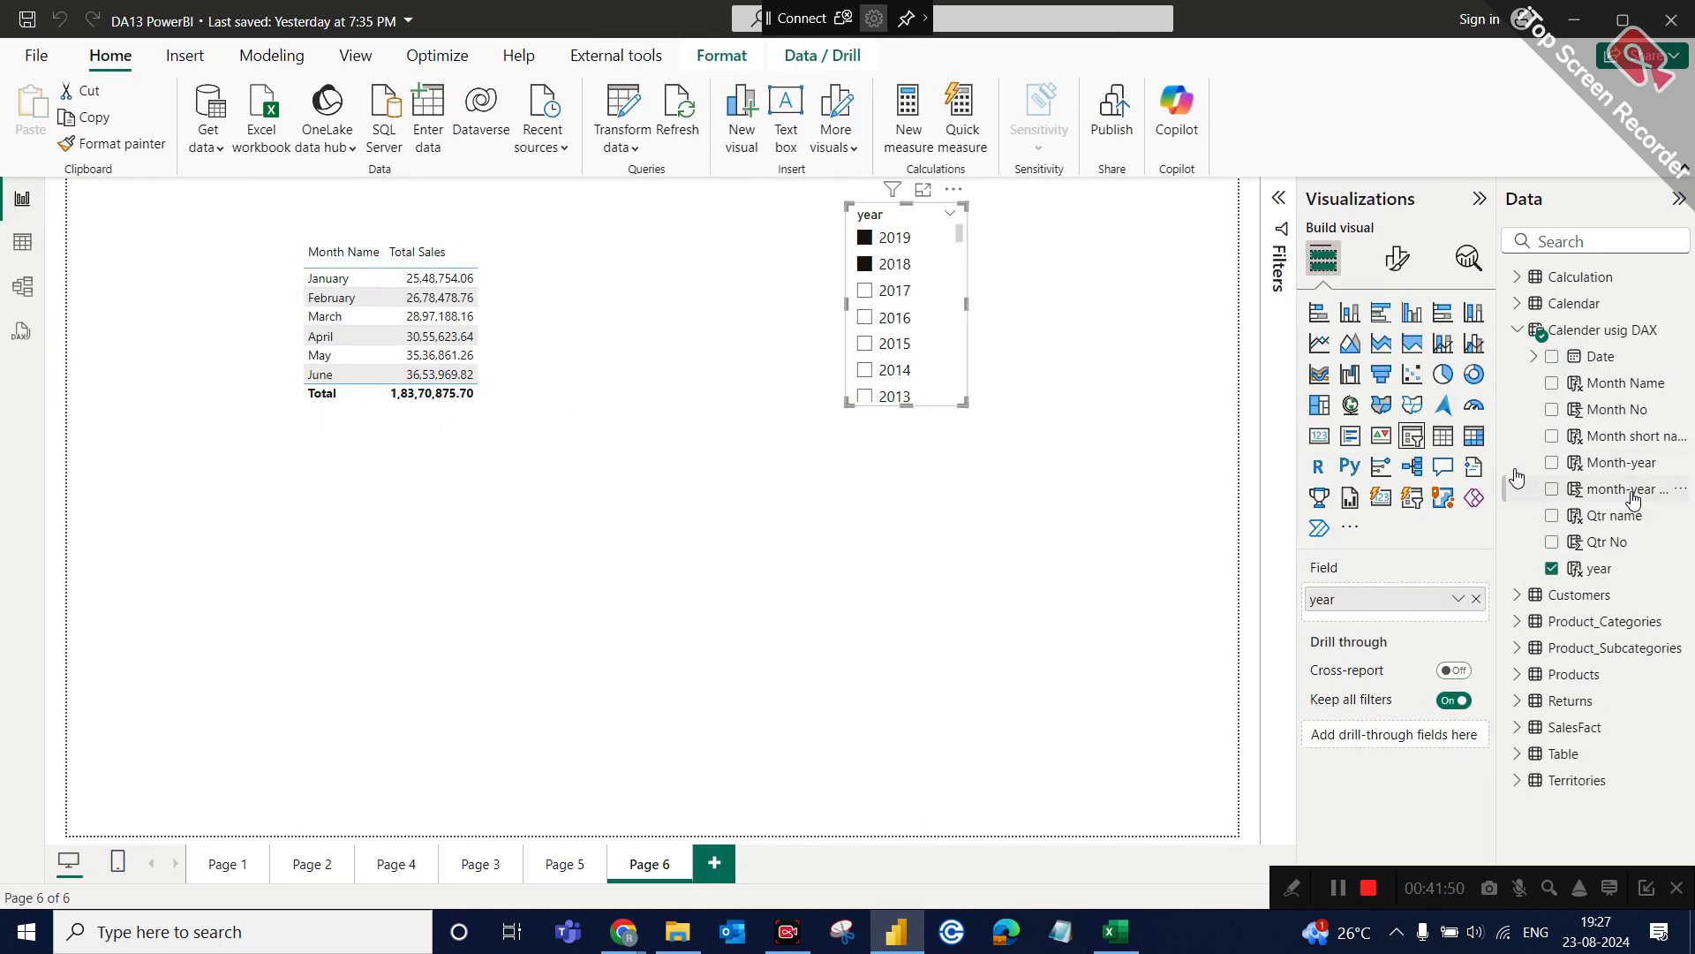
left_click(542, 352)
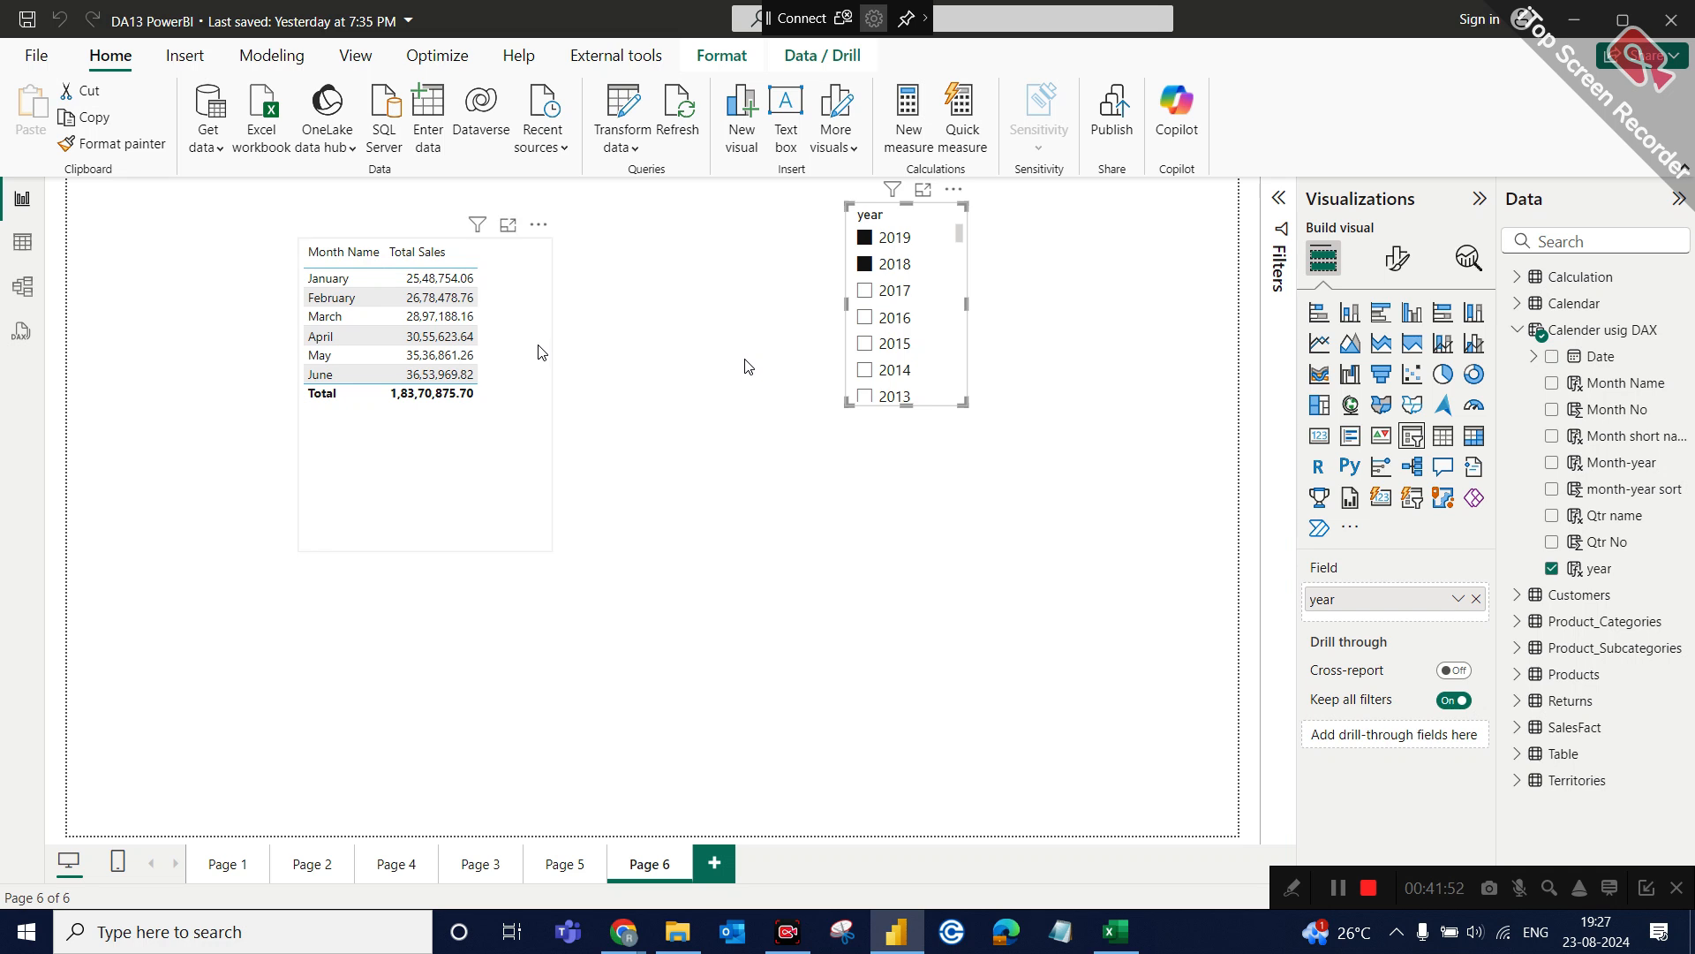
key("ctrl+c")
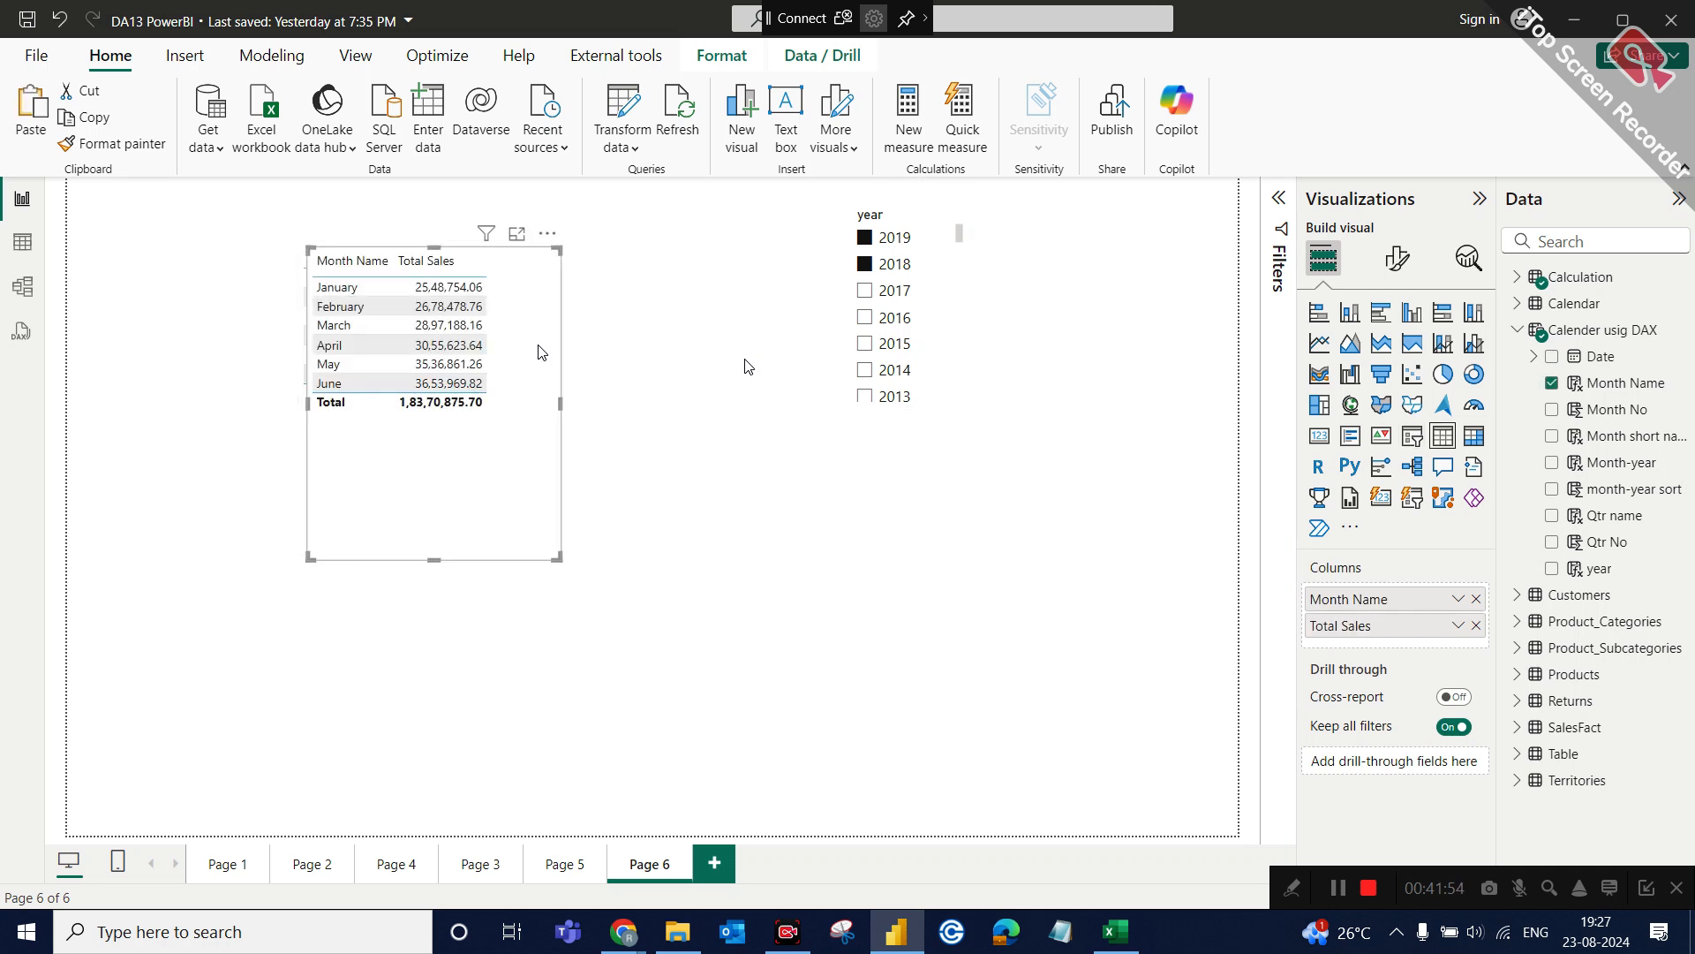
key("ctrl+v")
left_click_drag(816, 536, 830, 541)
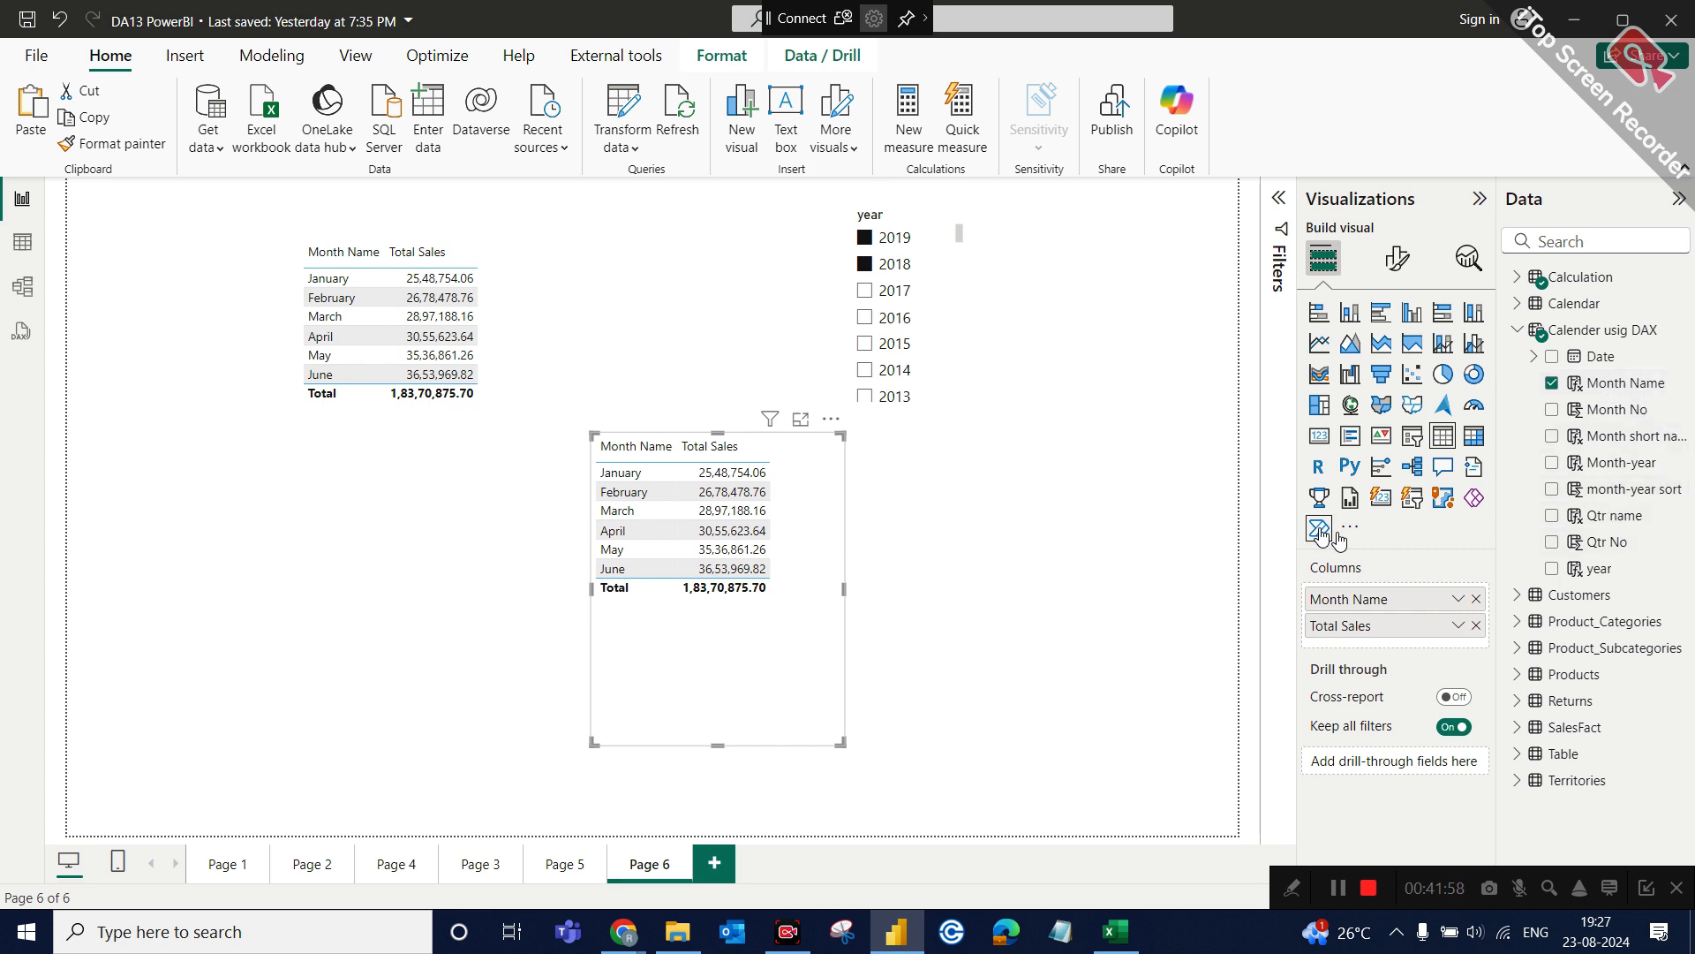
left_click(1475, 601)
left_click_drag(1621, 462, 1444, 597)
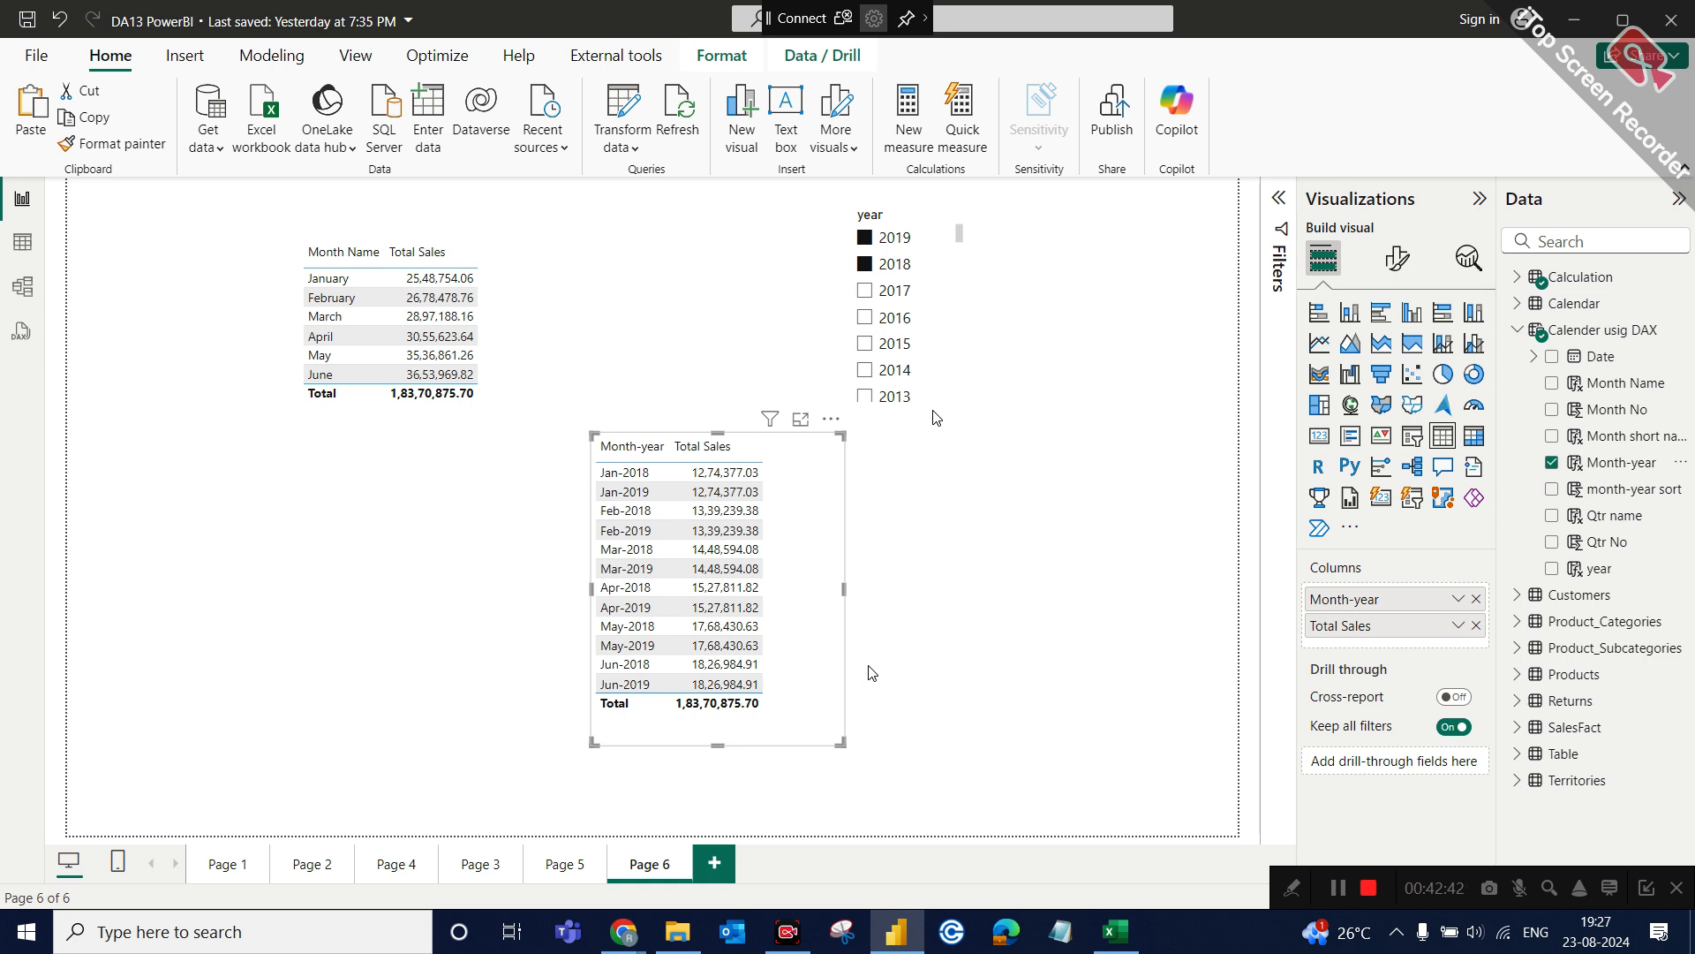
Compare the formulas and values of the Month-year and month-year sort columns in the date table with the report's month-year sales table.
left_click(39, 251)
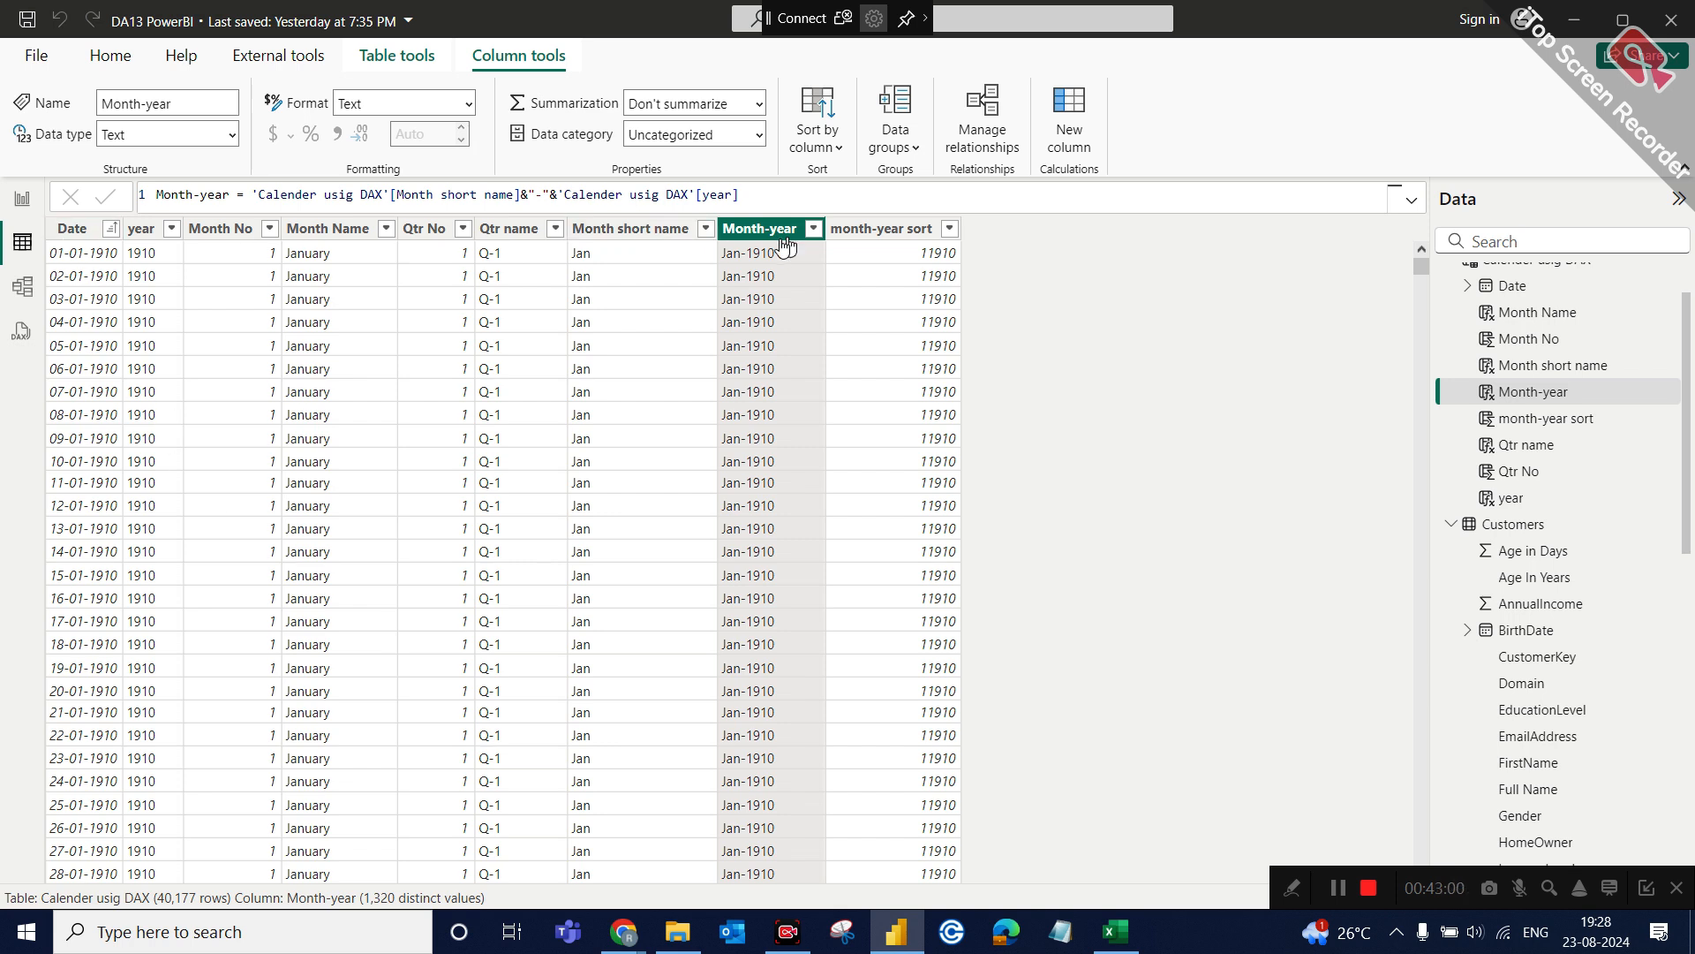
left_click(939, 229)
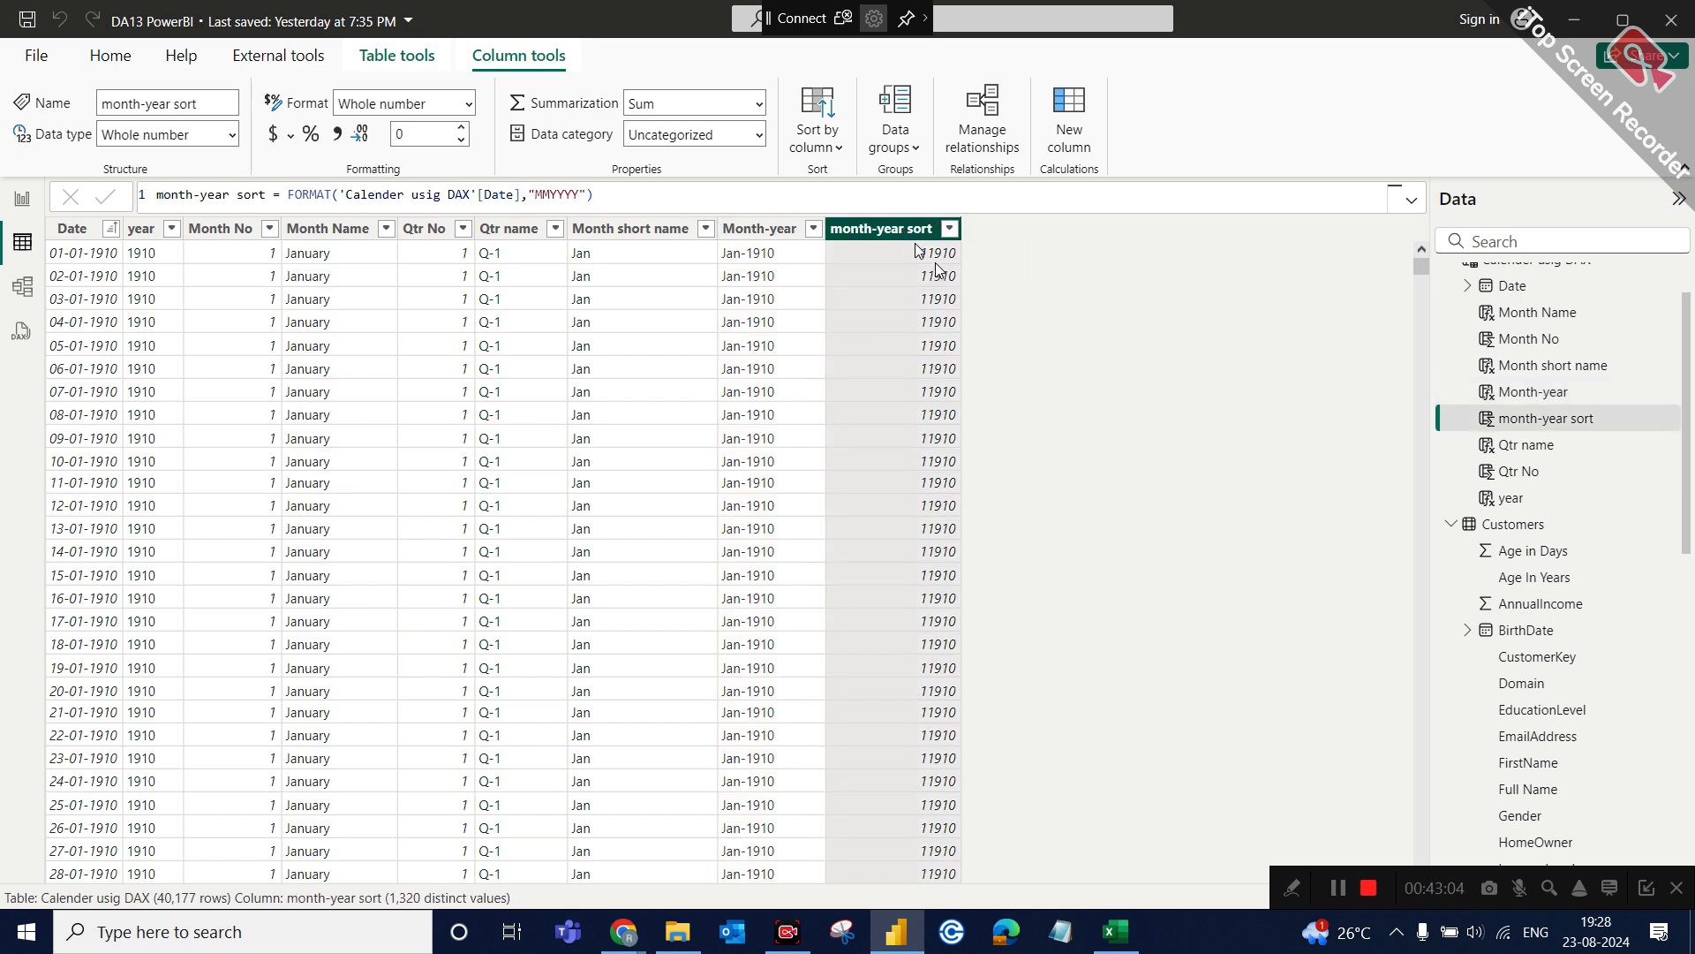
left_click(761, 231)
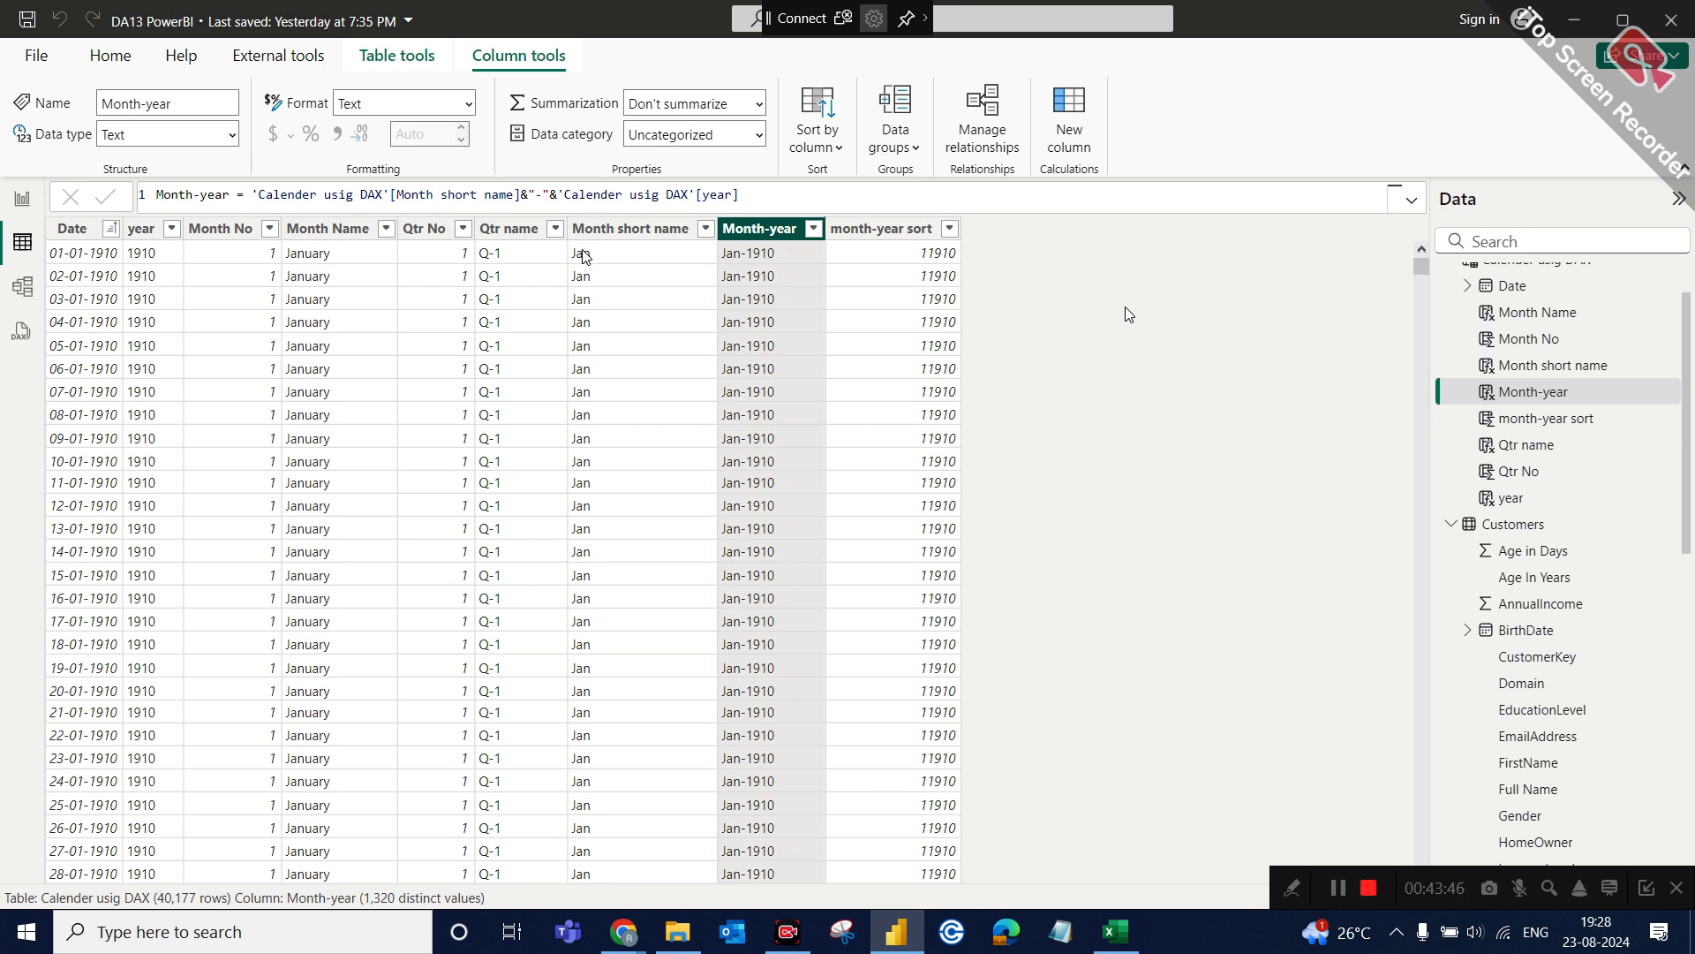
left_click(746, 252)
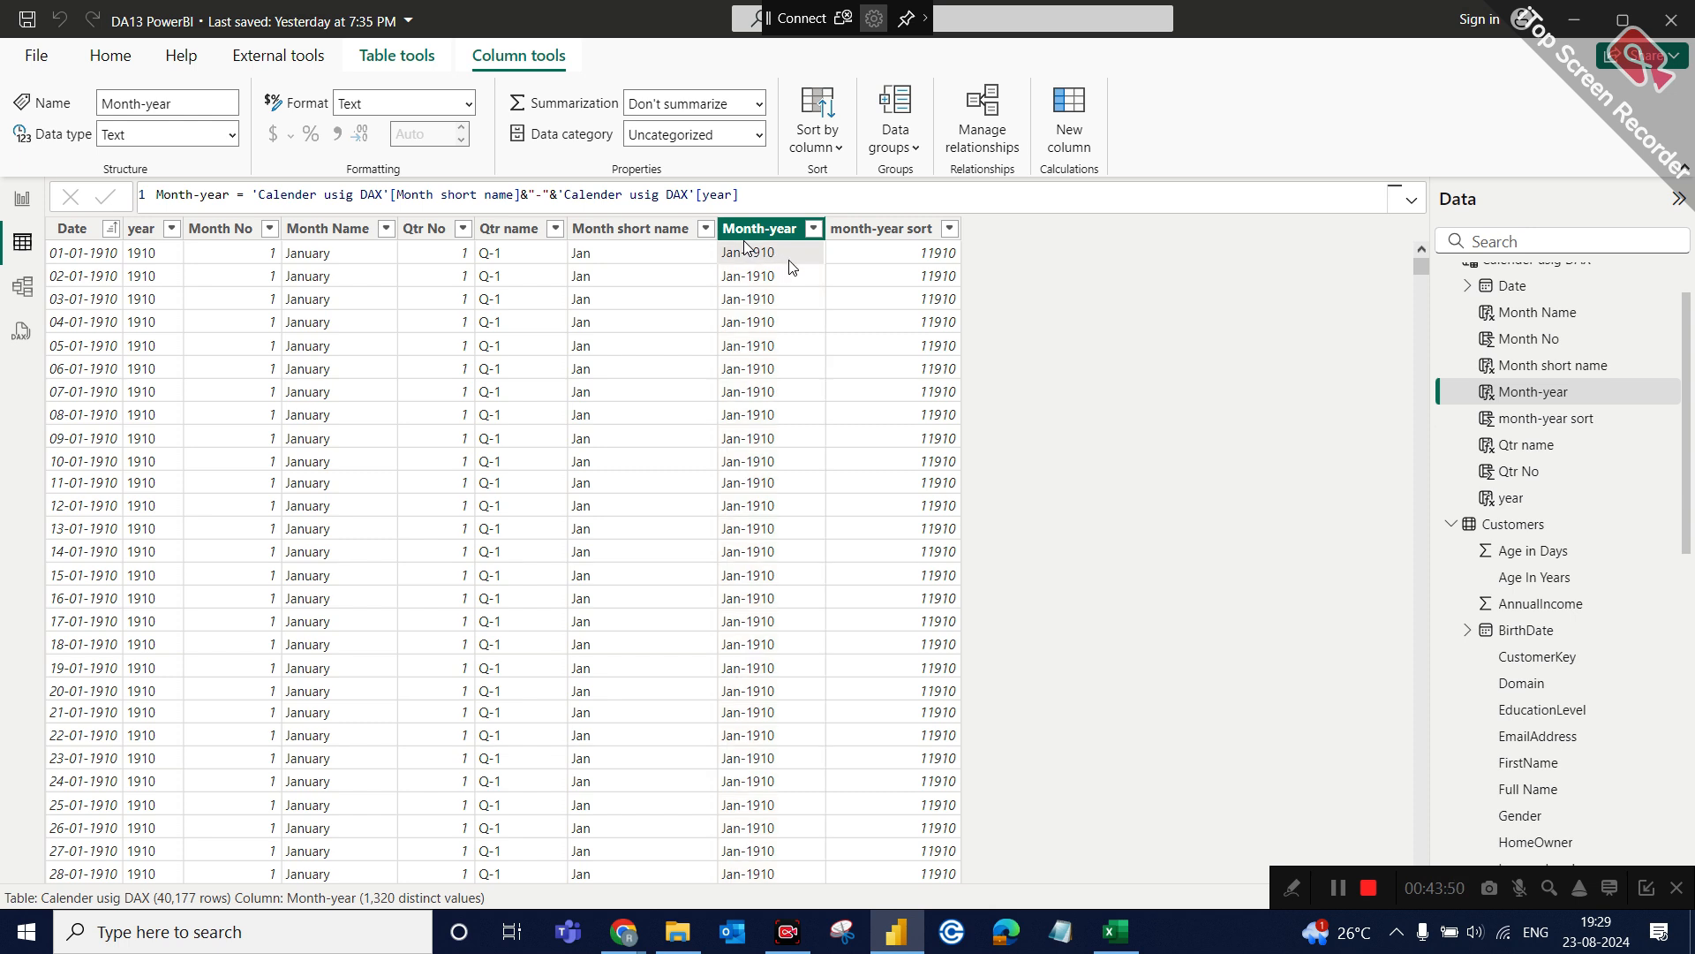
left_click(943, 256)
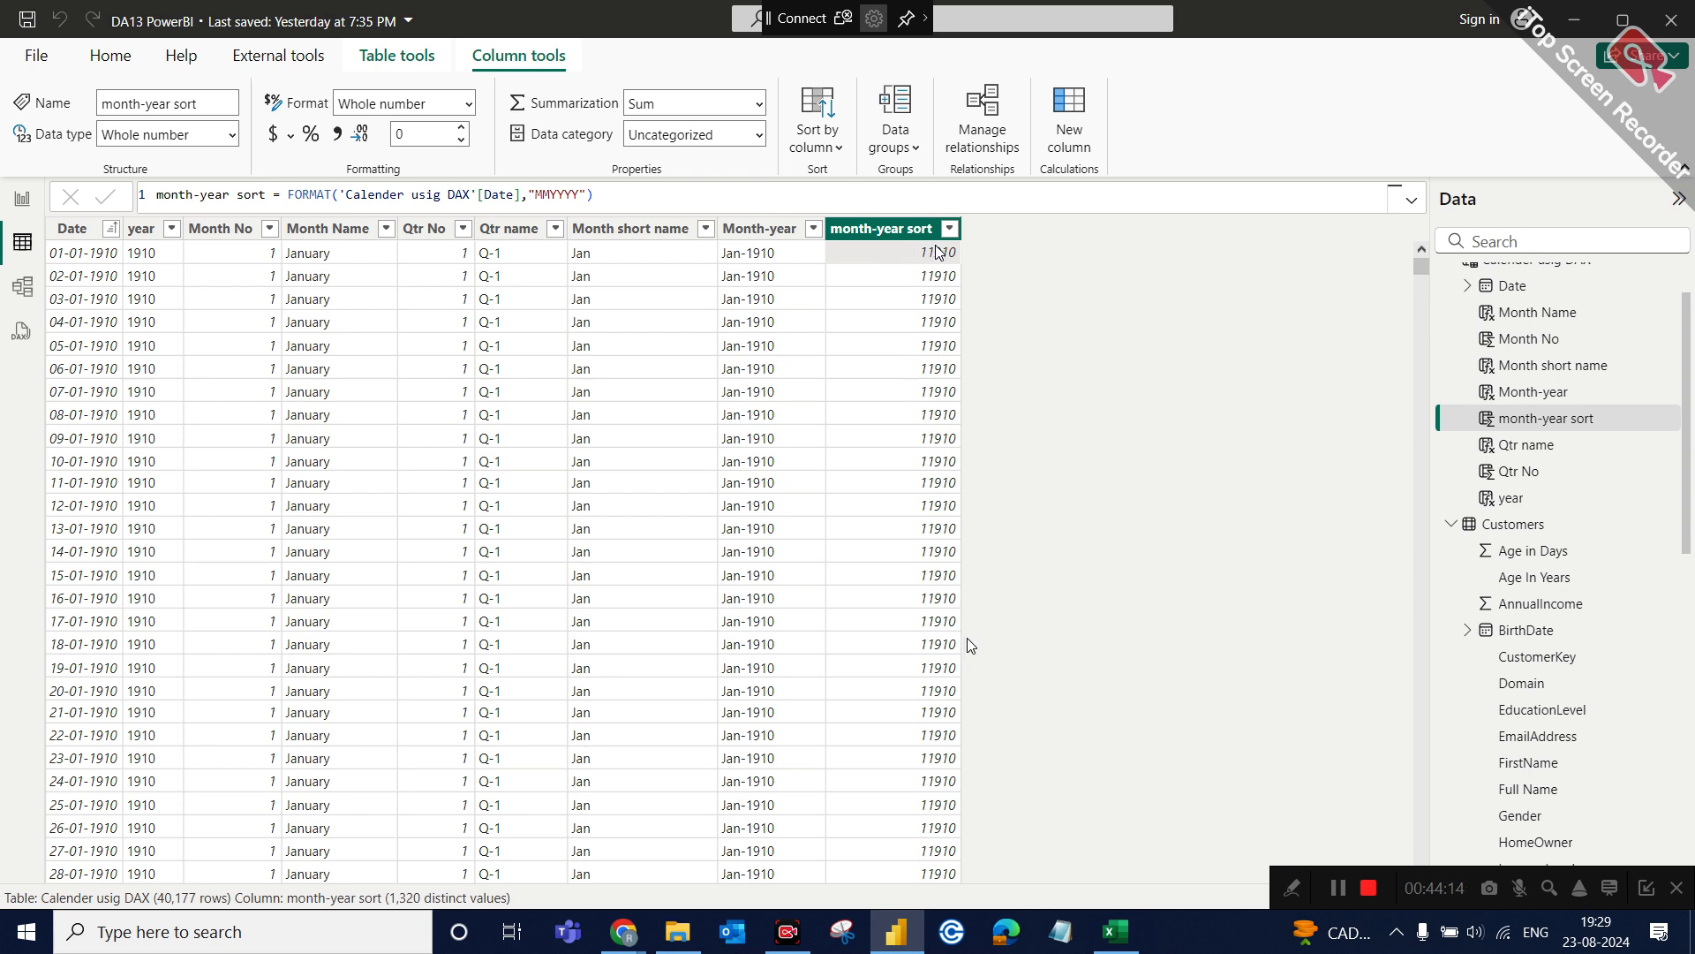
left_click(25, 210)
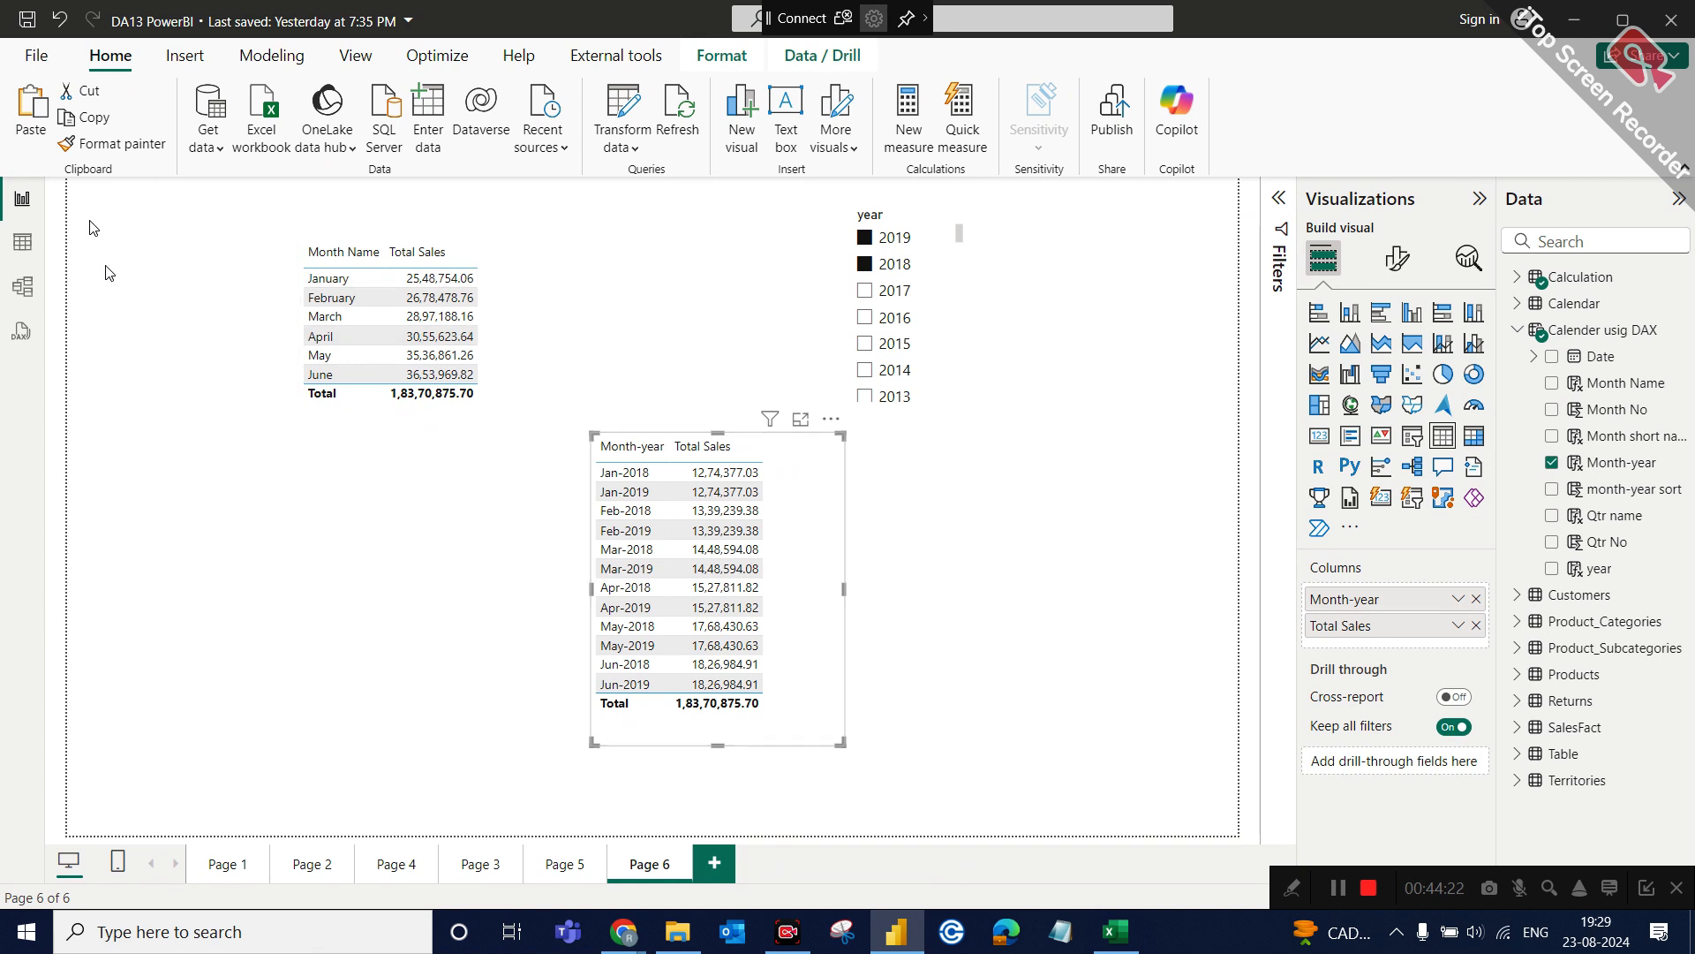
left_click(22, 241)
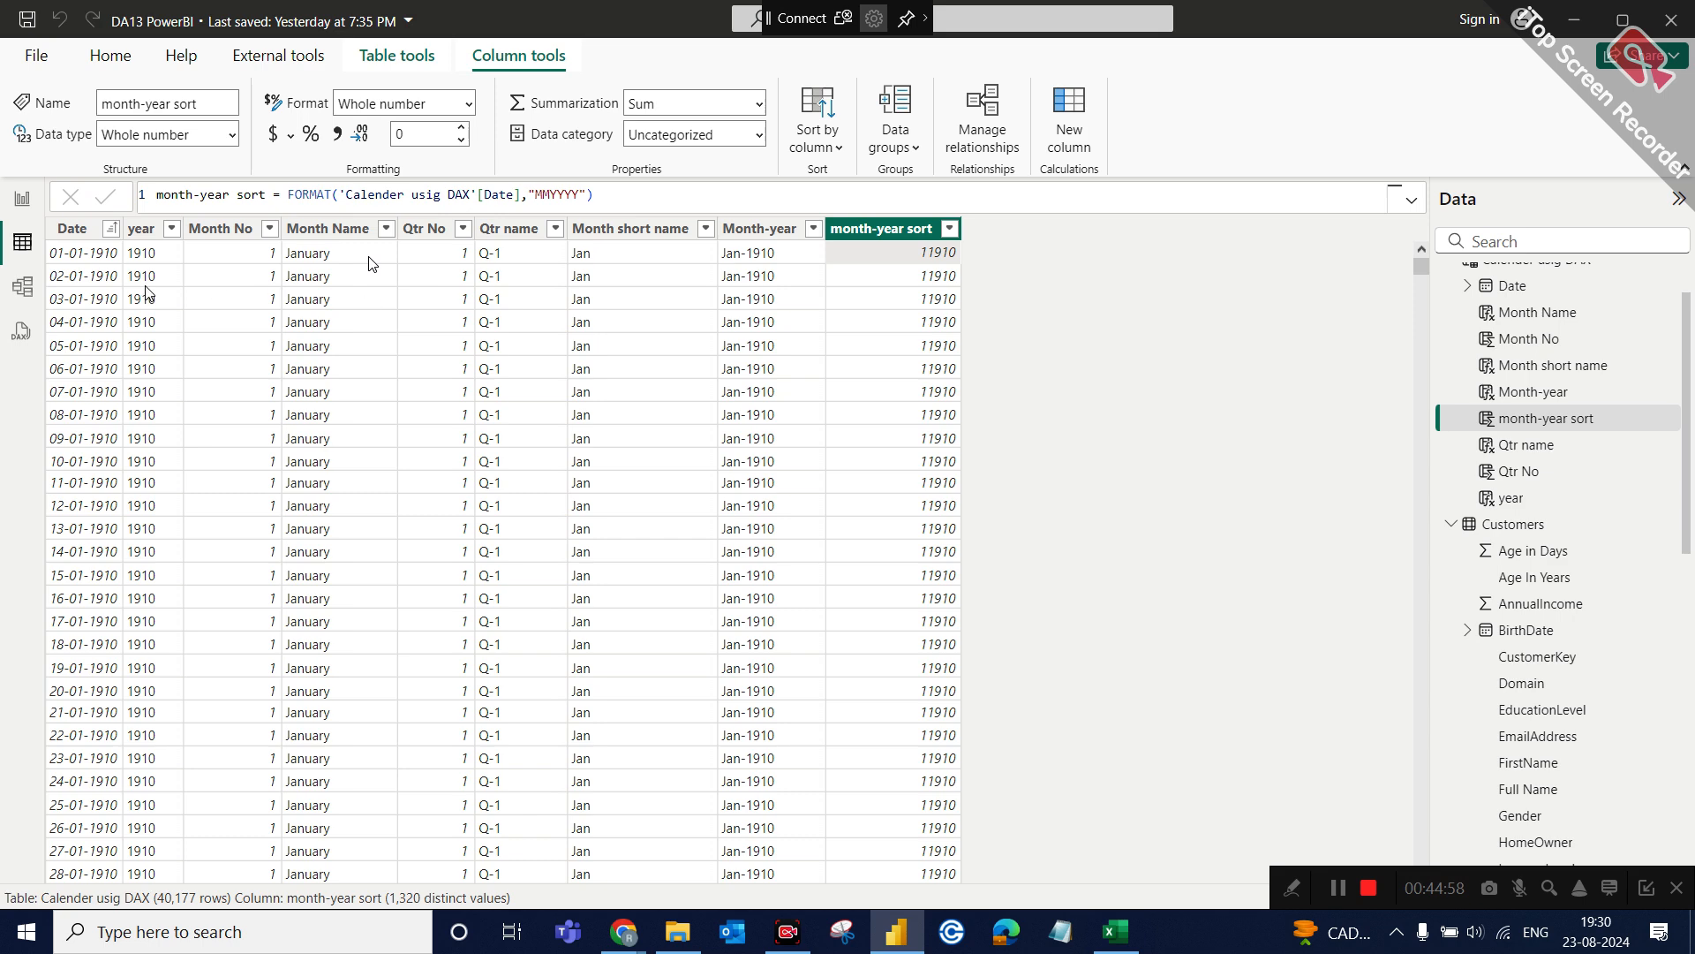
Duplicate the month-year sales table on report Page 6 and place the copy beside the original.
left_click(22, 197)
left_click(782, 515)
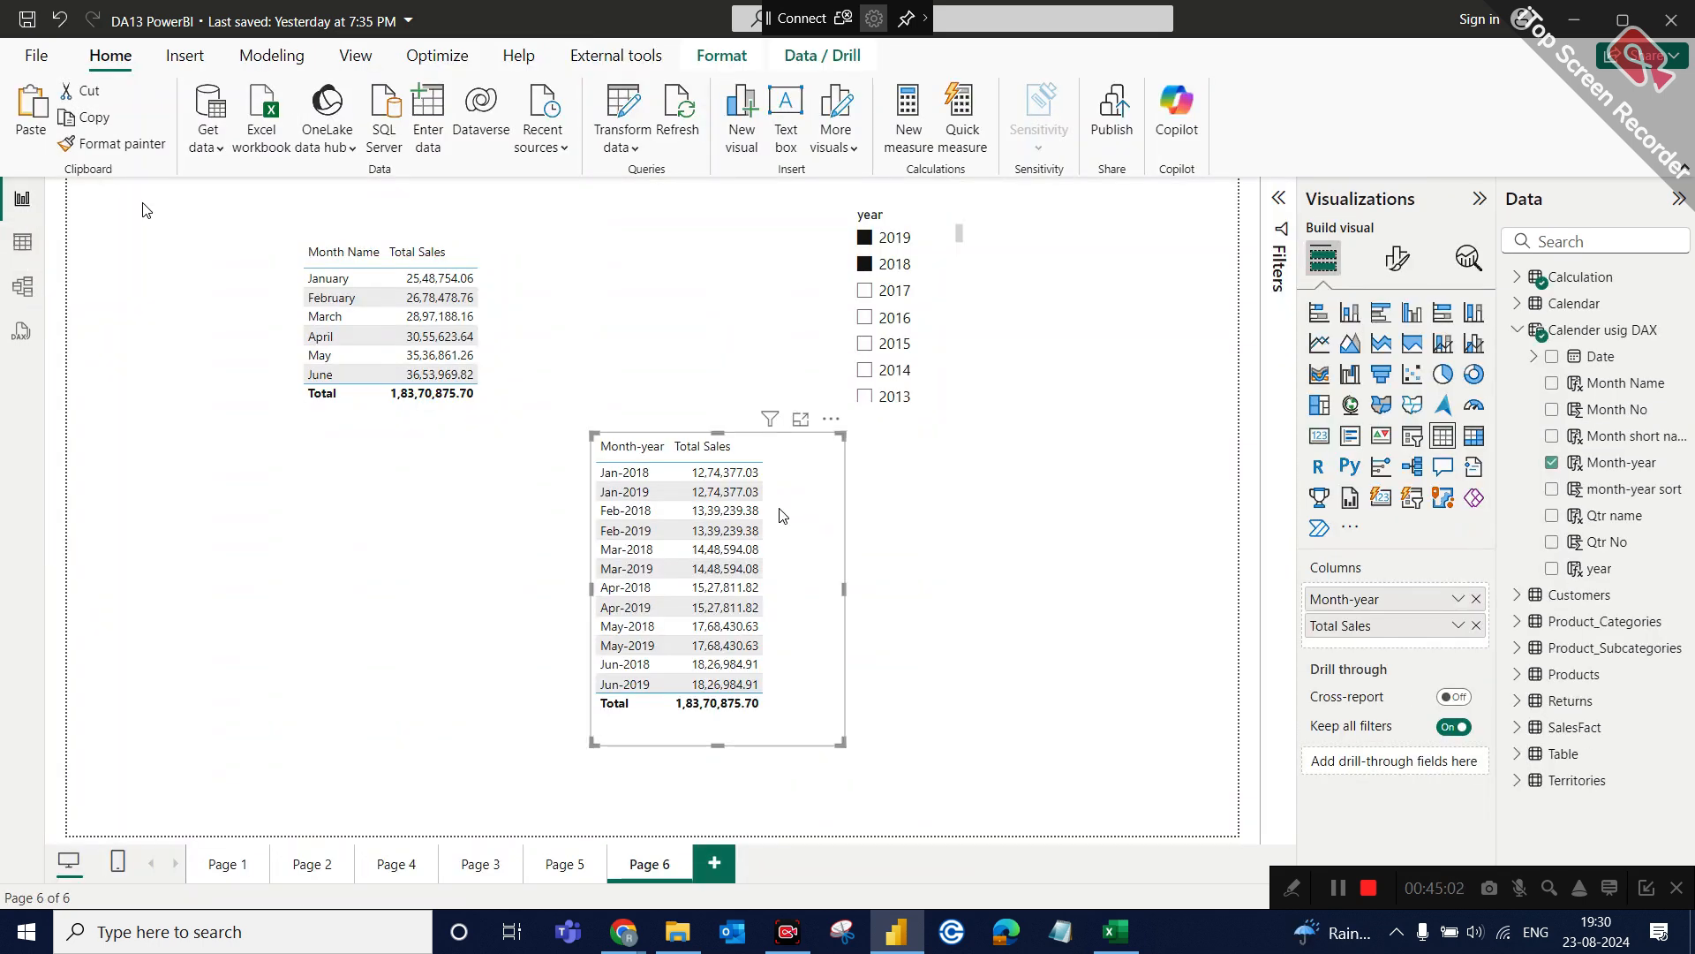
key("ctrl+c")
key("ctrl+v")
left_click_drag(781, 515, 1059, 510)
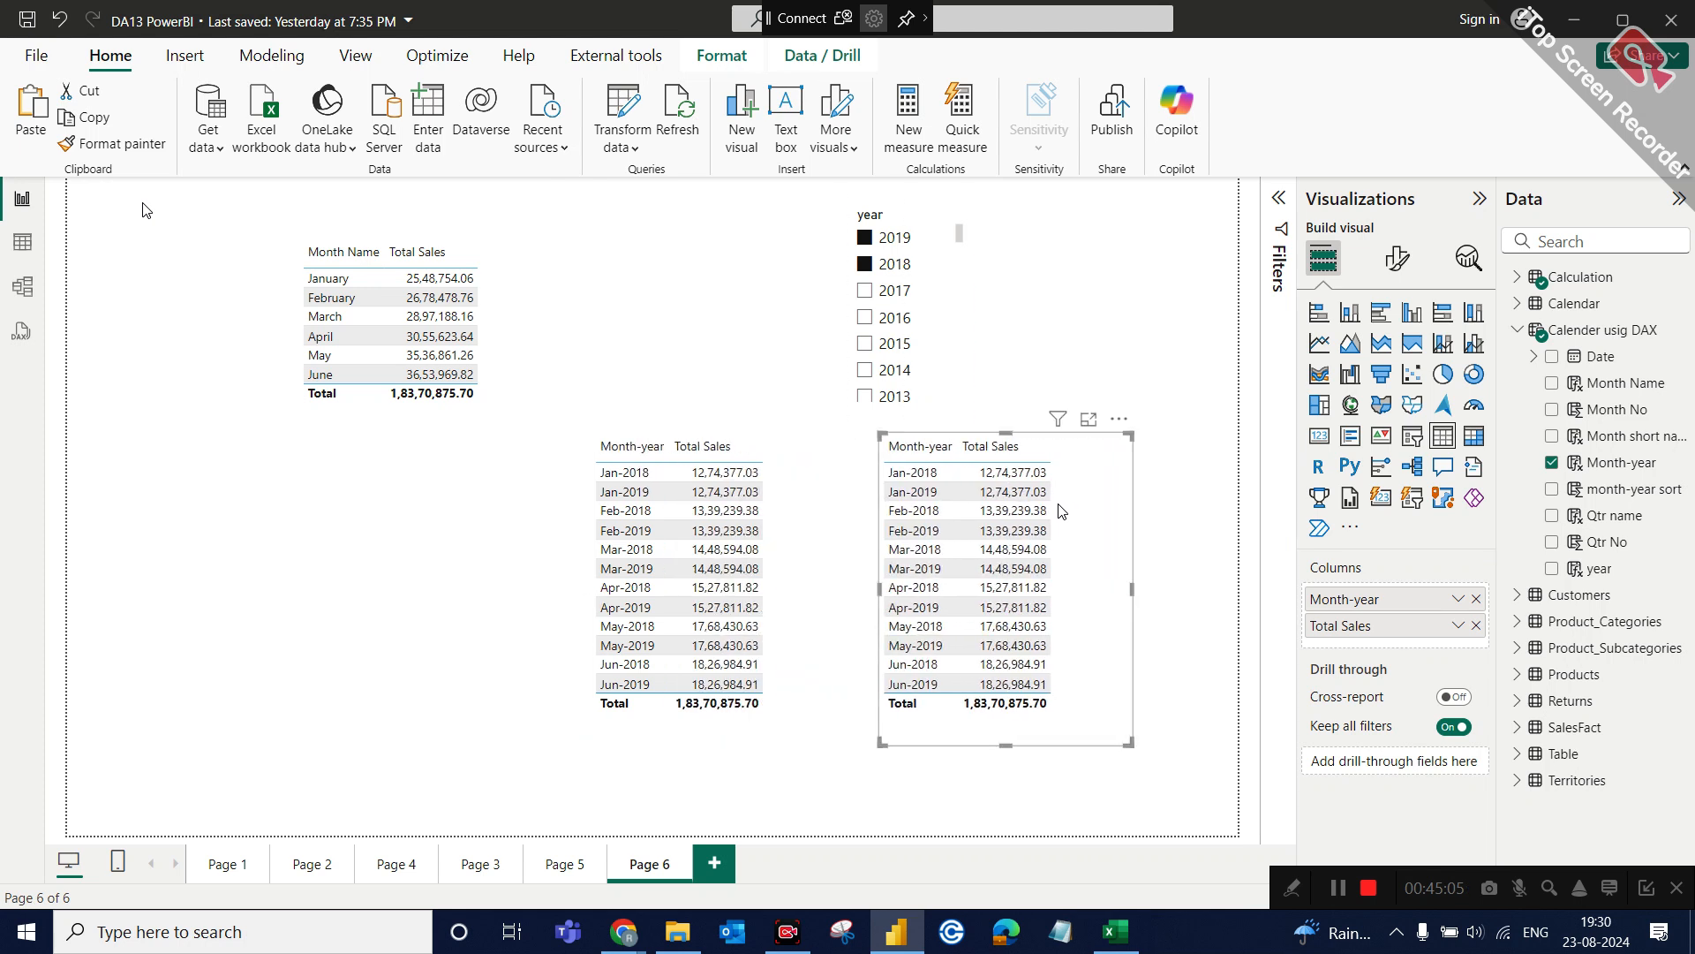
Replace the copied table's Month-year field with month-year sort, placed before Total Sales and set to Don't summarize.
left_click(1476, 598)
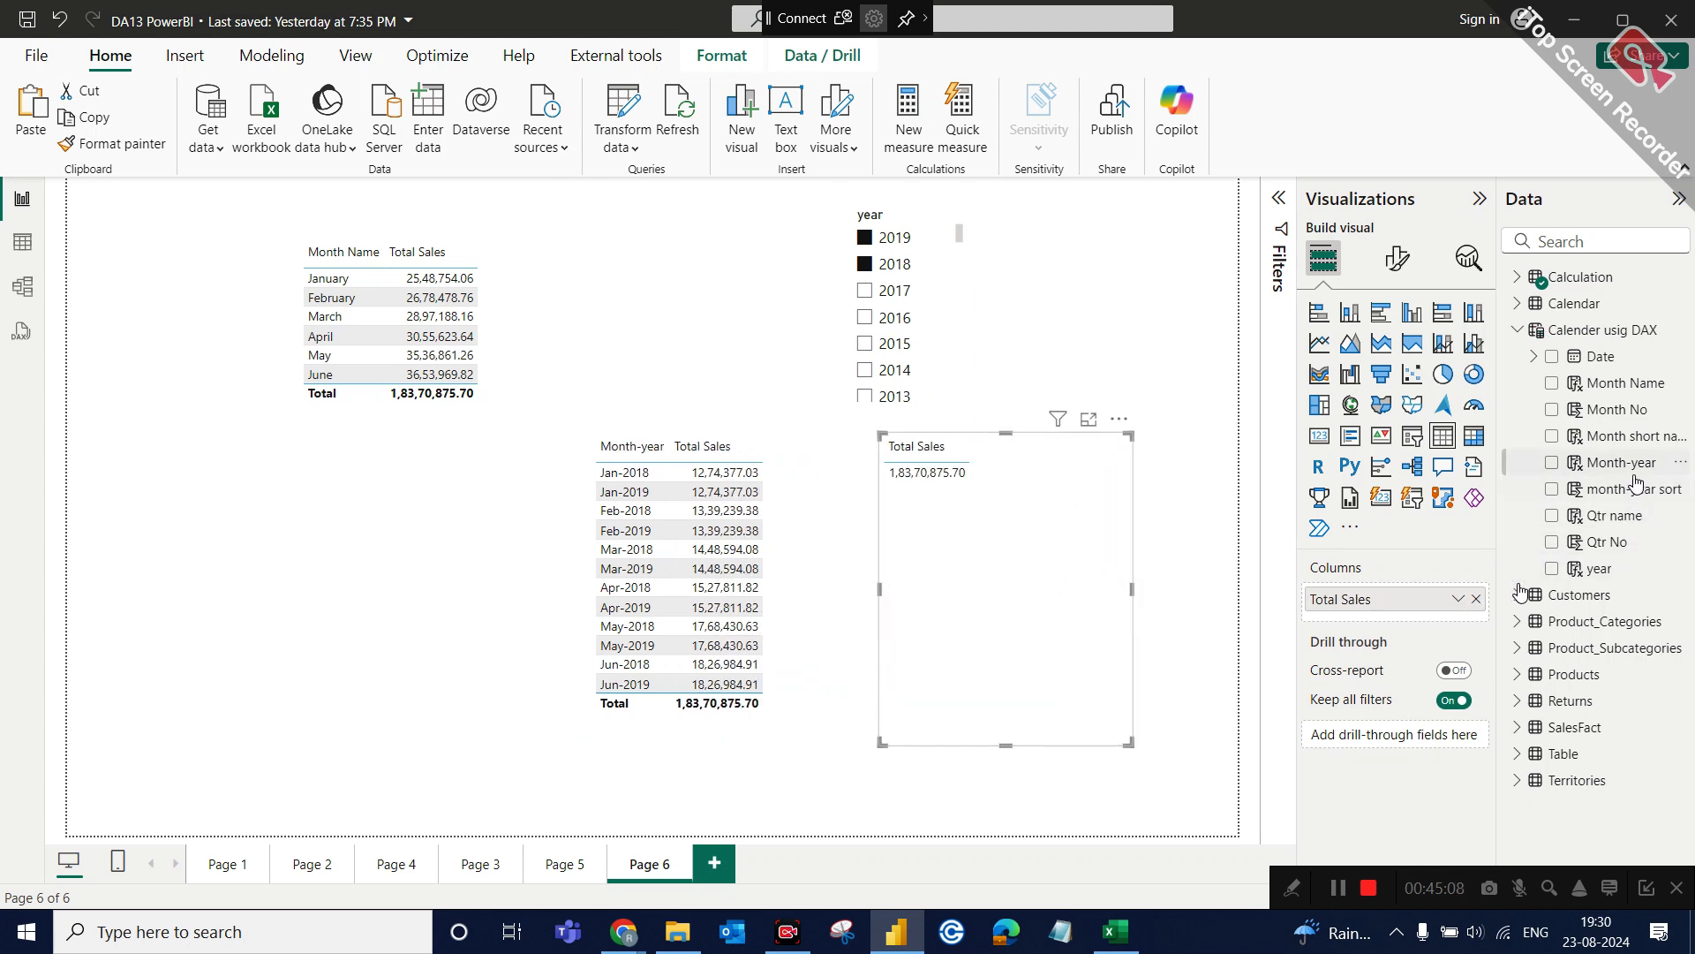
left_click_drag(1637, 488, 1392, 590)
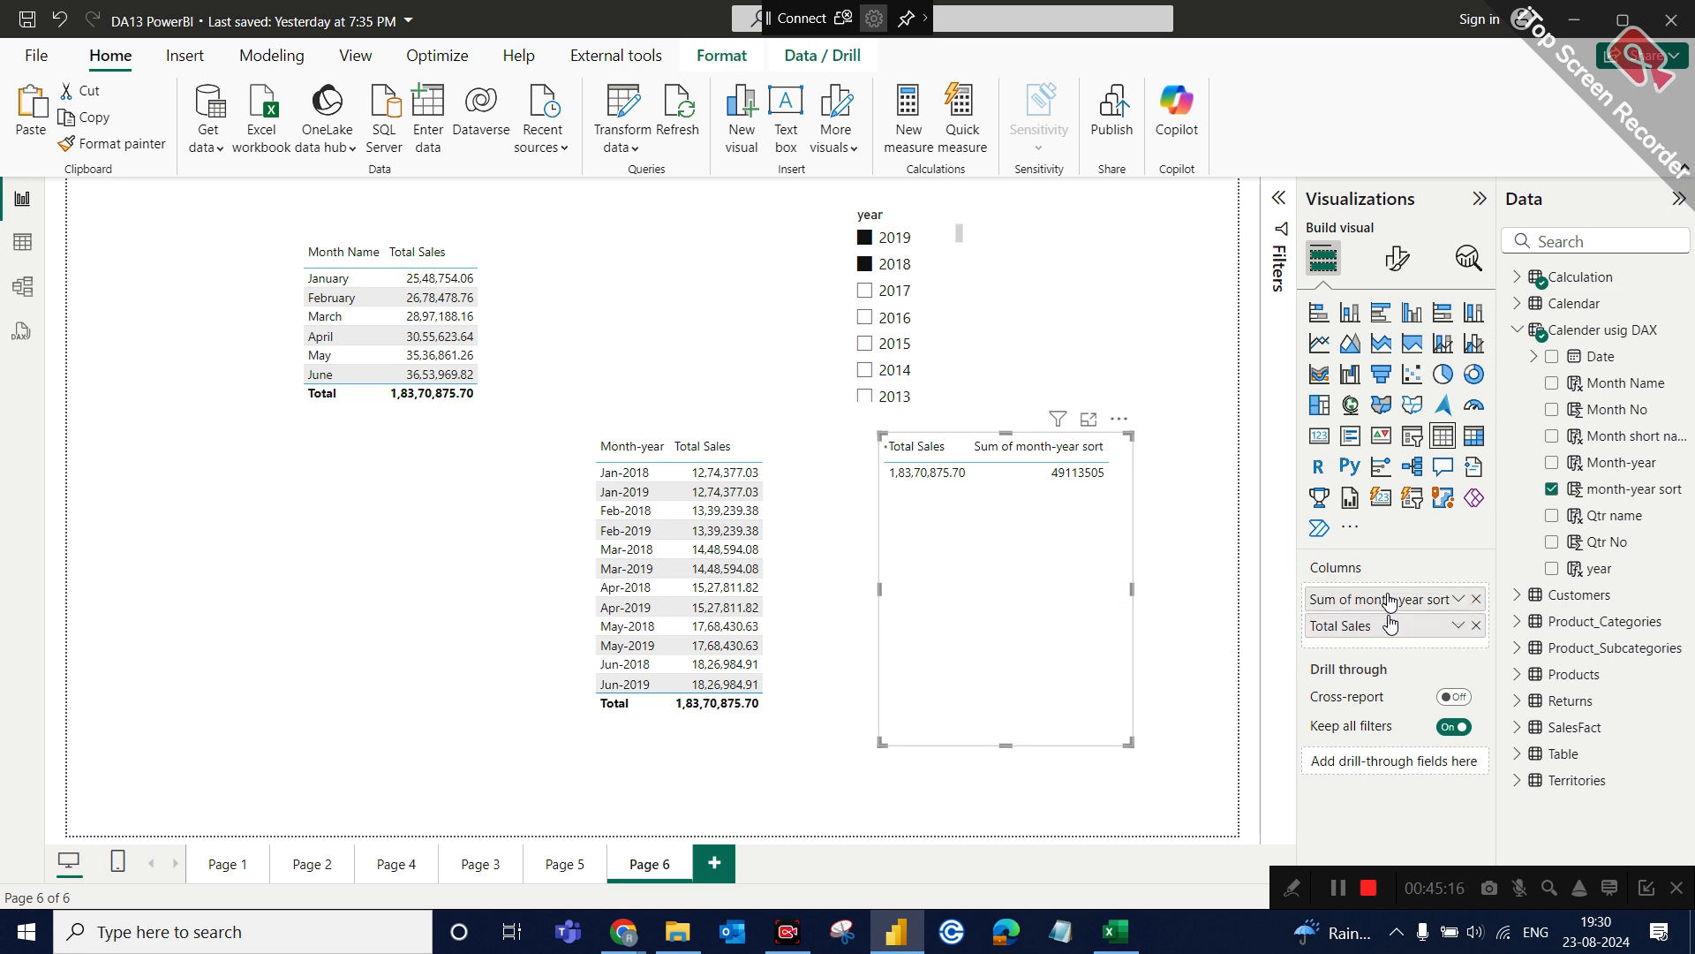
left_click(1458, 600)
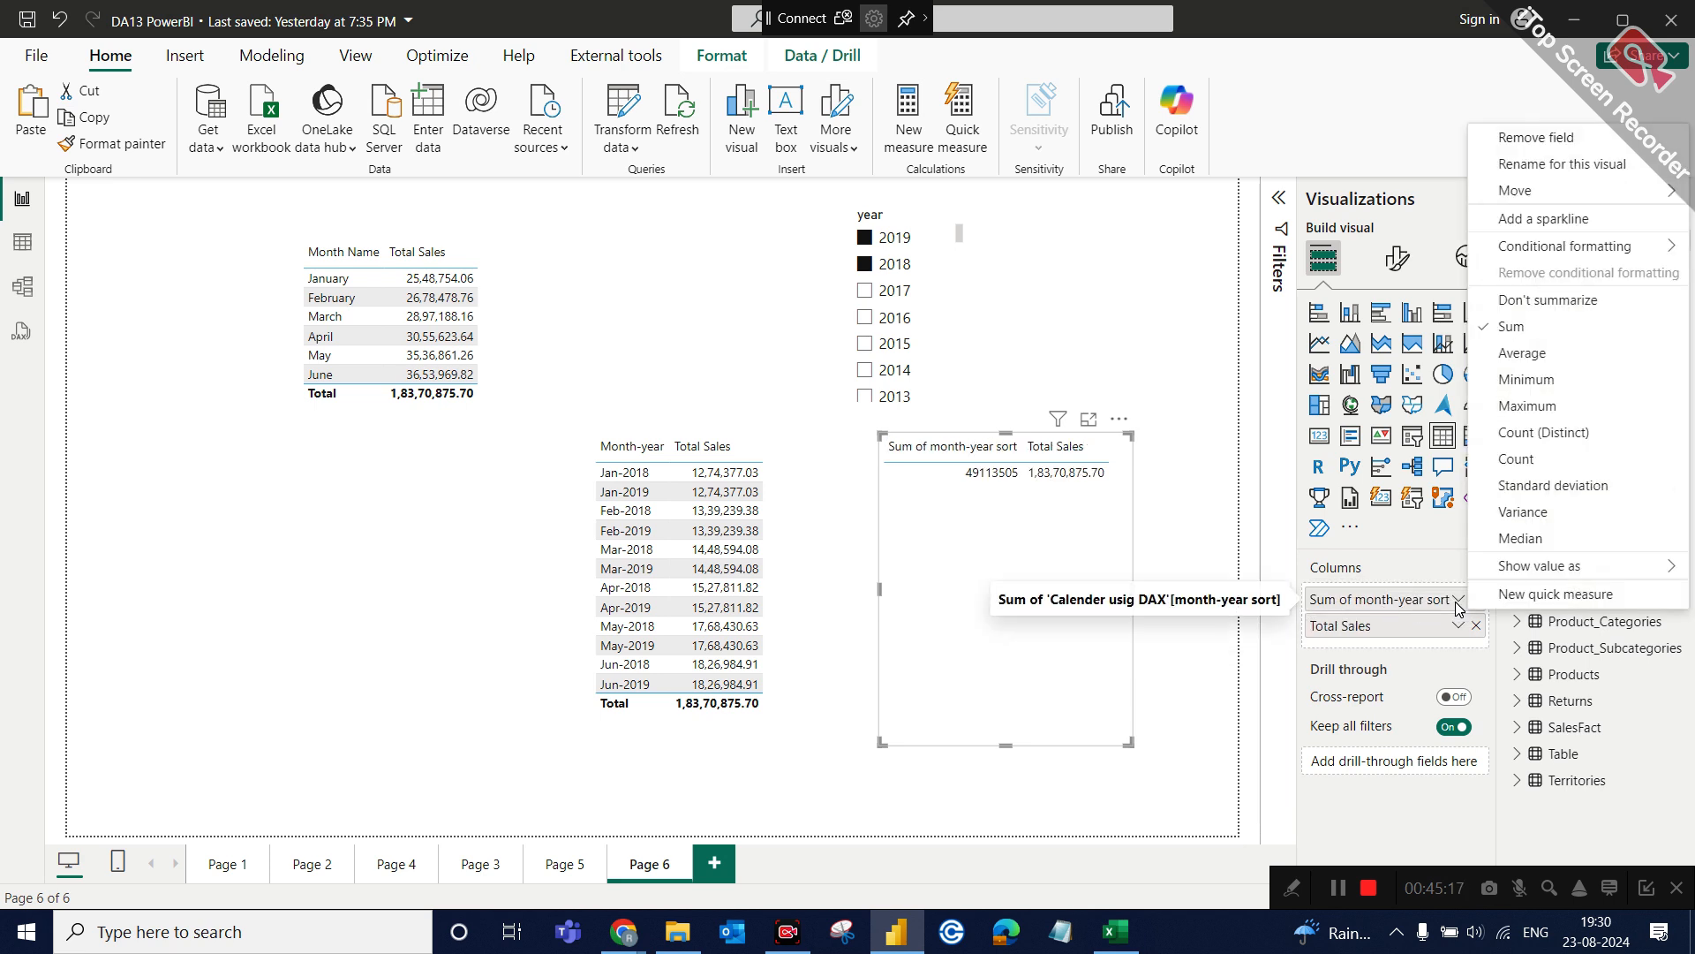
left_click(1537, 301)
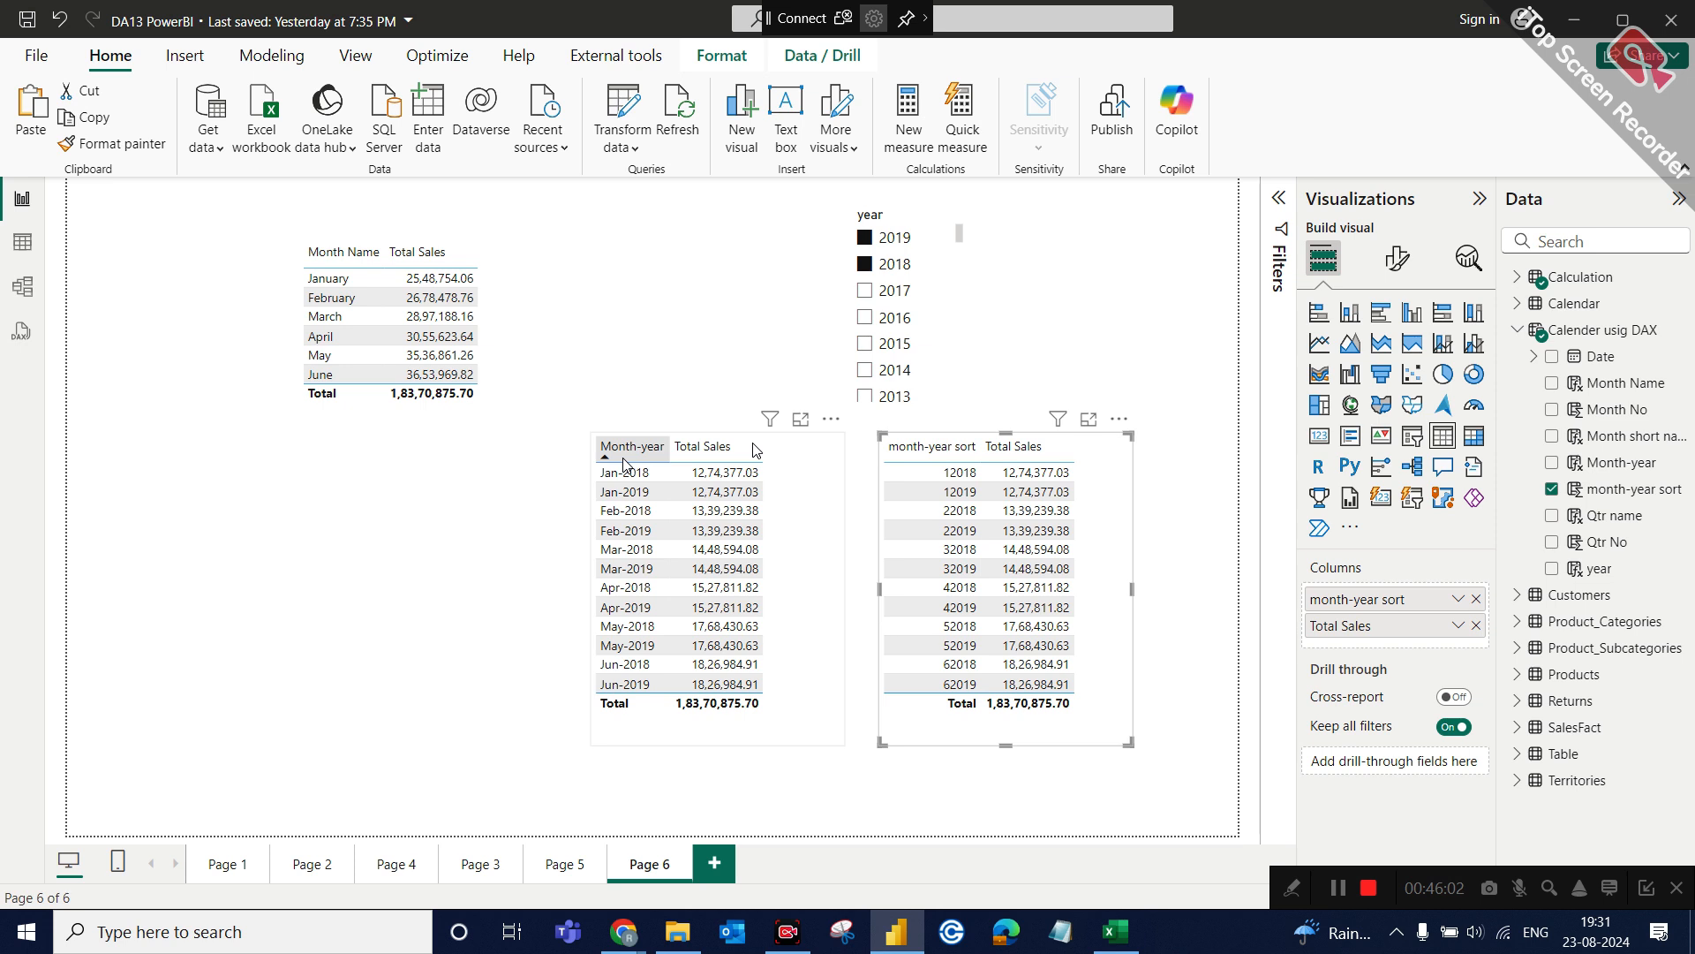
Sort the date table's rows by the month-year sort column in descending order and check the report page.
left_click(25, 241)
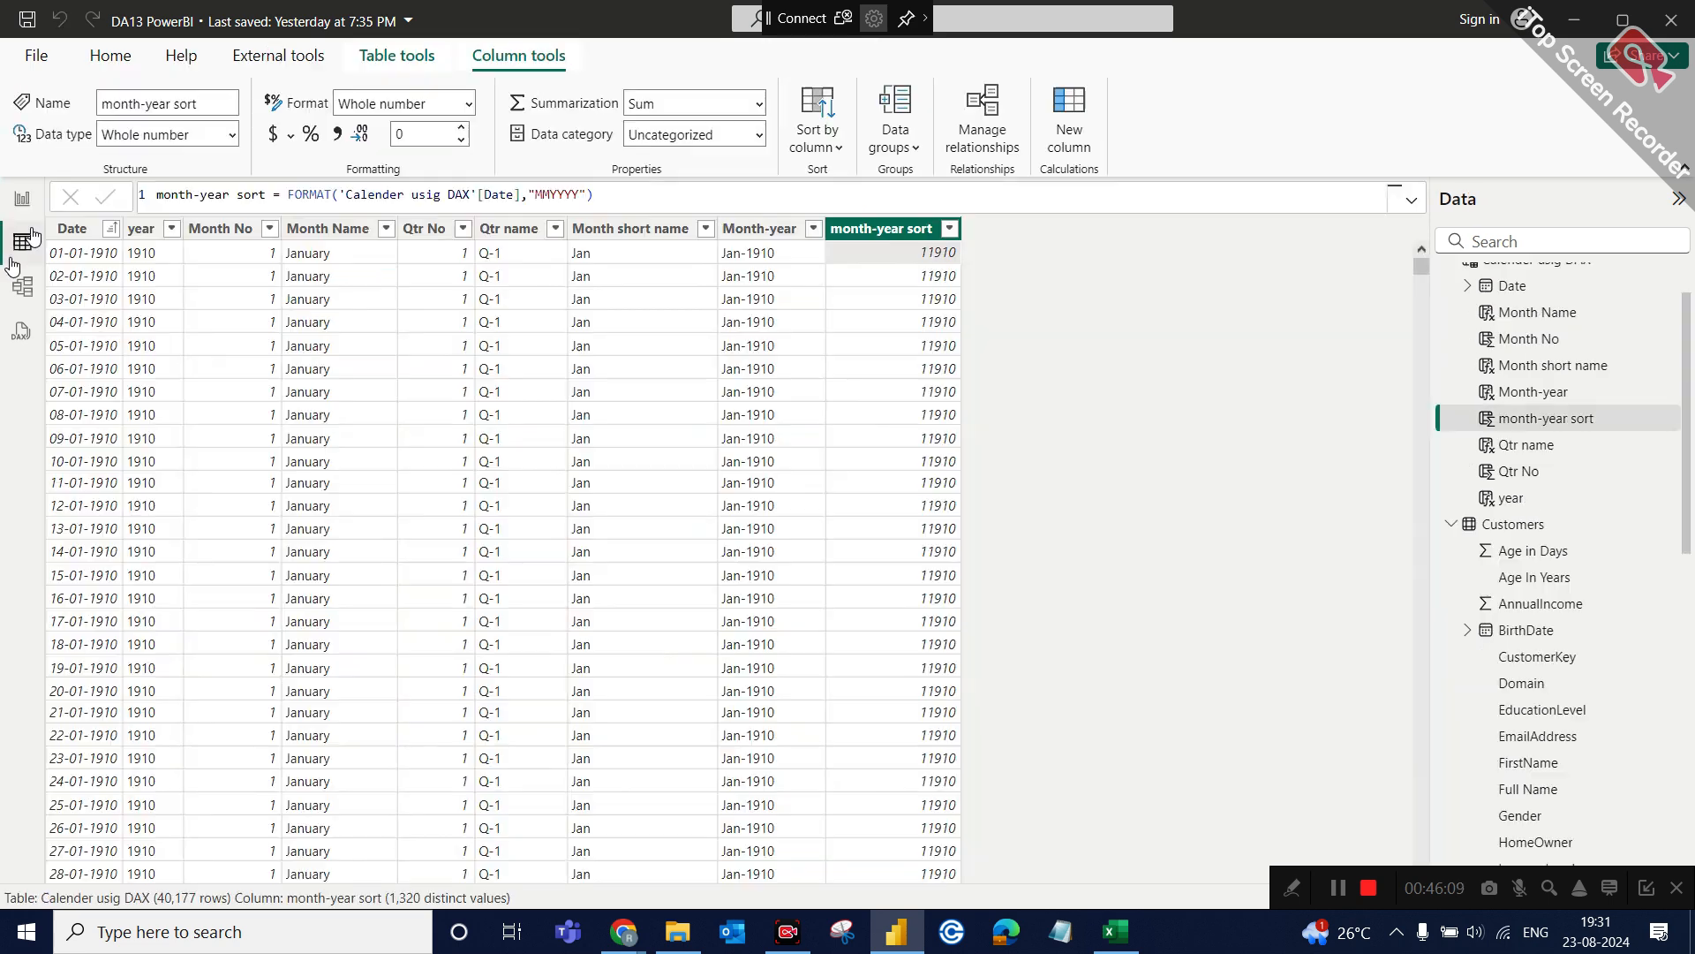
left_click(950, 232)
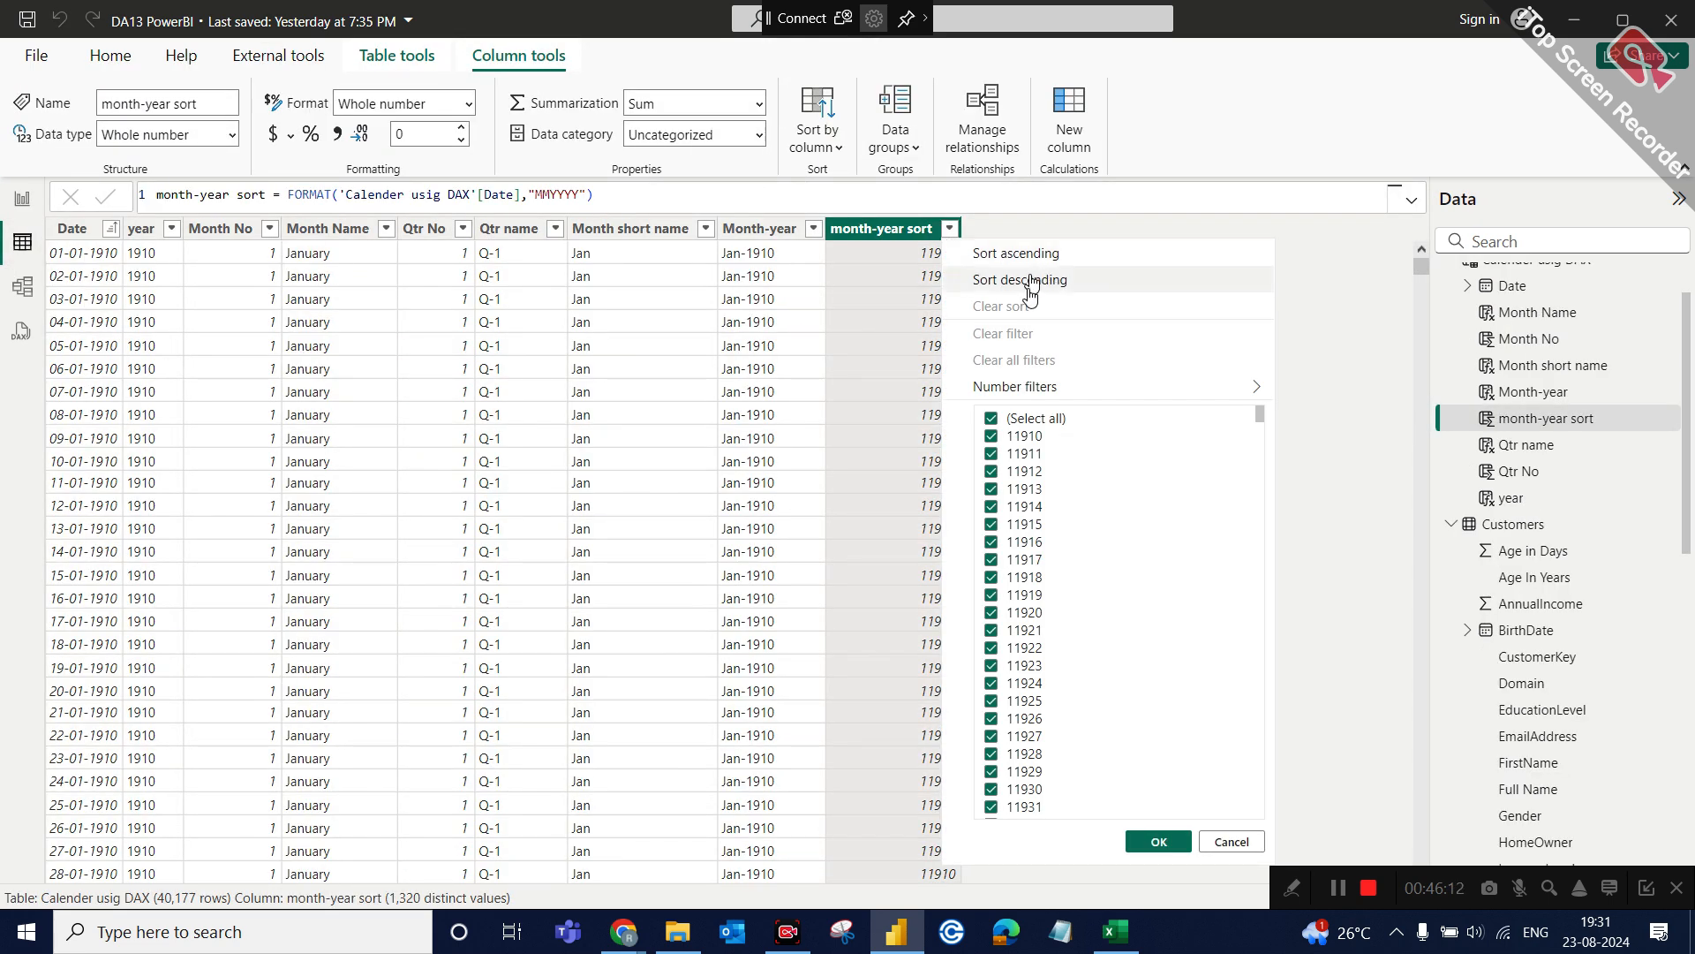
left_click(1029, 281)
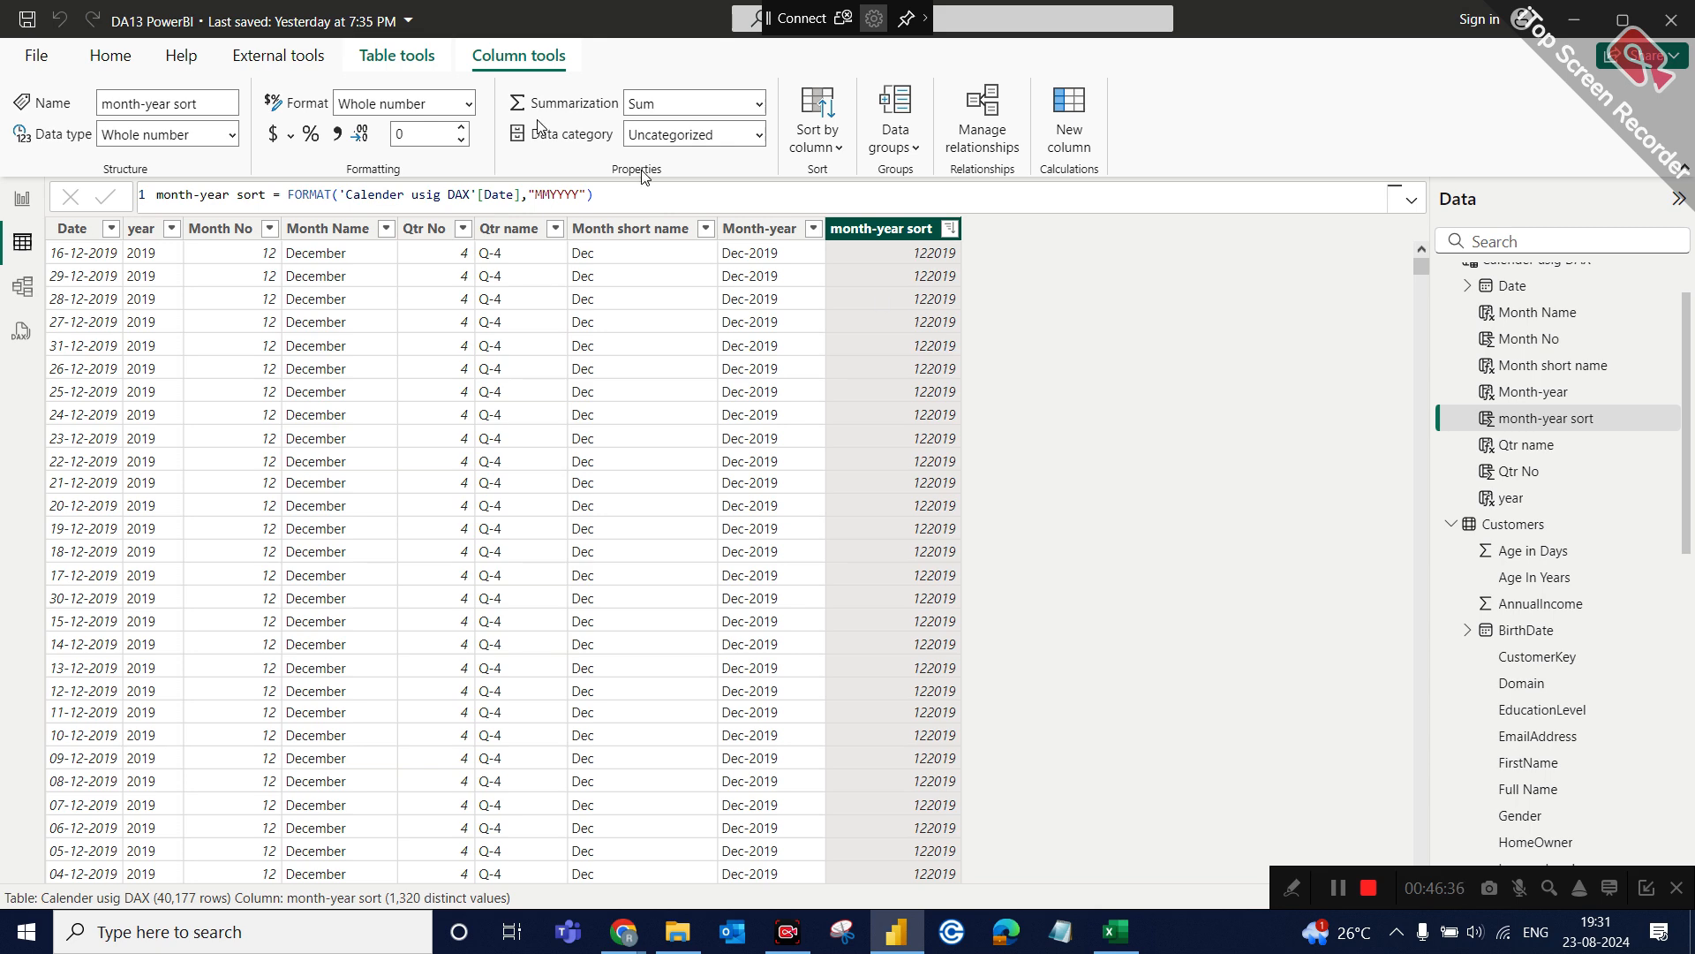
left_click(22, 209)
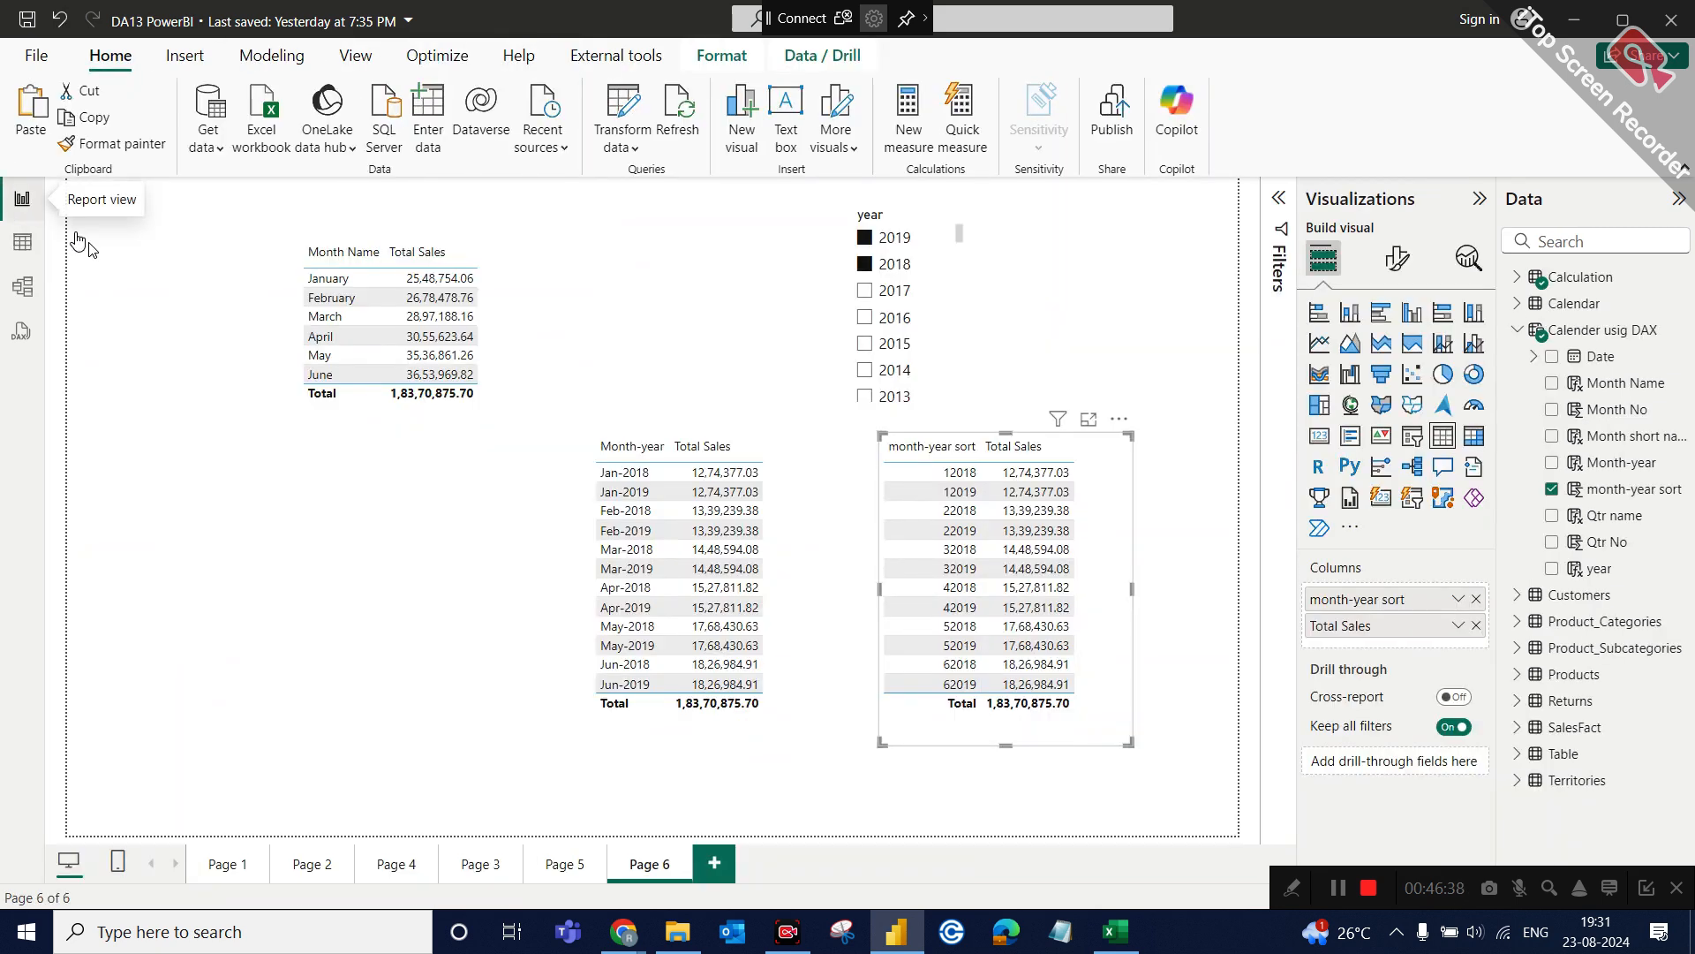
left_click(22, 241)
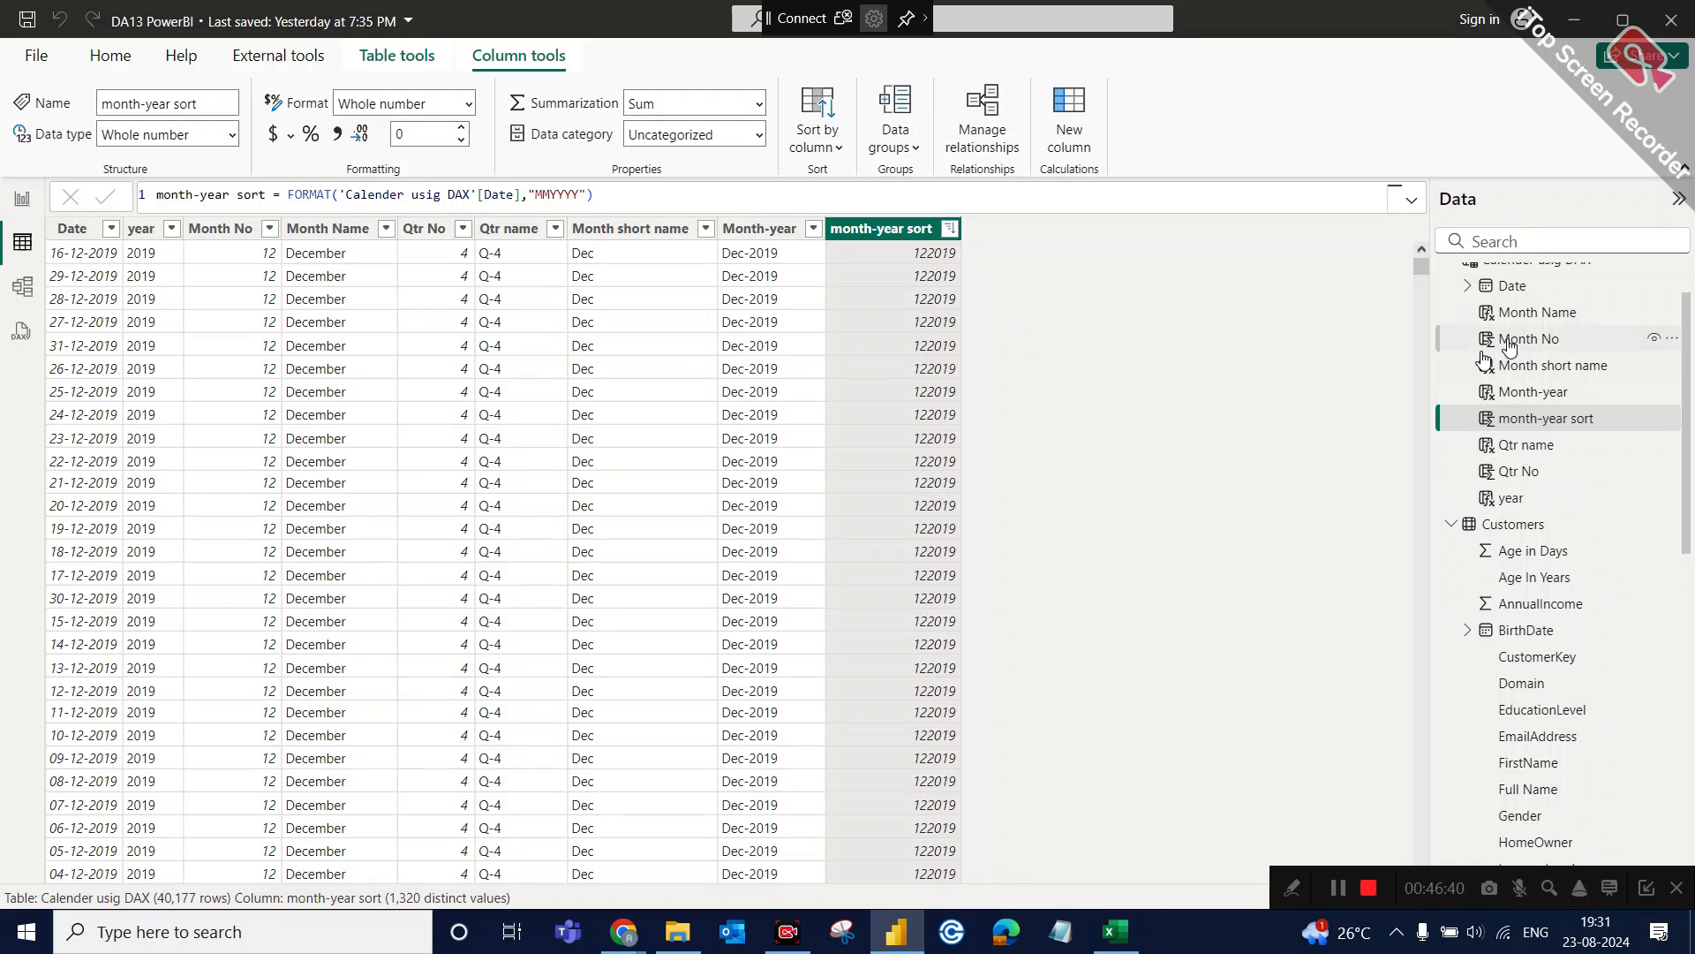
Collapse the Calender usig DAX and Customers field lists to look over the model's tables and the SalesFact fields.
scroll(1486, 332, "up", 1)
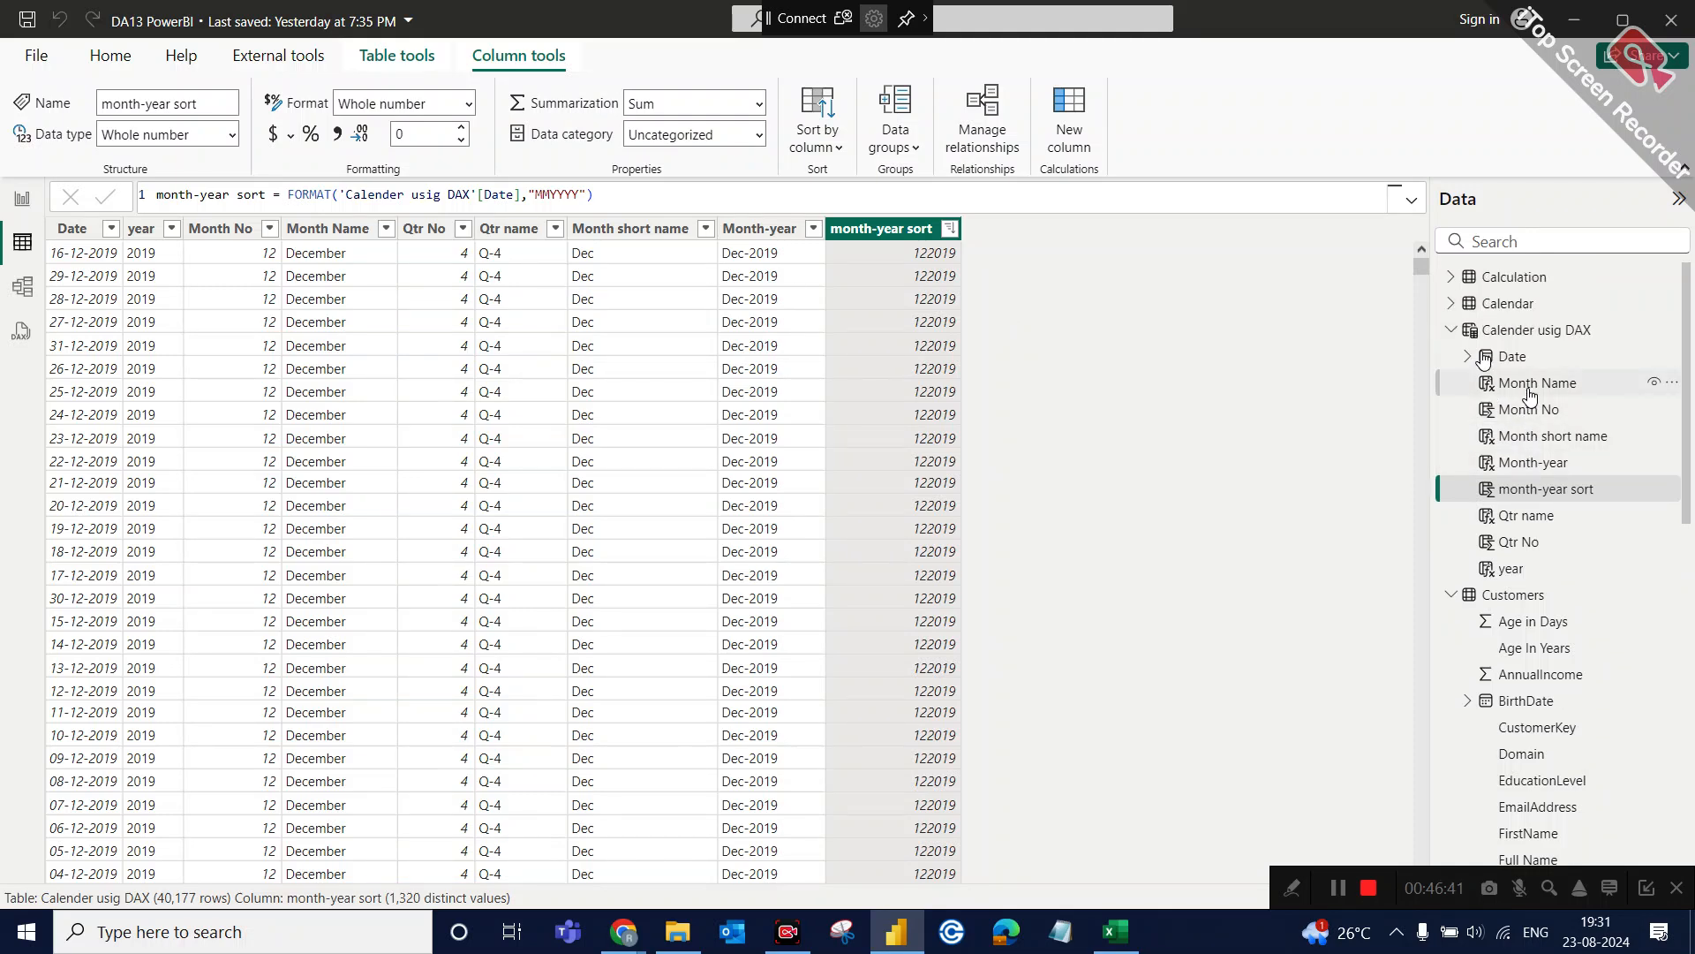
left_click(1452, 332)
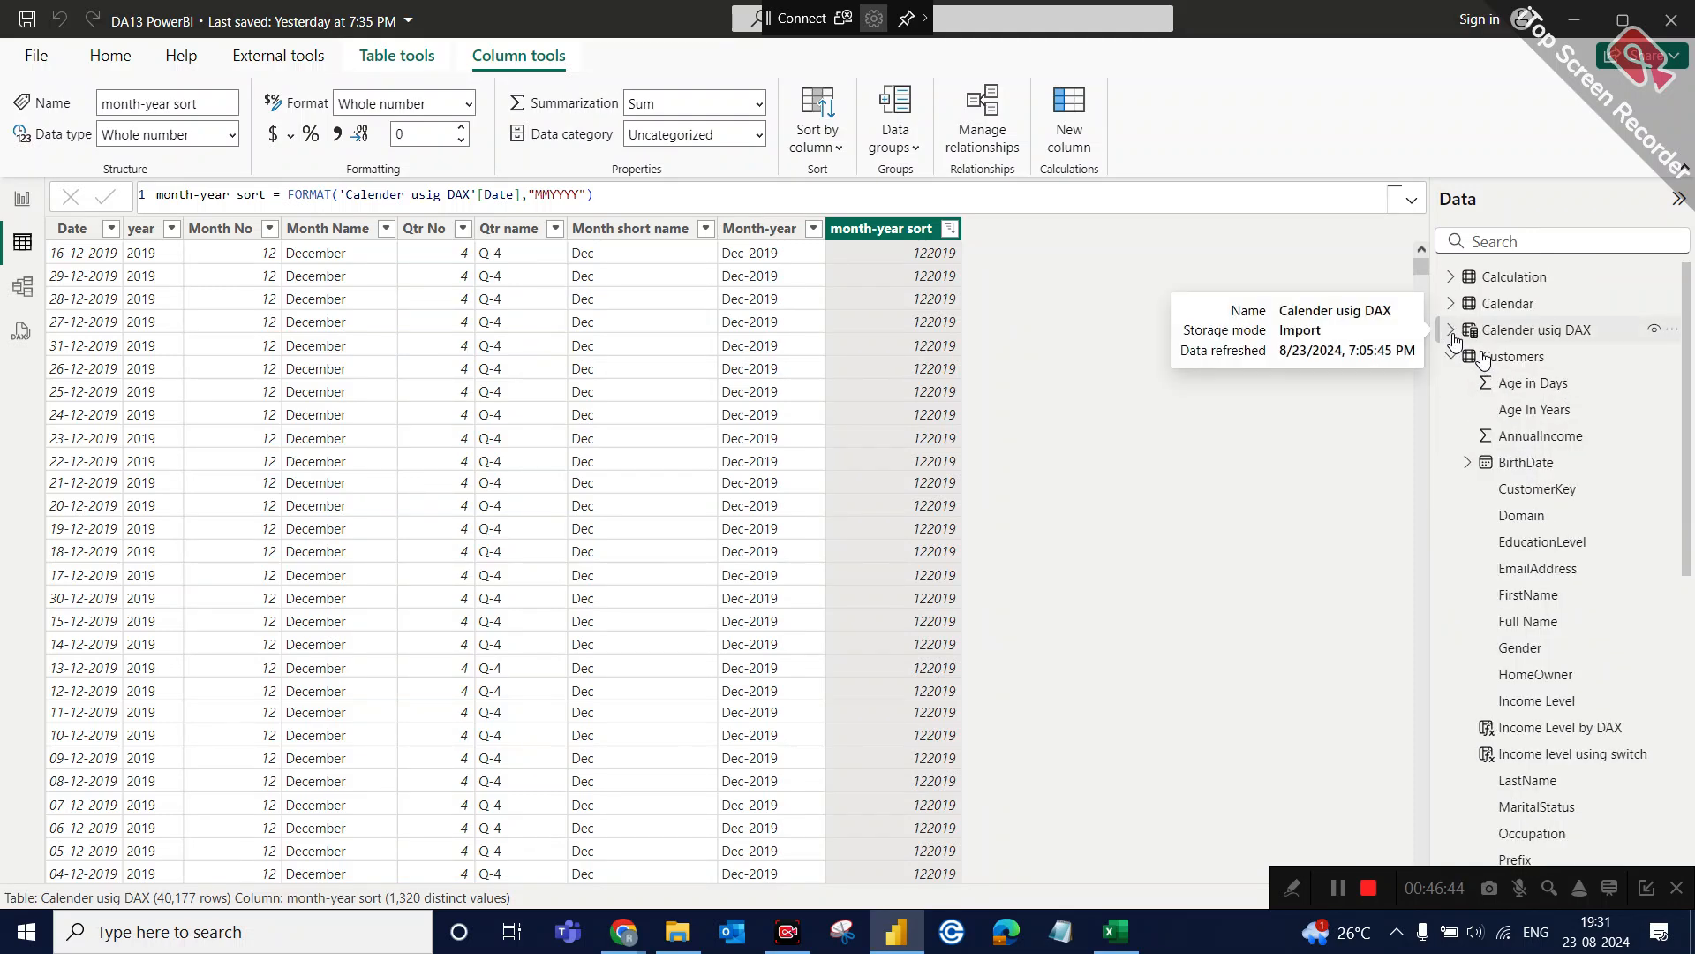
left_click(1451, 356)
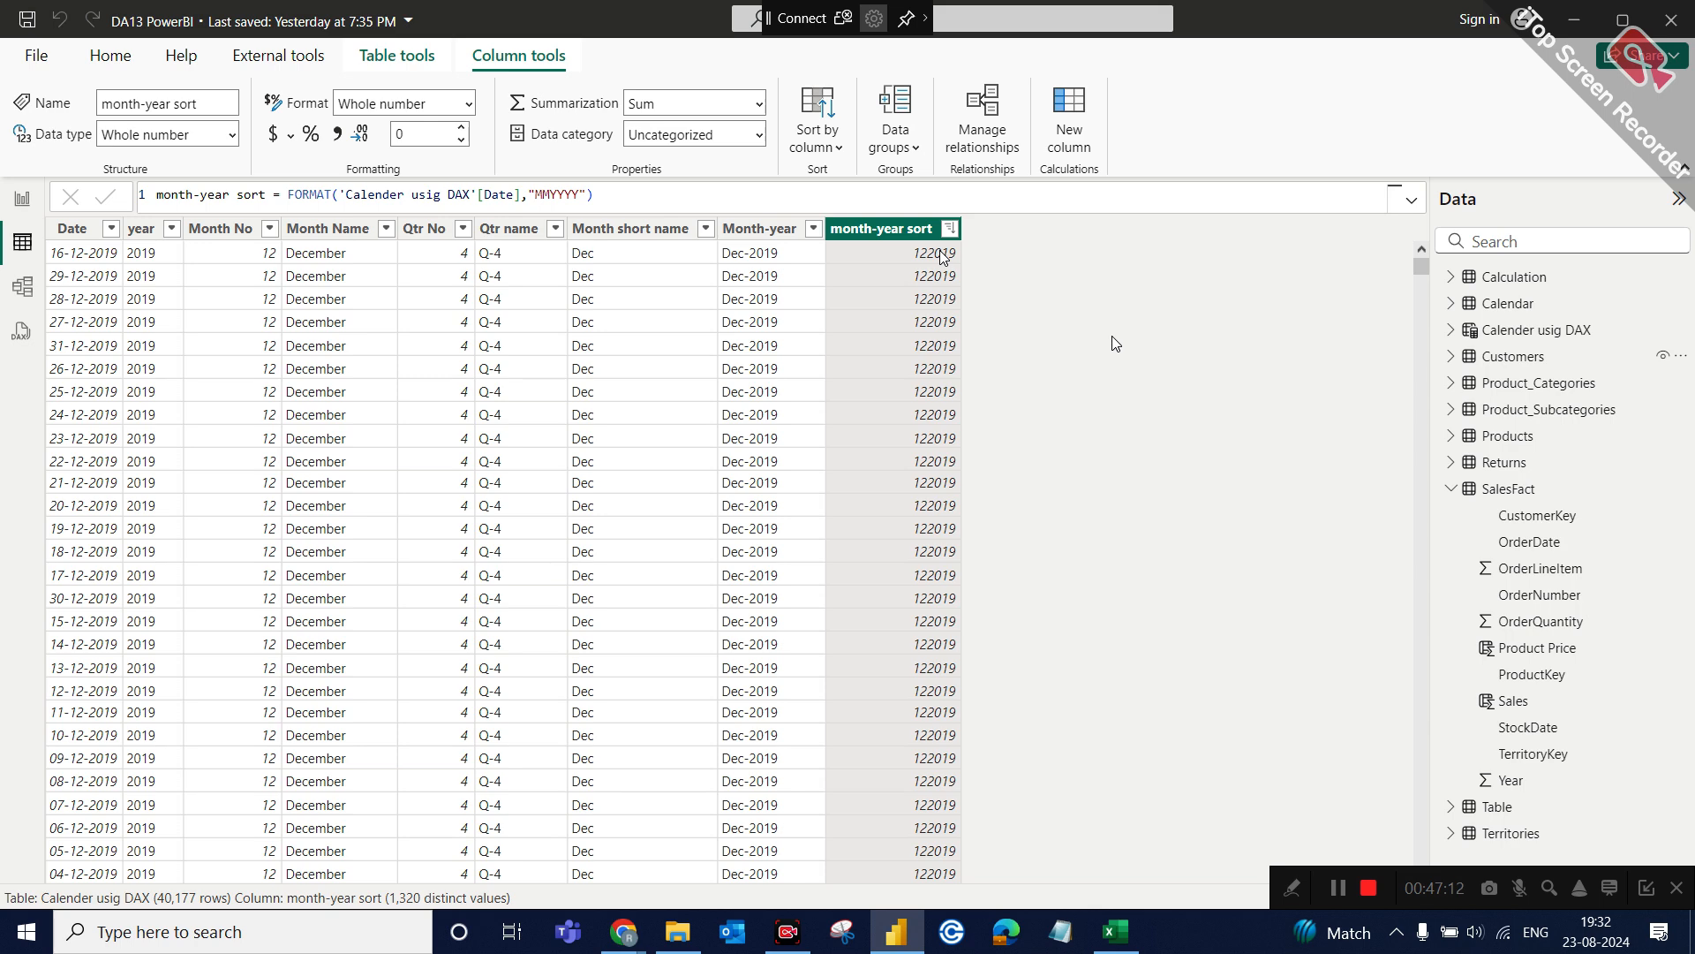
left_click(11, 192)
left_click(24, 242)
Open Calender Using Dax.txt from the PowerBI Course folder and copy its entire DAX formula.
left_click(668, 943)
double_click(517, 269)
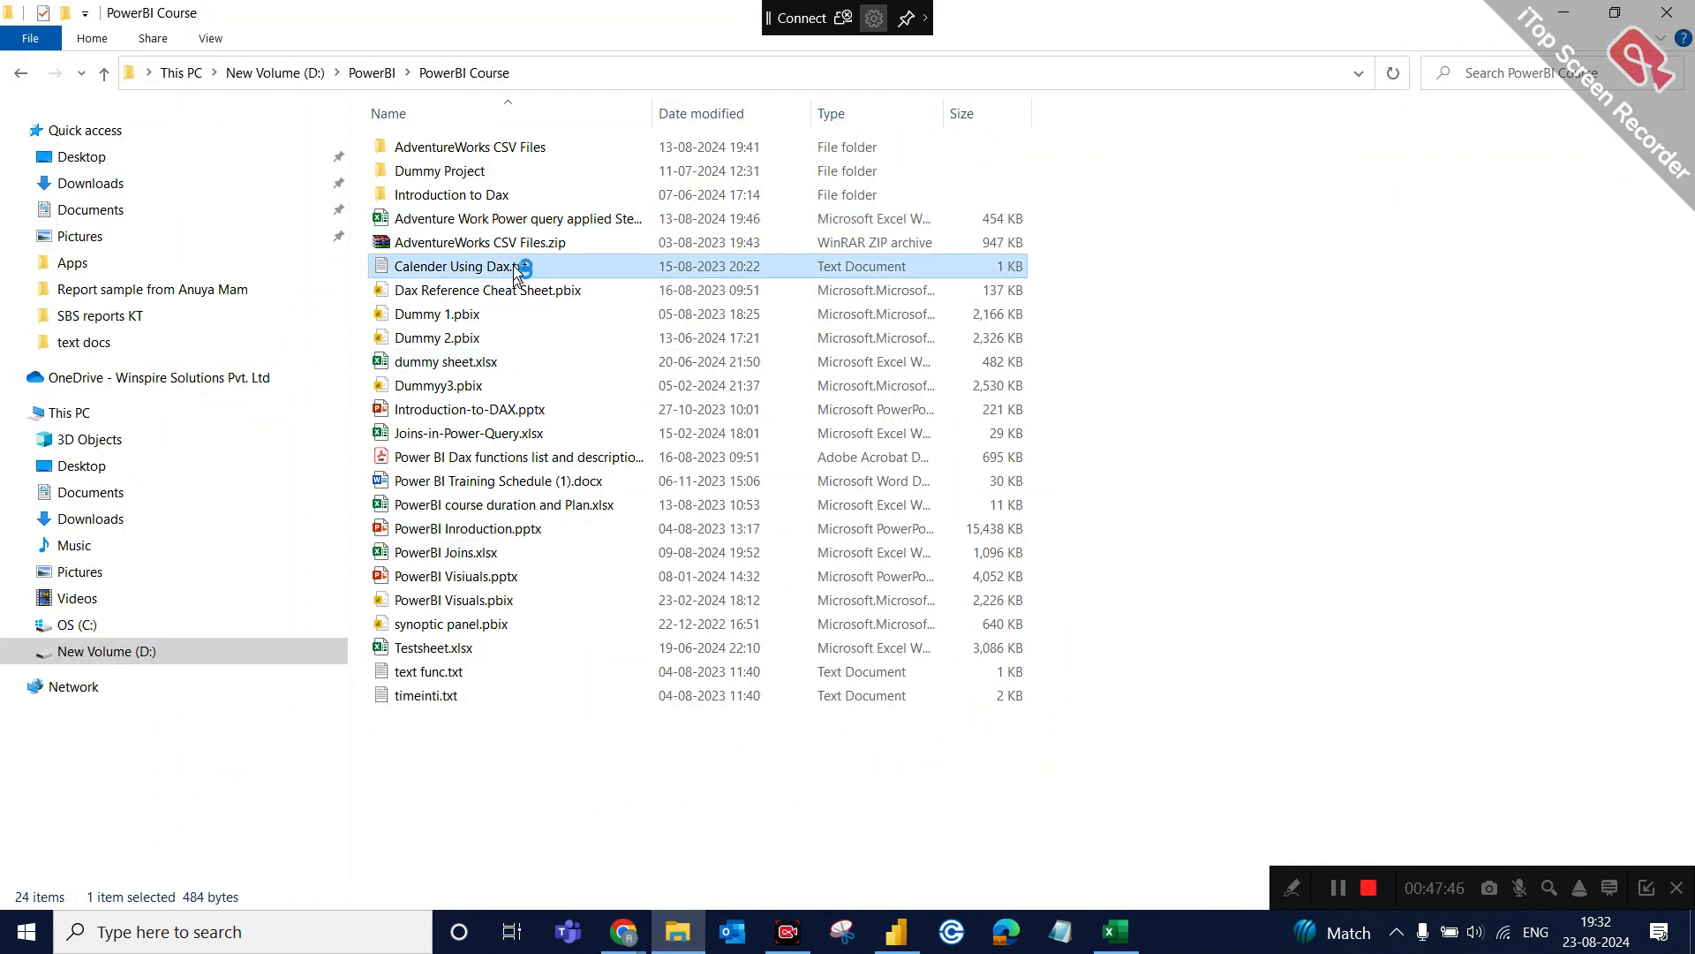
left_click_drag(835, 341, 320, 128)
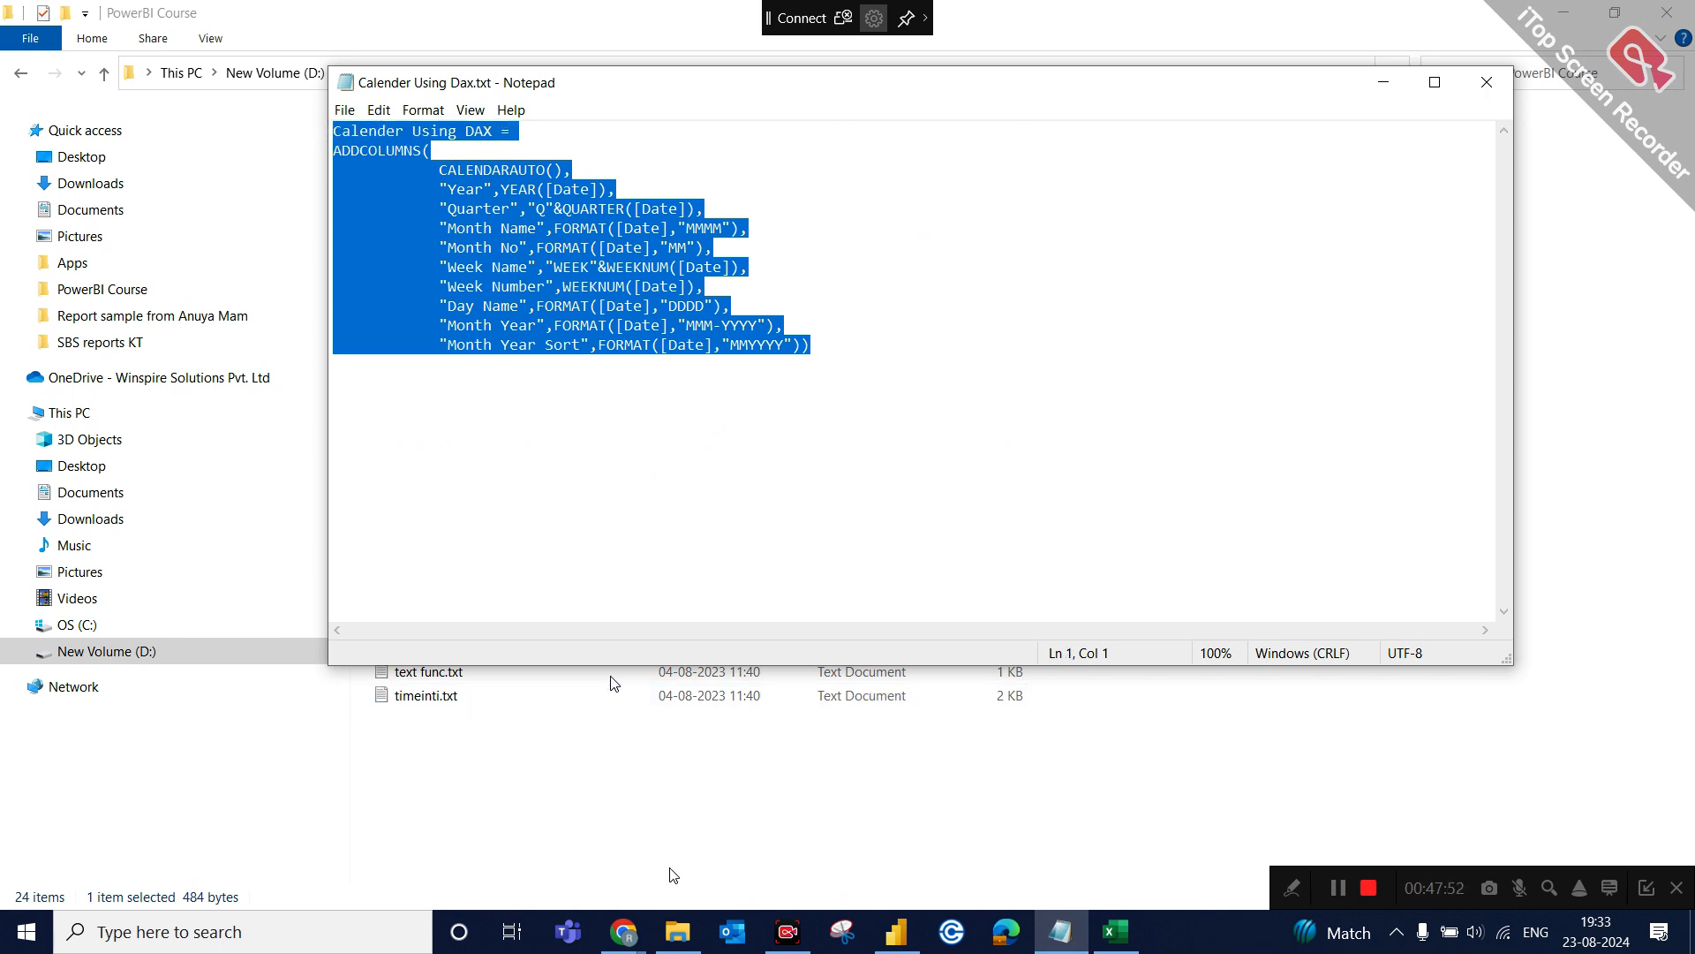
Back in Power BI, create a calculated table from the copied ADDCOLUMNS and CALENDARAUTO formula, naming it Calender Using DAX1.
left_click(909, 943)
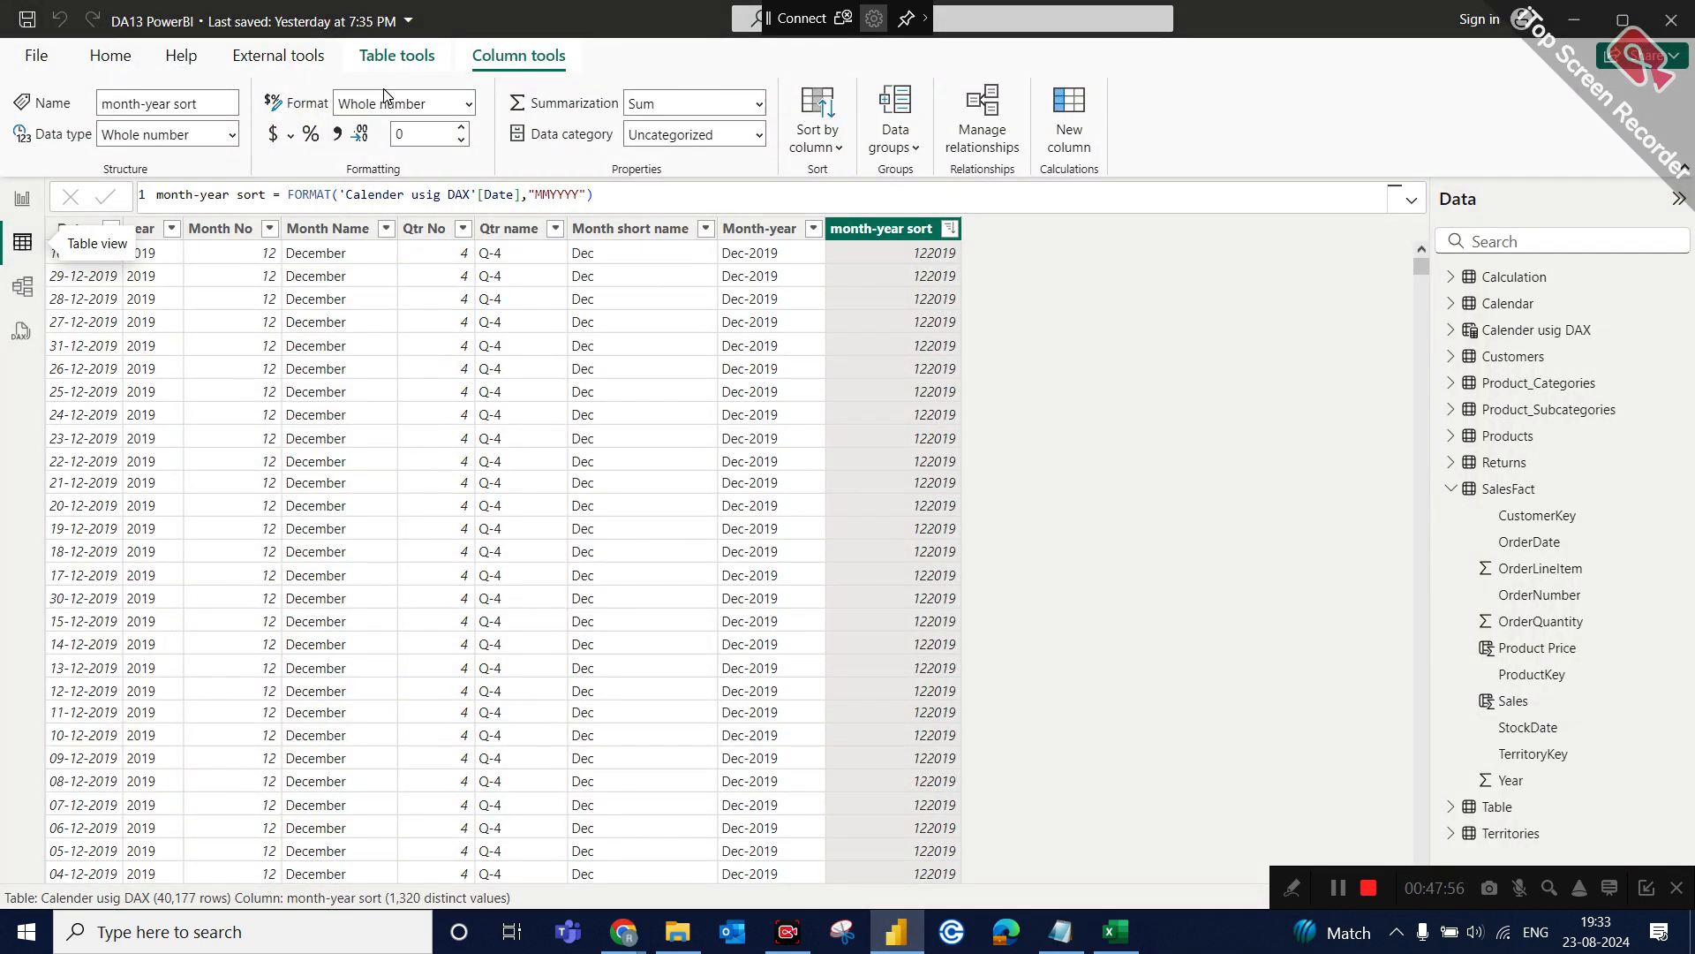
left_click(424, 57)
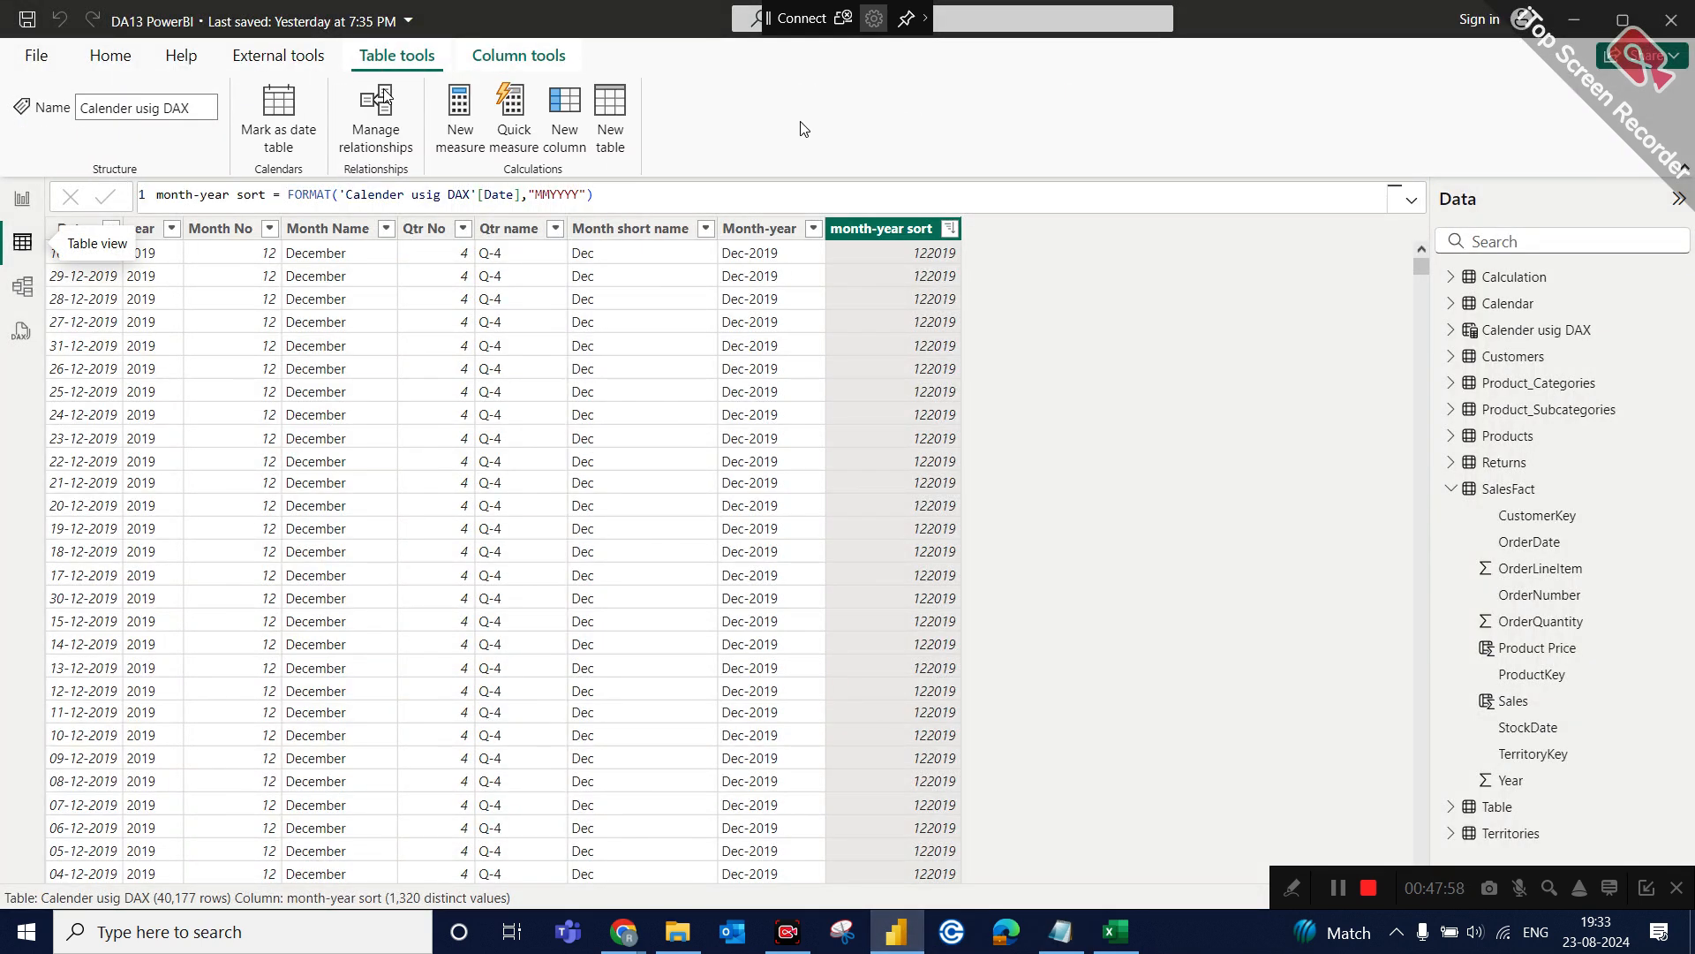
left_click(609, 141)
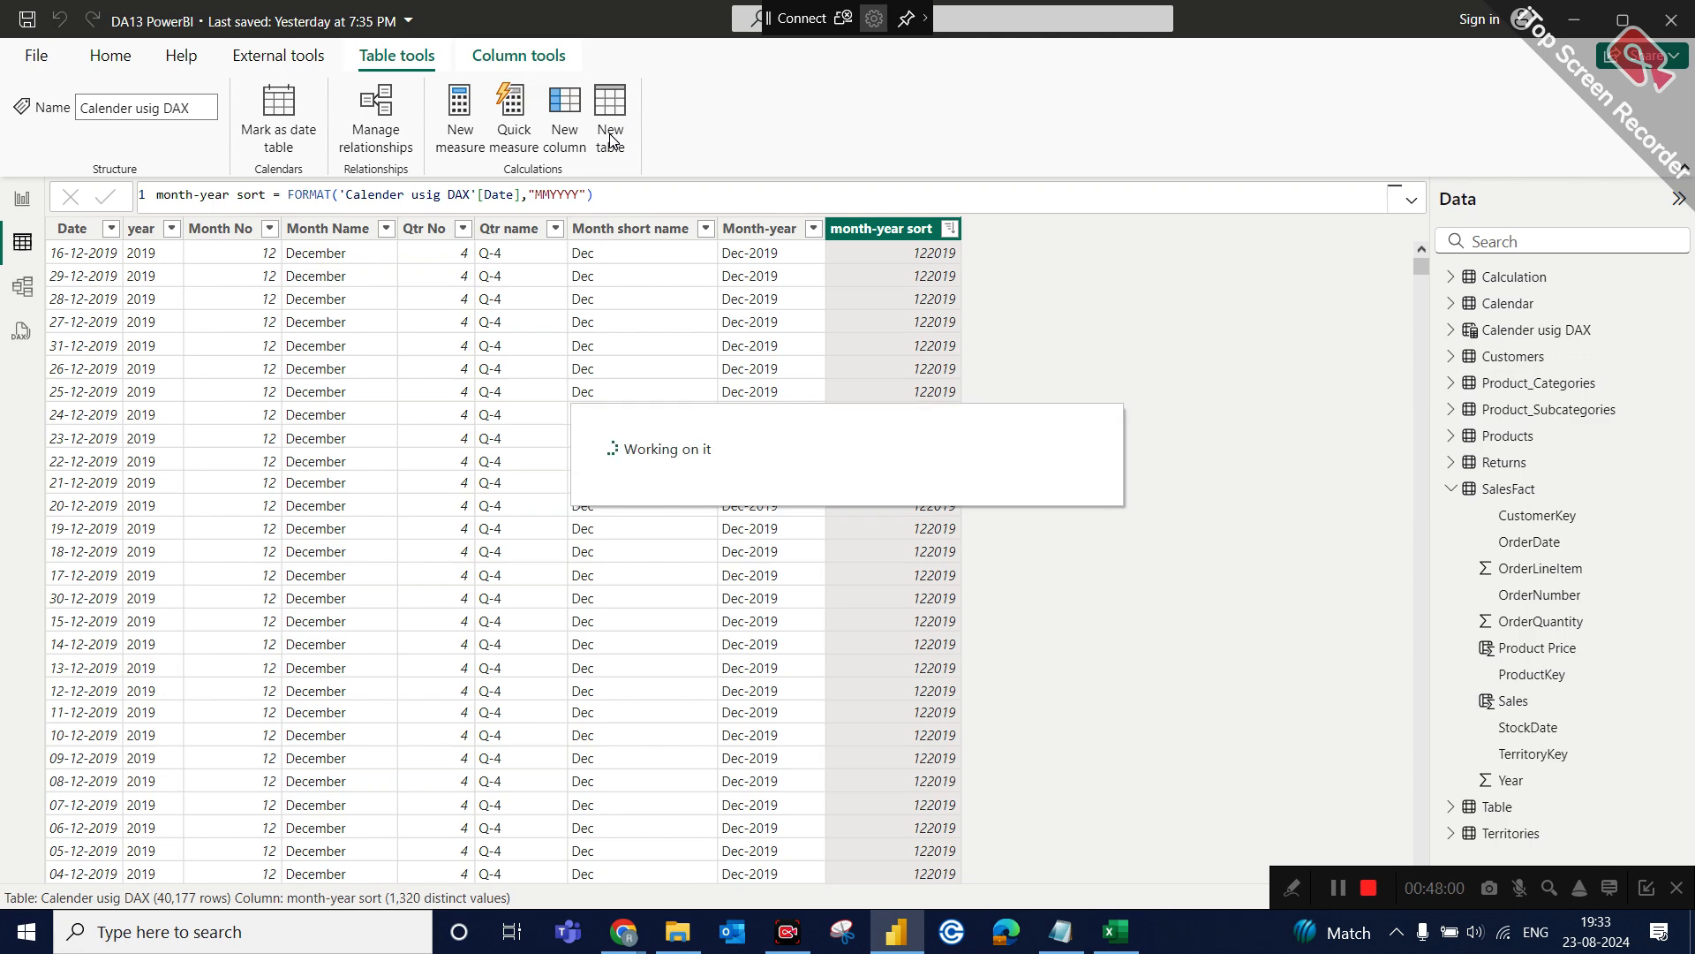
key("ctrl+a")
key("ctrl+v")
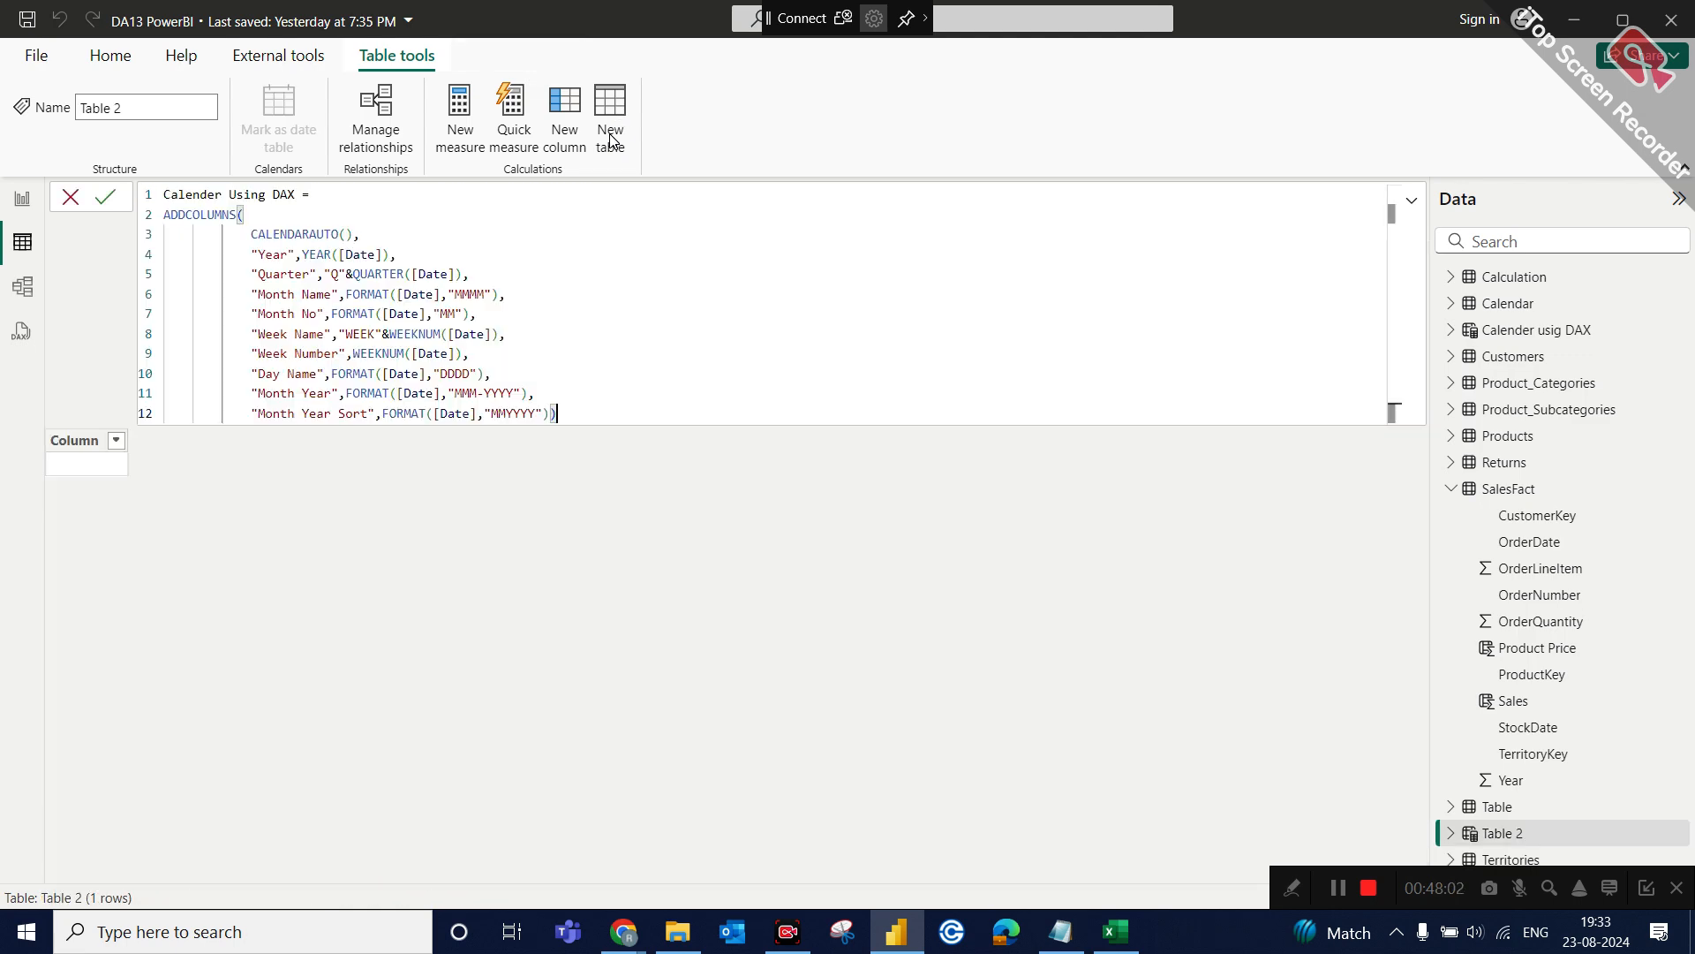
double_click(294, 194)
type("1")
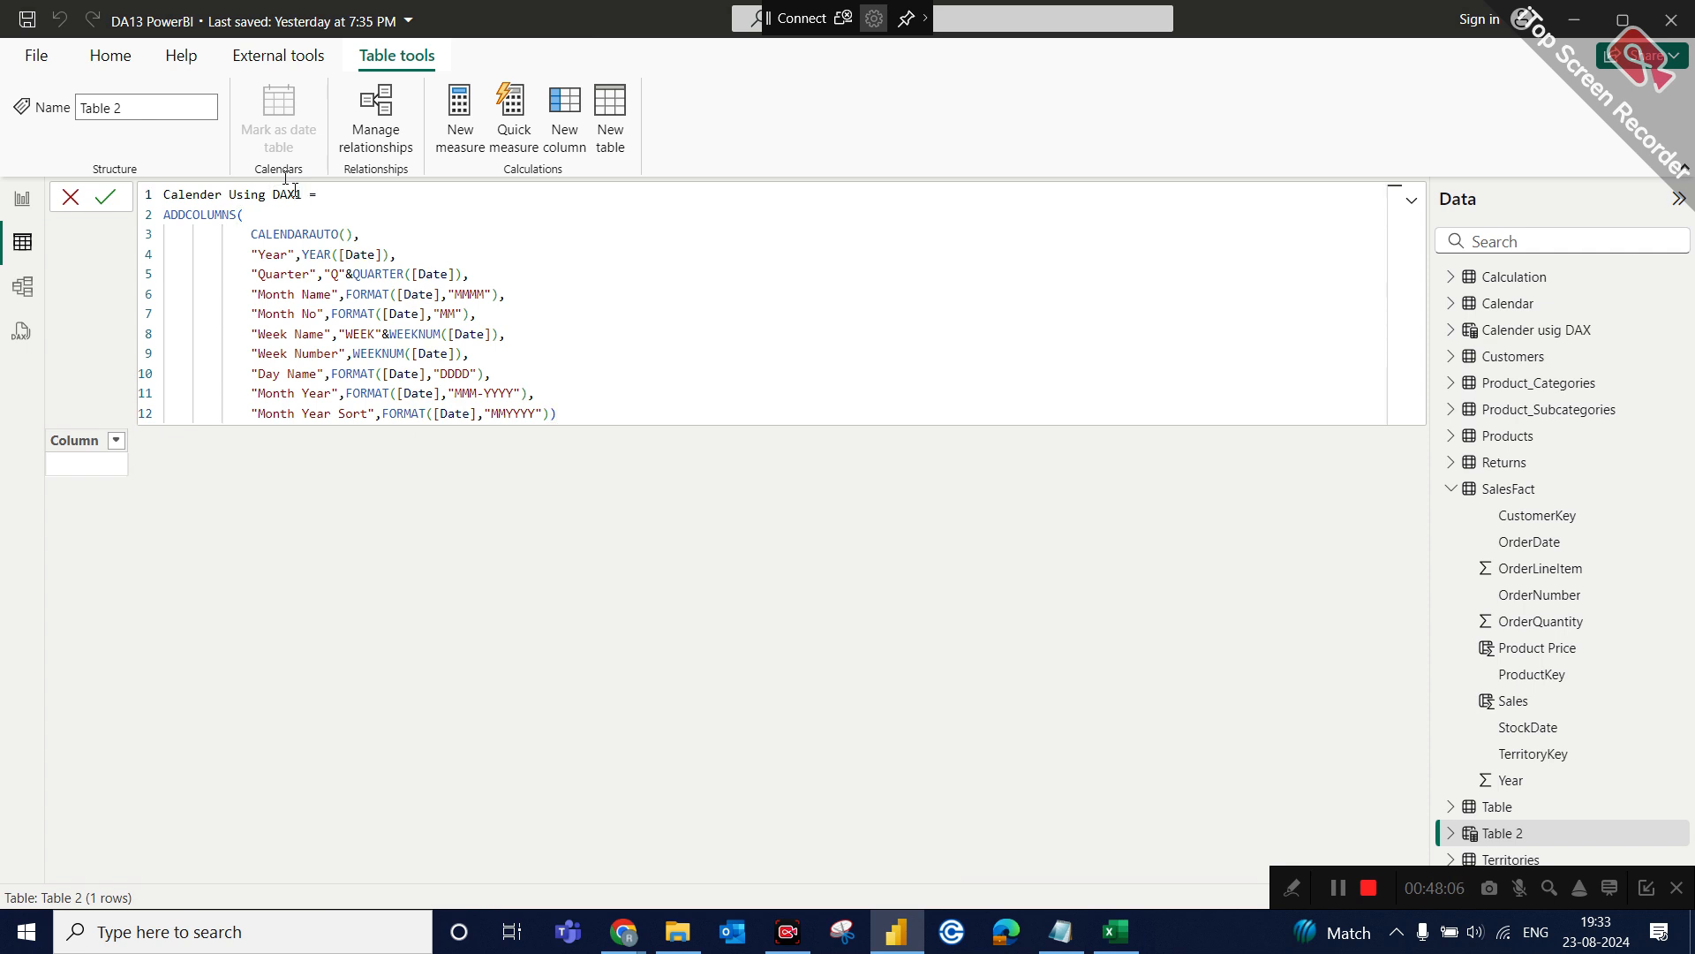
key("Return")
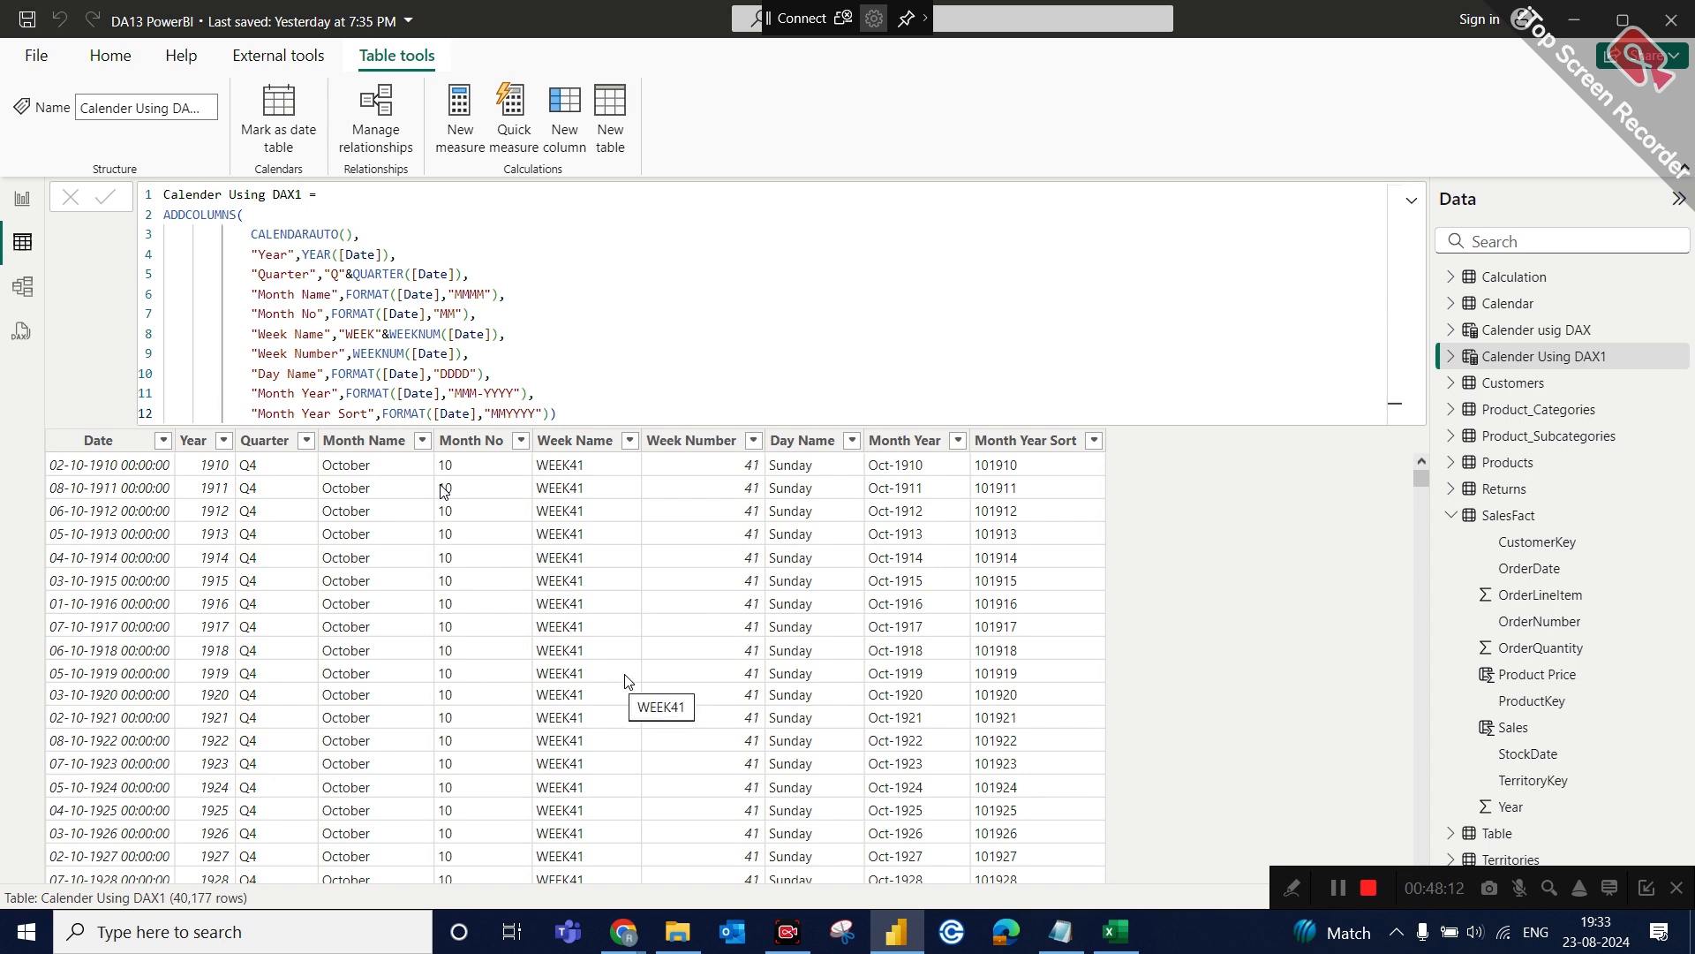
Review the new table's Month Name and Month No columns, its ADDCOLUMNS function and the Month No FORMAT expression, and return to the report.
left_click(351, 451)
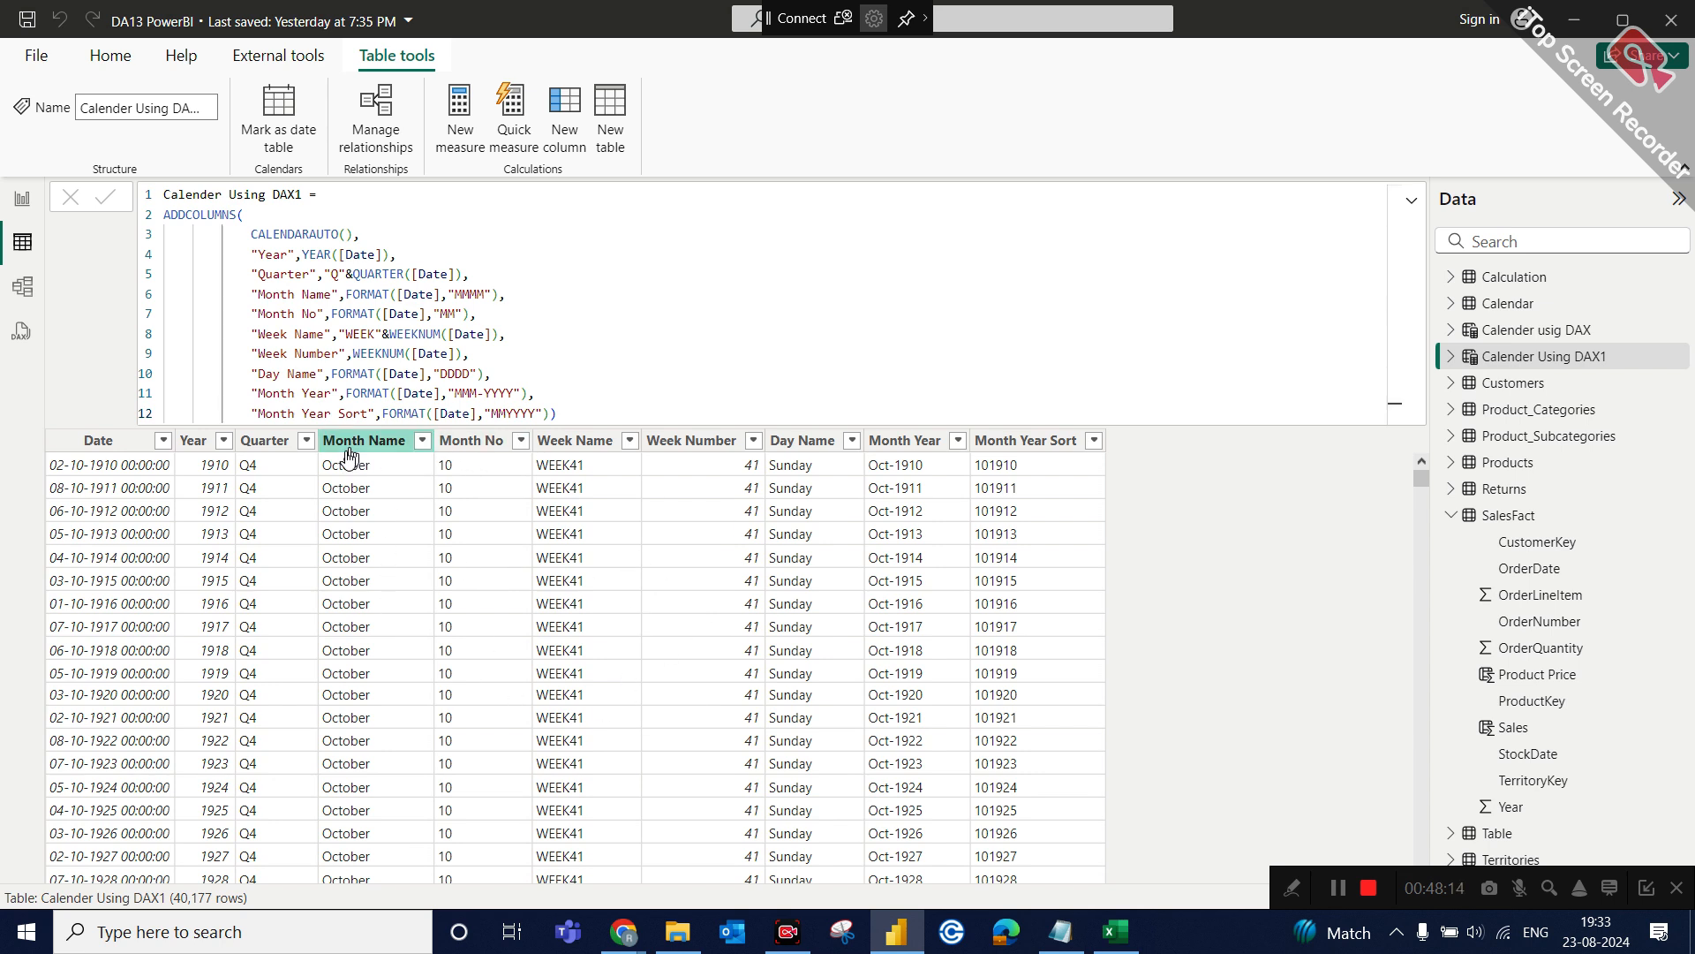
left_click(454, 444)
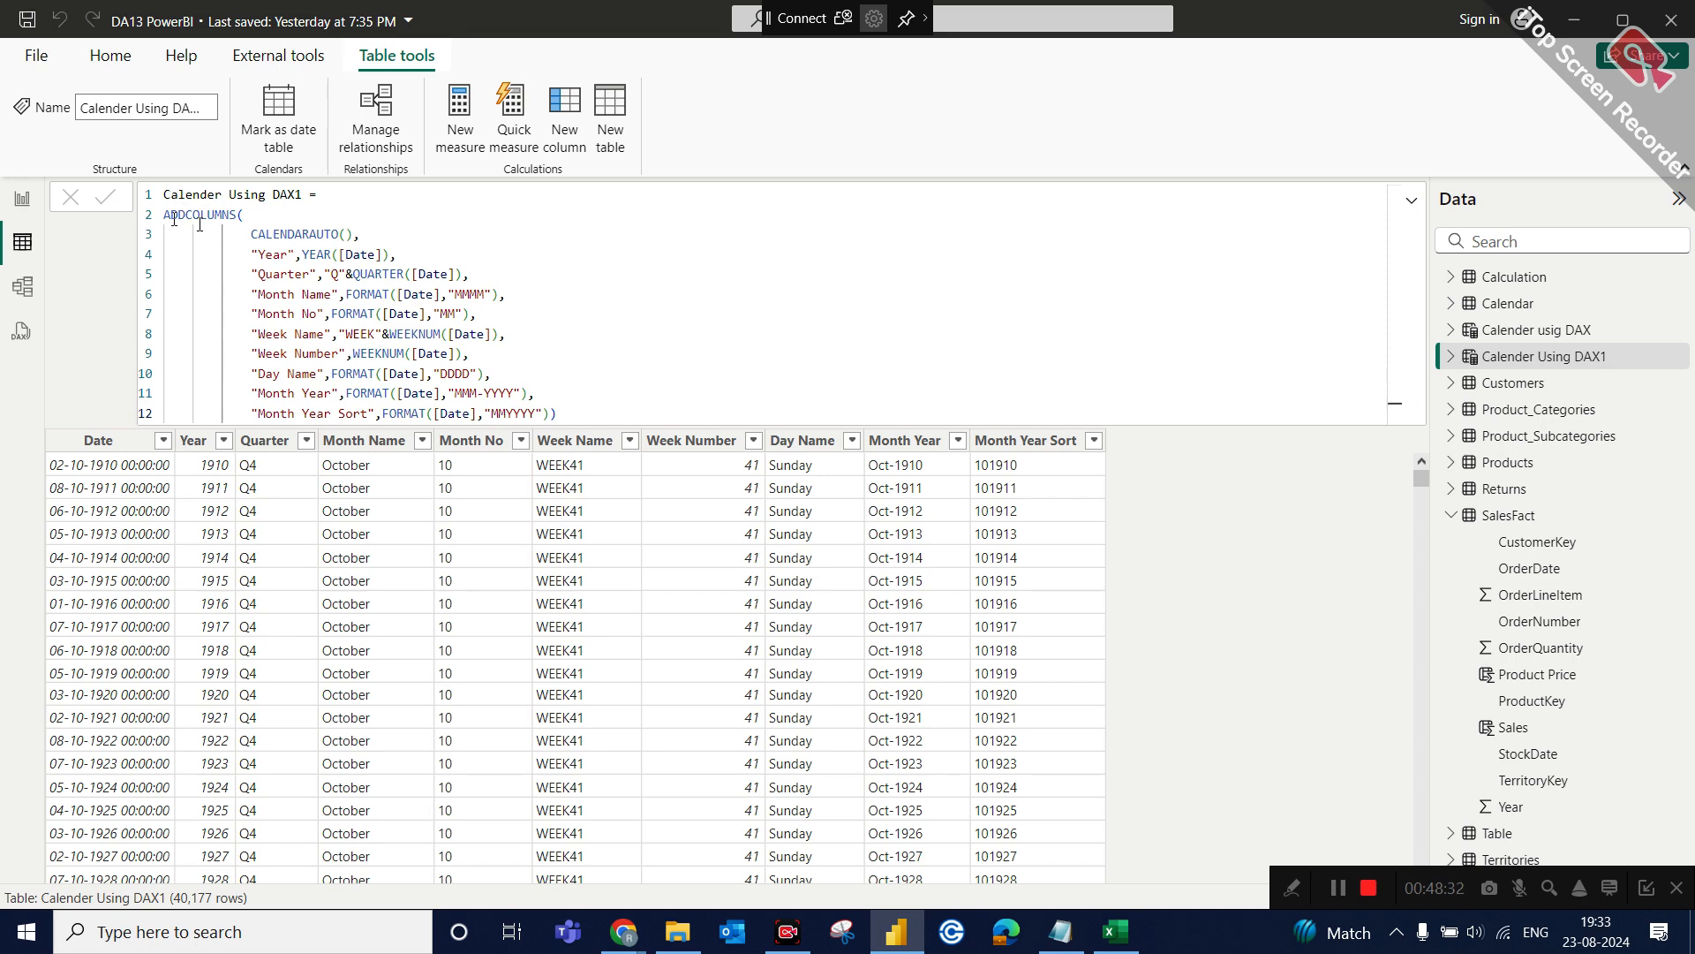
left_click_drag(164, 217, 236, 215)
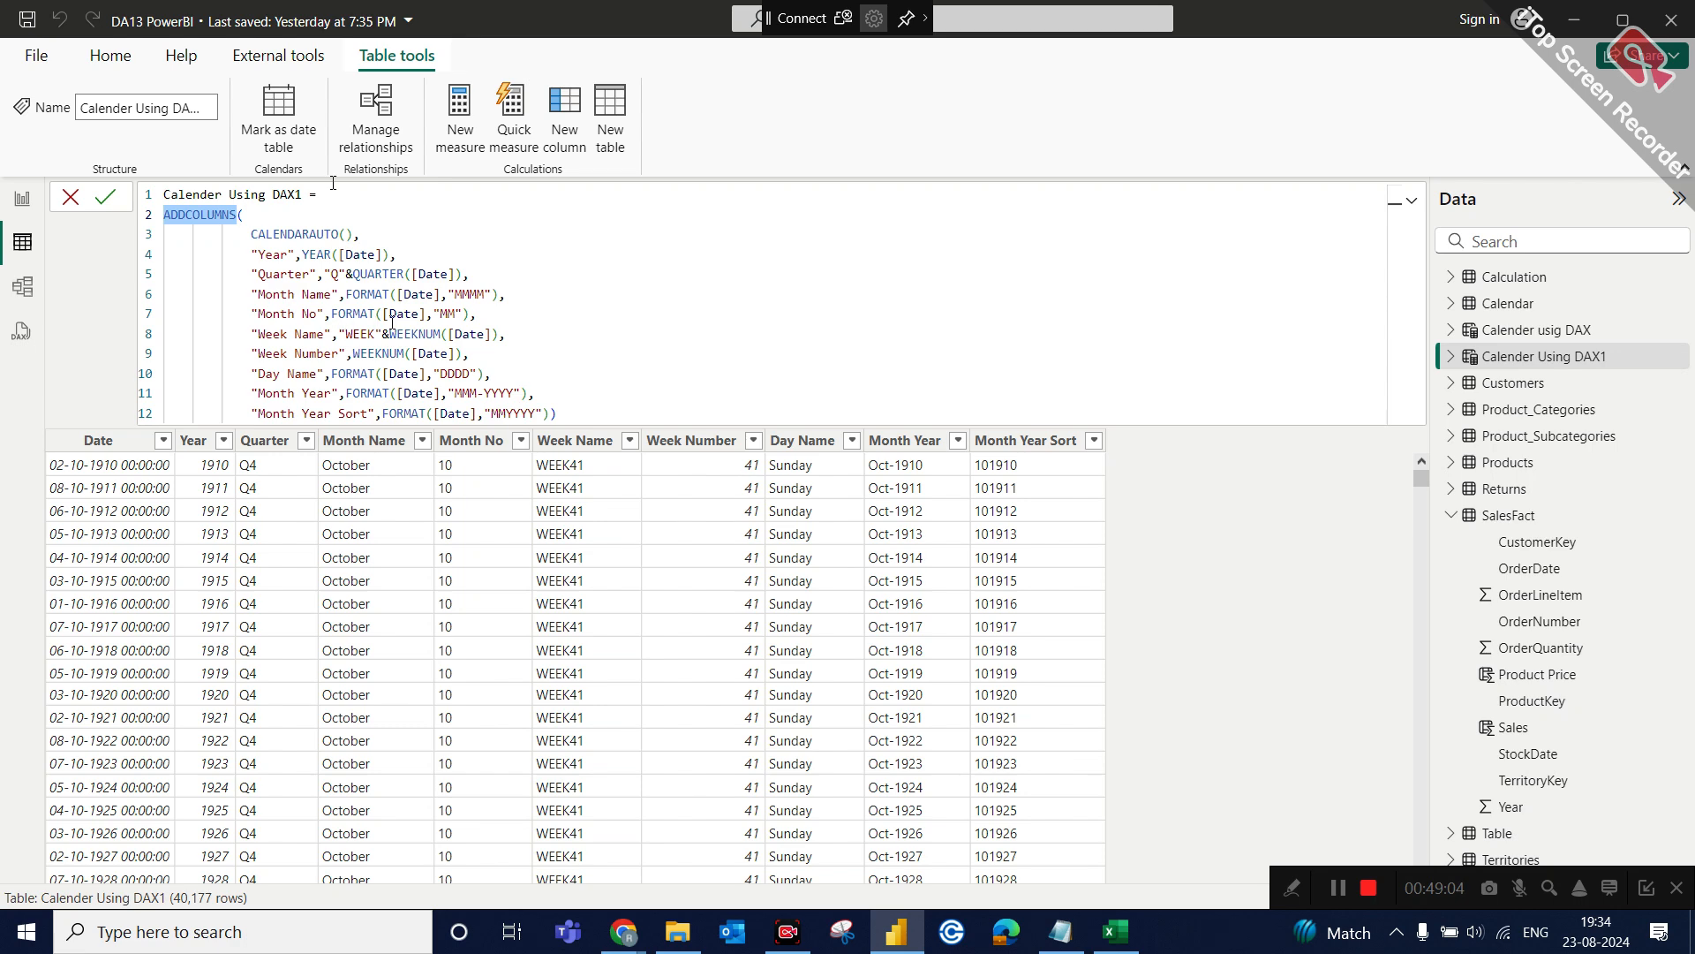
left_click_drag(470, 316, 331, 316)
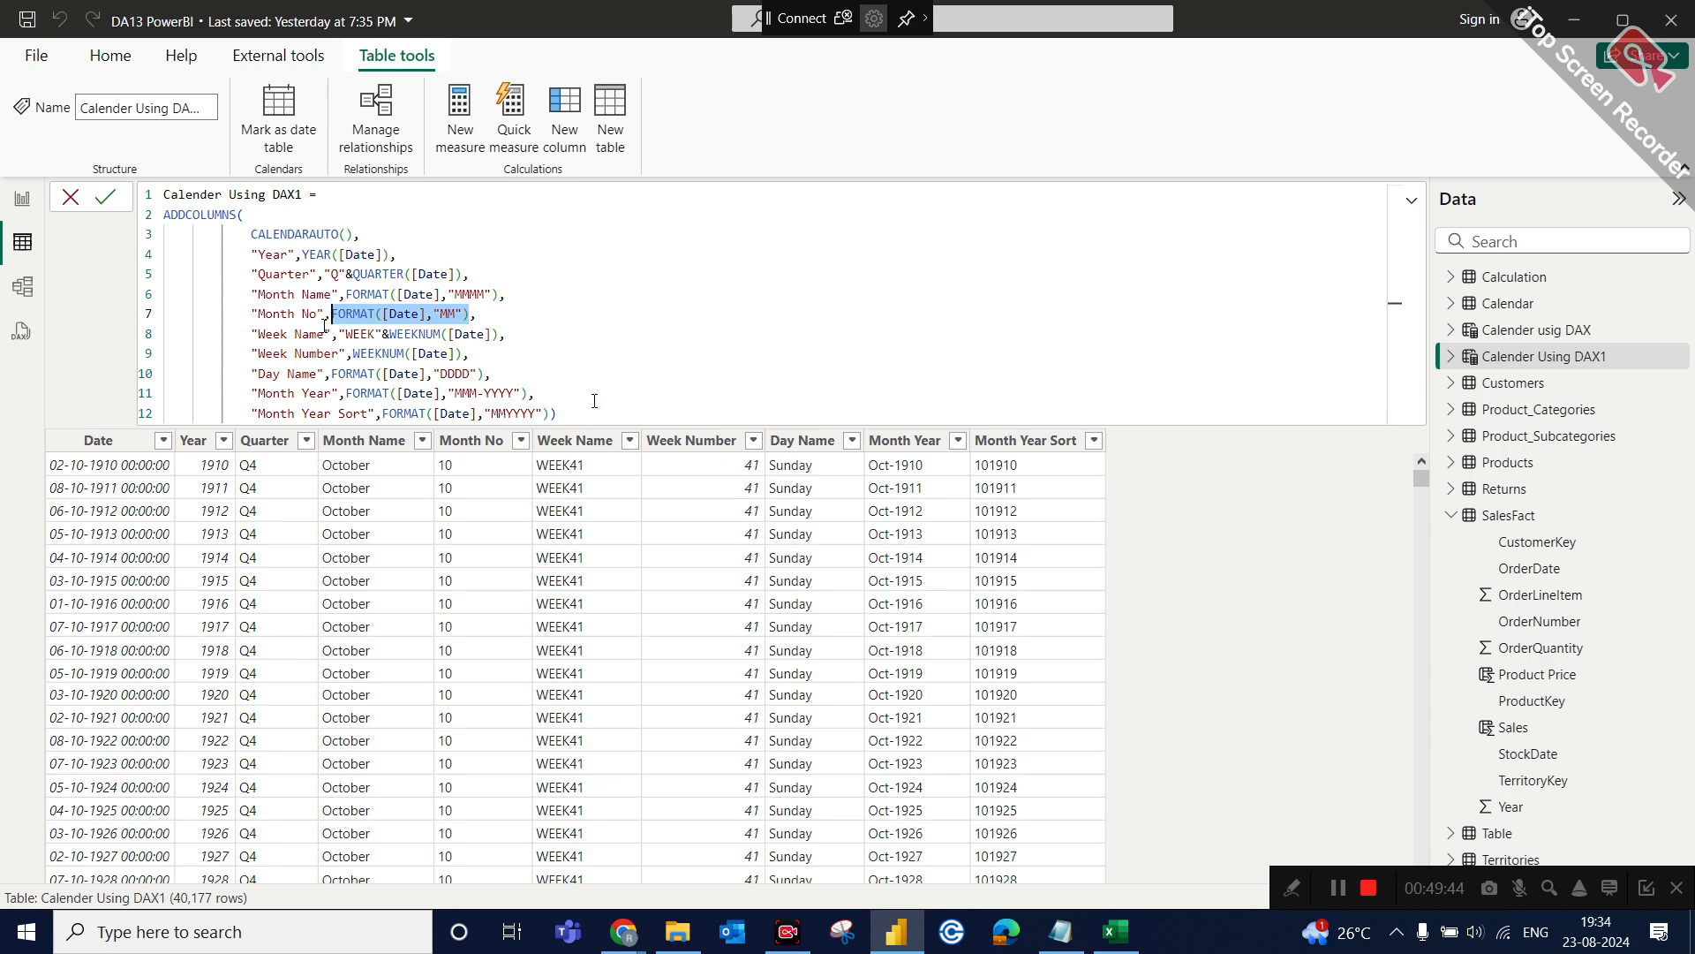
left_click(23, 201)
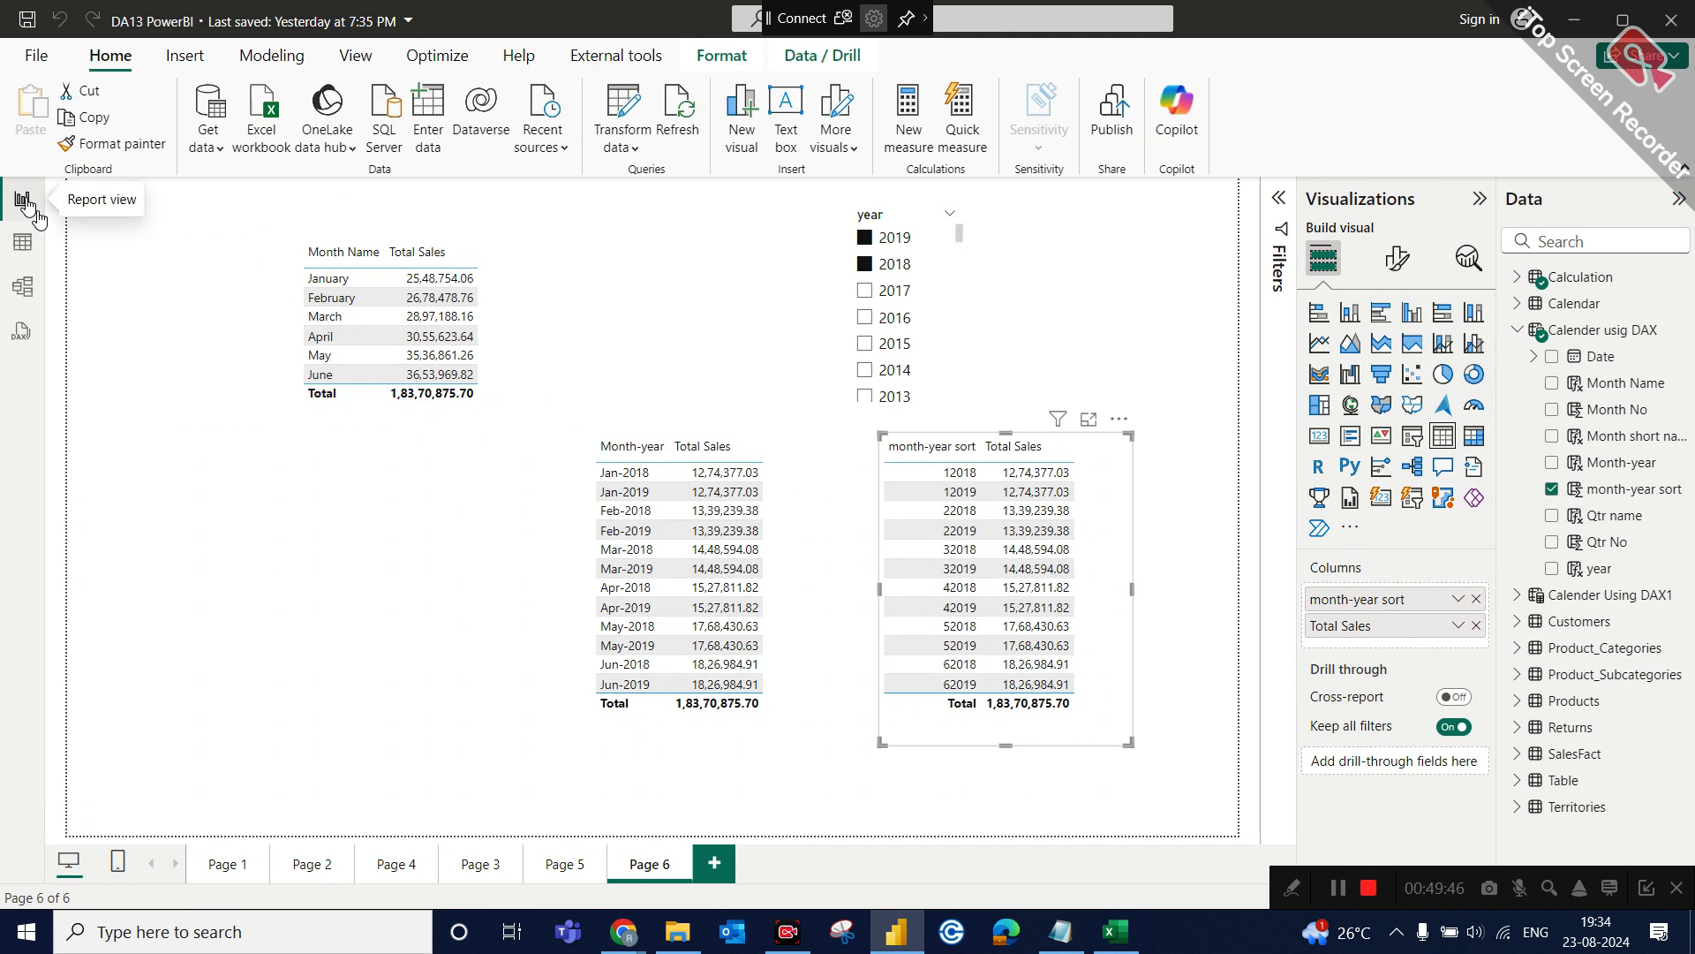